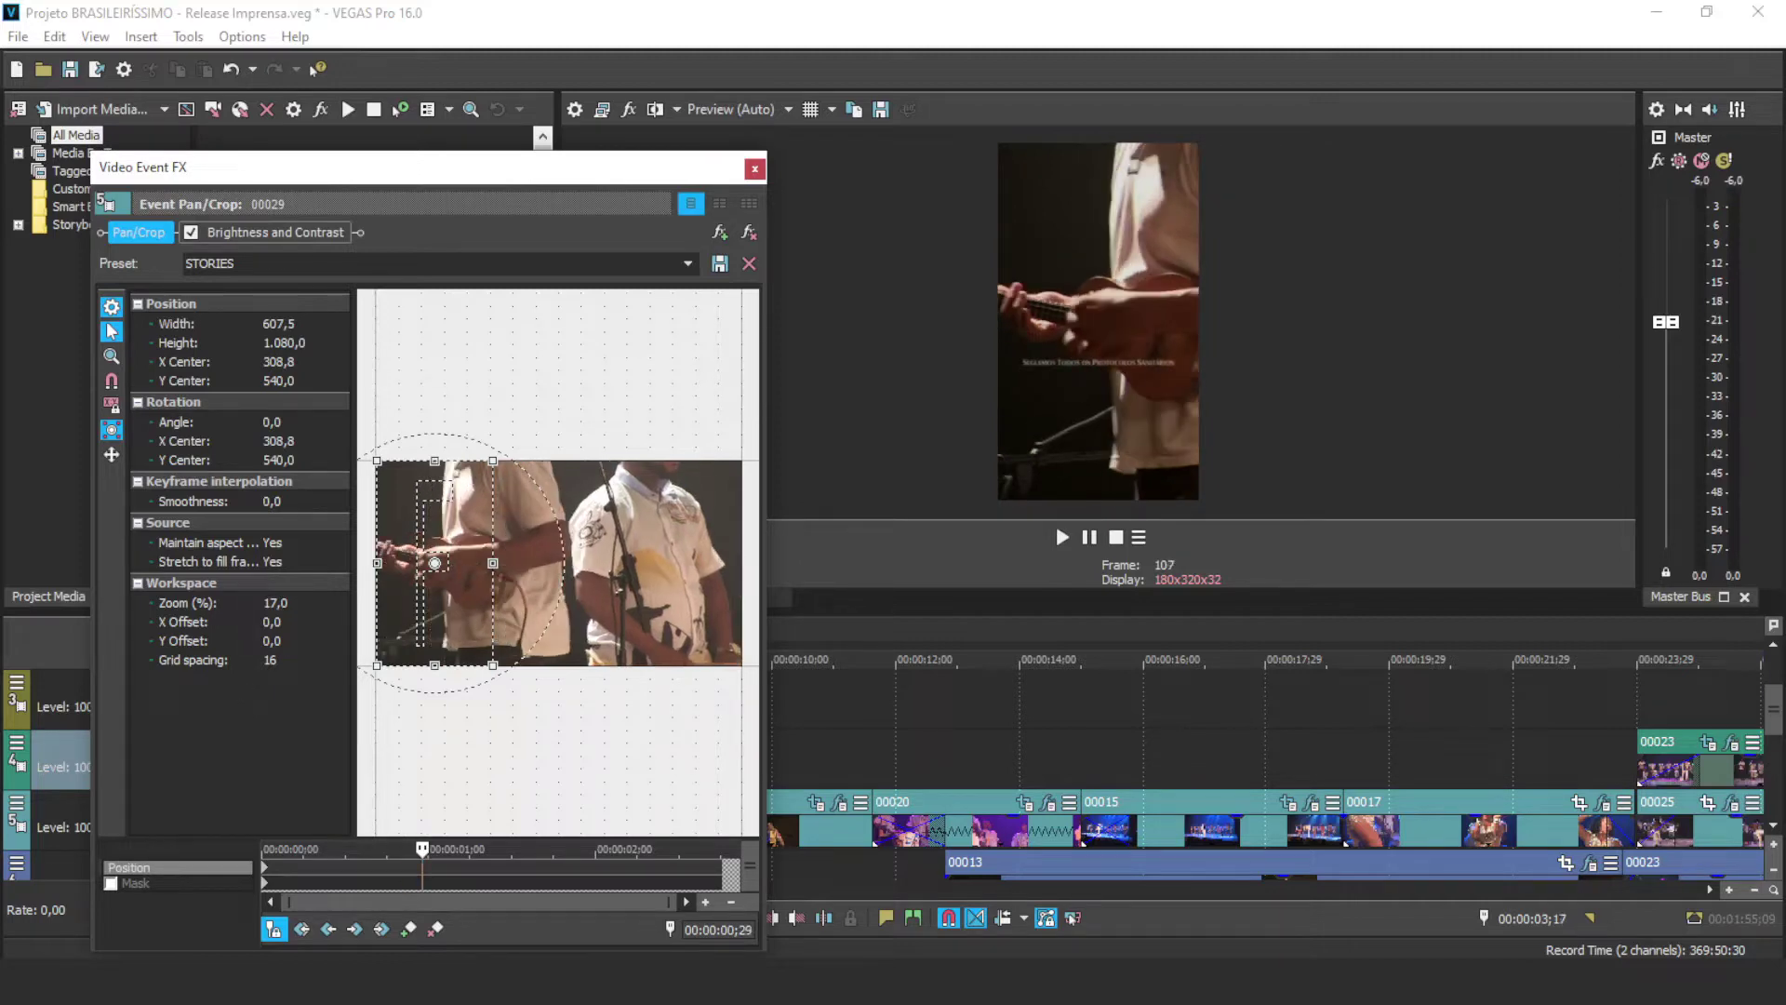
# Step: Add a position keyframe at 00:00:00;26 in clip 00029's pan/crop animation
pyautogui.press('Left')
pyautogui.press('Left')
pyautogui.press('Left')
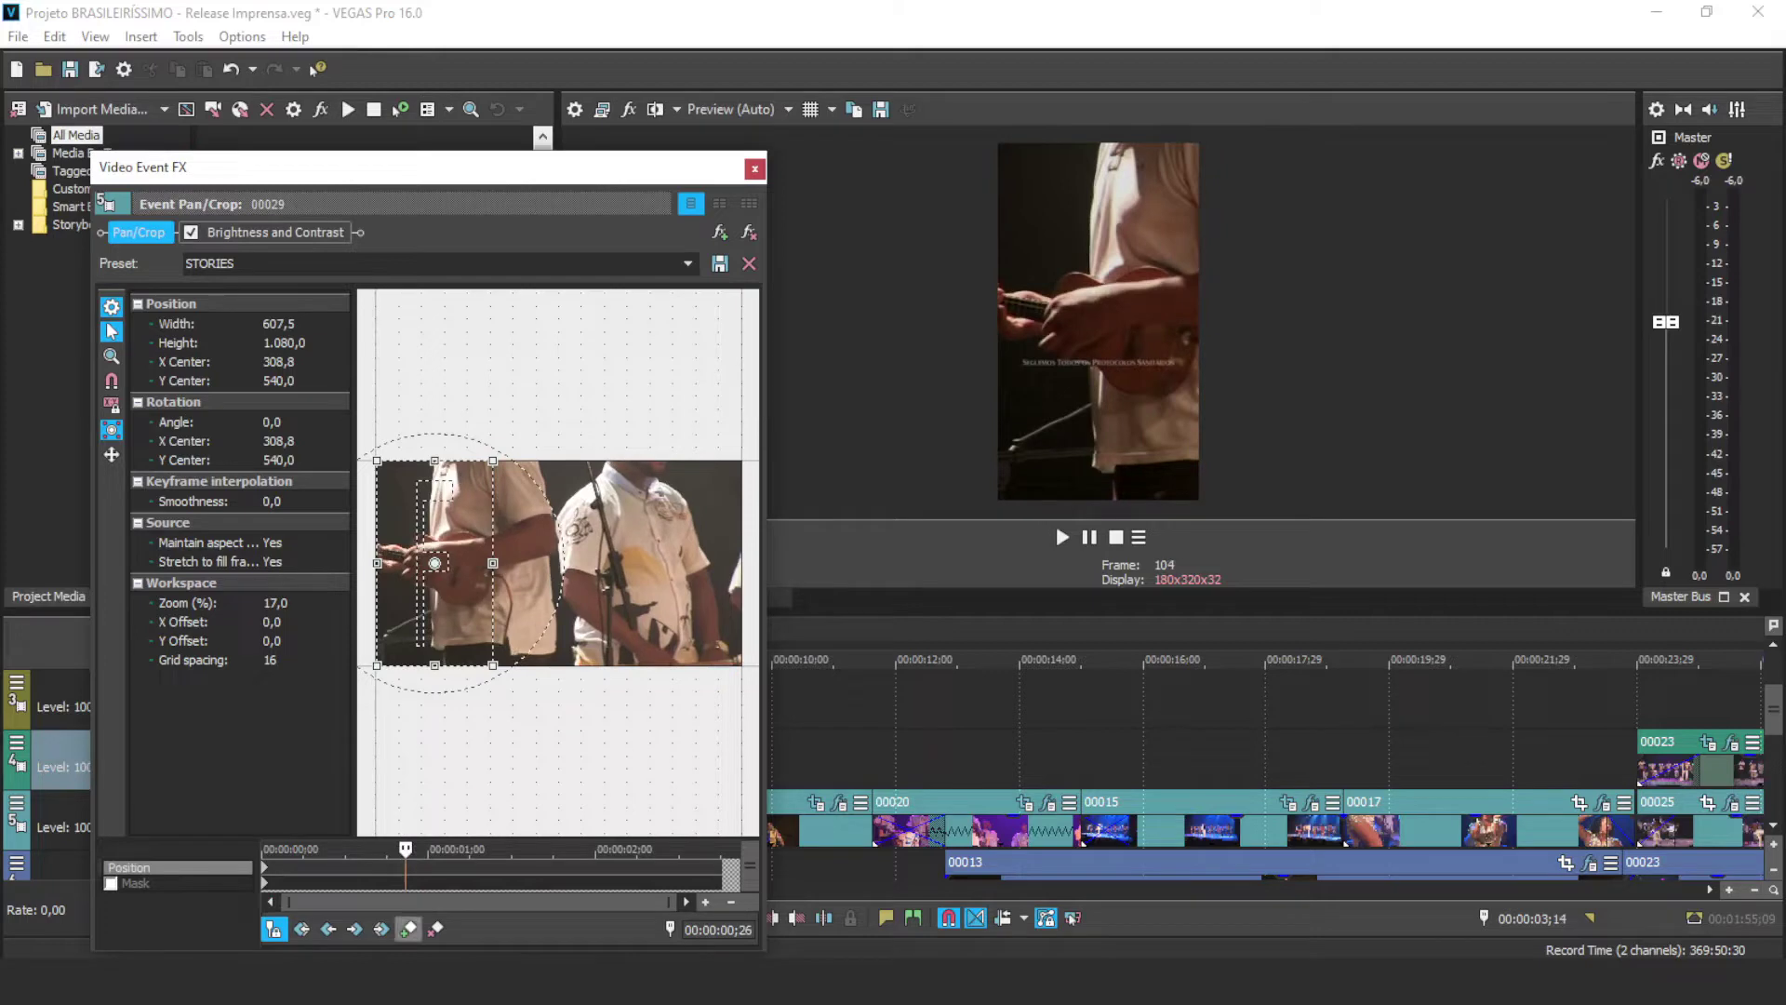
pyautogui.click(406, 929)
# Step: Find the moment the framing has to change and add a second position keyframe there, at 00:00:01;15
pyautogui.press('space')
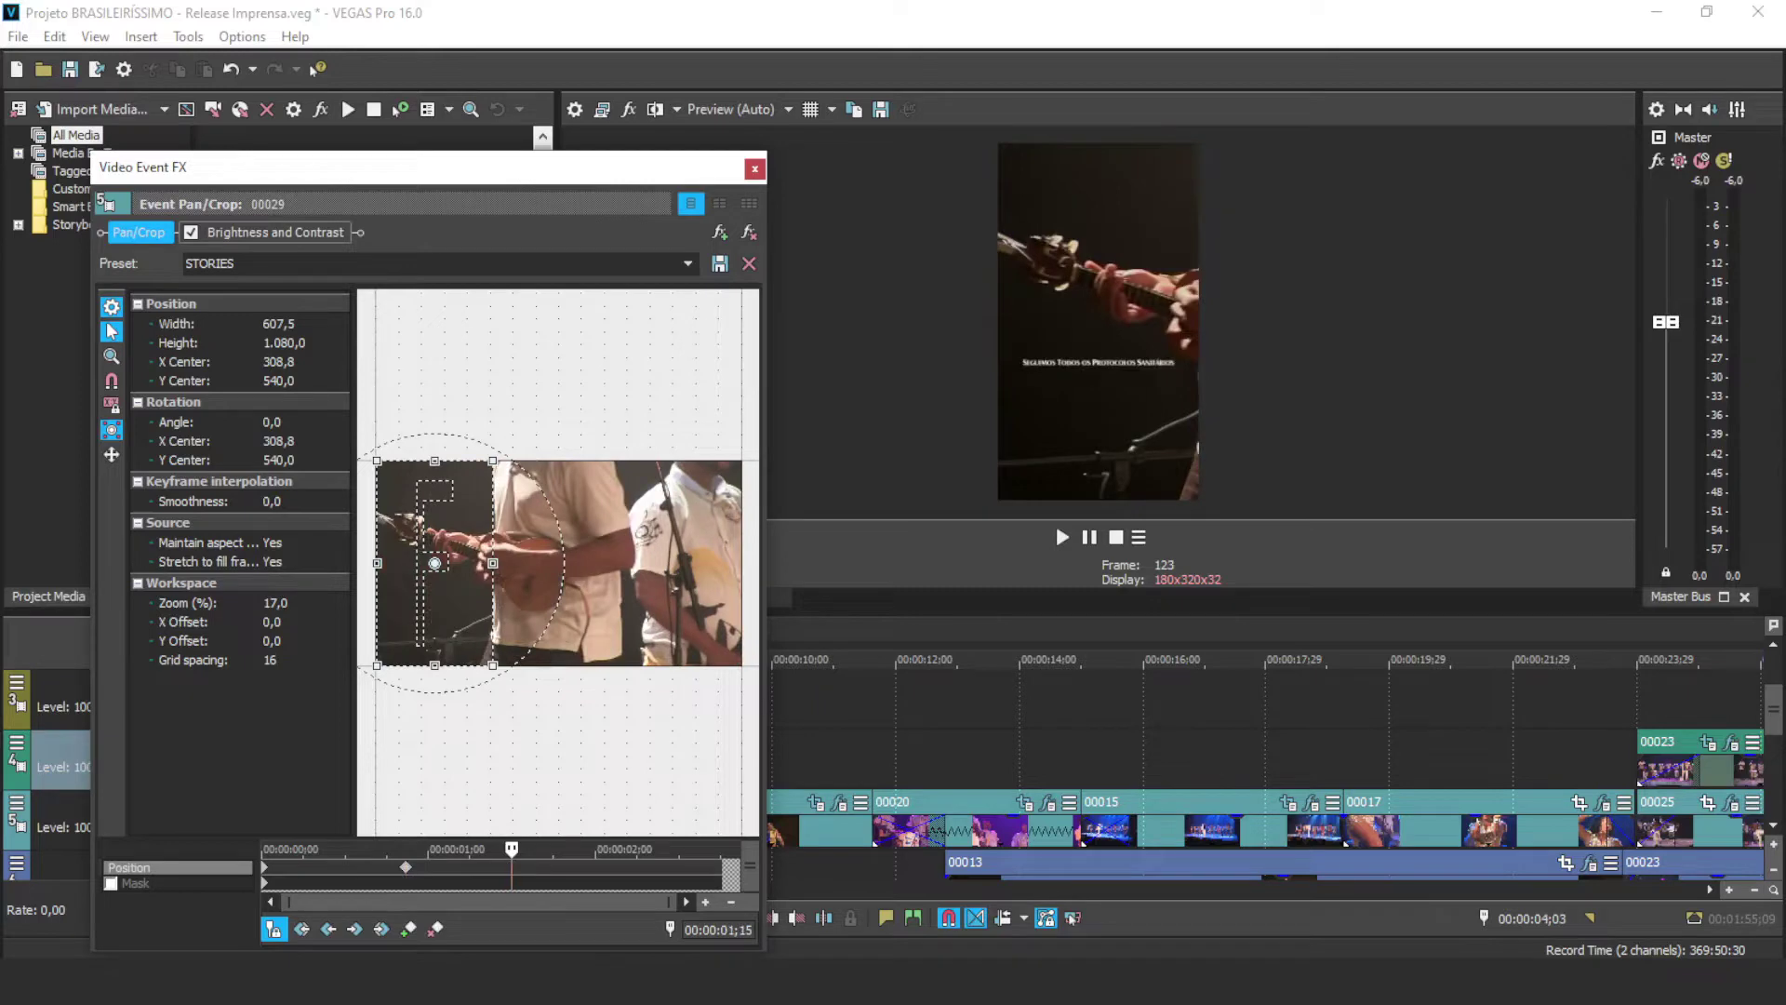
pyautogui.press('Left')
pyautogui.press('Left')
pyautogui.press('Left')
pyautogui.press('Left')
pyautogui.press('Left')
pyautogui.press('Left')
pyautogui.press('Left')
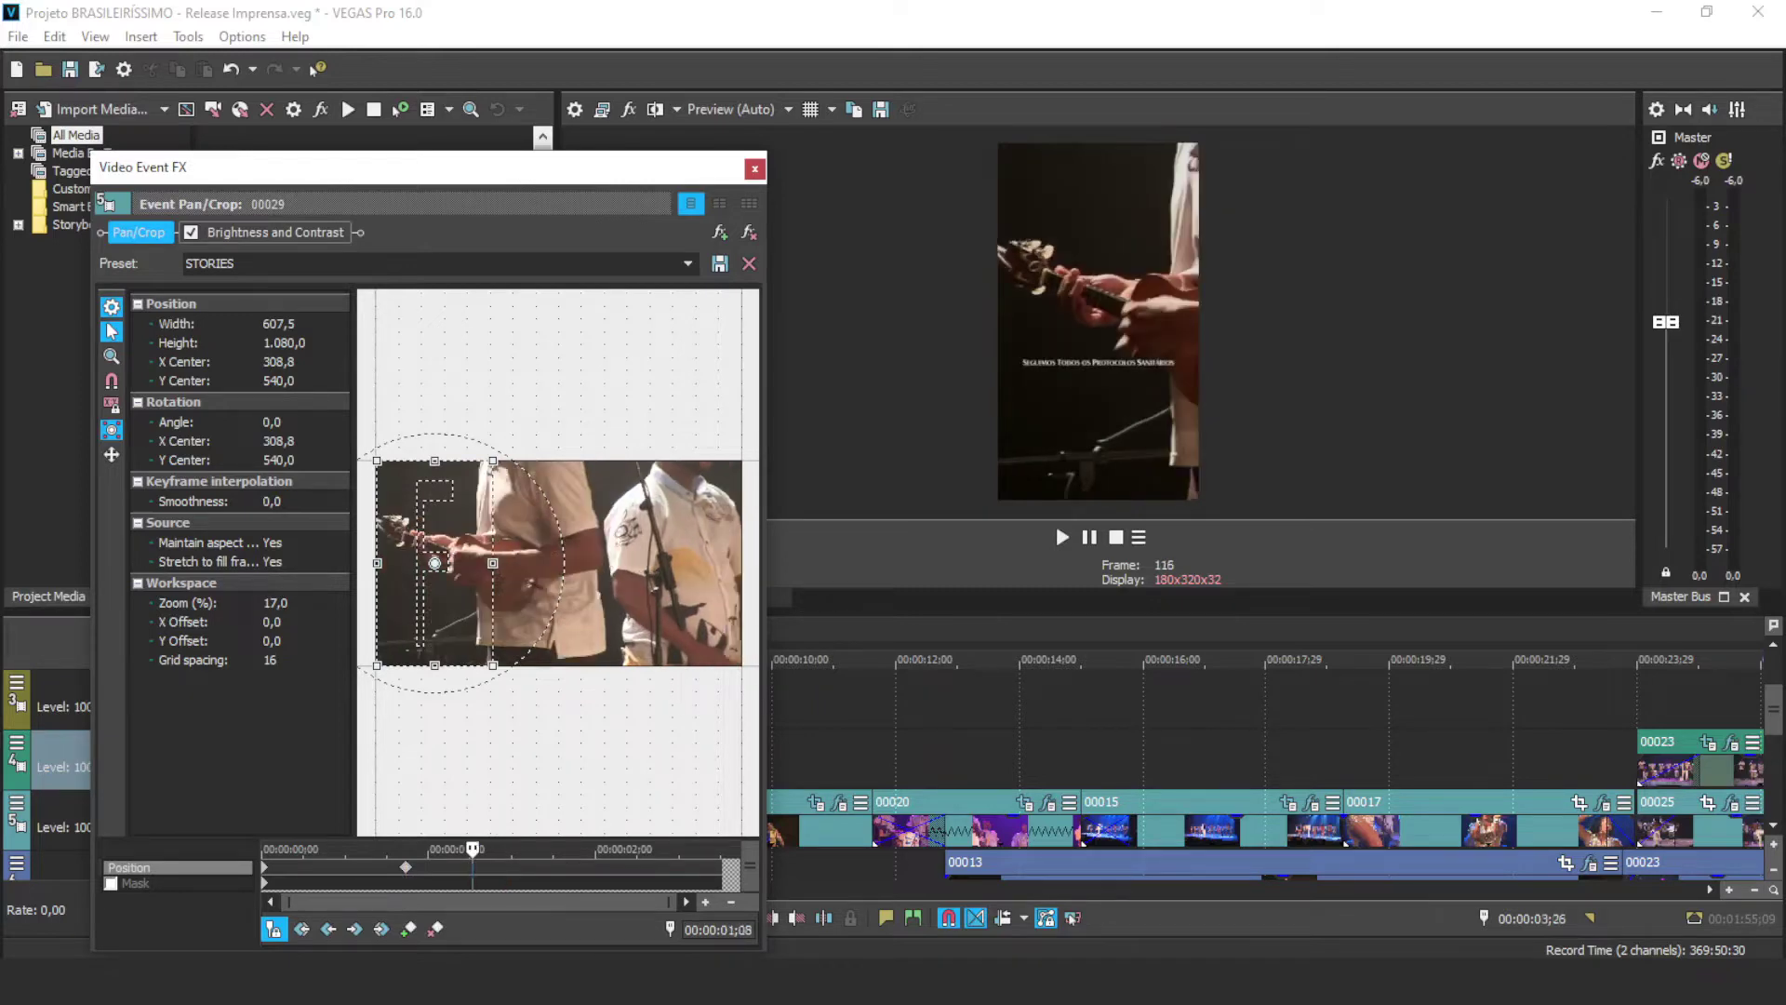
pyautogui.press('Right')
pyautogui.press('Right')
pyautogui.press('Right')
pyautogui.press('Right')
pyautogui.press('Right')
pyautogui.press('Right')
pyautogui.press('Right')
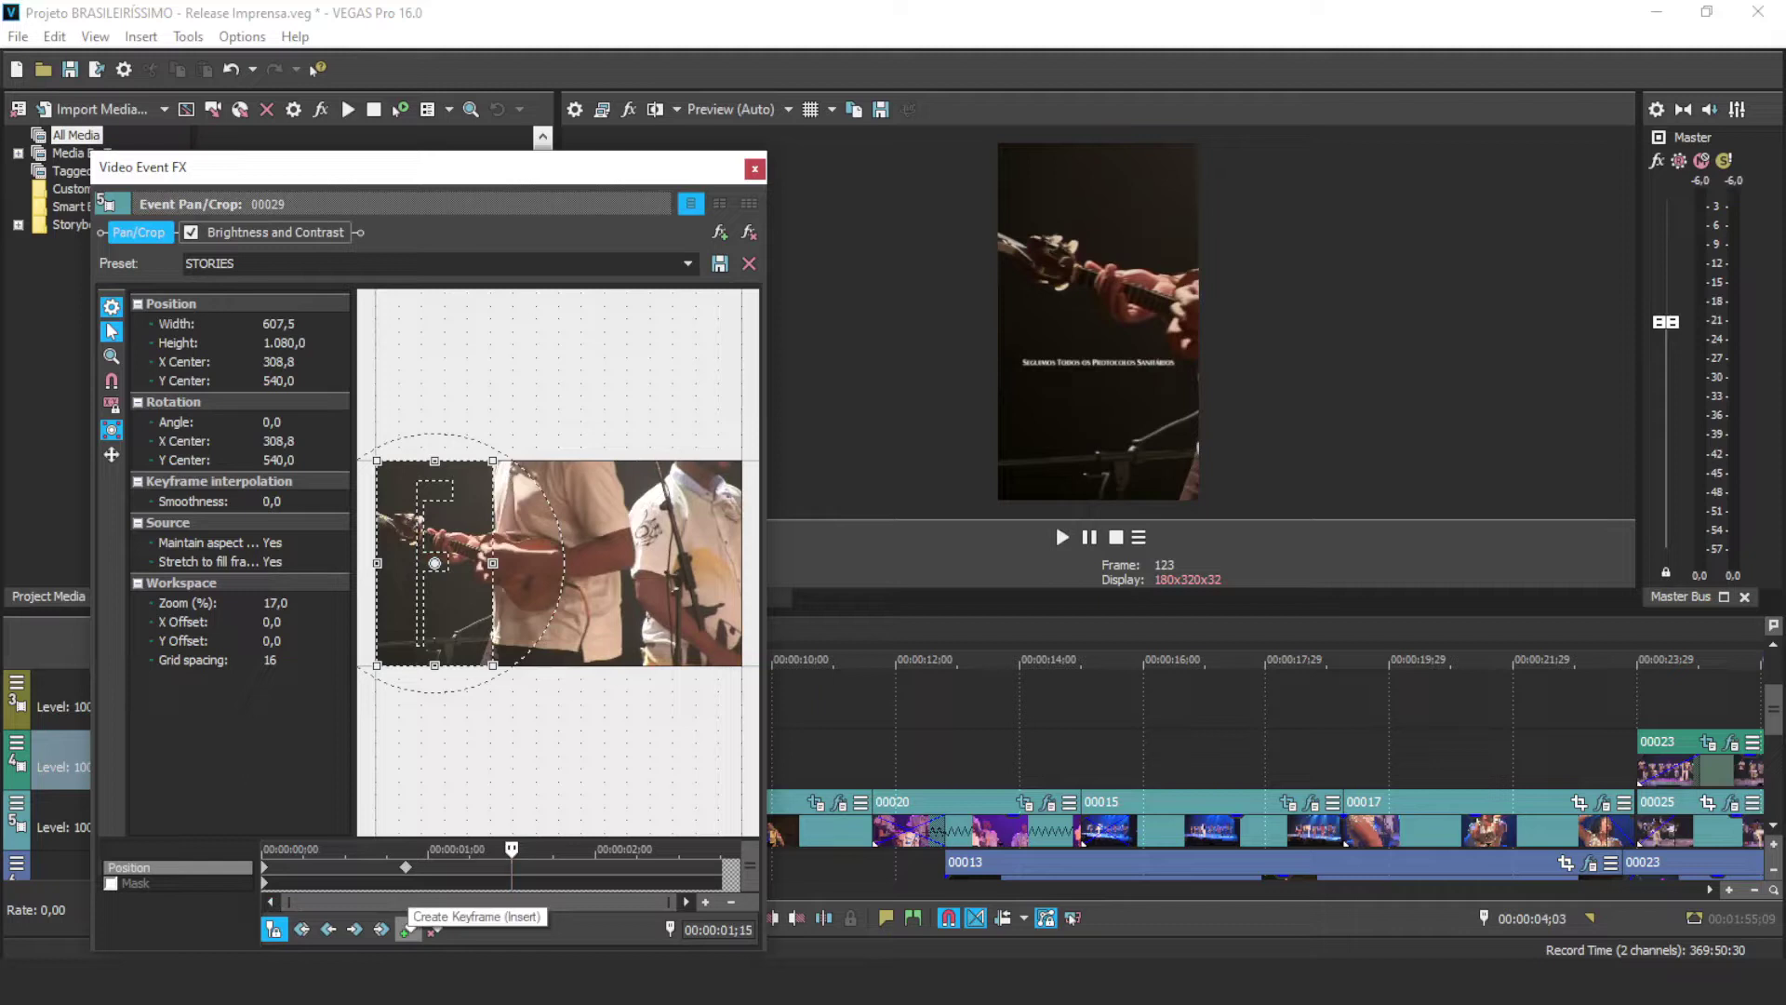
pyautogui.click(408, 929)
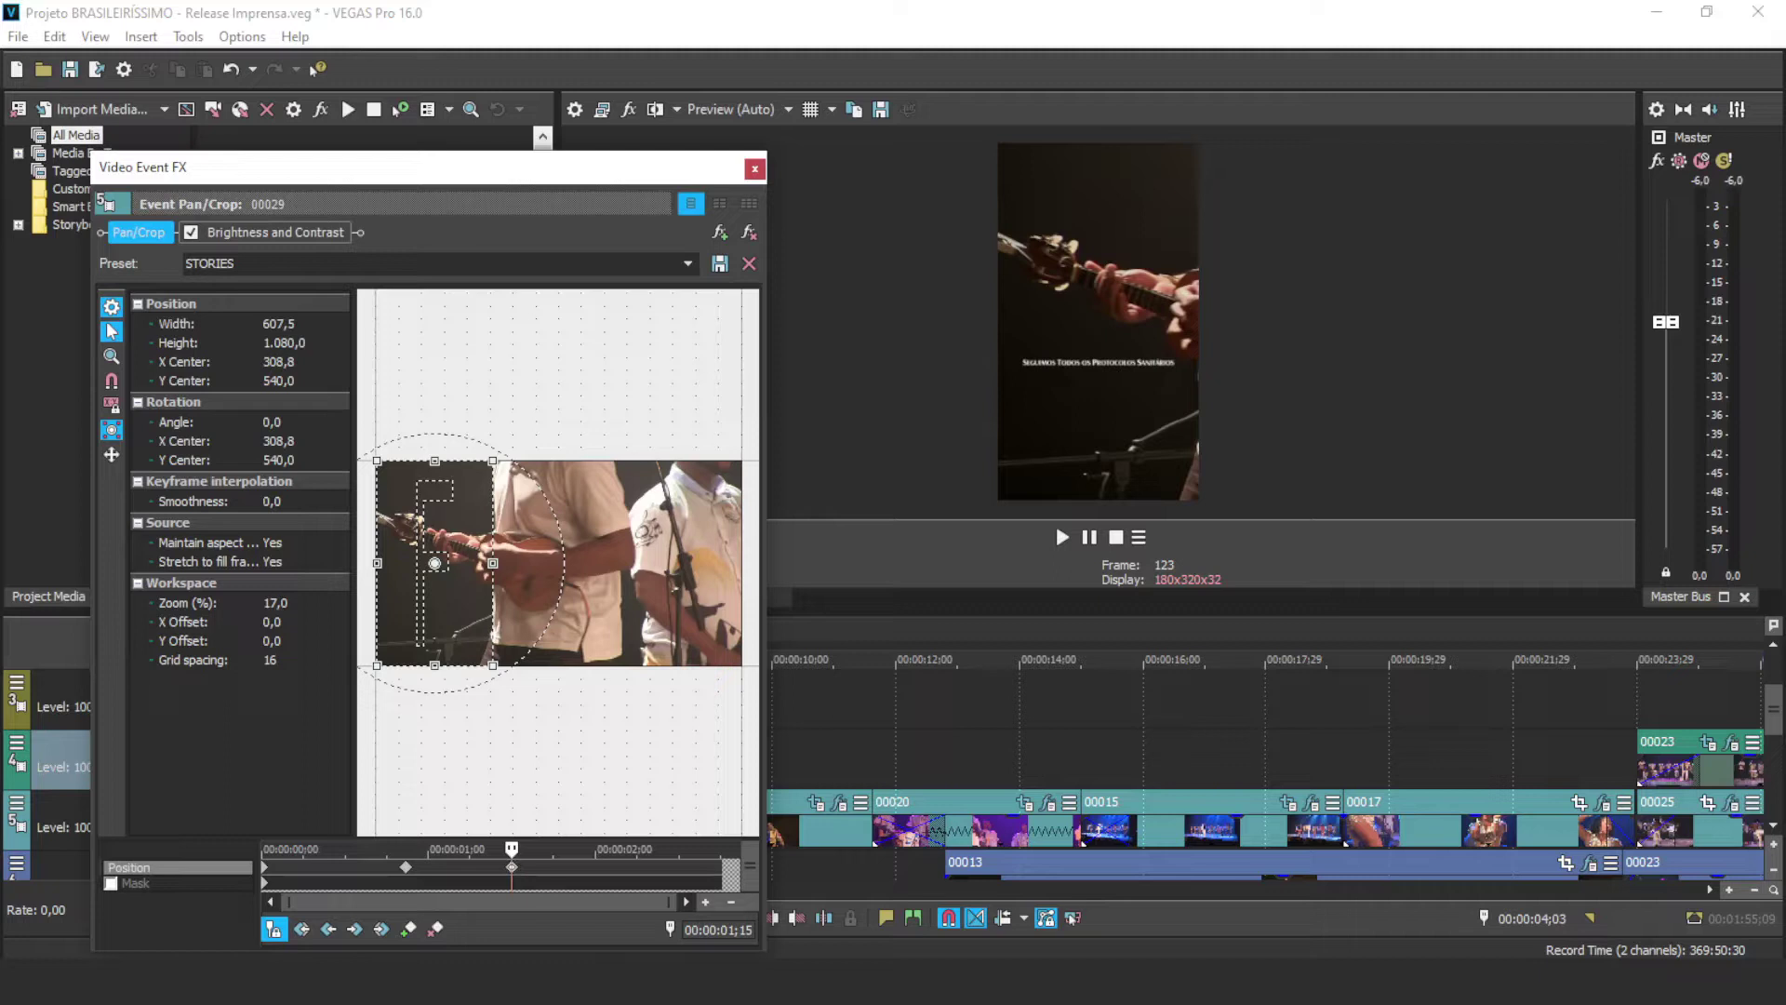
# Step: Shift the crop frame horizontally onto the ukulele player, to about X Center 578,7, preview the motion and close the pan/crop editor
pyautogui.moveTo(434, 563); pyautogui.dragTo(486, 563)
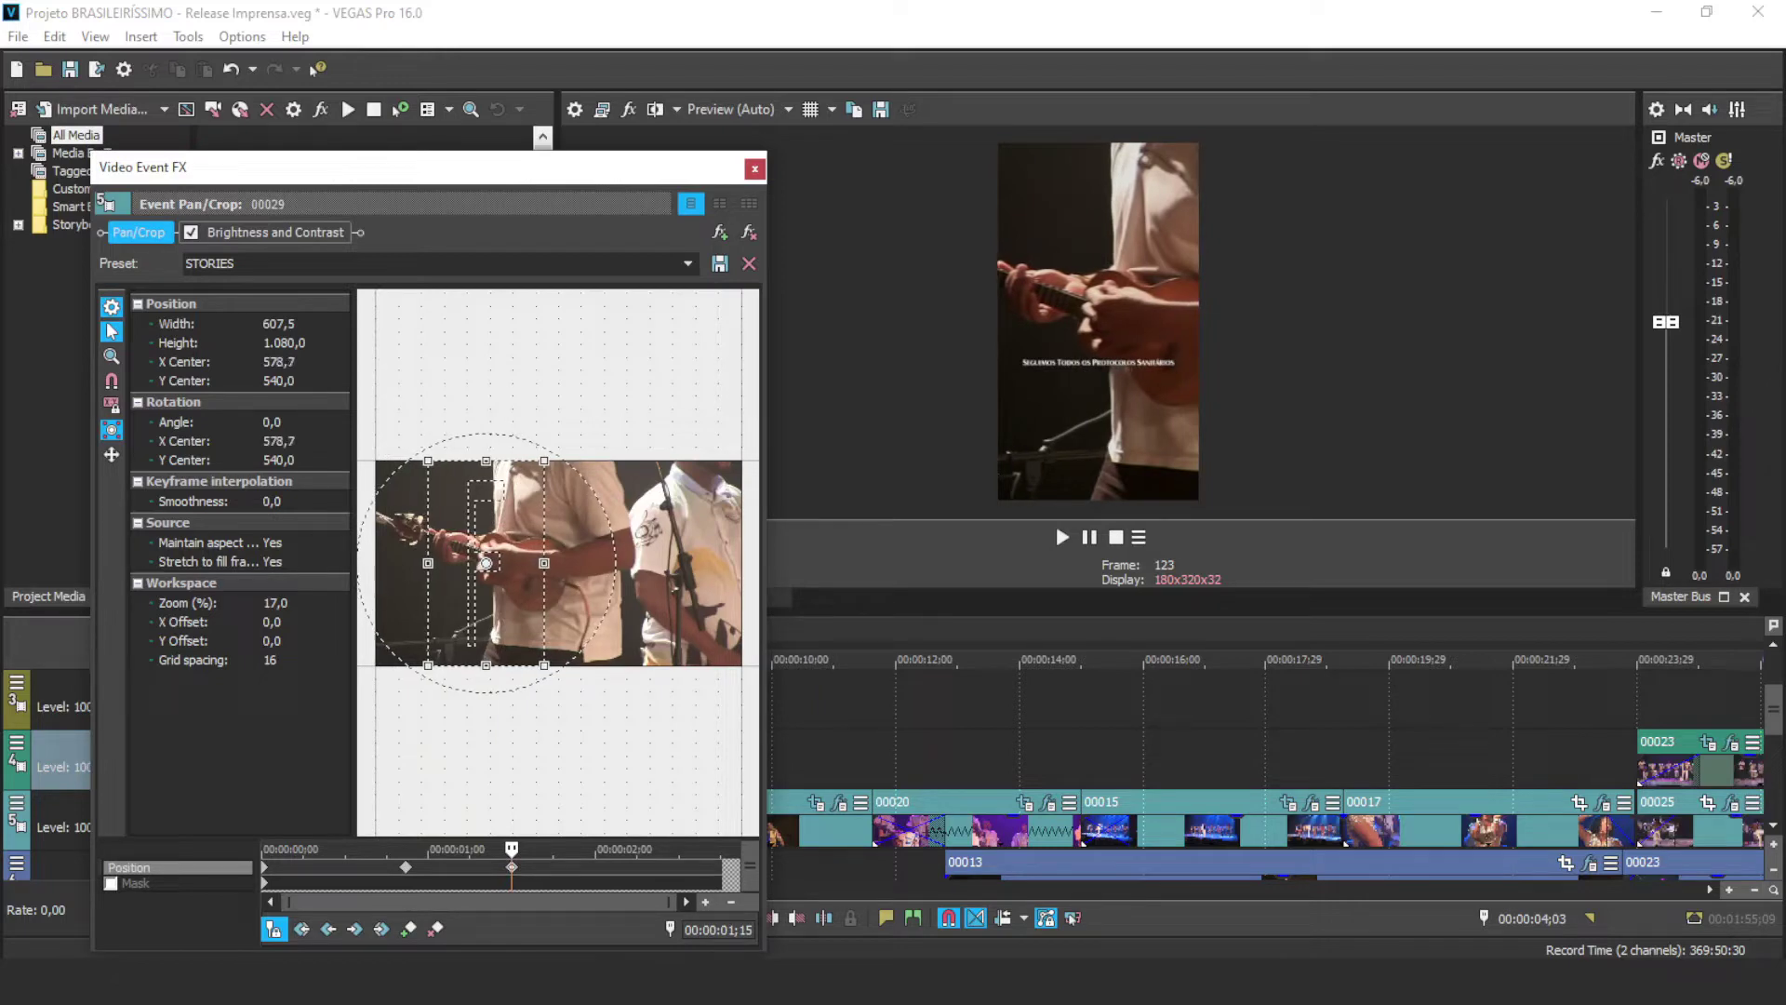
pyautogui.press('space')
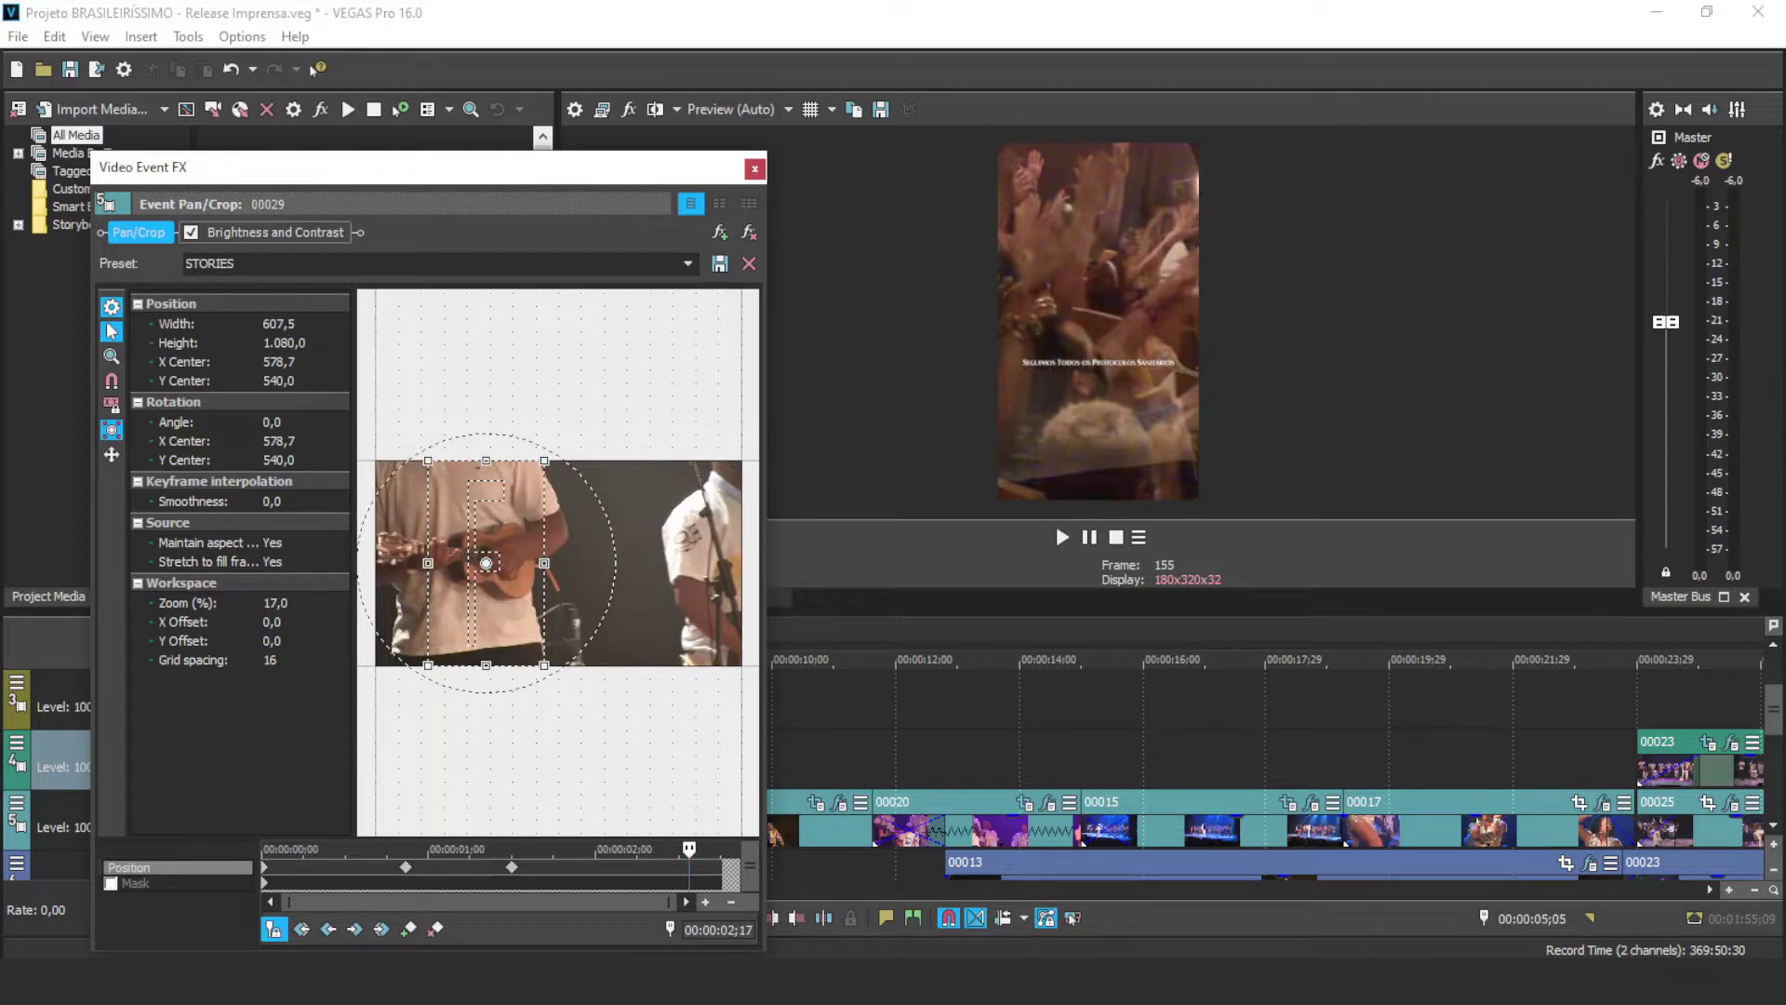
pyautogui.hotkey('alt', 'F4')
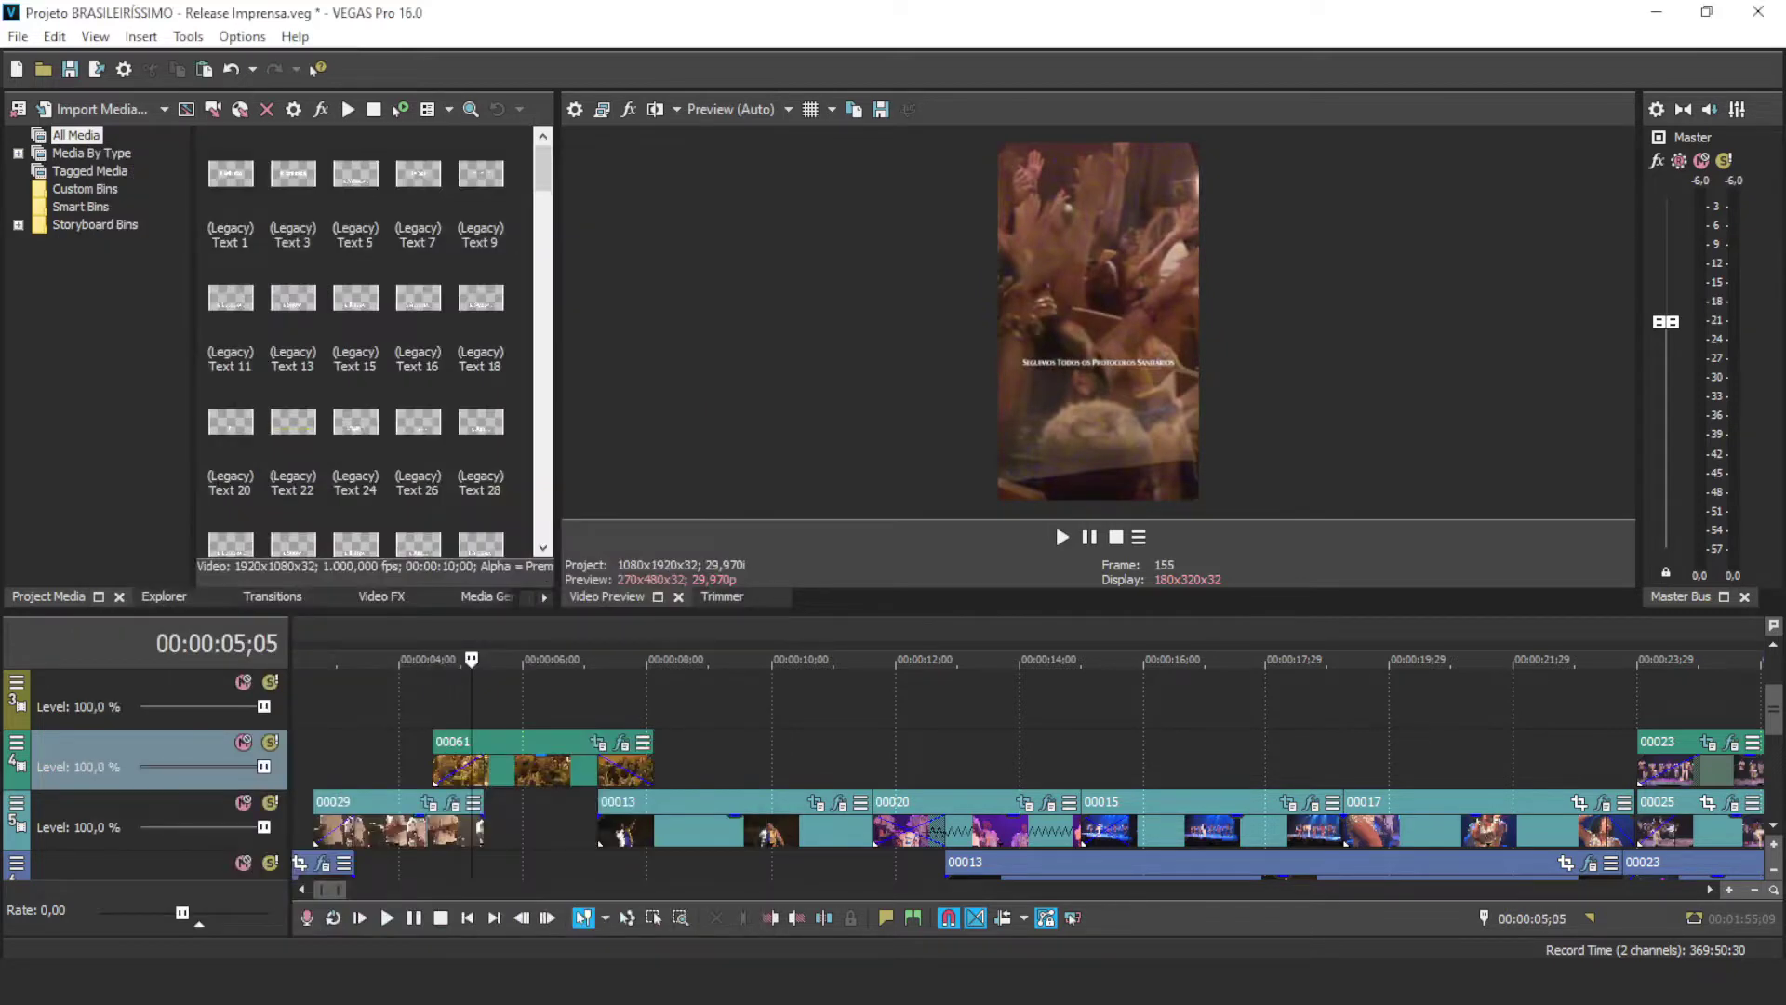
# Step: Play back the timeline from clip 00029 through clip 00020 to check the vertical framing
pyautogui.click(313, 766)
pyautogui.press('space')
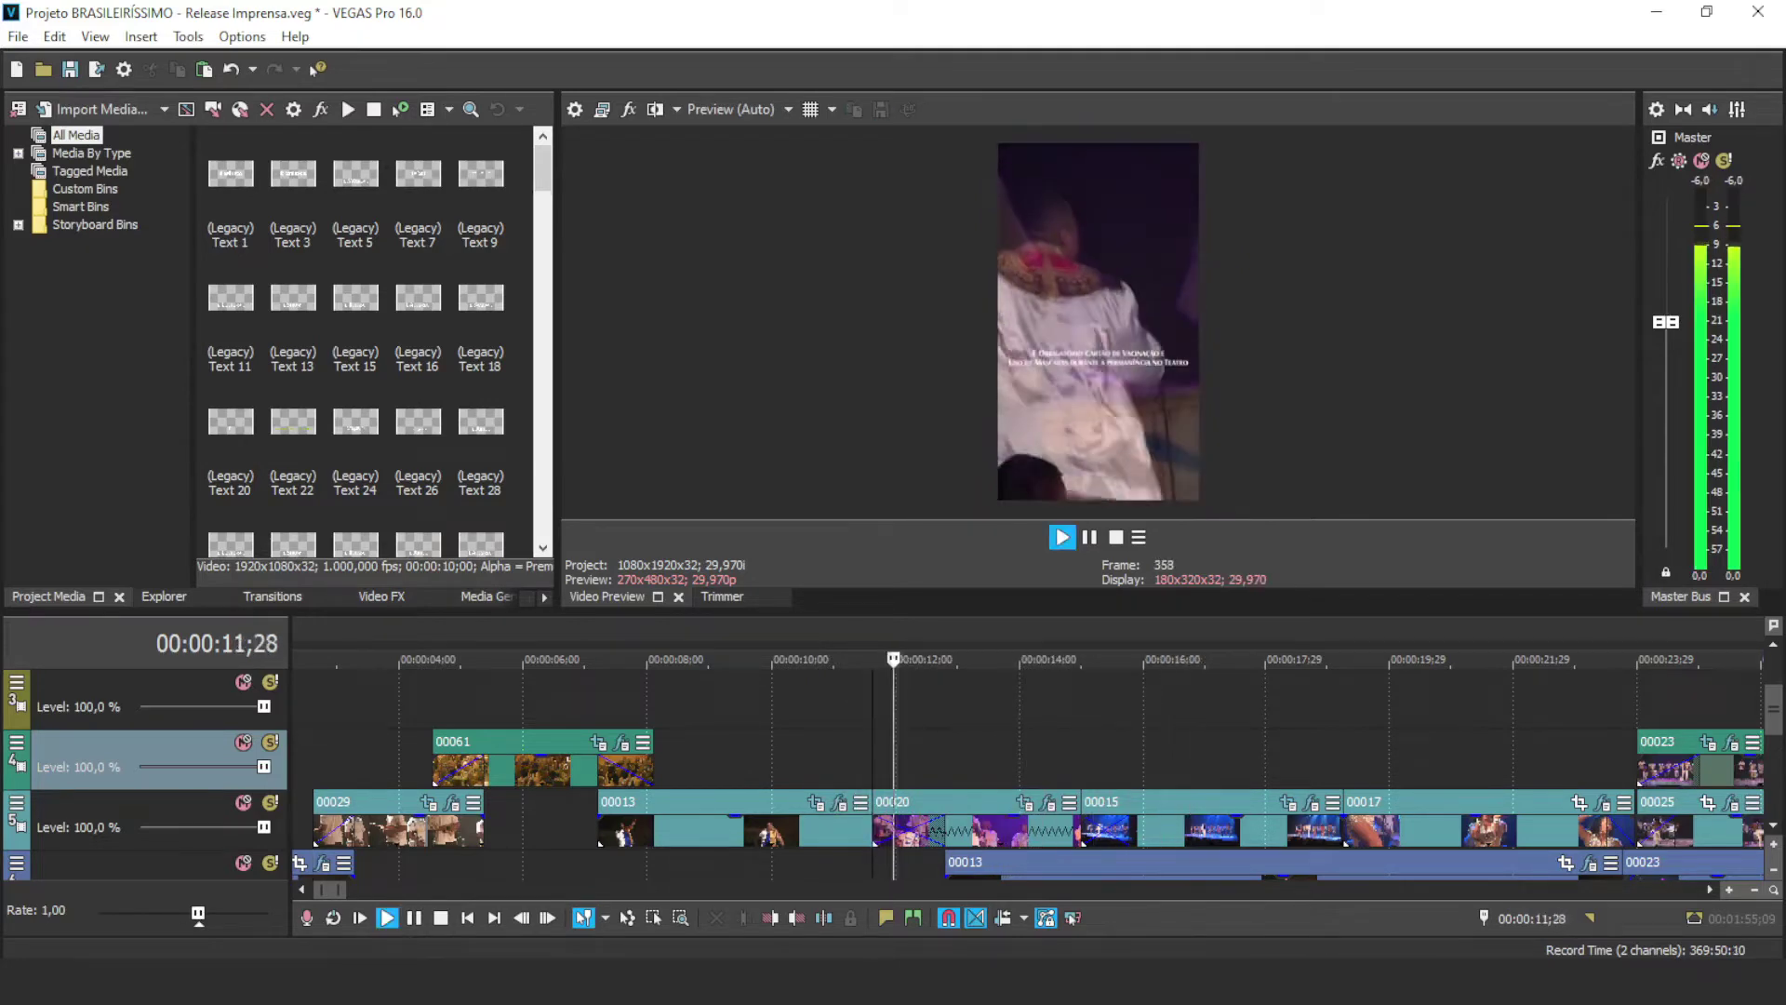
pyautogui.press('Up')
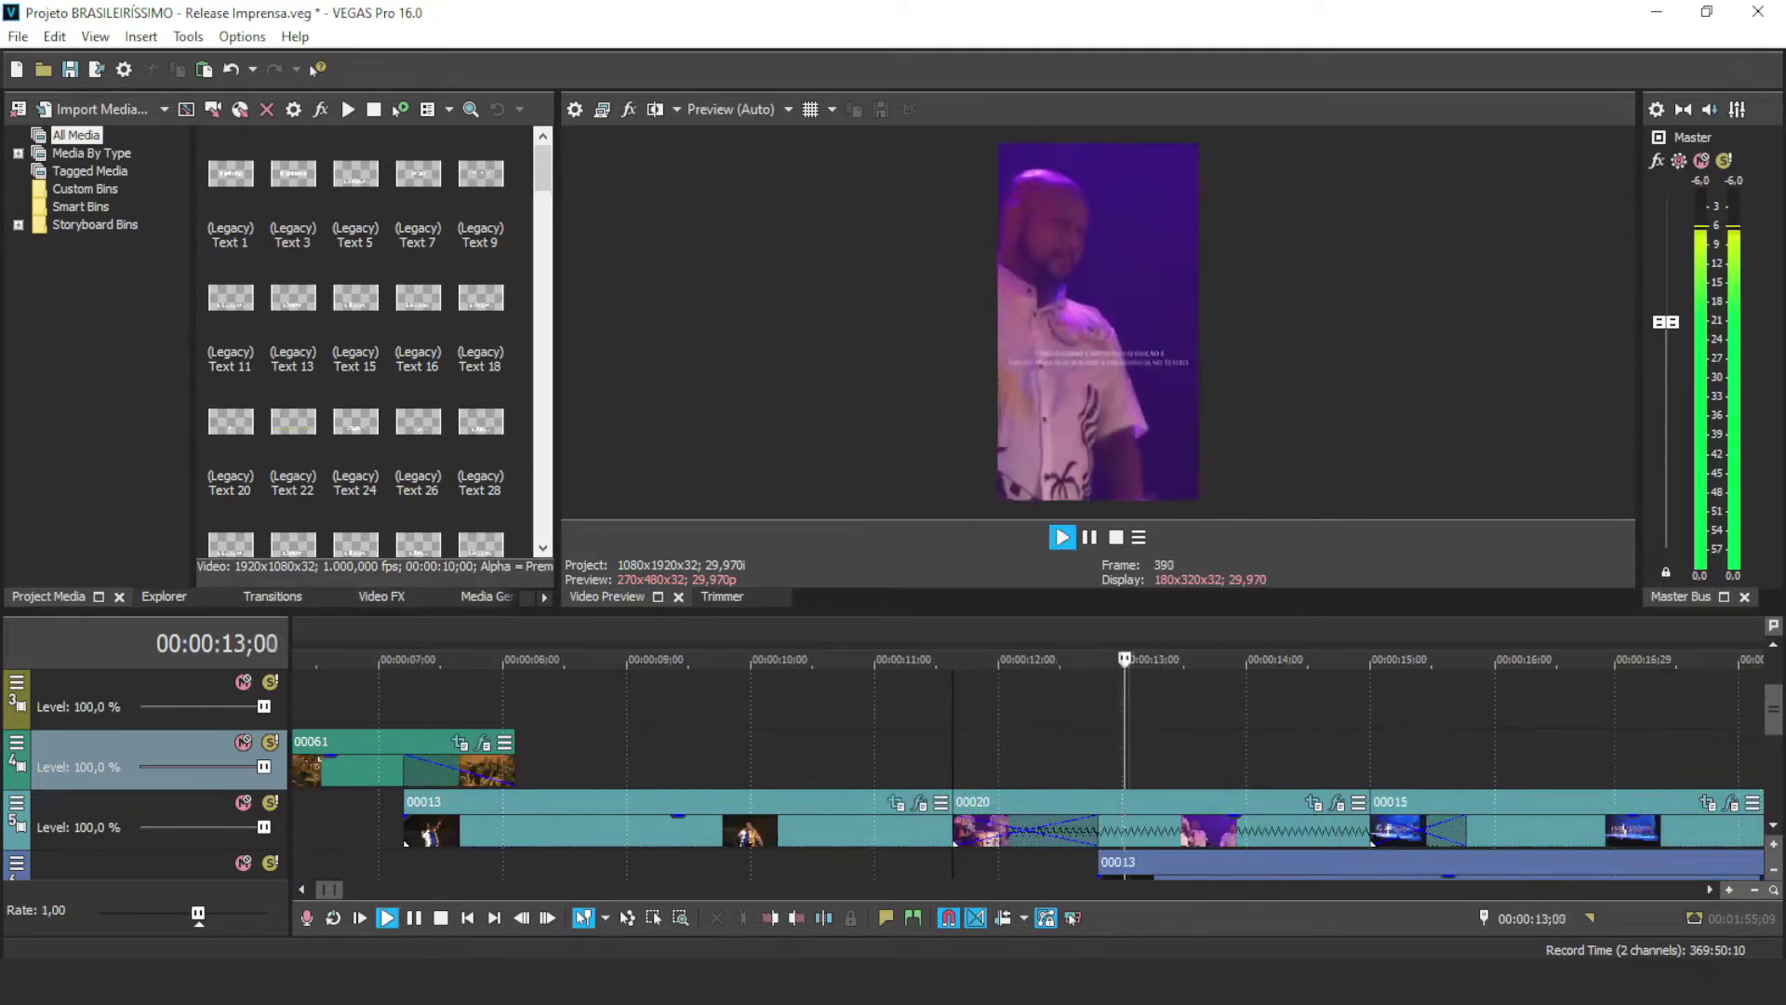
pyautogui.press('Down')
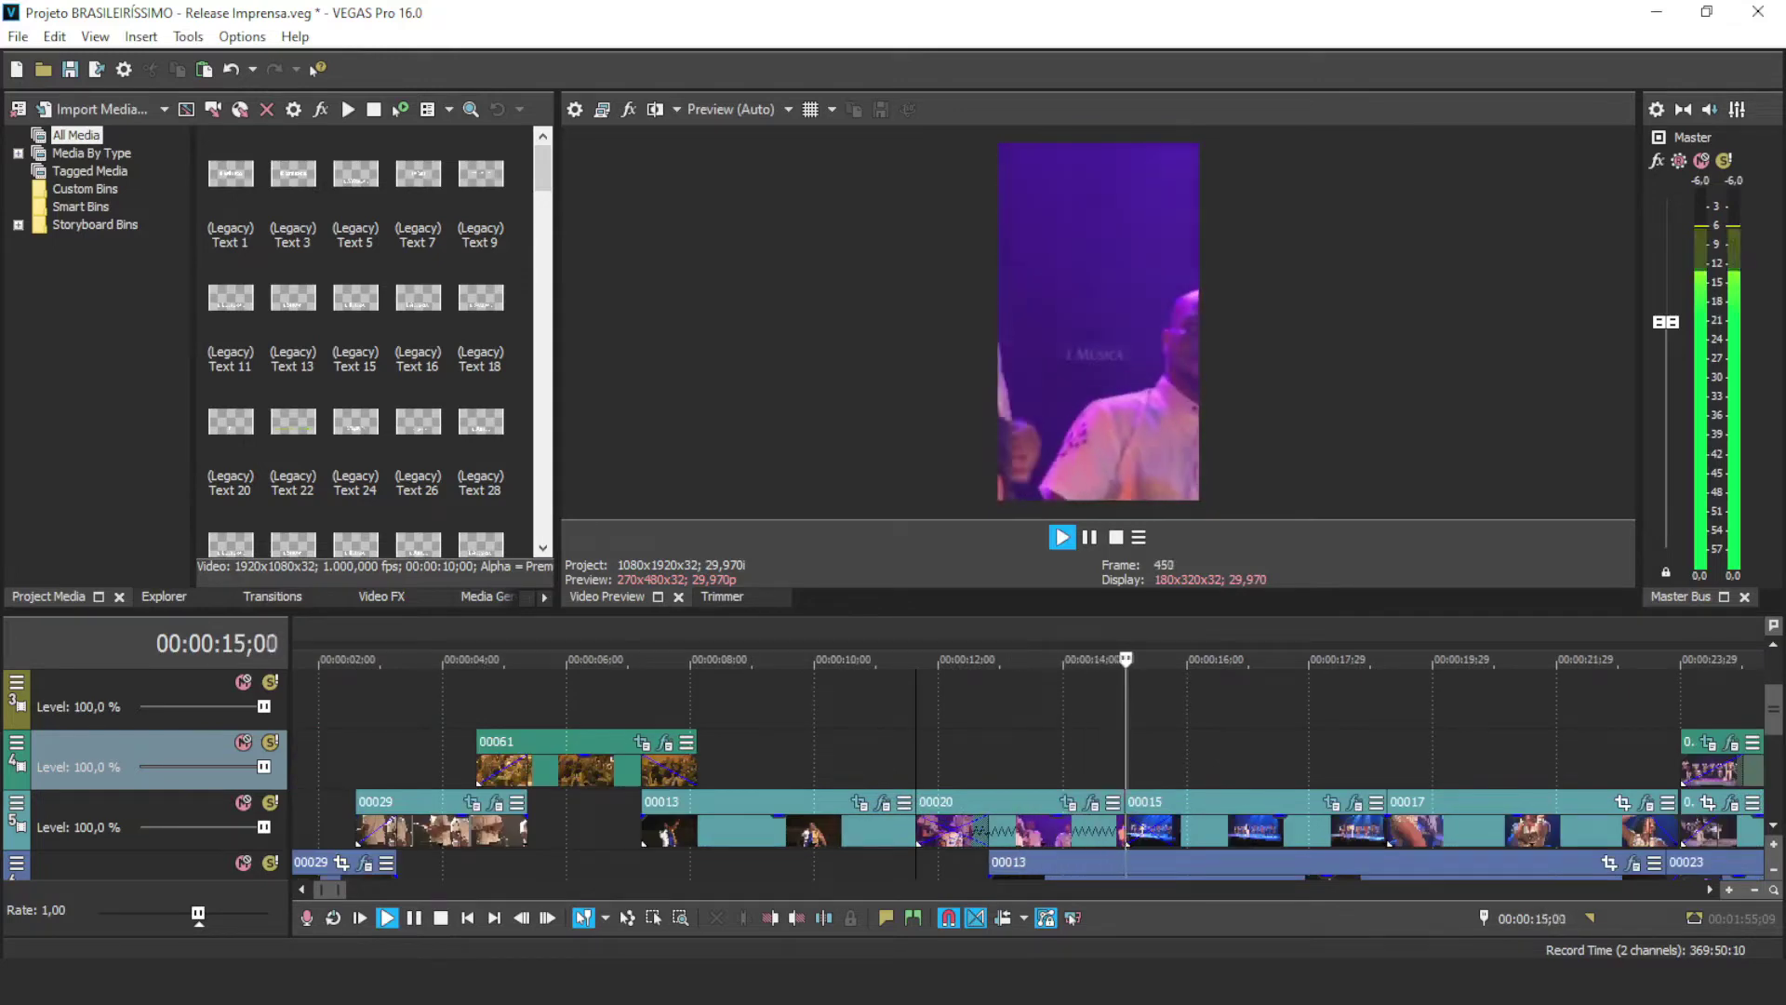
pyautogui.press('space')
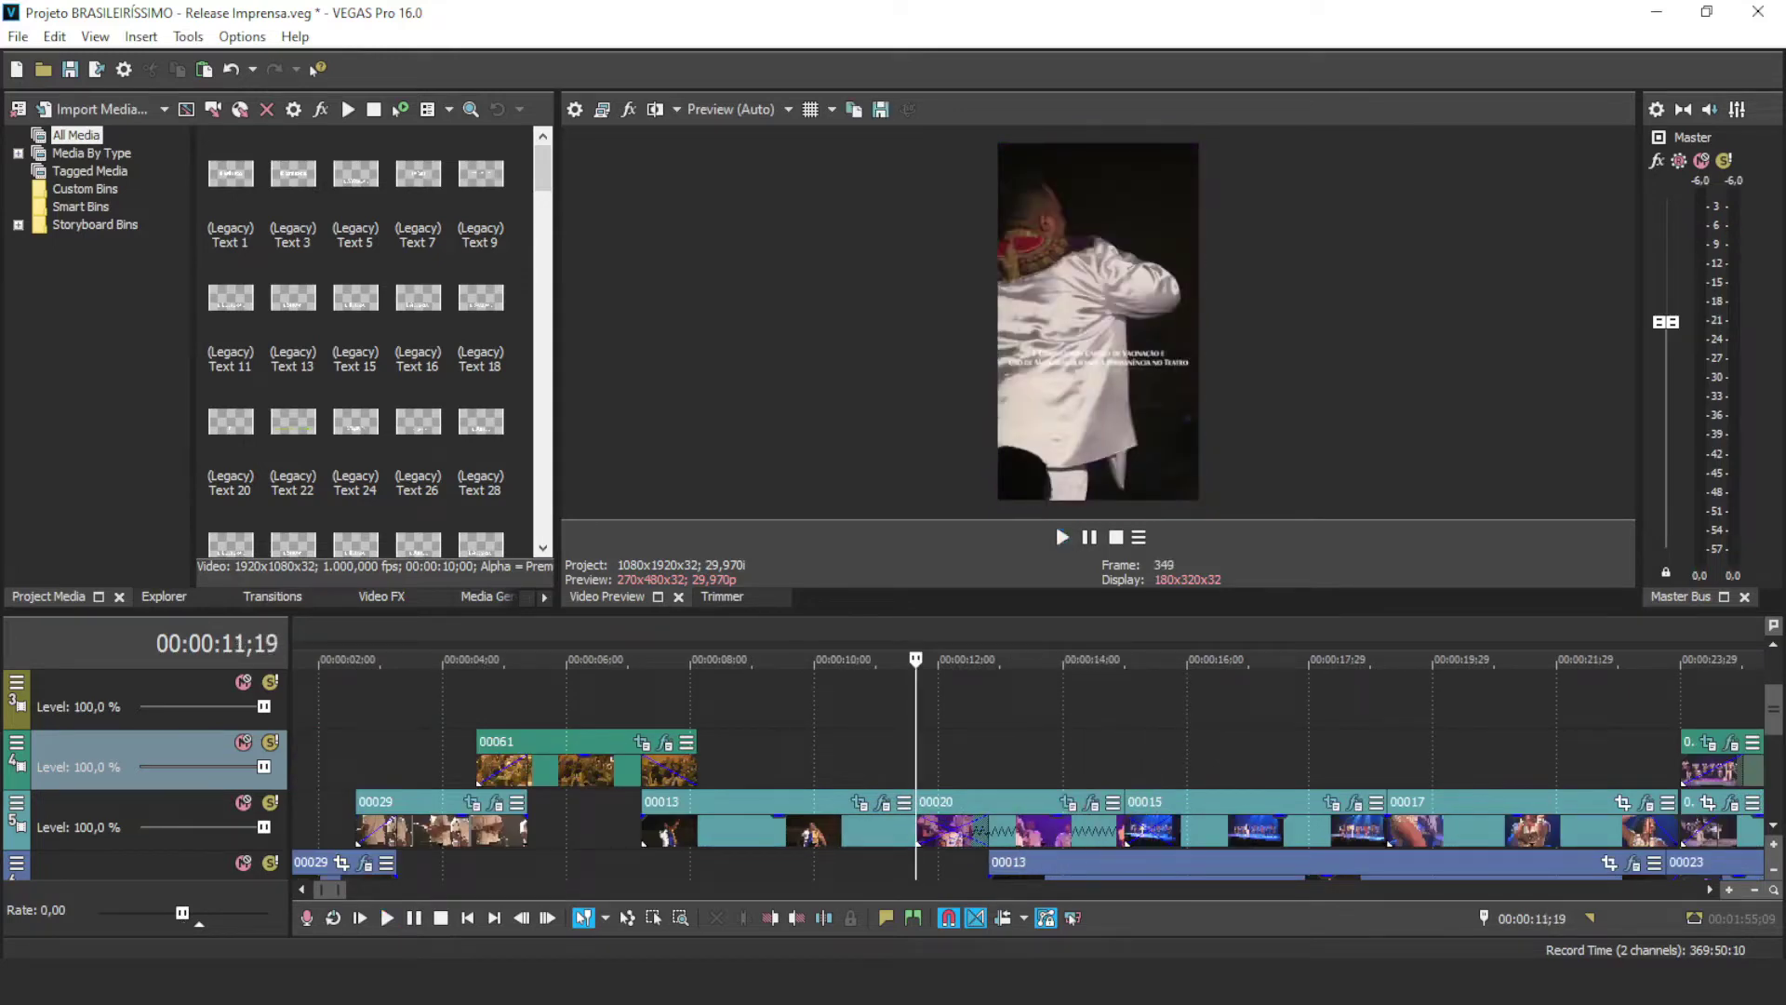
# Step: Move clip 00020 up to track 4 and open its pan/crop editor
pyautogui.click(1048, 763)
pyautogui.click(1048, 826)
pyautogui.moveTo(1023, 828); pyautogui.dragTo(1021, 759)
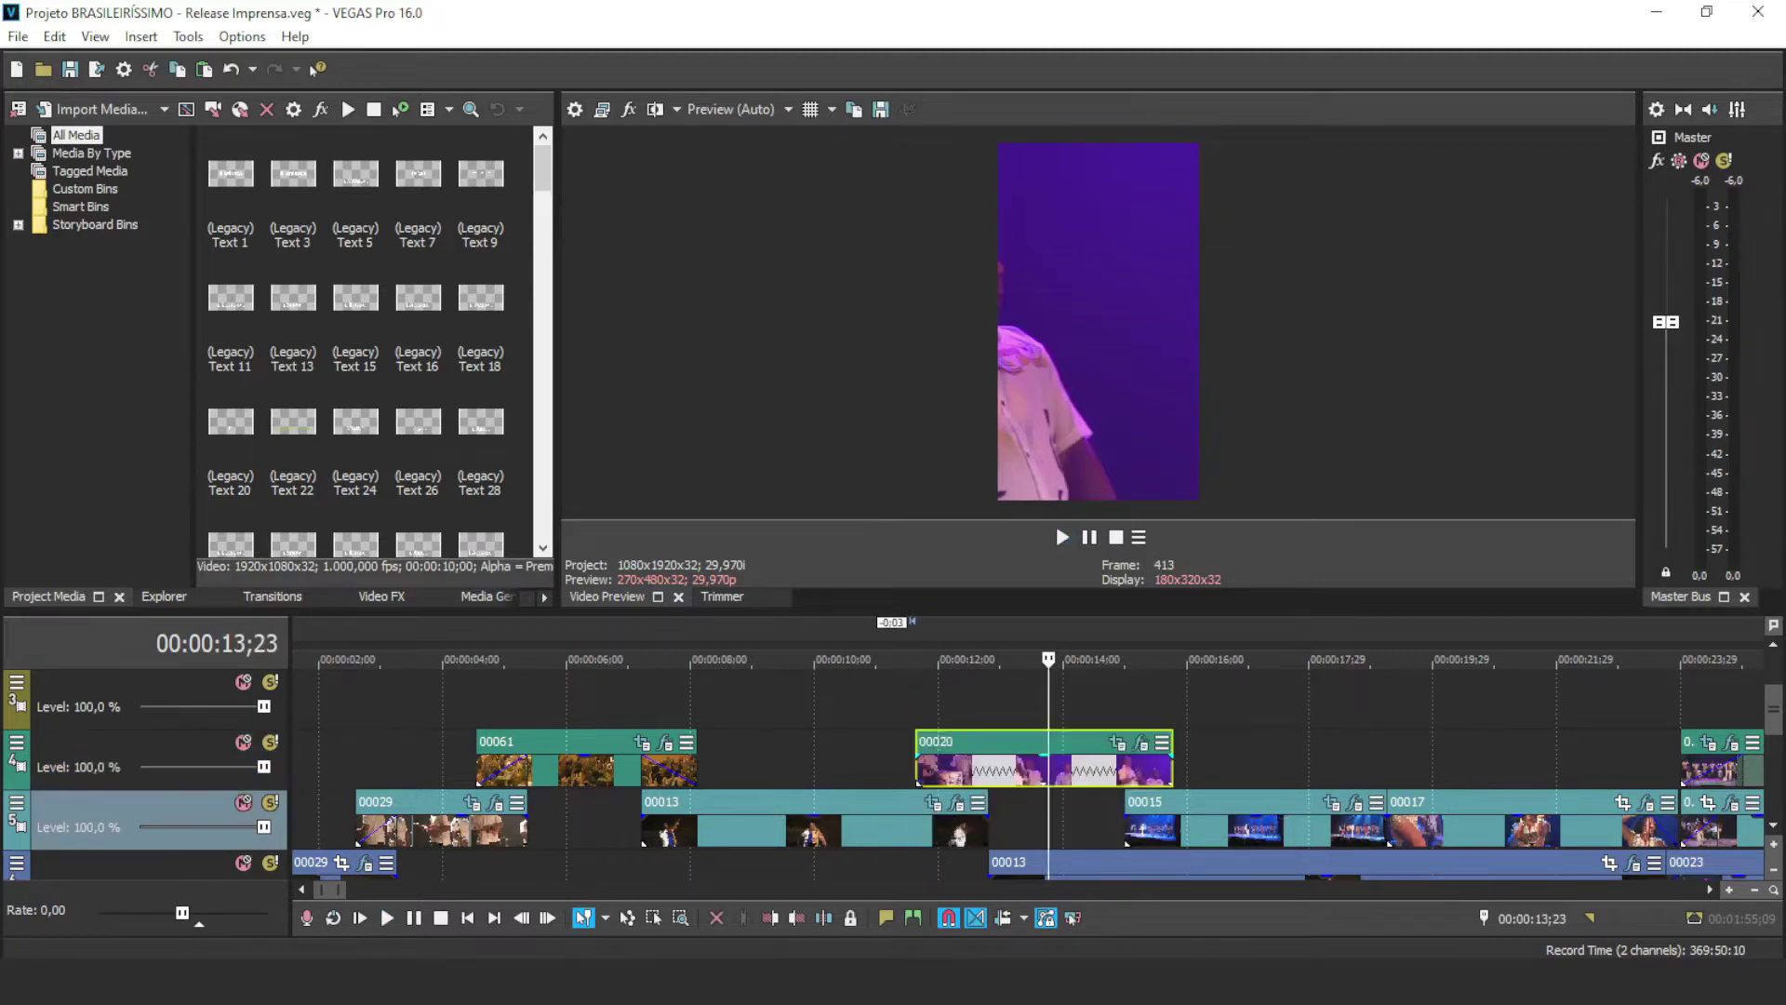
pyautogui.click(1118, 743)
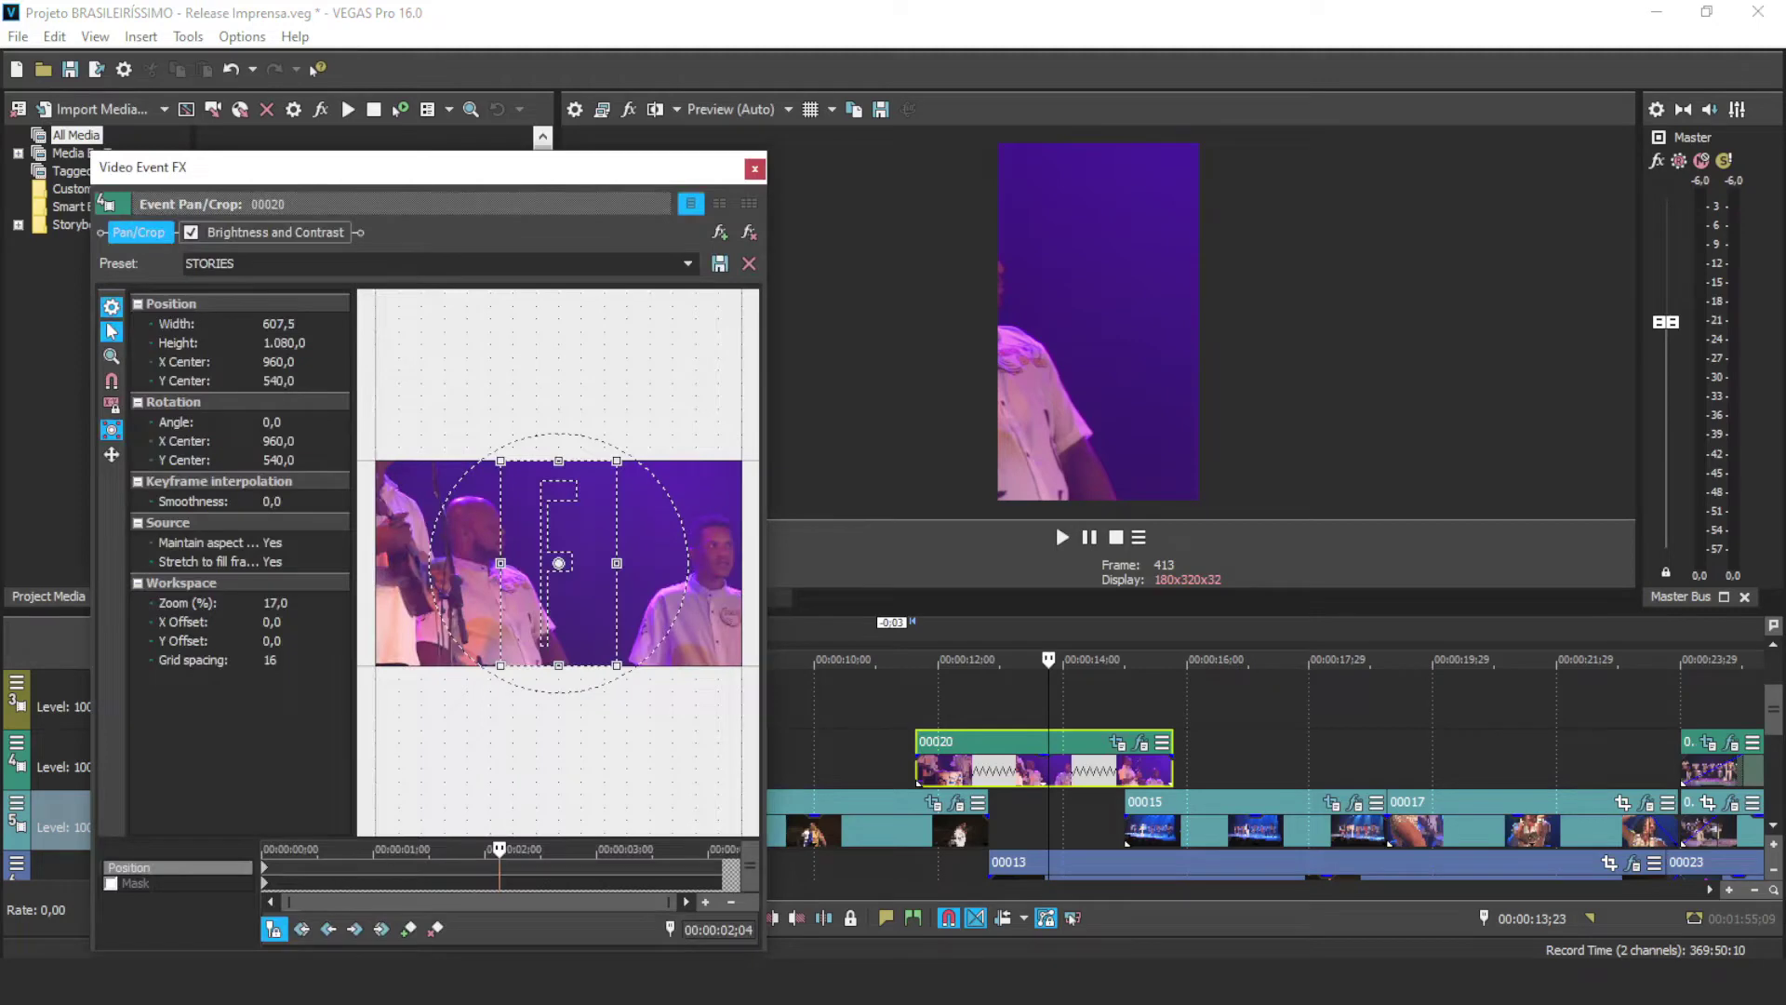
# Step: Review clip 00020 from its start and add a position keyframe at 00:00:01;00
pyautogui.press('Home')
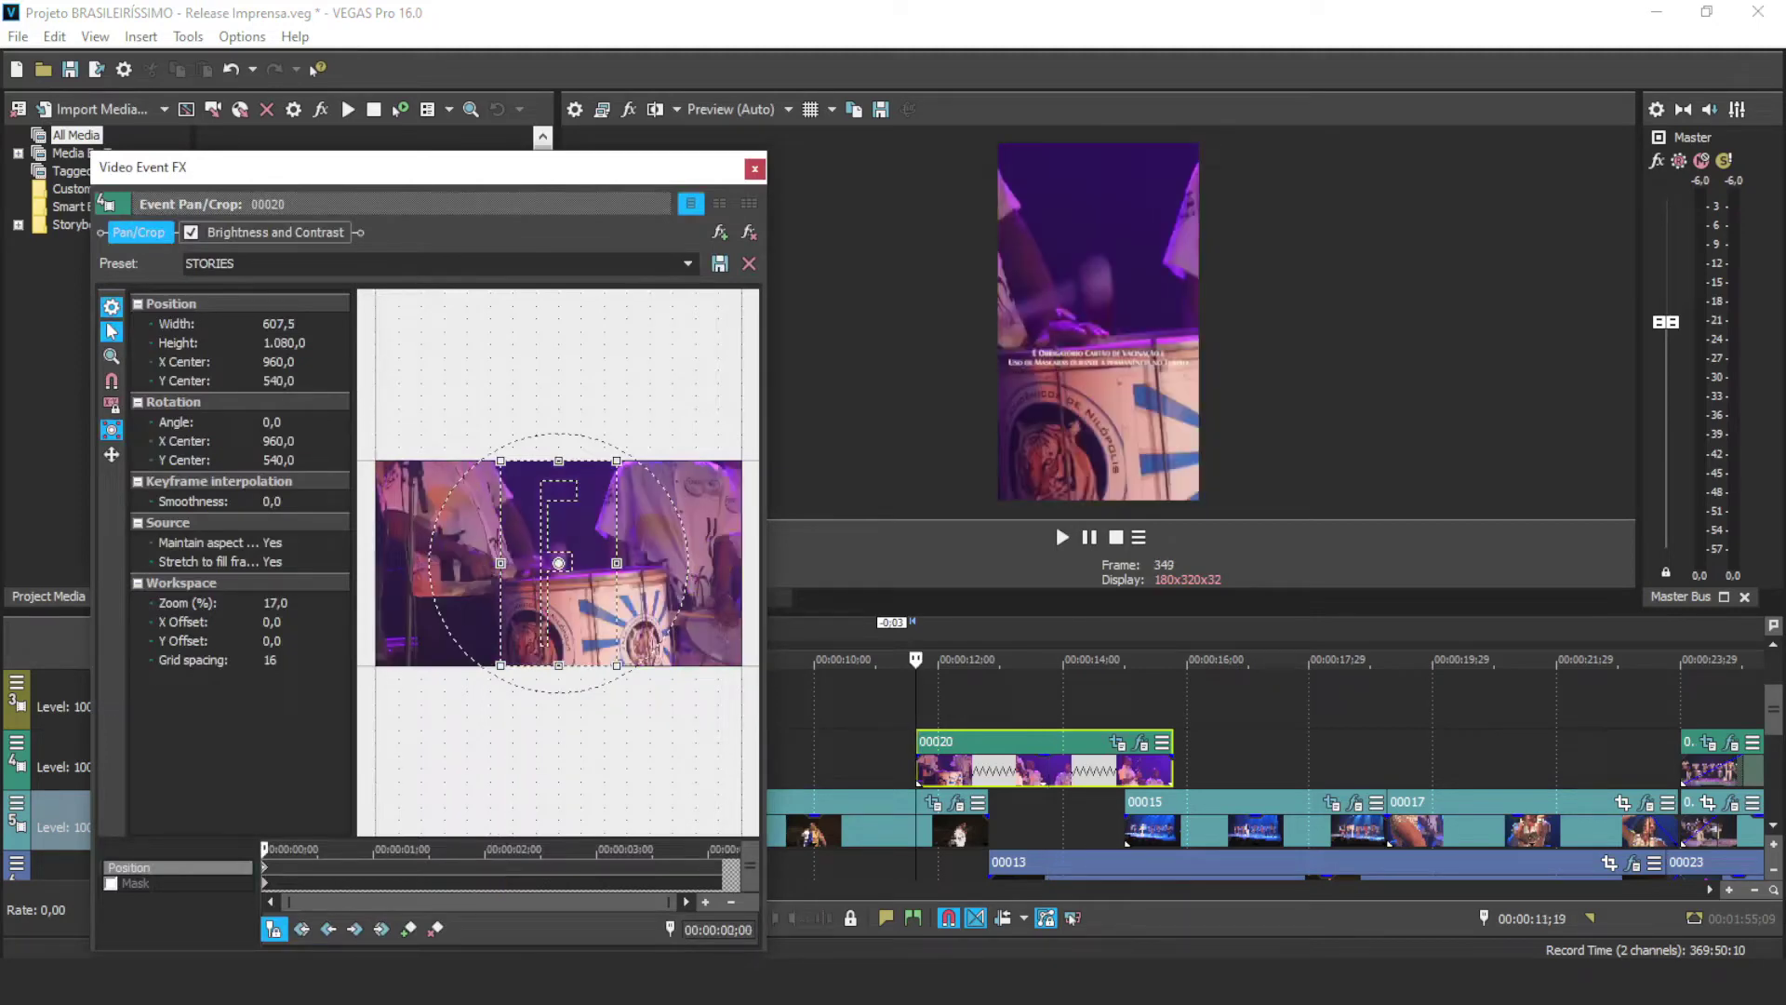
pyautogui.click(429, 867)
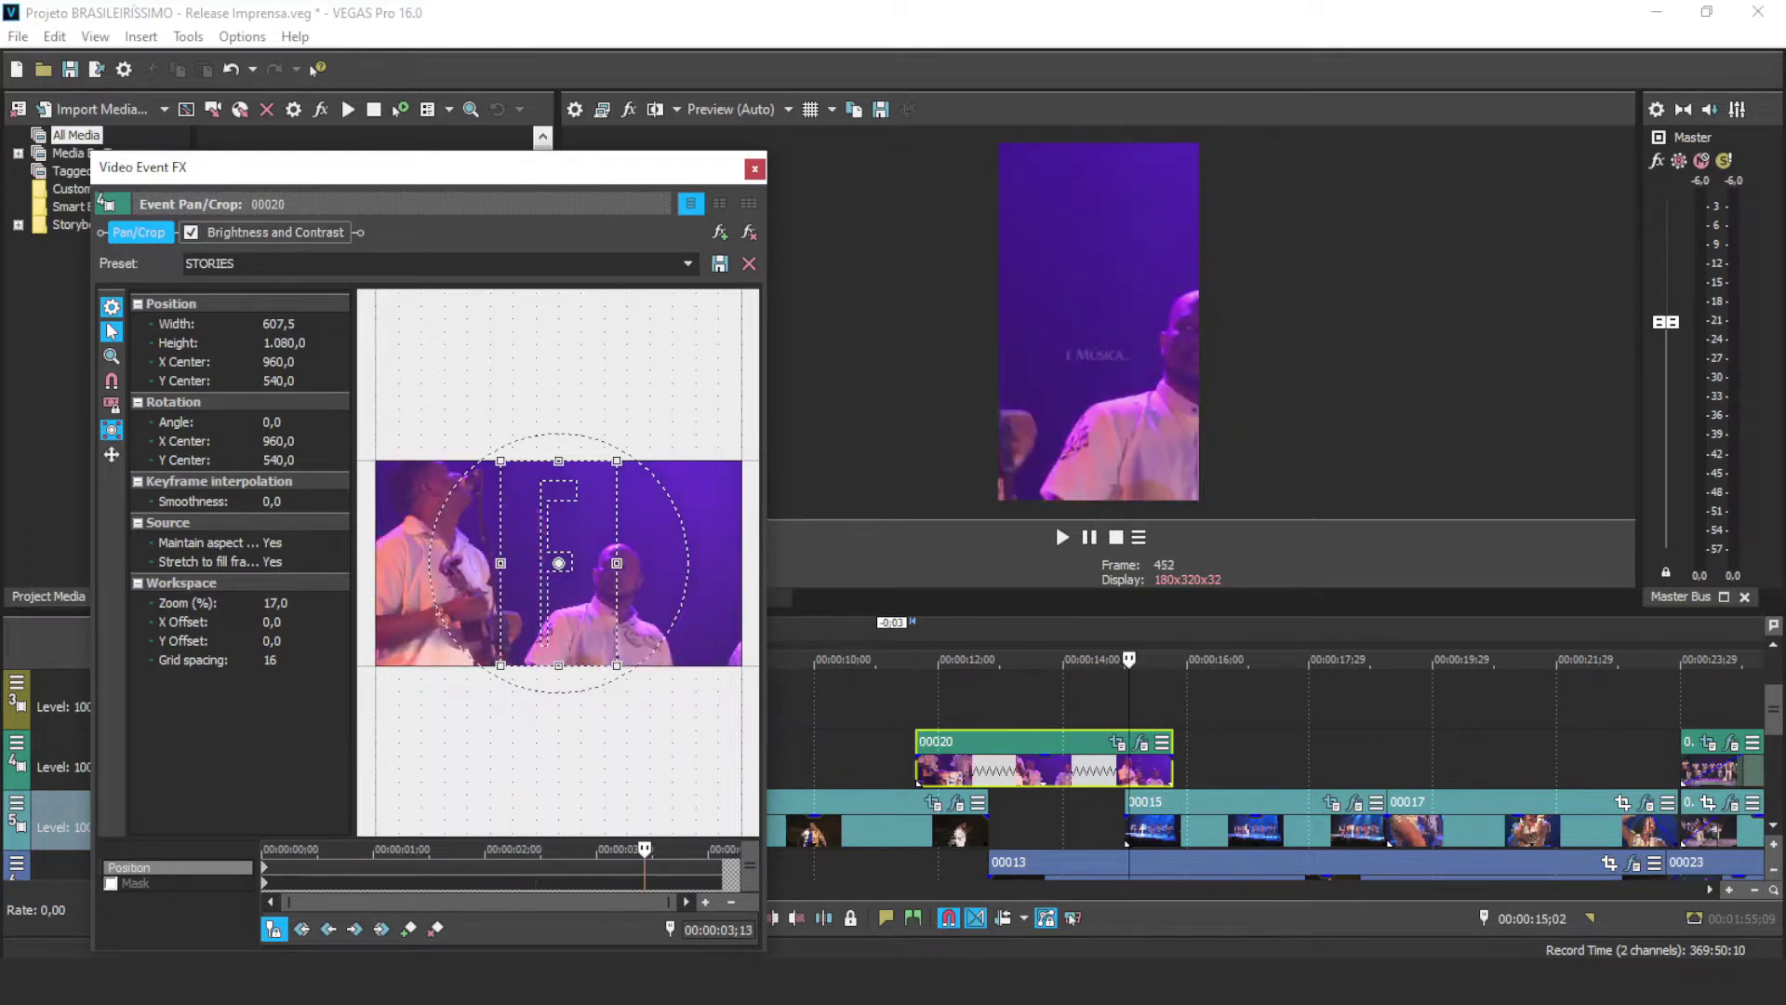
pyautogui.press('space')
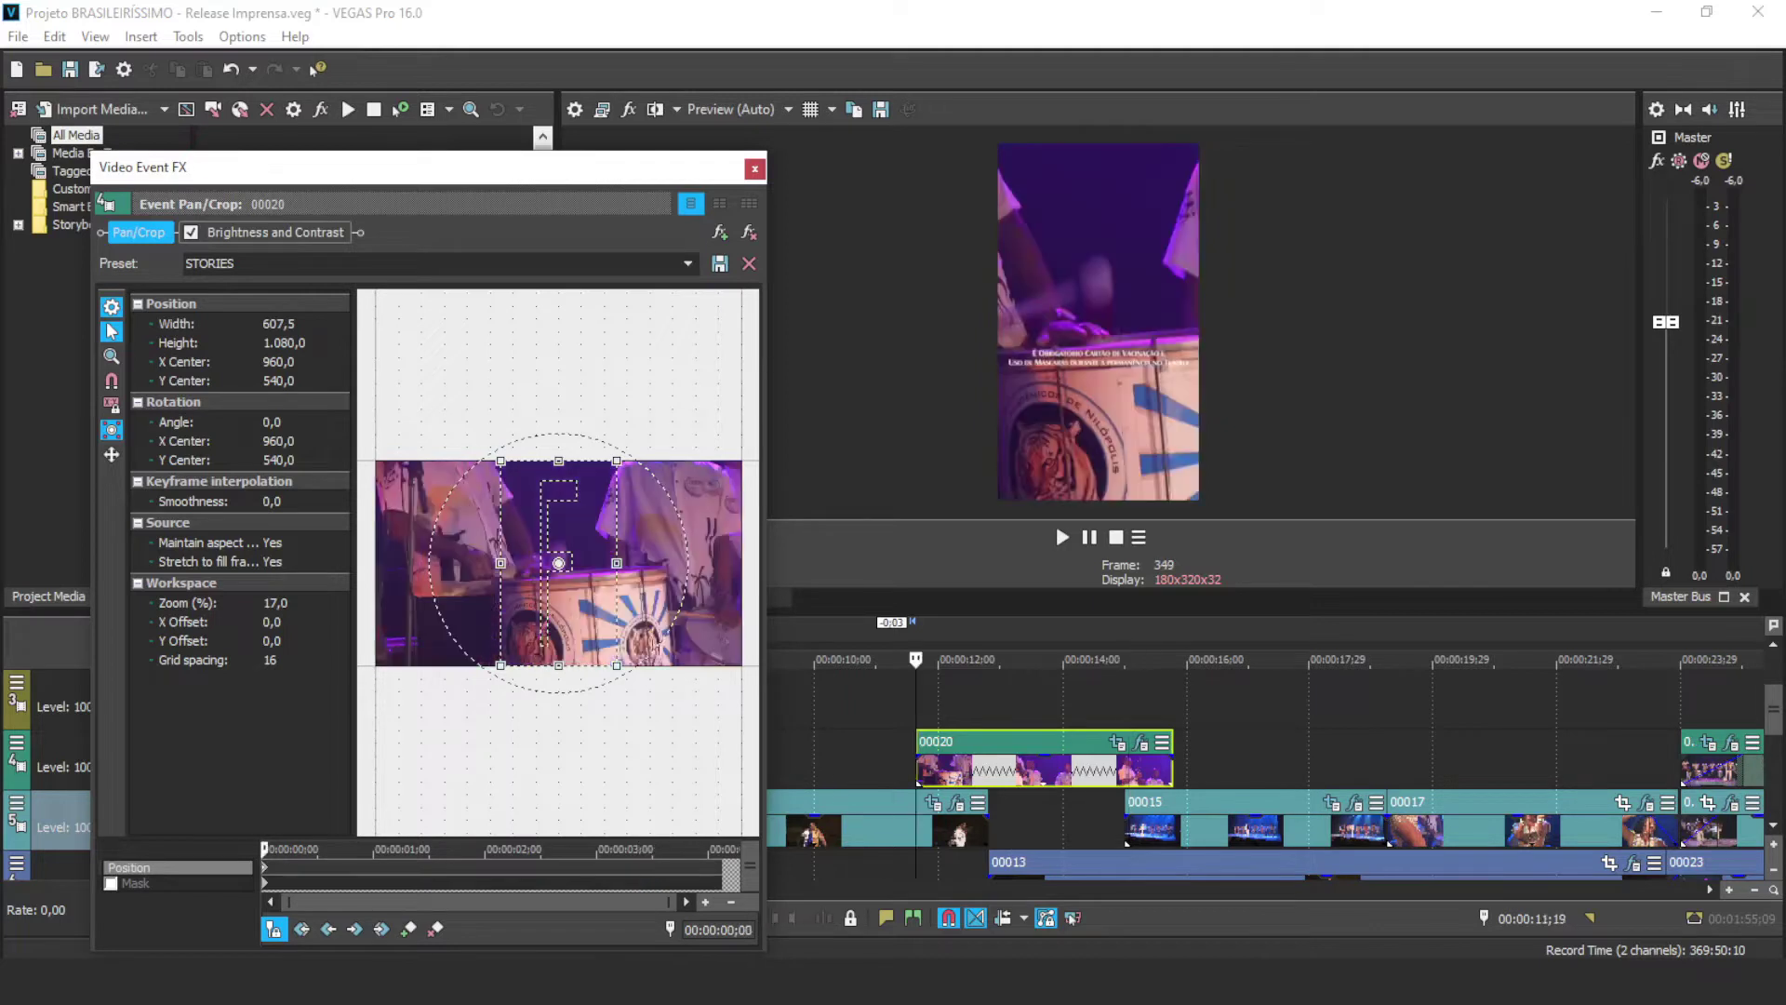
pyautogui.press('space')
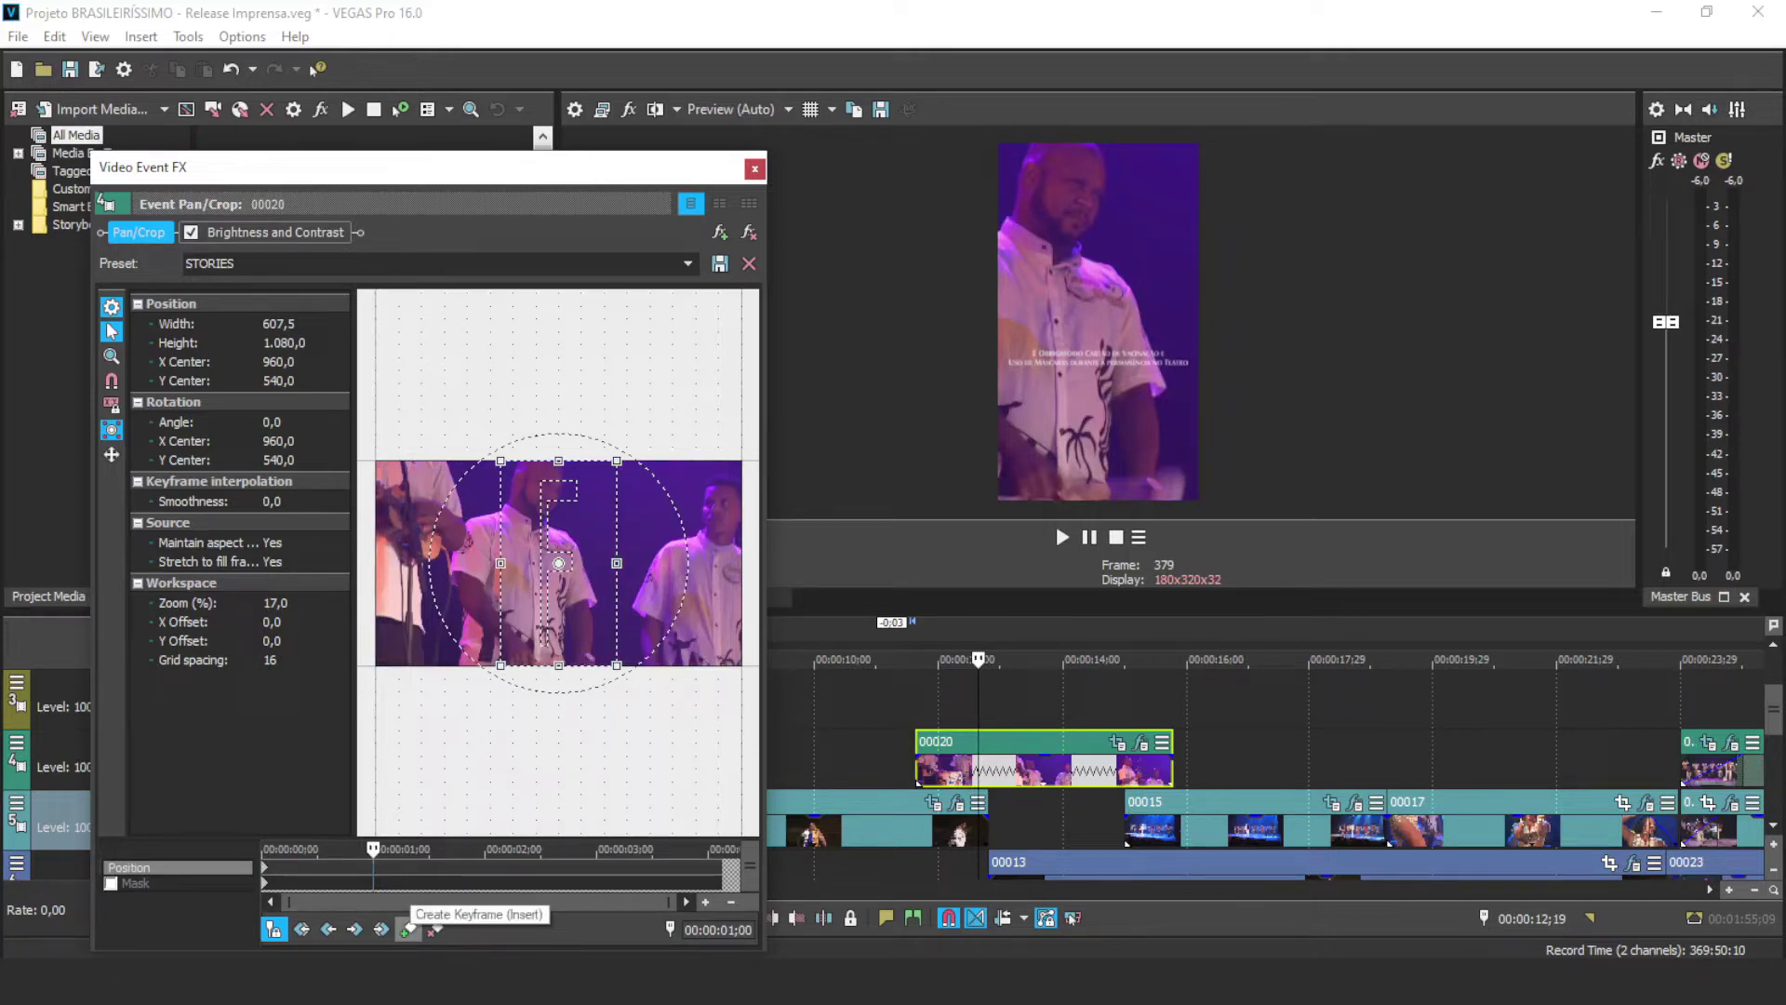
pyautogui.click(407, 928)
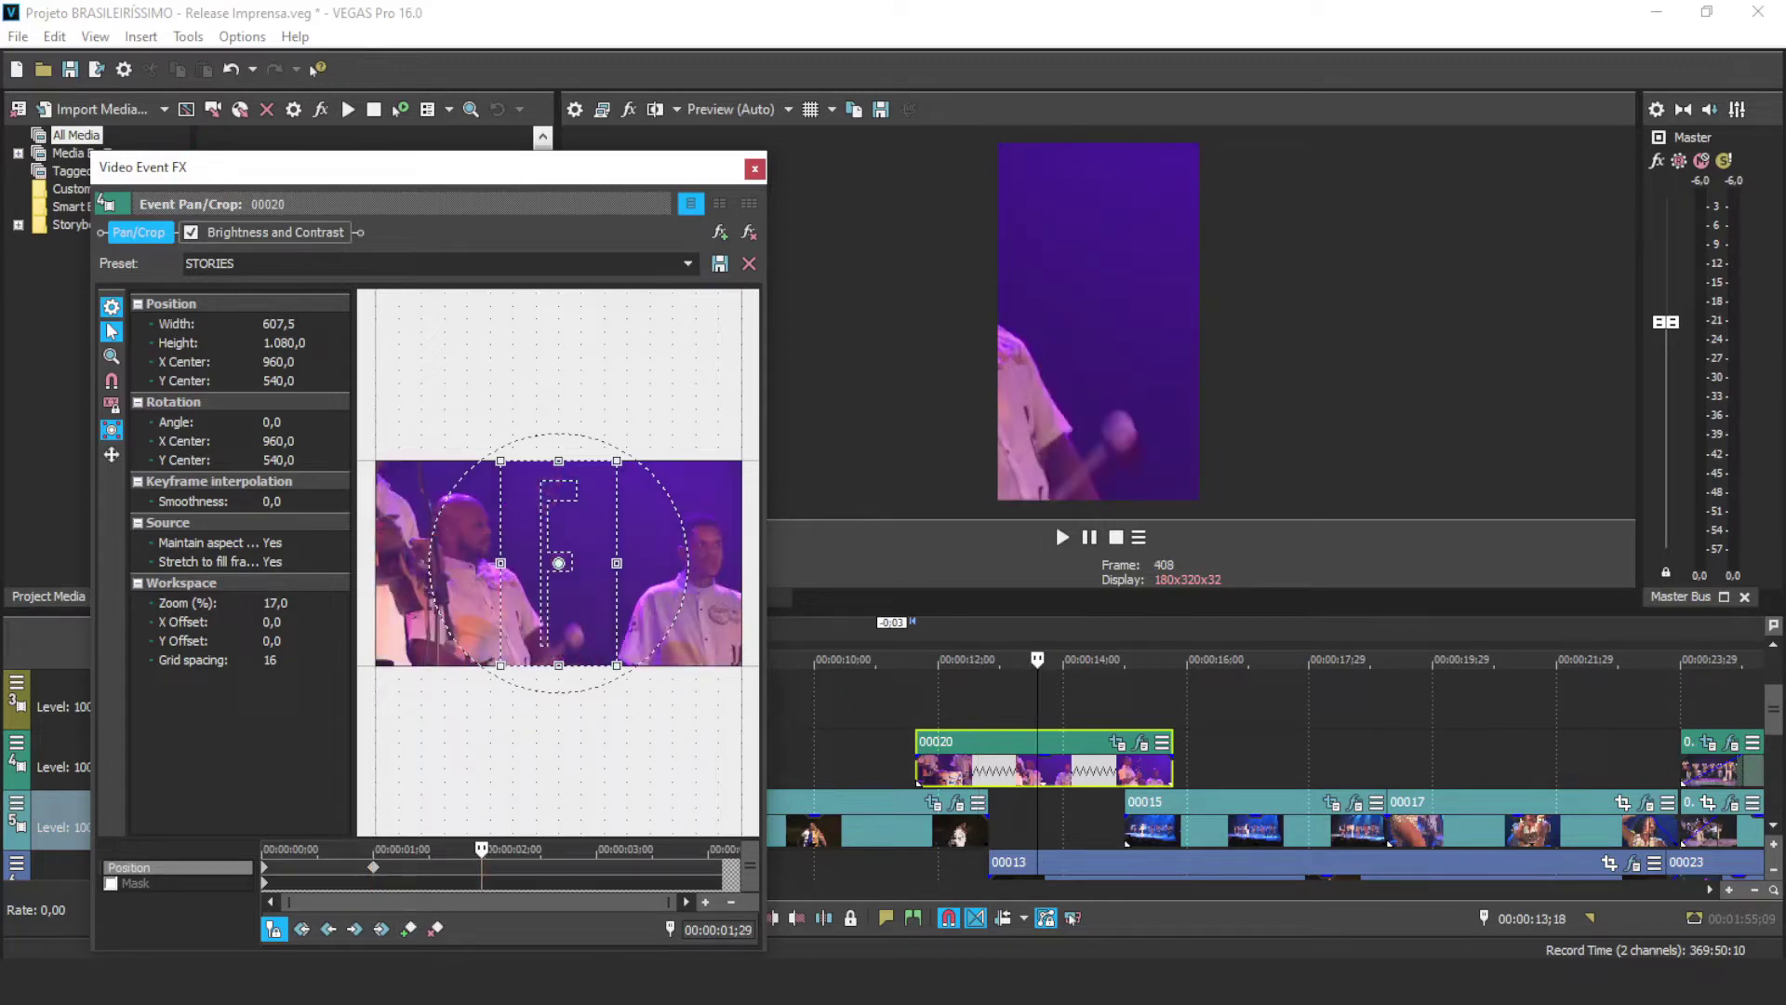
# Step: At 00:00:01;29, shift the crop frame onto the musician, to about X Center 543,5, check the remaining frames and close the pan/crop editor
pyautogui.moveTo(559, 563); pyautogui.dragTo(479, 562)
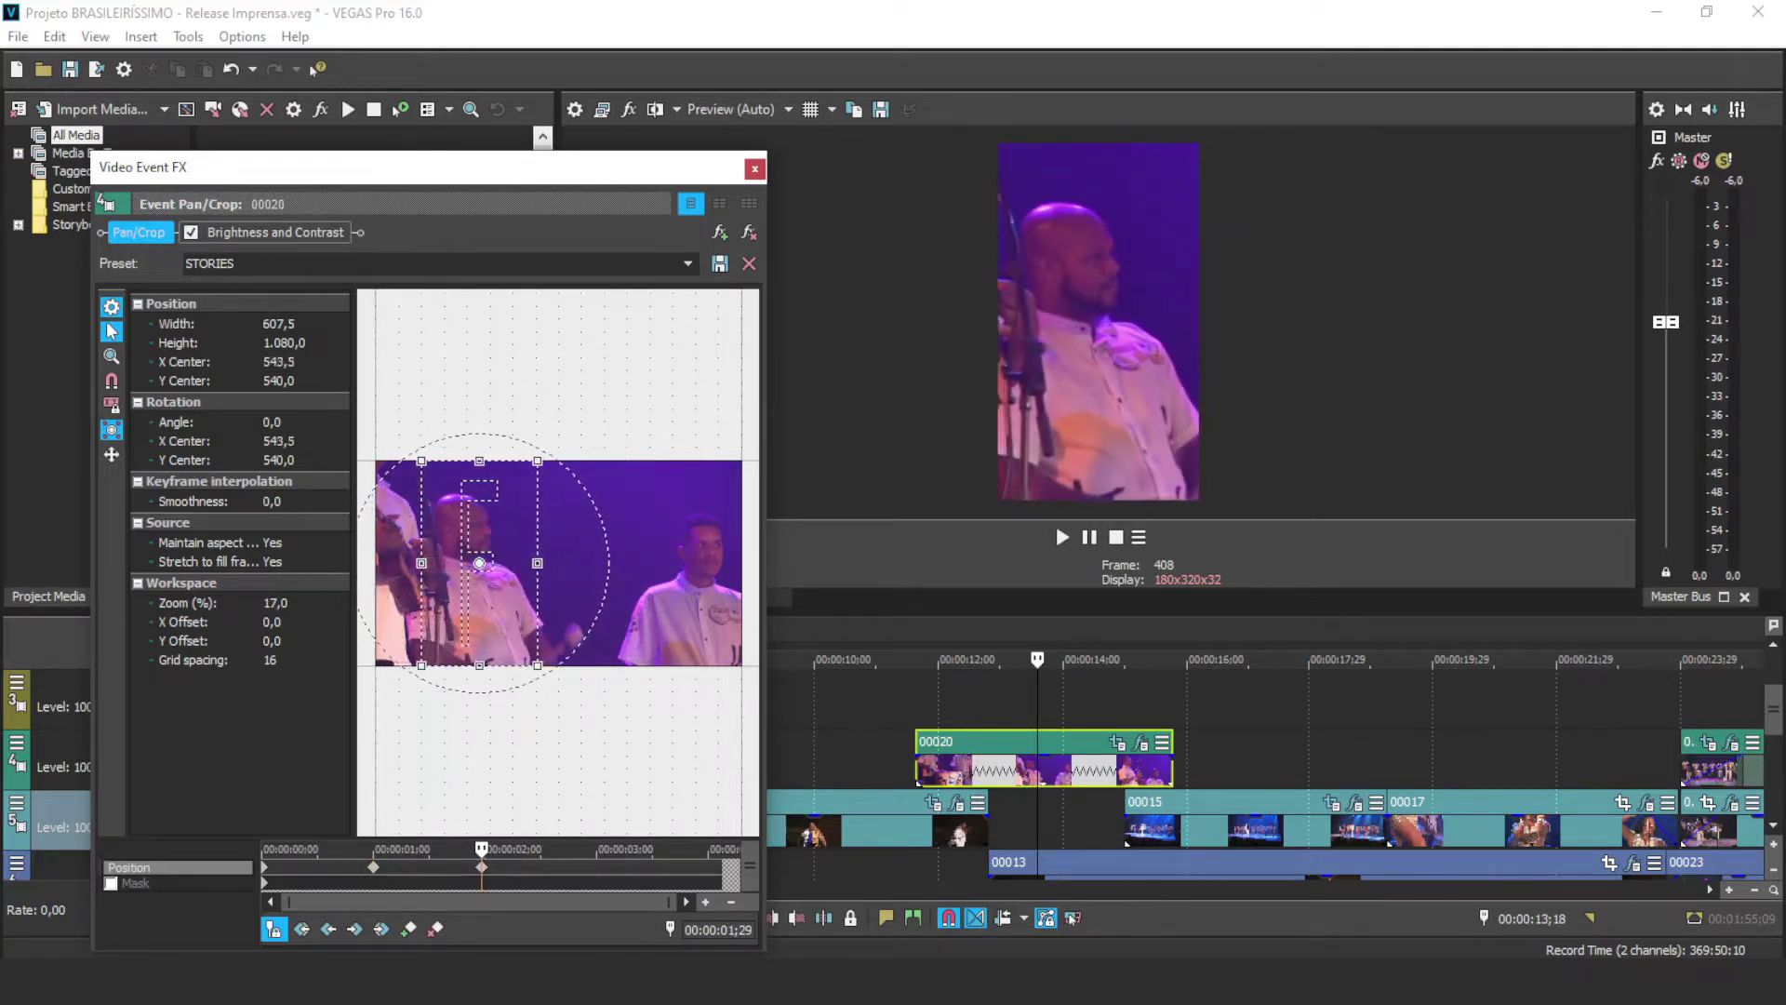
pyautogui.click(596, 849)
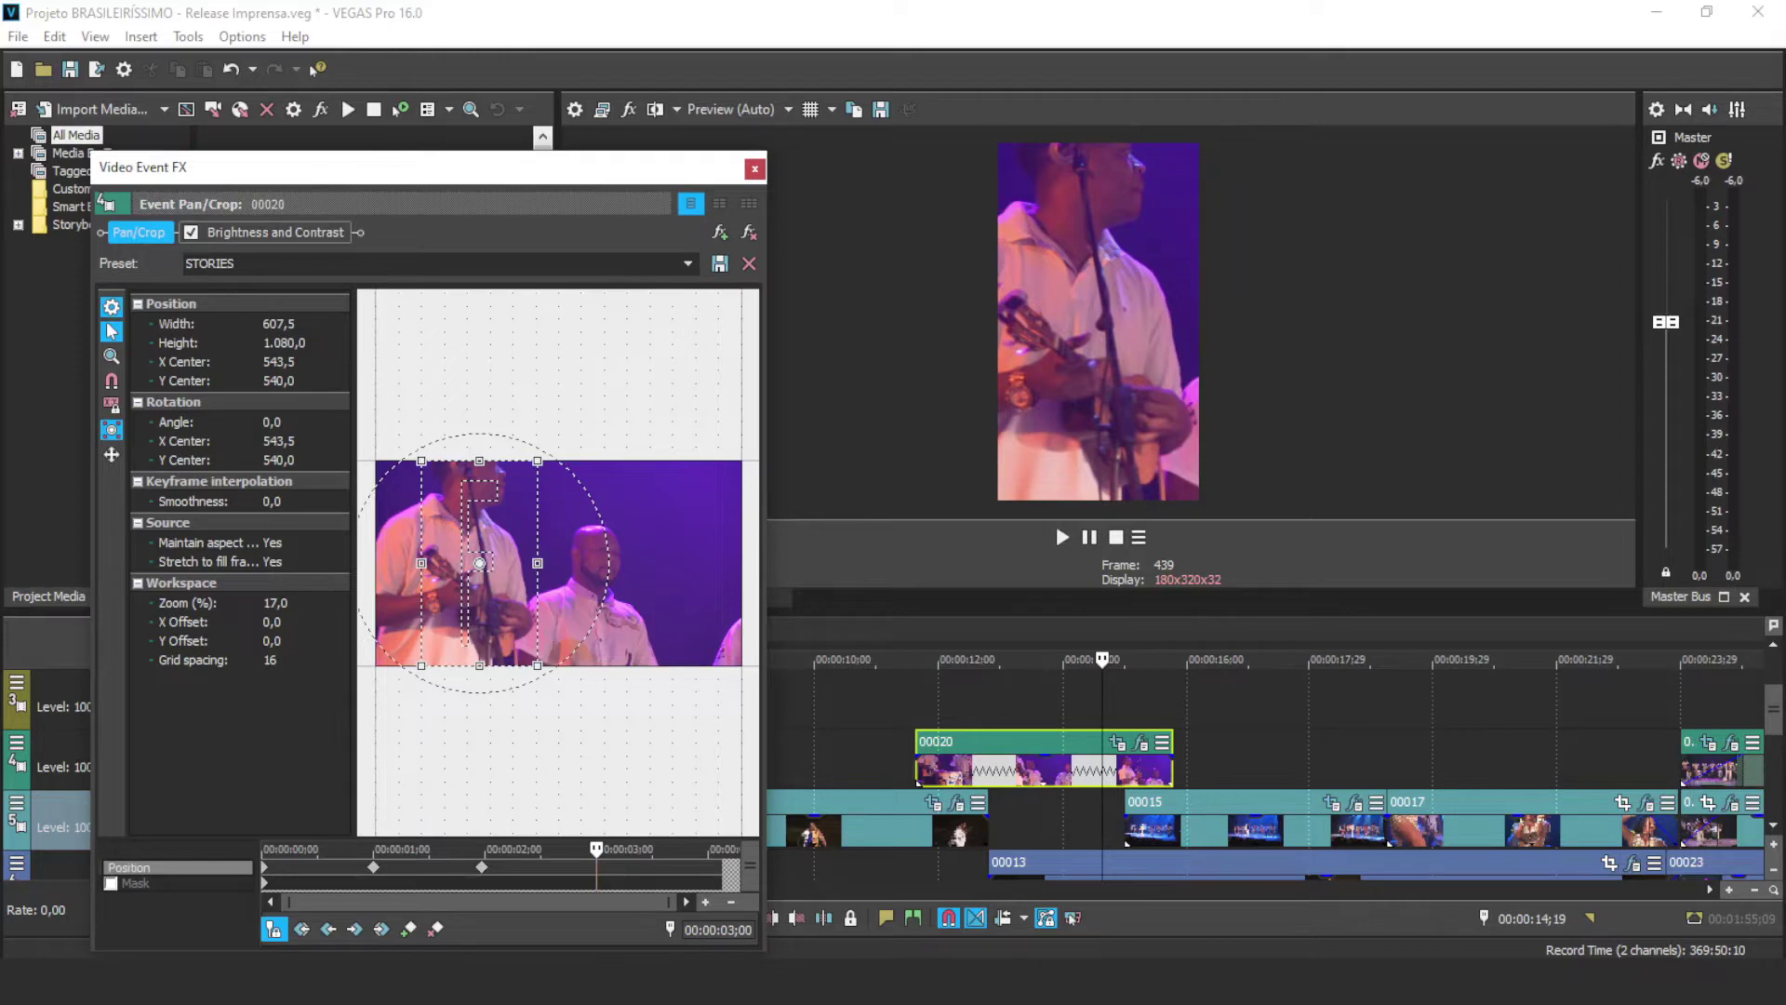
pyautogui.press('space')
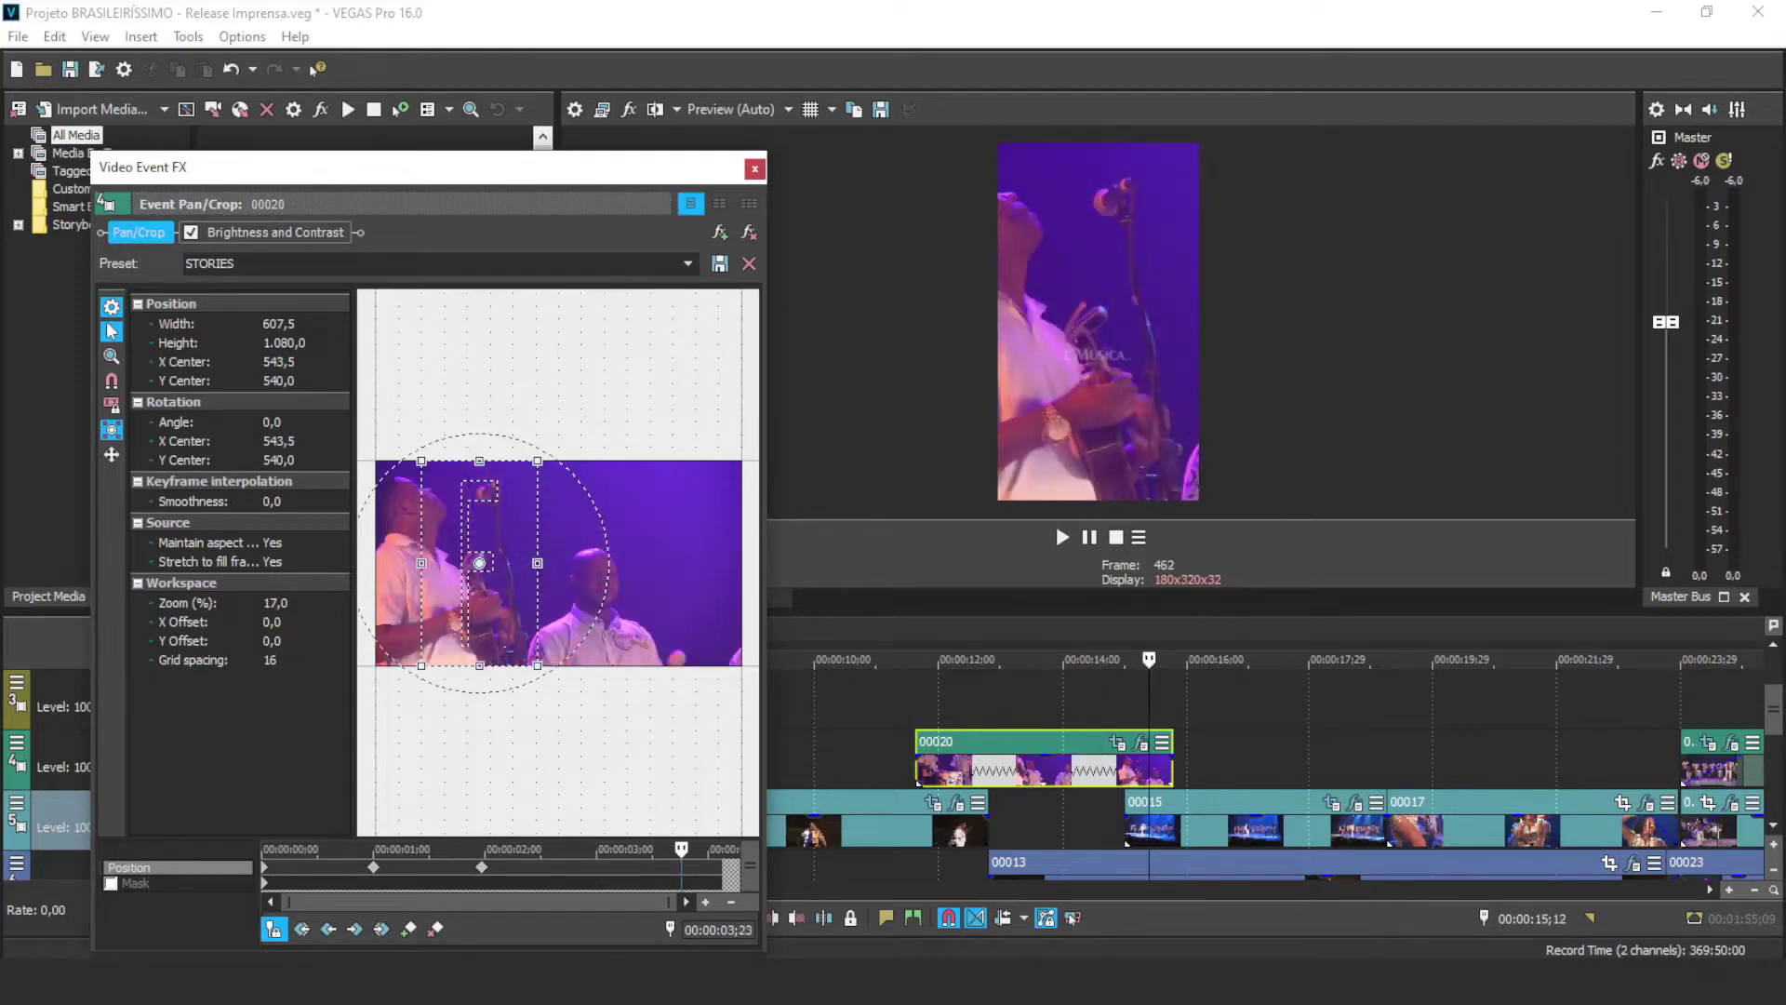
pyautogui.click(755, 168)
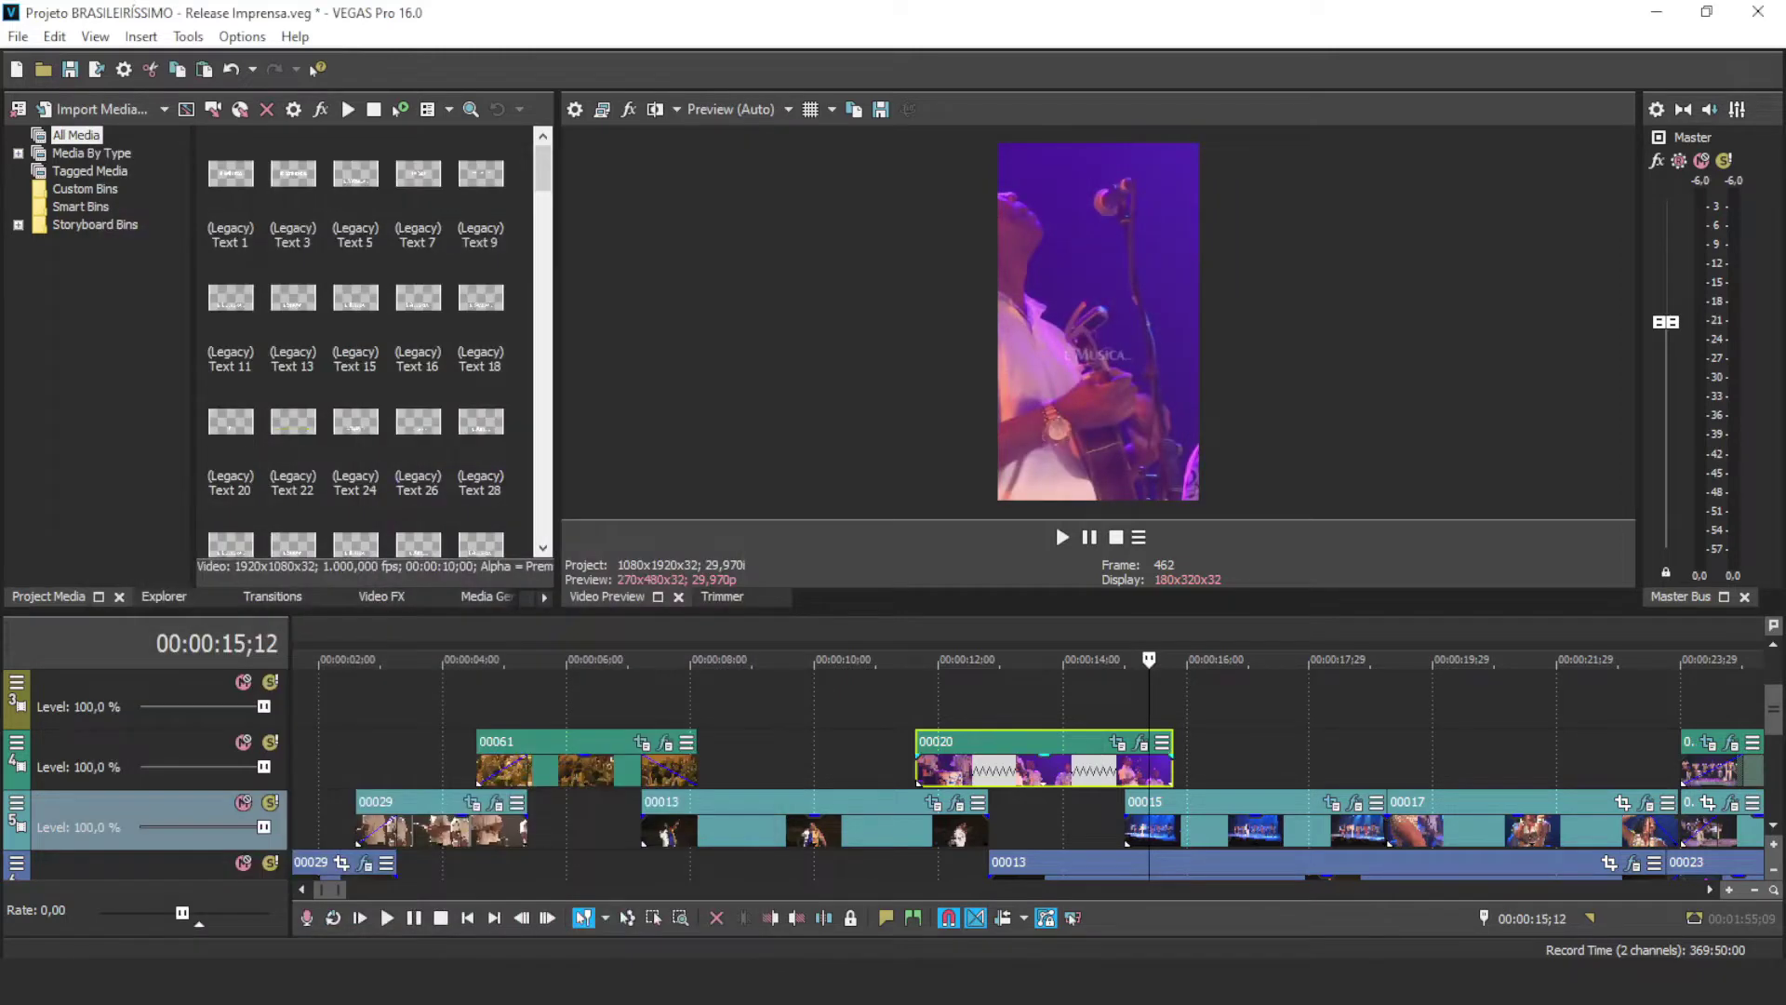
# Step: Move clip 00020 back down to track 5 between clips 00013 and 00015, and play back the section from 00:00:11;04
pyautogui.moveTo(1044, 770); pyautogui.dragTo(1041, 828)
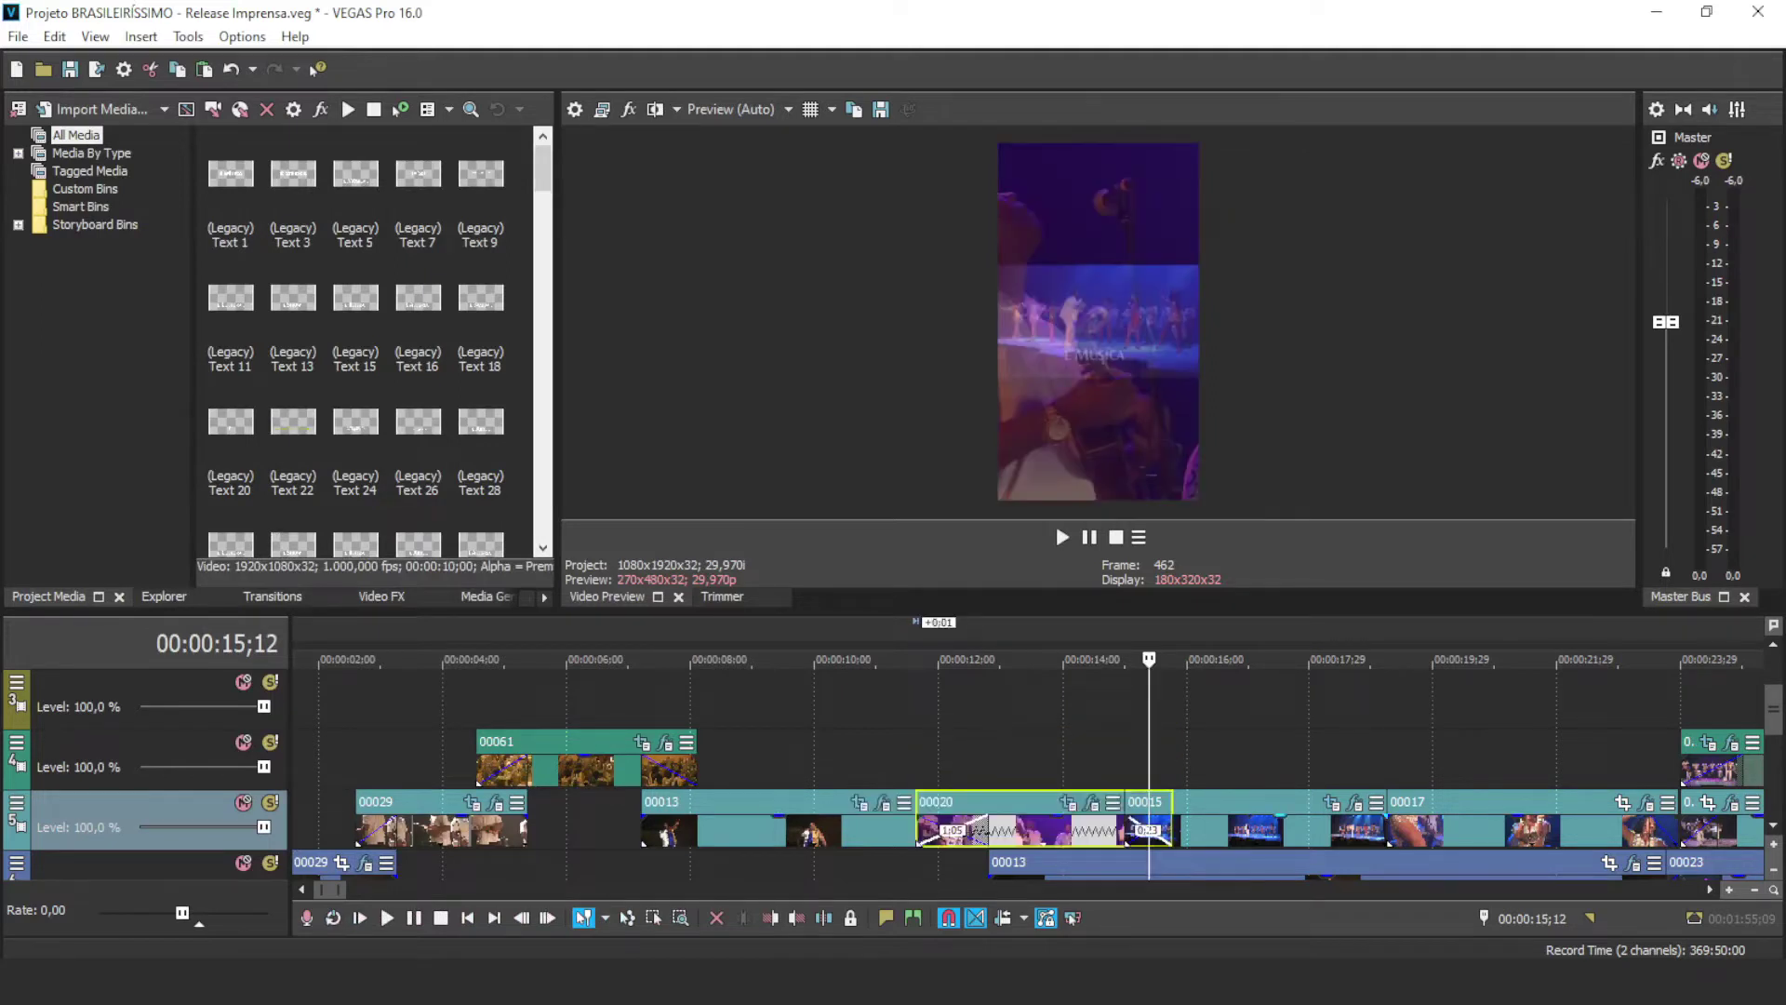
pyautogui.click(885, 766)
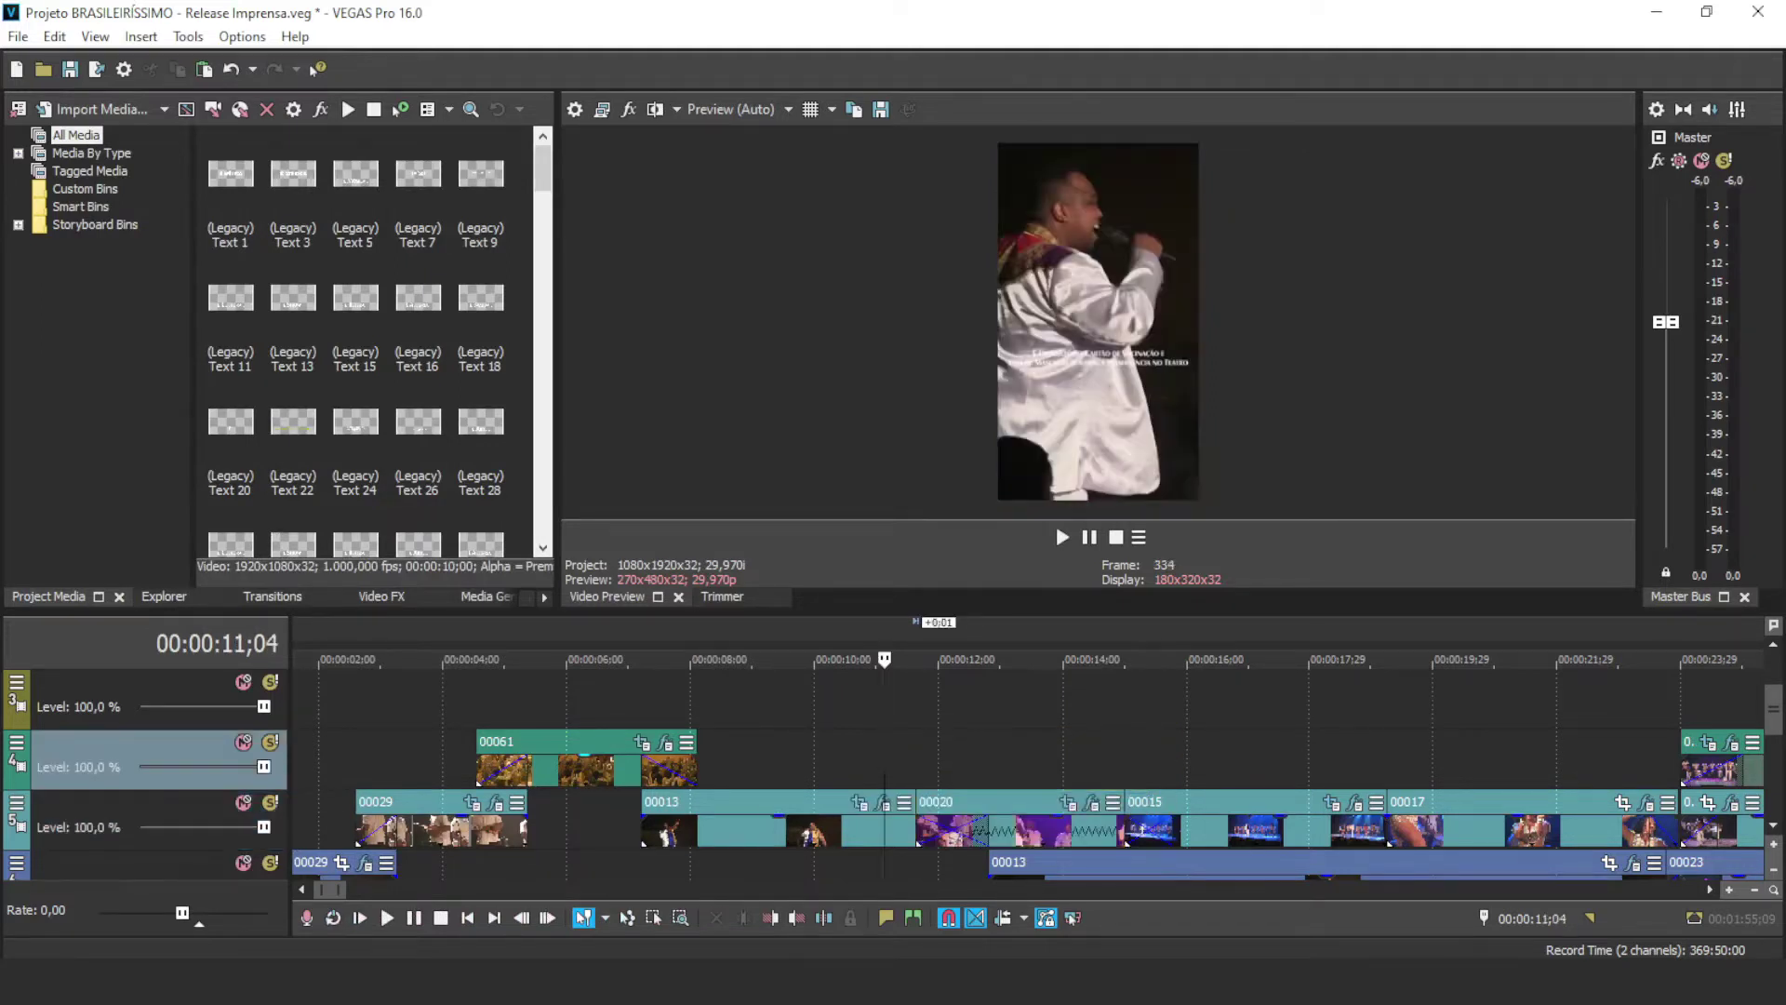
pyautogui.press('space')
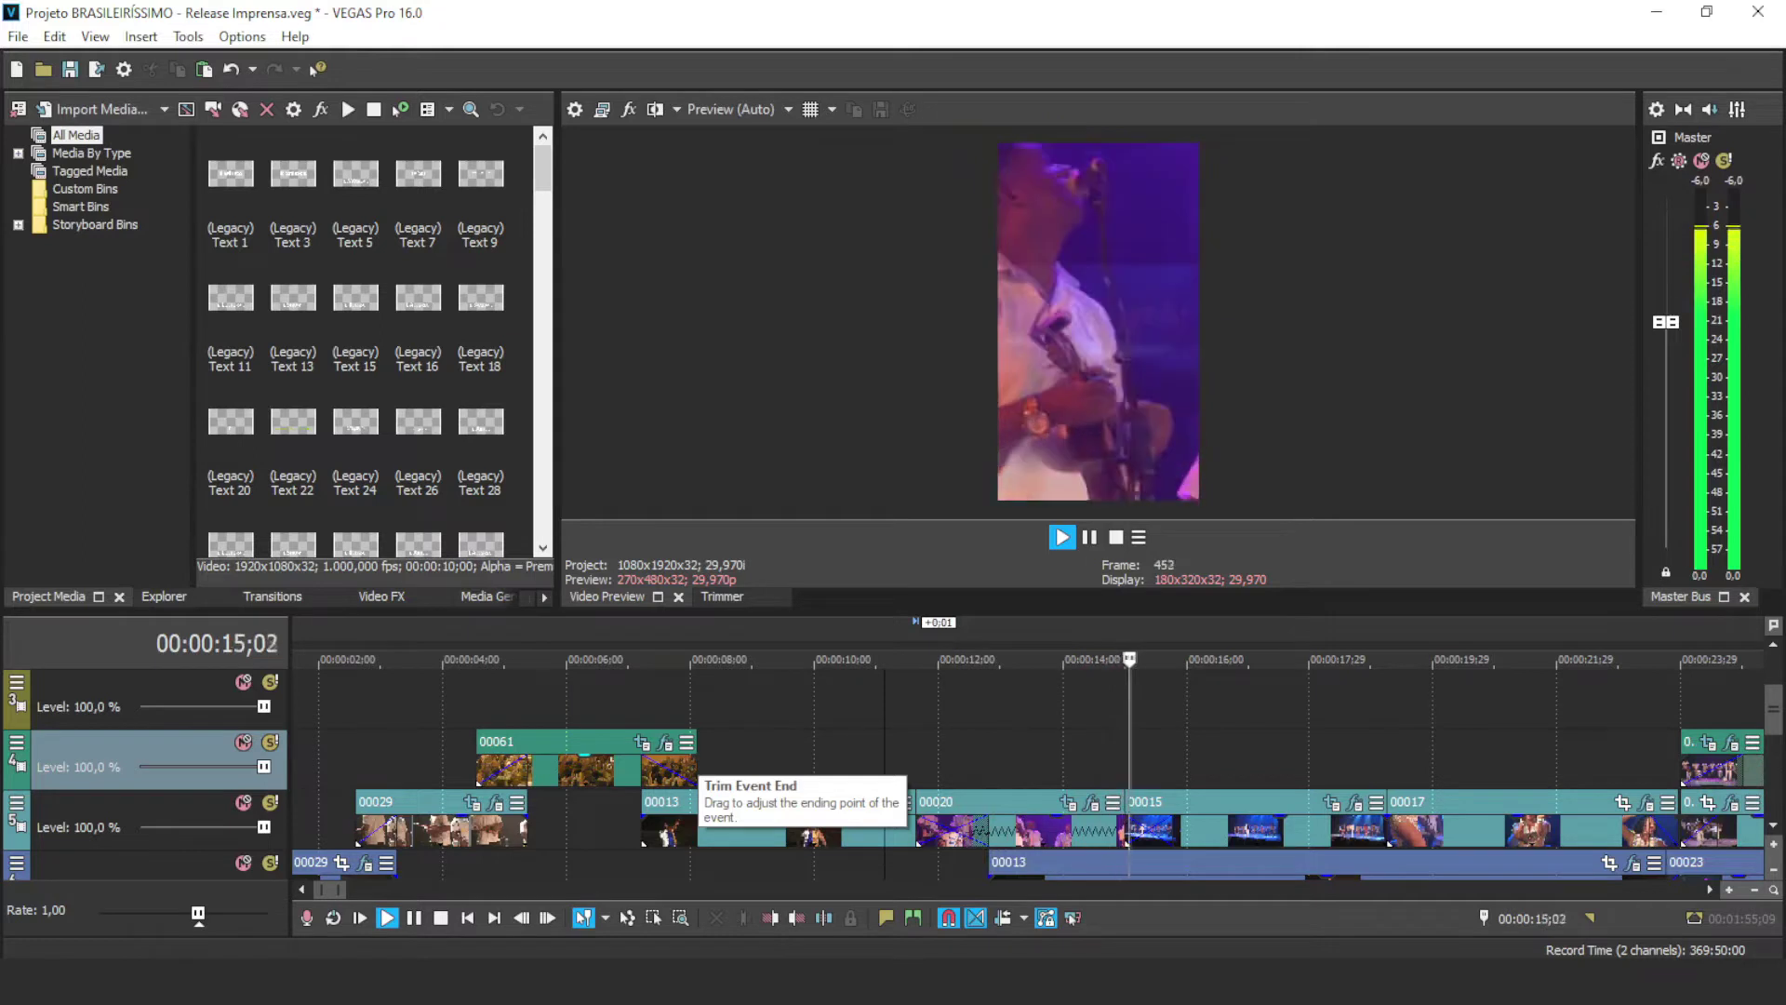
pyautogui.press('space')
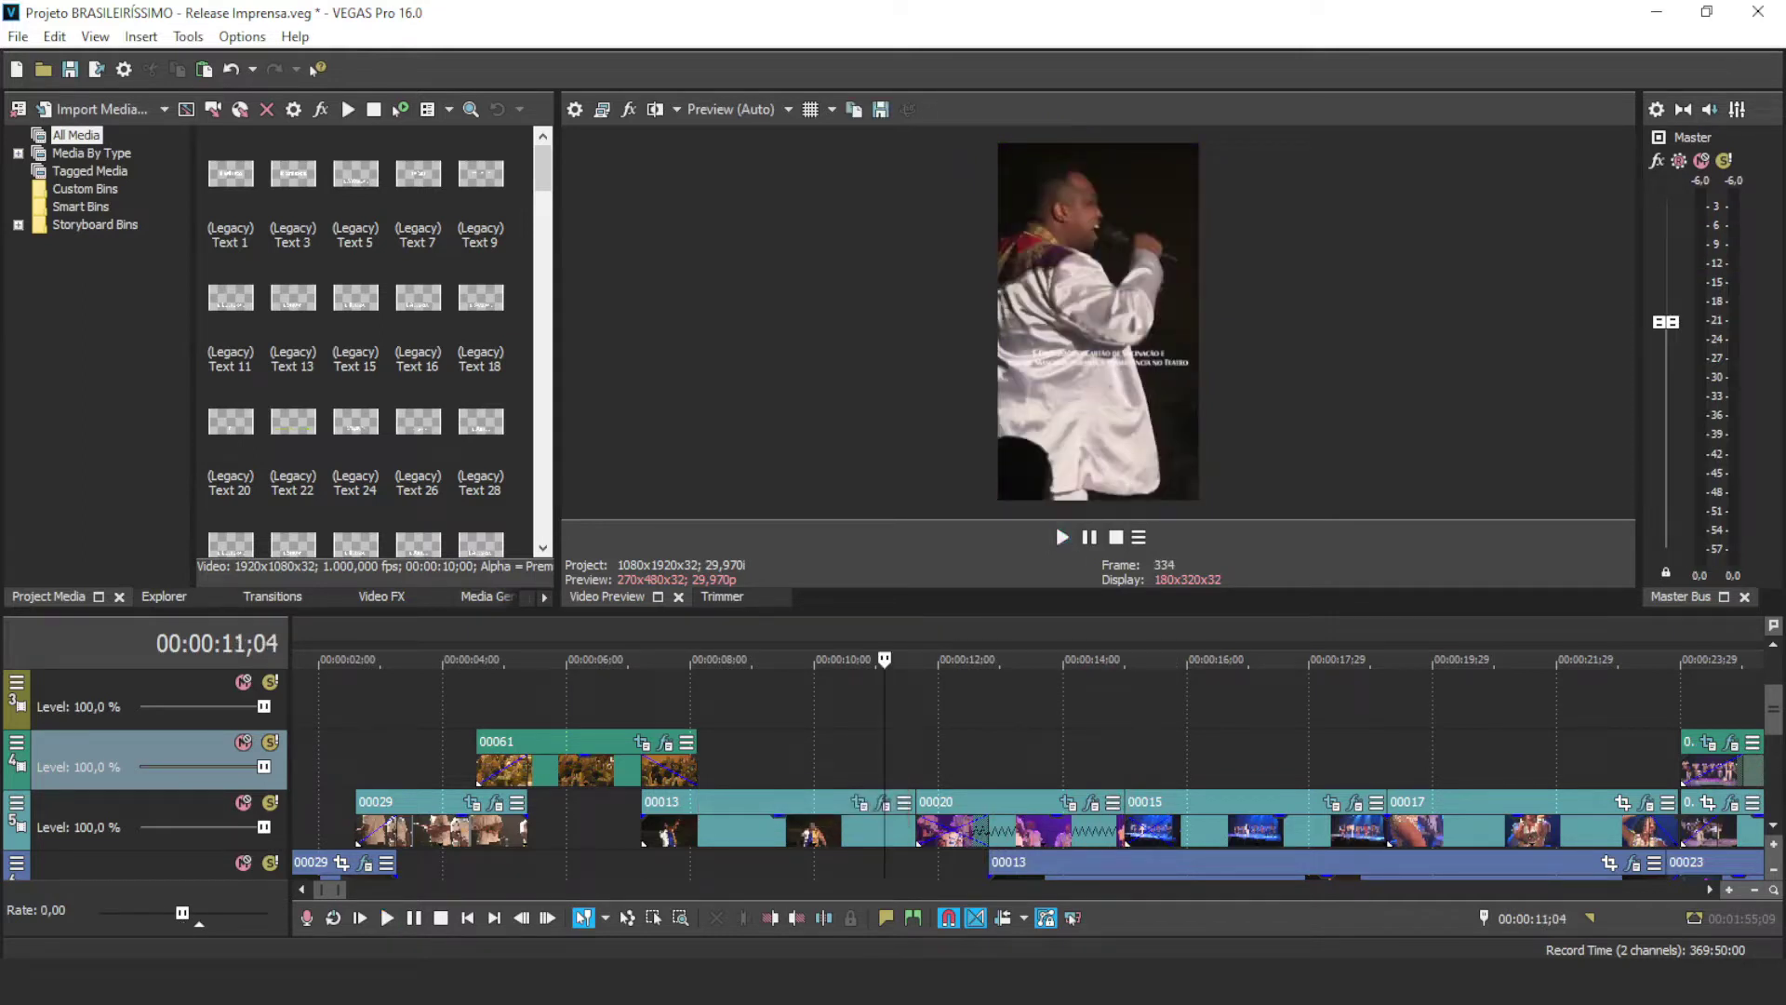
pyautogui.press('space')
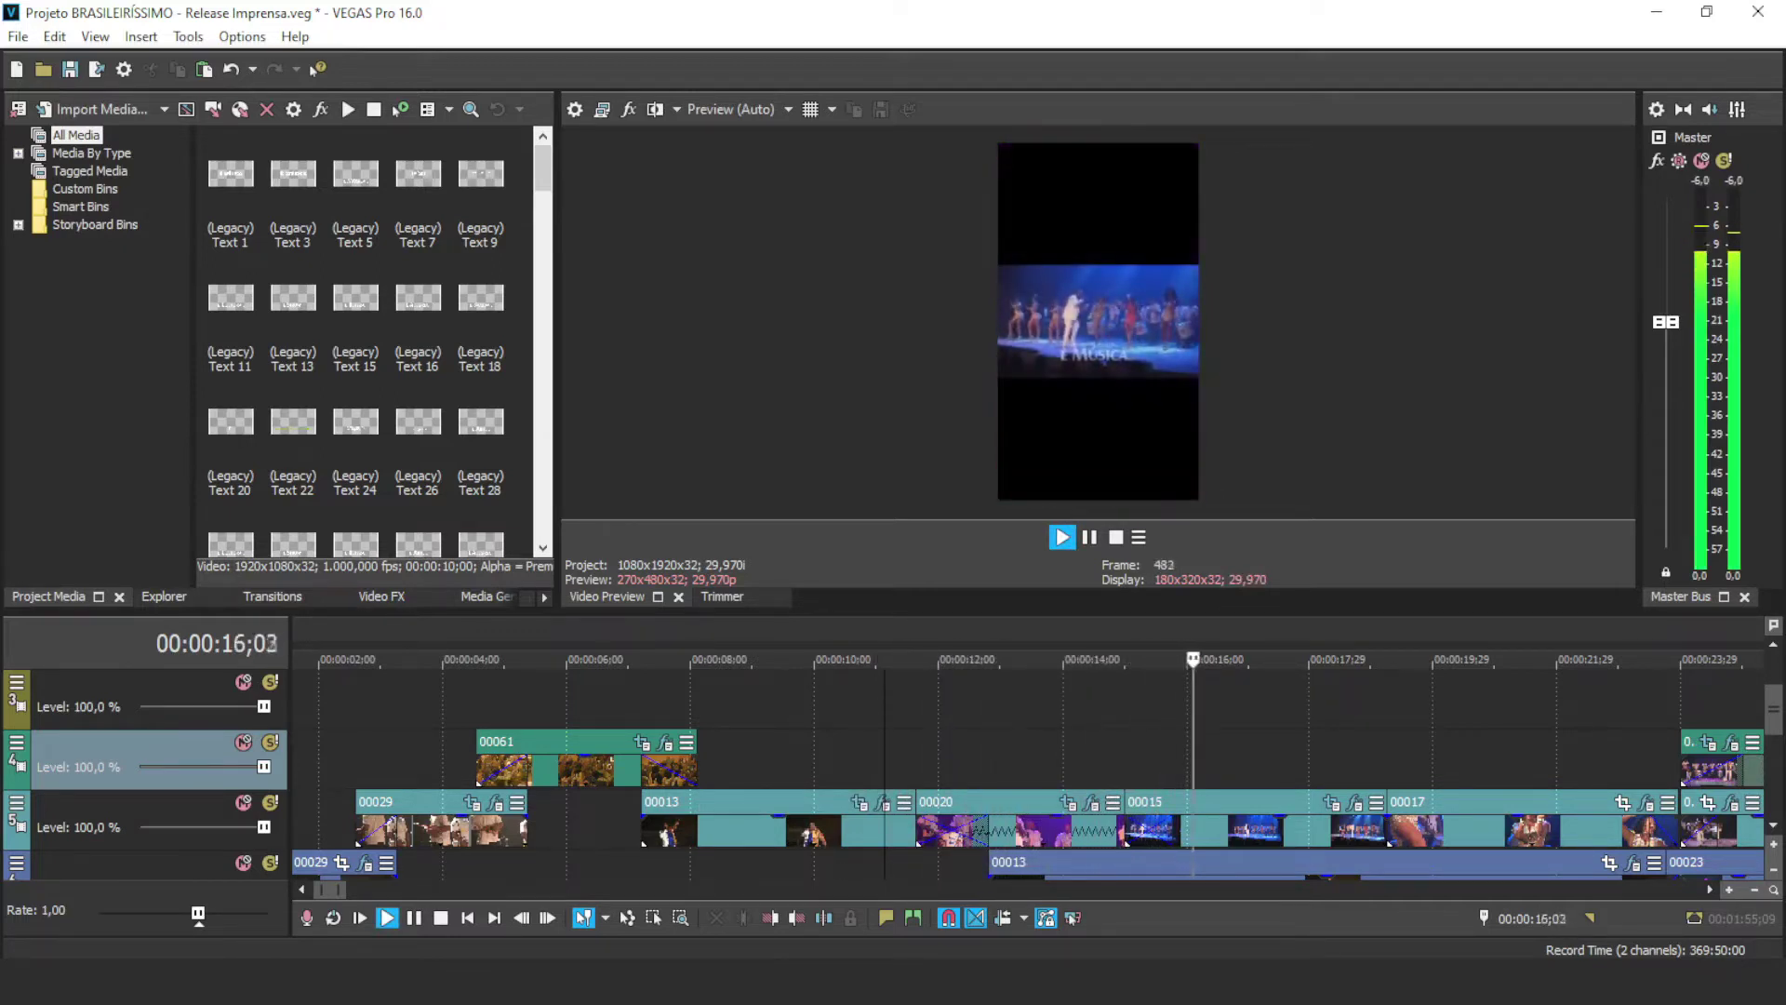
pyautogui.press('space')
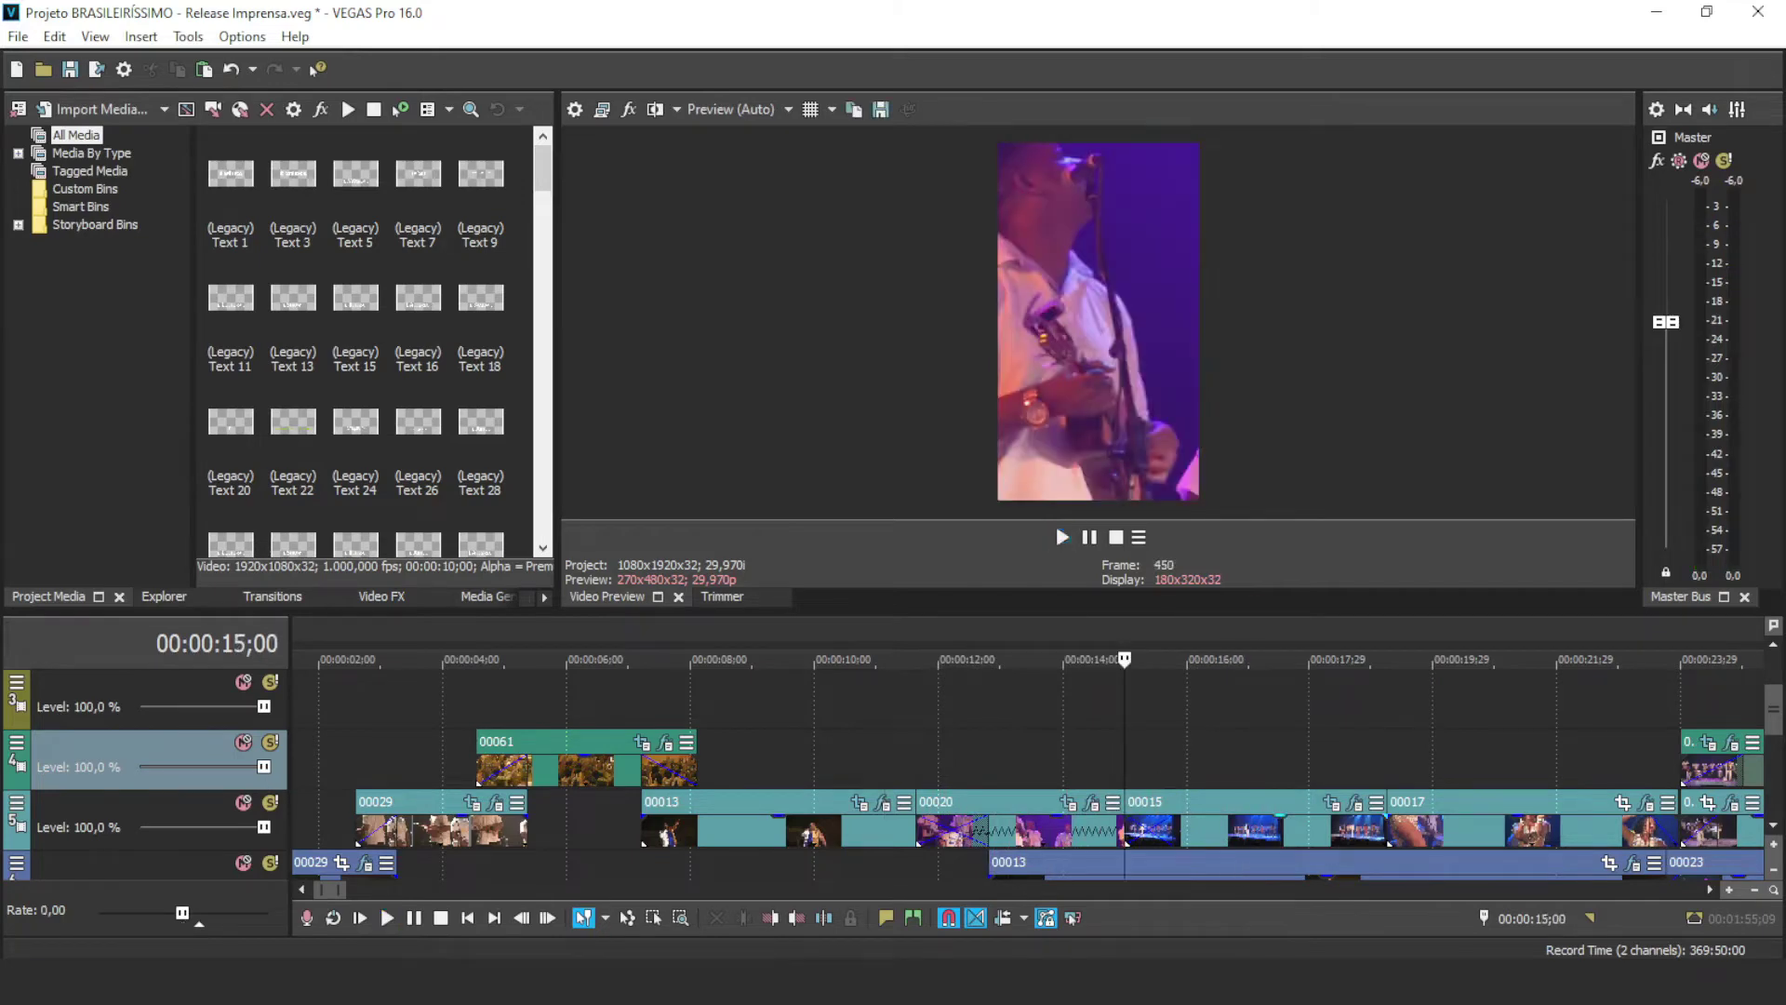
# Step: Open clip 00015's pan/crop editor, review its zoom animation and delete the position keyframe at 00:00:04;07
pyautogui.click(1332, 801)
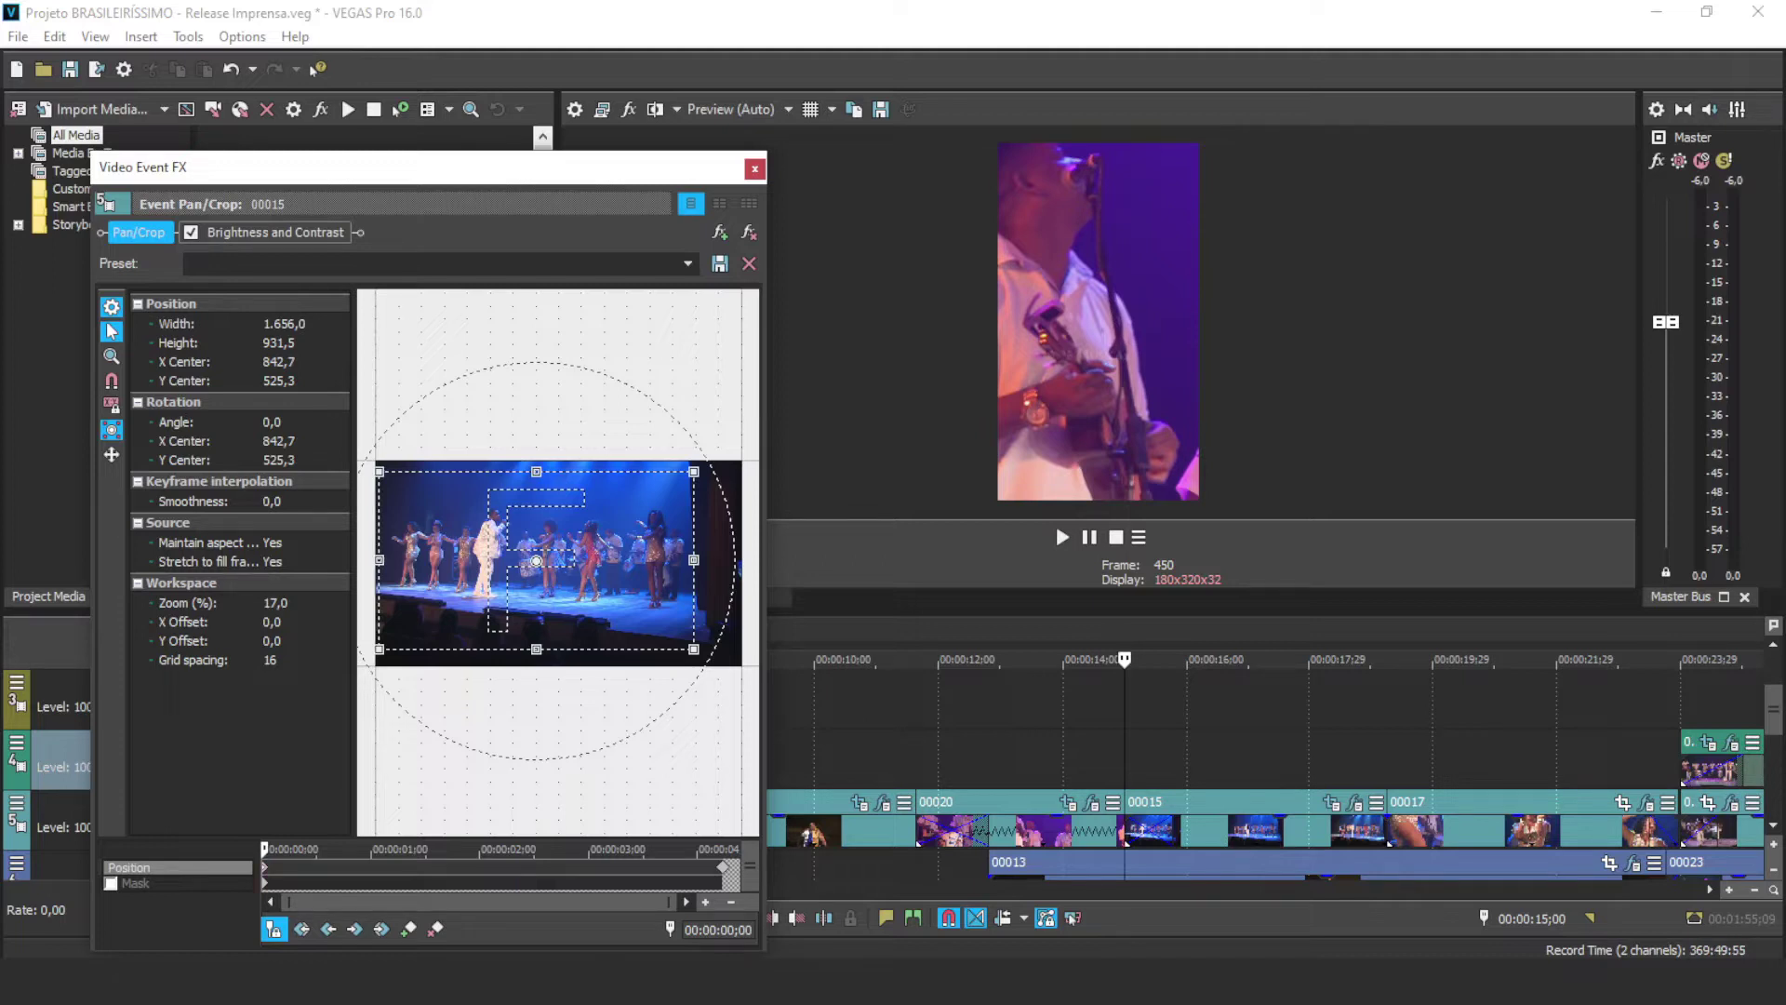
pyautogui.press('End')
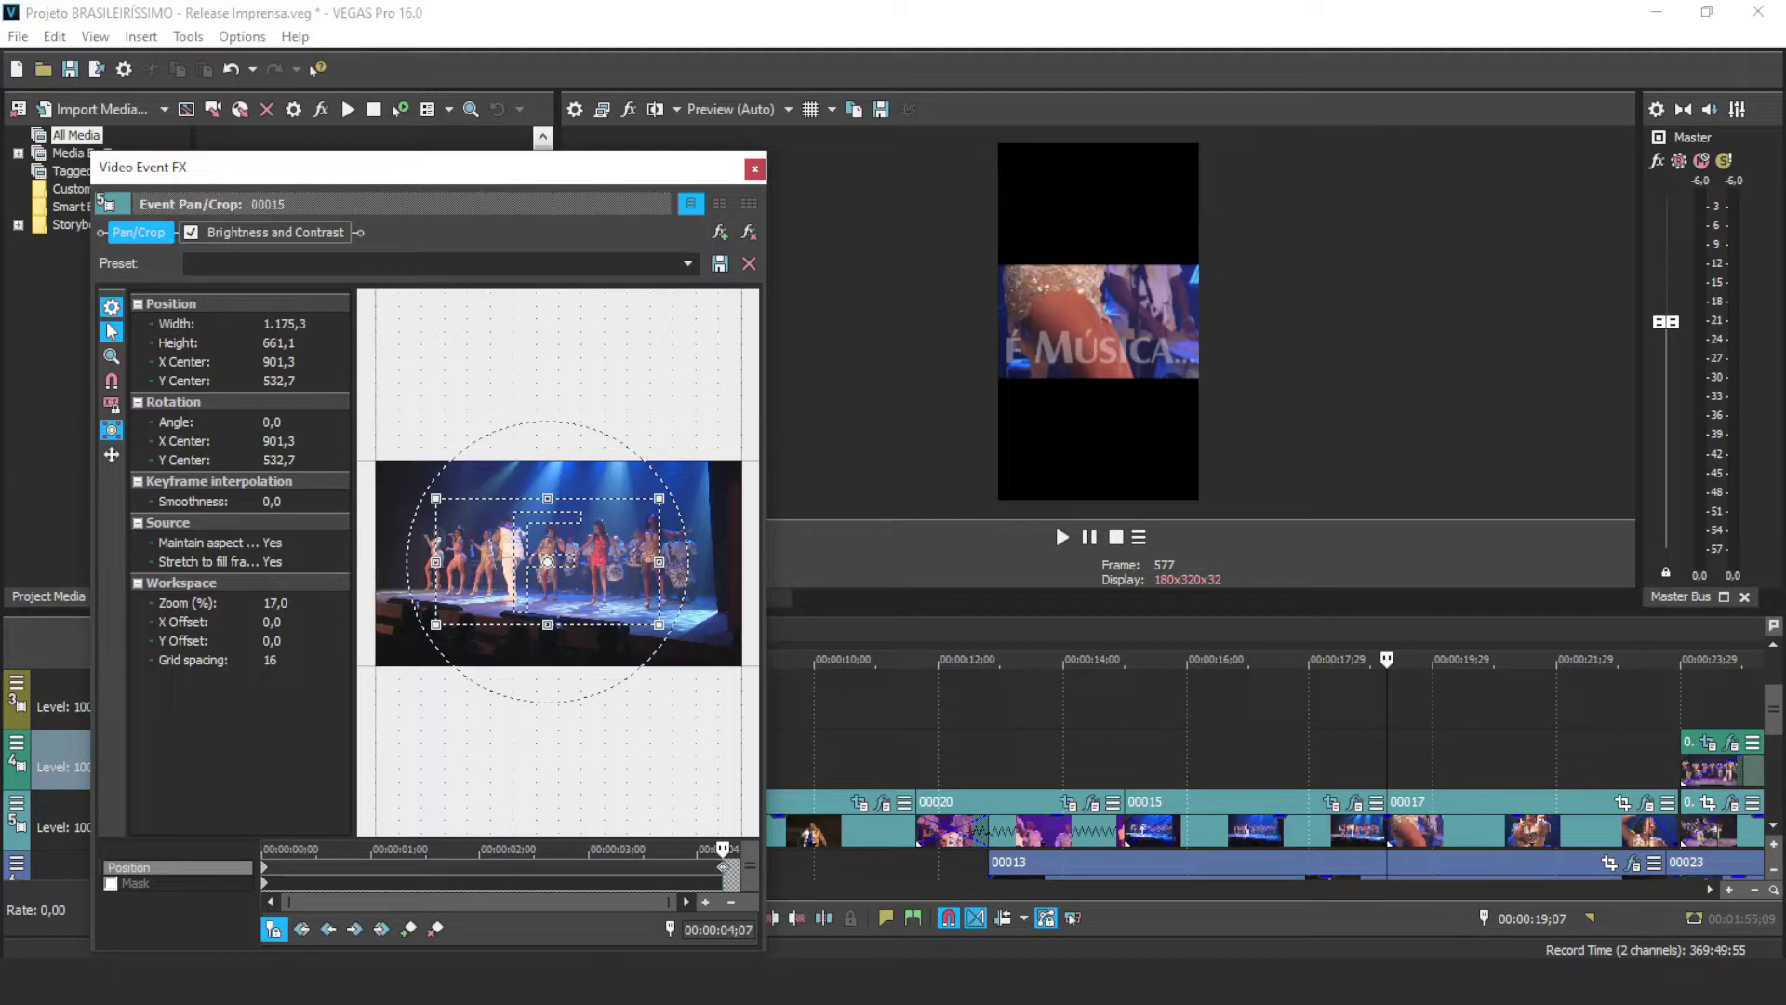
pyautogui.click(540, 849)
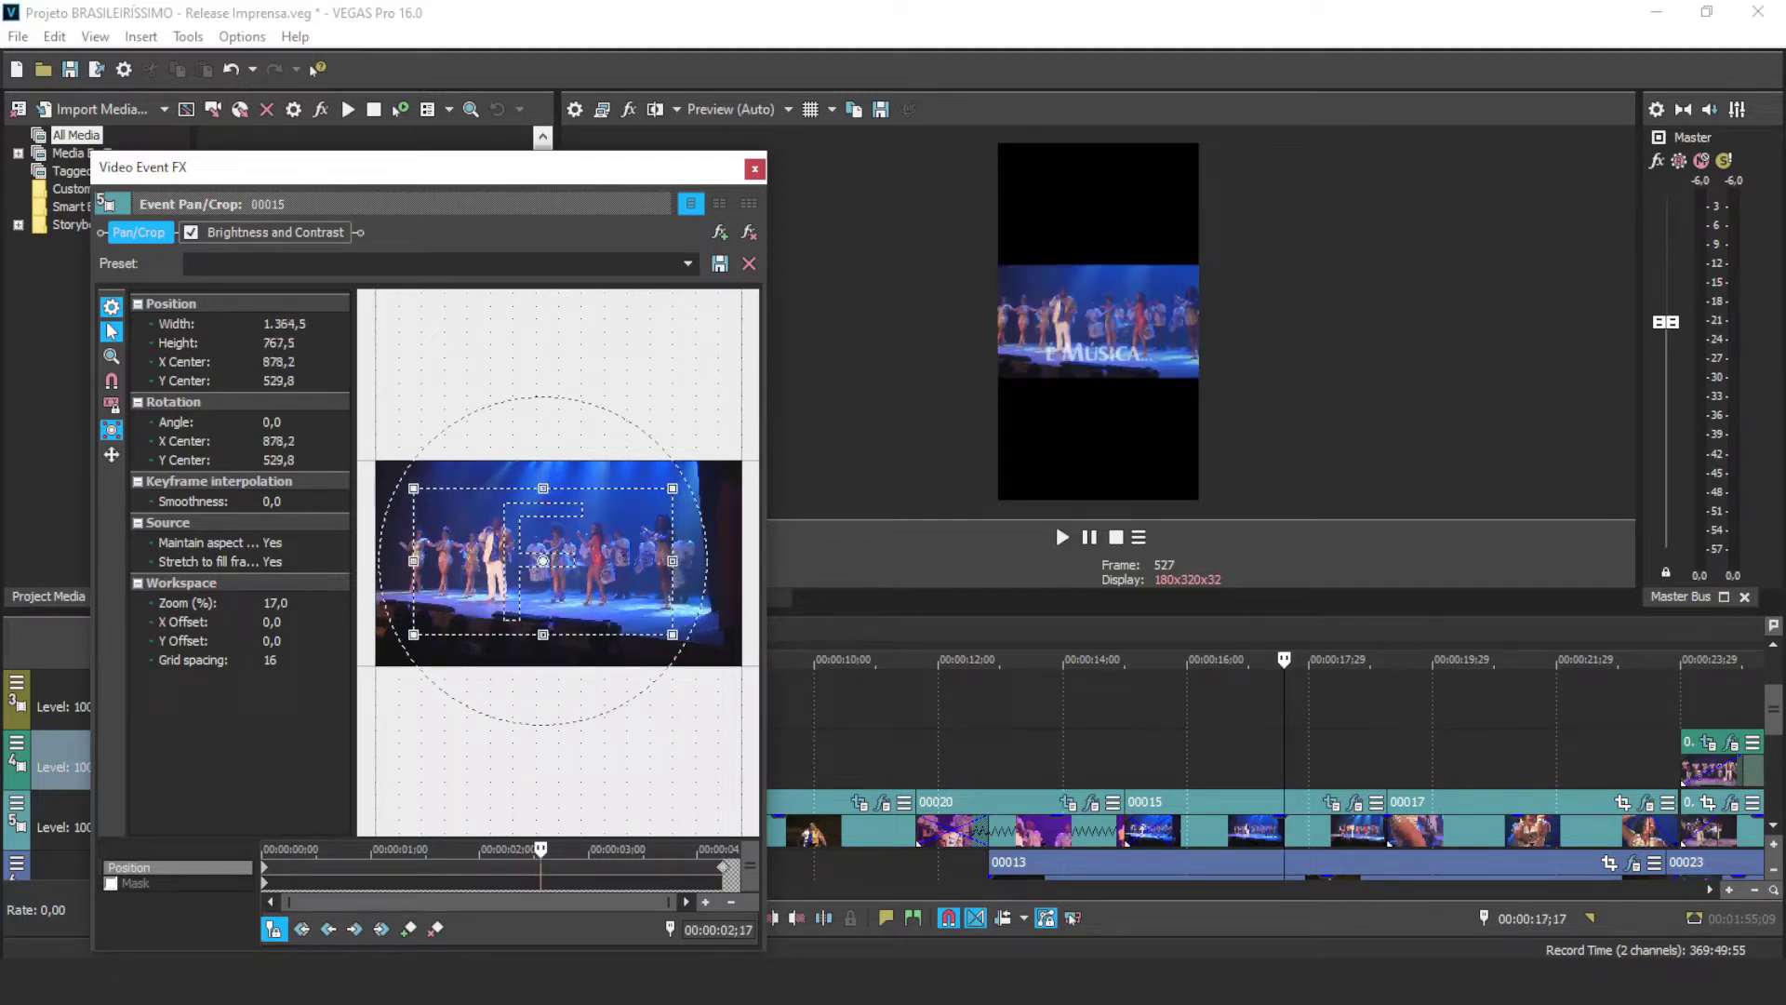
pyautogui.click(265, 849)
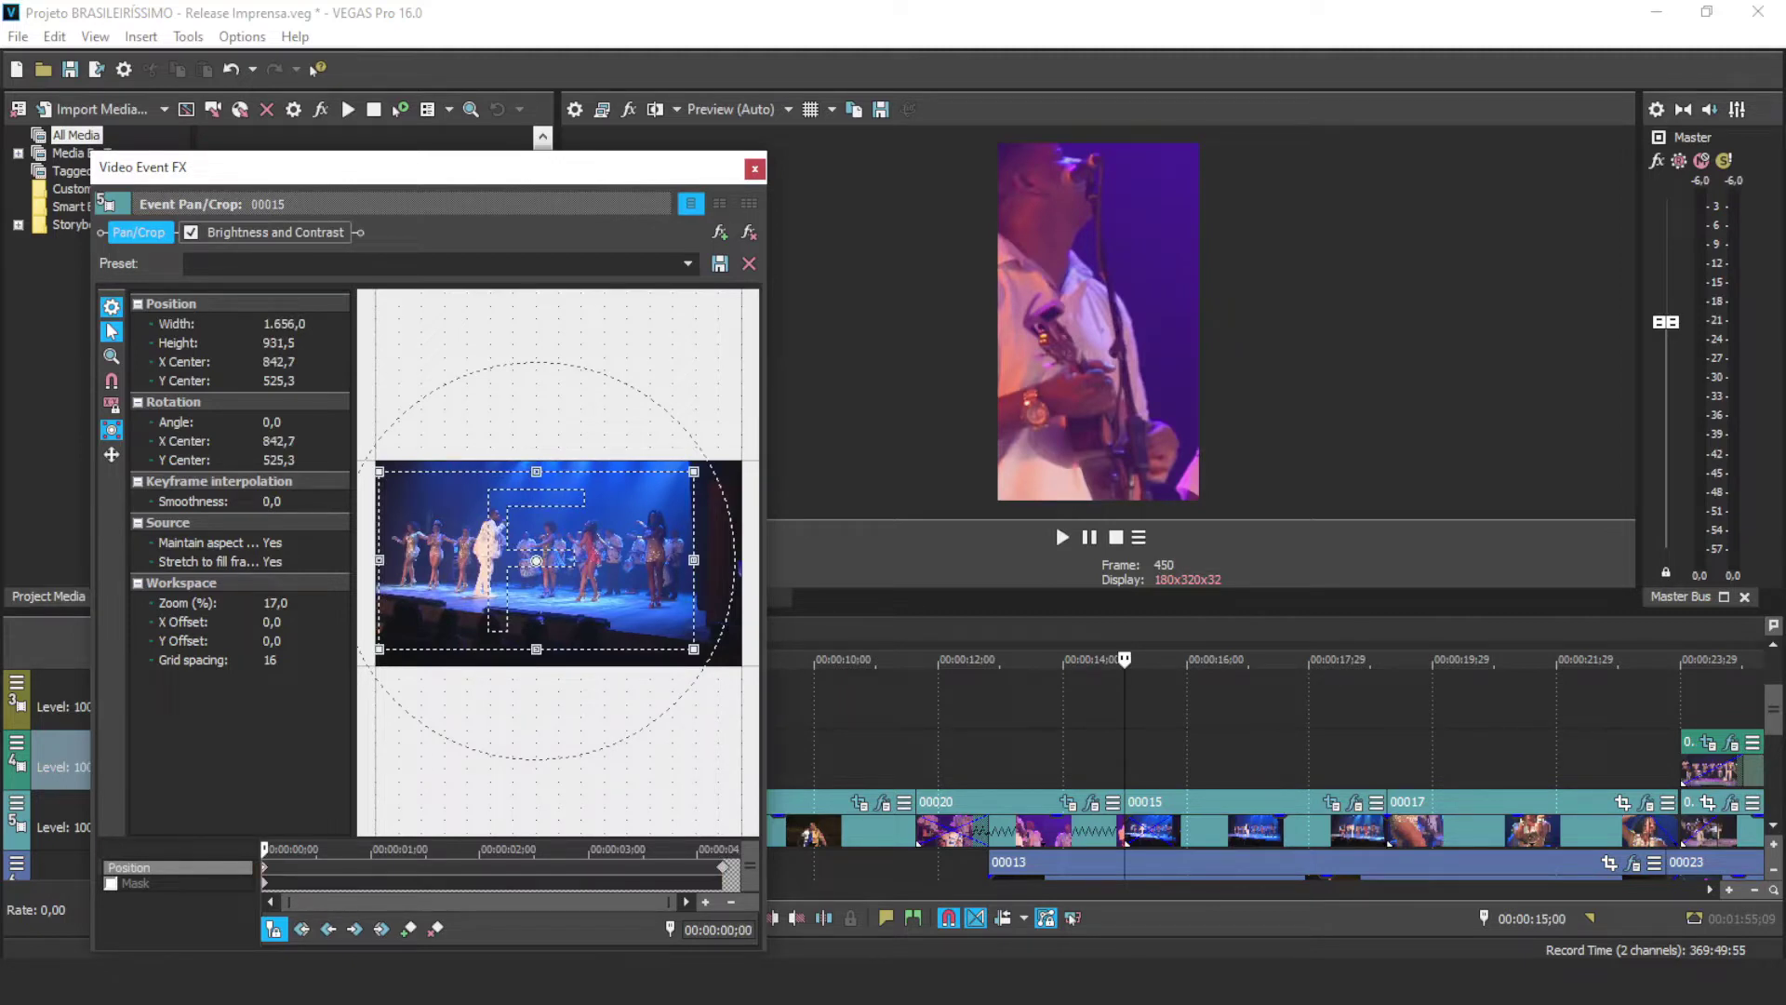
pyautogui.press('End')
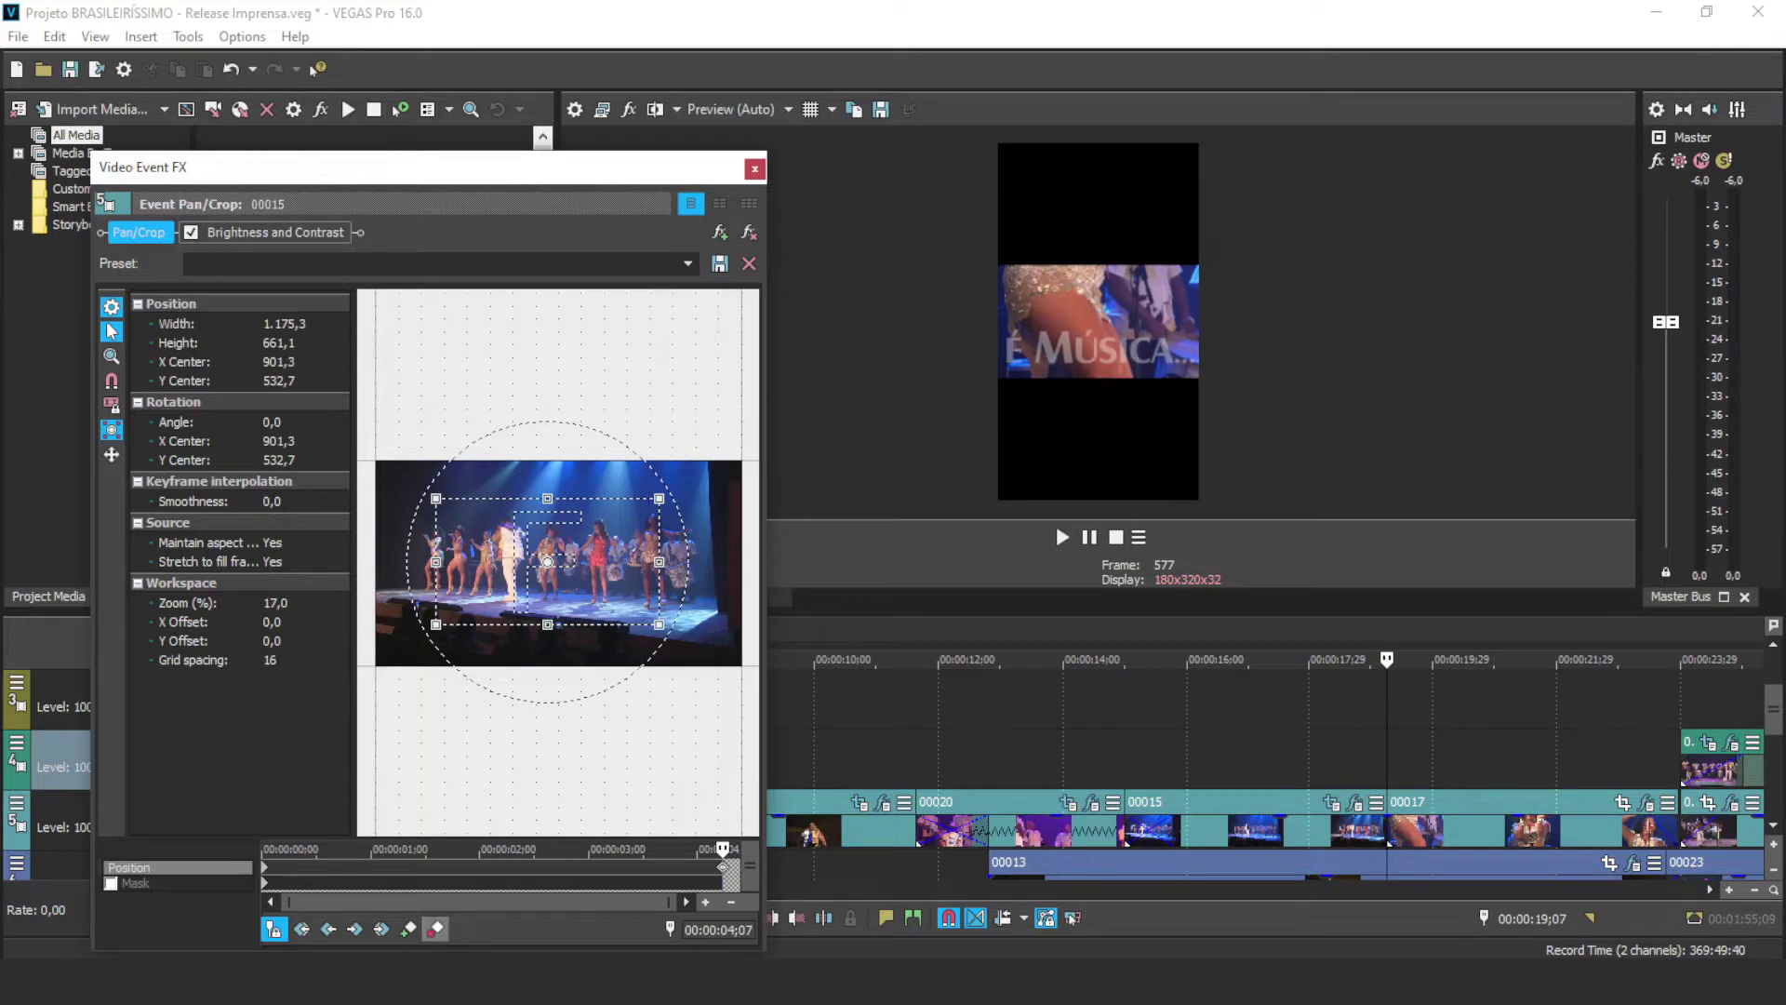
pyautogui.click(435, 929)
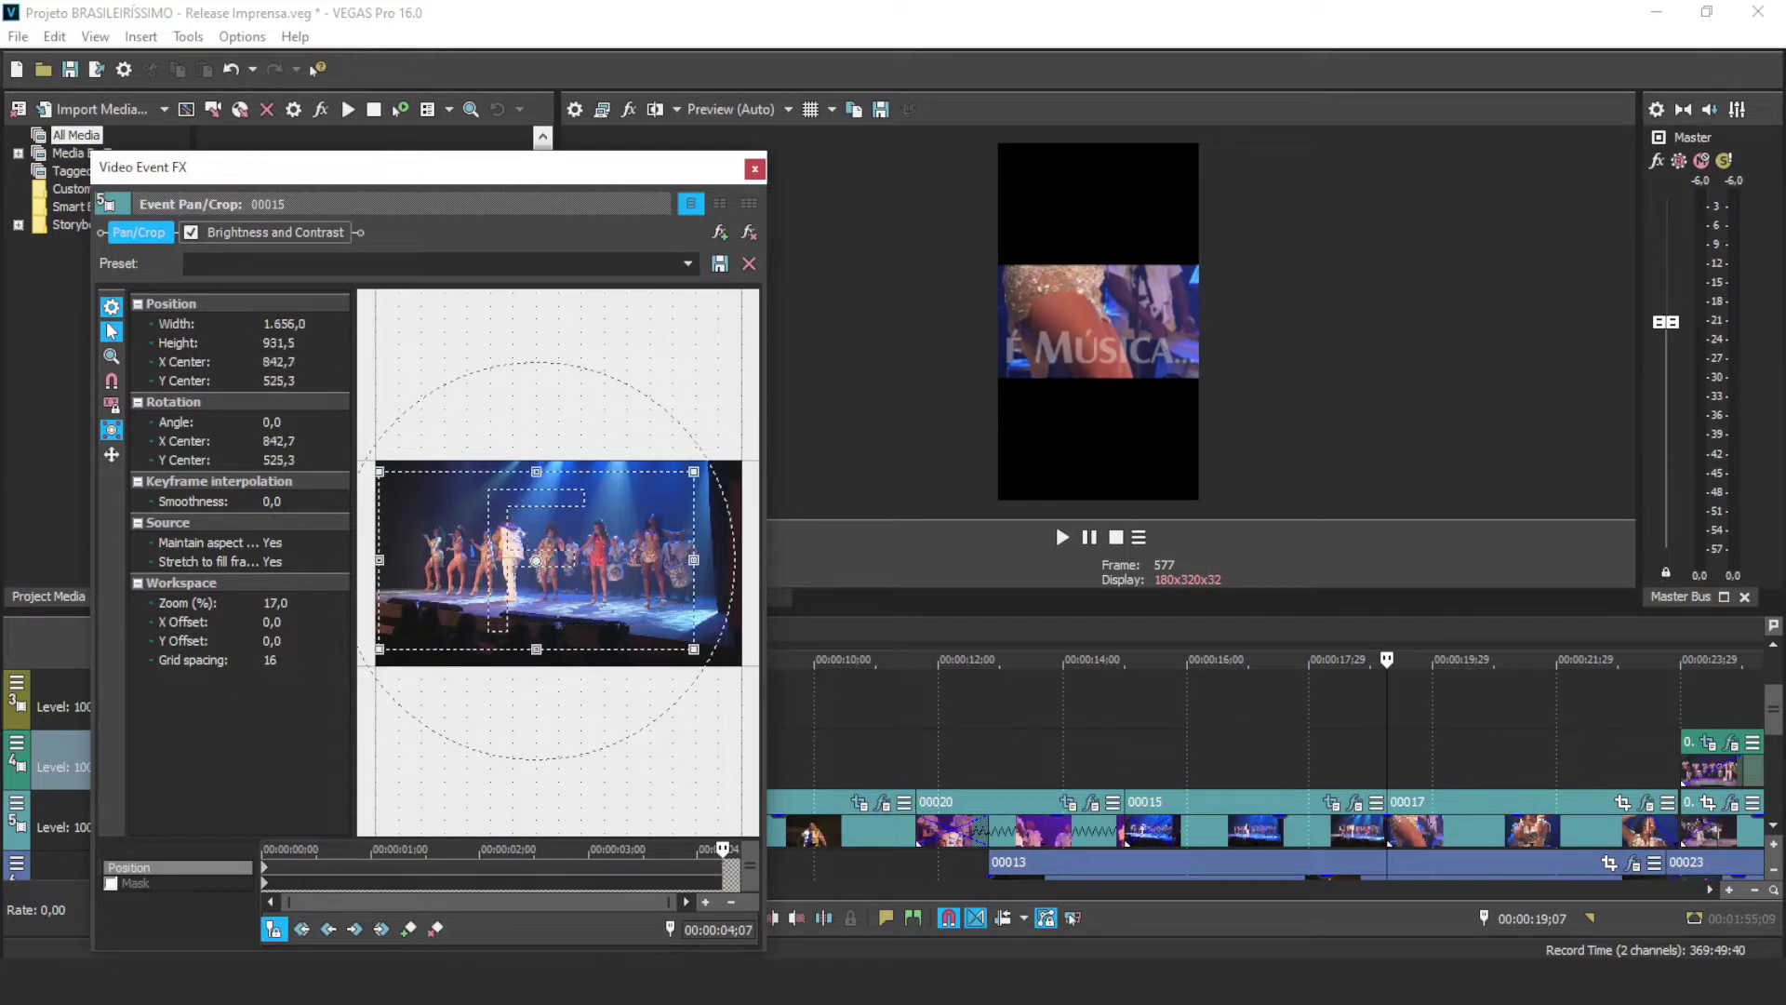
# Step: Apply the STORIES preset to the pan/crop keyframe at the start of clip 00015
pyautogui.press('Home')
pyautogui.click(688, 263)
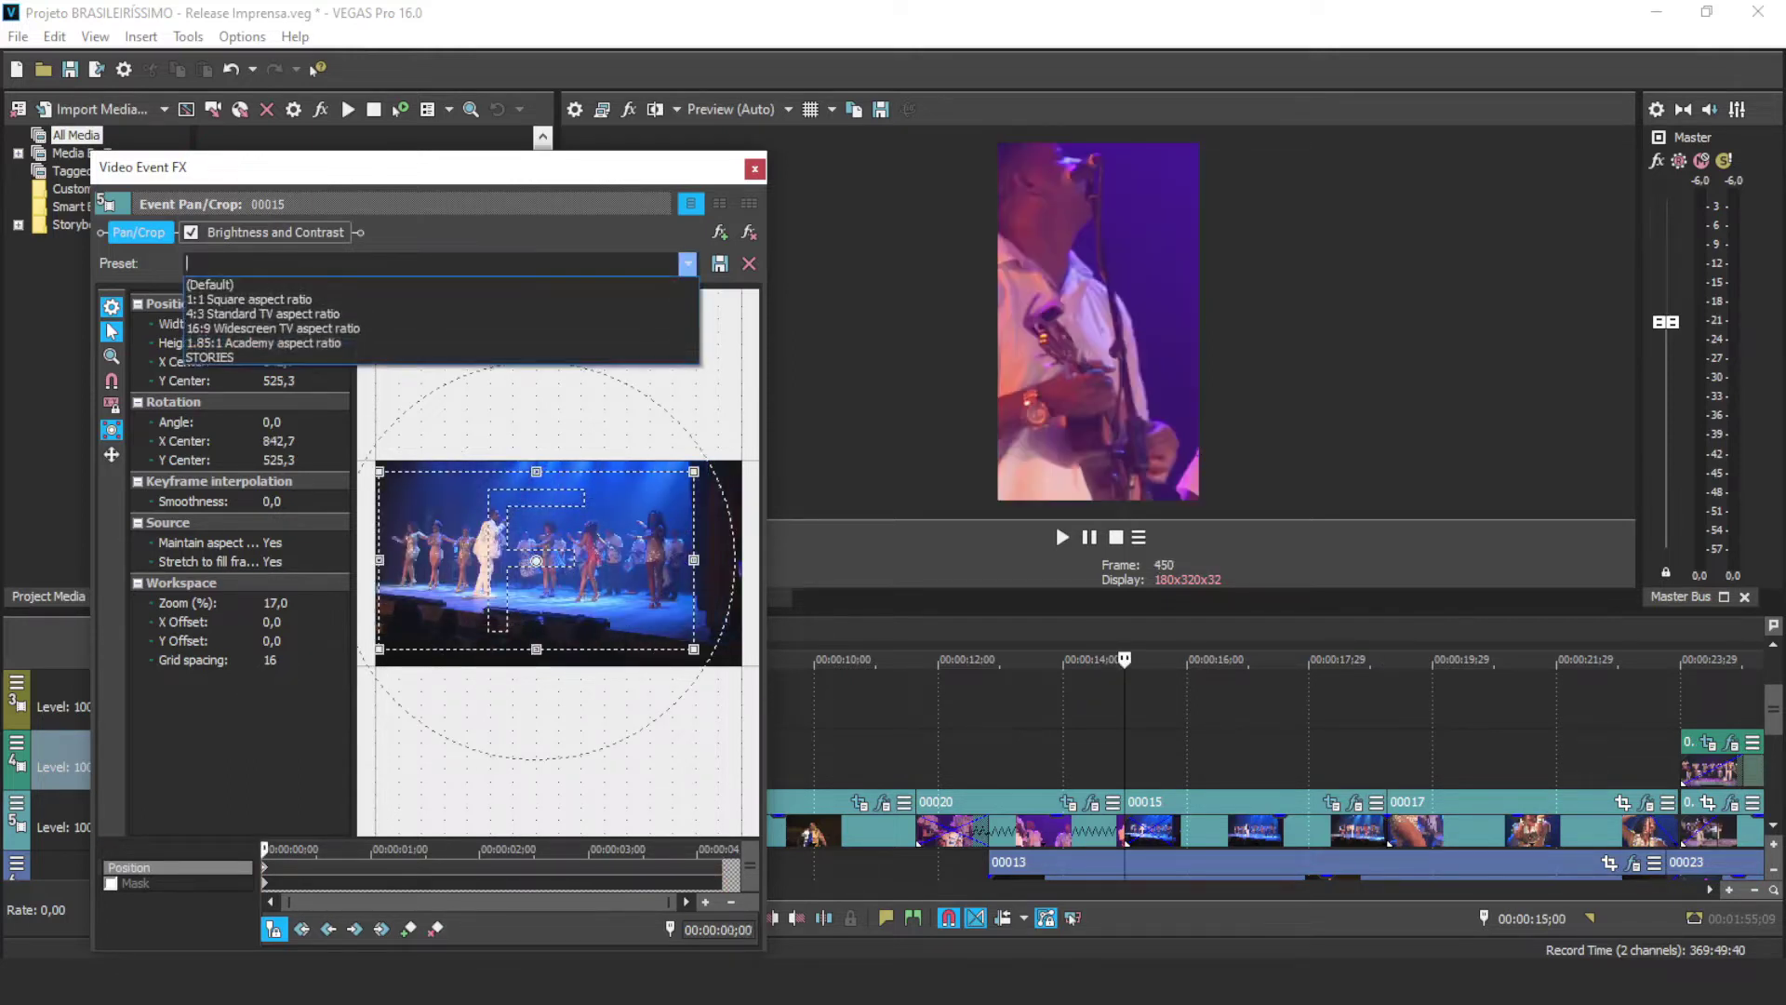
pyautogui.press('Return')
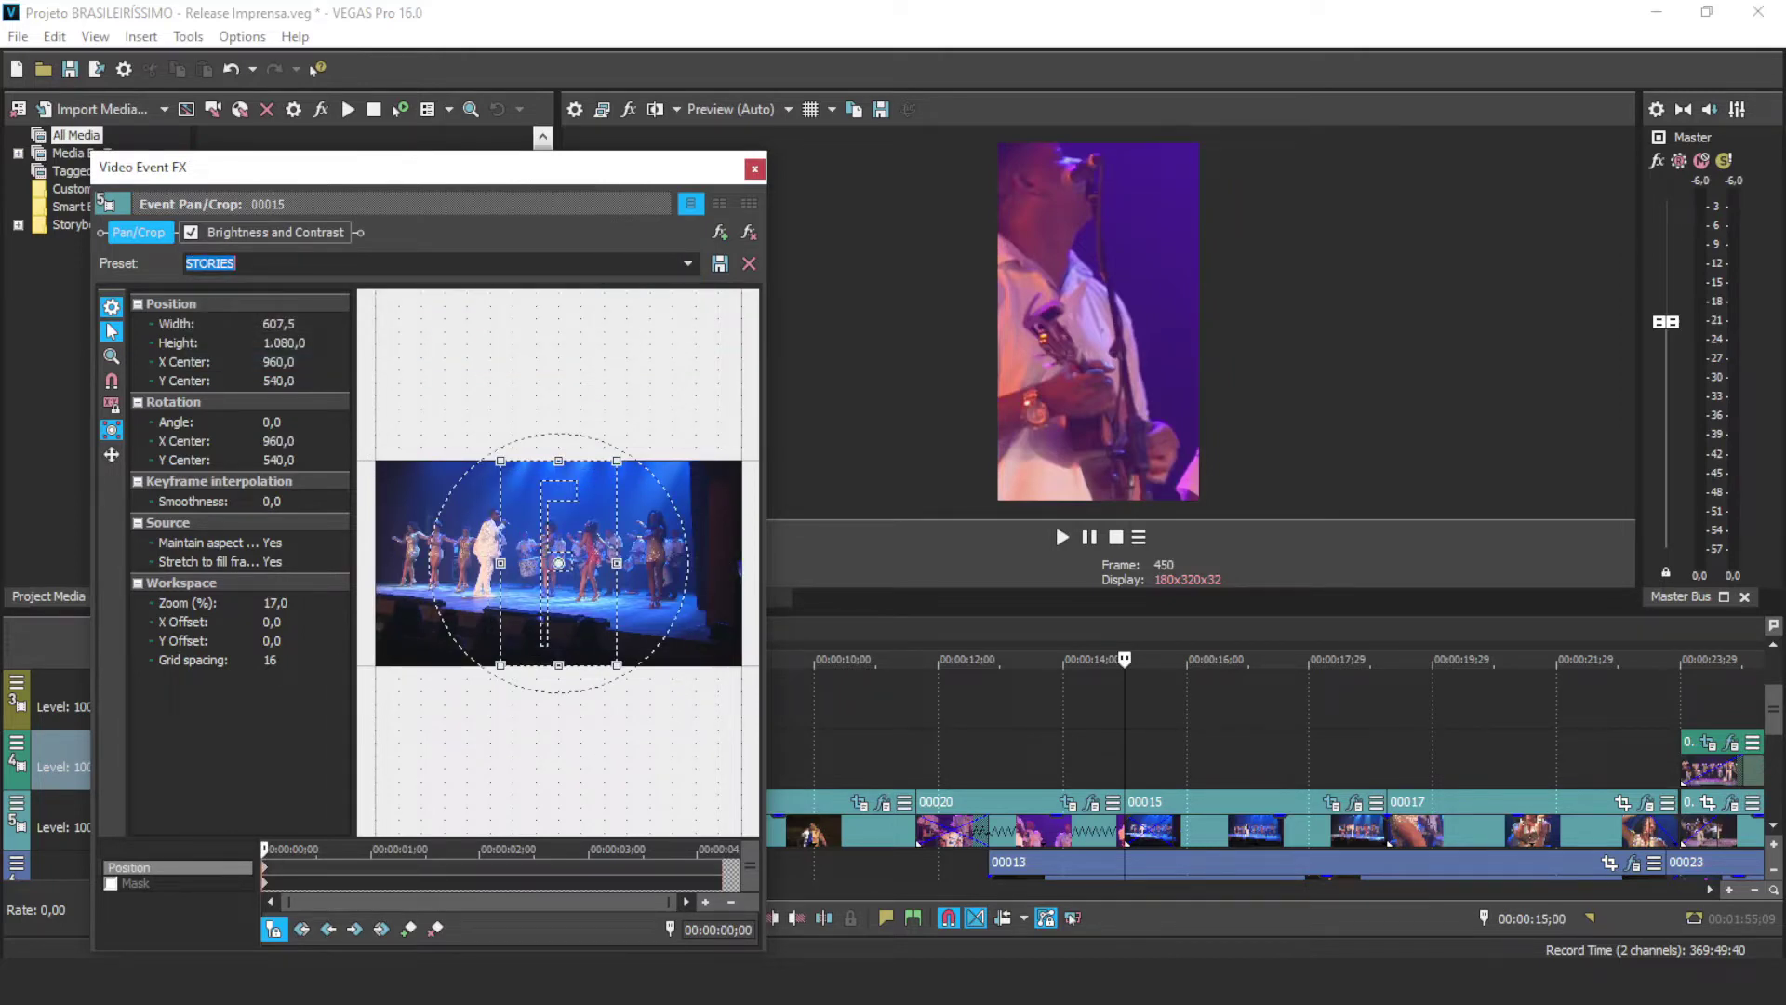
# Step: Switch the pan/crop editor's timeline cursor sync off and back on
pyautogui.click(273, 929)
pyautogui.click(273, 929)
pyautogui.click(274, 928)
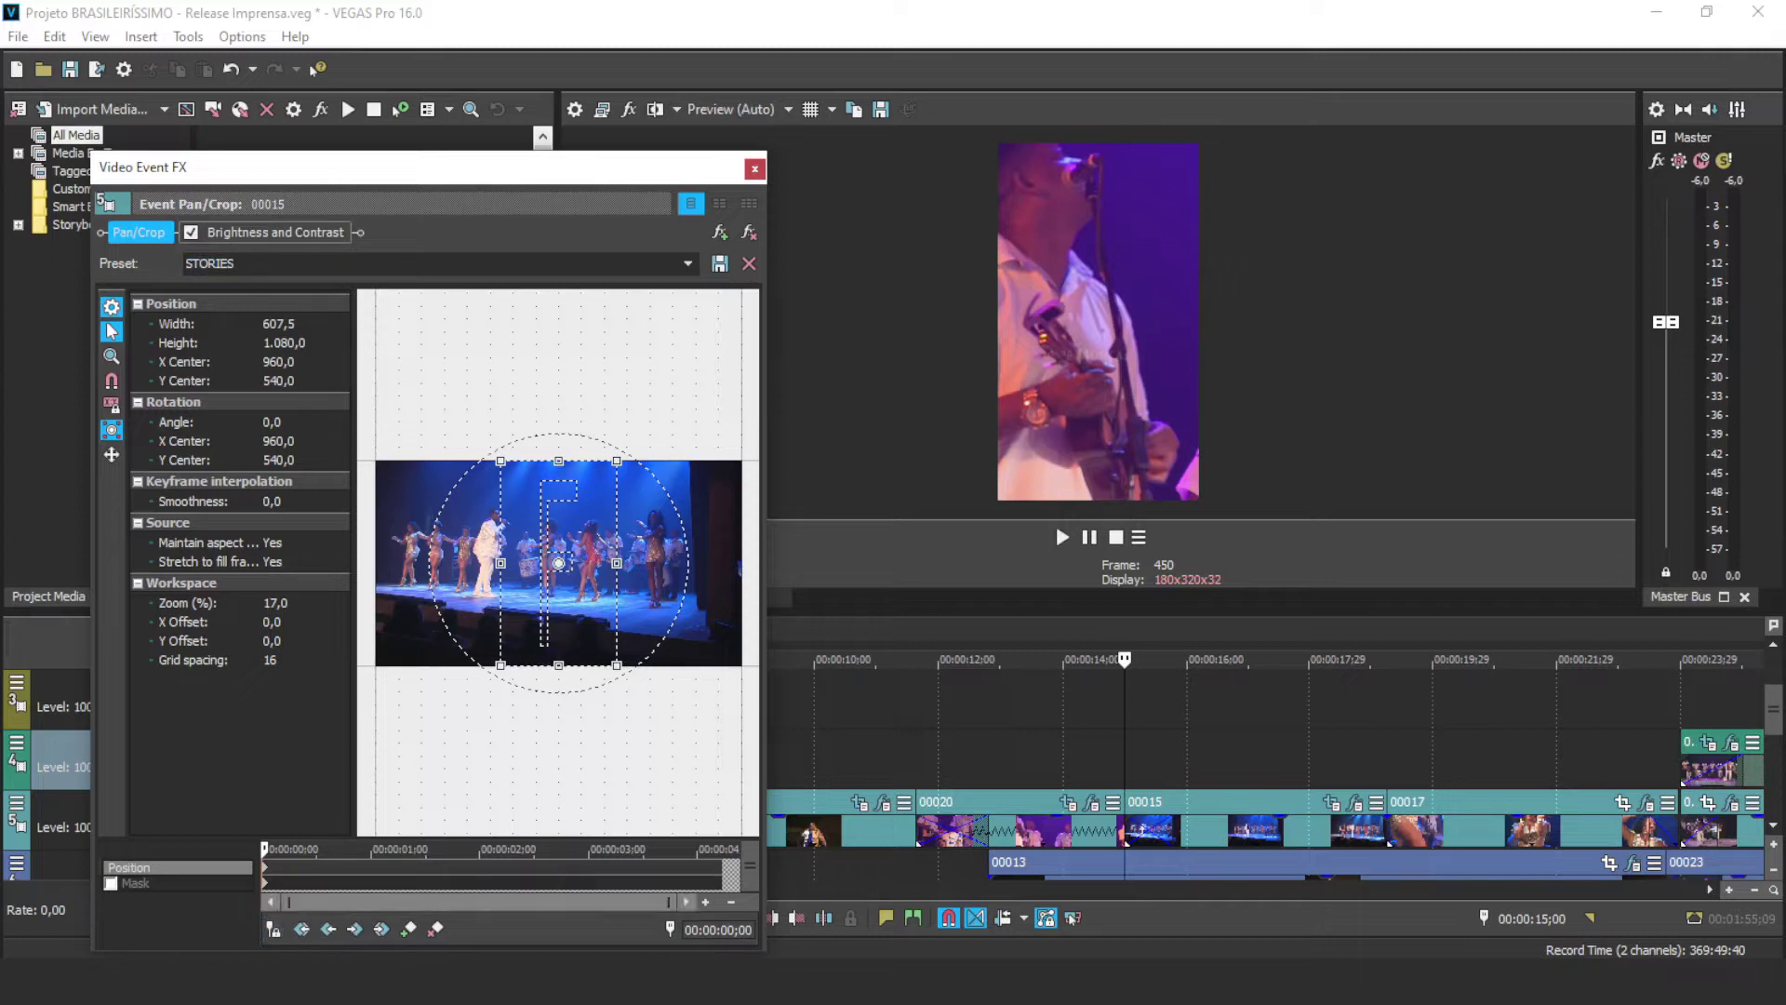
pyautogui.click(274, 929)
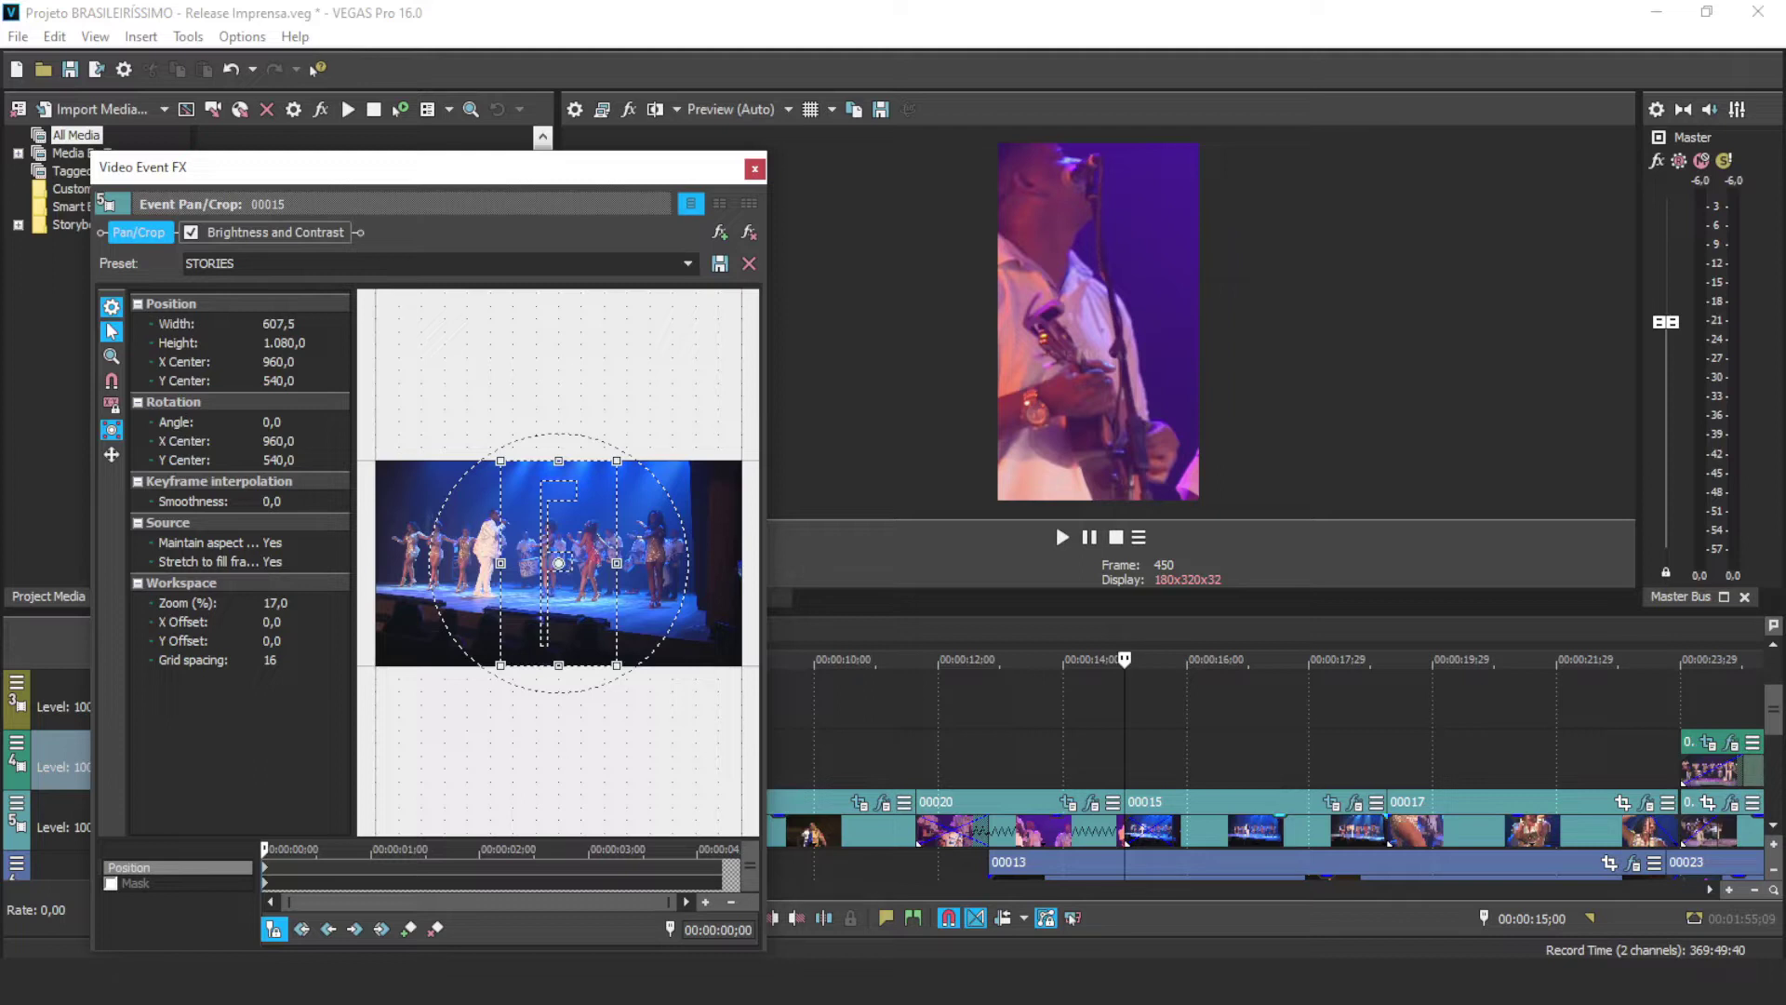
# Step: Move clip 00015 up to track 4, starting at 00:00:15;00, so it no longer crossfades with clip 00020
pyautogui.moveTo(1256, 829); pyautogui.dragTo(1256, 769)
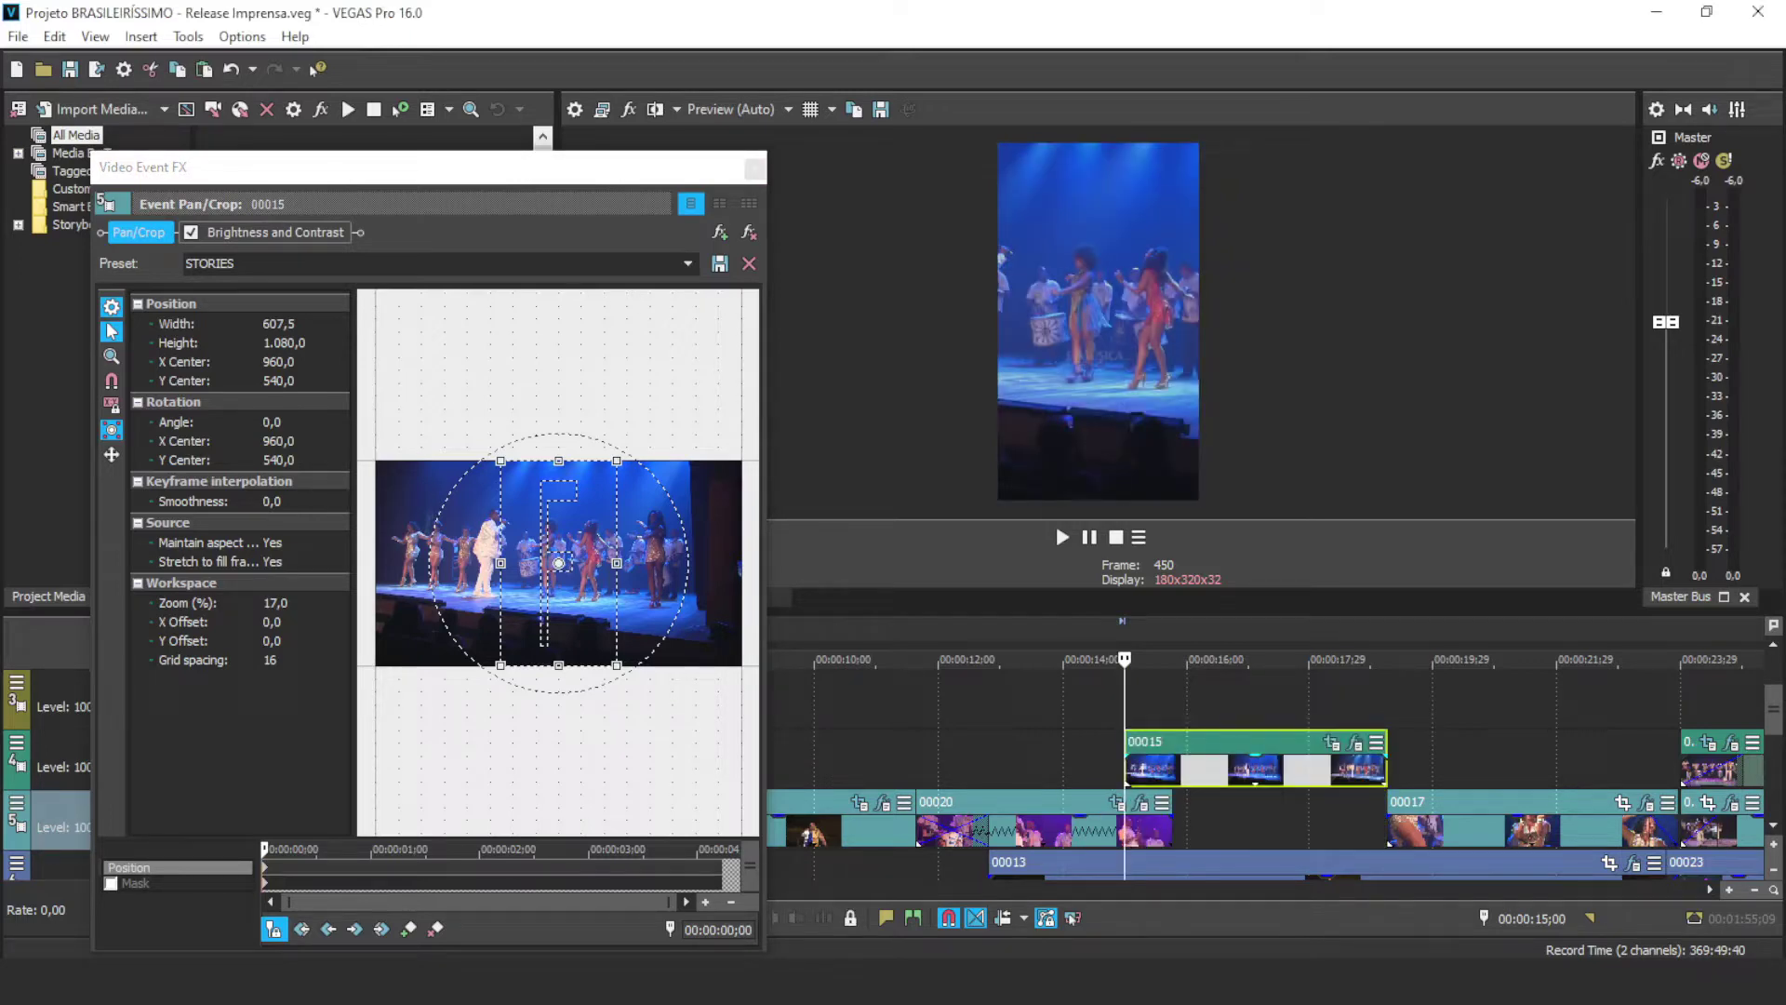
pyautogui.moveTo(1237, 769); pyautogui.dragTo(1238, 830)
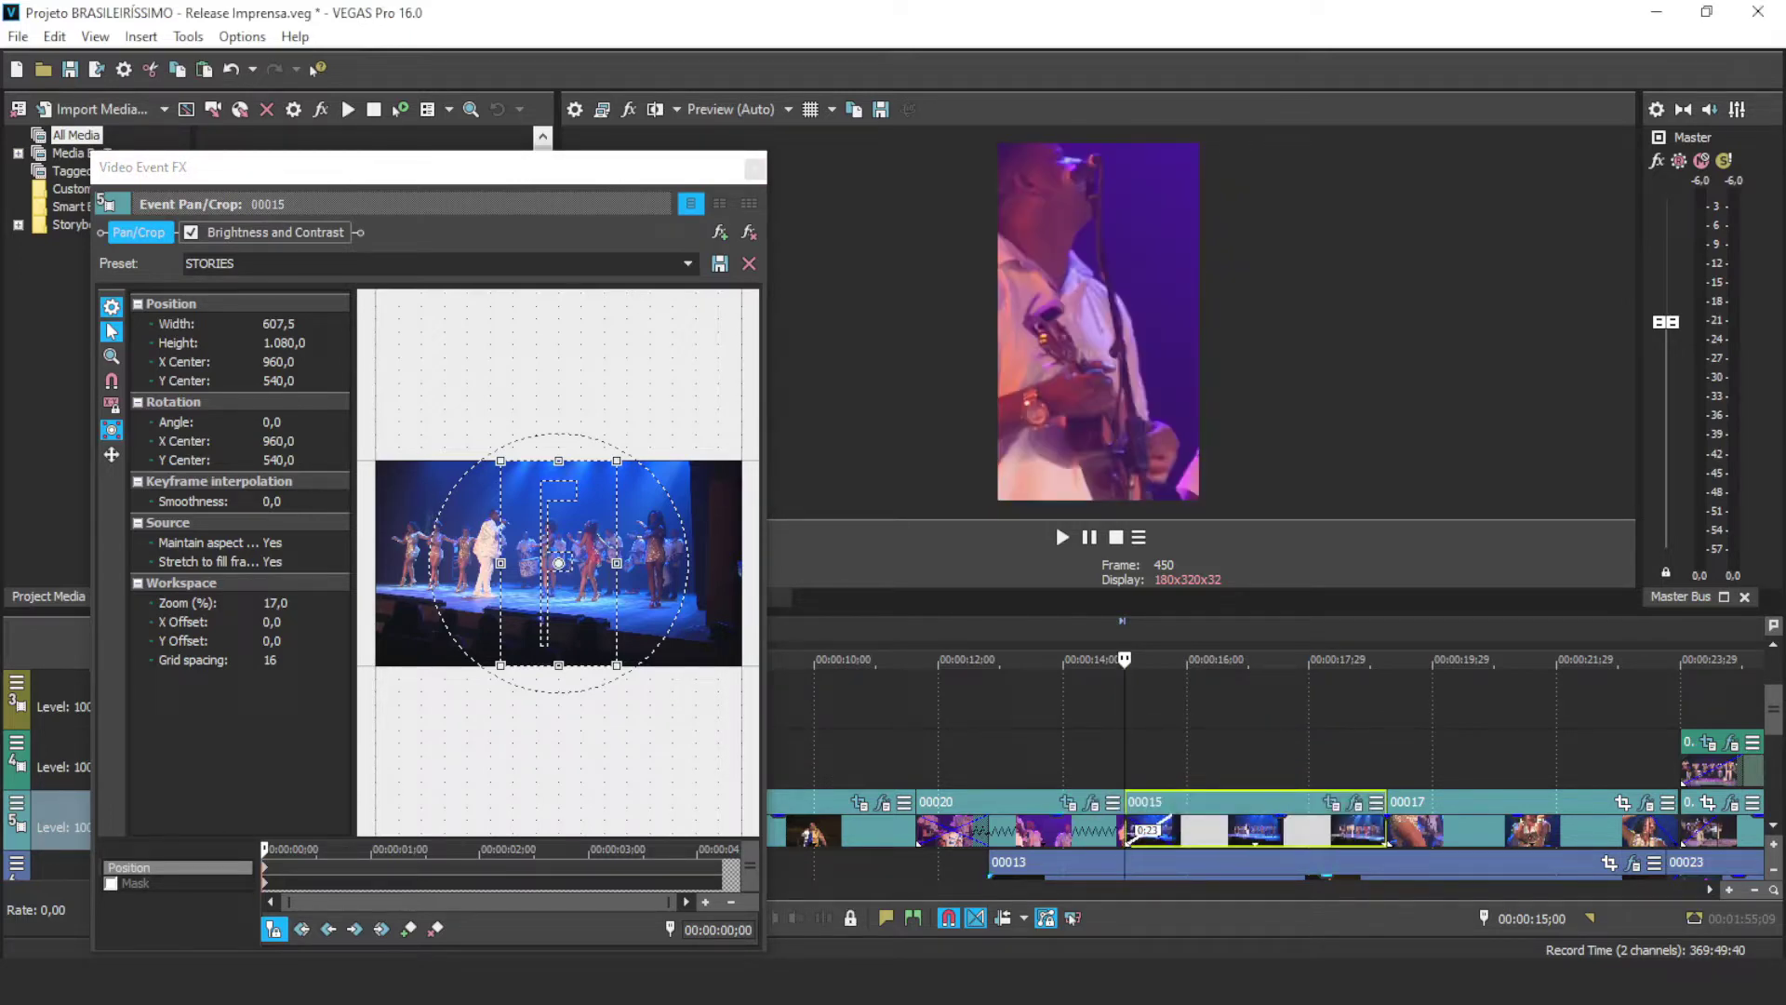
pyautogui.moveTo(1237, 830); pyautogui.dragTo(1237, 768)
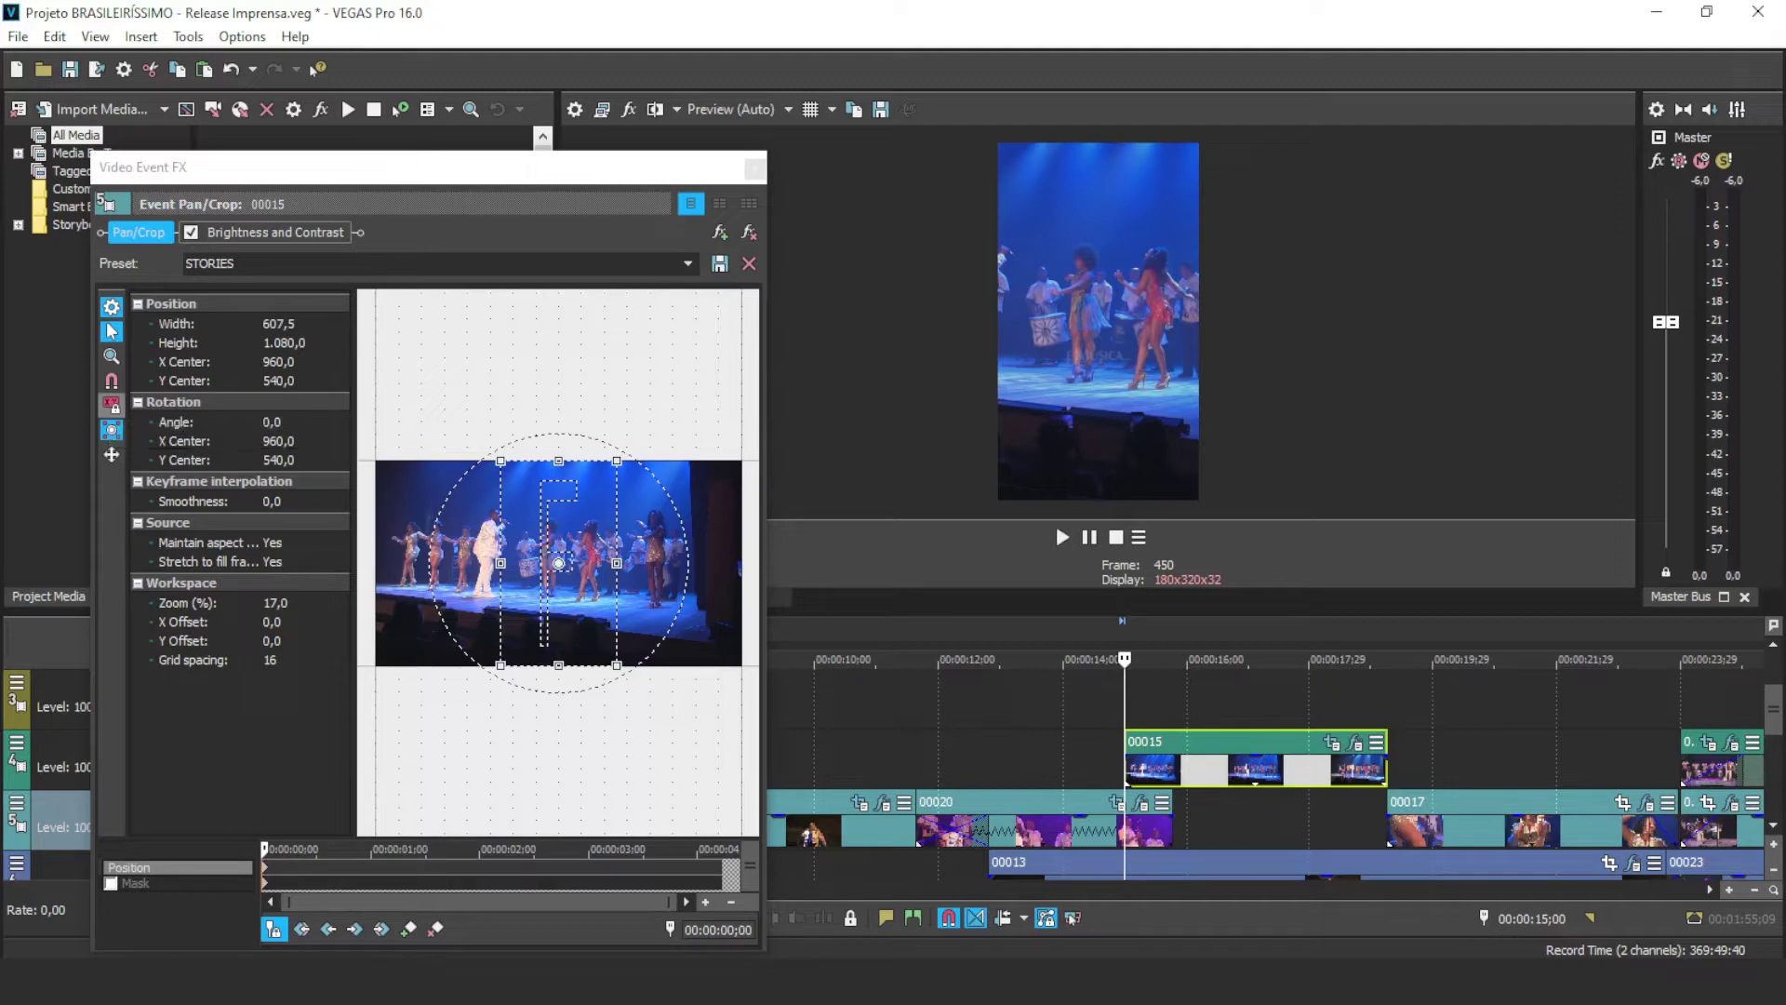
# Step: Lock the aspect ratio, shrink the crop frame to about 384,6 × 683,7 and centre it on the leftmost dancers at about X 285,3, Y 446,1
pyautogui.click(111, 404)
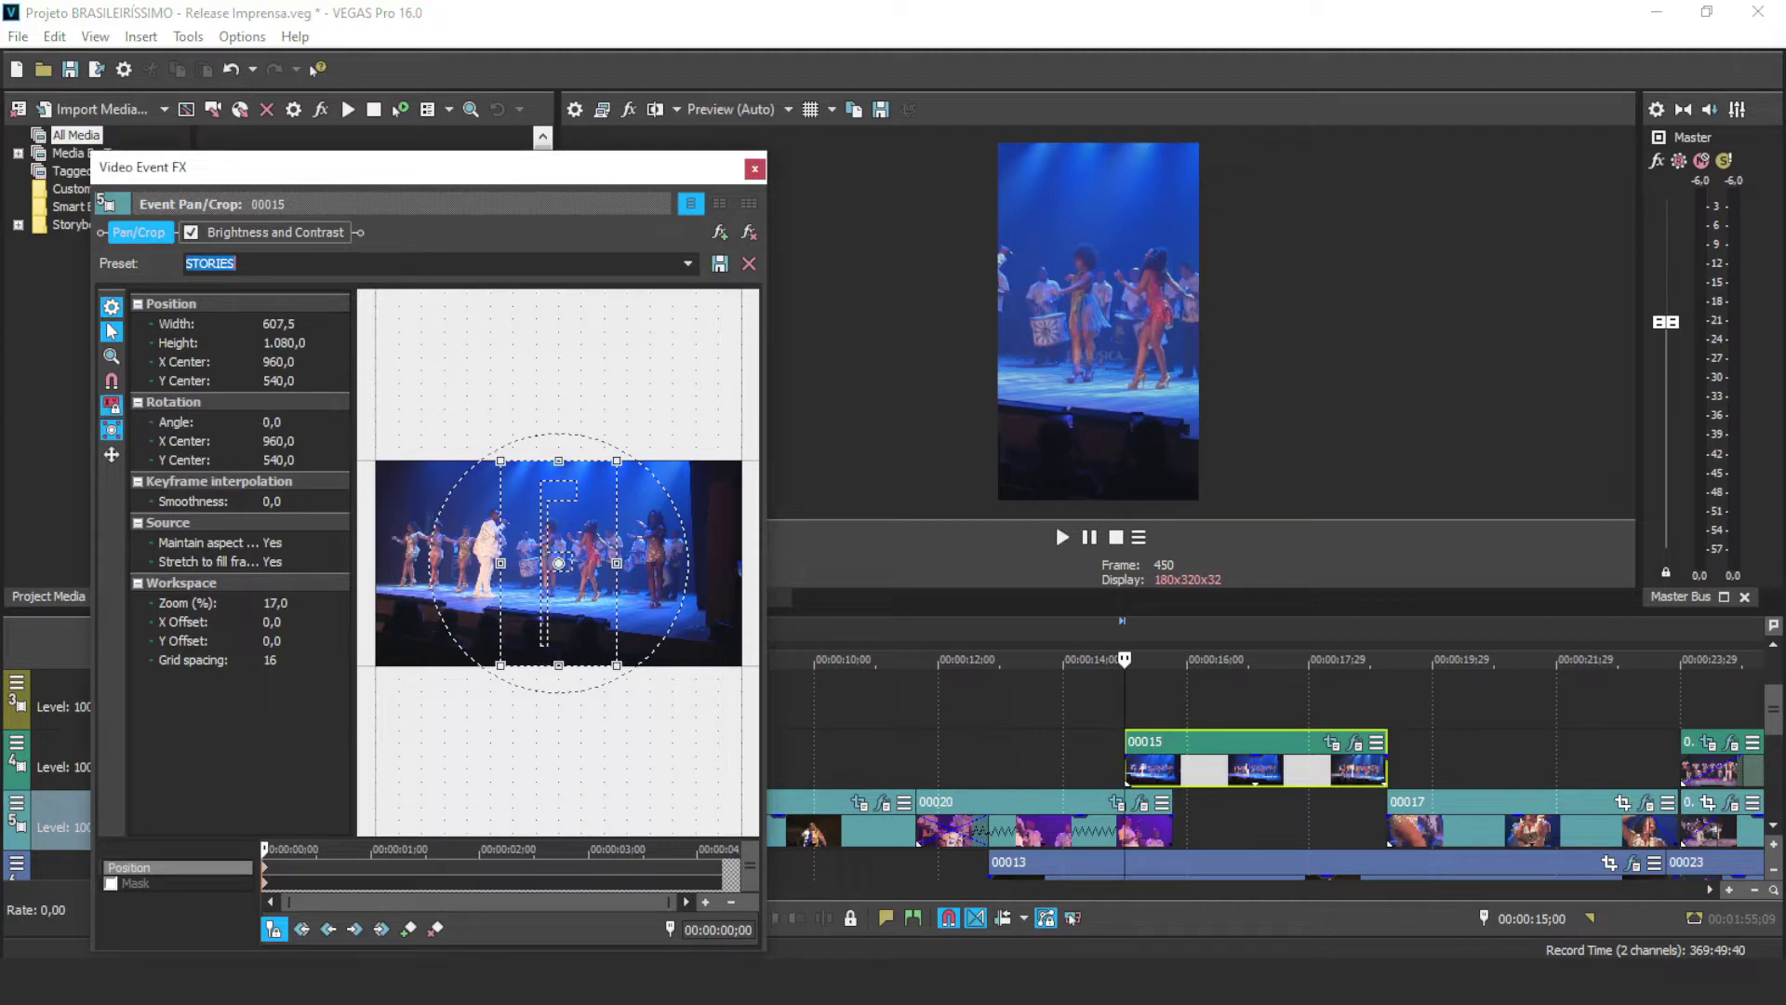
pyautogui.moveTo(617, 665); pyautogui.dragTo(601, 638)
pyautogui.moveTo(601, 488); pyautogui.dragTo(595, 498)
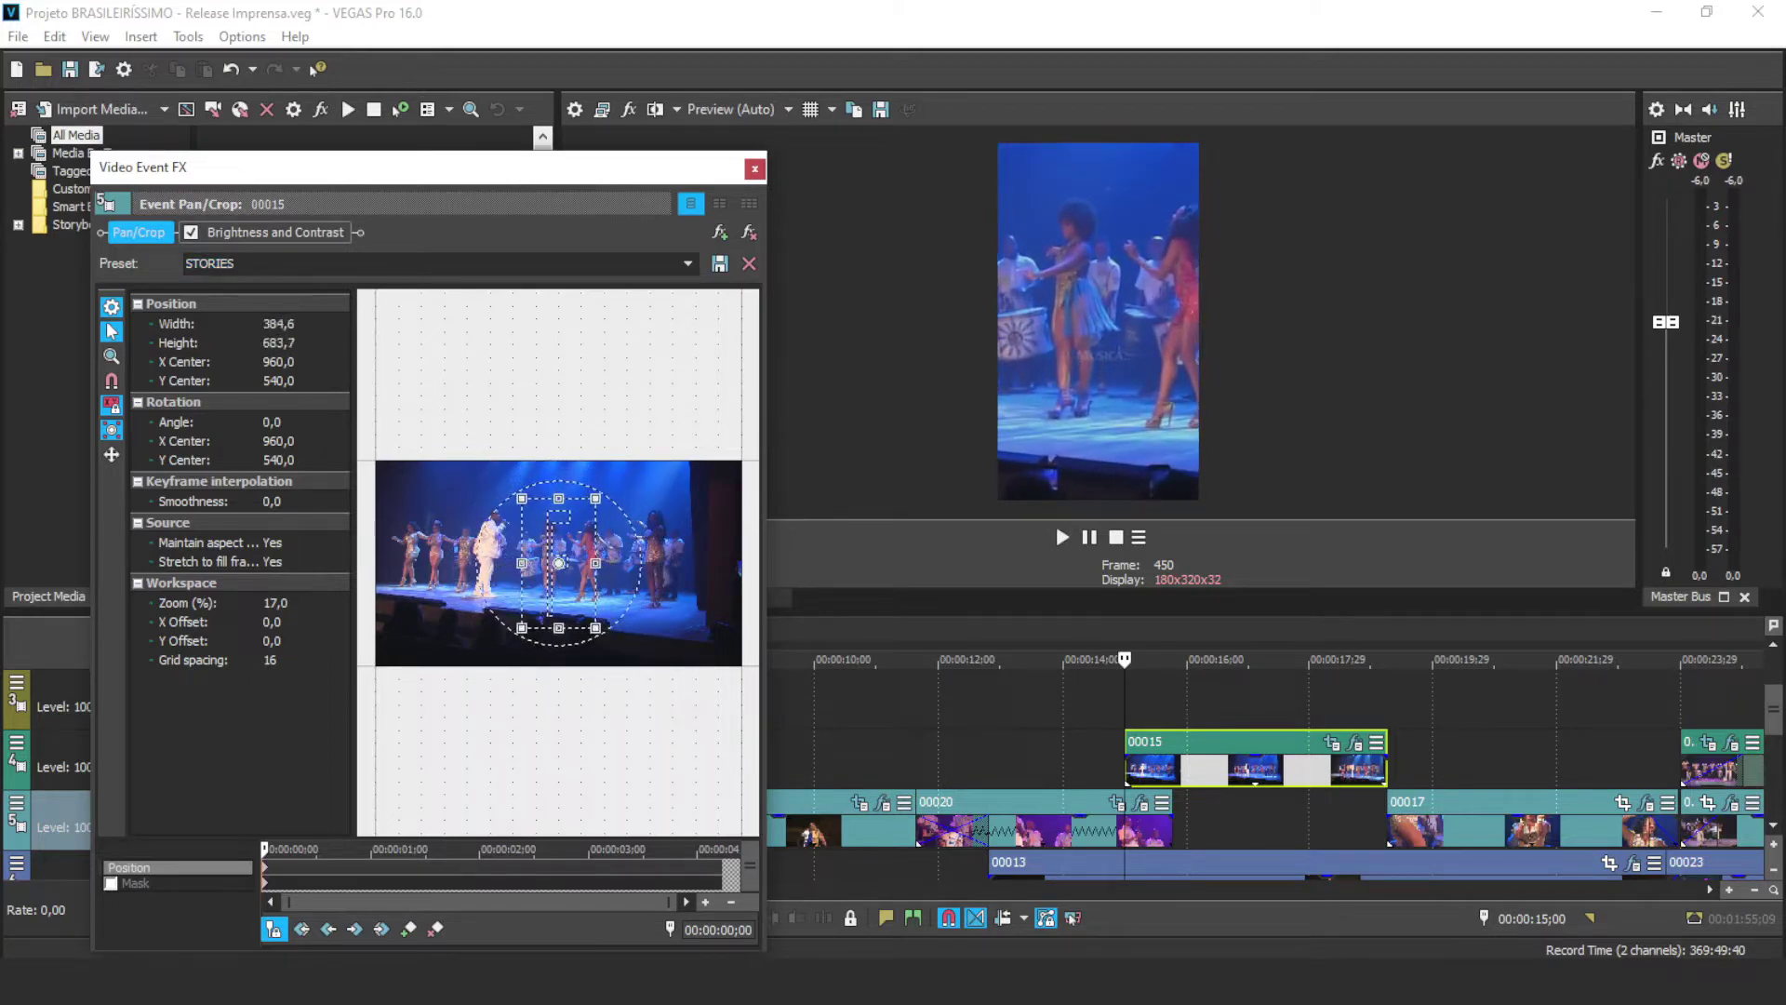
pyautogui.moveTo(558, 563); pyautogui.dragTo(640, 554)
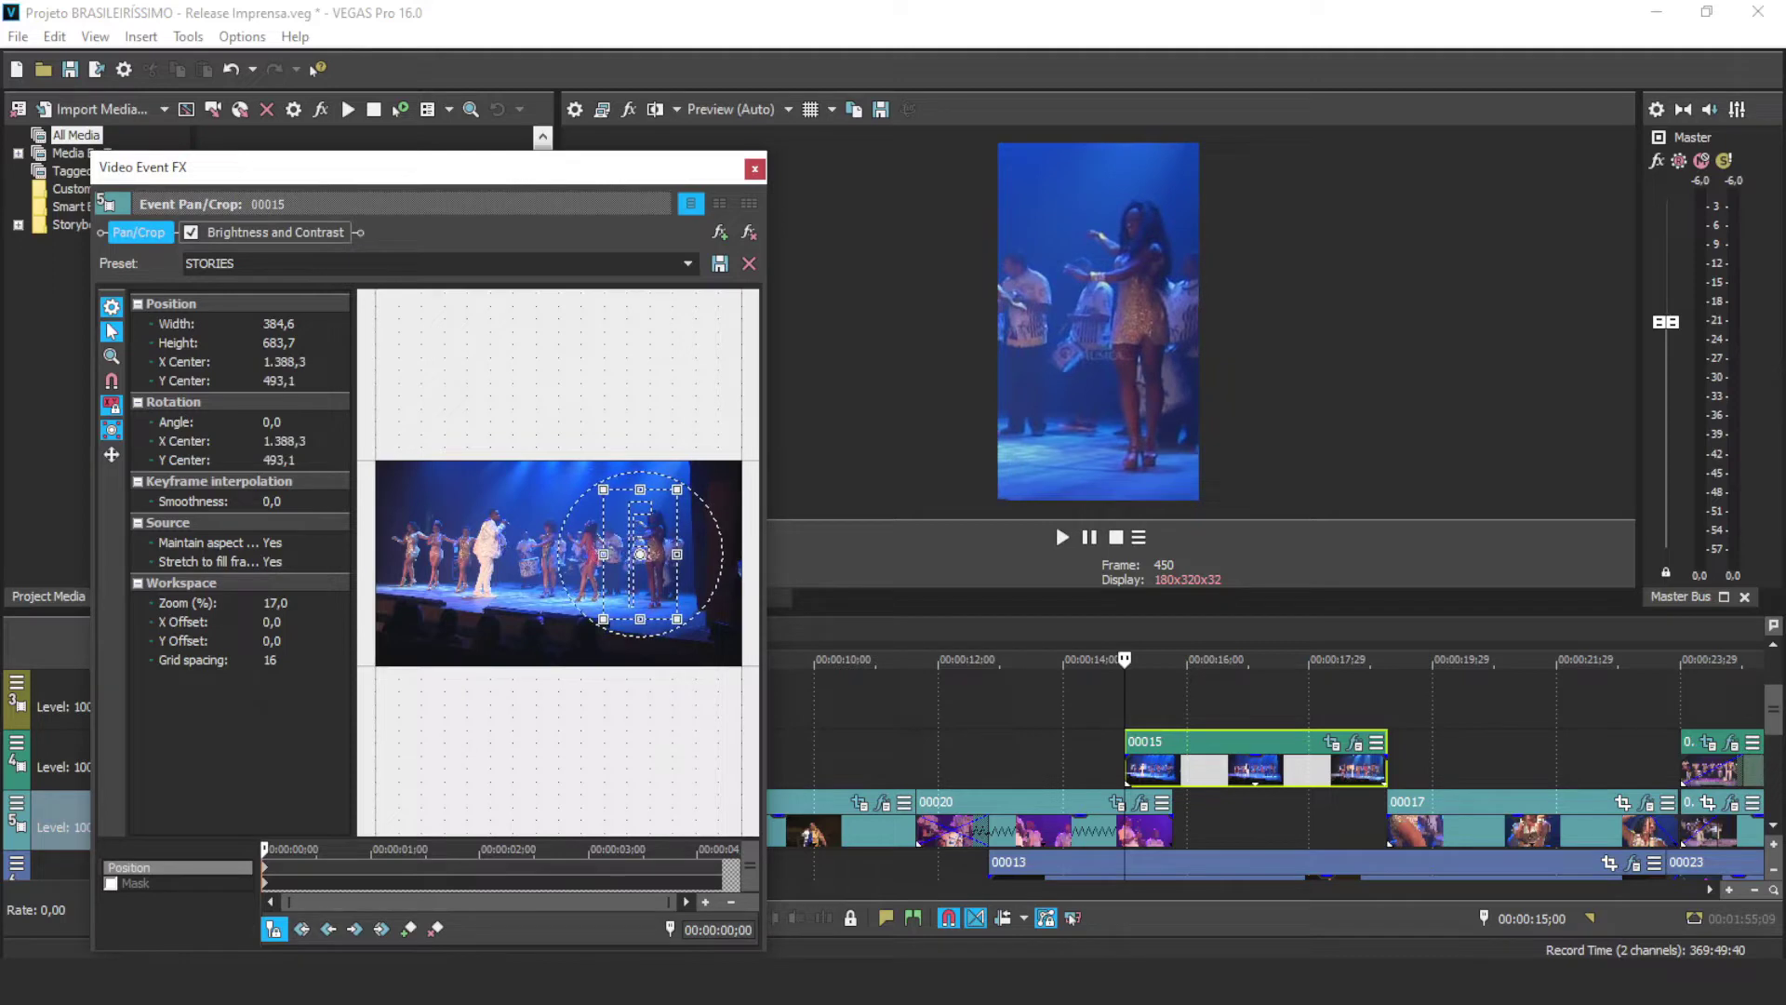
pyautogui.moveTo(640, 554); pyautogui.dragTo(430, 545)
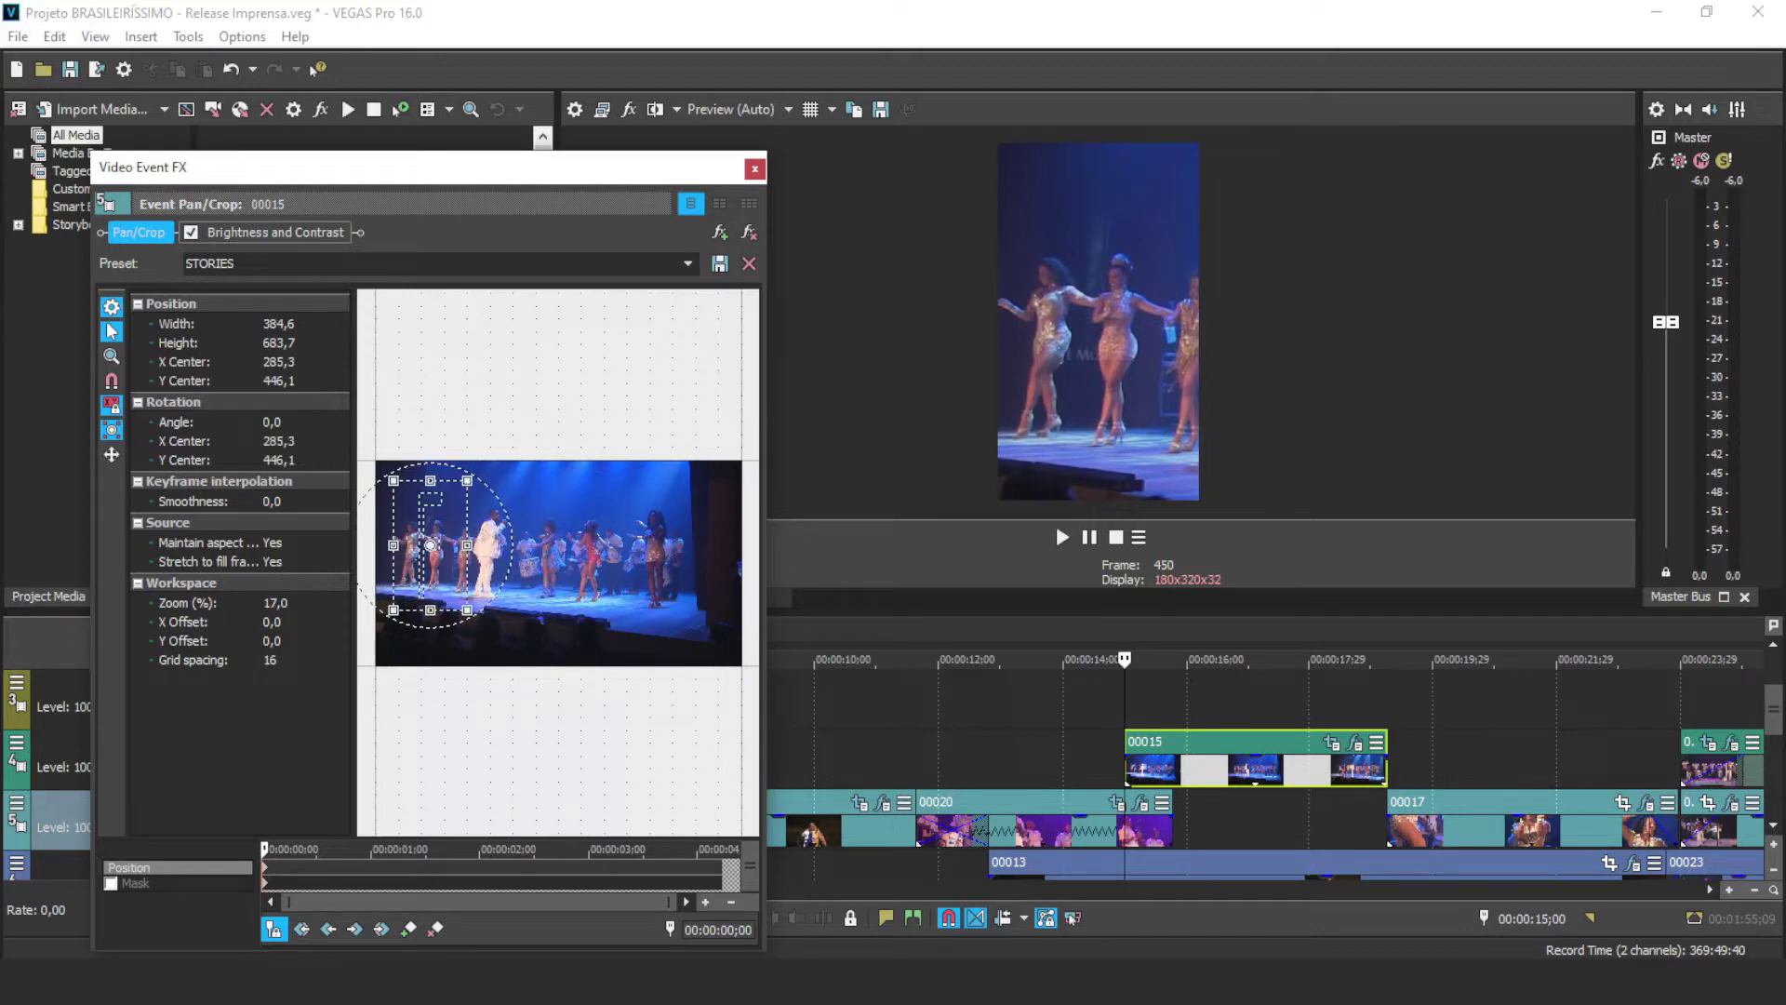
# Step: Pan the crop frame onto the dancer in red, about X Center 1.153,6, Y Center 528,3, with its keyframe at the clip's end, and close the editor
pyautogui.press('space')
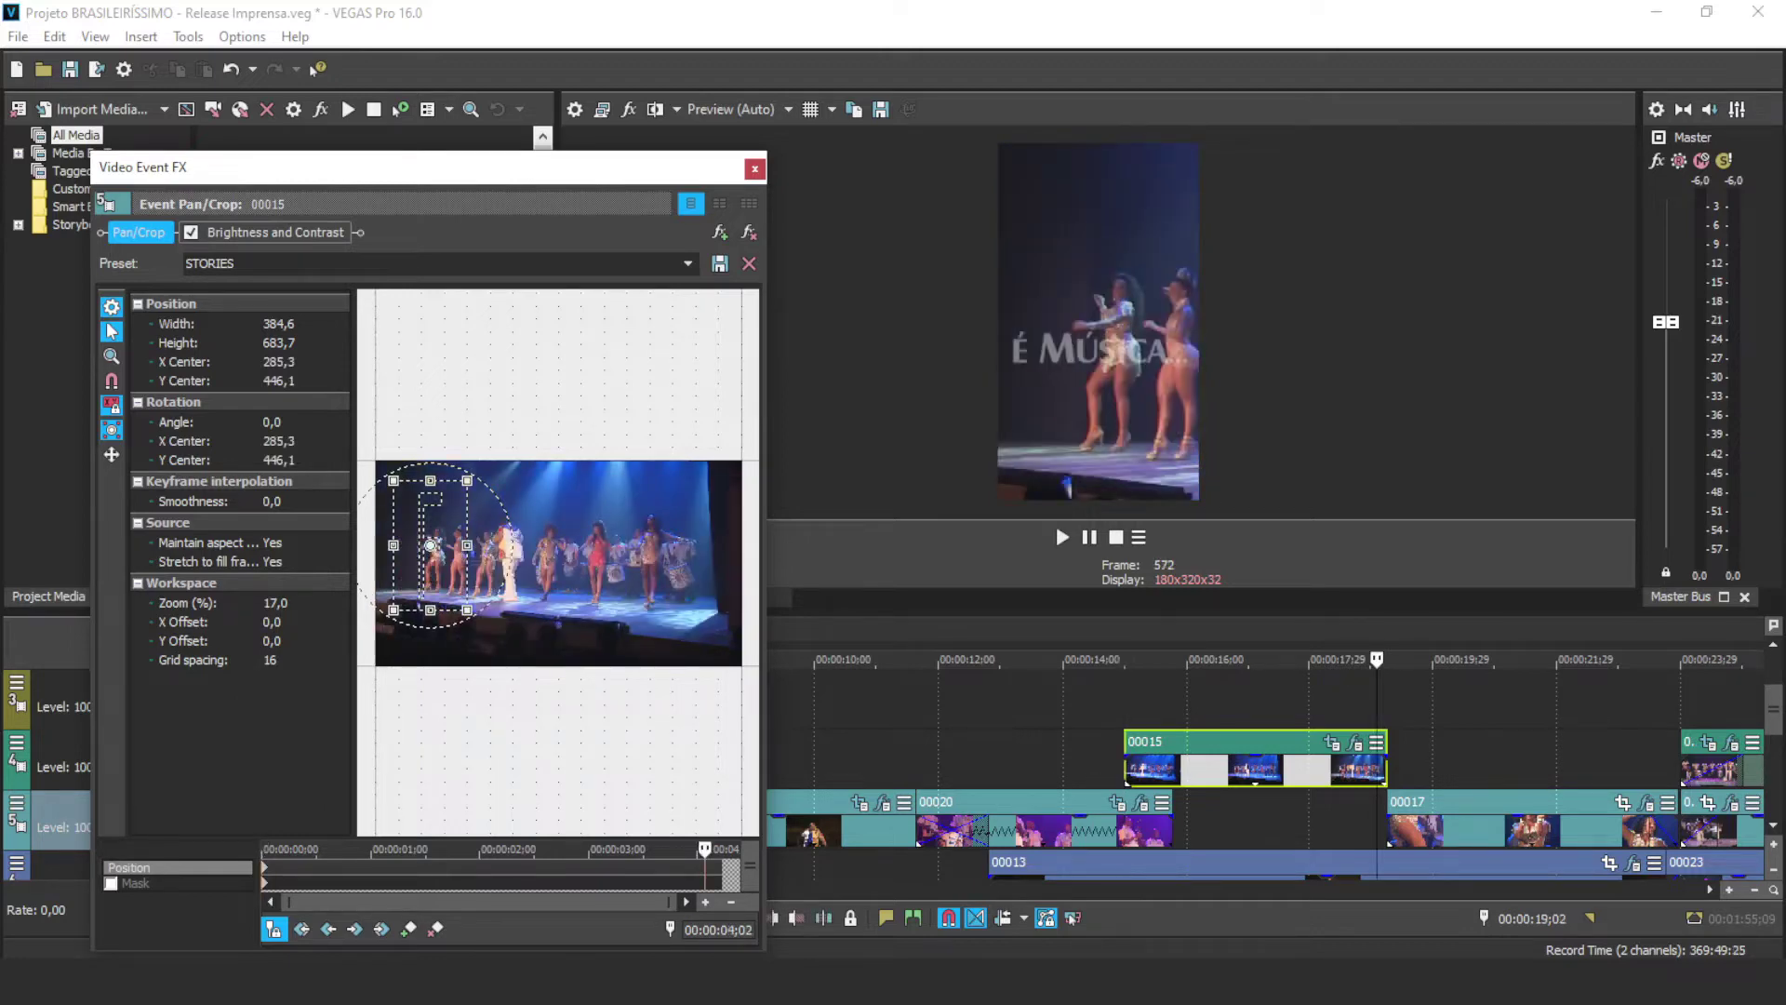
pyautogui.moveTo(430, 545); pyautogui.dragTo(595, 561)
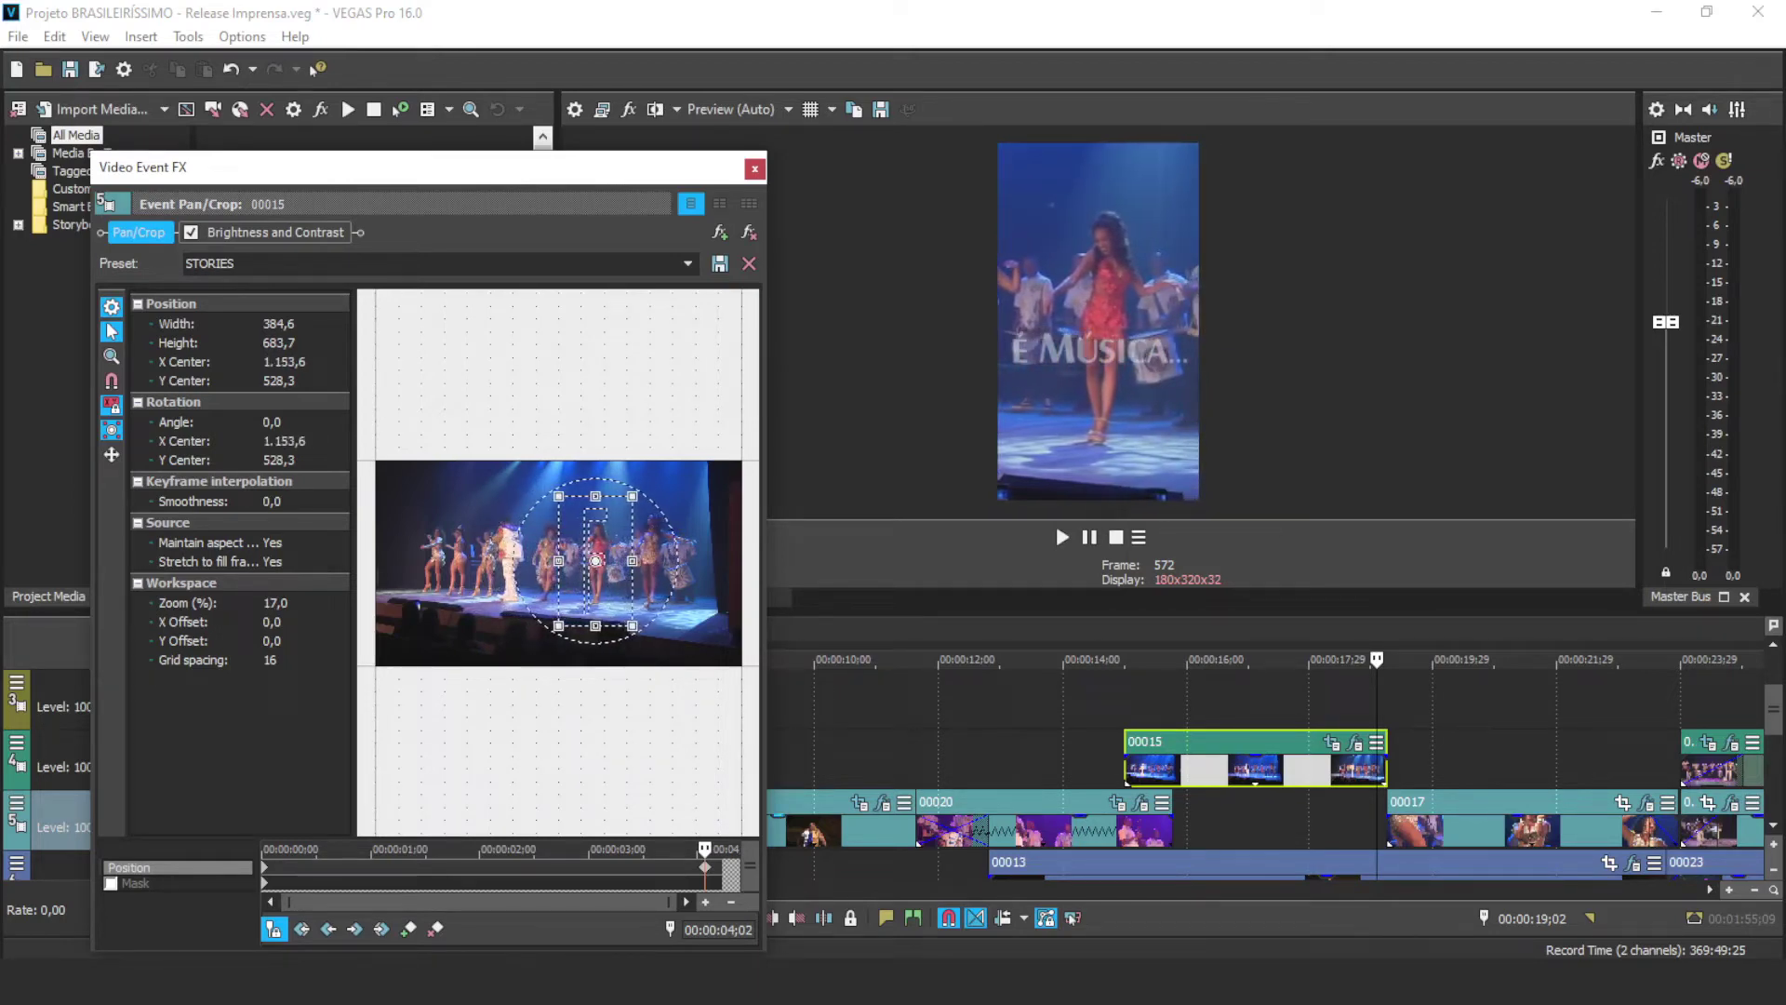
pyautogui.moveTo(596, 561); pyautogui.dragTo(589, 559)
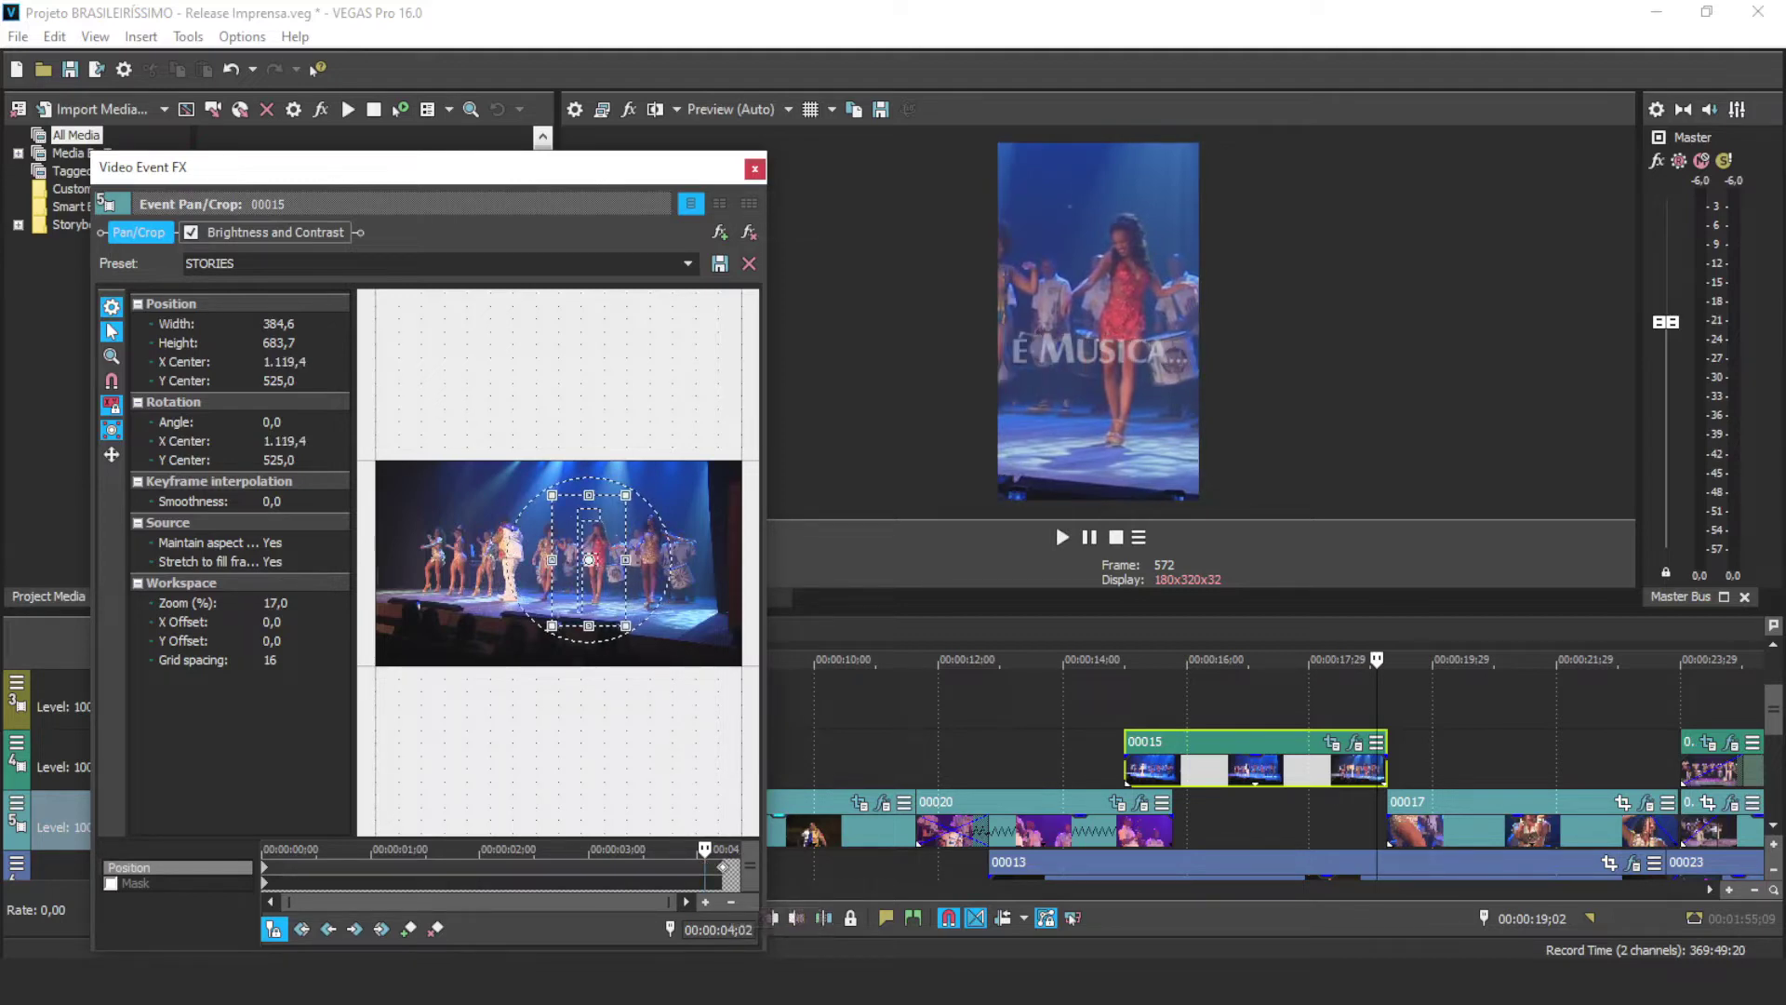
pyautogui.click(754, 168)
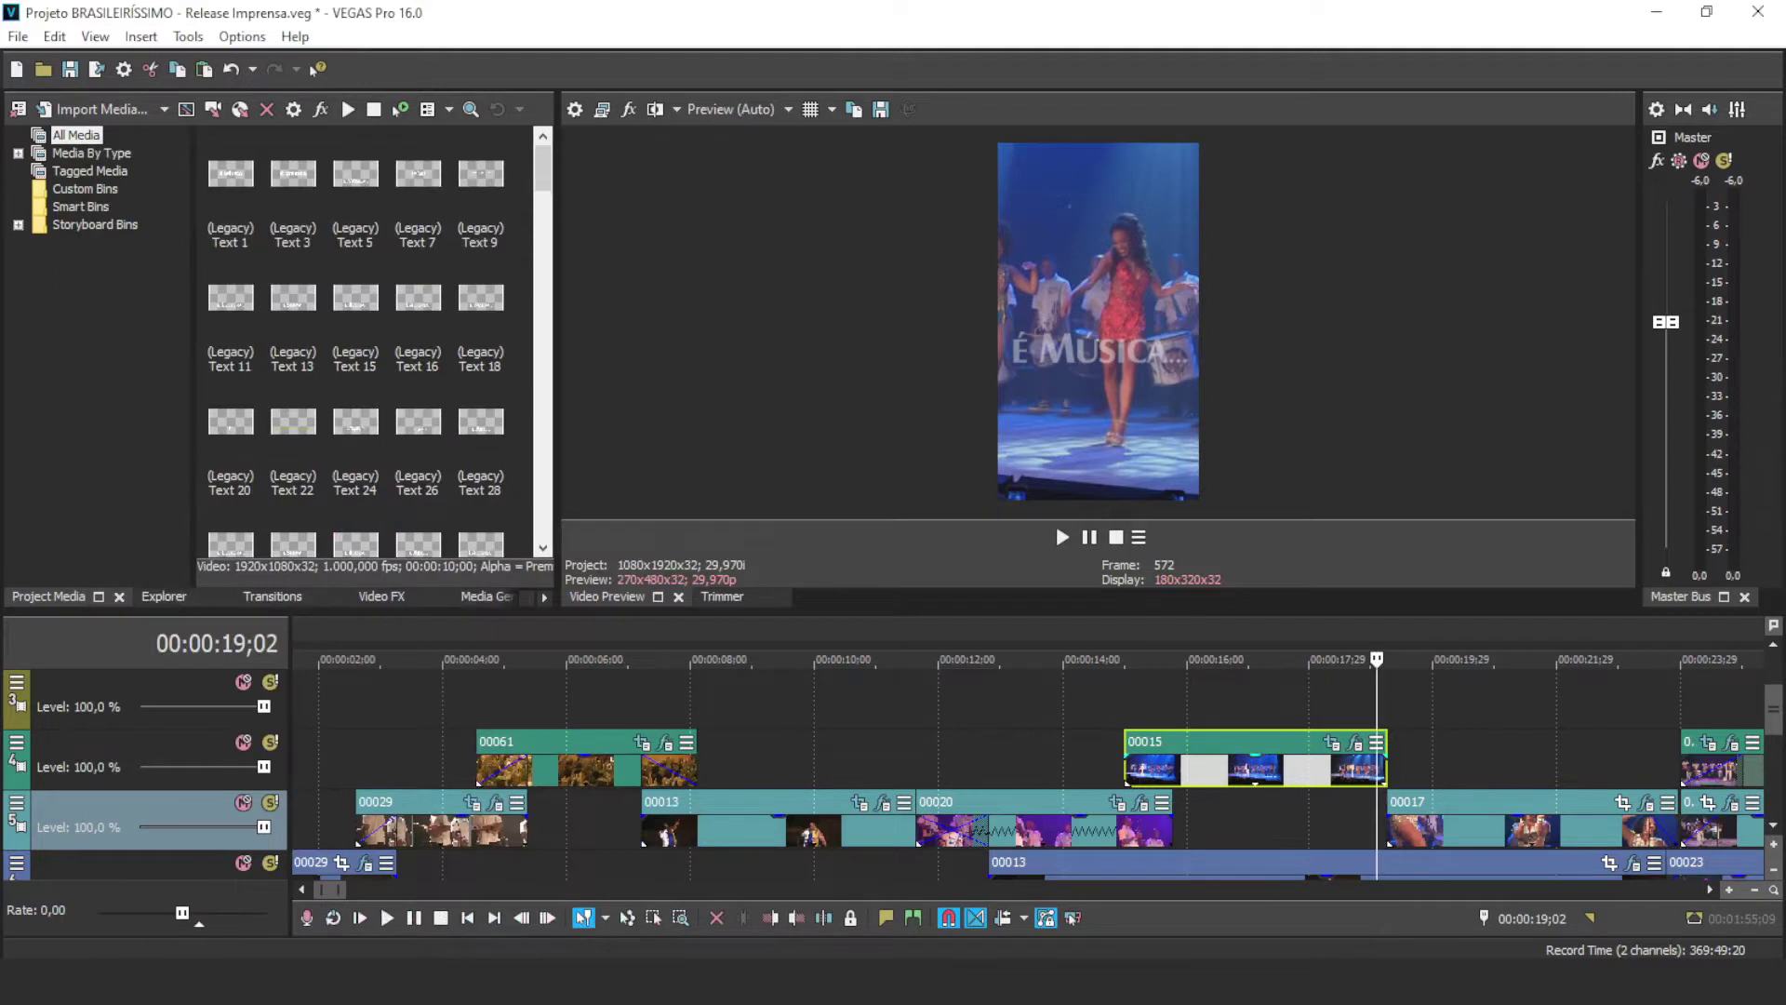
# Step: Move clip 00015 back down to track 5 between clips 00020 and 00017, and play back the section from 00:00:14;12
pyautogui.moveTo(1128, 777); pyautogui.dragTo(1129, 834)
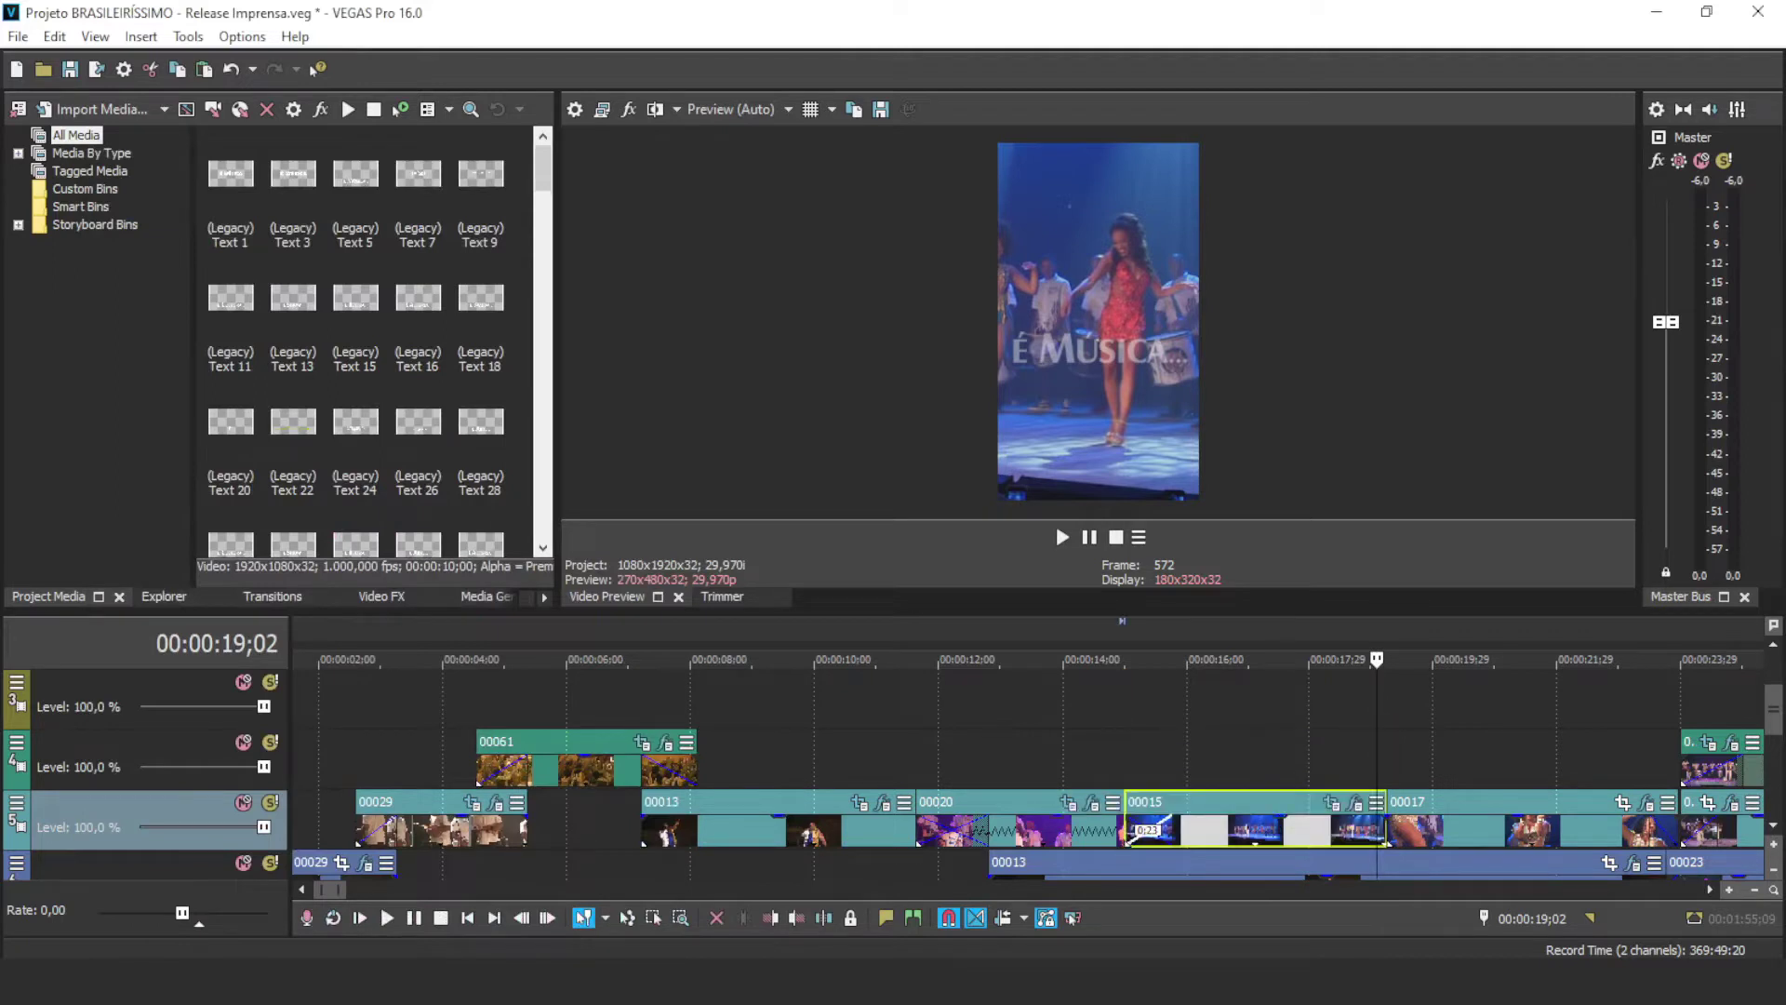
pyautogui.click(1088, 765)
pyautogui.press('space')
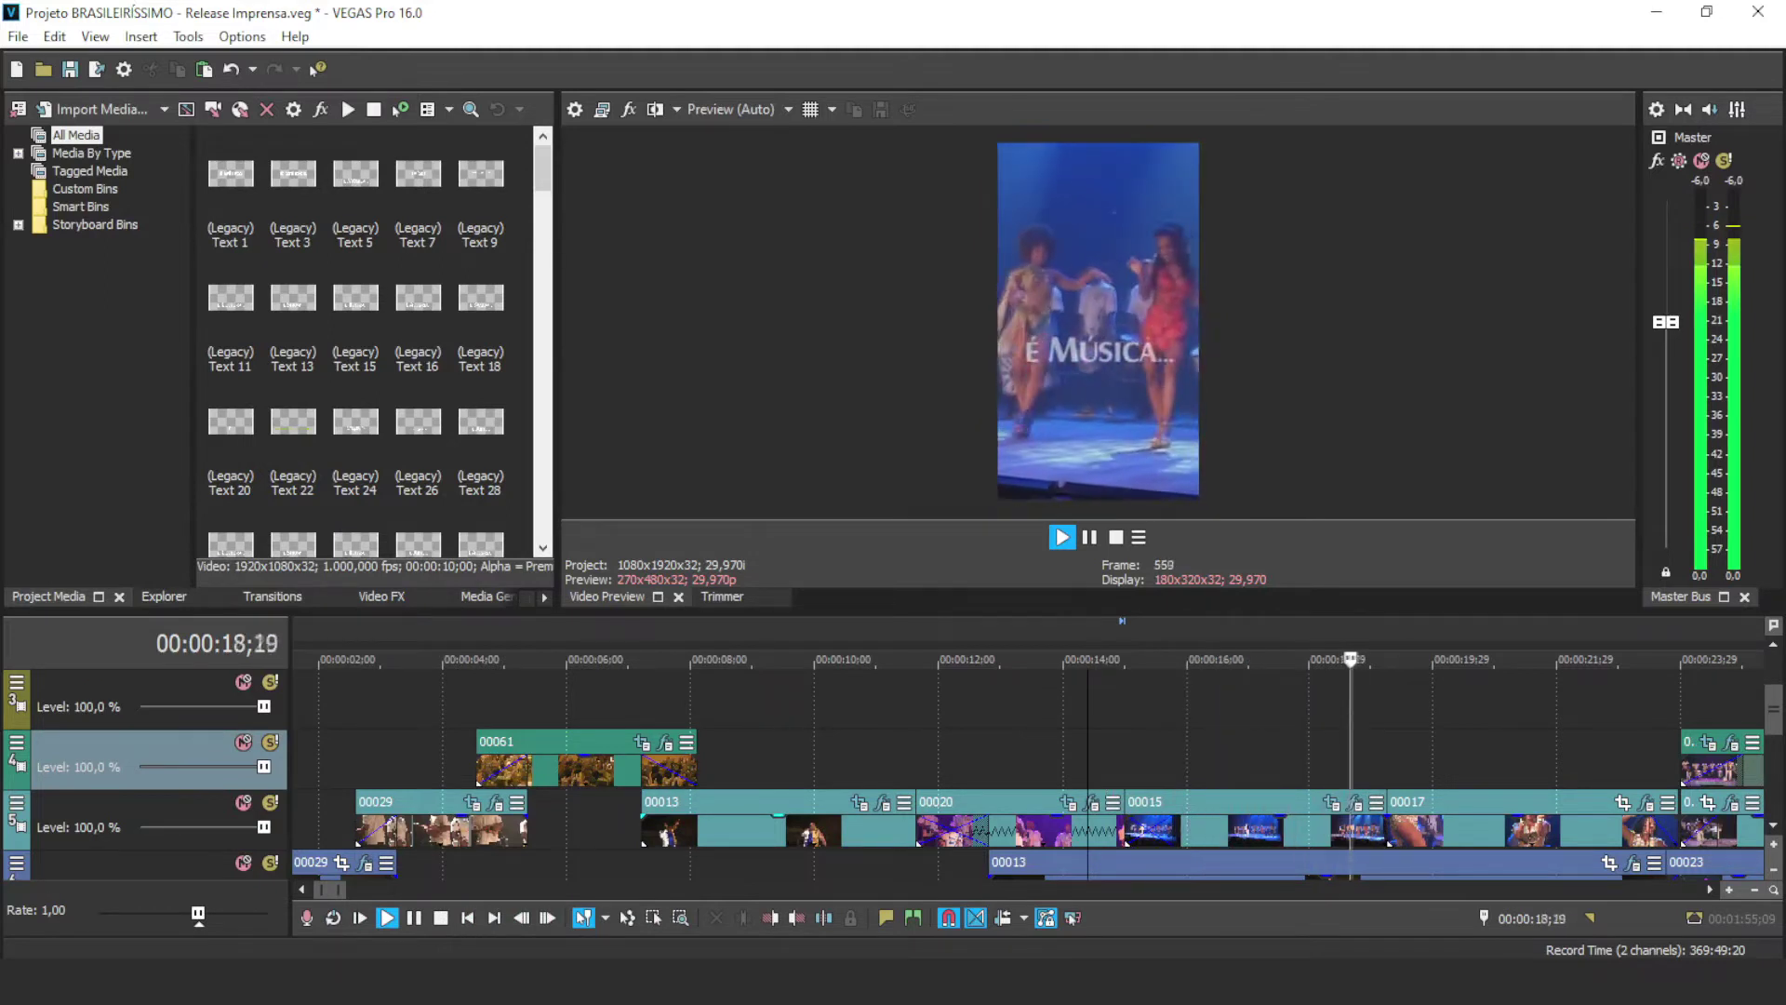
pyautogui.press('space')
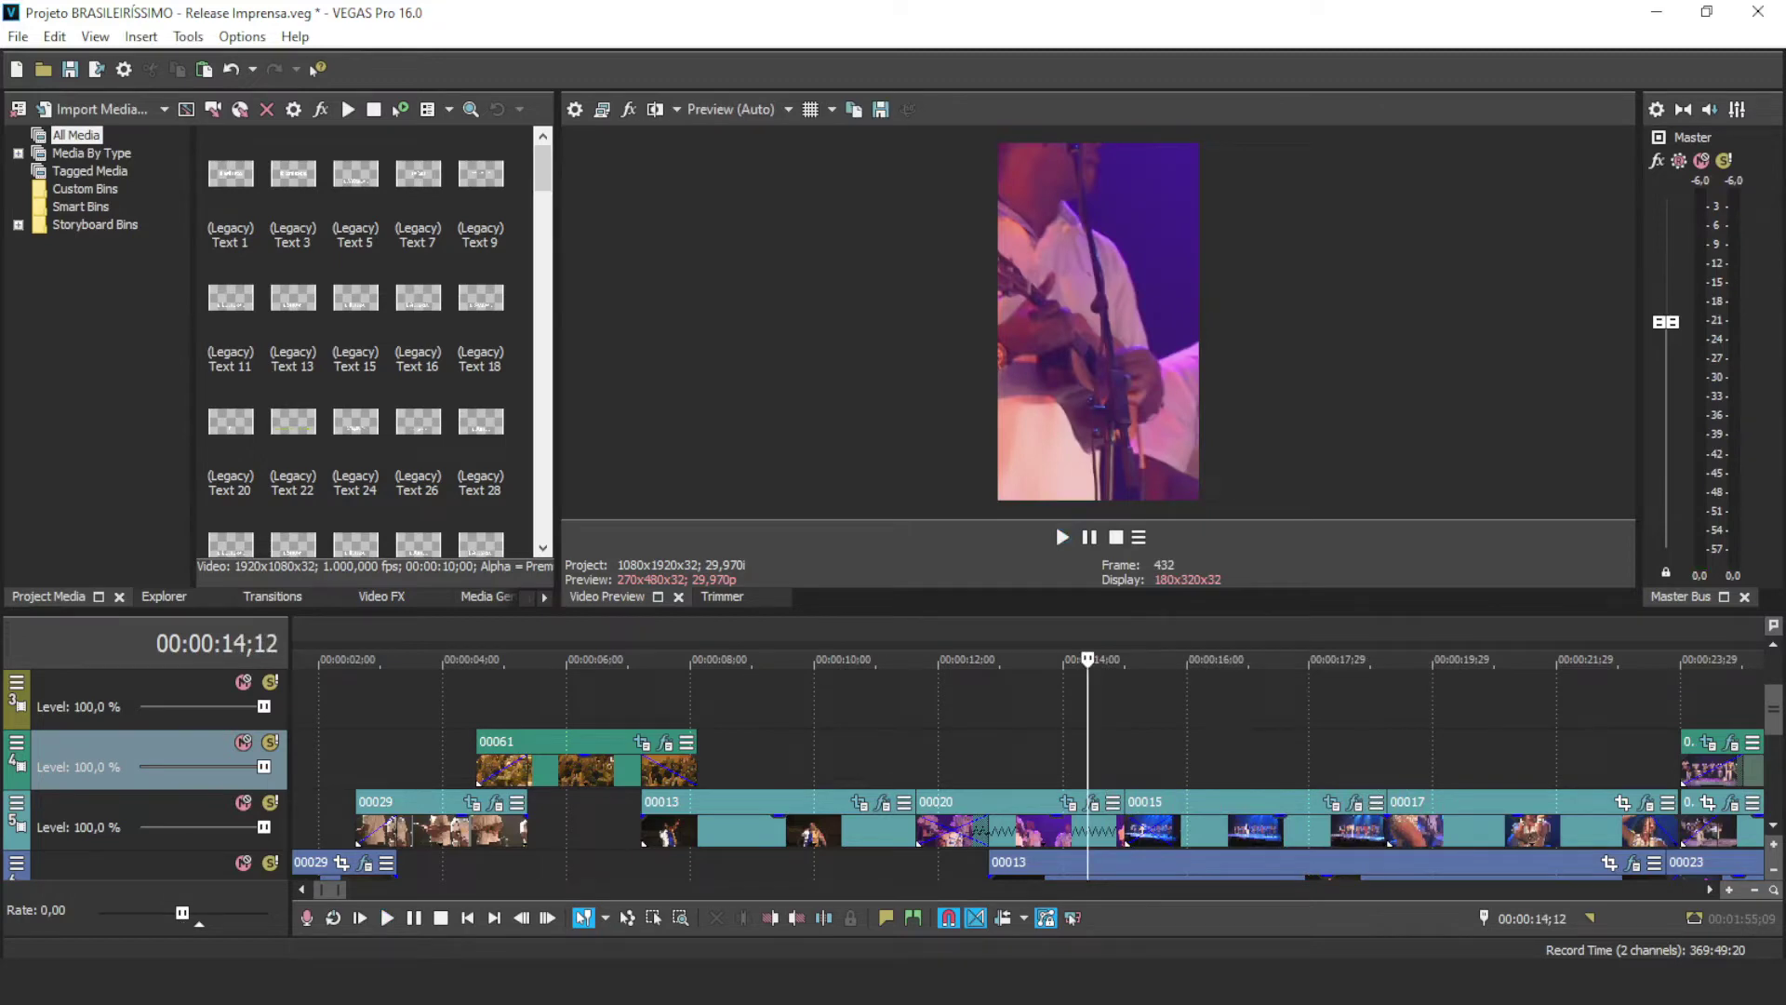
pyautogui.press('space')
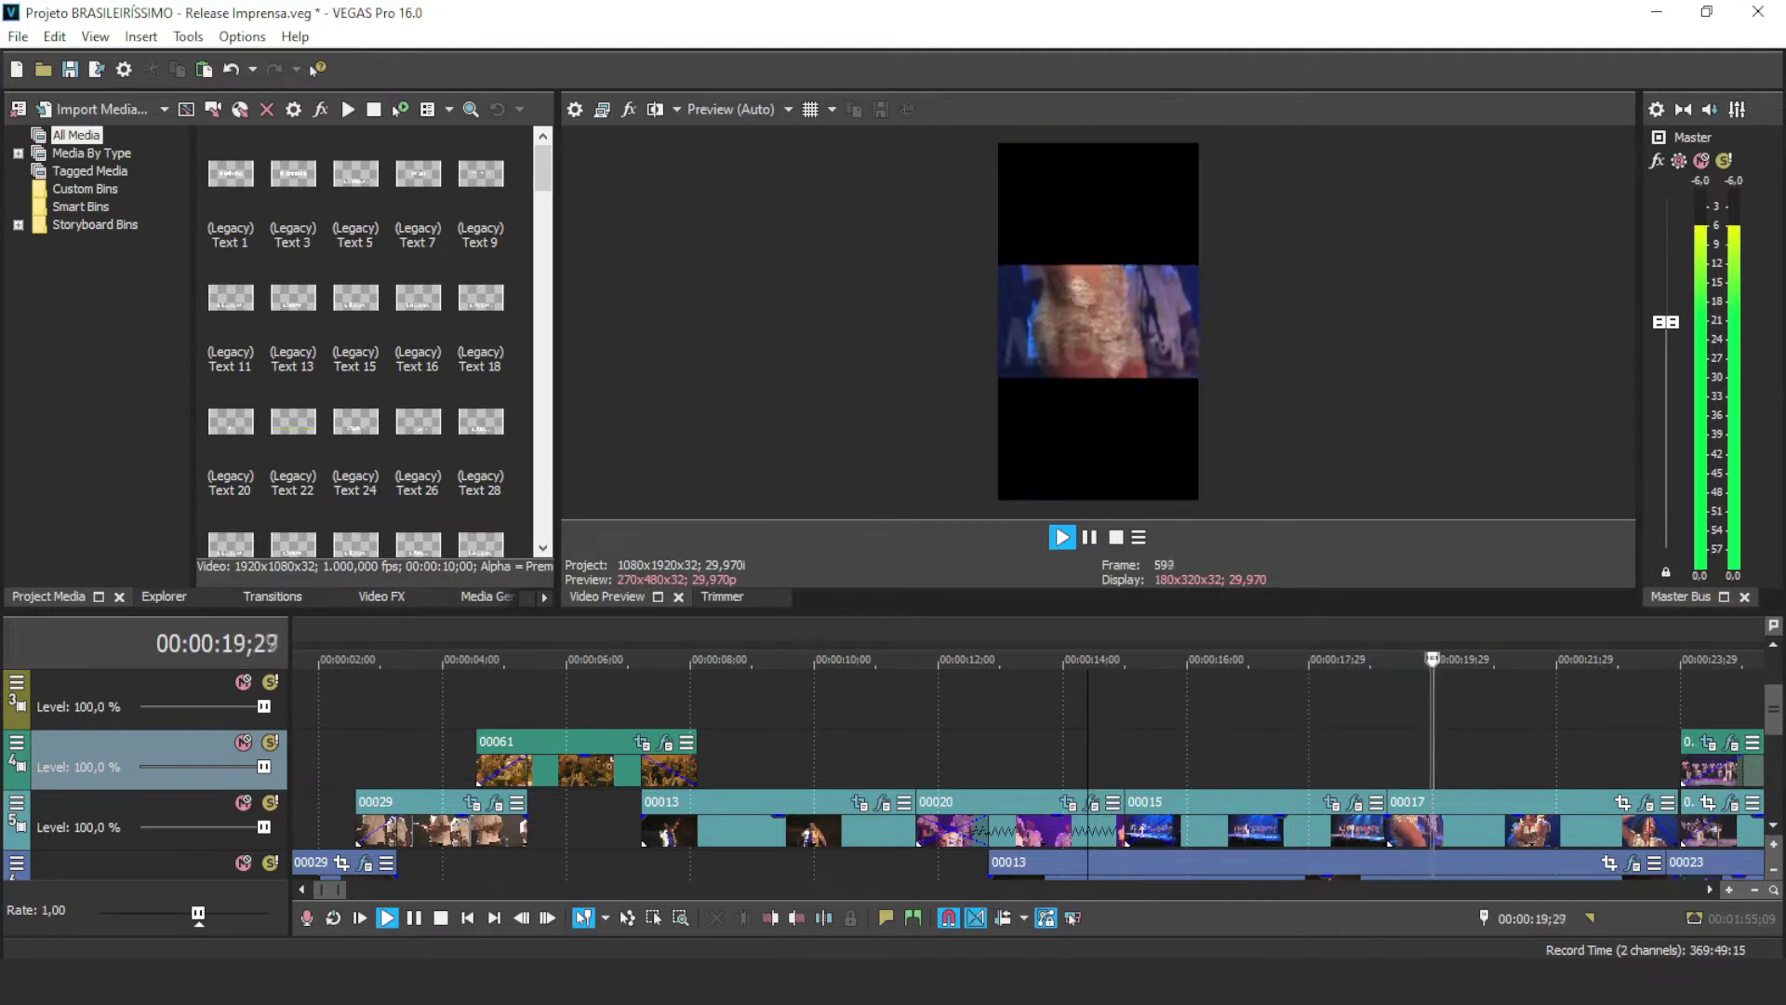
pyautogui.press('space')
# Step: Apply the STORIES preset to clip 00017 in its pan/crop editor and close the editor
pyautogui.click(1387, 763)
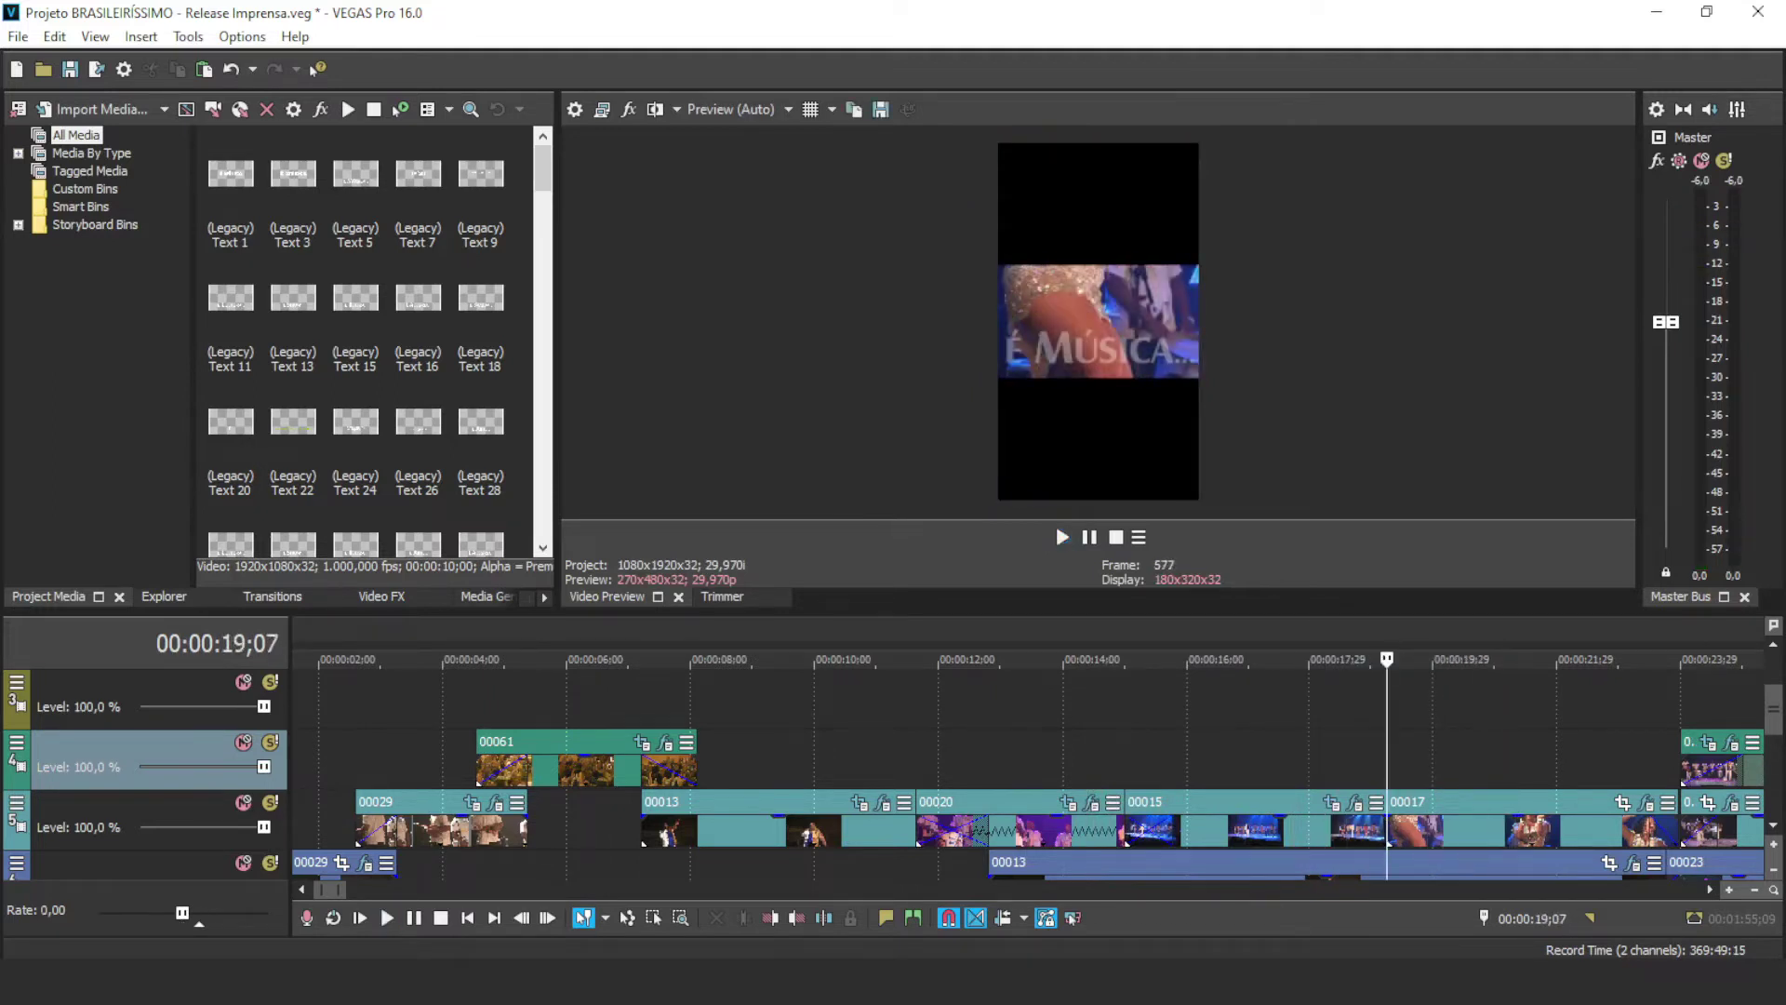
pyautogui.click(1622, 801)
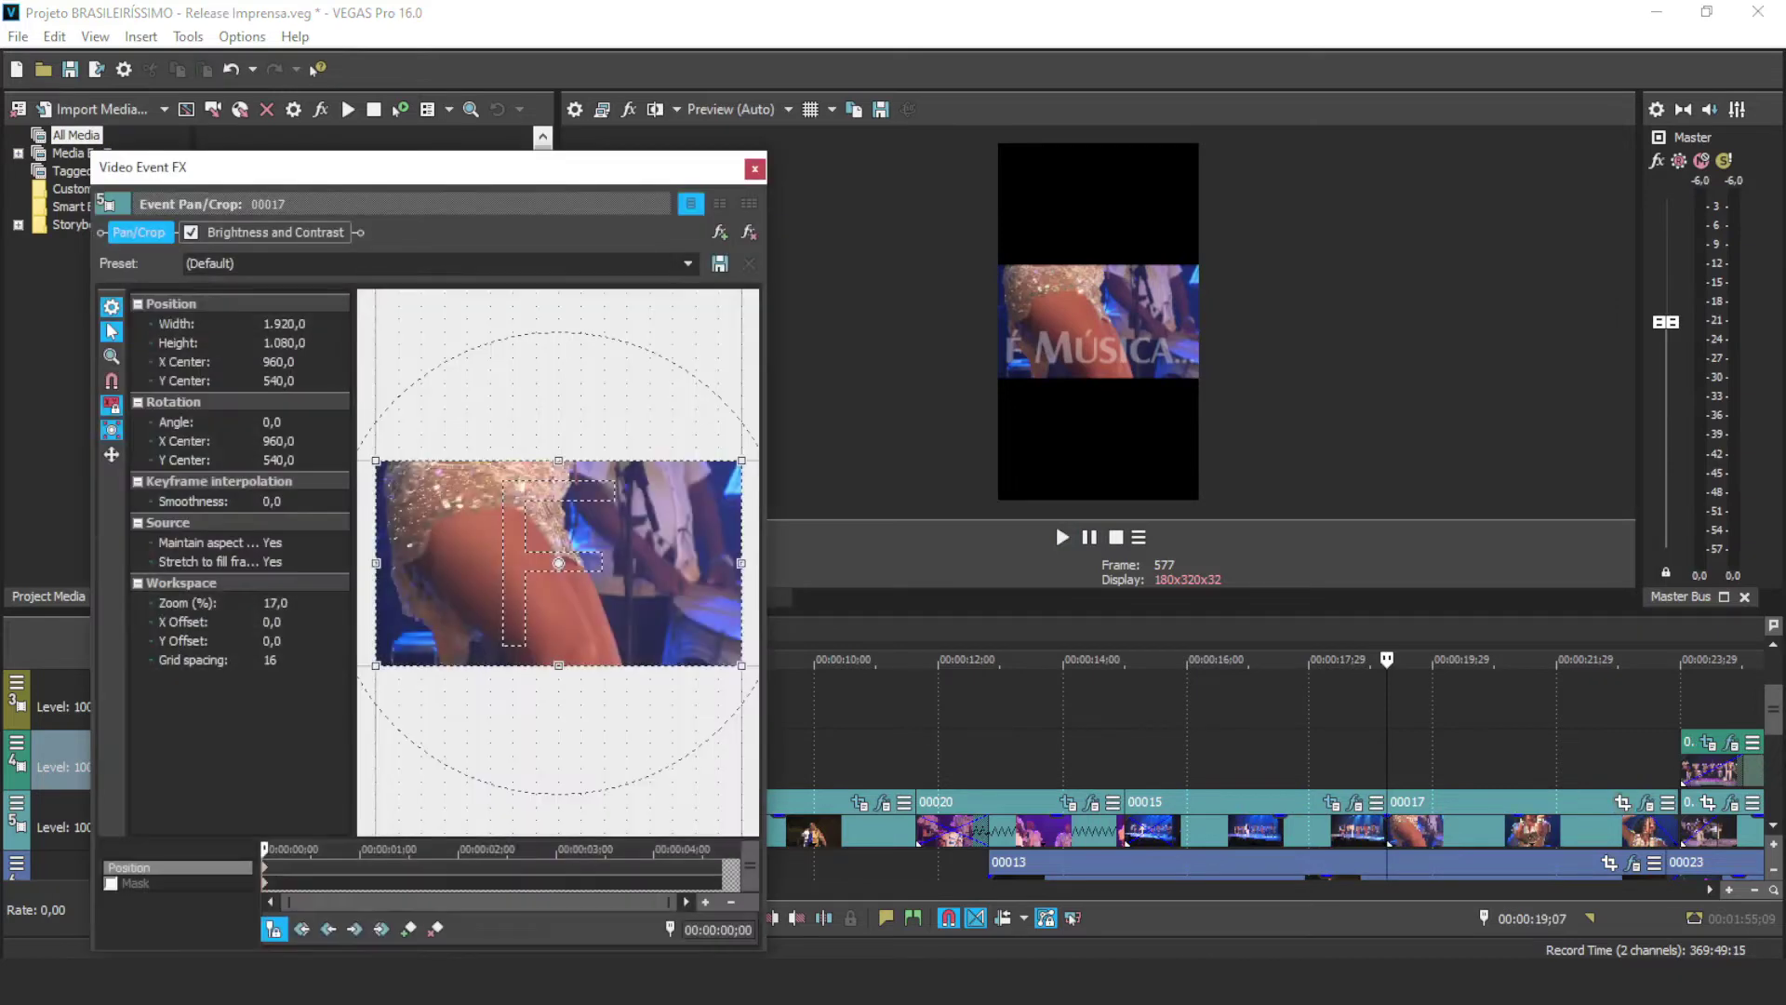
pyautogui.click(688, 263)
pyautogui.click(437, 359)
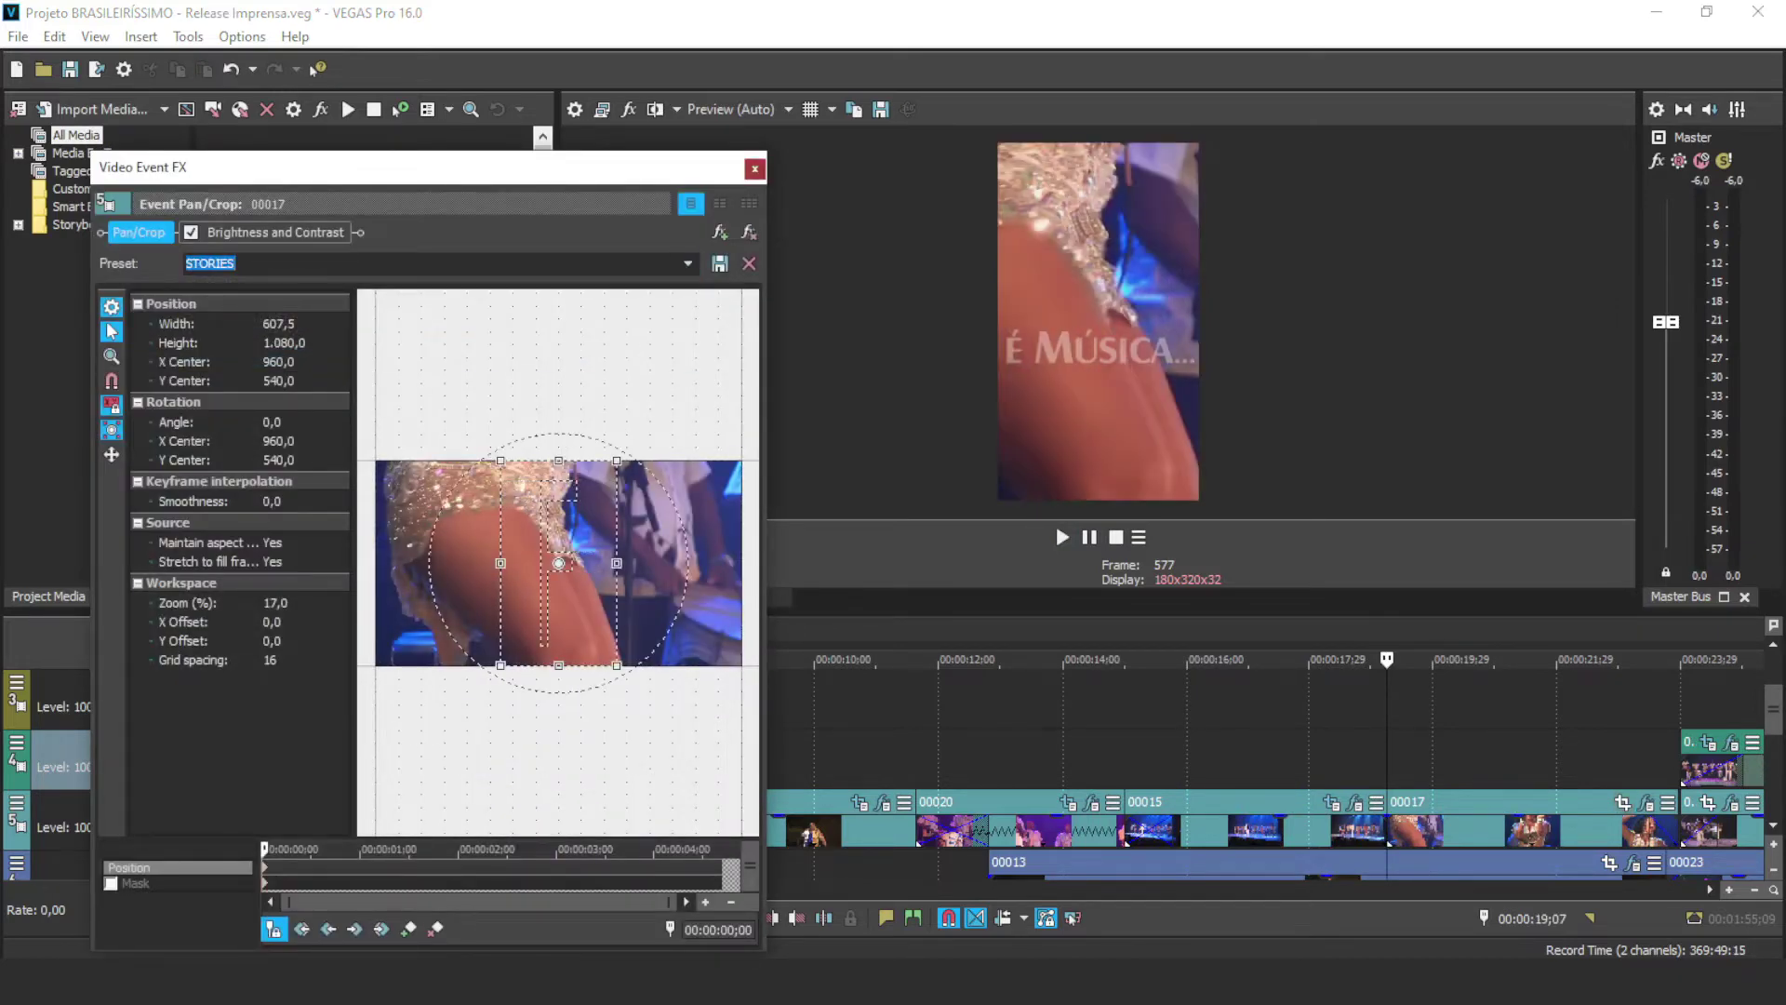
pyautogui.click(754, 168)
# Step: Play back the timeline from 00:00:18;24 to check the framing of clip 00017
pyautogui.click(1360, 766)
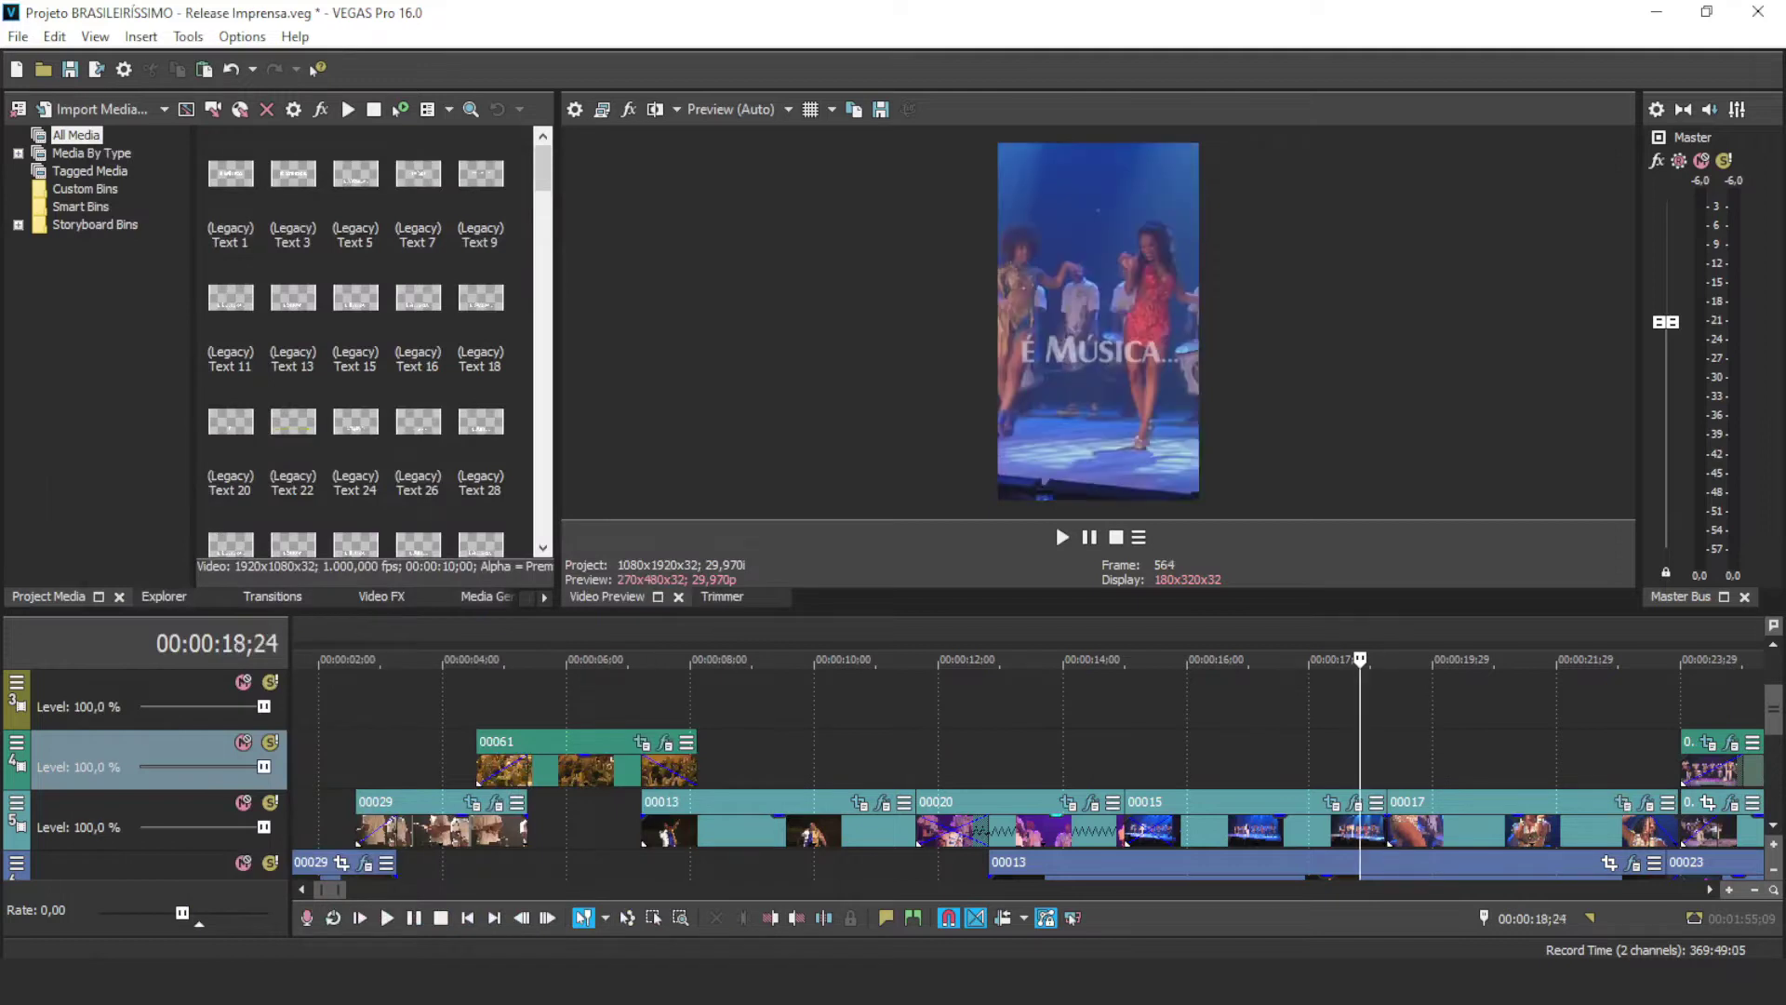
pyautogui.press('space')
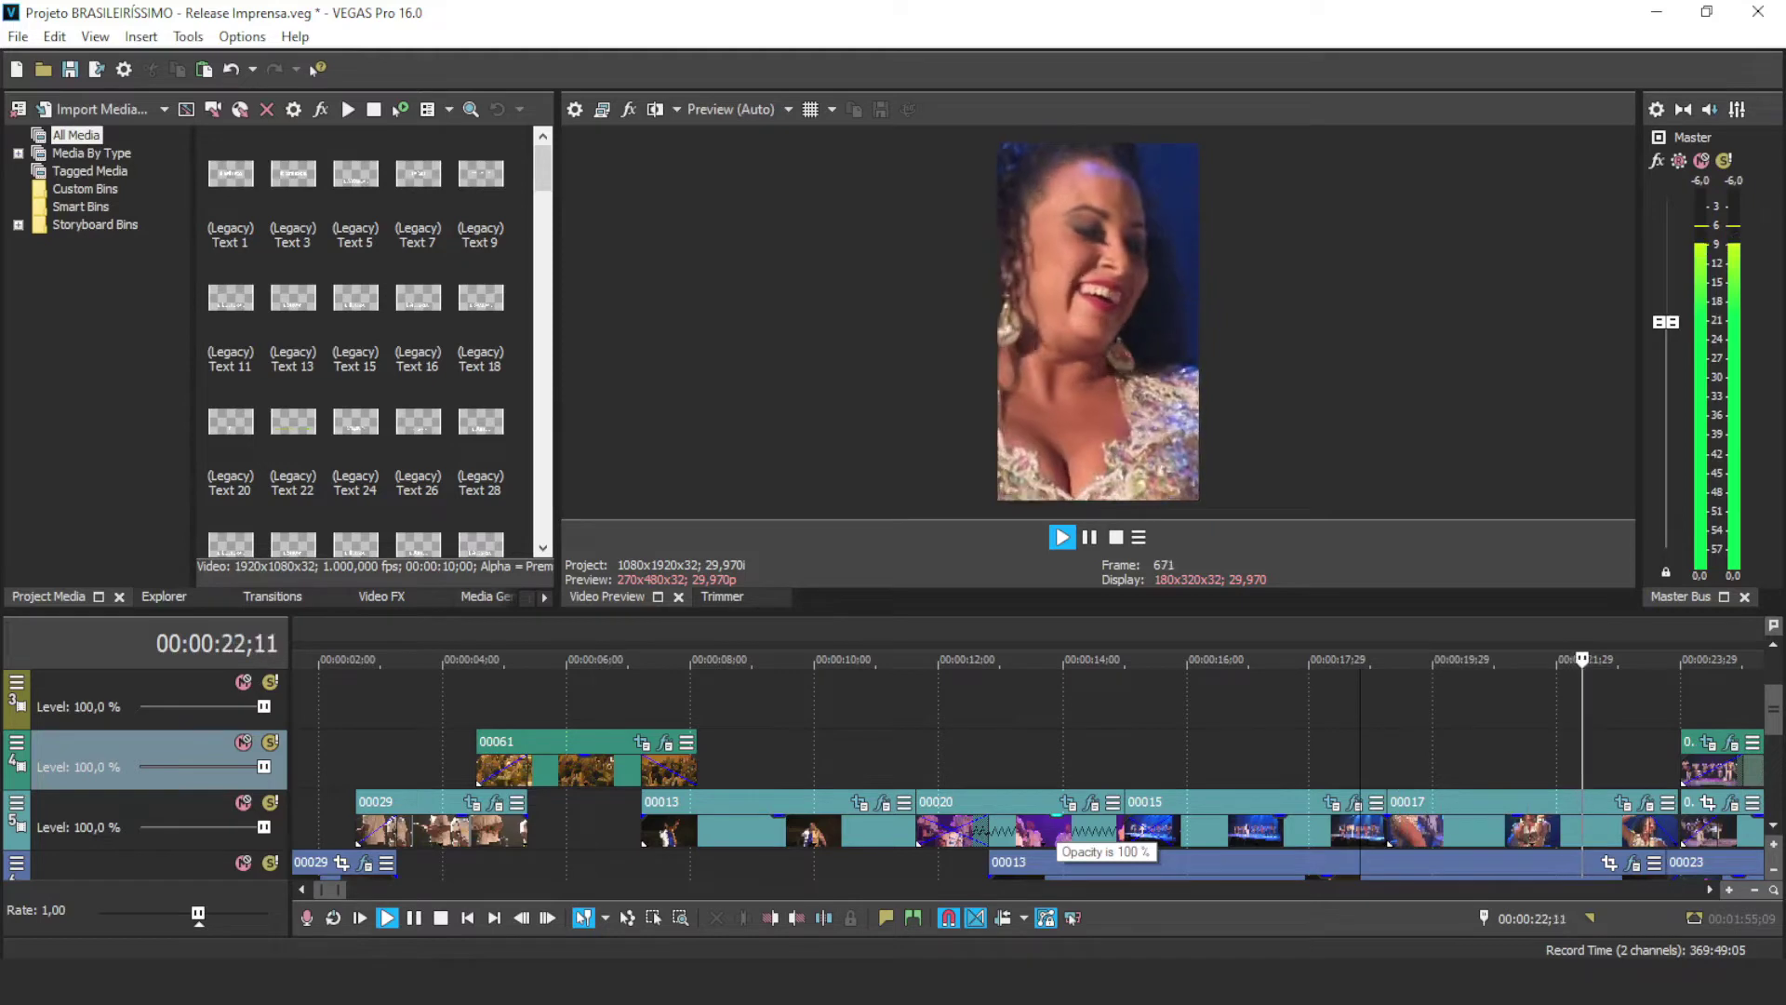
pyautogui.press('space')
pyautogui.press('space')
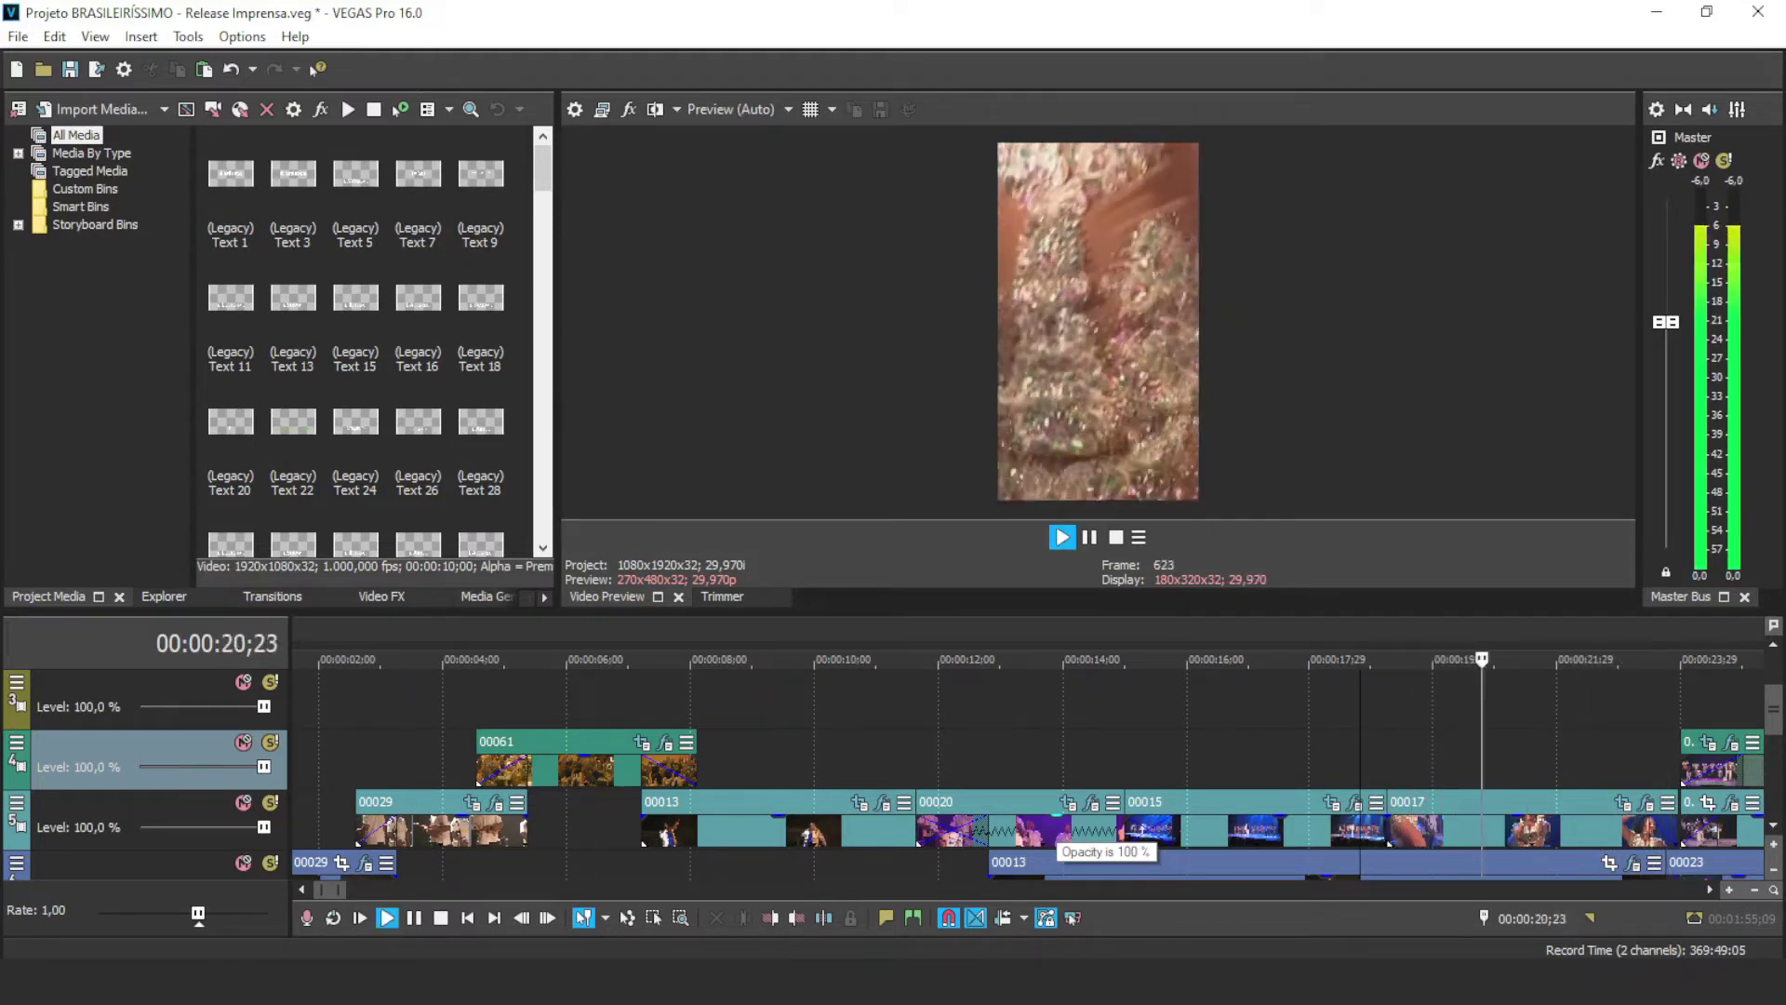
pyautogui.press('space')
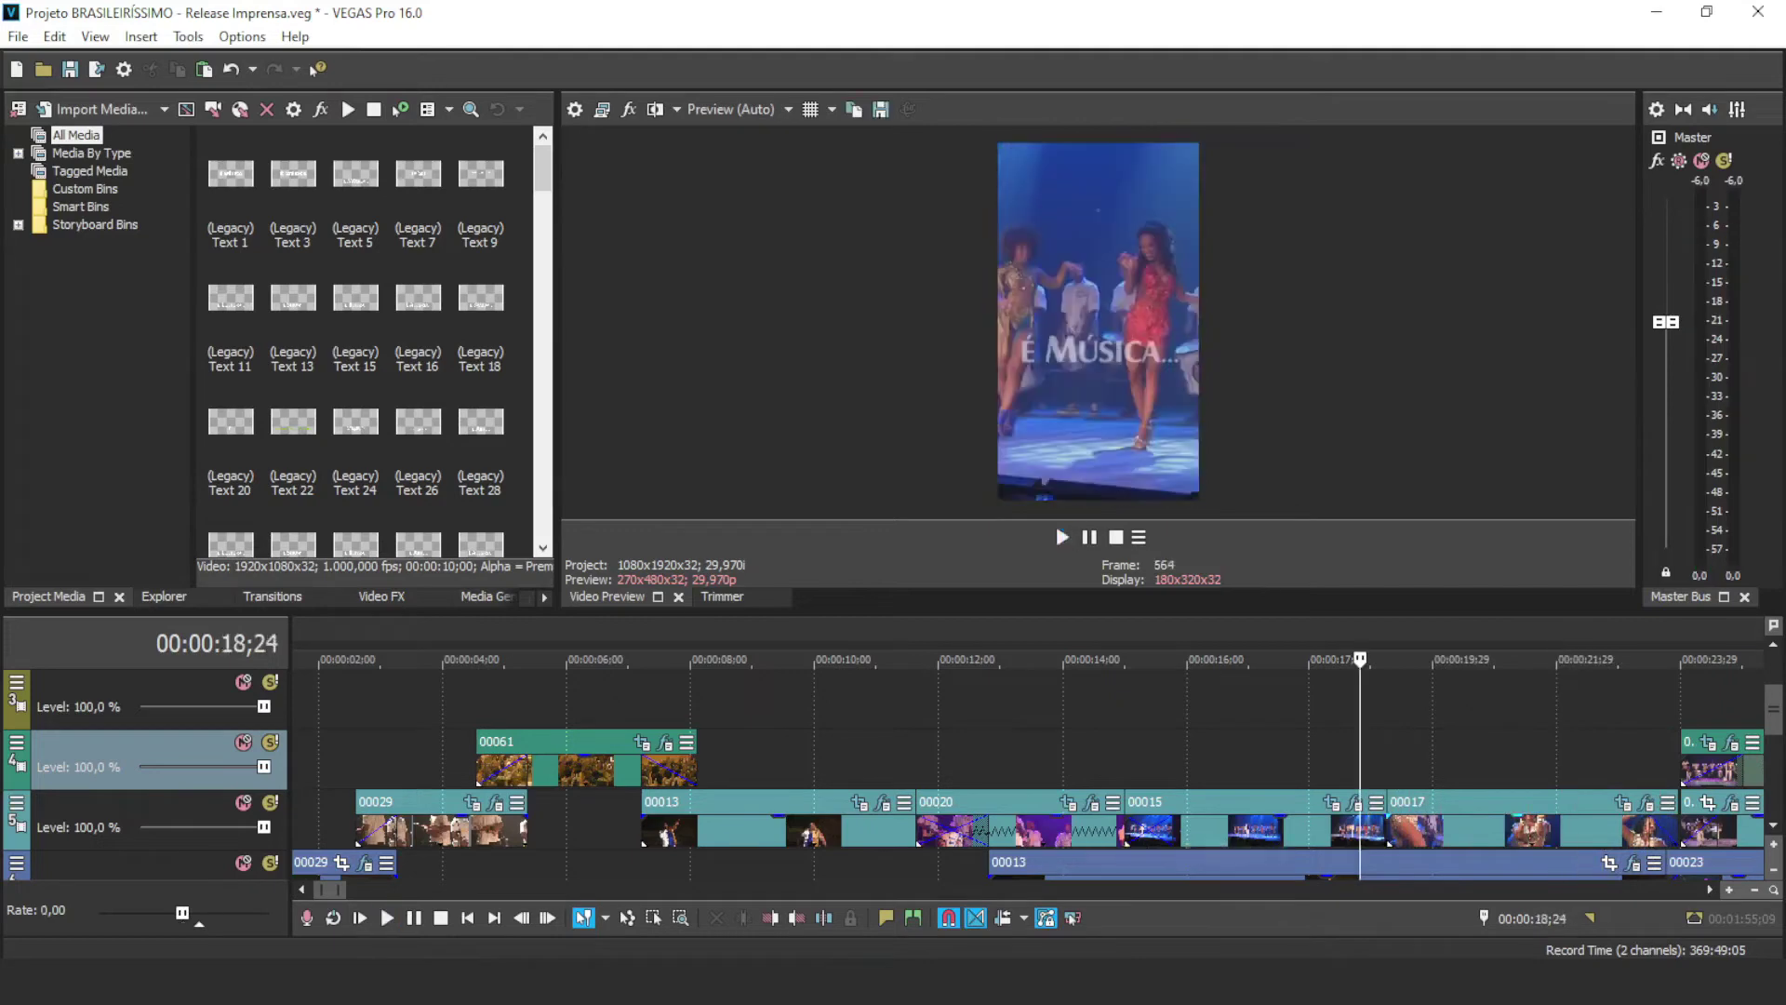
# Step: Reopen clip 00017's pan/crop editor and nudge the crop frame at the clip's start to X Center 918,9
pyautogui.click(1390, 828)
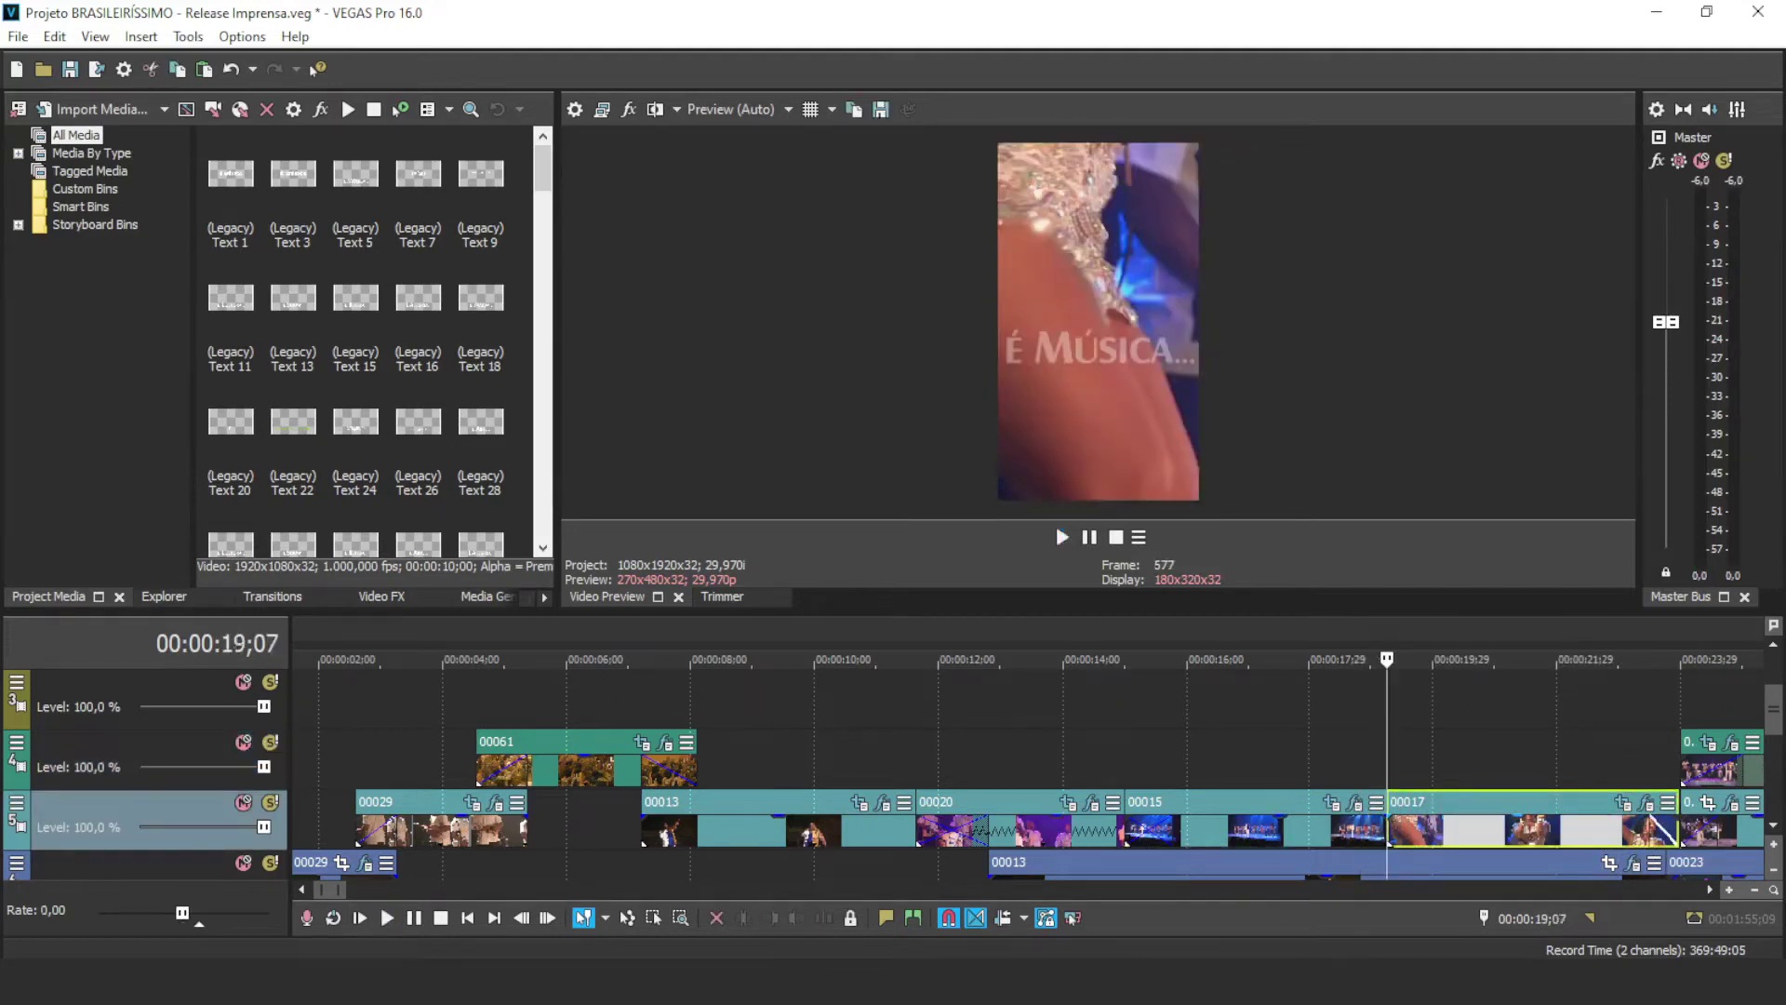
pyautogui.click(1622, 801)
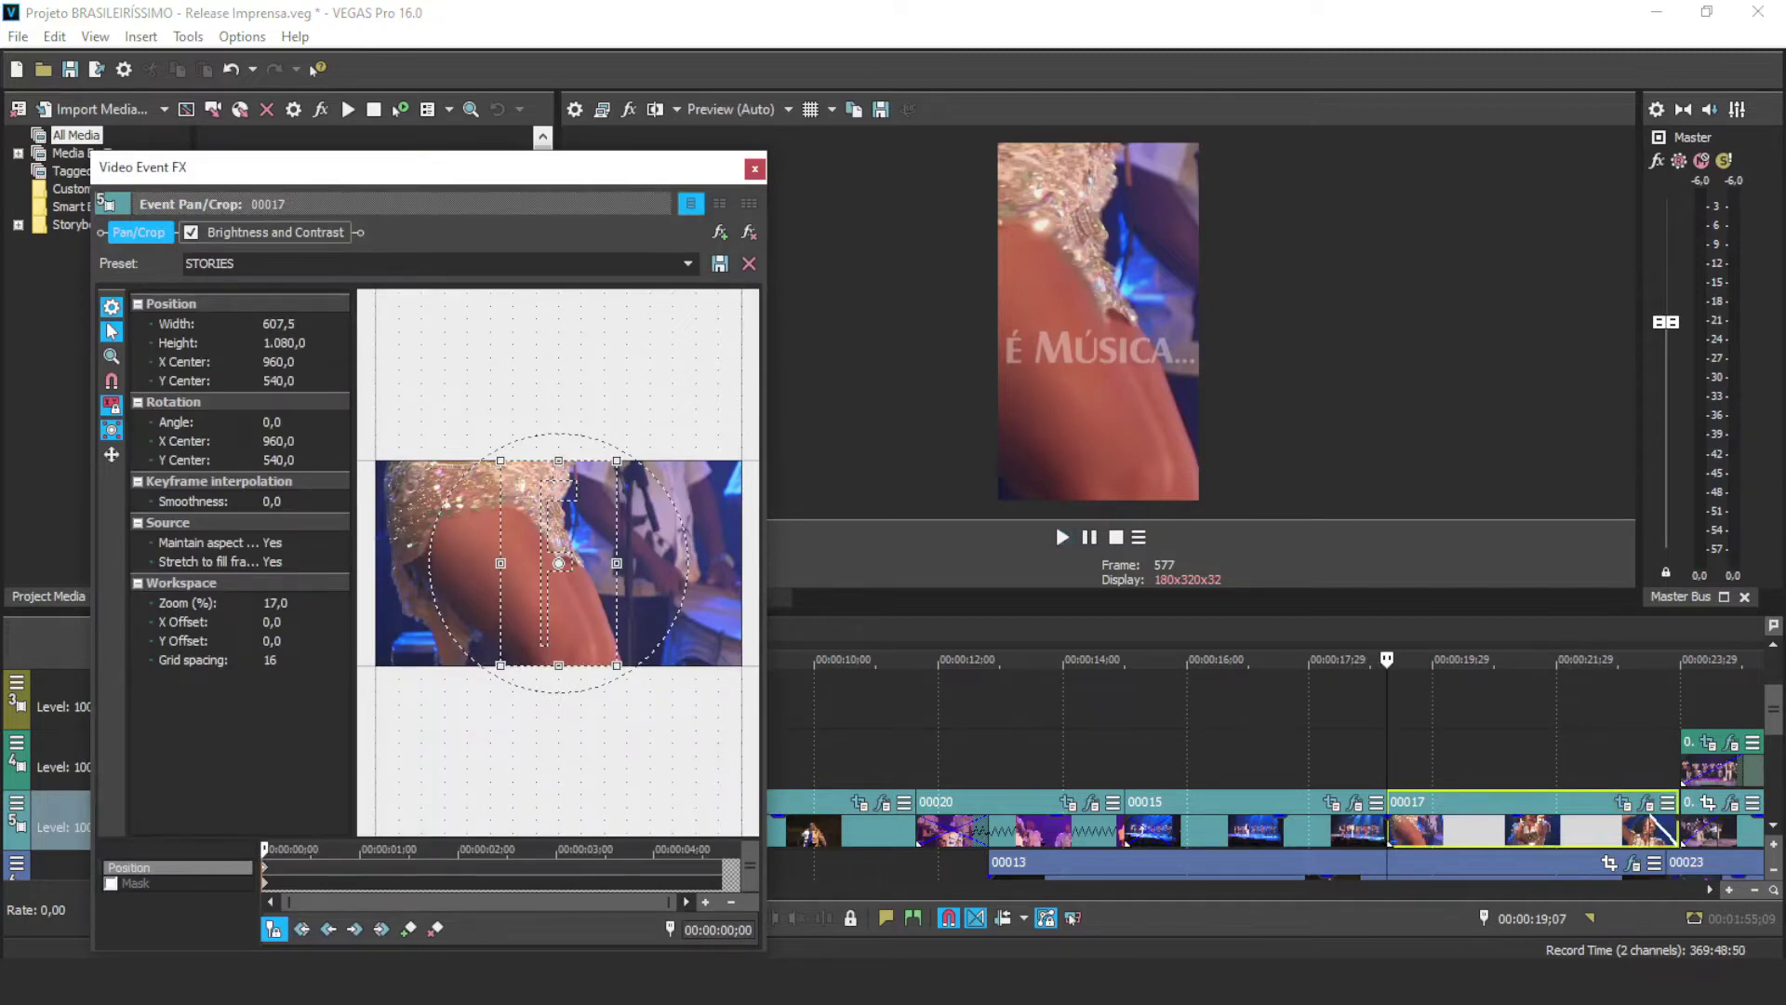
pyautogui.press('Left')
pyautogui.press('Left')
pyautogui.press('Left')
pyautogui.press('Left')
pyautogui.press('Left')
pyautogui.press('Left')
pyautogui.press('Left')
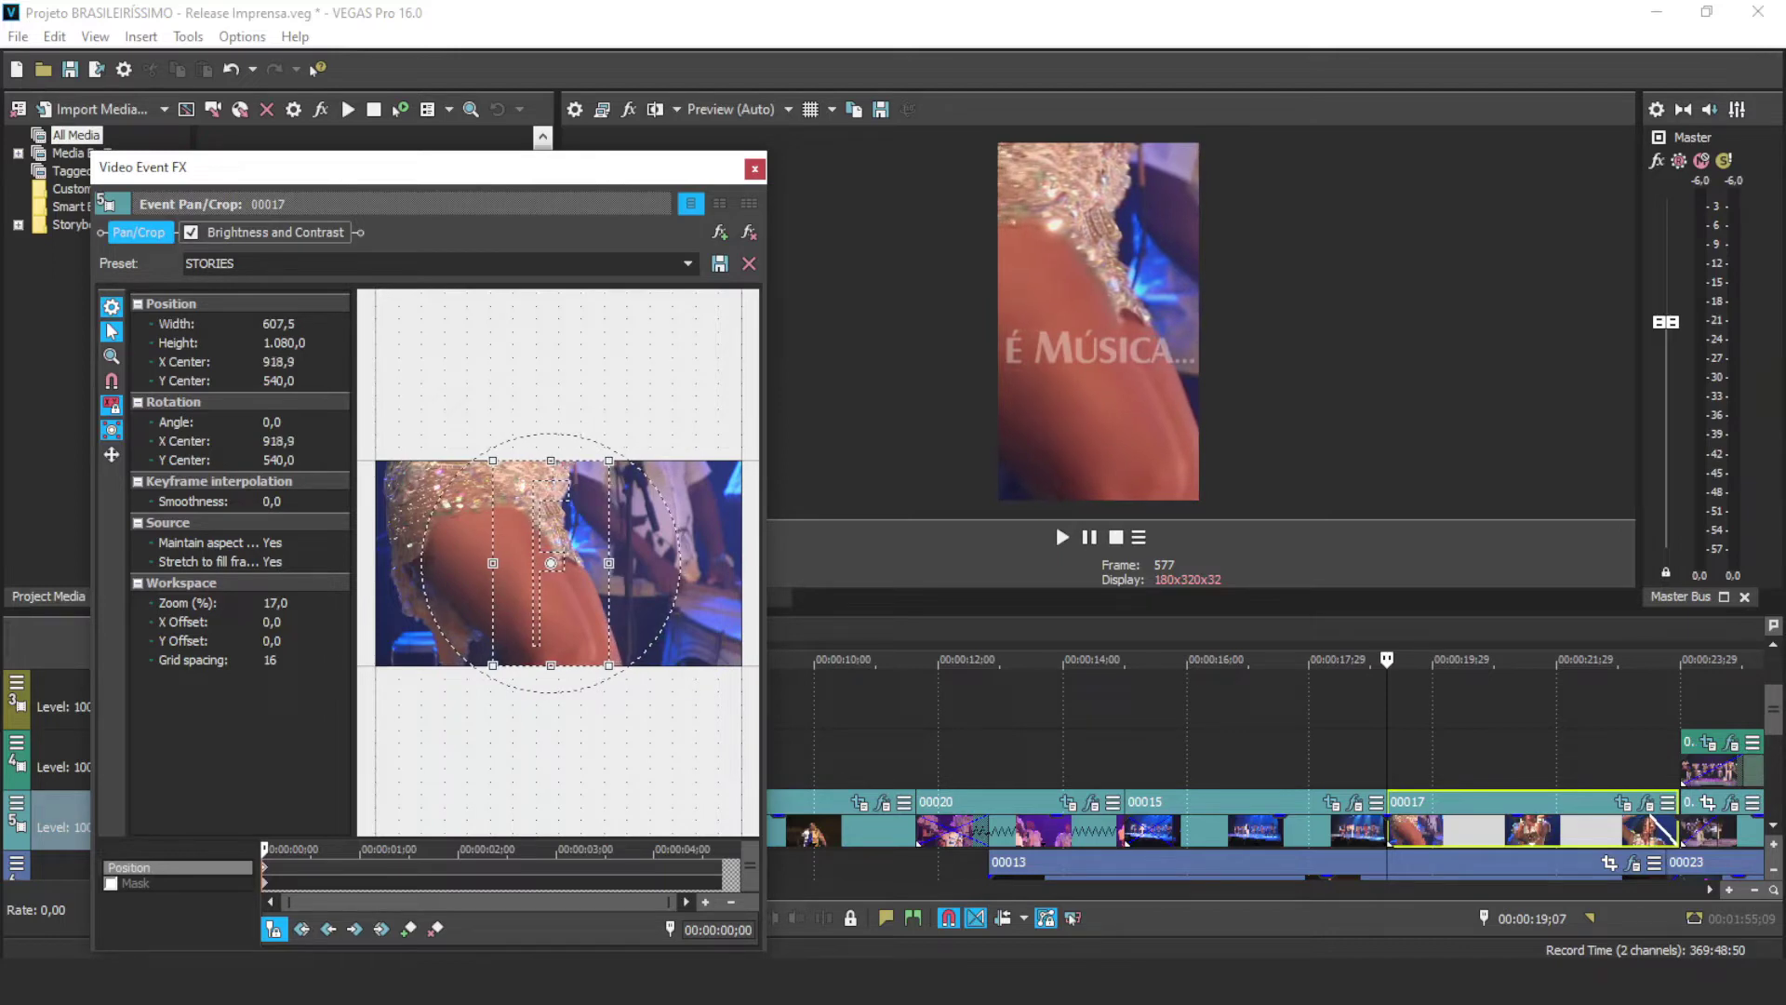
# Step: Using the frame at 00:00:03;02, shift the crop slightly right, place that keyframe at clip 00017's end and check the frames in between
pyautogui.click(562, 848)
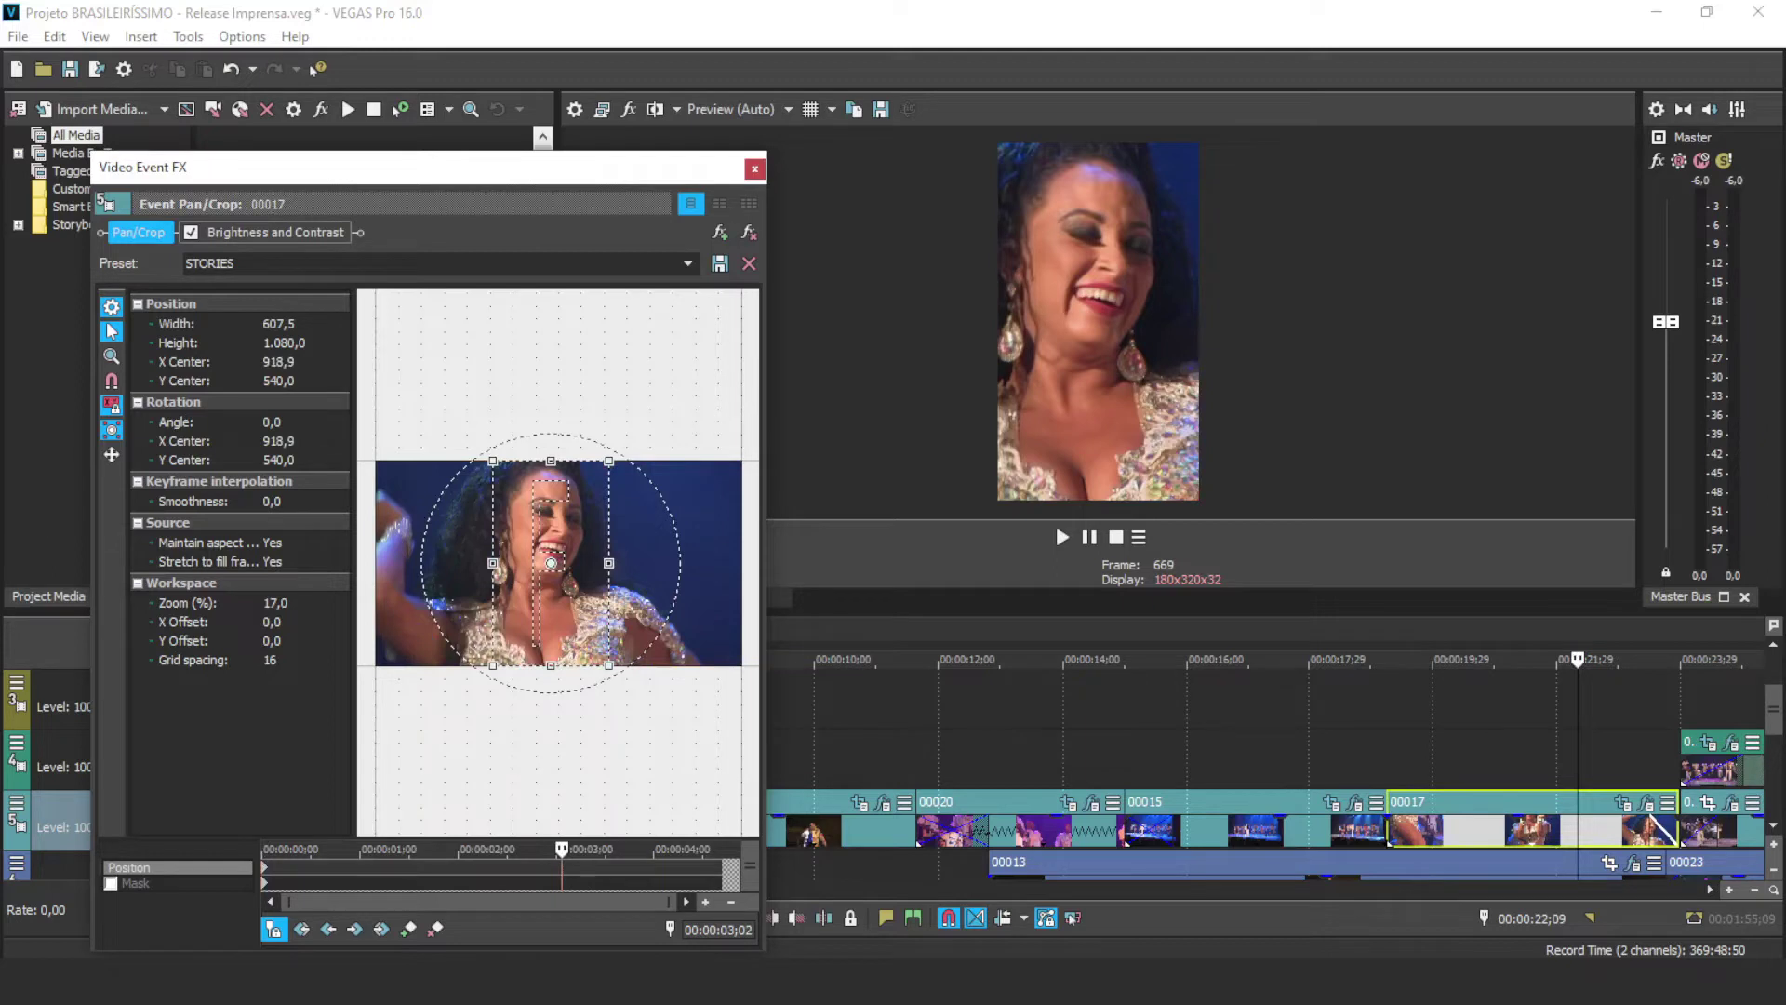
pyautogui.moveTo(551, 562); pyautogui.dragTo(559, 563)
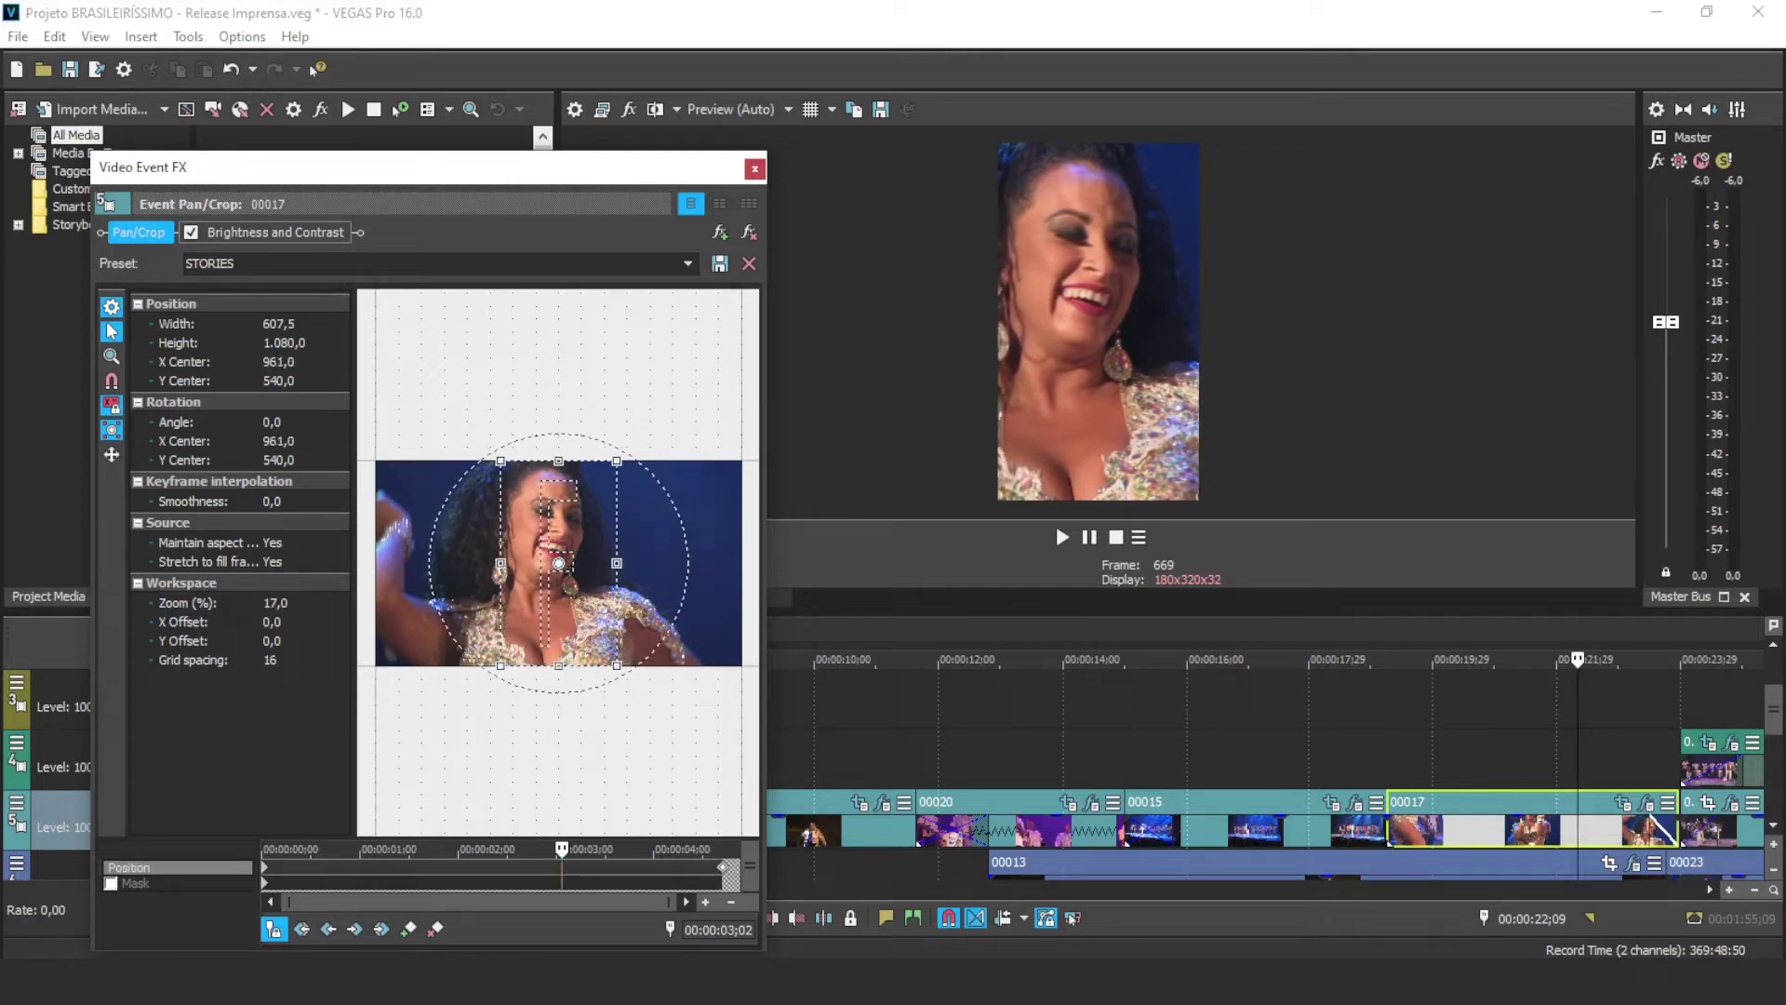
pyautogui.moveTo(561, 849); pyautogui.dragTo(448, 848)
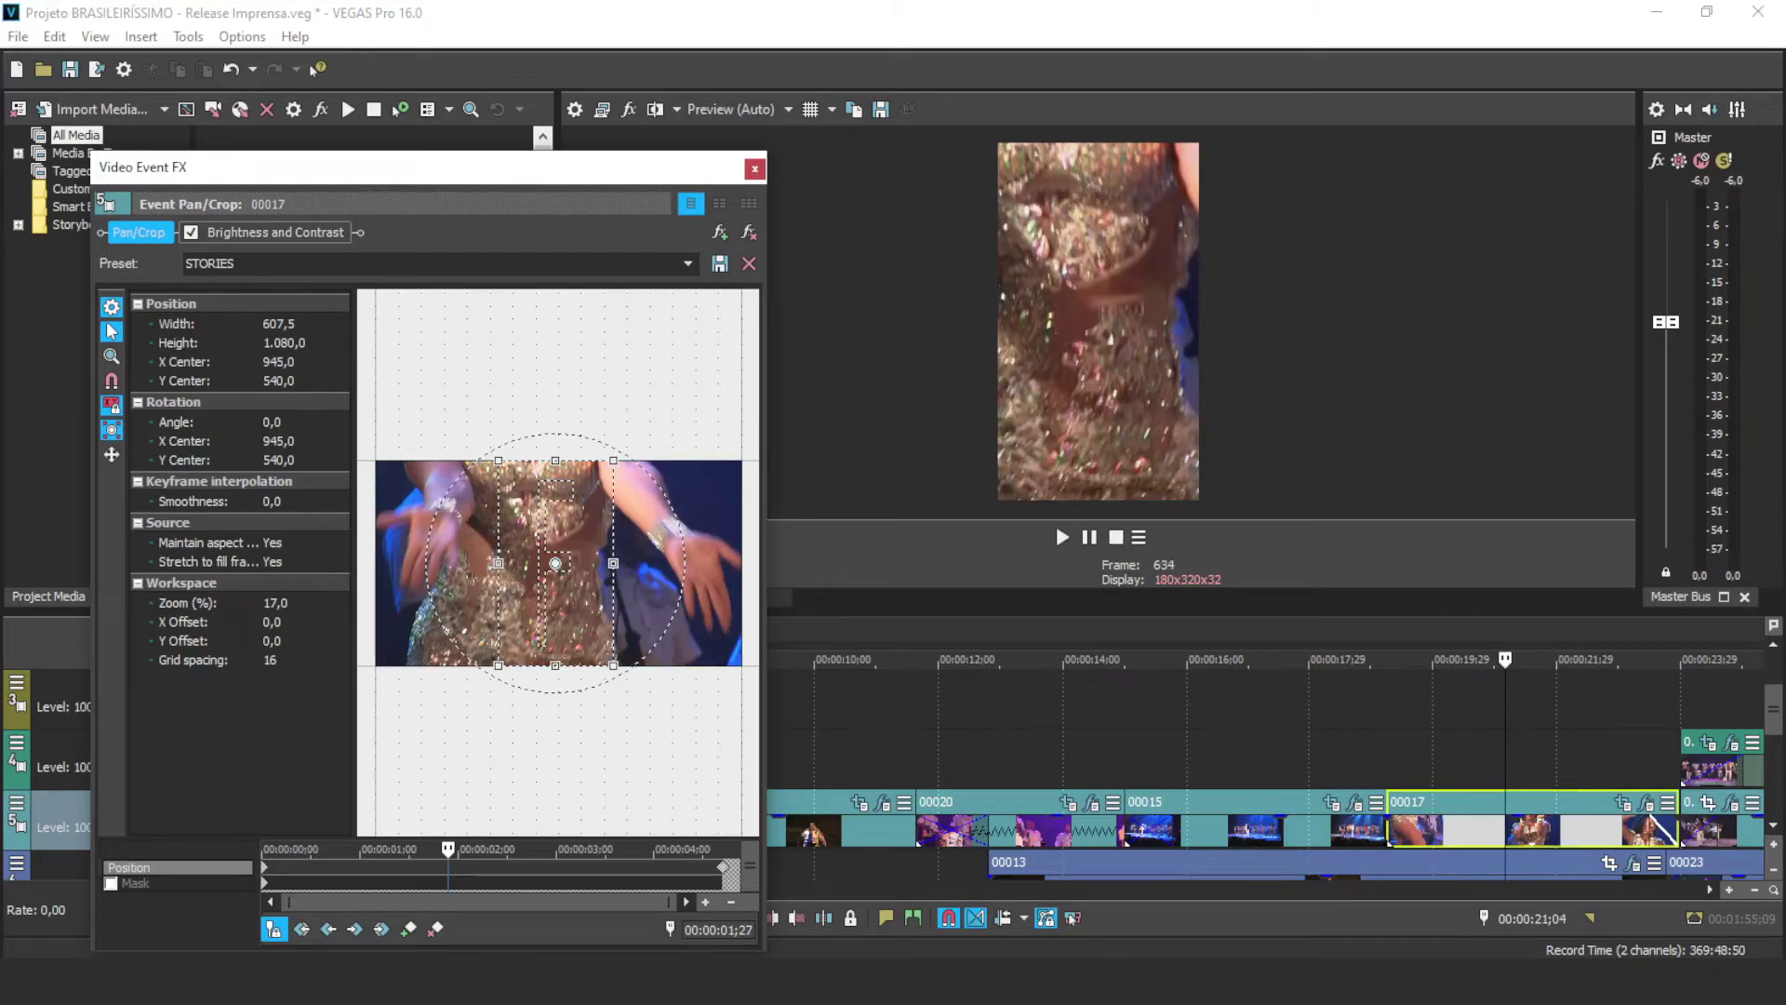
pyautogui.moveTo(555, 563); pyautogui.dragTo(553, 563)
pyautogui.click(475, 848)
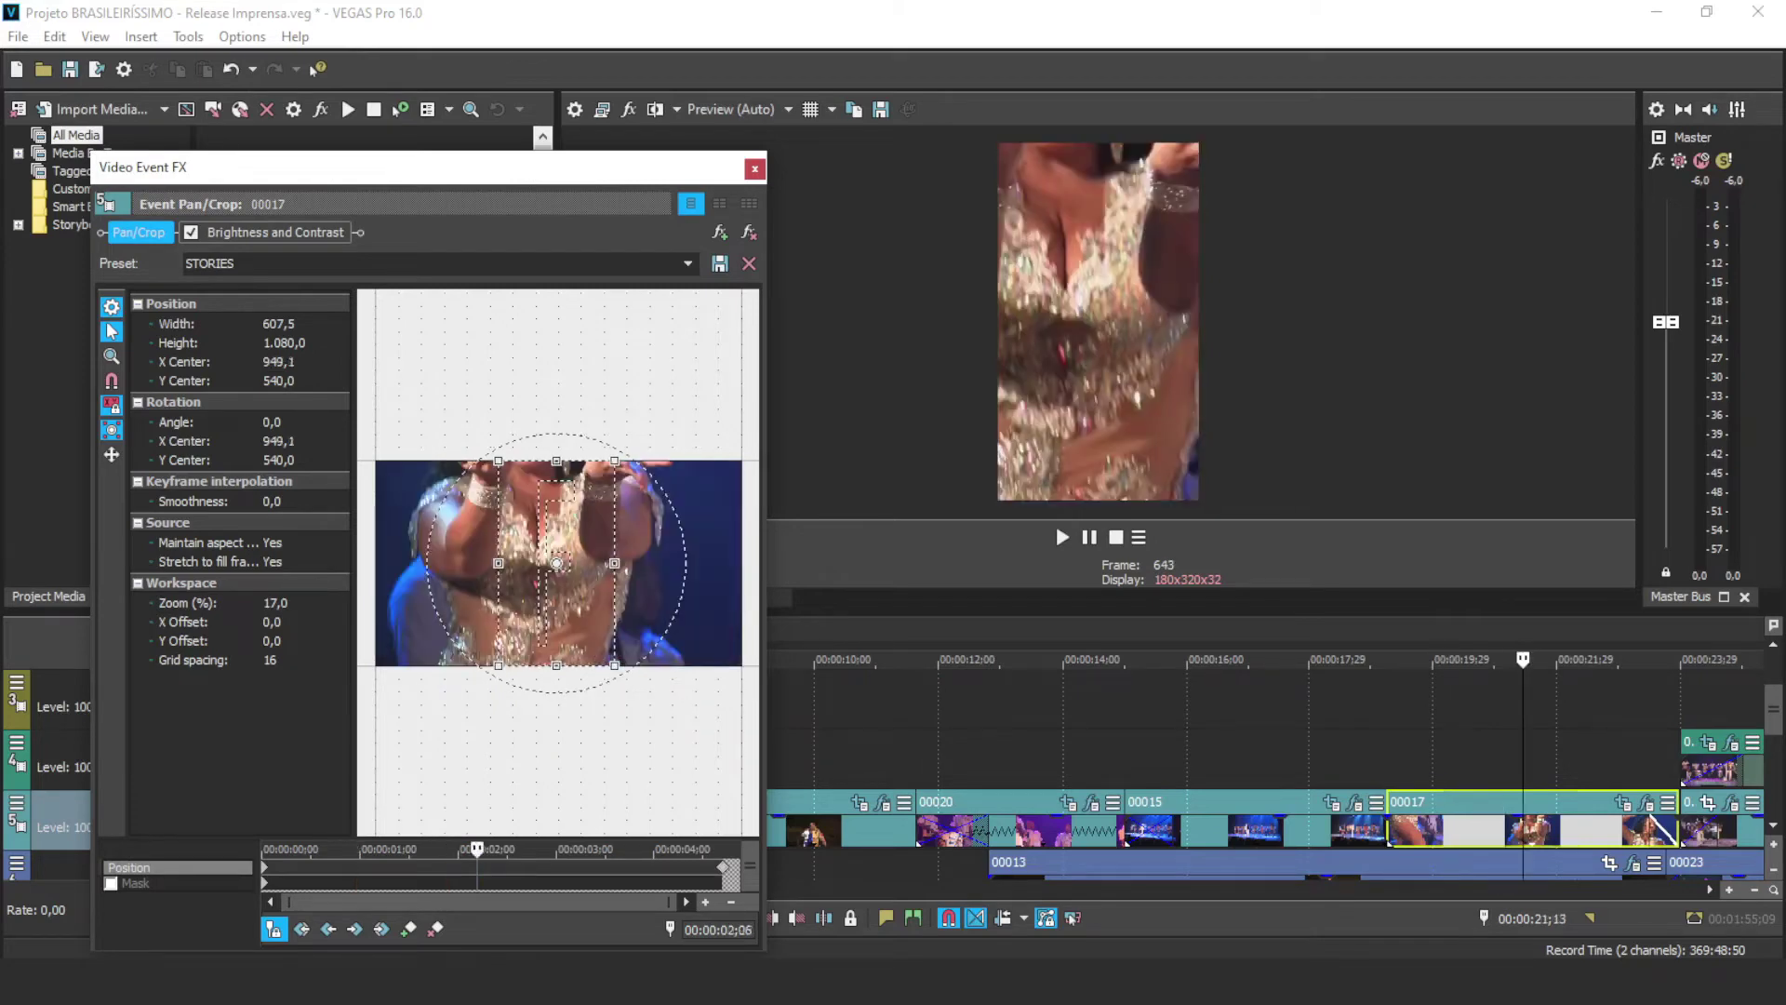
pyautogui.click(539, 848)
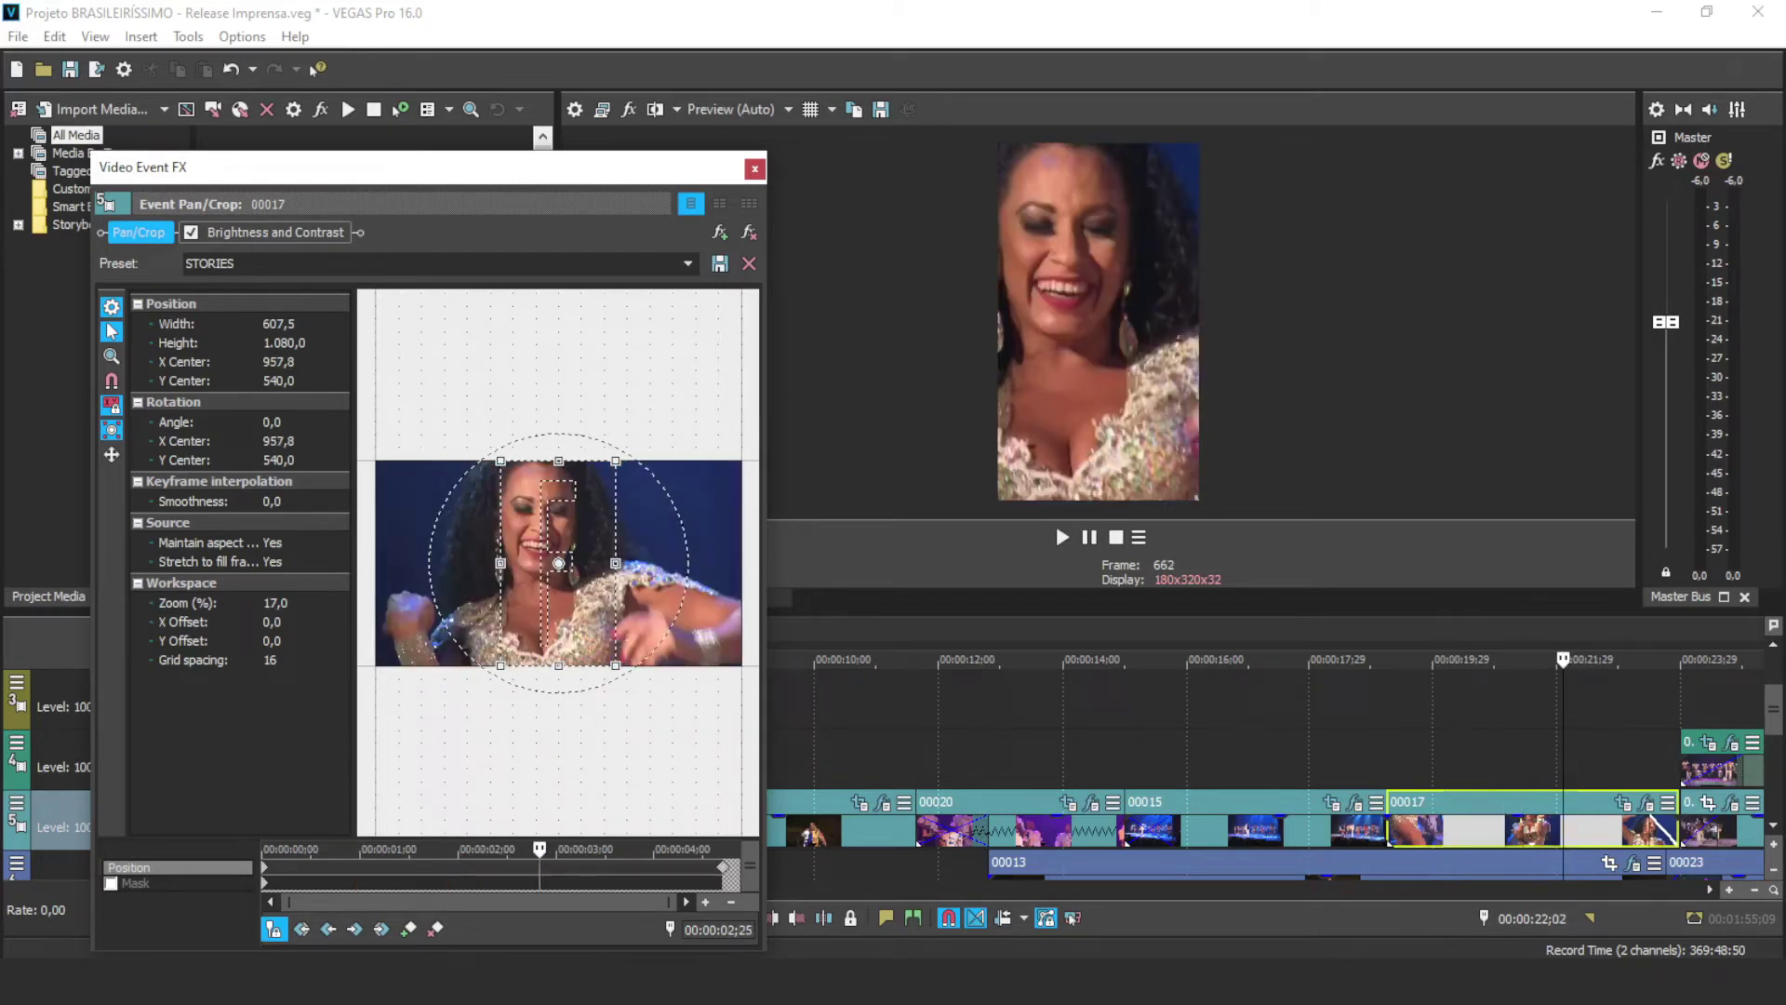
pyautogui.click(588, 849)
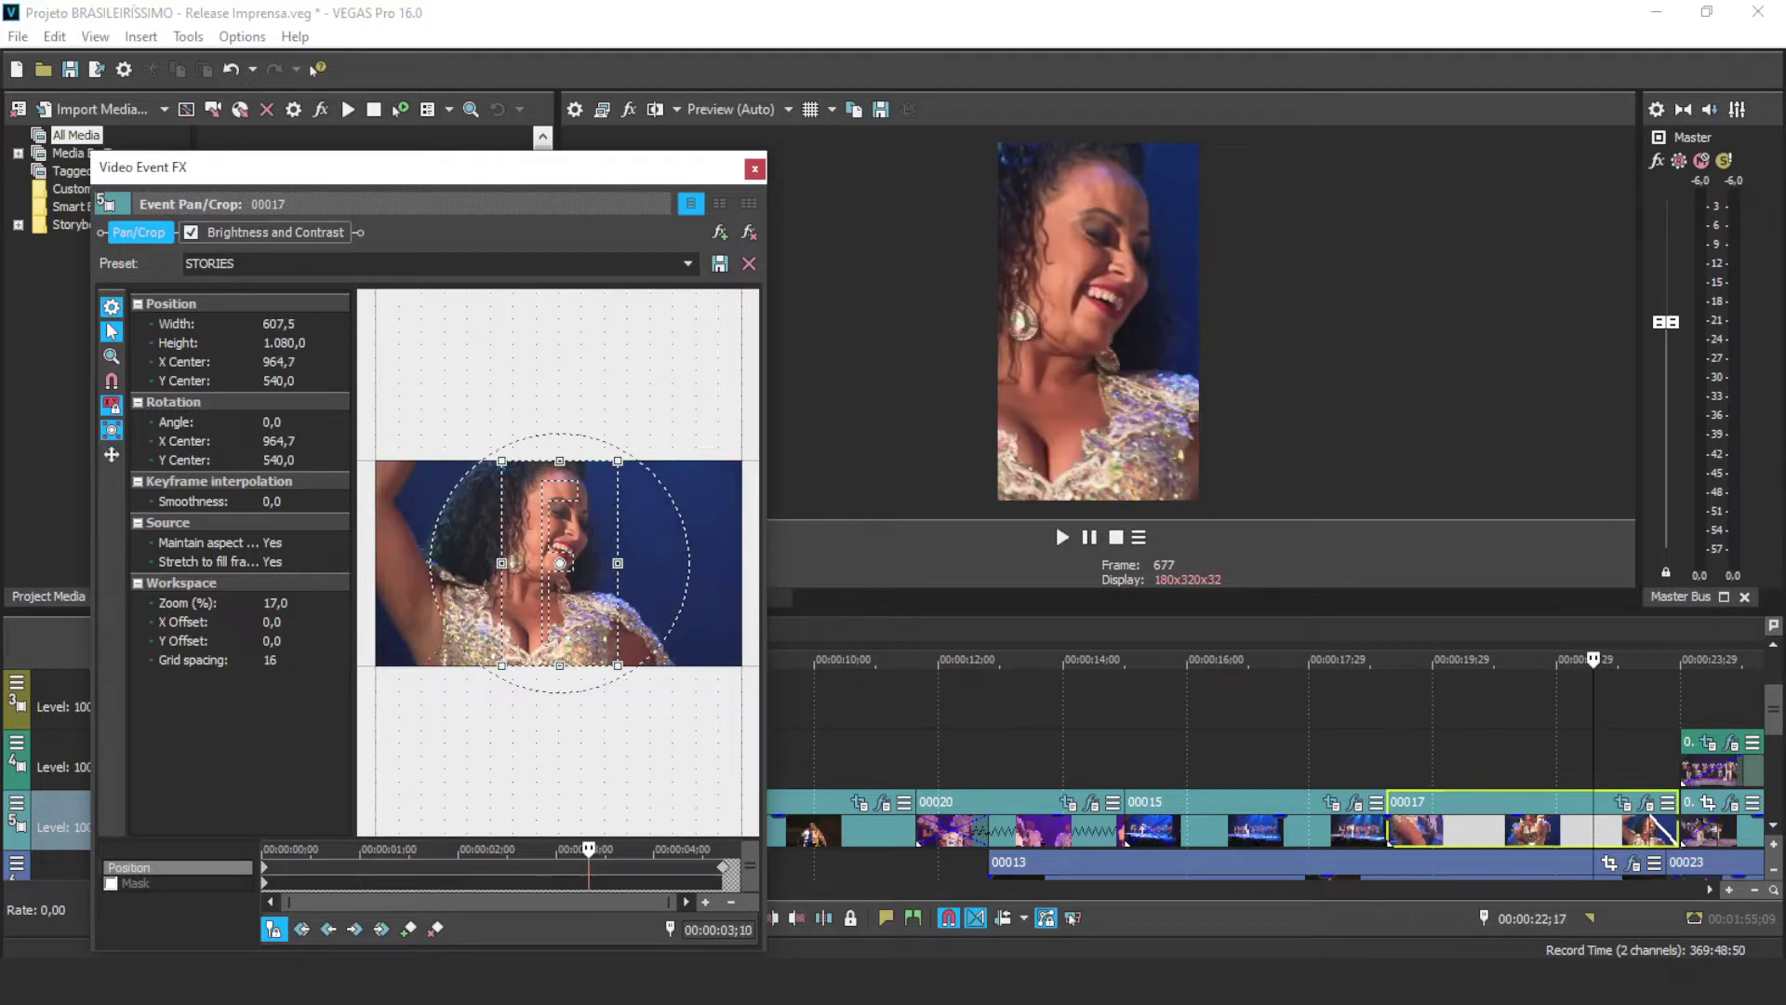
# Step: At 00:00:02;01 in clip 00017, shift the crop right to X Center 1.357,5 as a new keyframe and check the frames after it
pyautogui.click(511, 849)
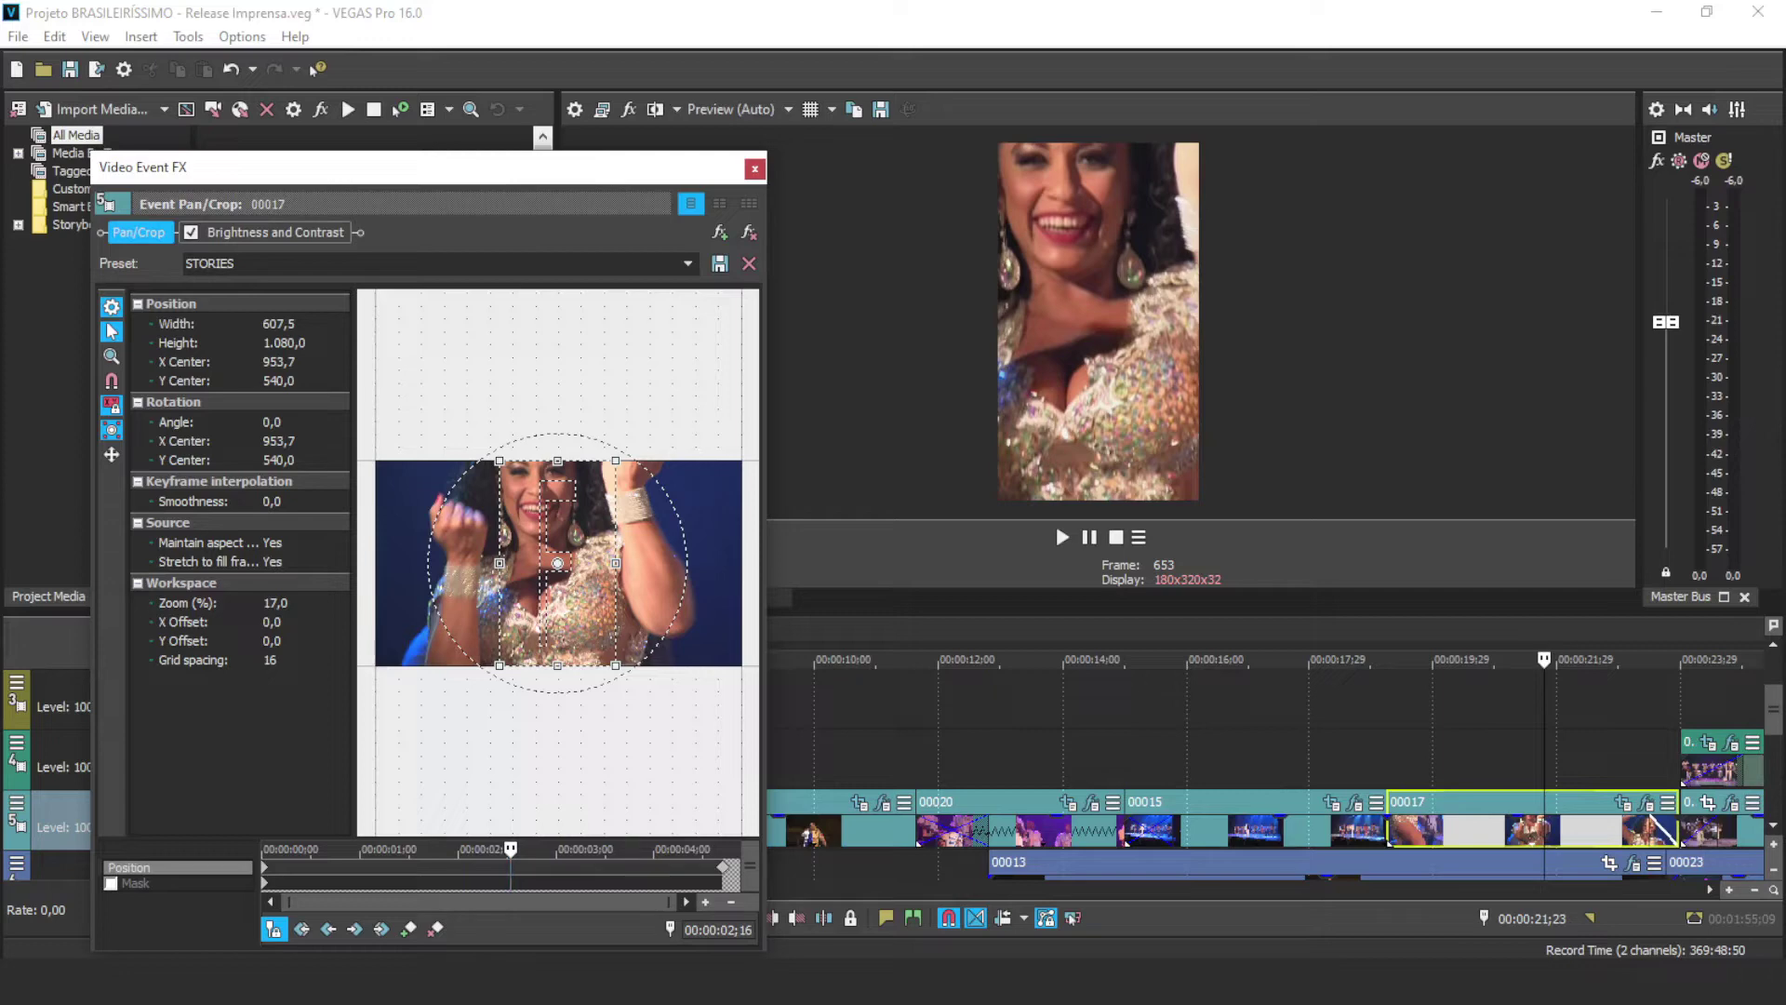
pyautogui.click(462, 849)
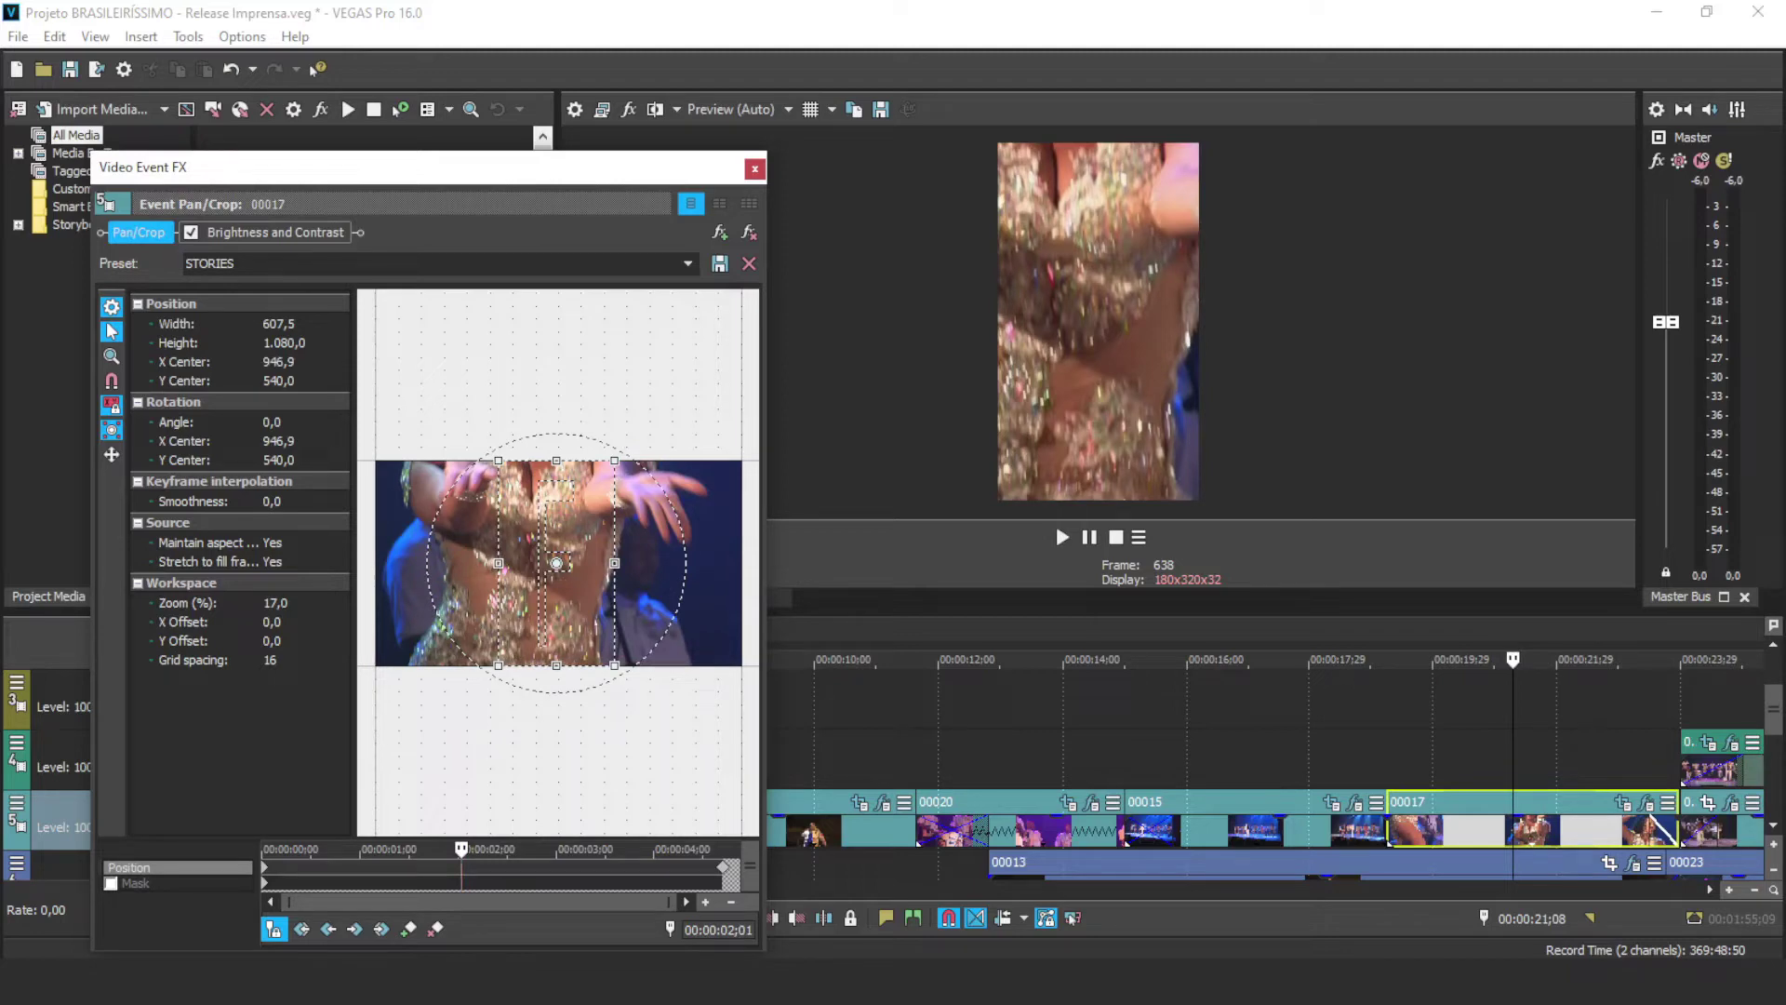
pyautogui.moveTo(556, 563); pyautogui.dragTo(634, 563)
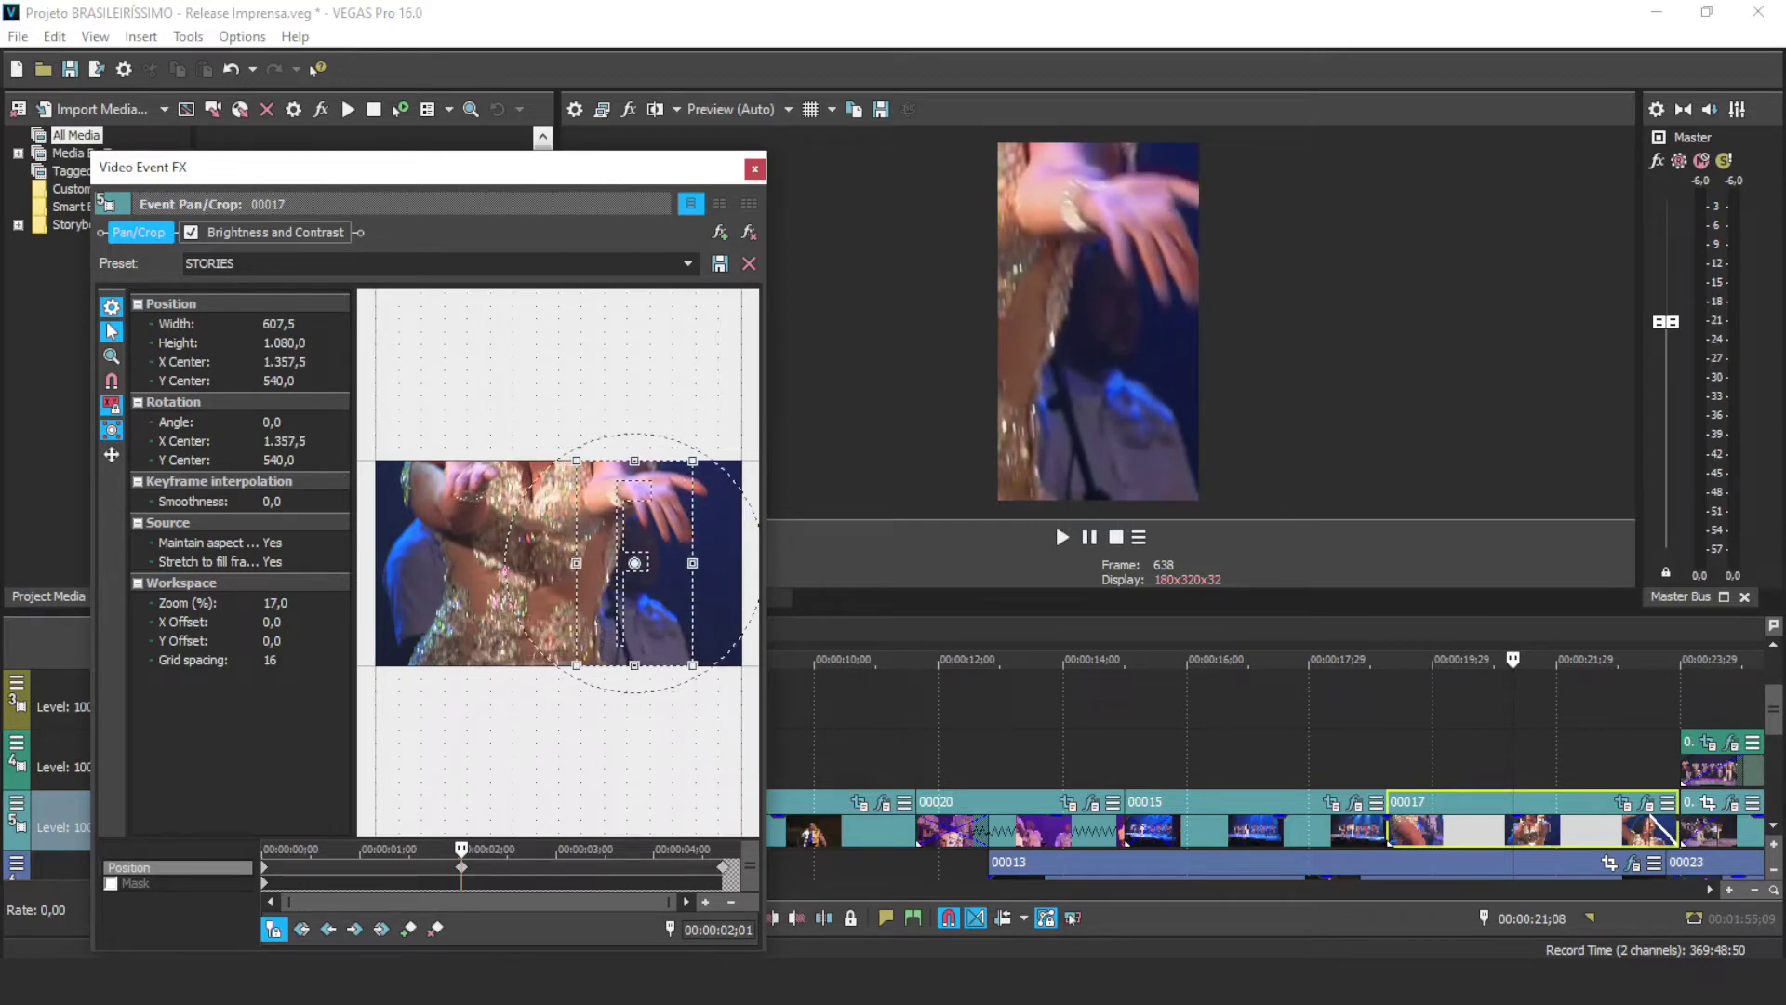
pyautogui.click(510, 850)
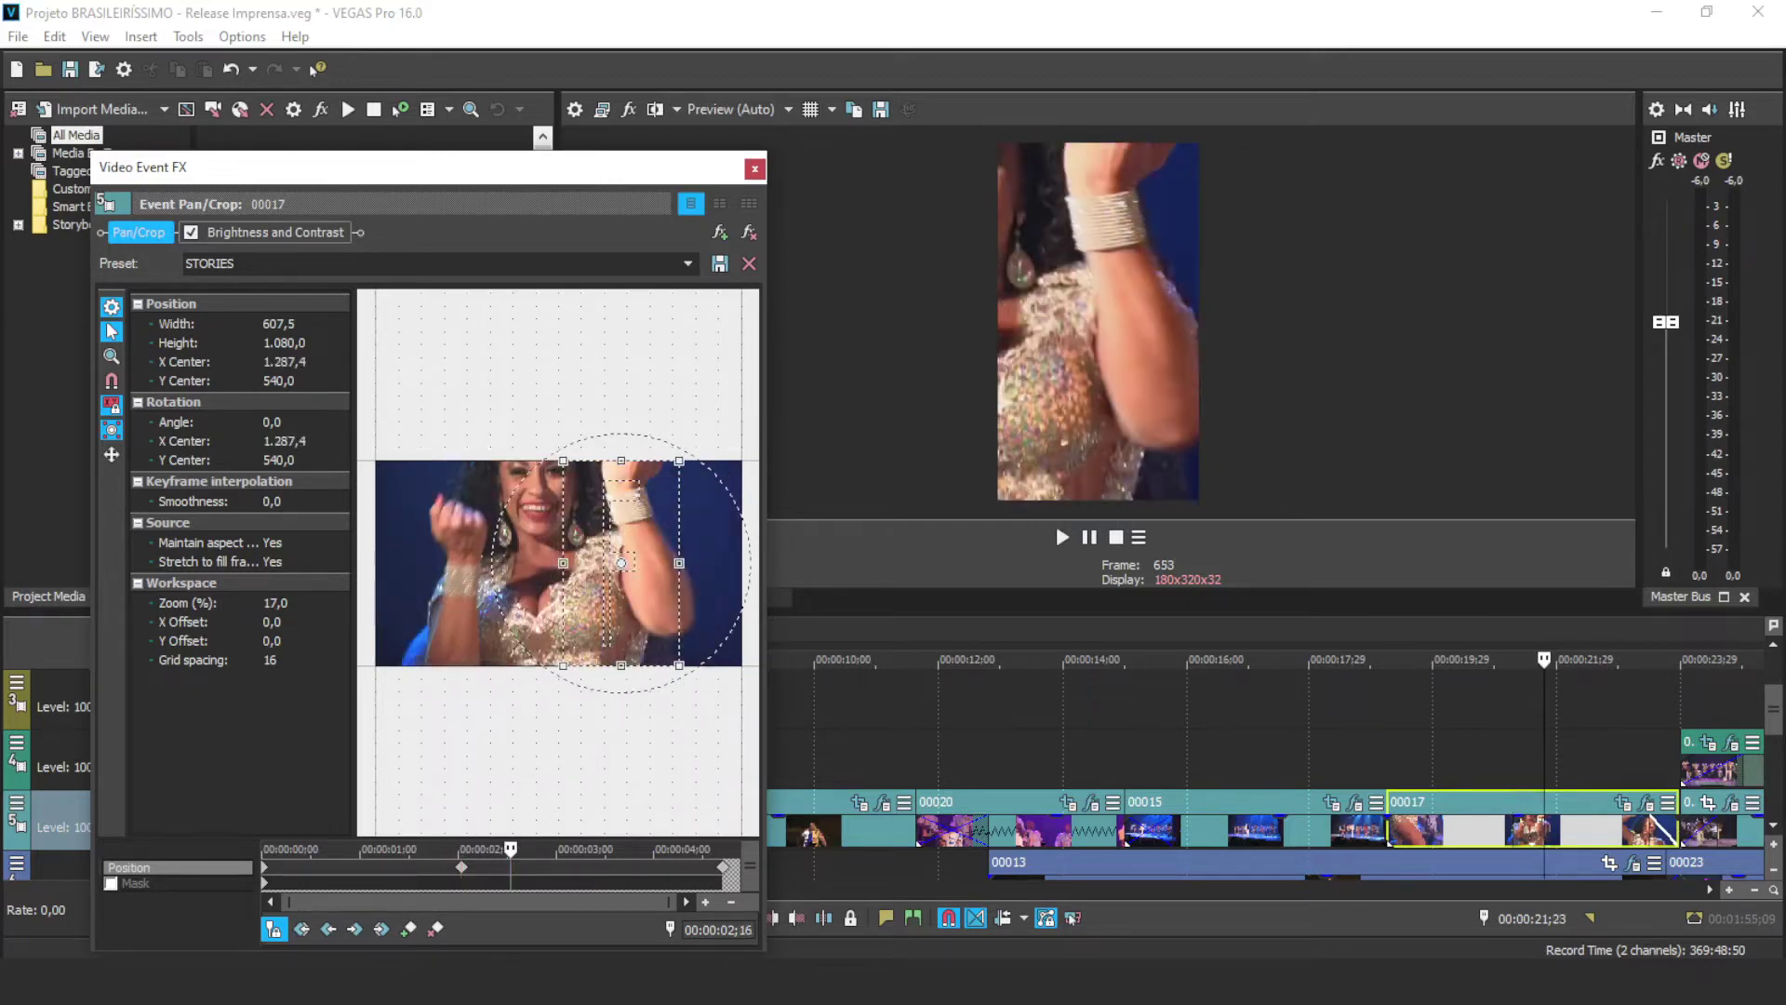
pyautogui.moveTo(510, 850); pyautogui.dragTo(546, 849)
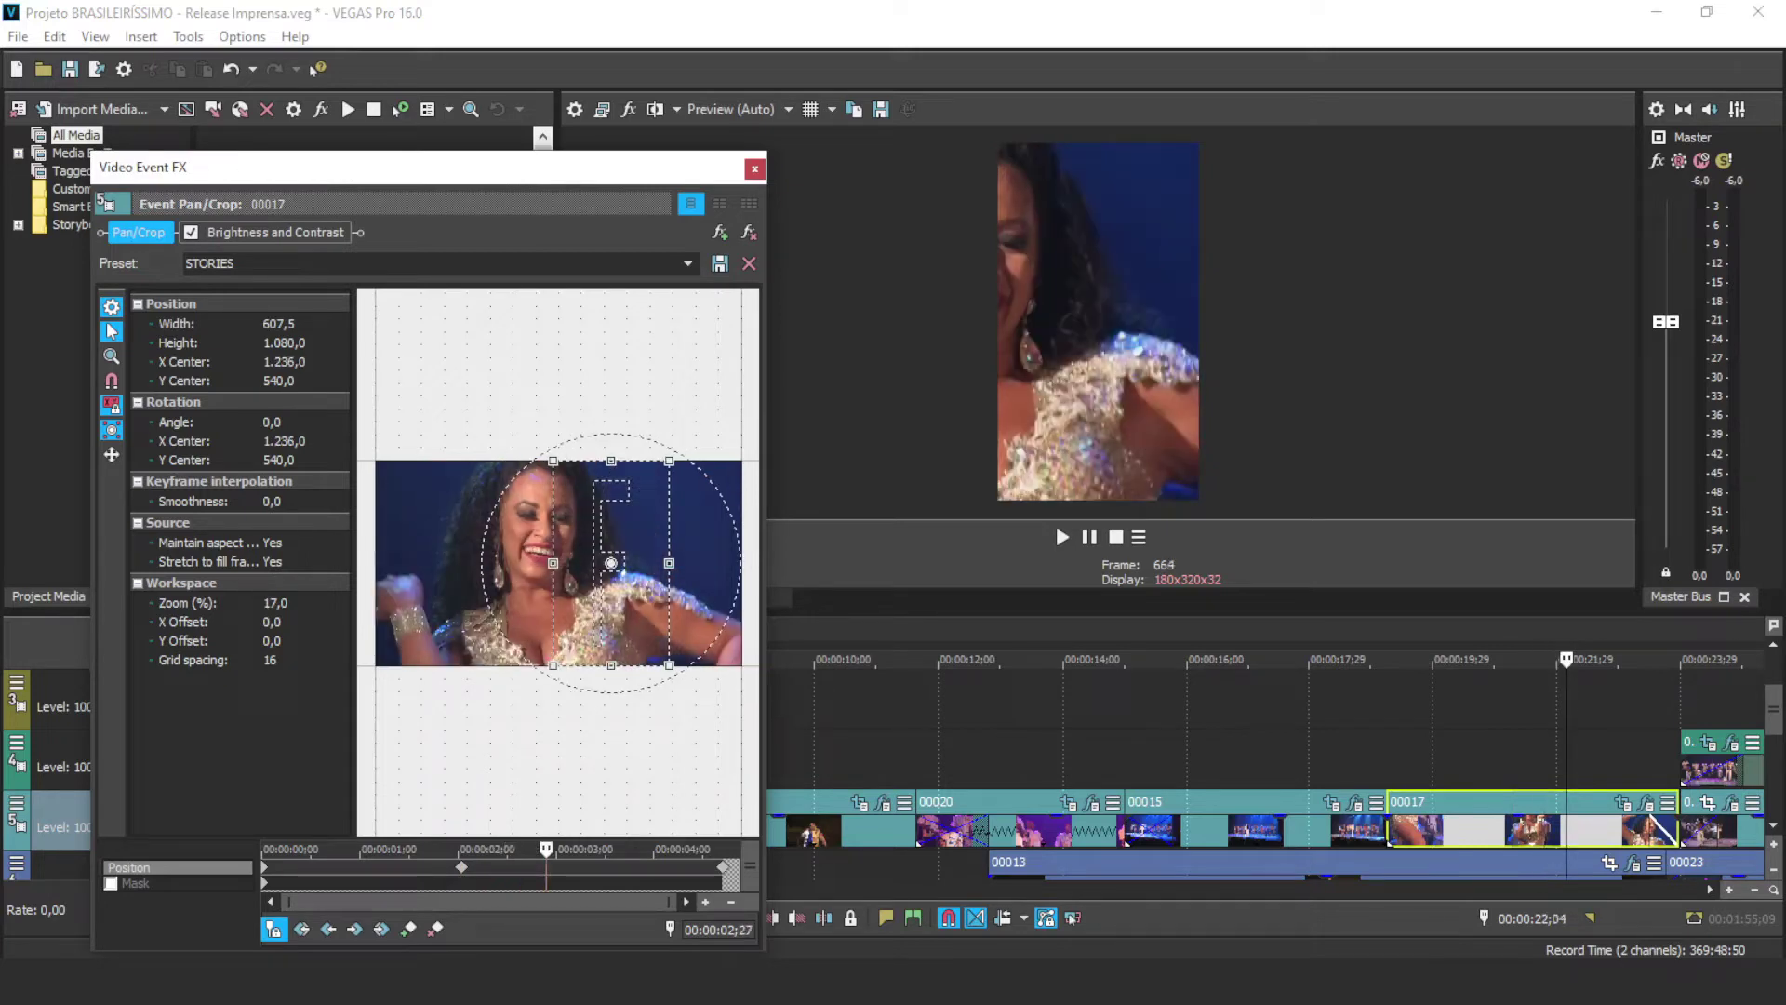
pyautogui.press('space')
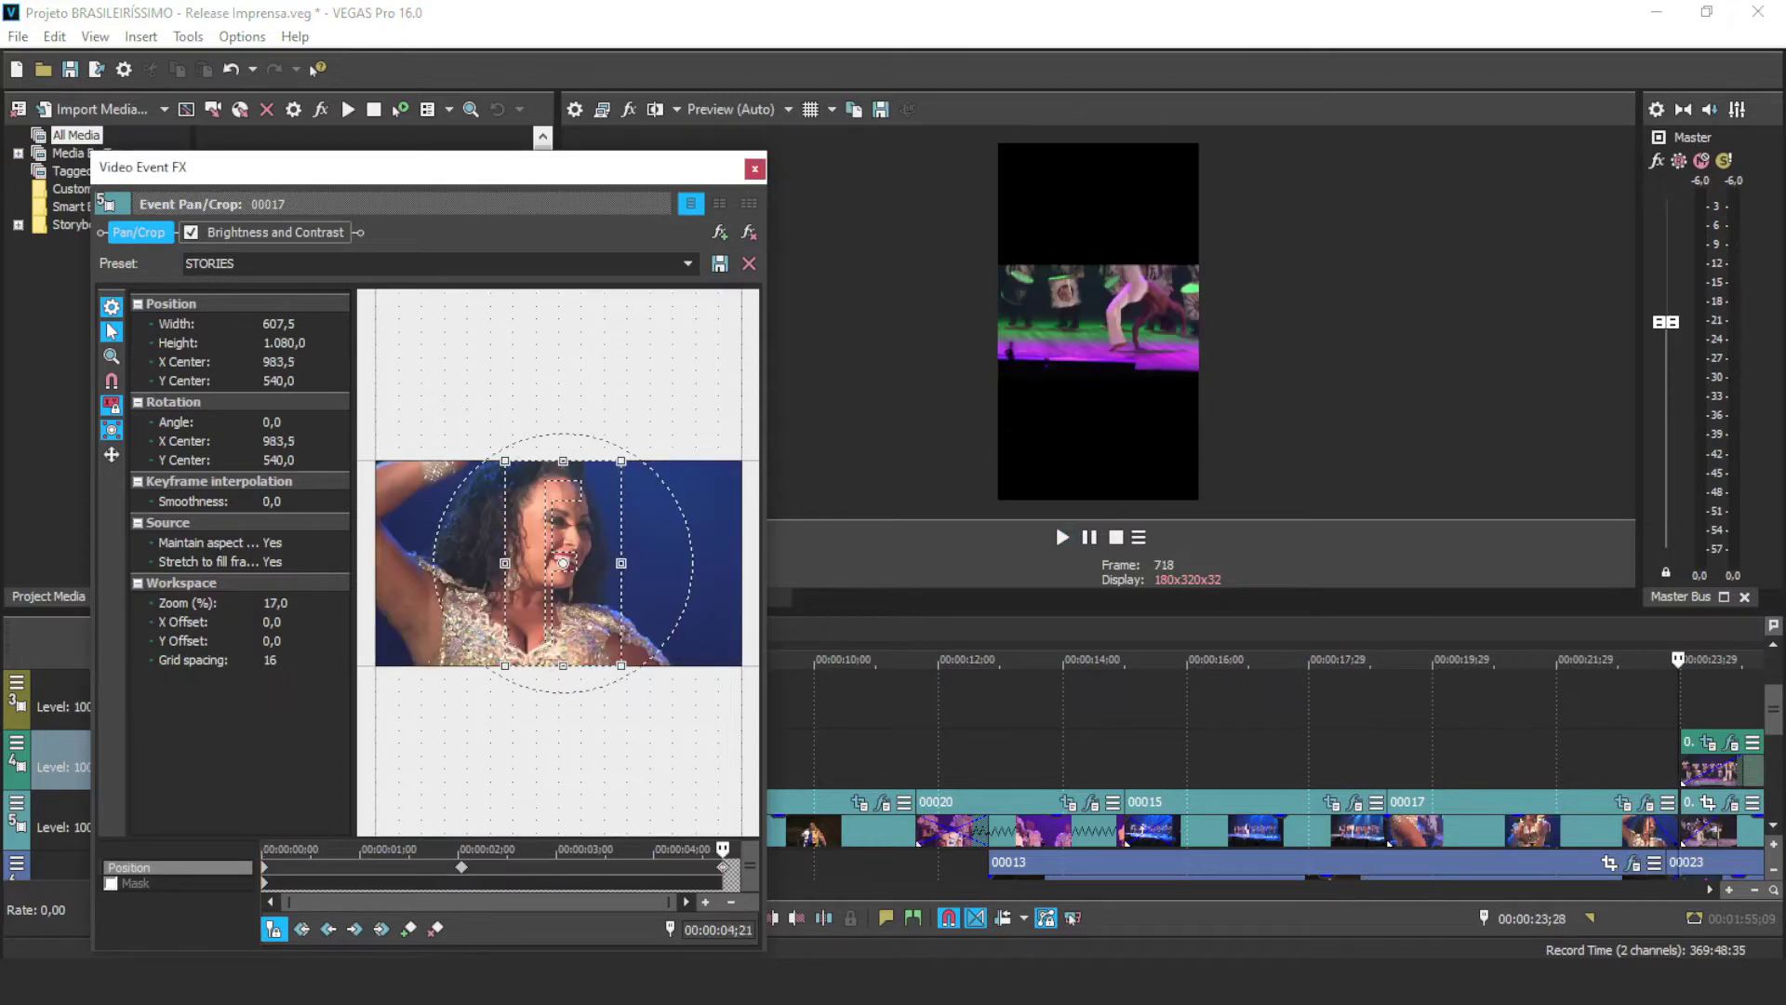
# Step: Shift the crop at clip 00017's end keyframe left to X Center 889,6 and play back the clip from 00:00:18;21
pyautogui.moveTo(563, 563); pyautogui.dragTo(545, 563)
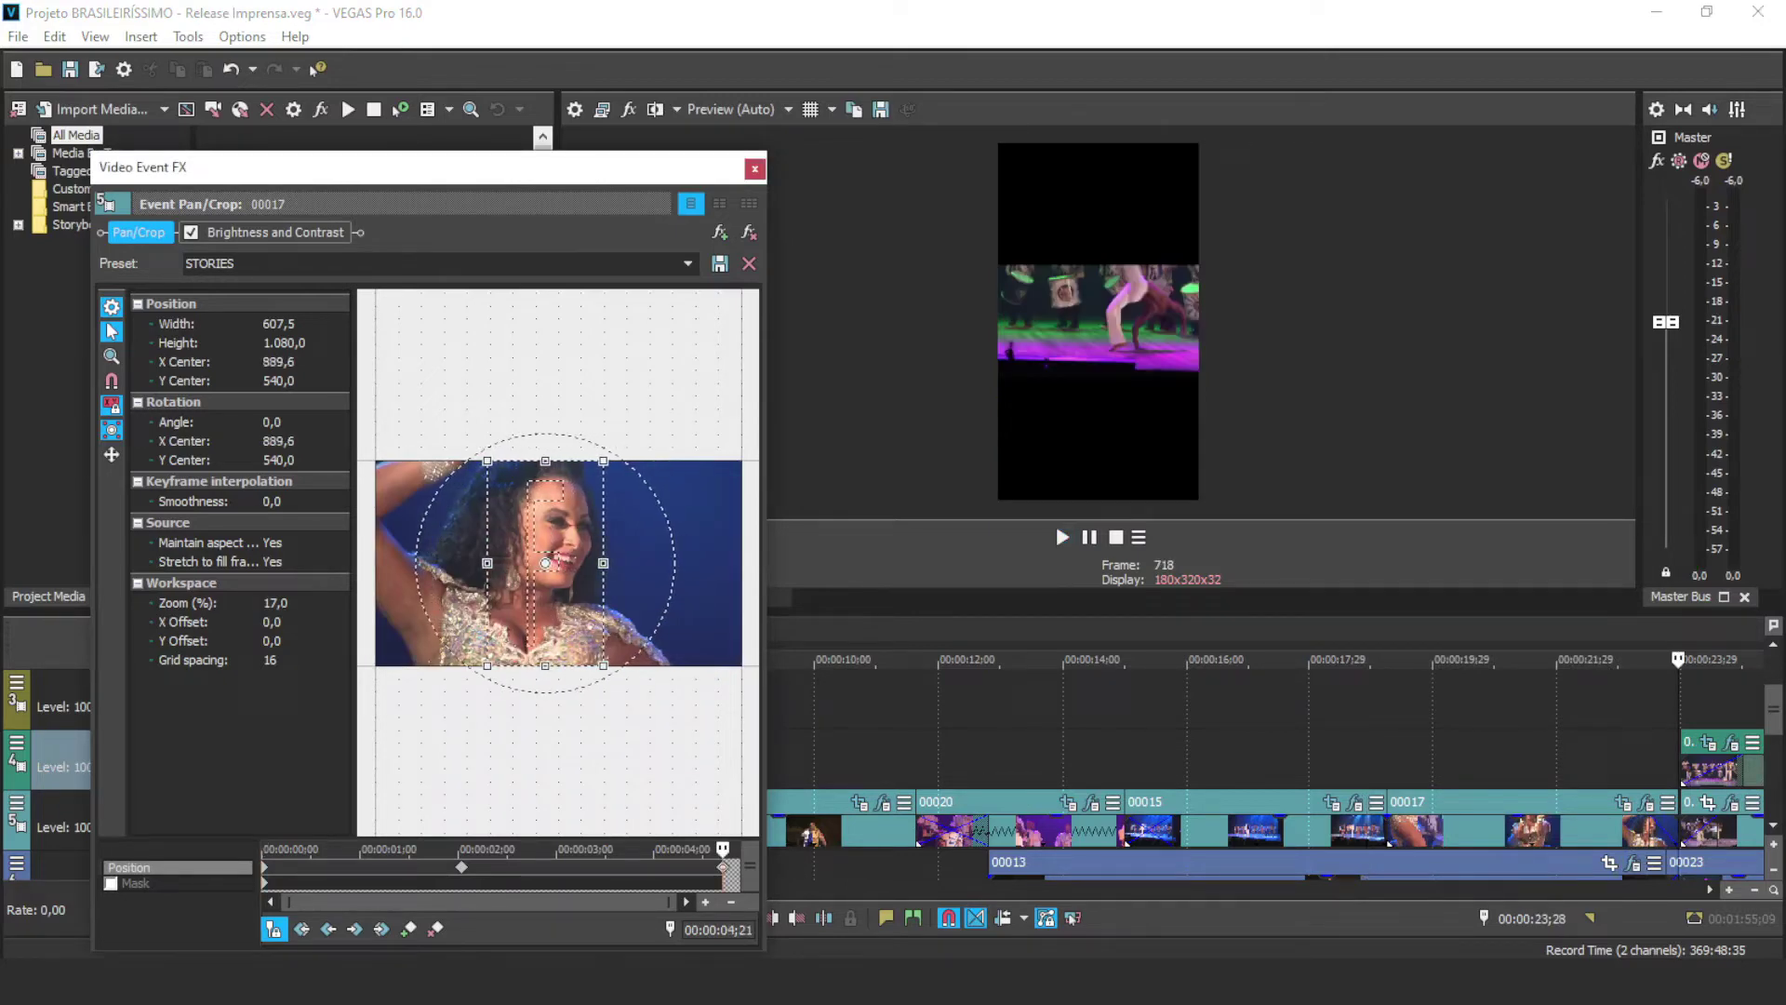
pyautogui.click(1354, 707)
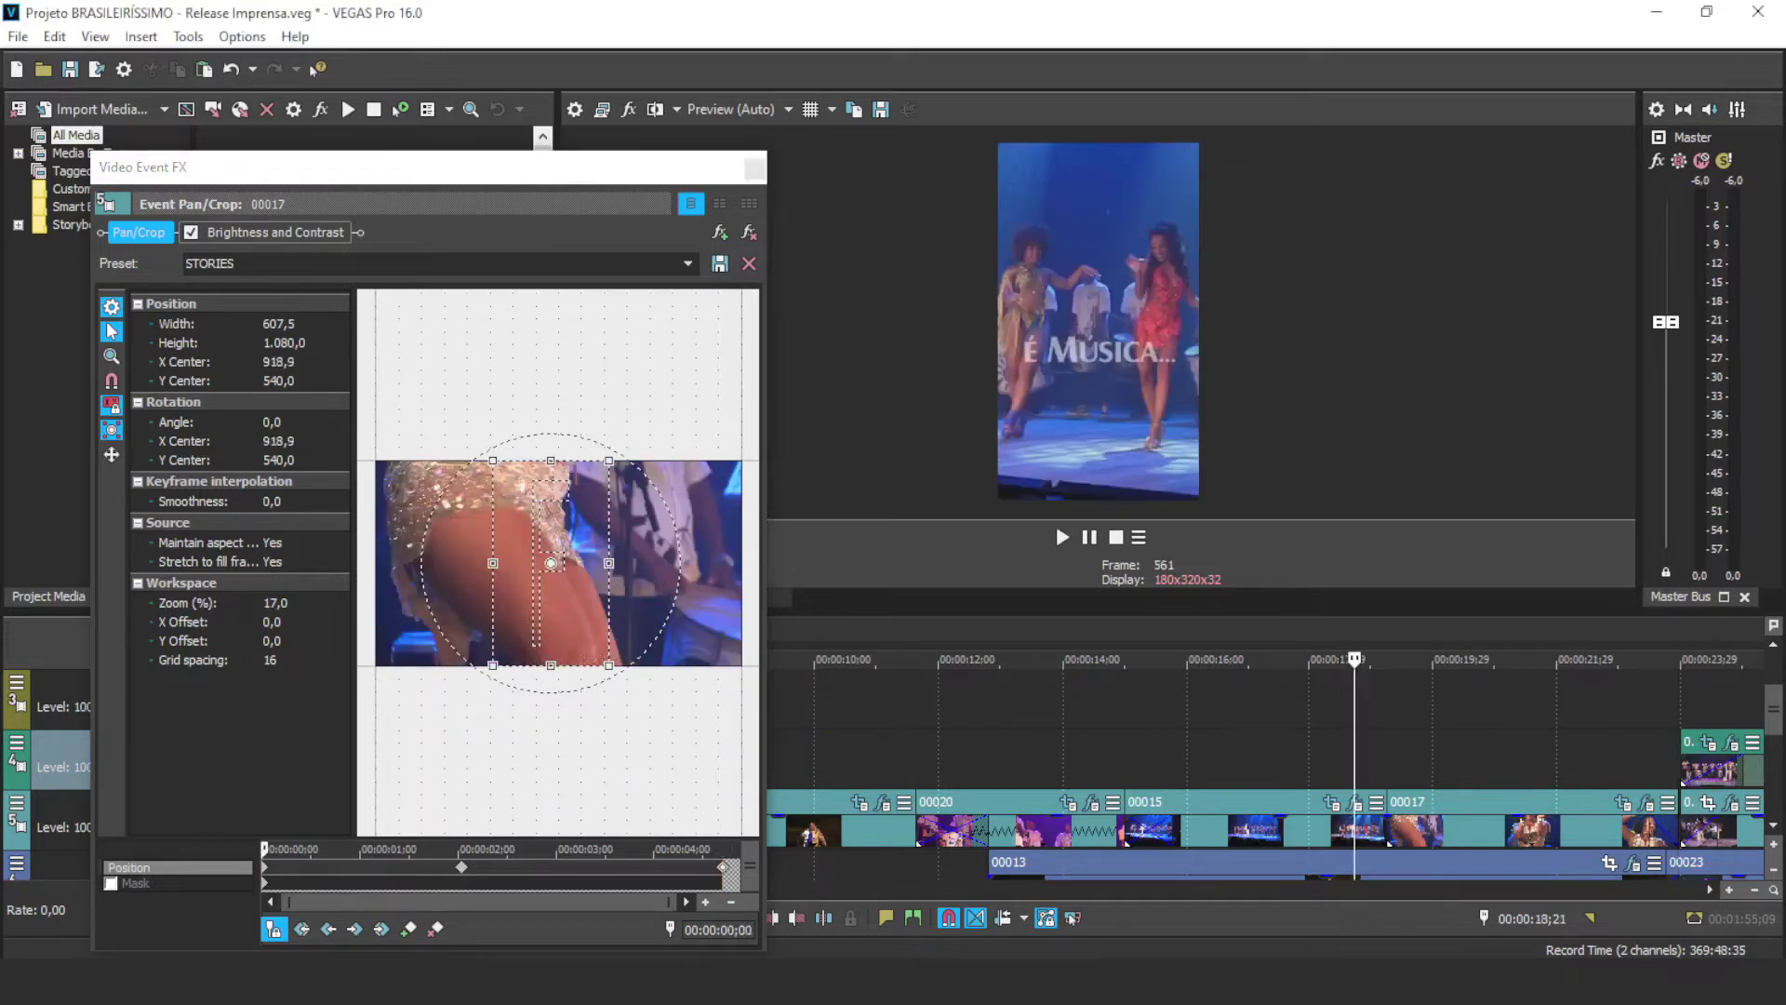
pyautogui.press('space')
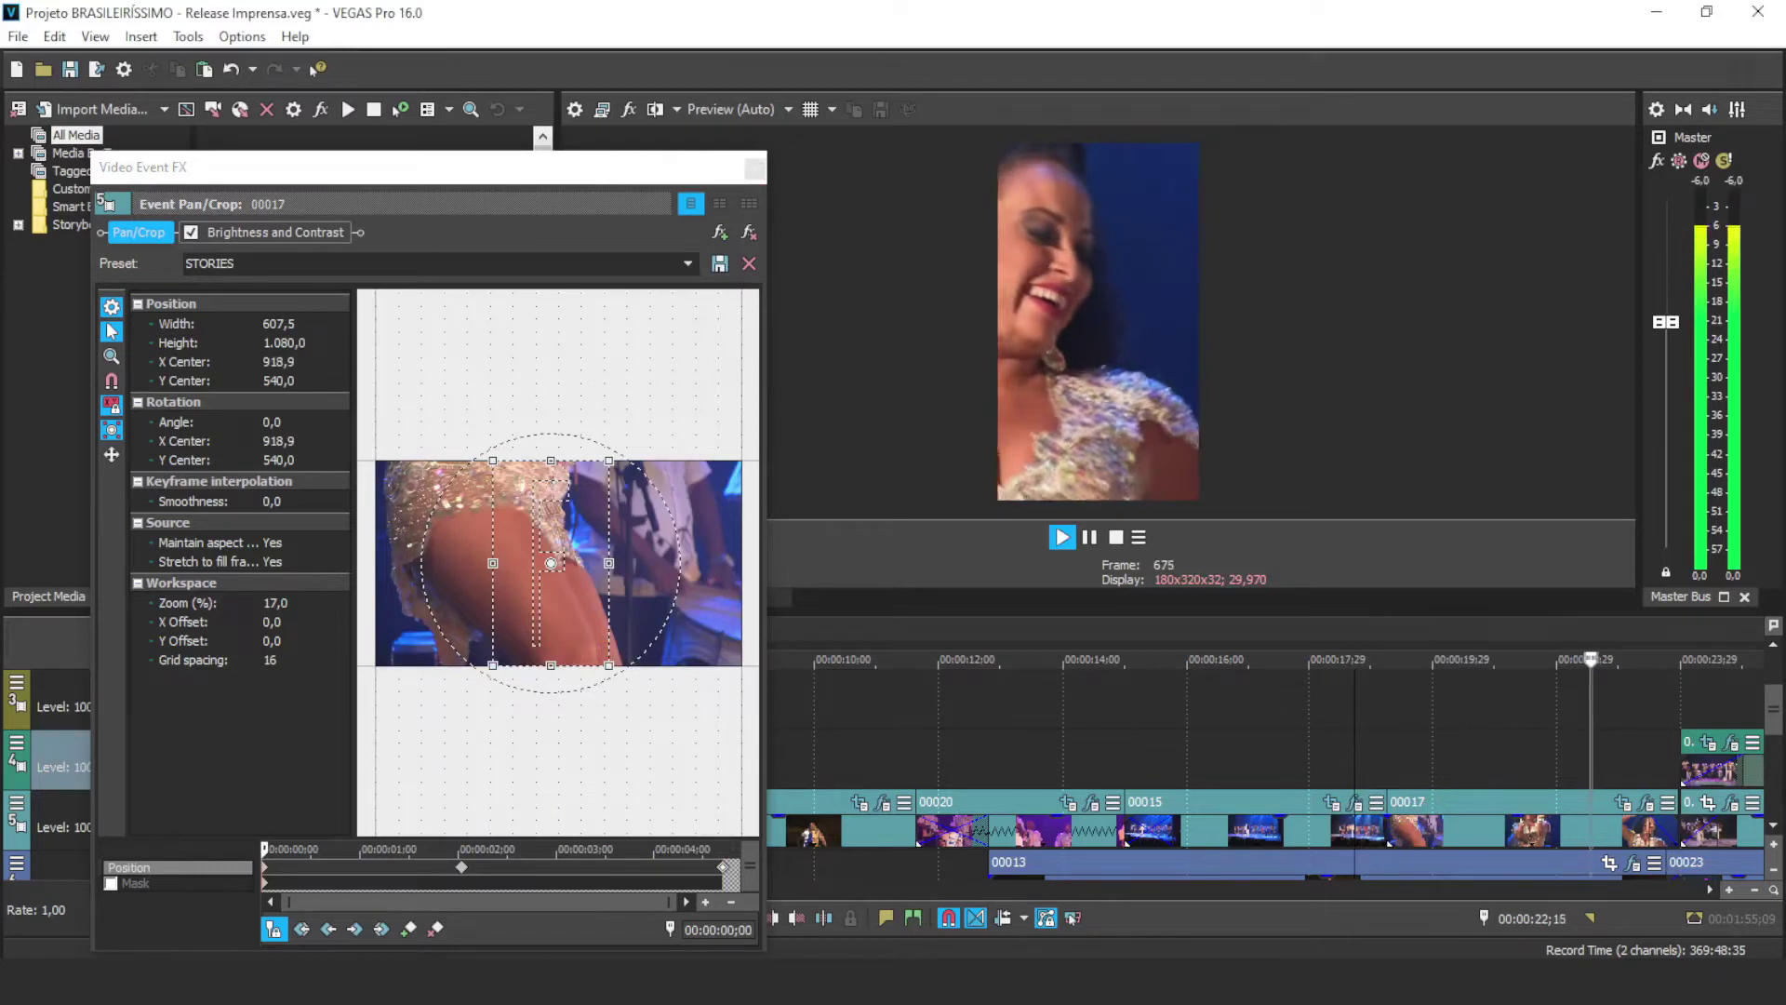
pyautogui.press('space')
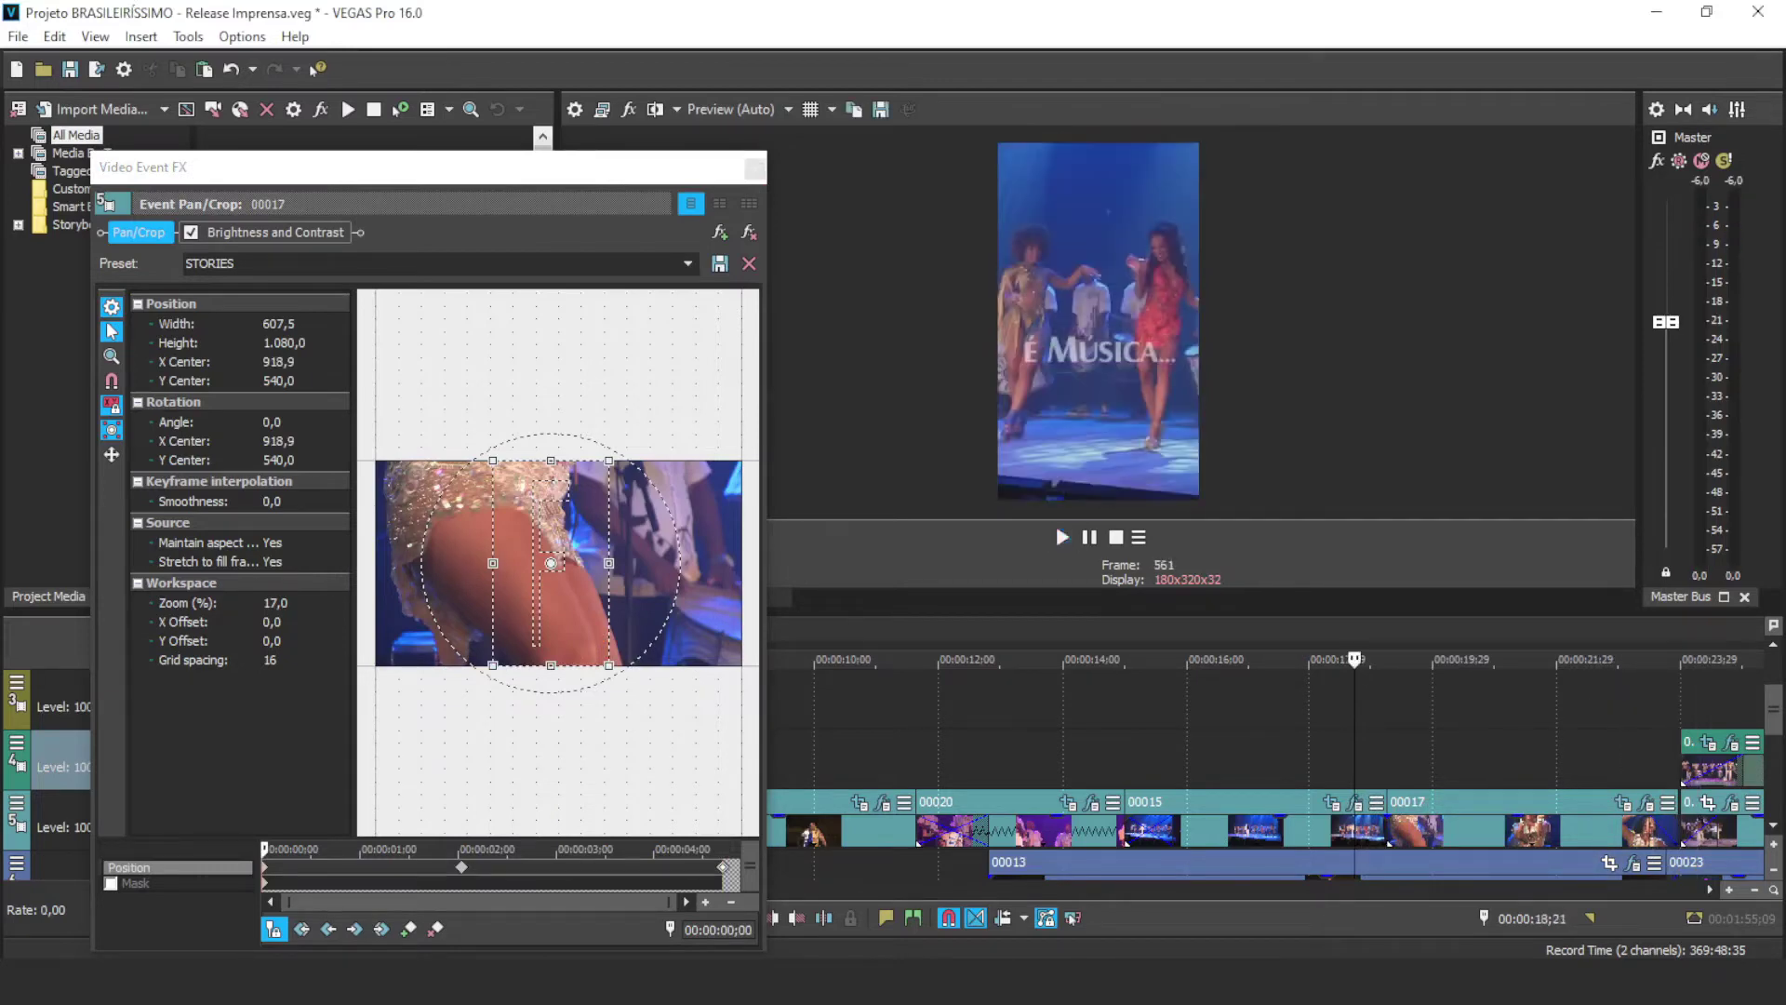
# Step: Nudge the crop at clip 00017's end keyframe further left to X Center 825,1, checking the frame at 00:00:03;15 along the way
pyautogui.click(723, 866)
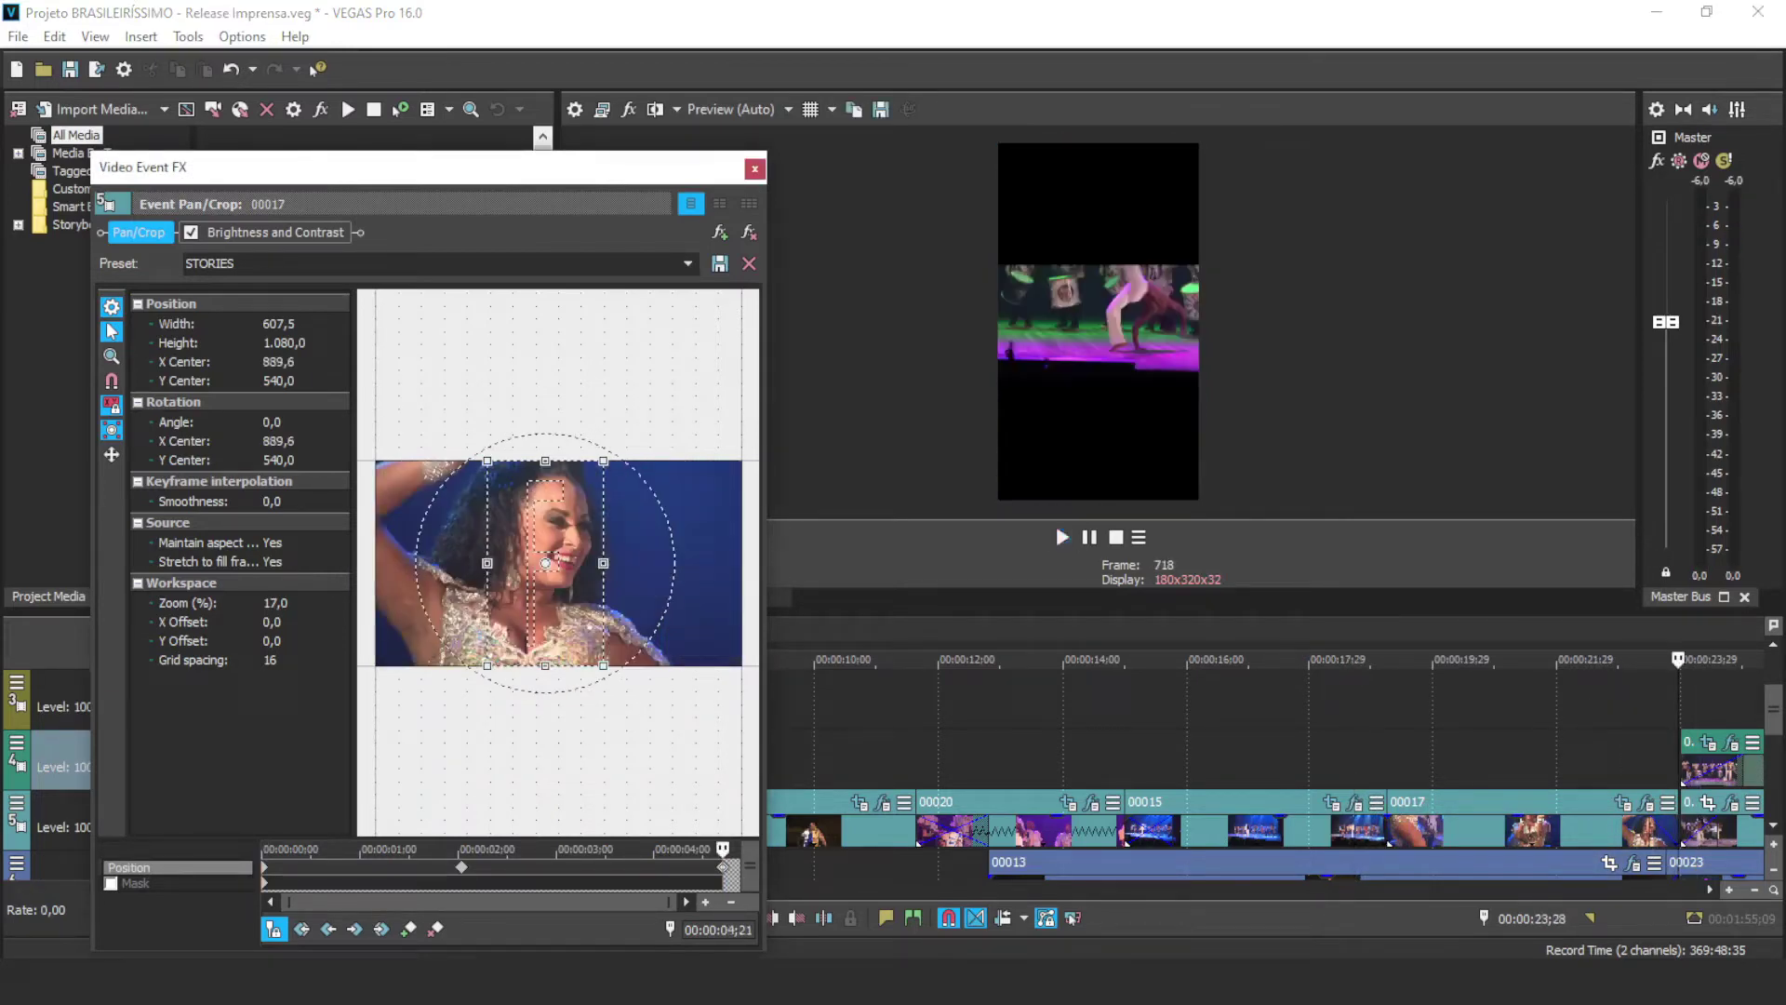
pyautogui.press('Left')
pyautogui.press('Left')
pyautogui.press('Left')
pyautogui.press('Left')
pyautogui.press('Left')
pyautogui.press('Left')
pyautogui.press('Left')
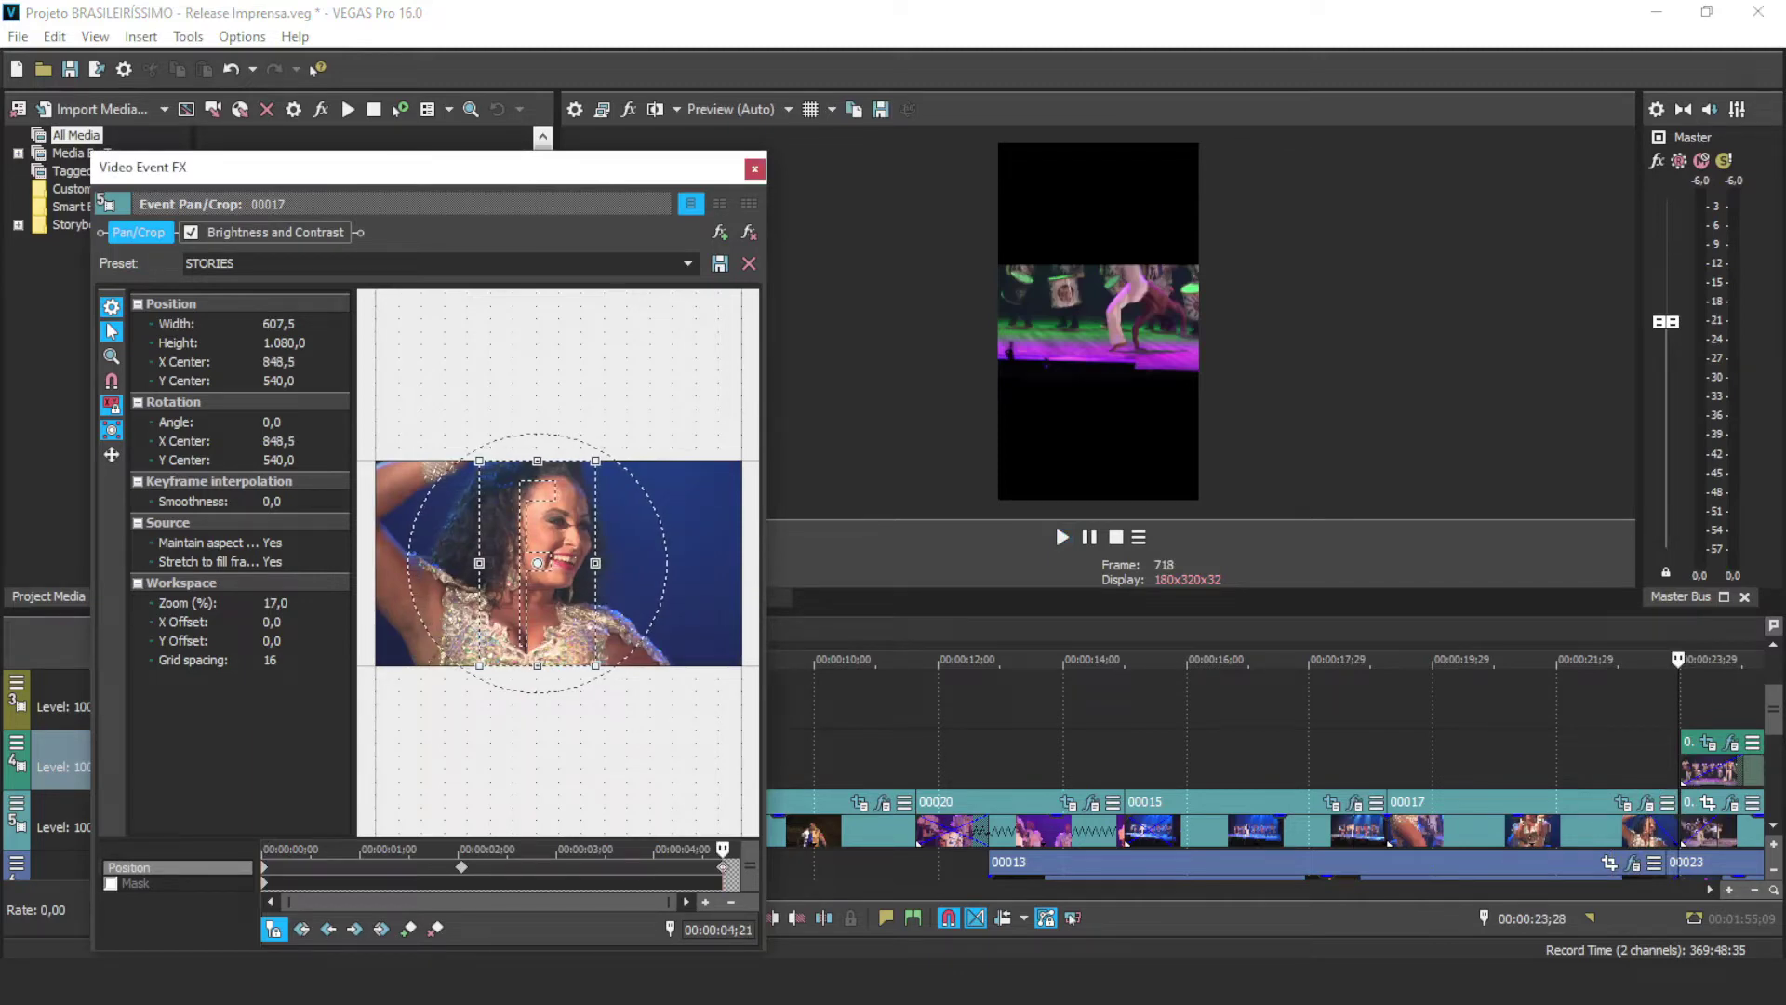
pyautogui.click(606, 850)
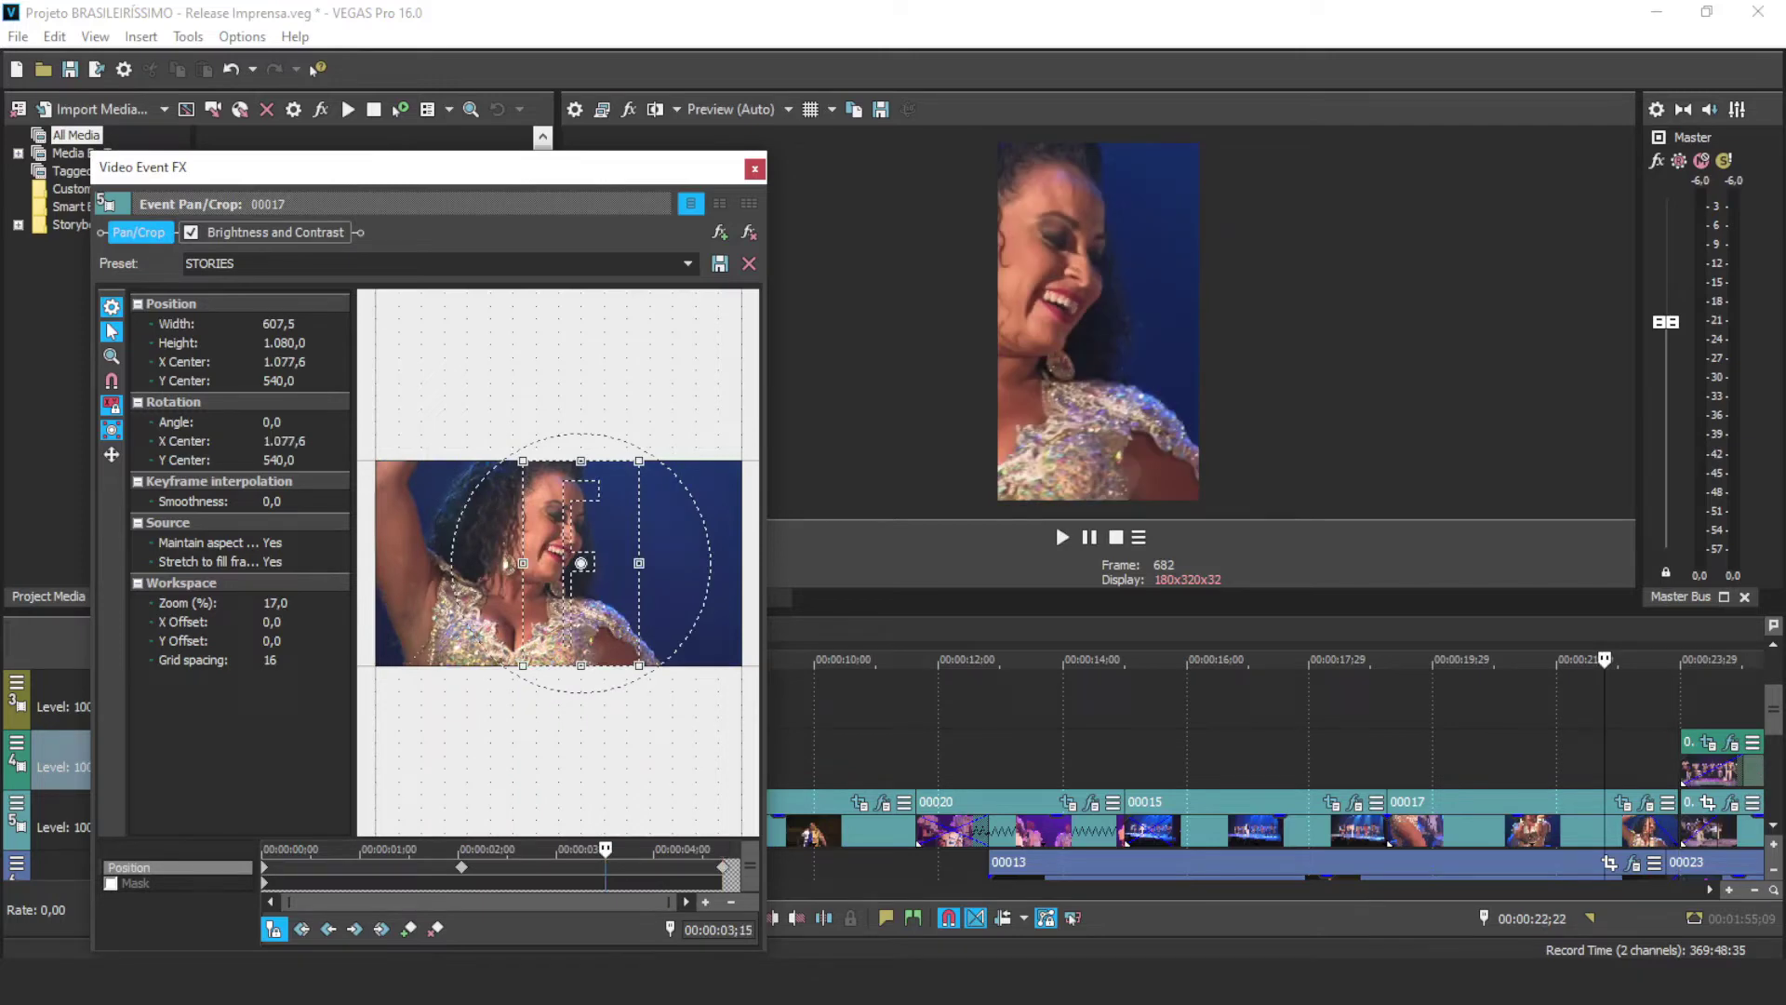
pyautogui.click(723, 866)
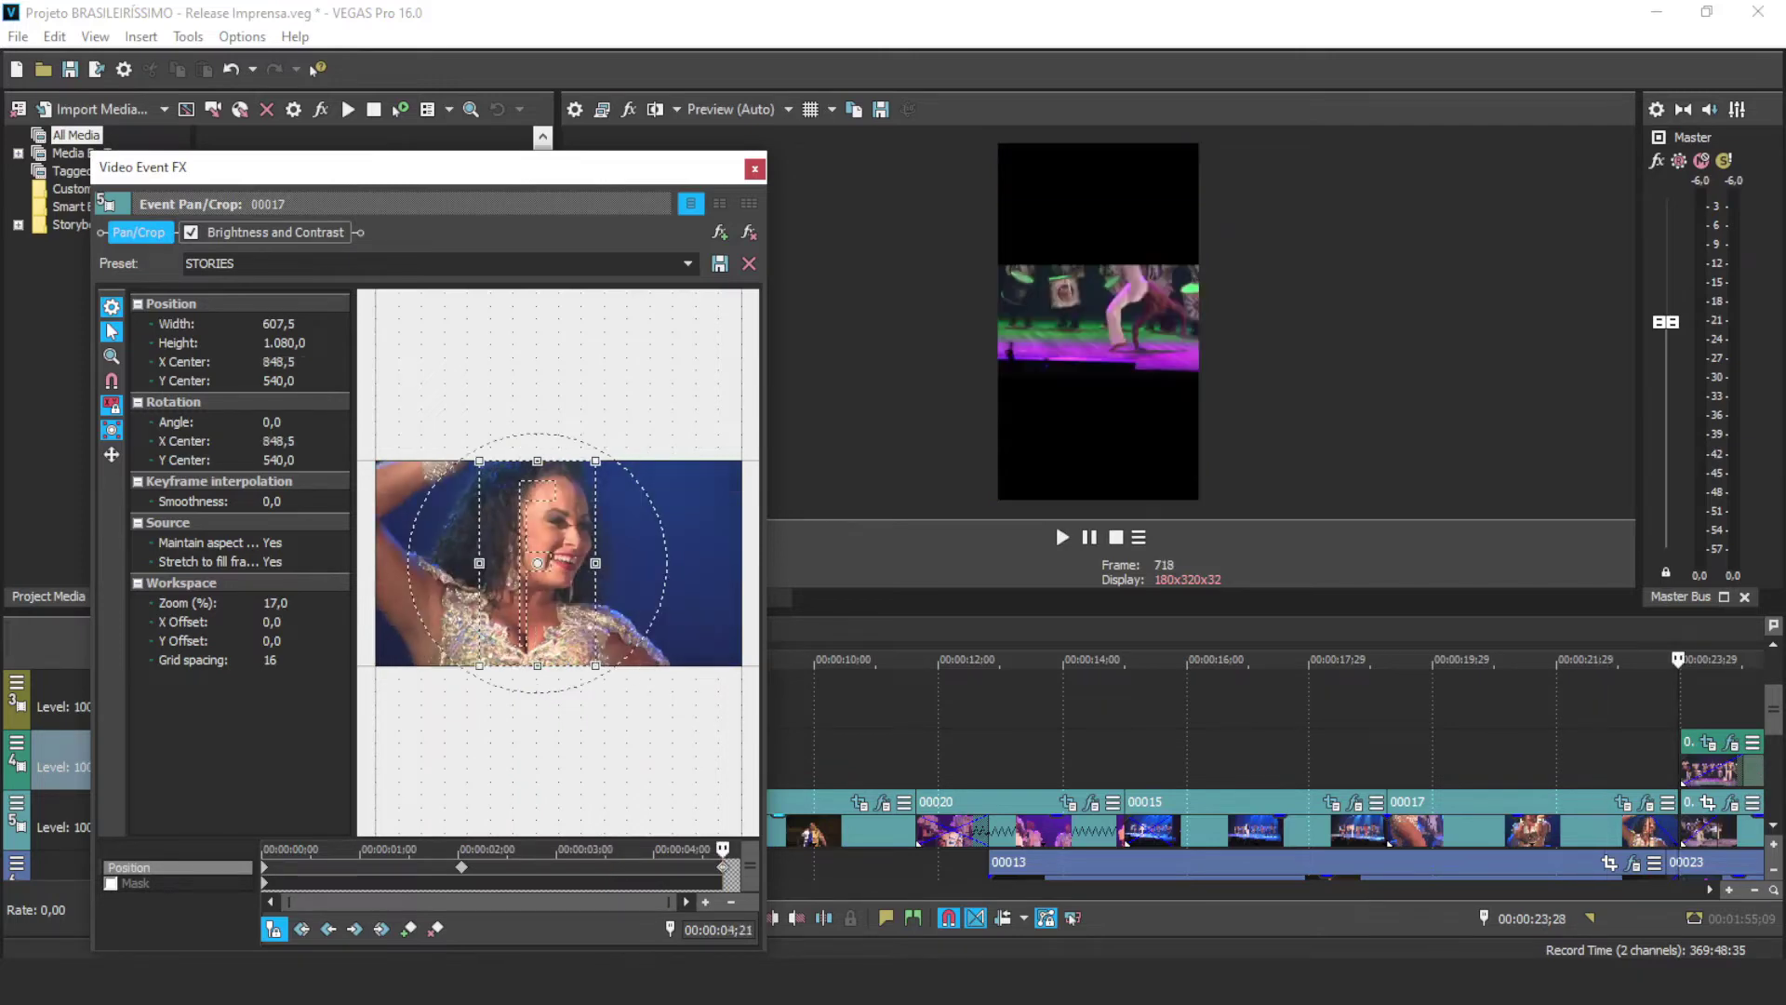
pyautogui.press('KP_4')
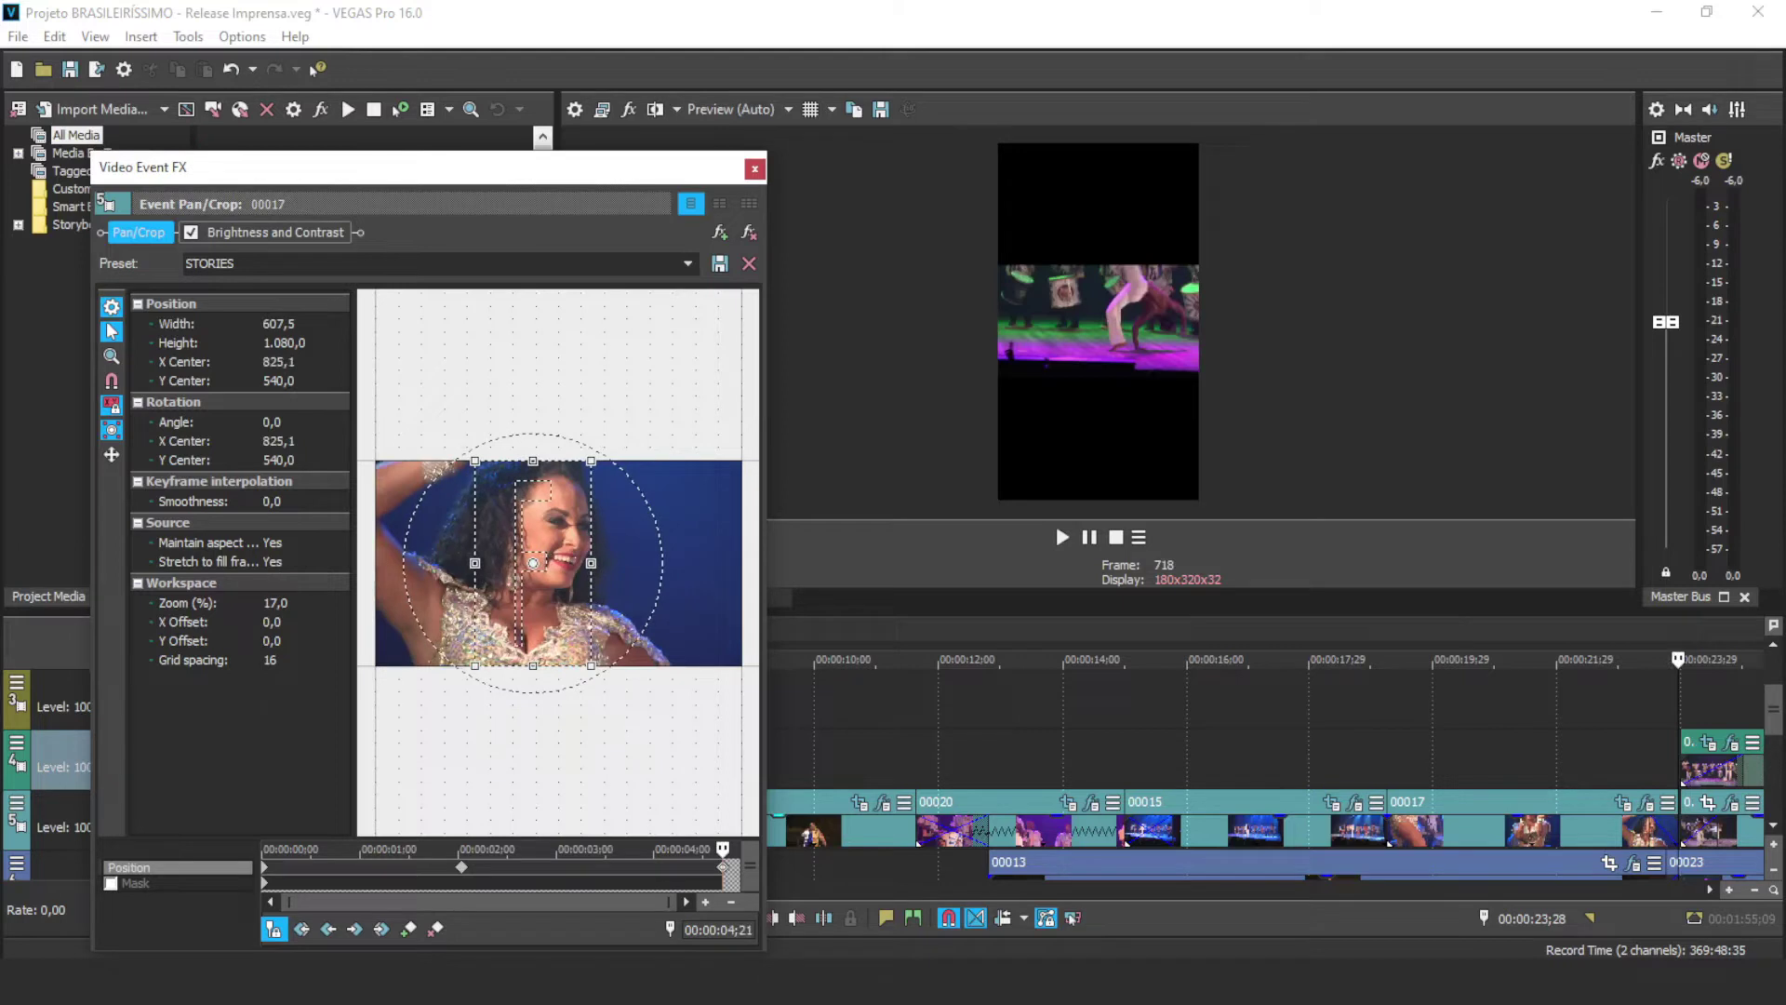
# Step: Play back clip 00017's new framing, close its pan/crop editor and save the project
pyautogui.press('space')
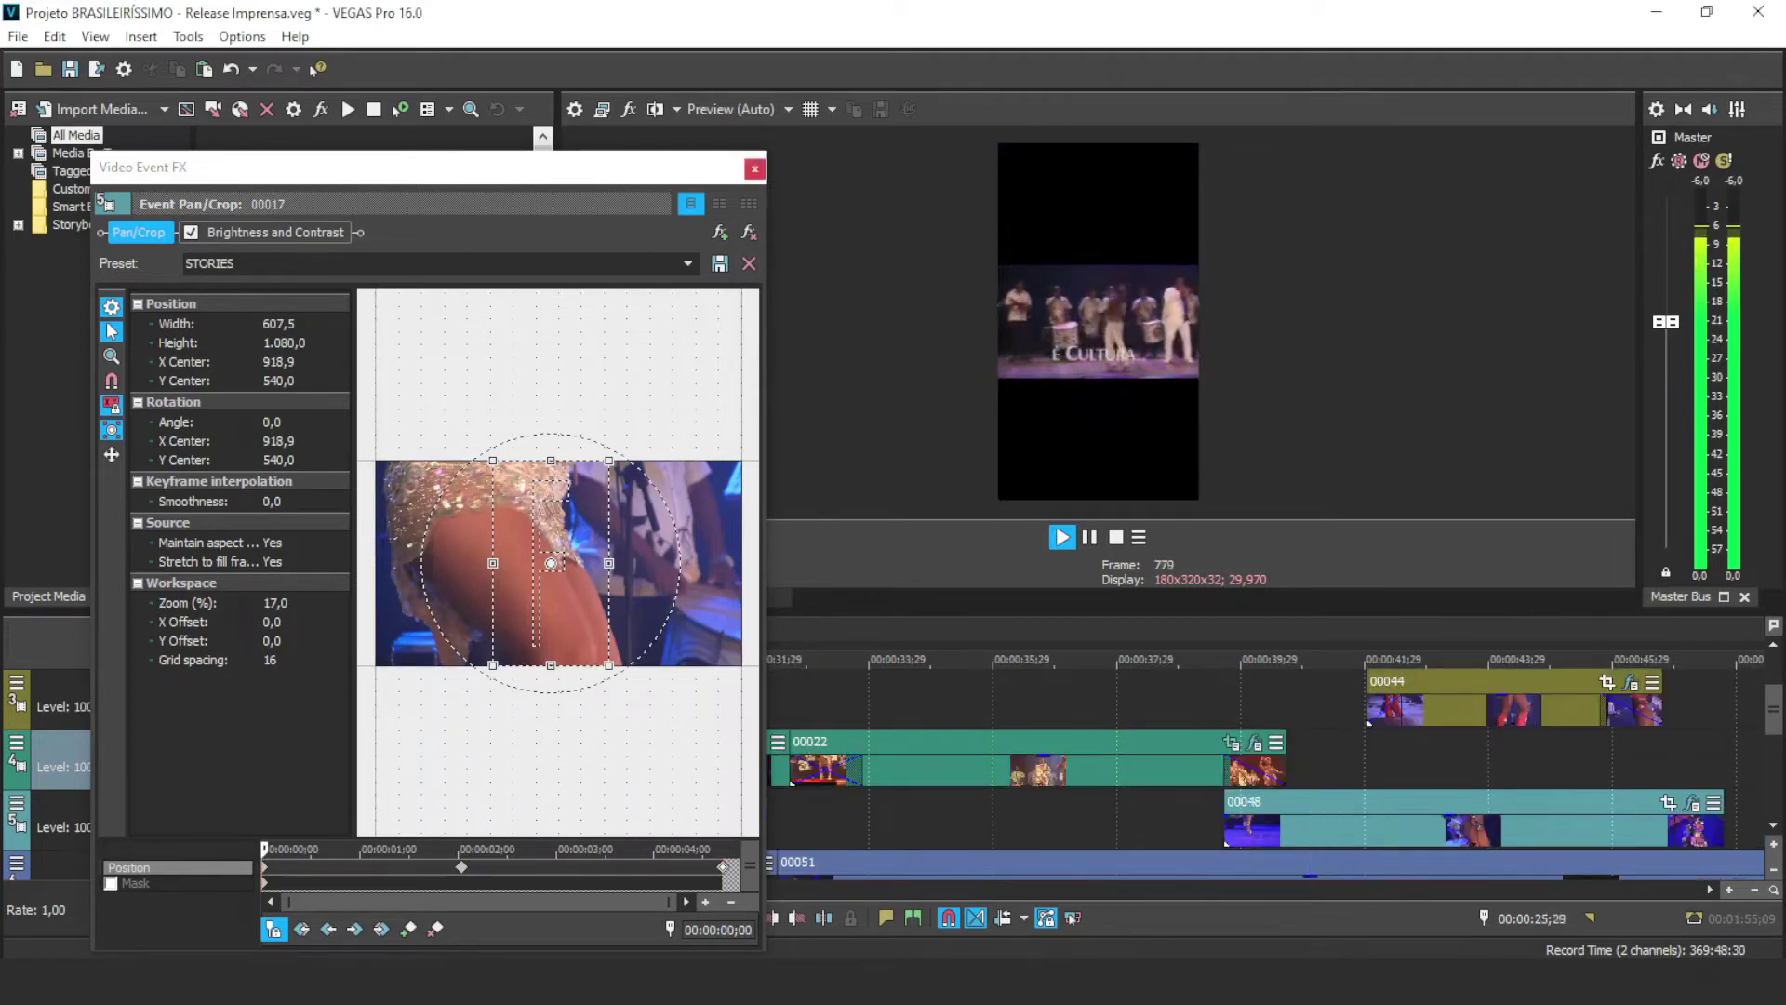
pyautogui.hotkey('alt', 'F4')
pyautogui.press('space')
pyautogui.hotkey('ctrl', 's')
# Step: Play back the timeline from 00:00:14;12 and again from 00:00:23;12 to review the reframed clips and the ones that follow
pyautogui.click(1087, 758)
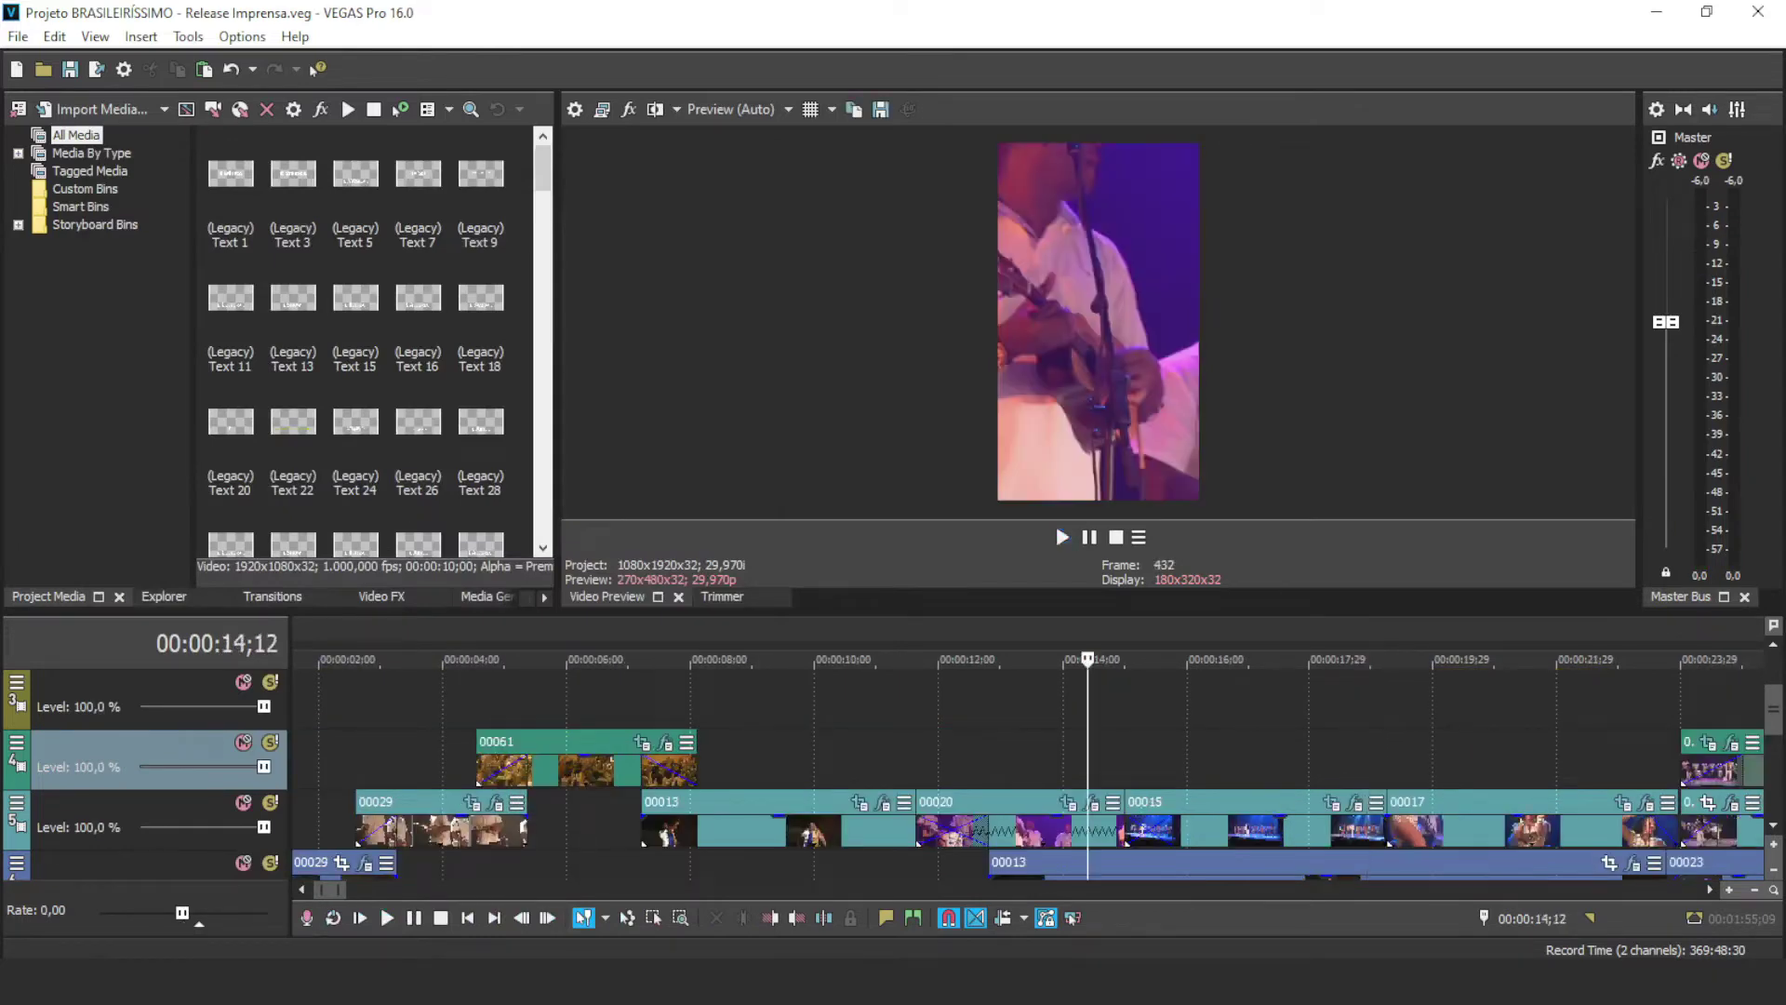
pyautogui.press('space')
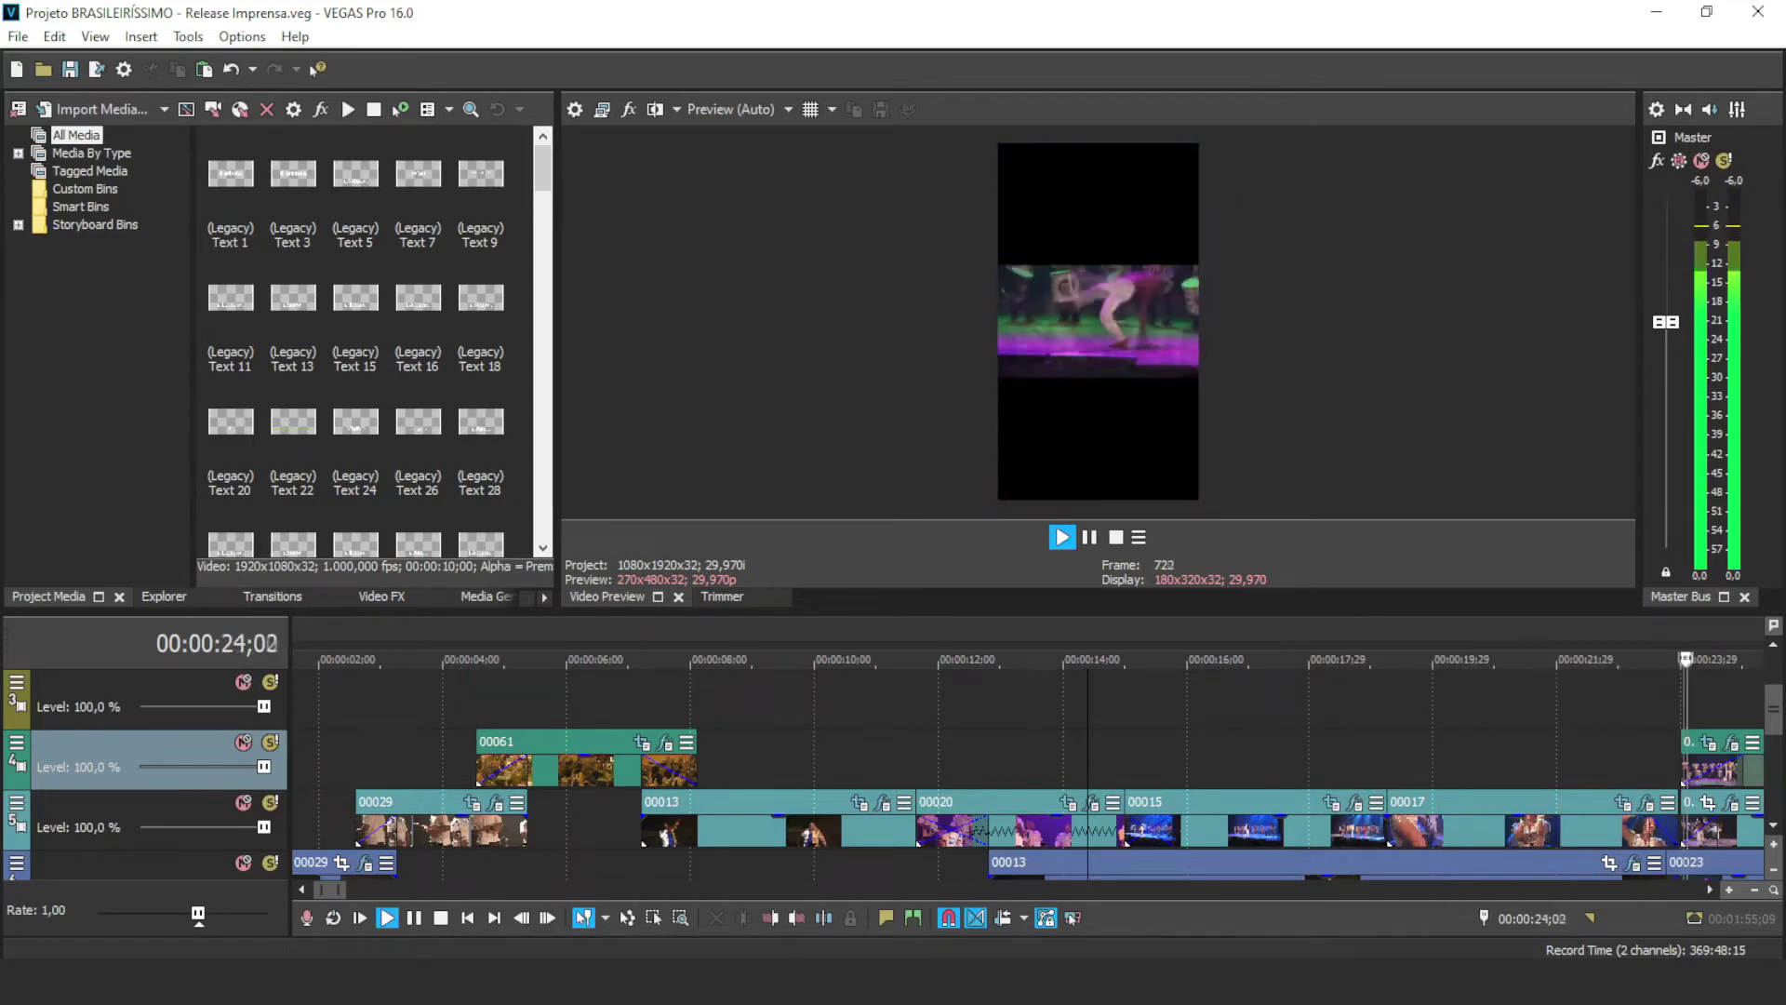
pyautogui.press('Down')
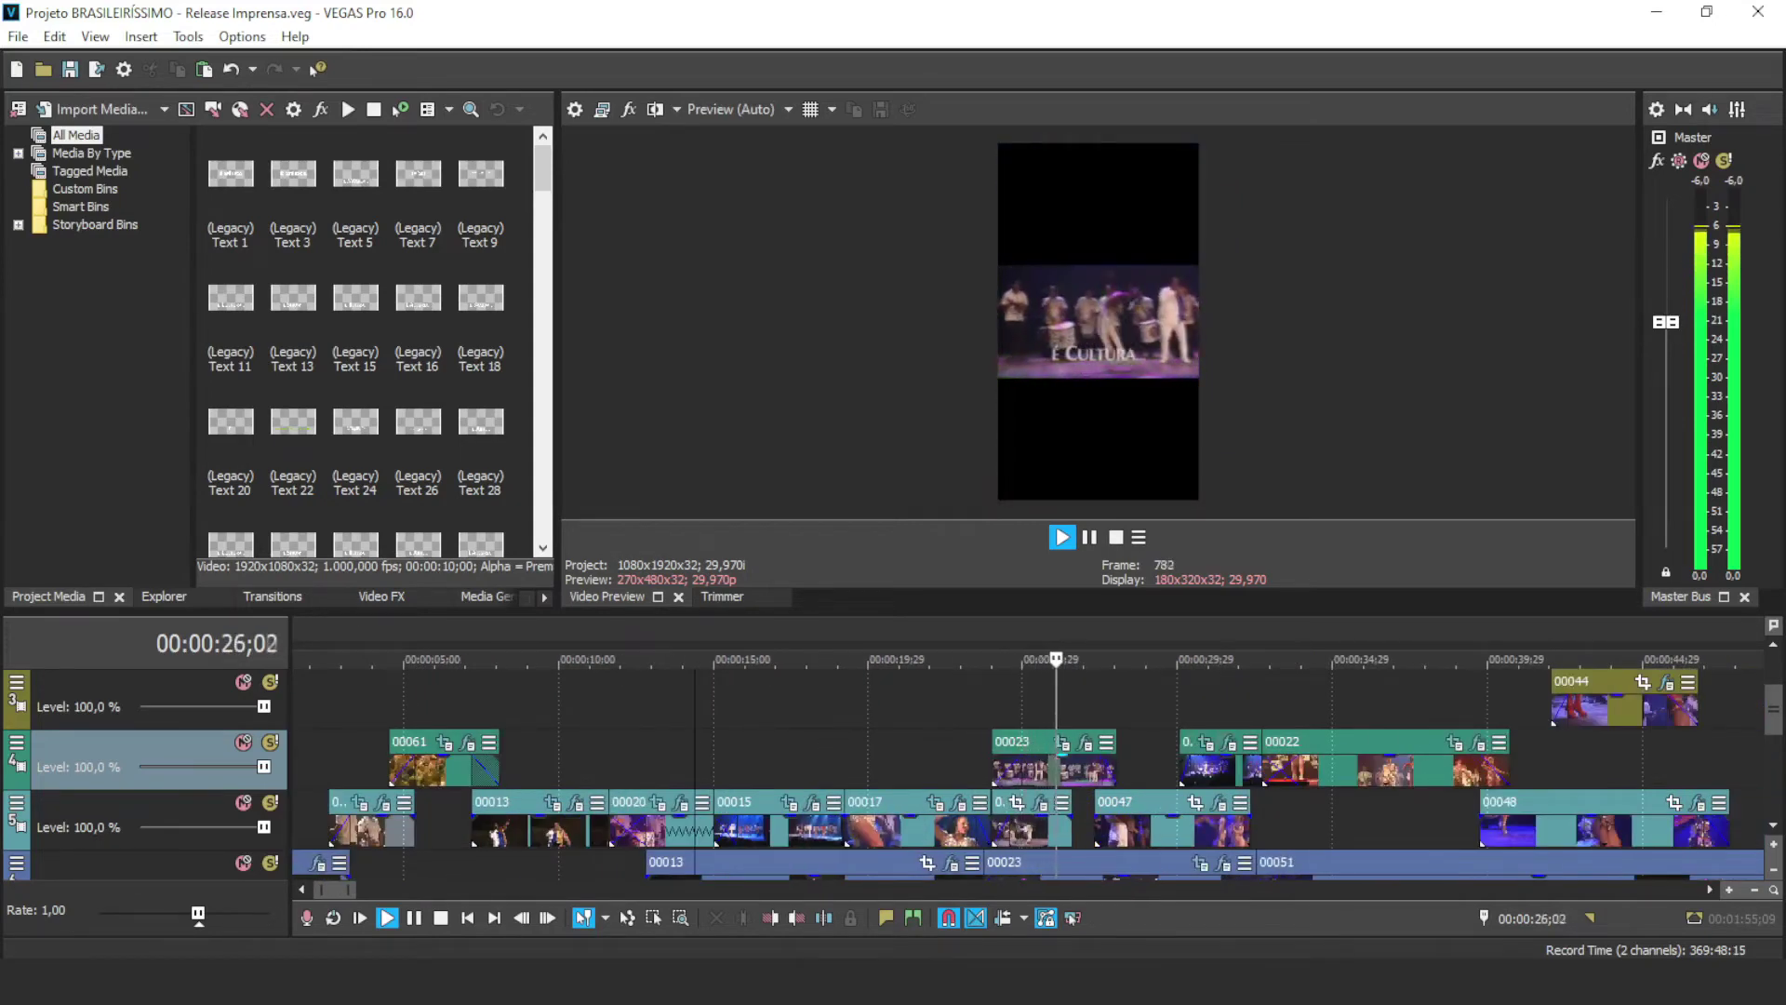
pyautogui.press('space')
pyautogui.press('Up')
pyautogui.press('Up')
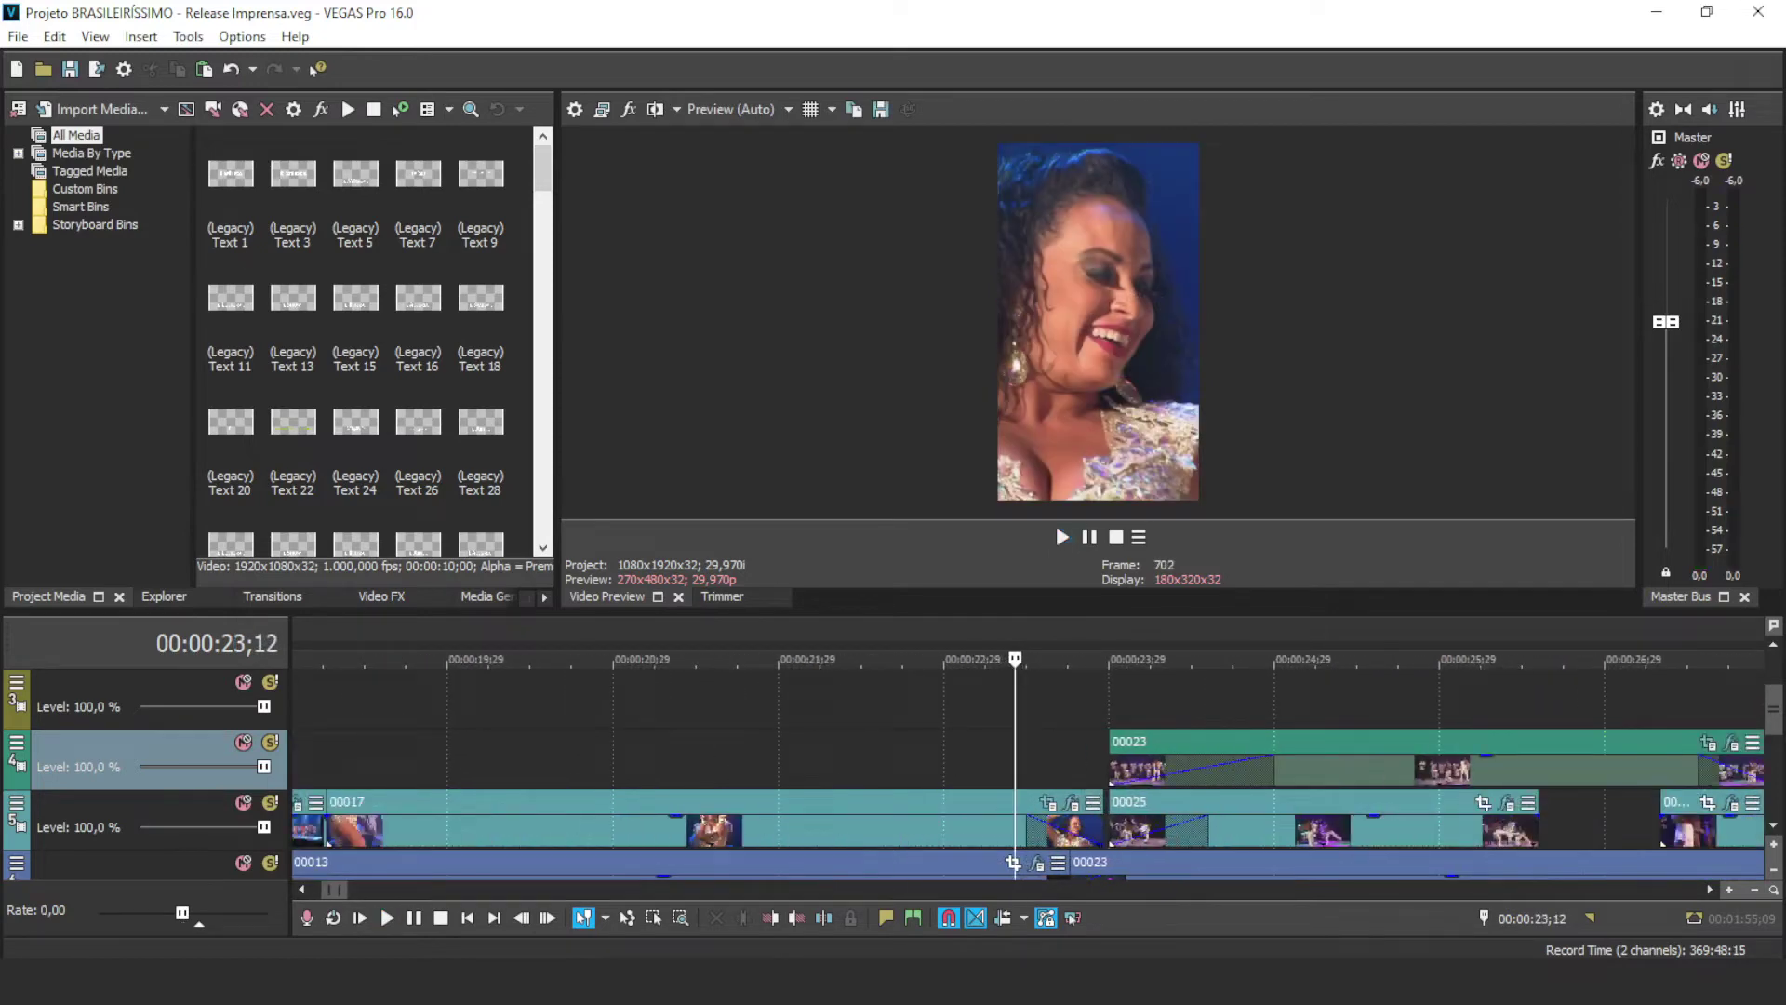
pyautogui.press('Down')
pyautogui.press('Down')
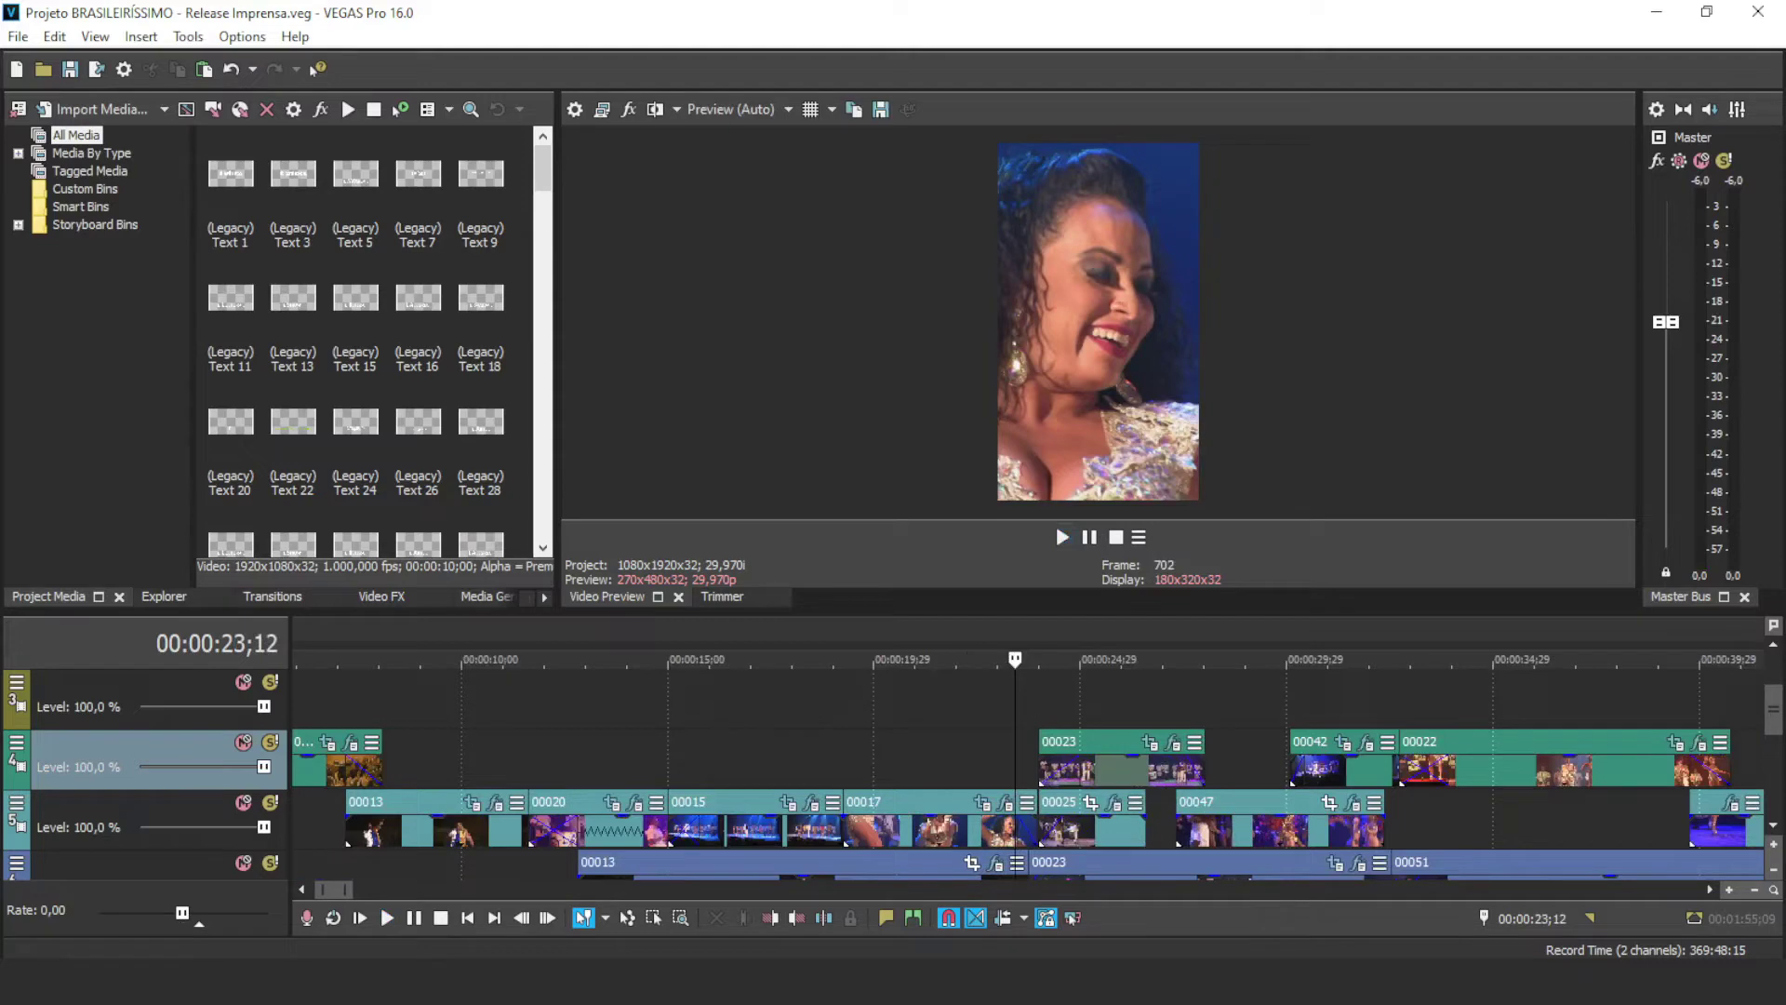
pyautogui.press('space')
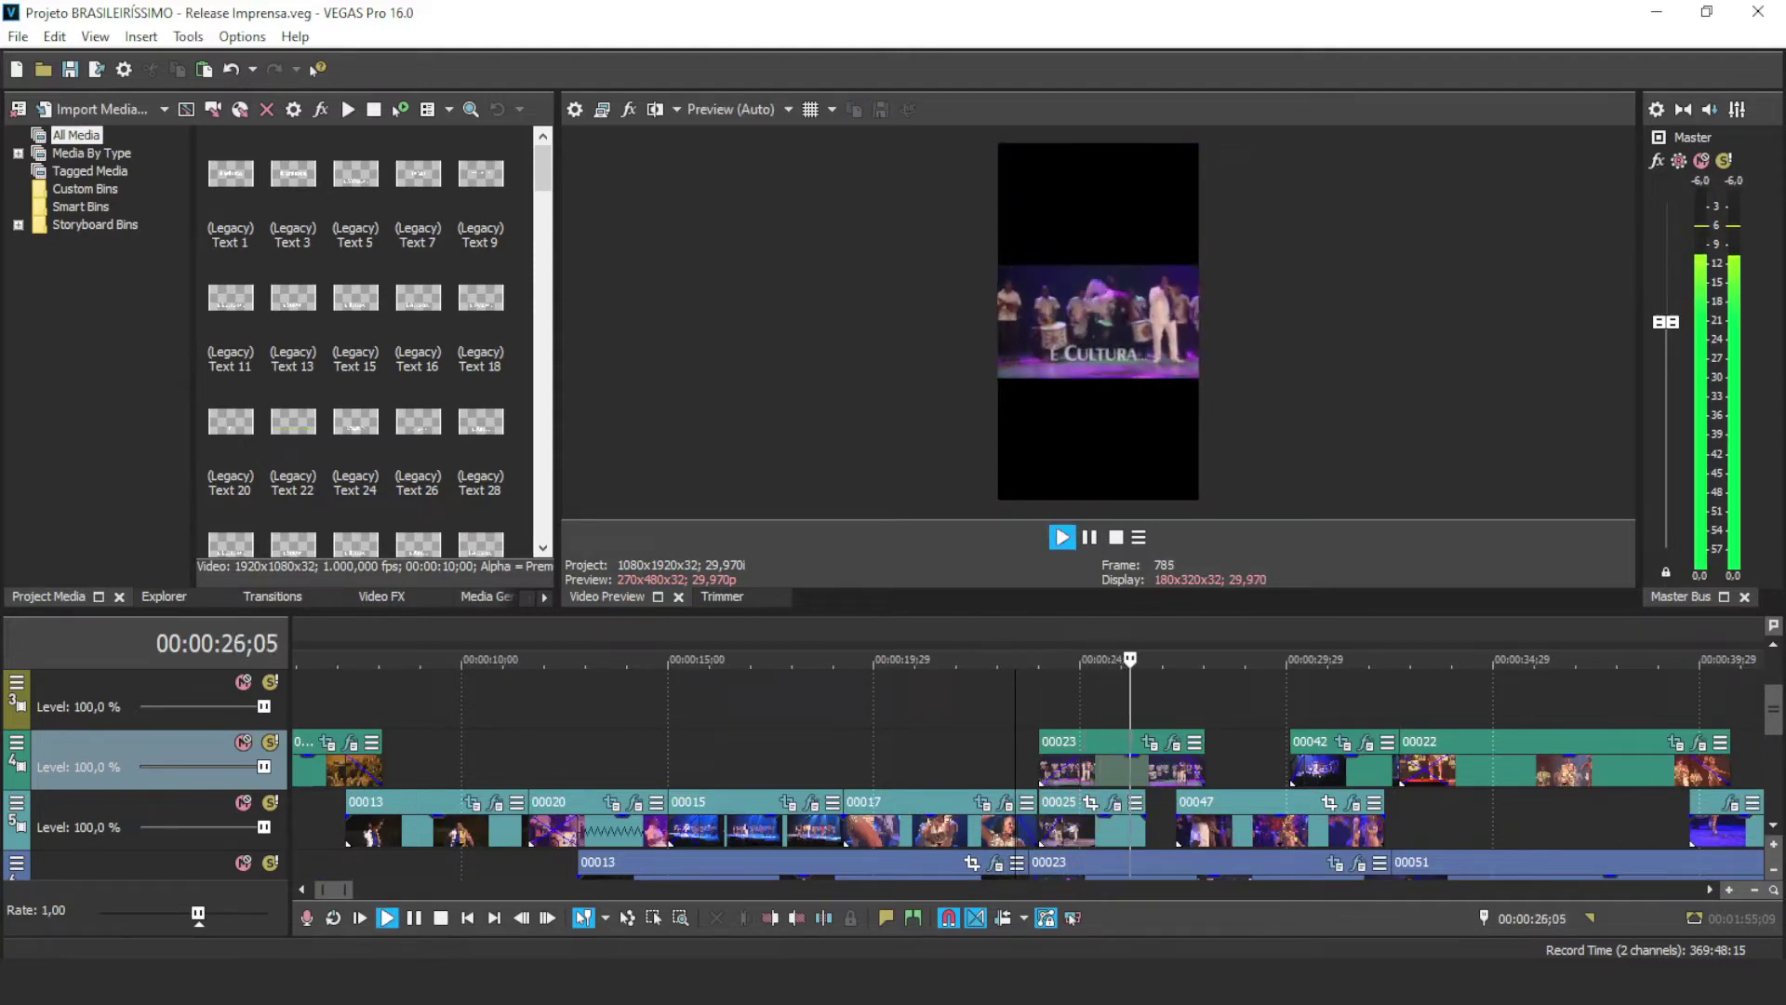
pyautogui.press('space')
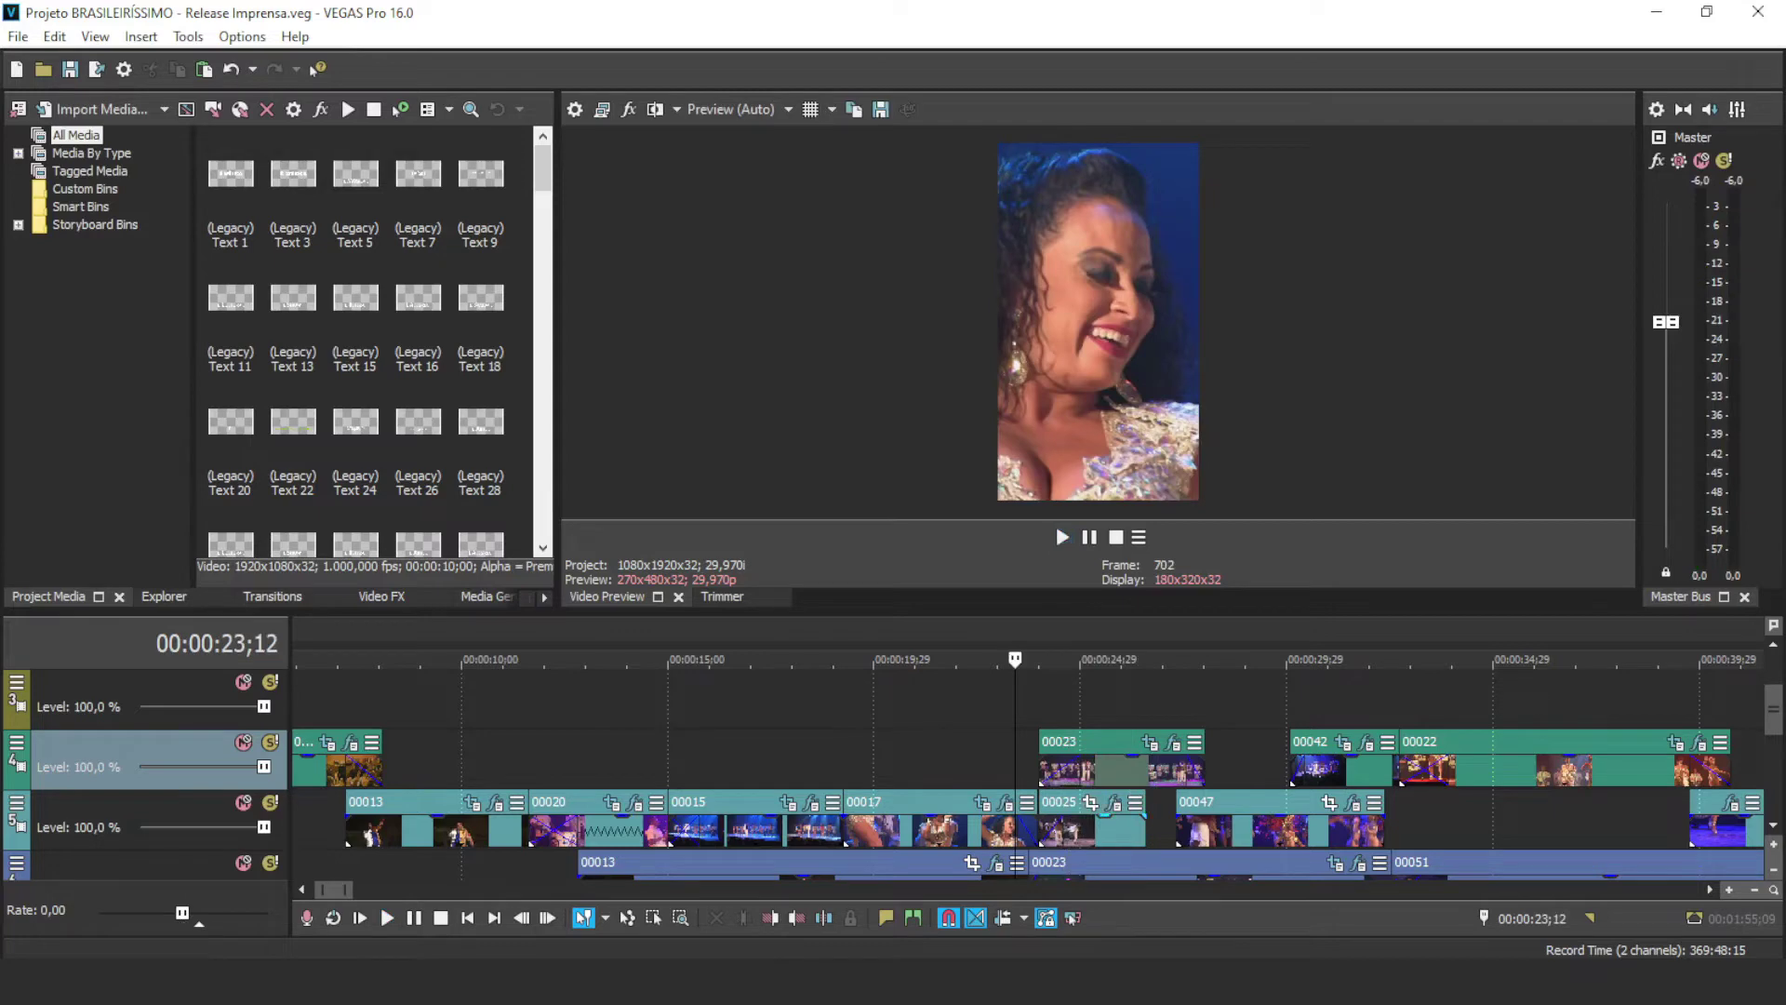
# Step: Select clip 00025 and play back from 00:00:21;20 to examine the change from clip 00017 to clip 00025
pyautogui.click(1044, 821)
pyautogui.press('space')
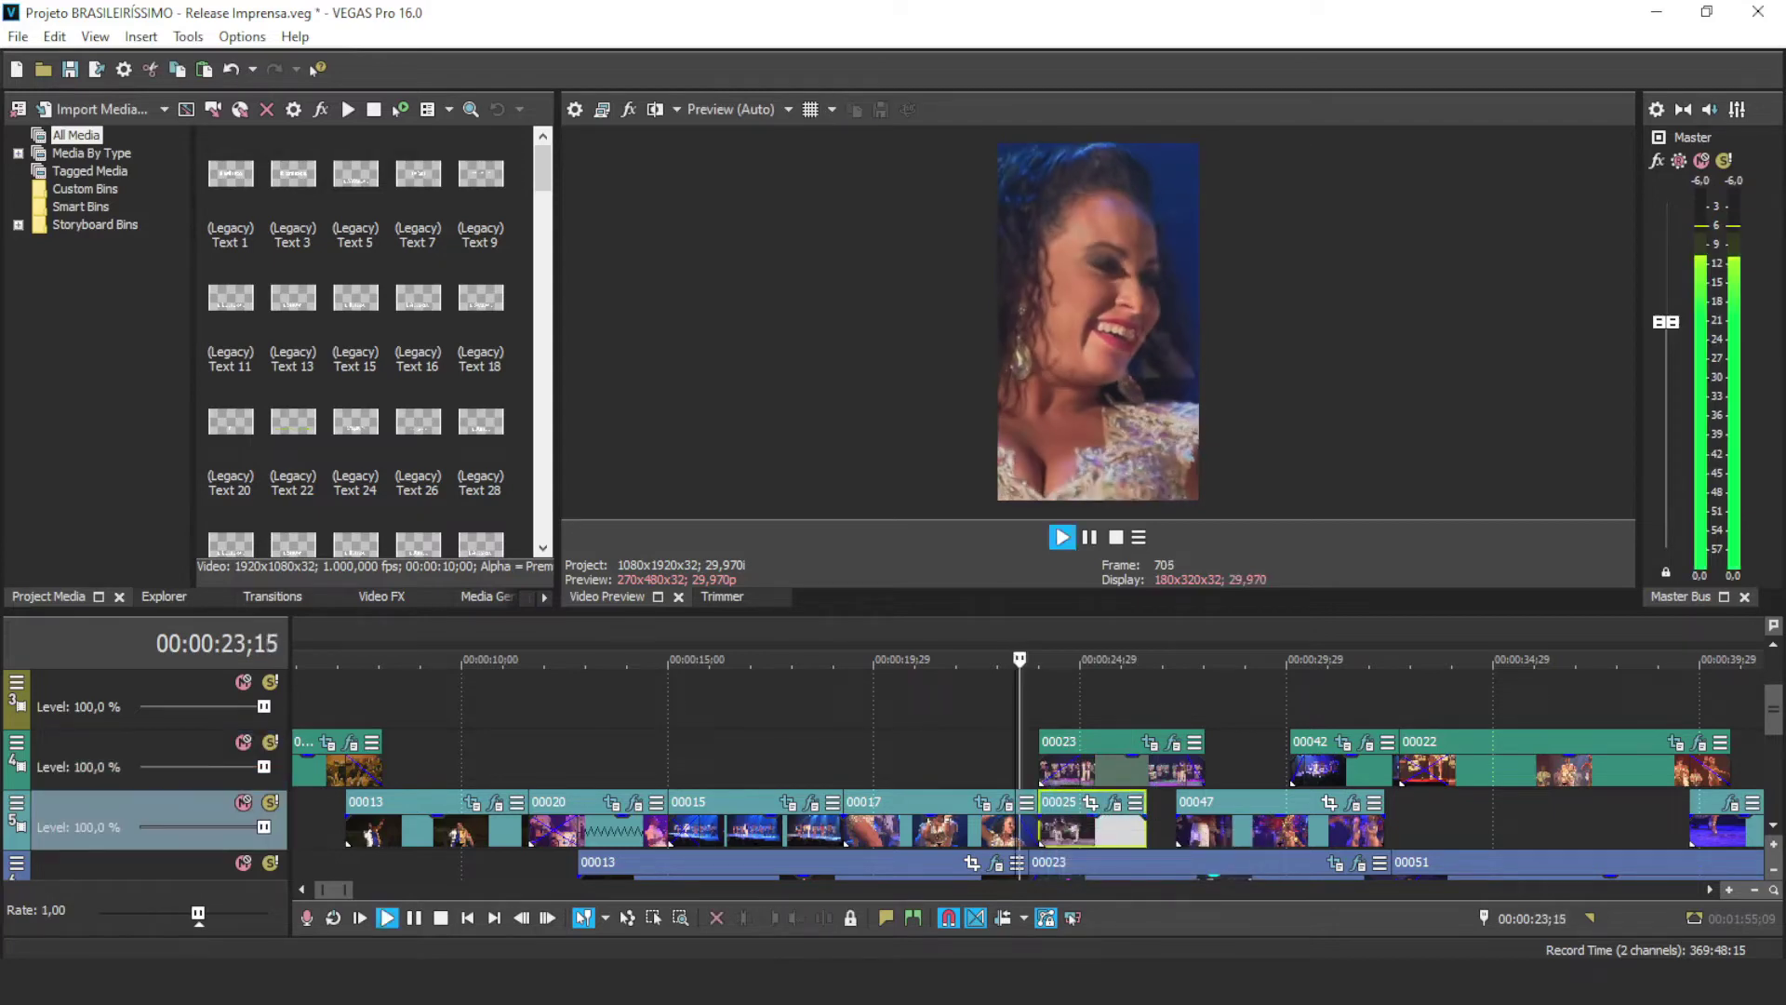
pyautogui.press('space')
pyautogui.click(940, 766)
pyautogui.press('space')
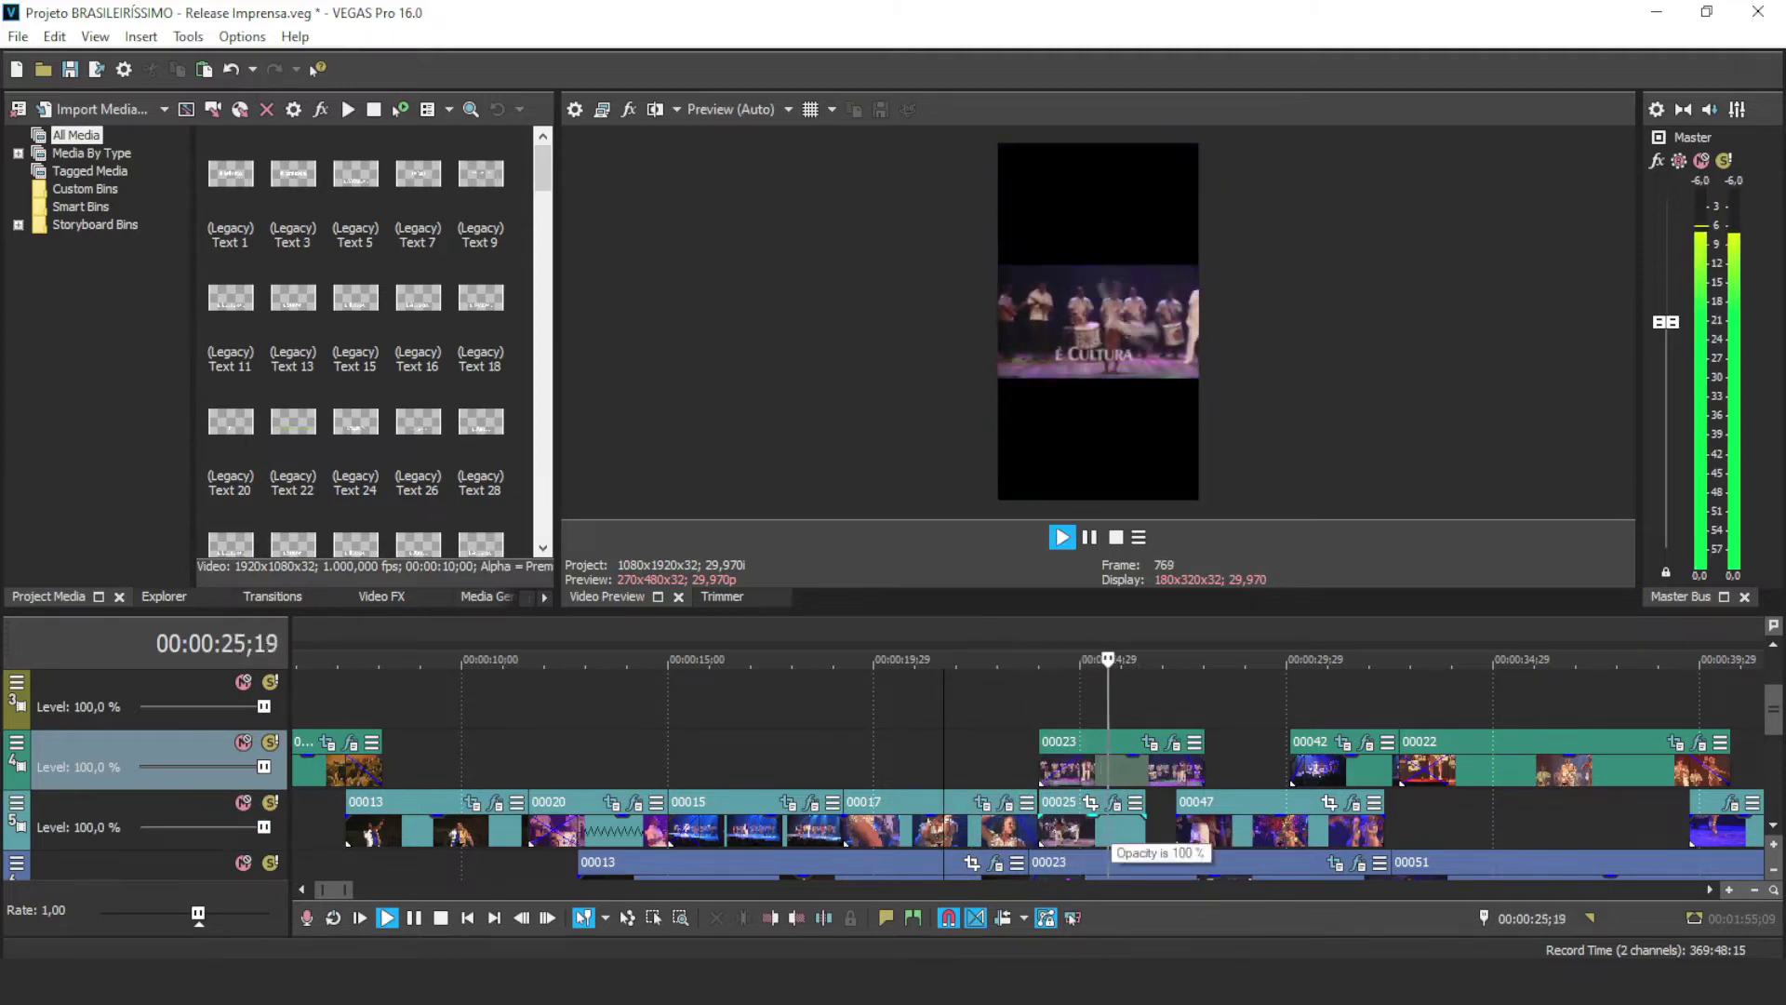
pyautogui.press('space')
# Step: Move clip 00025 up to track 3 so that it starts at 00:00:23;13, overlapping the end of clip 00017
pyautogui.click(1110, 842)
pyautogui.moveTo(1109, 823); pyautogui.dragTo(1088, 703)
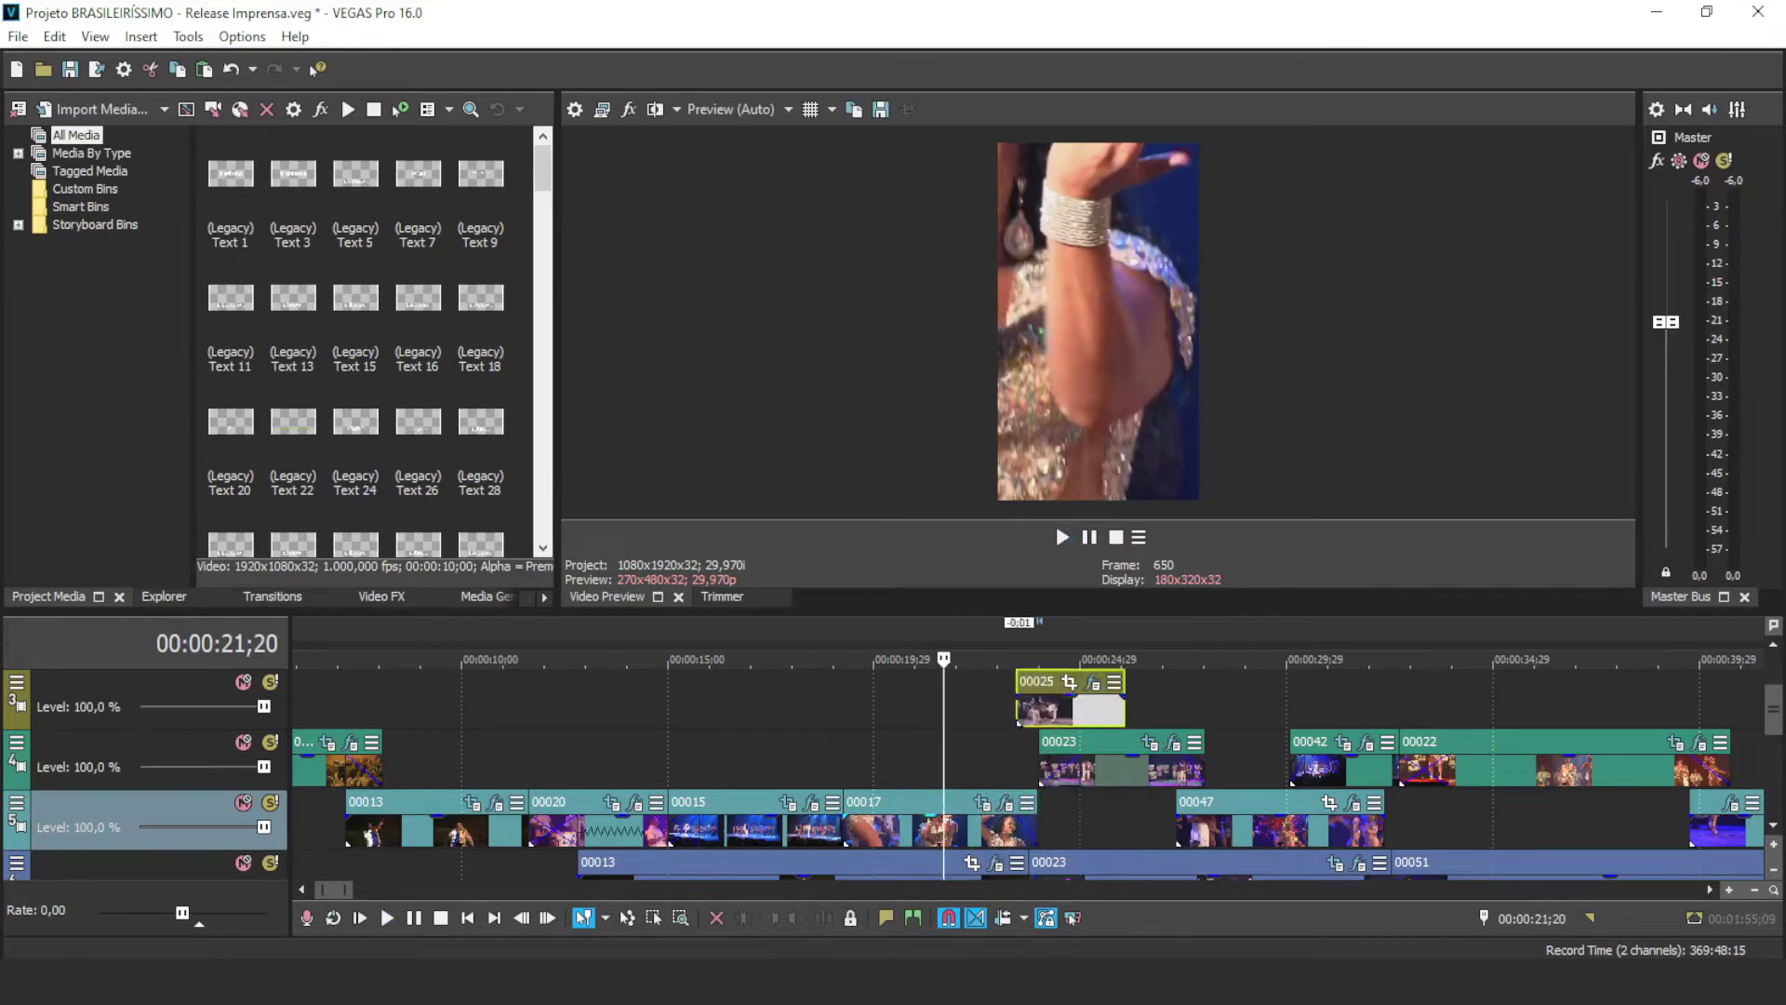
pyautogui.click(1009, 823)
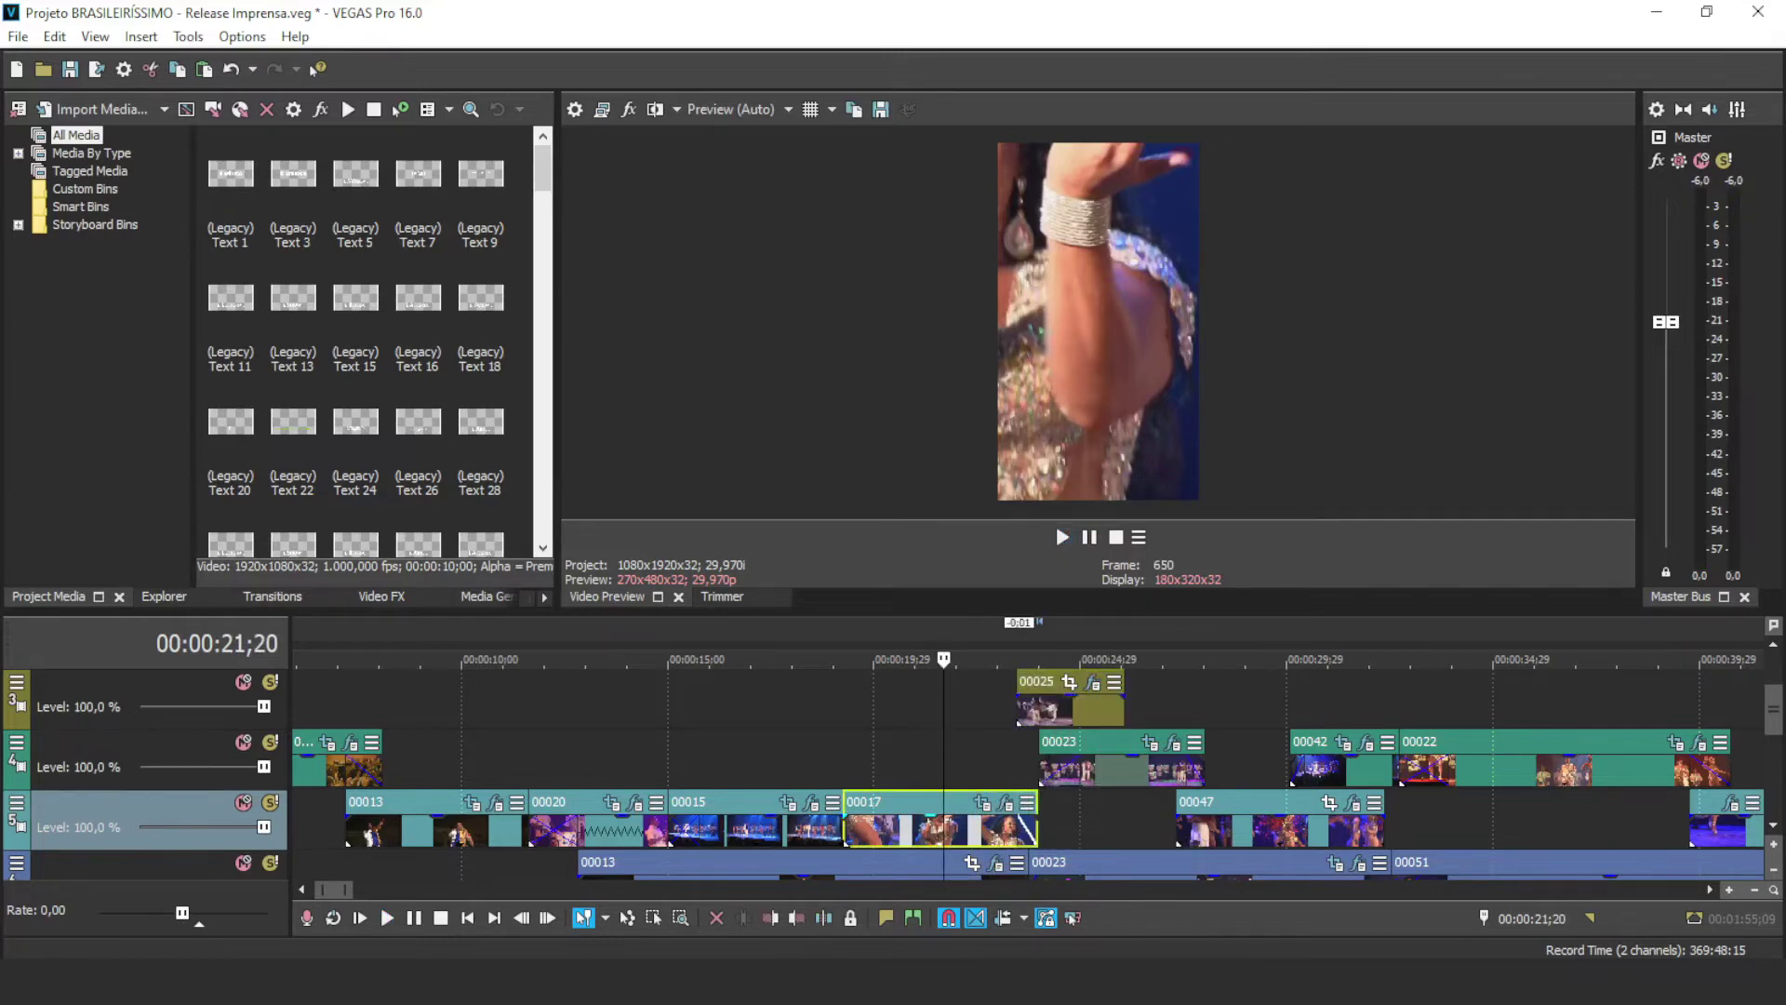
# Step: Play back from 00:00:23;02 and from the start of clip 00025 to check its overlap with clip 00017
pyautogui.click(1002, 763)
pyautogui.press('space')
pyautogui.scroll(3, 1002, 762)
pyautogui.press('space')
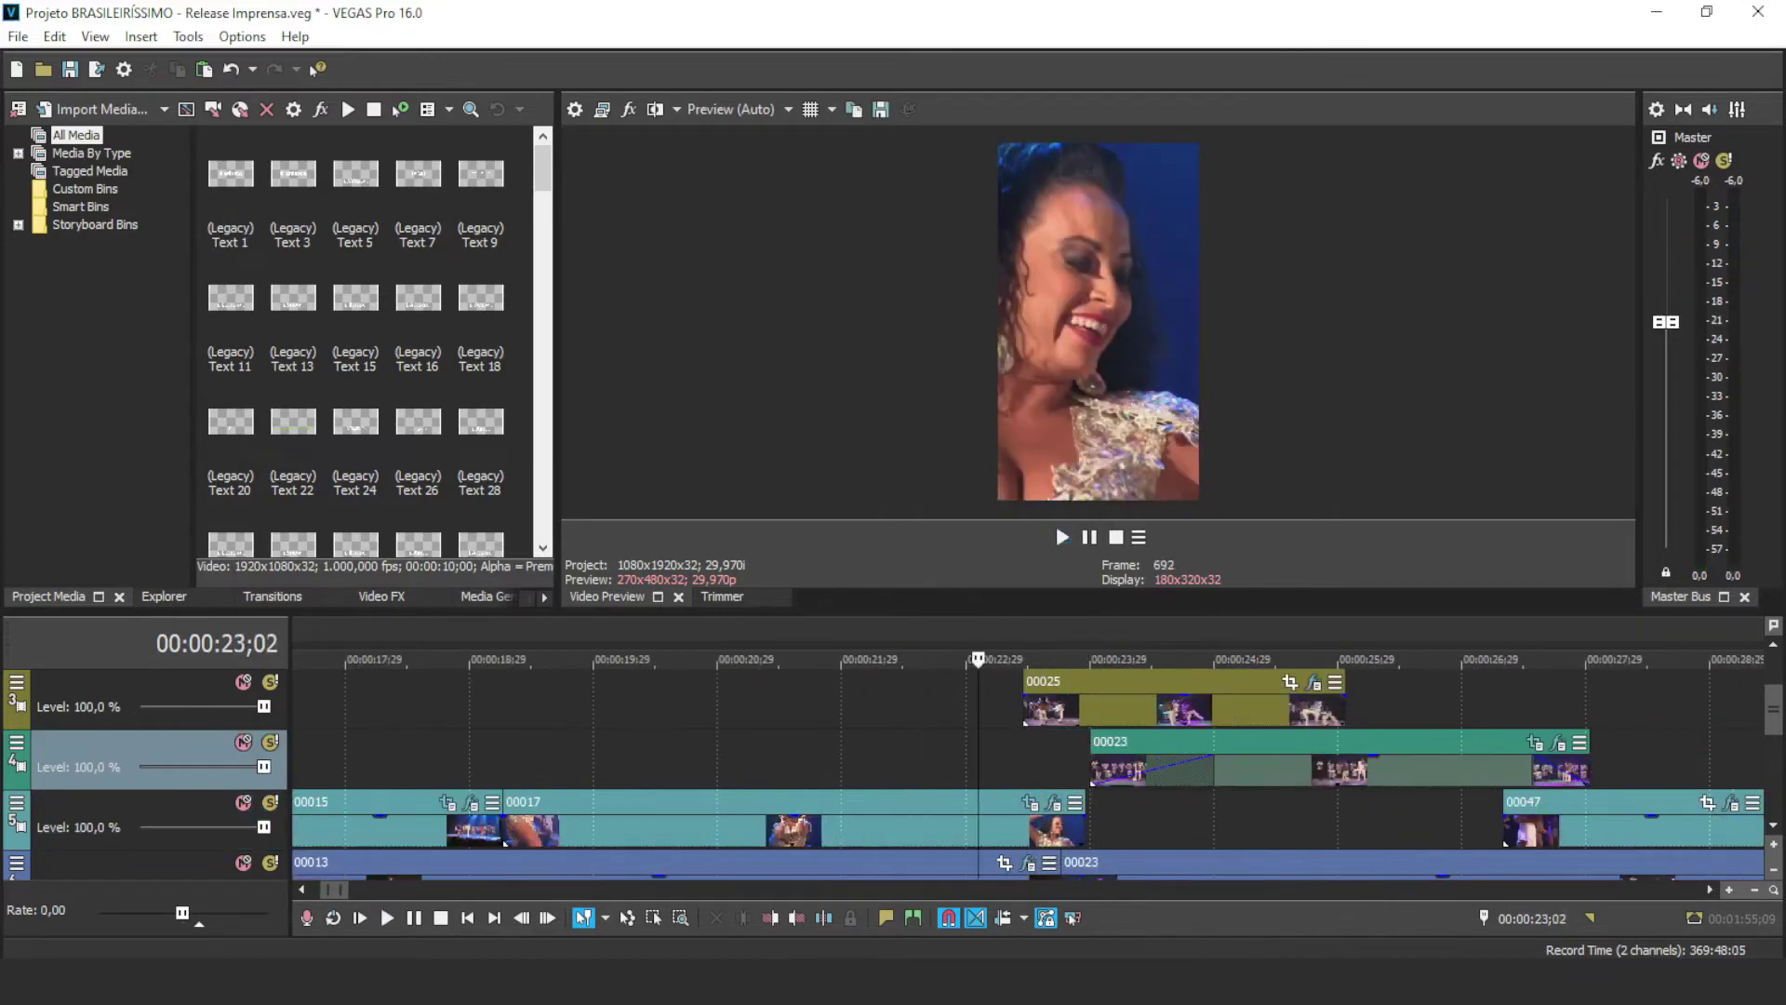
pyautogui.click(1023, 763)
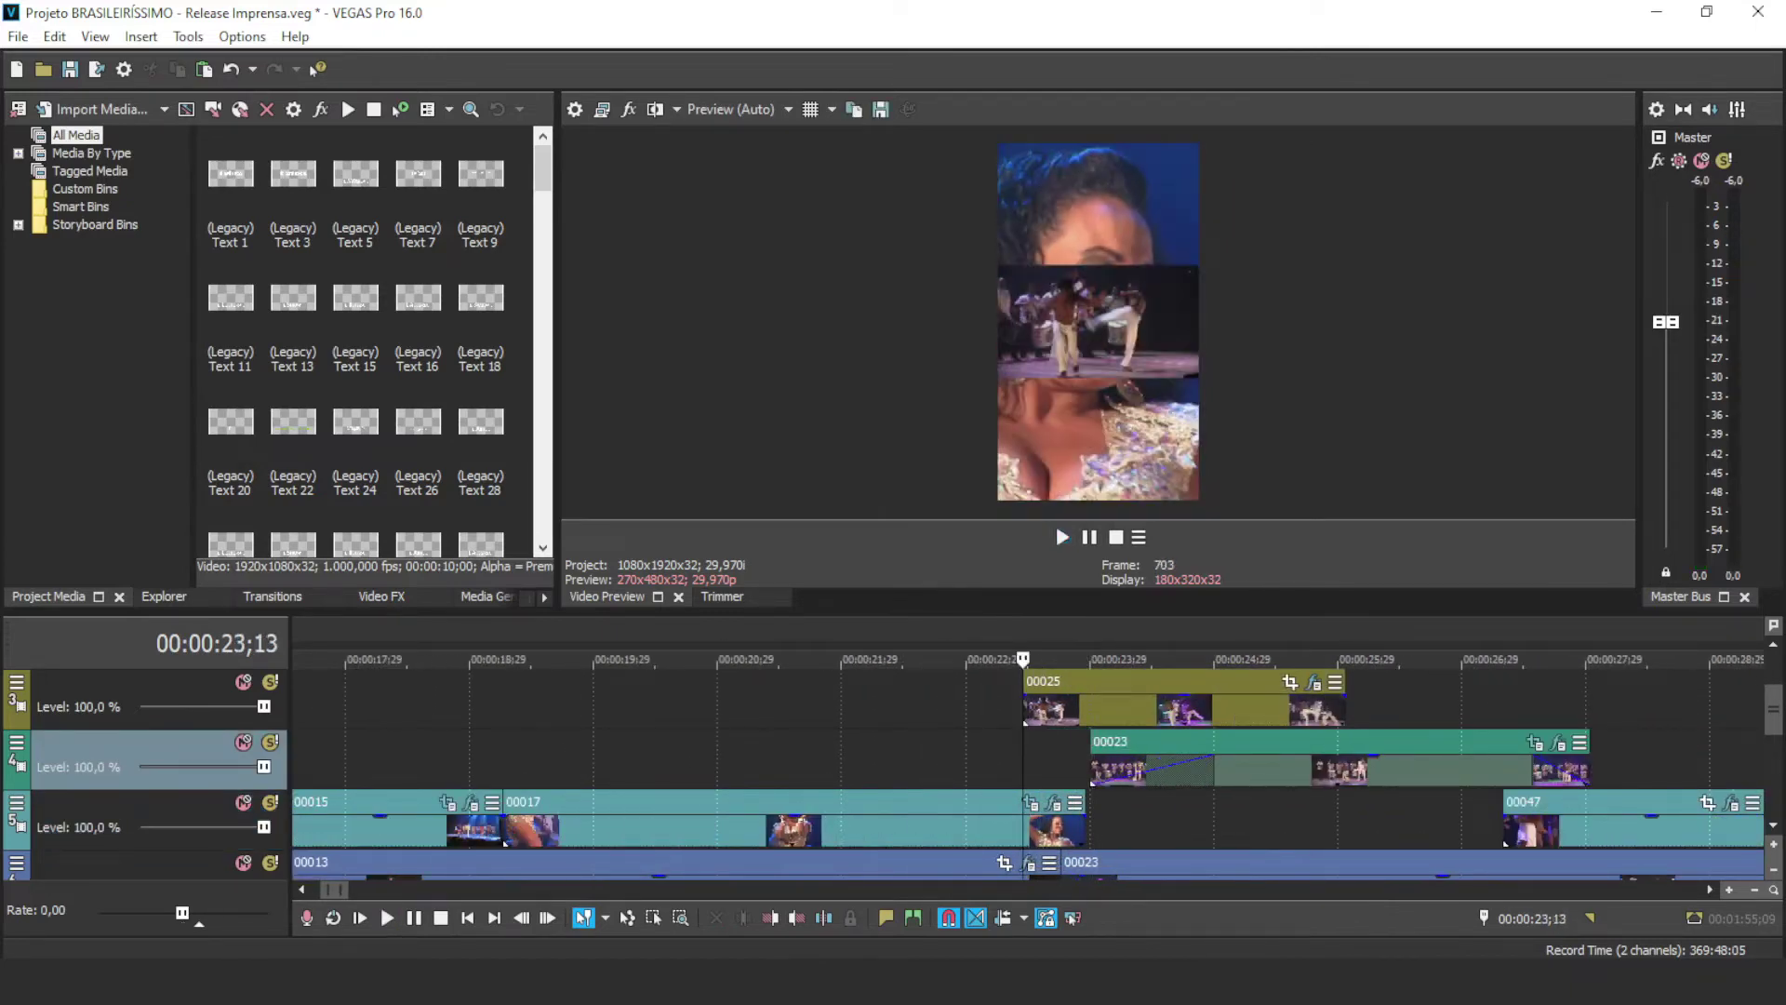
pyautogui.press('space')
pyautogui.press('space')
# Step: Try a fade-in on clip 00025 reaching to the end of clip 00017, play it back and undo it
pyautogui.moveTo(1025, 671); pyautogui.dragTo(1090, 674)
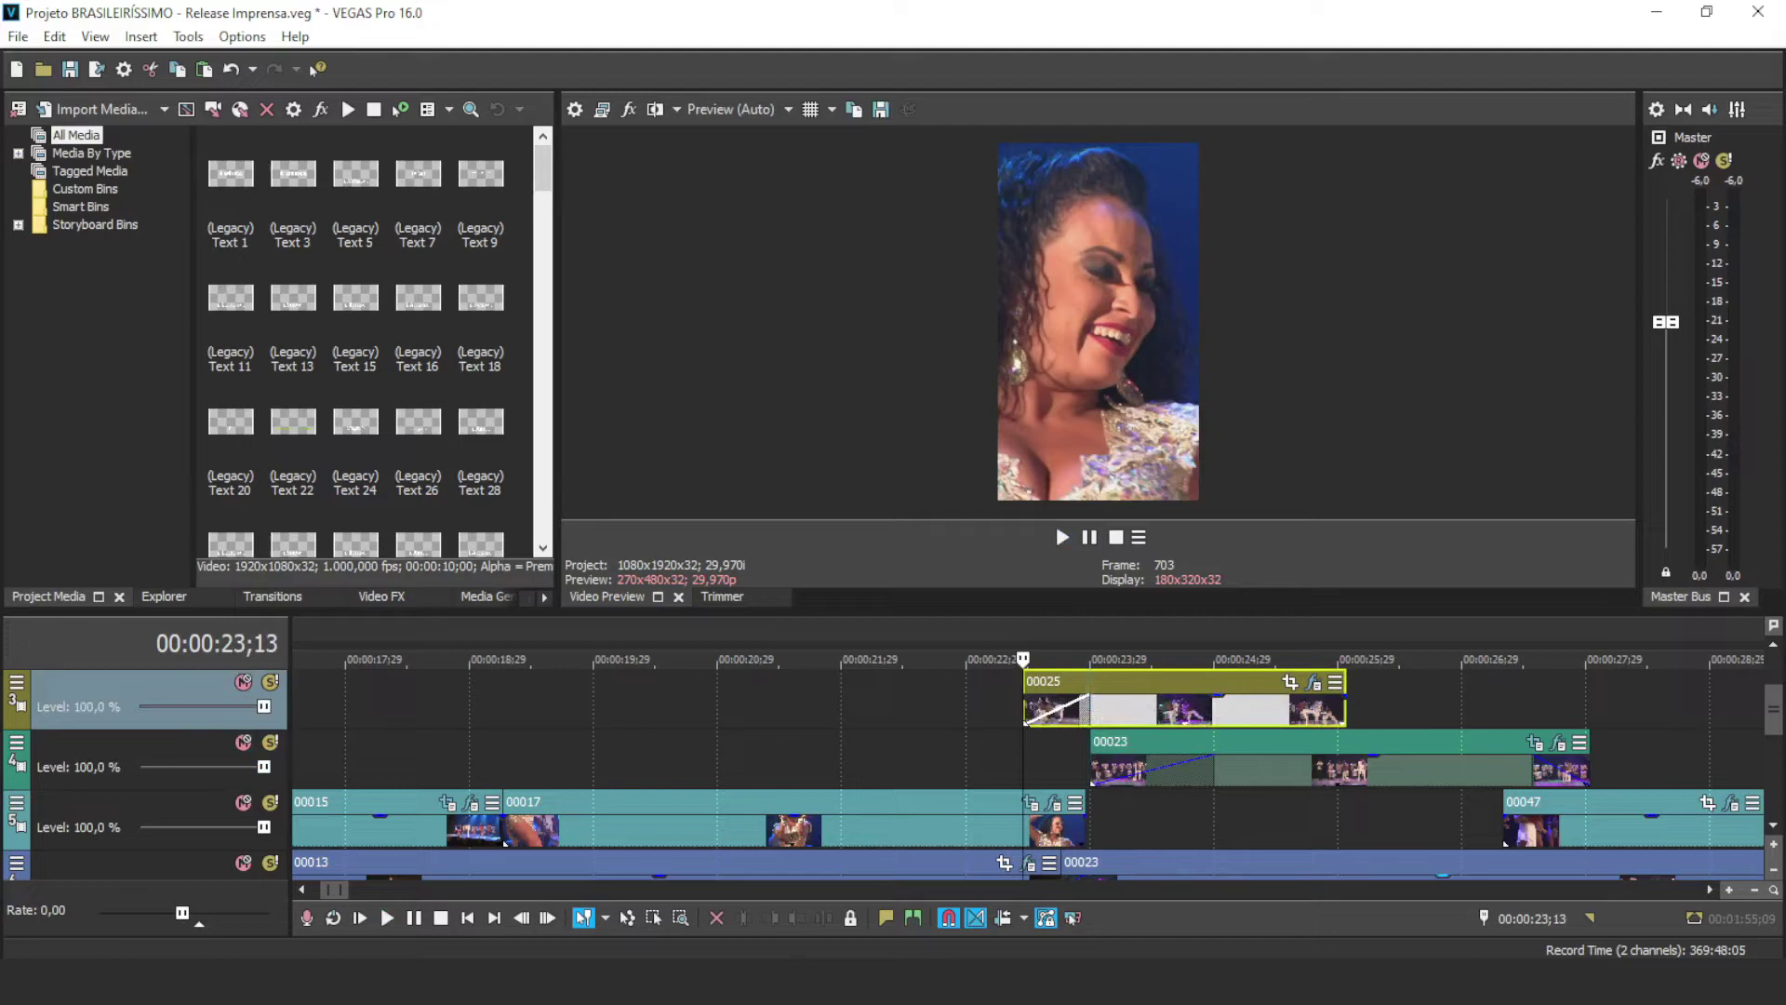
pyautogui.press('space')
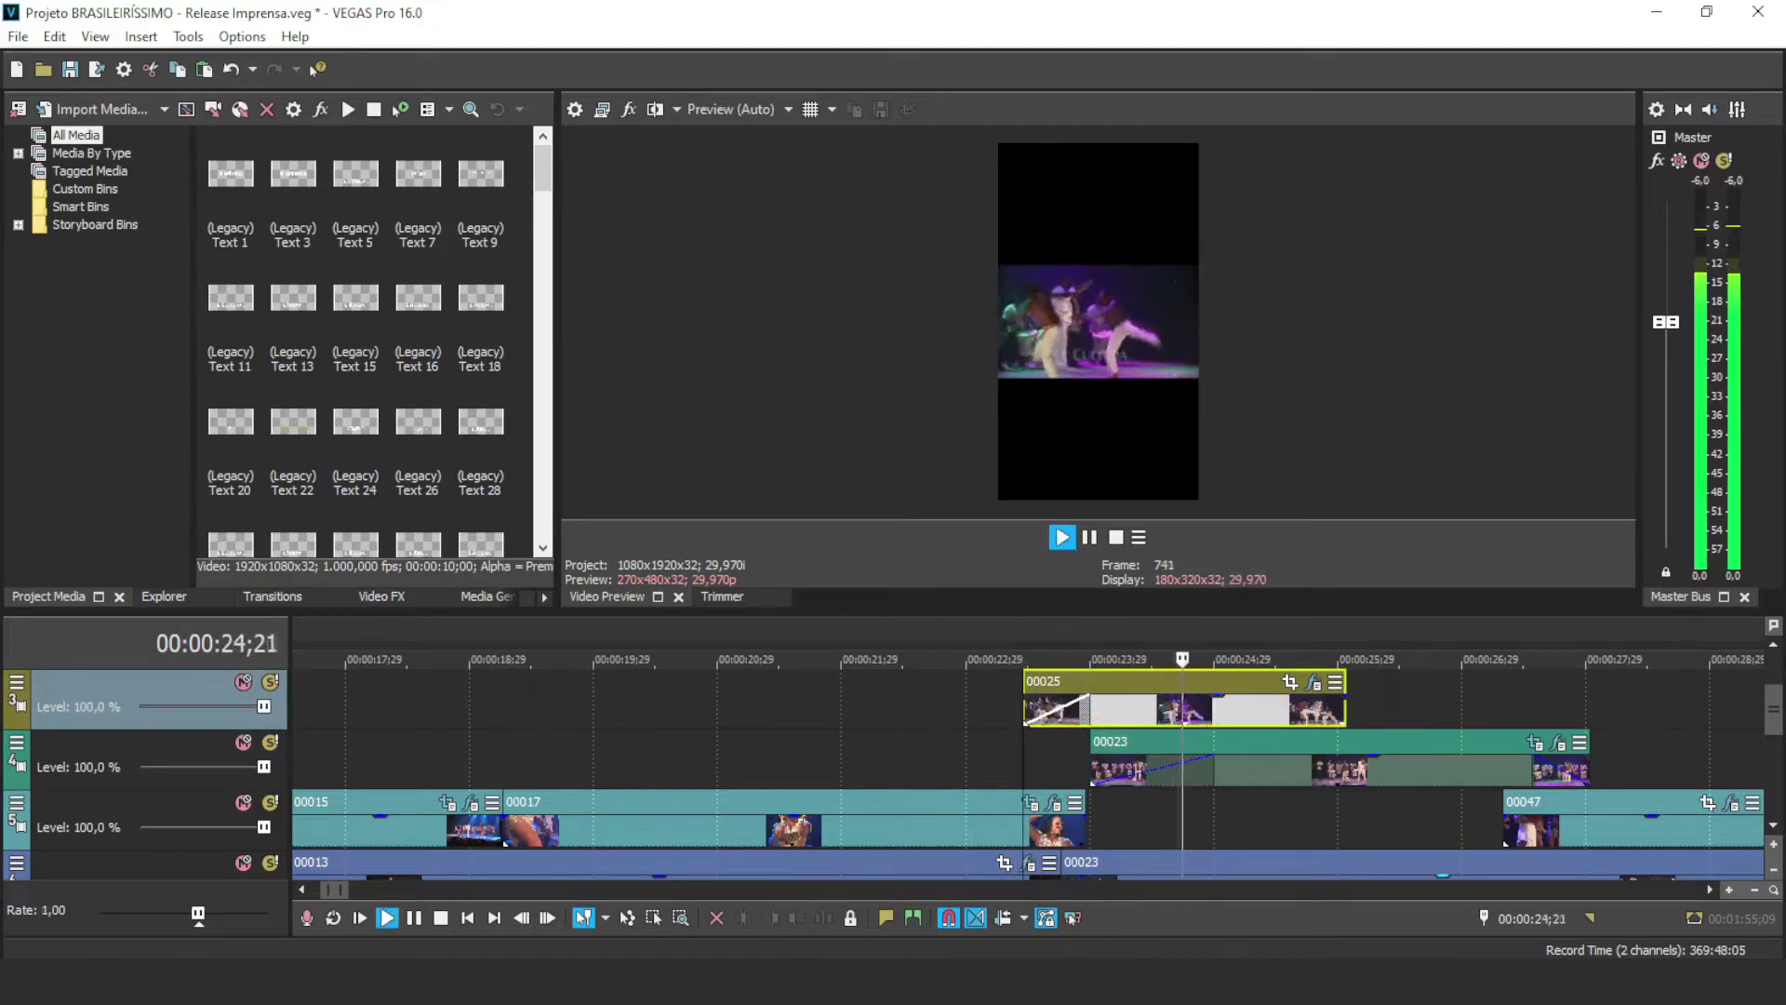
pyautogui.press('space')
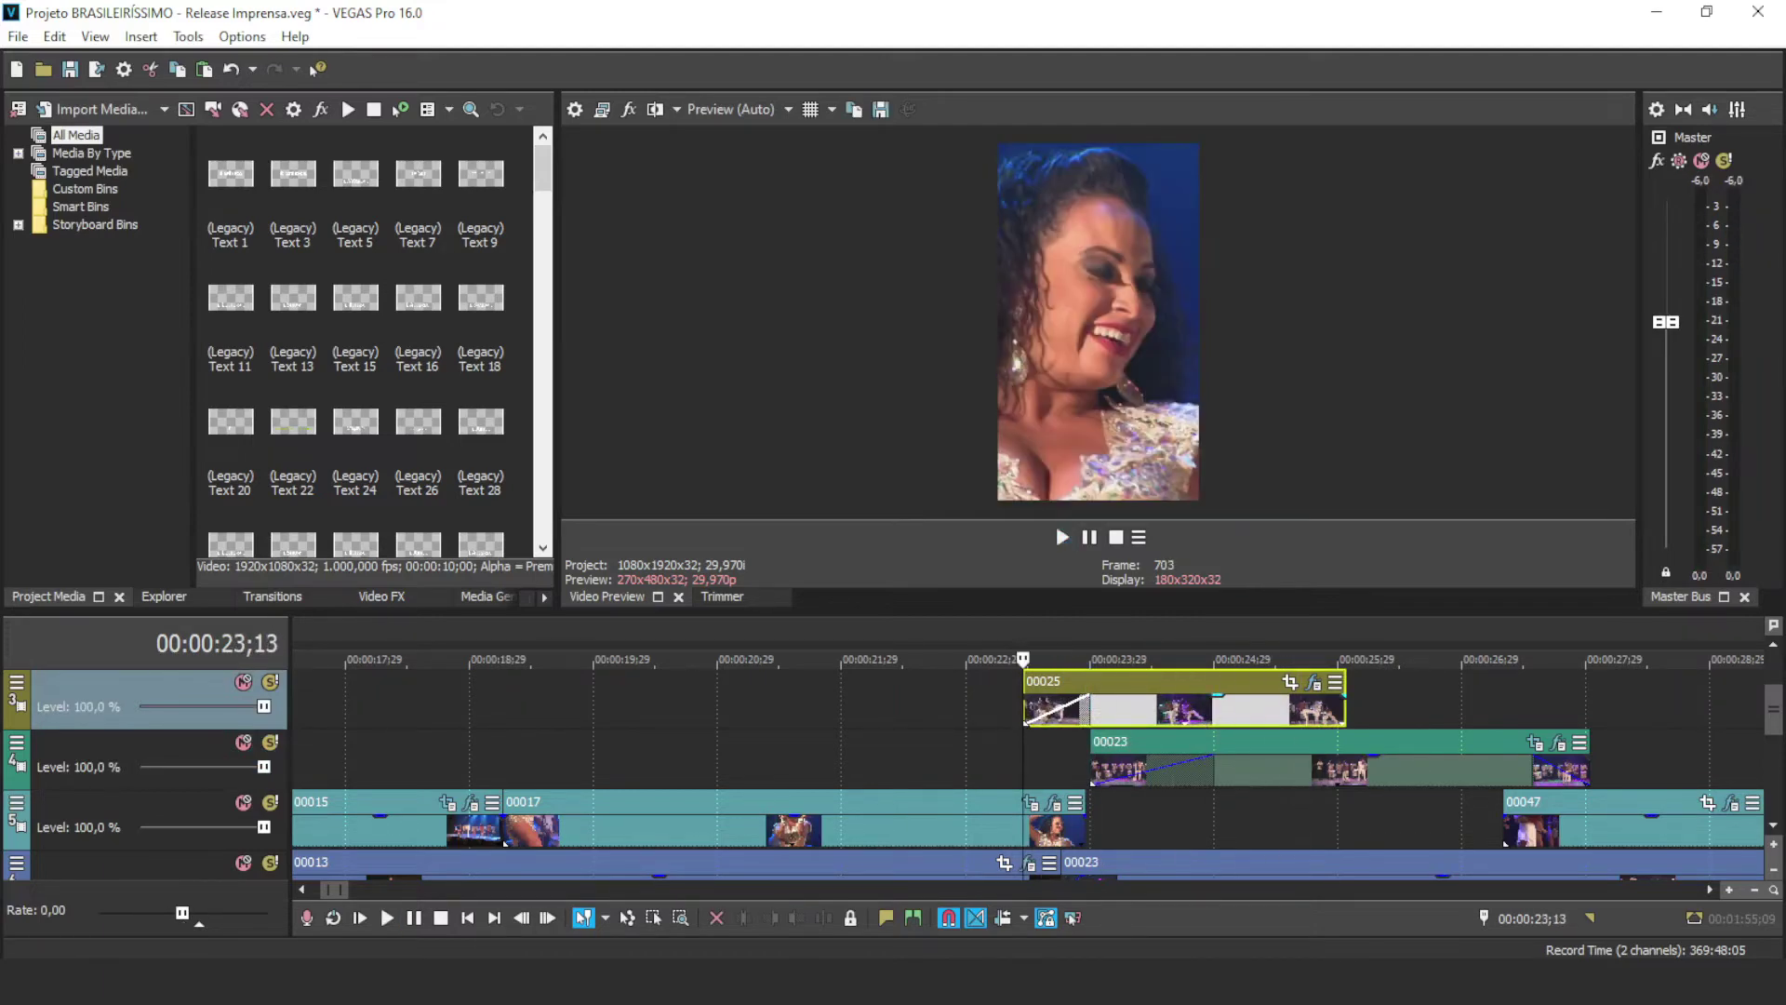
pyautogui.hotkey('ctrl', 'z')
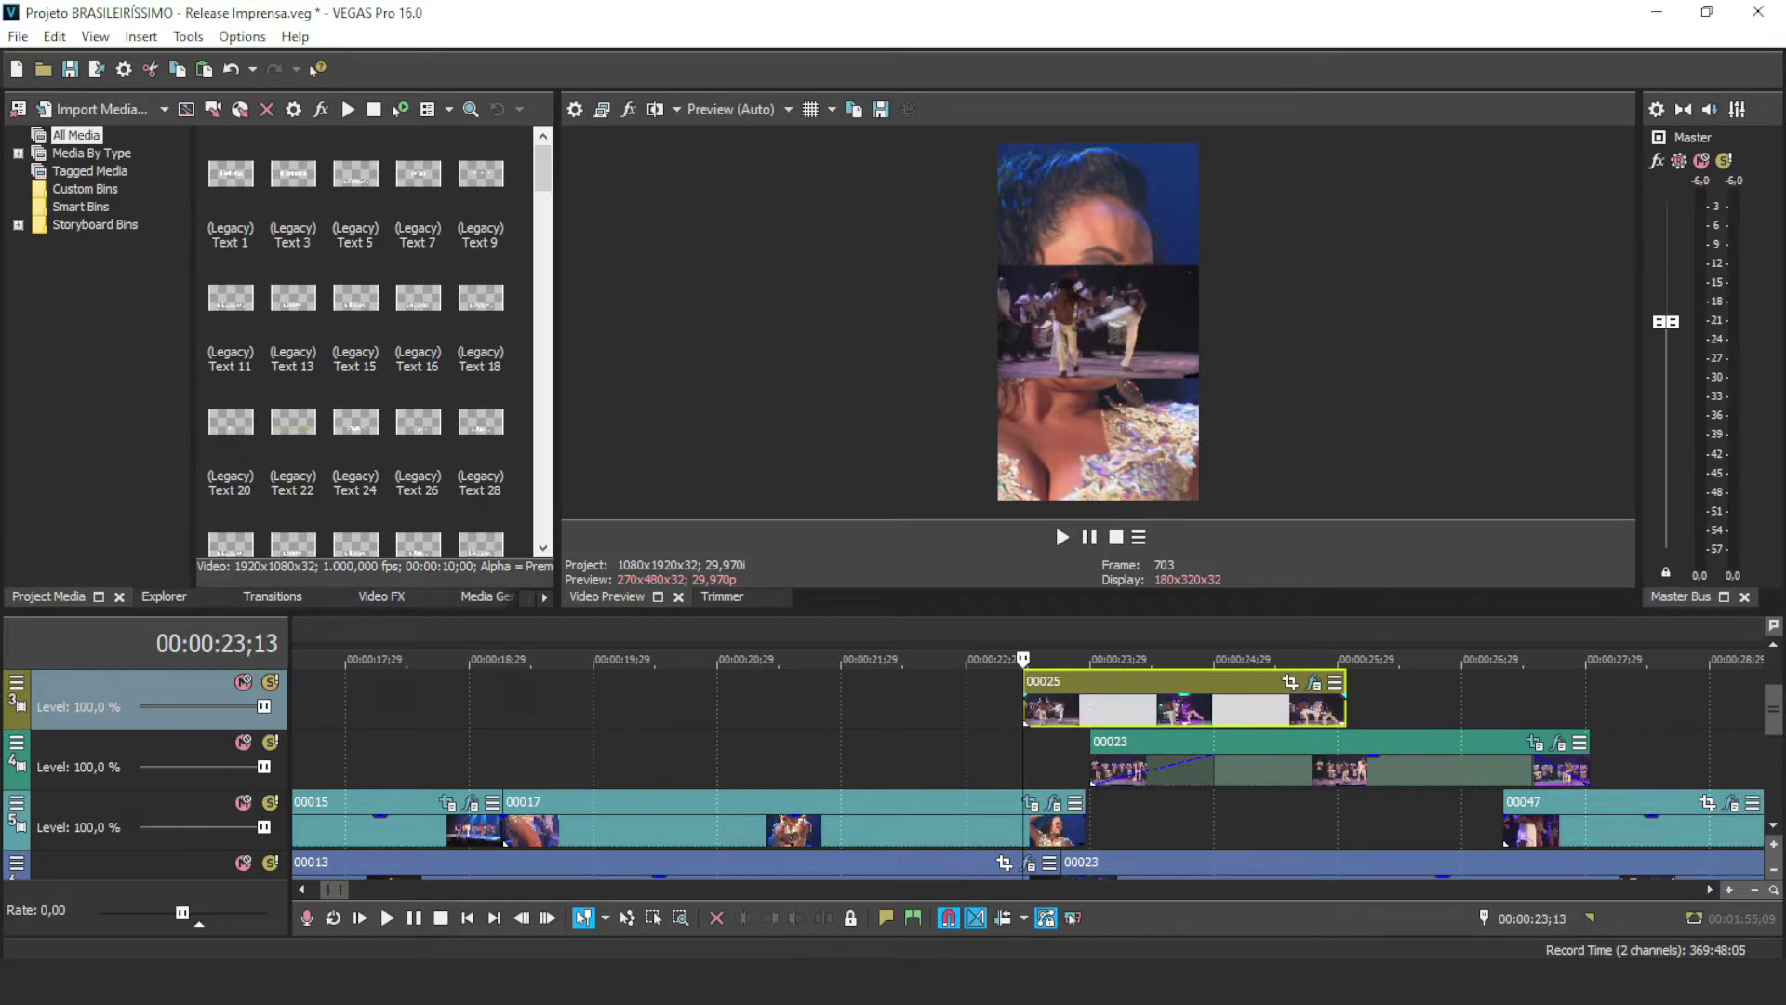
# Step: Open clip 00025's pan/crop editor and apply the STORIES preset
pyautogui.click(1289, 682)
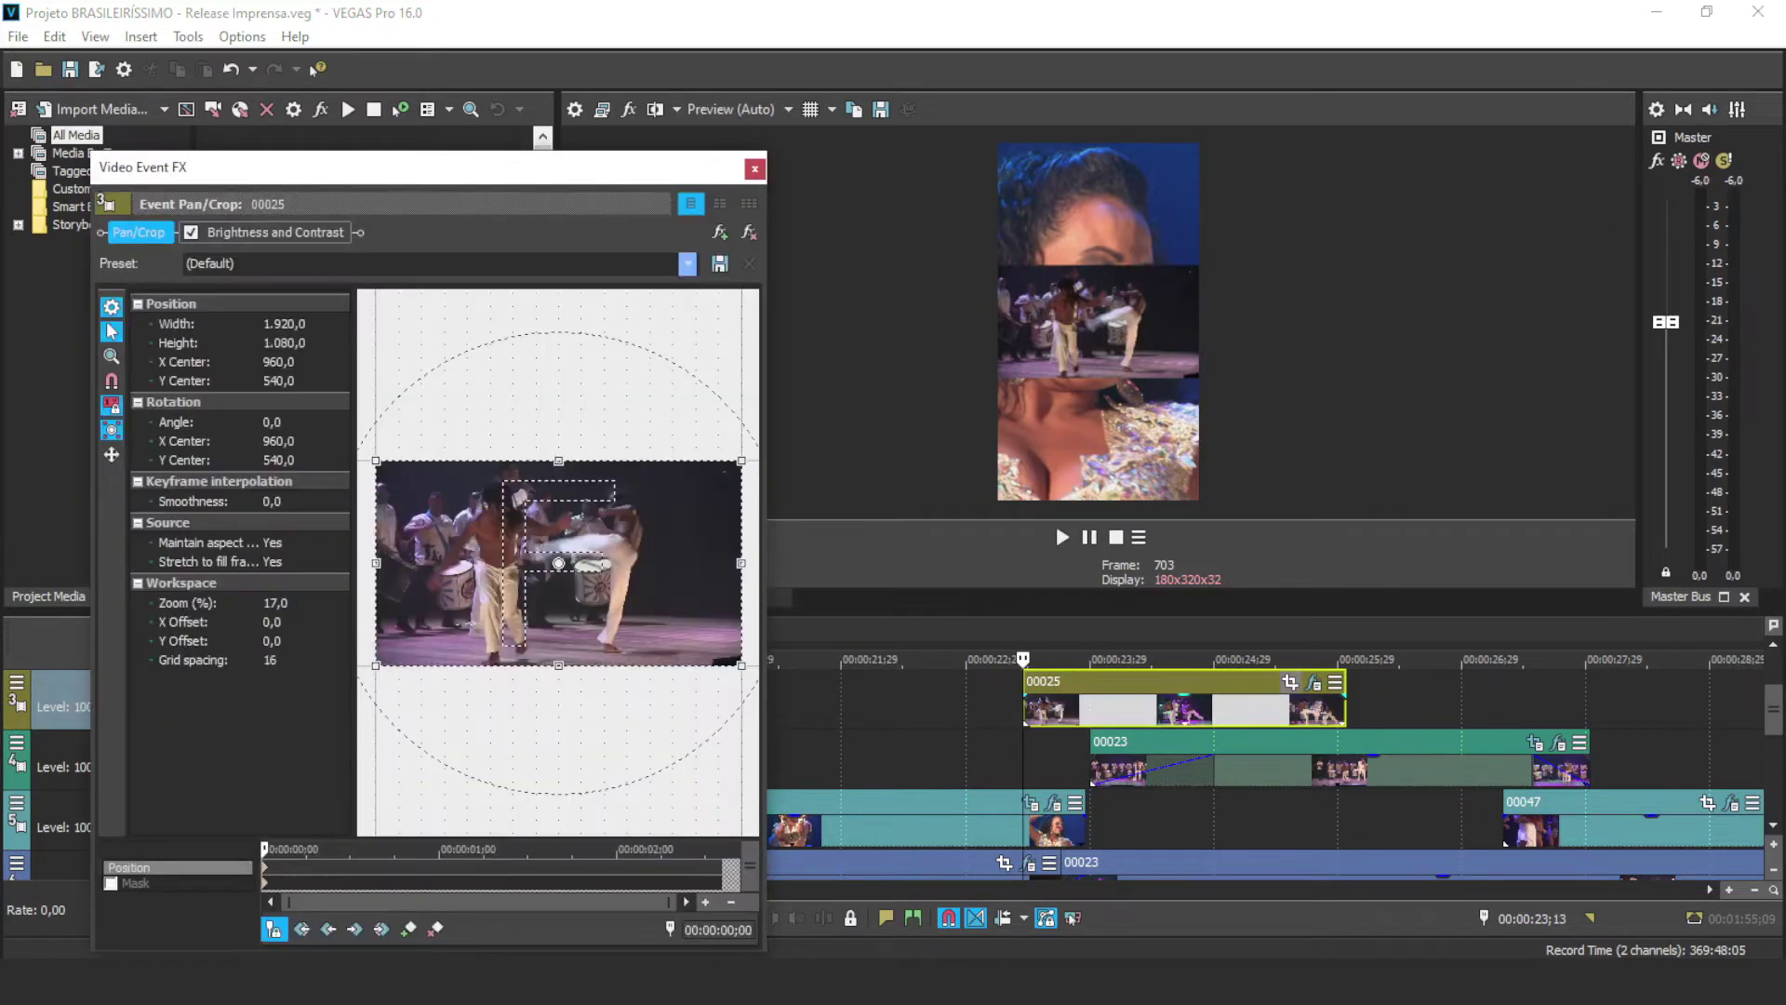
pyautogui.click(688, 263)
pyautogui.click(279, 354)
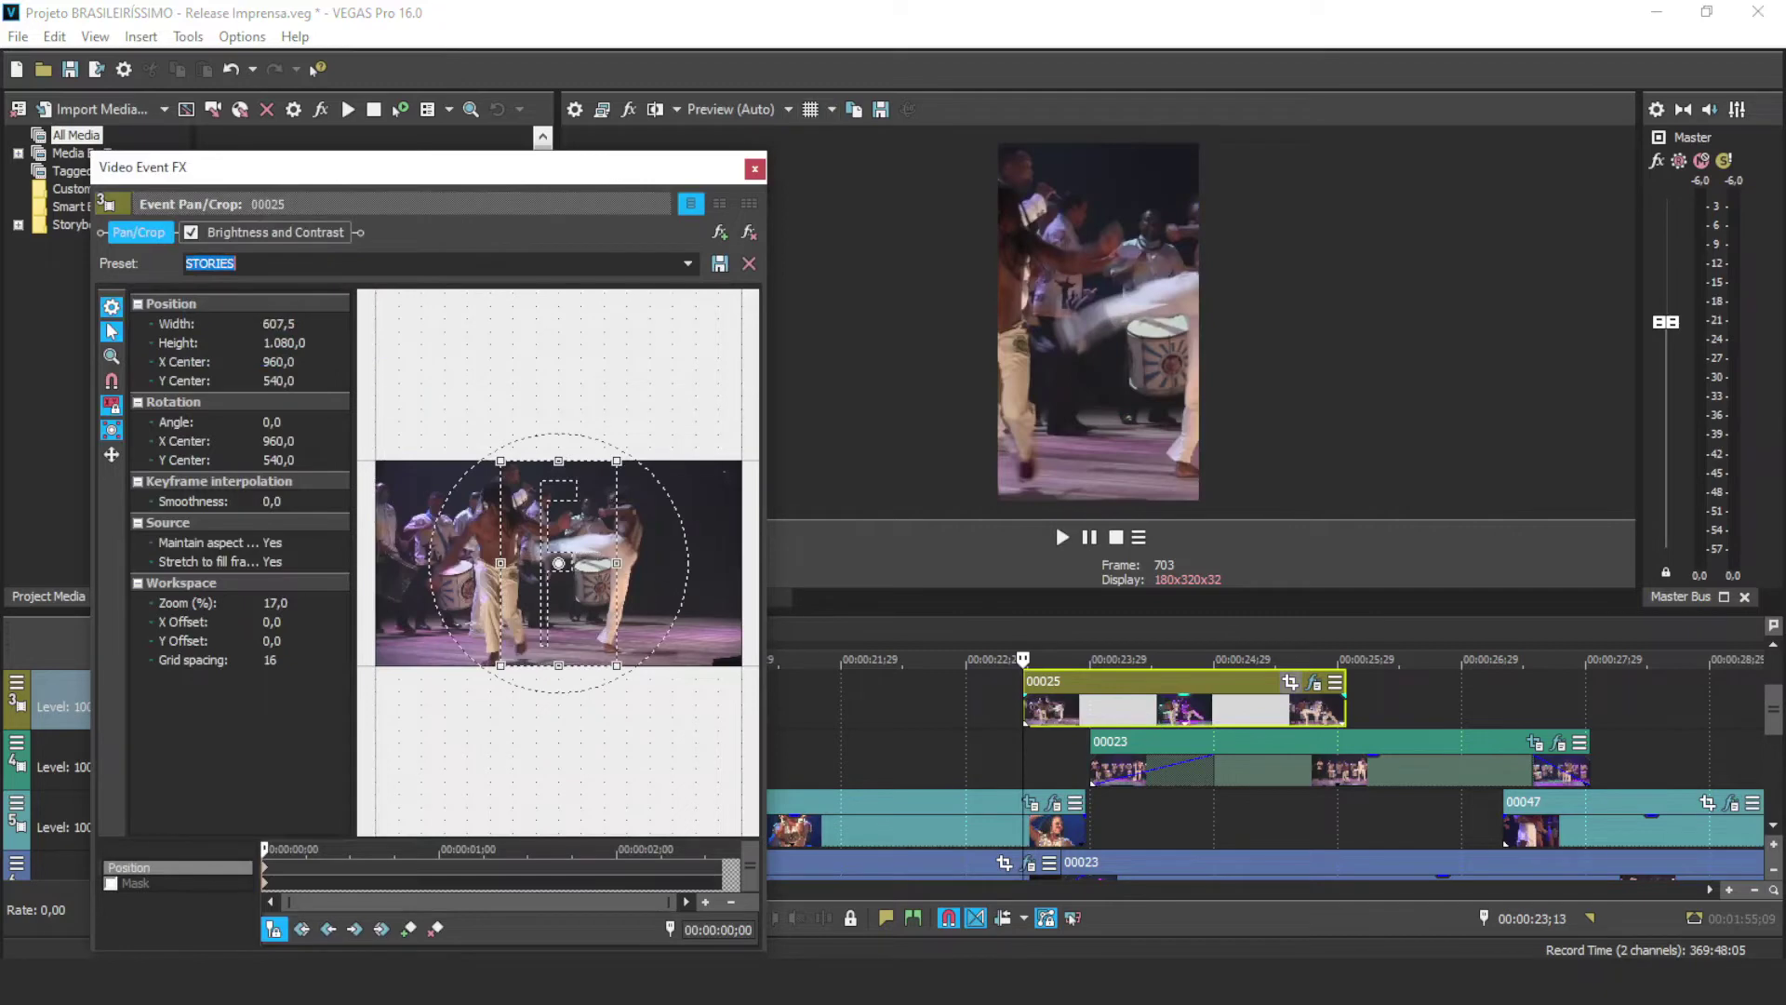
# Step: Close the pan/crop editor and play back the reframed clip 00025 from its start
pyautogui.click(754, 168)
pyautogui.press('space')
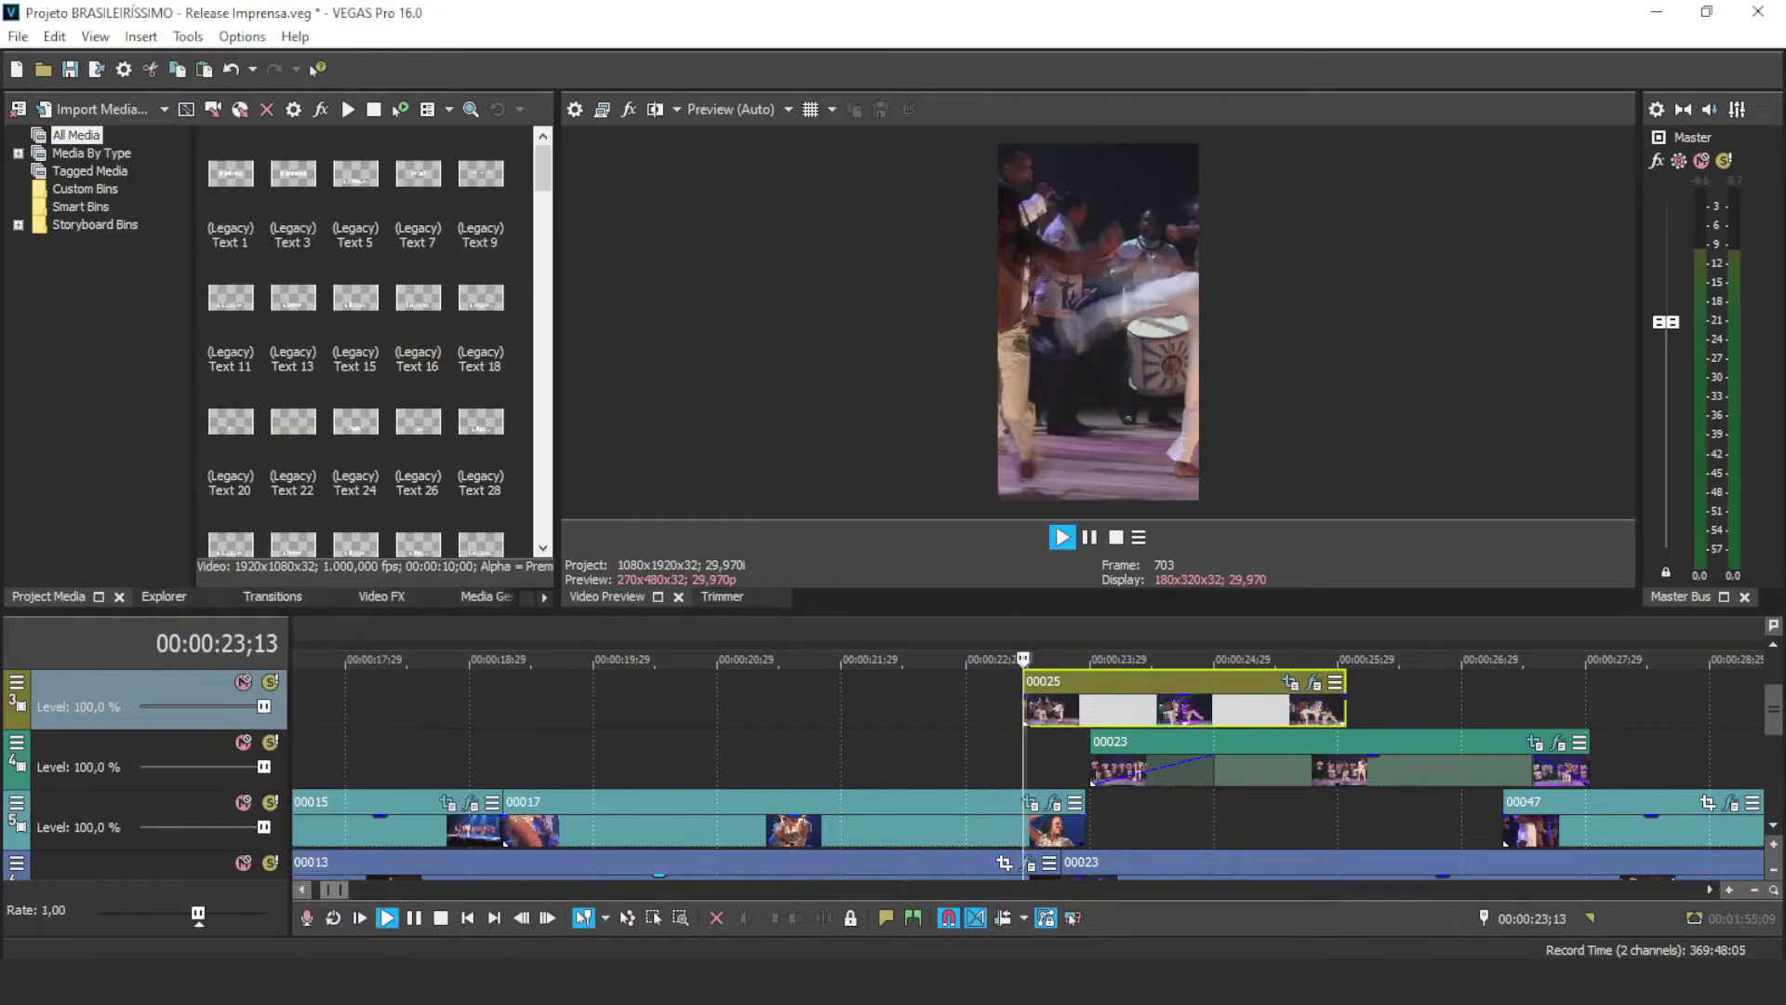
pyautogui.press('space')
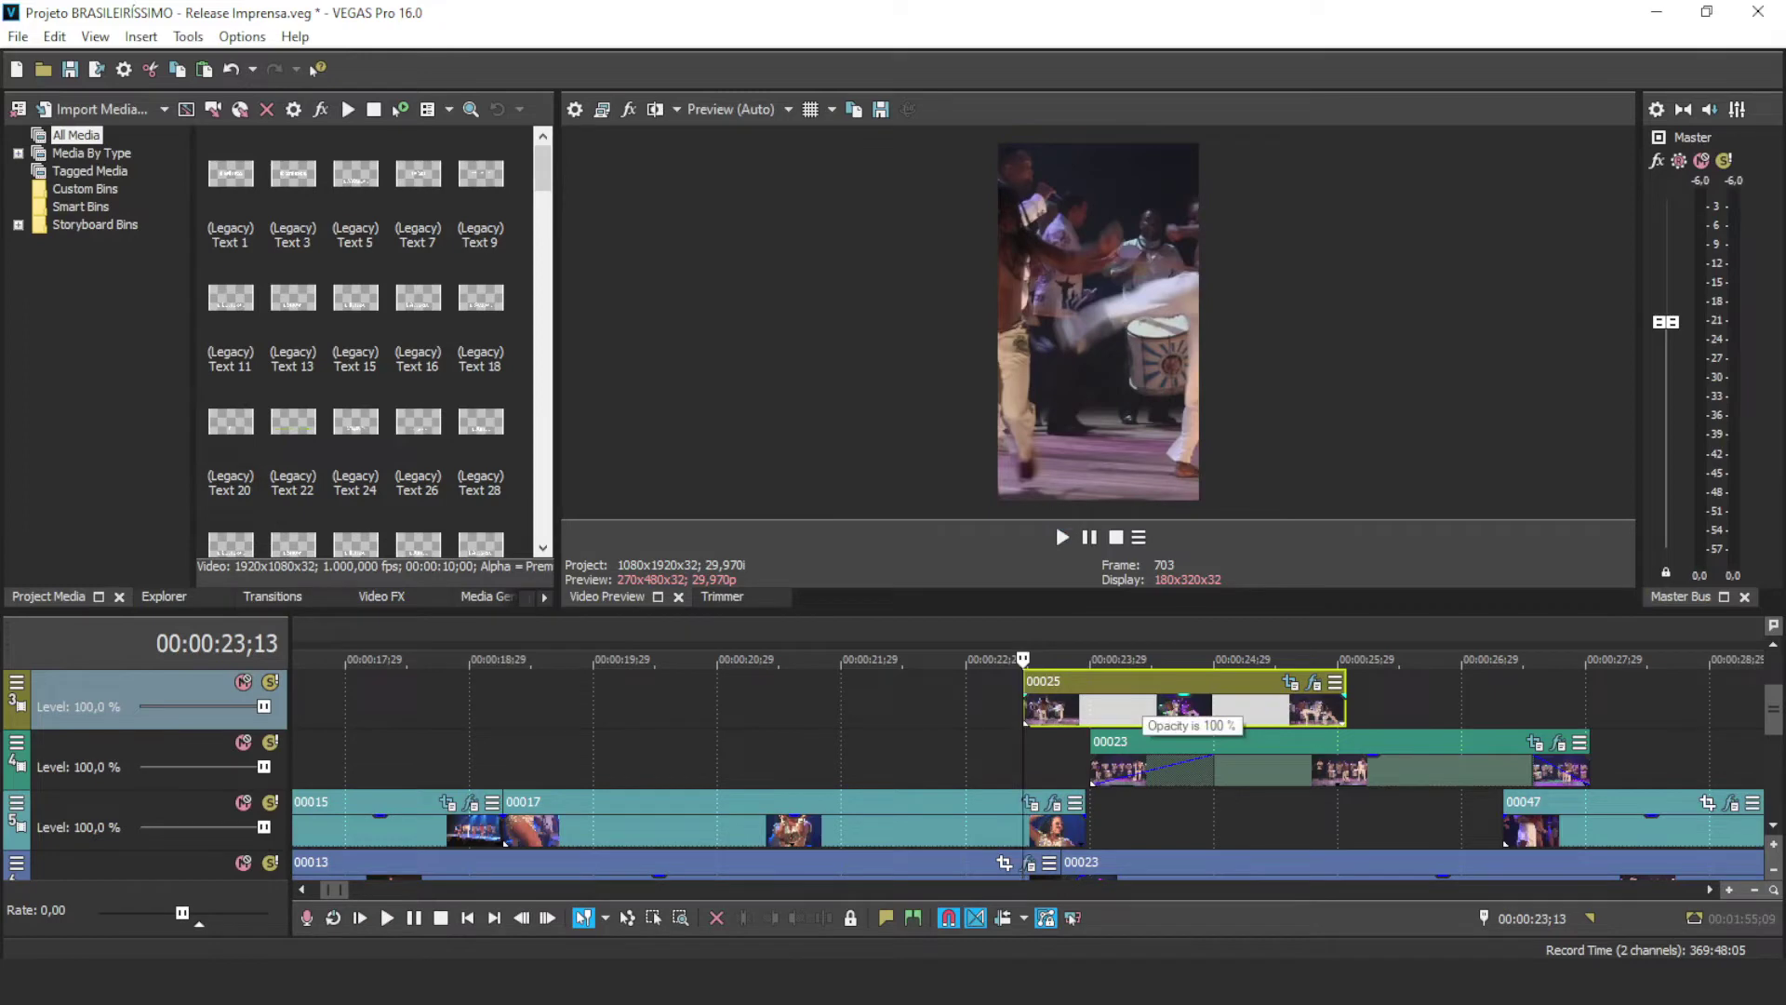
pyautogui.moveTo(962, 982)
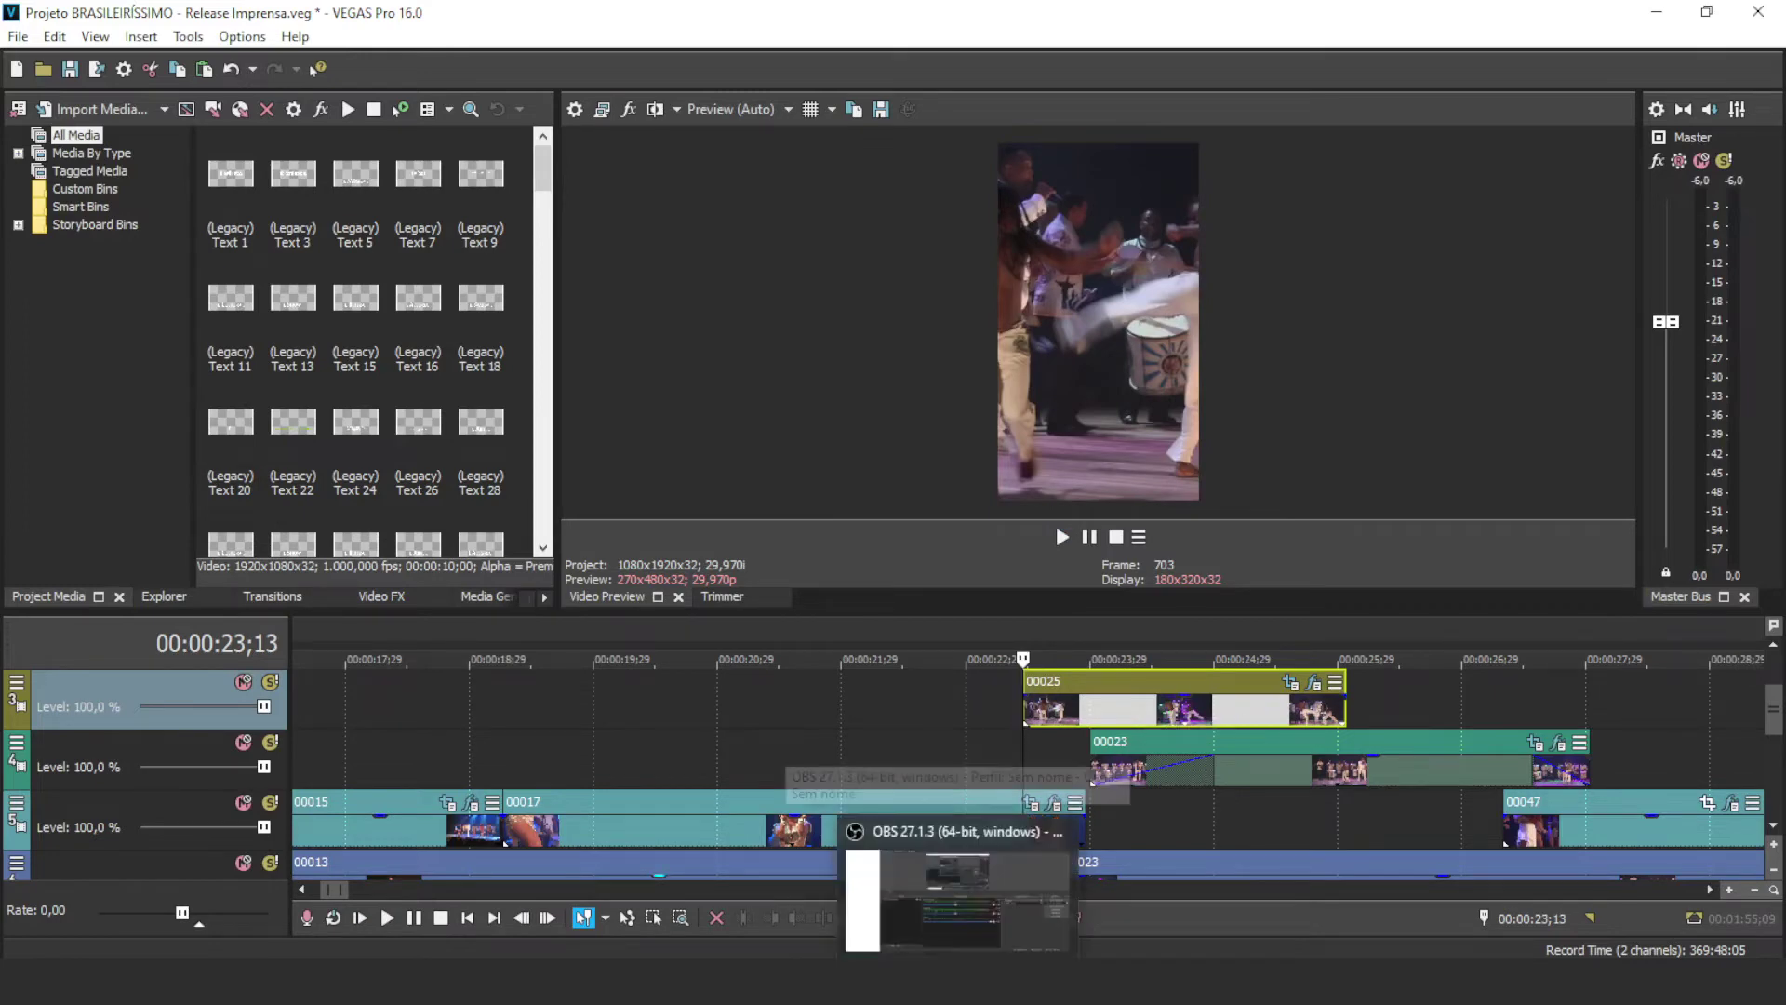
pyautogui.click(931, 884)
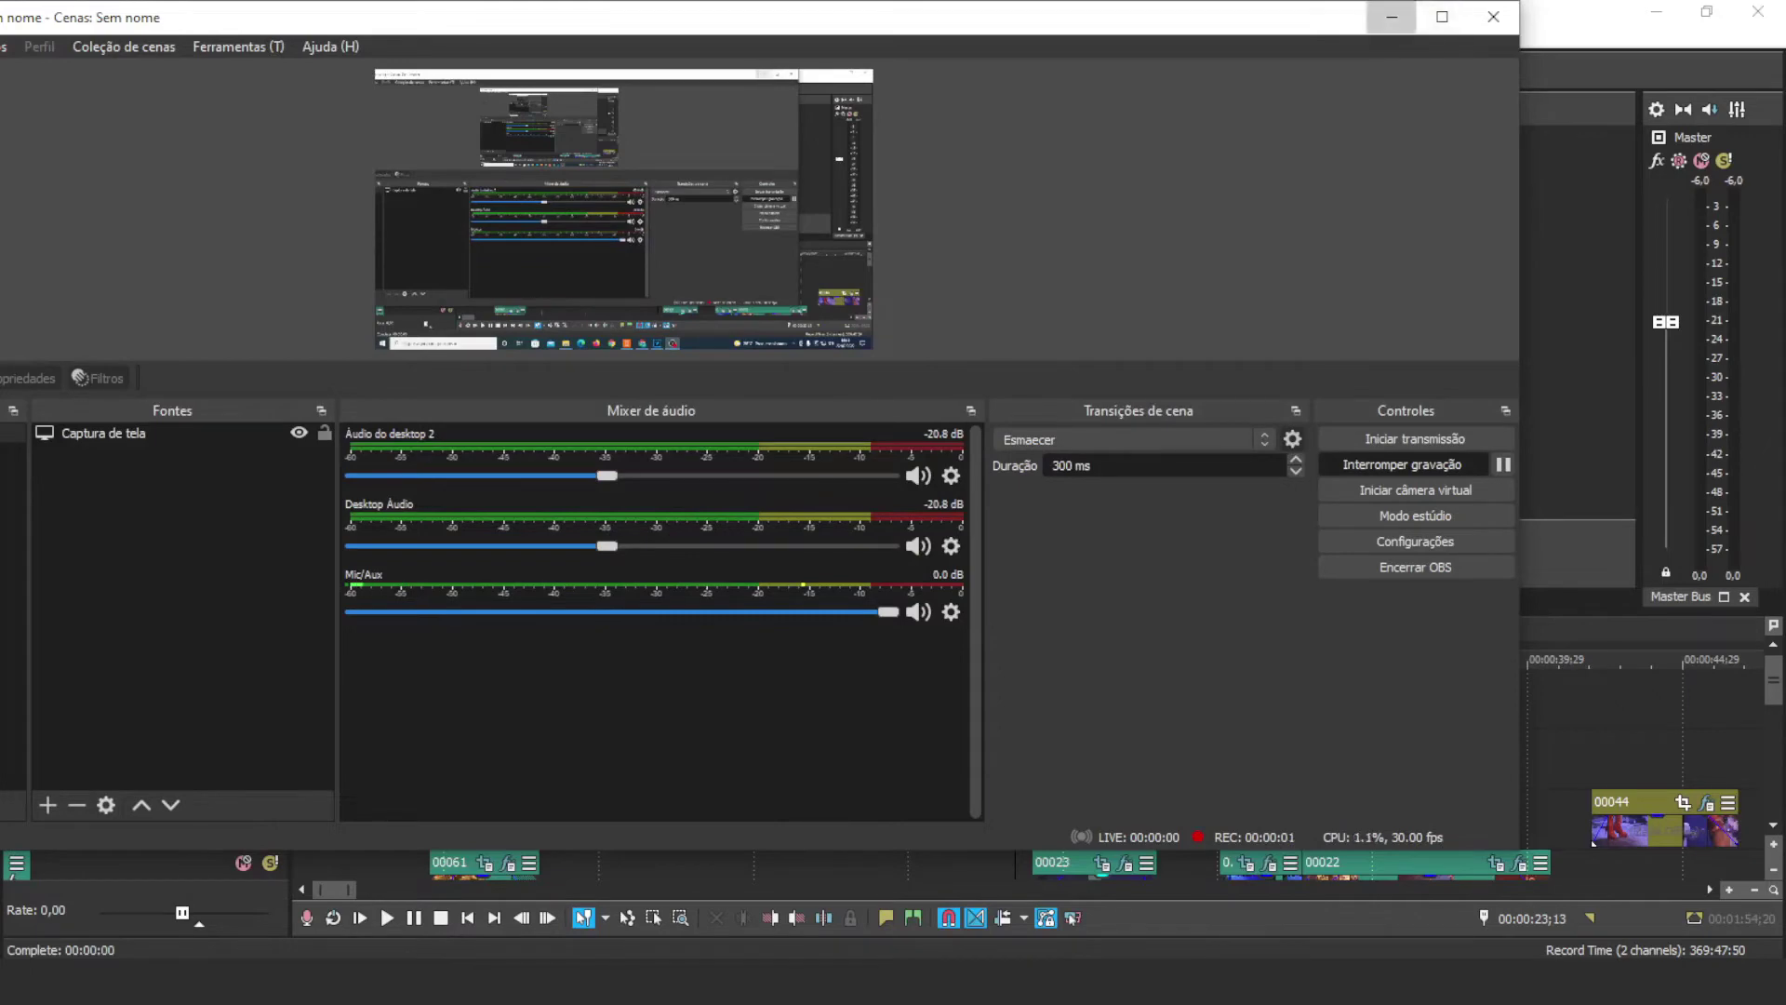
pyautogui.click(1392, 17)
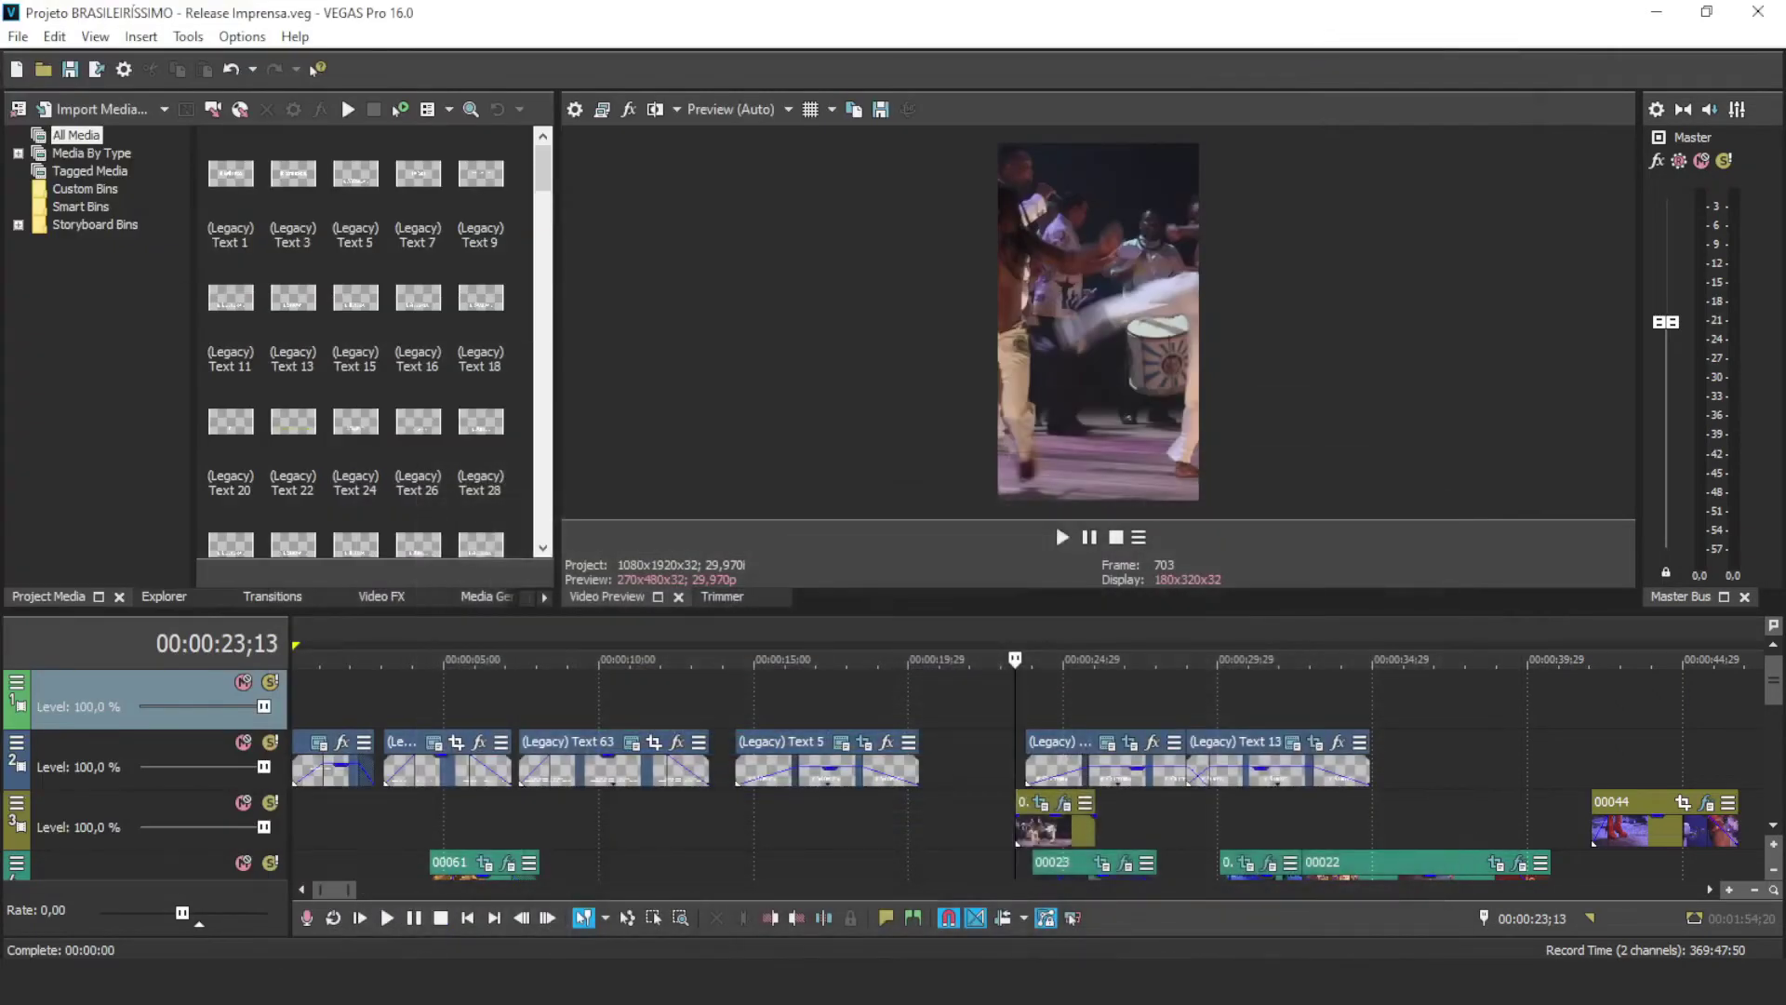
# Step: Play back from 00:00:23;13 to check how clip 00025 passes into clip 00023
pyautogui.press('space')
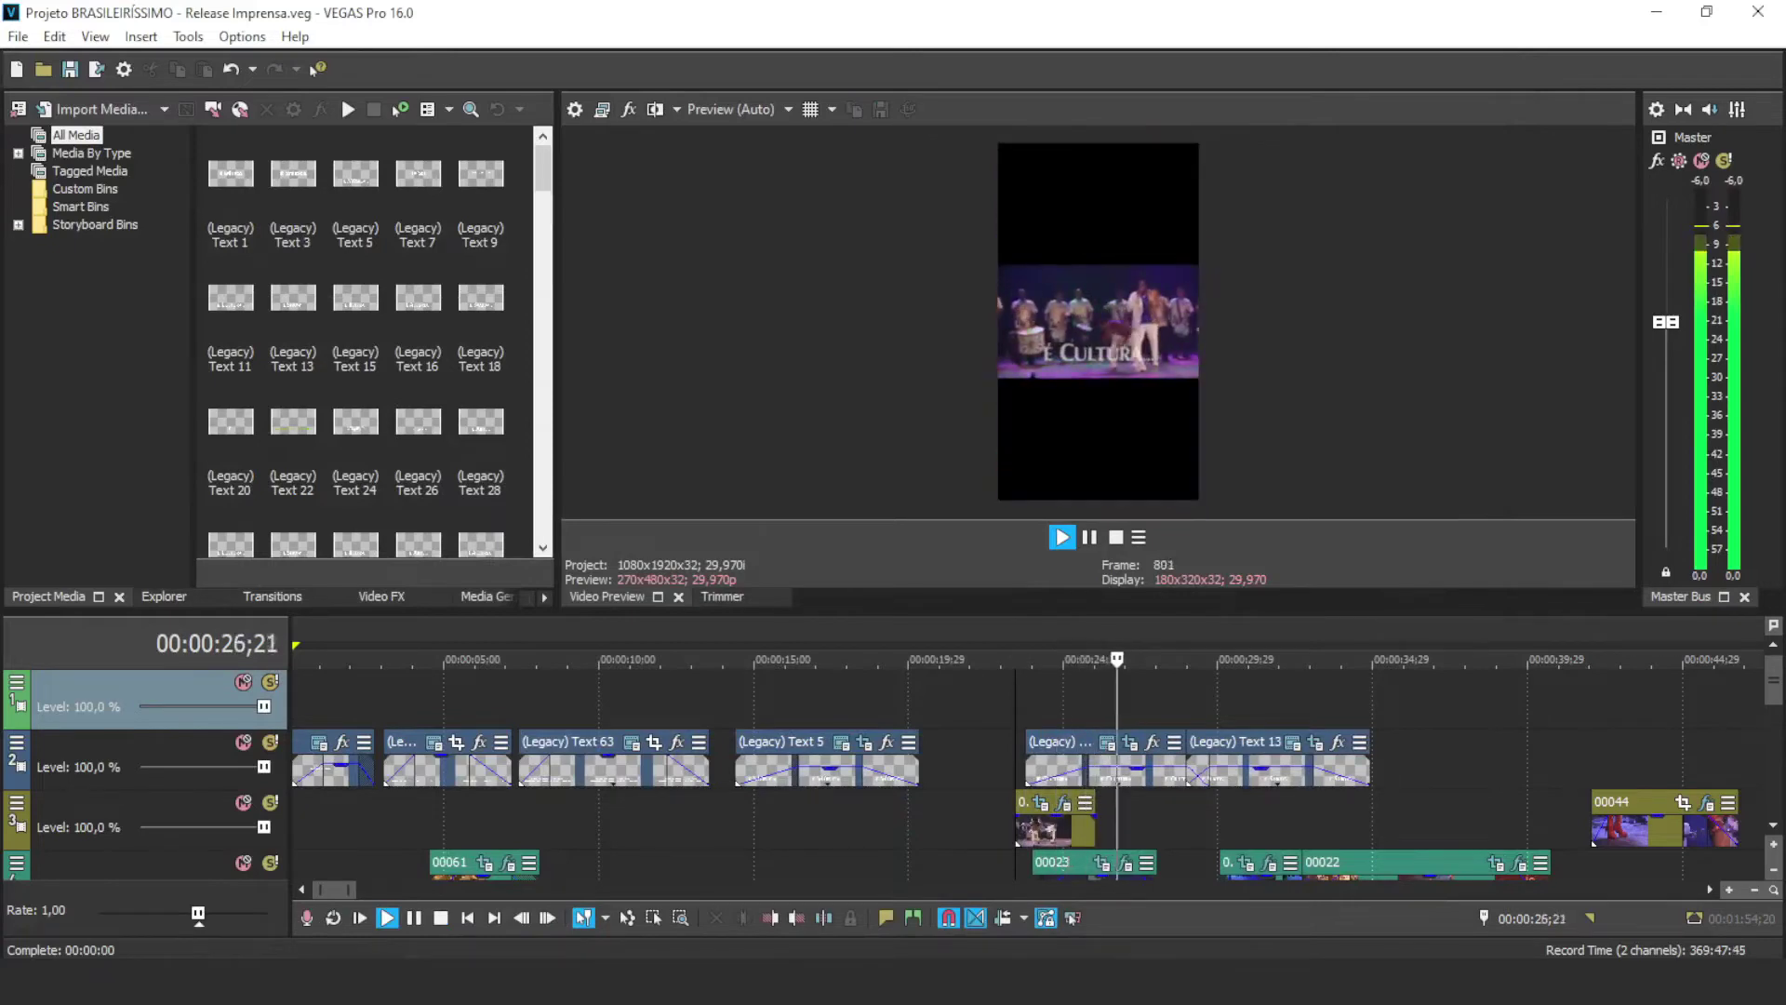
pyautogui.press('space')
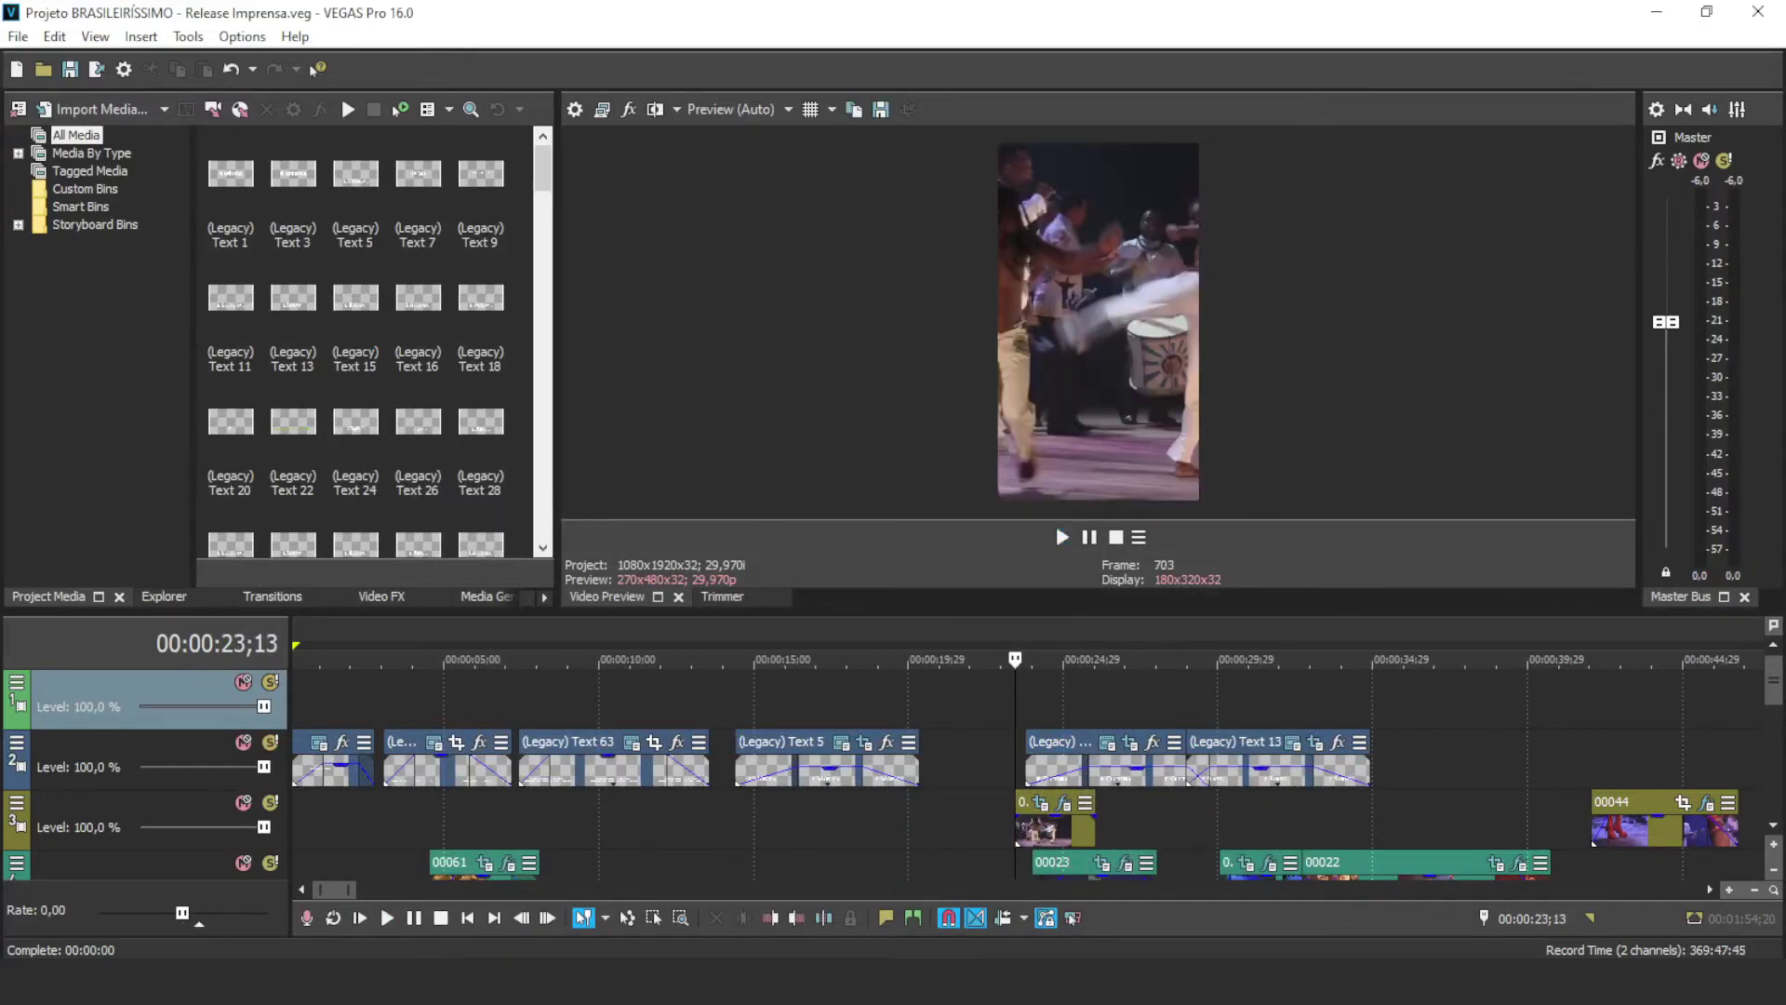
pyautogui.press('space')
pyautogui.press('space')
# Step: Add a fade-in to clip 00025 reaching to the end of clip 00017 and play back the transition
pyautogui.scroll(-2, 1023, 773)
pyautogui.scroll(6, 1023, 772)
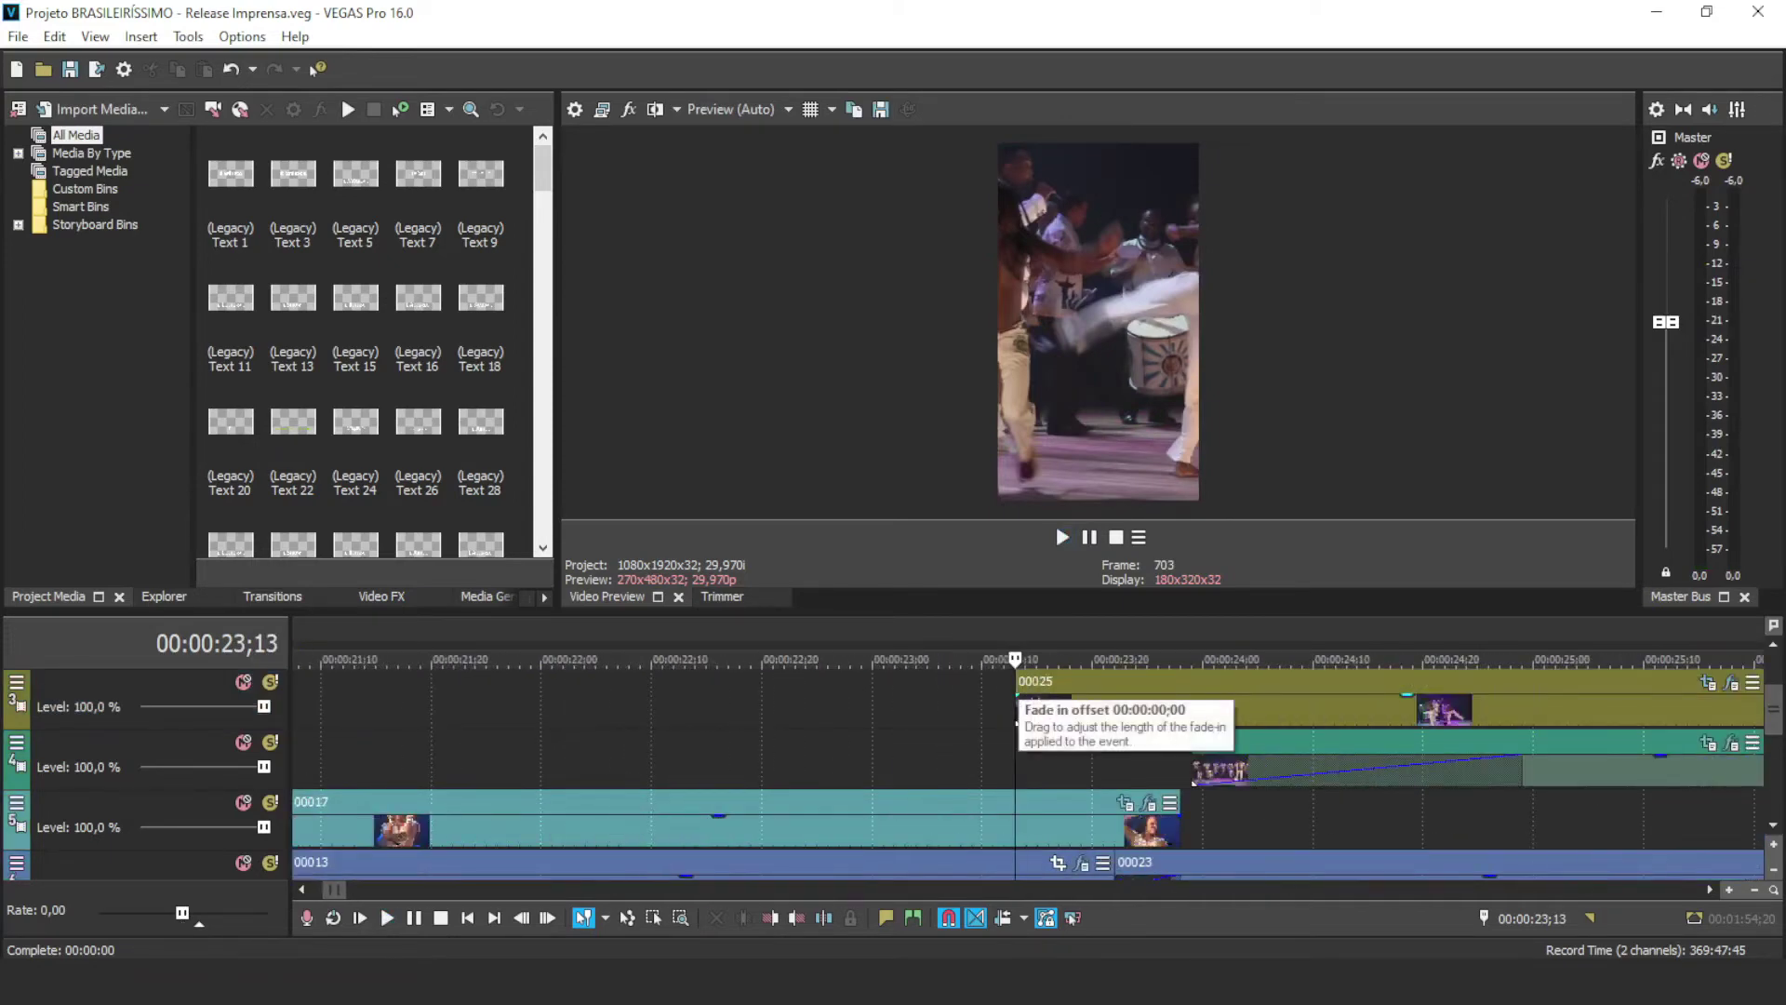
pyautogui.moveTo(1016, 694); pyautogui.dragTo(1179, 695)
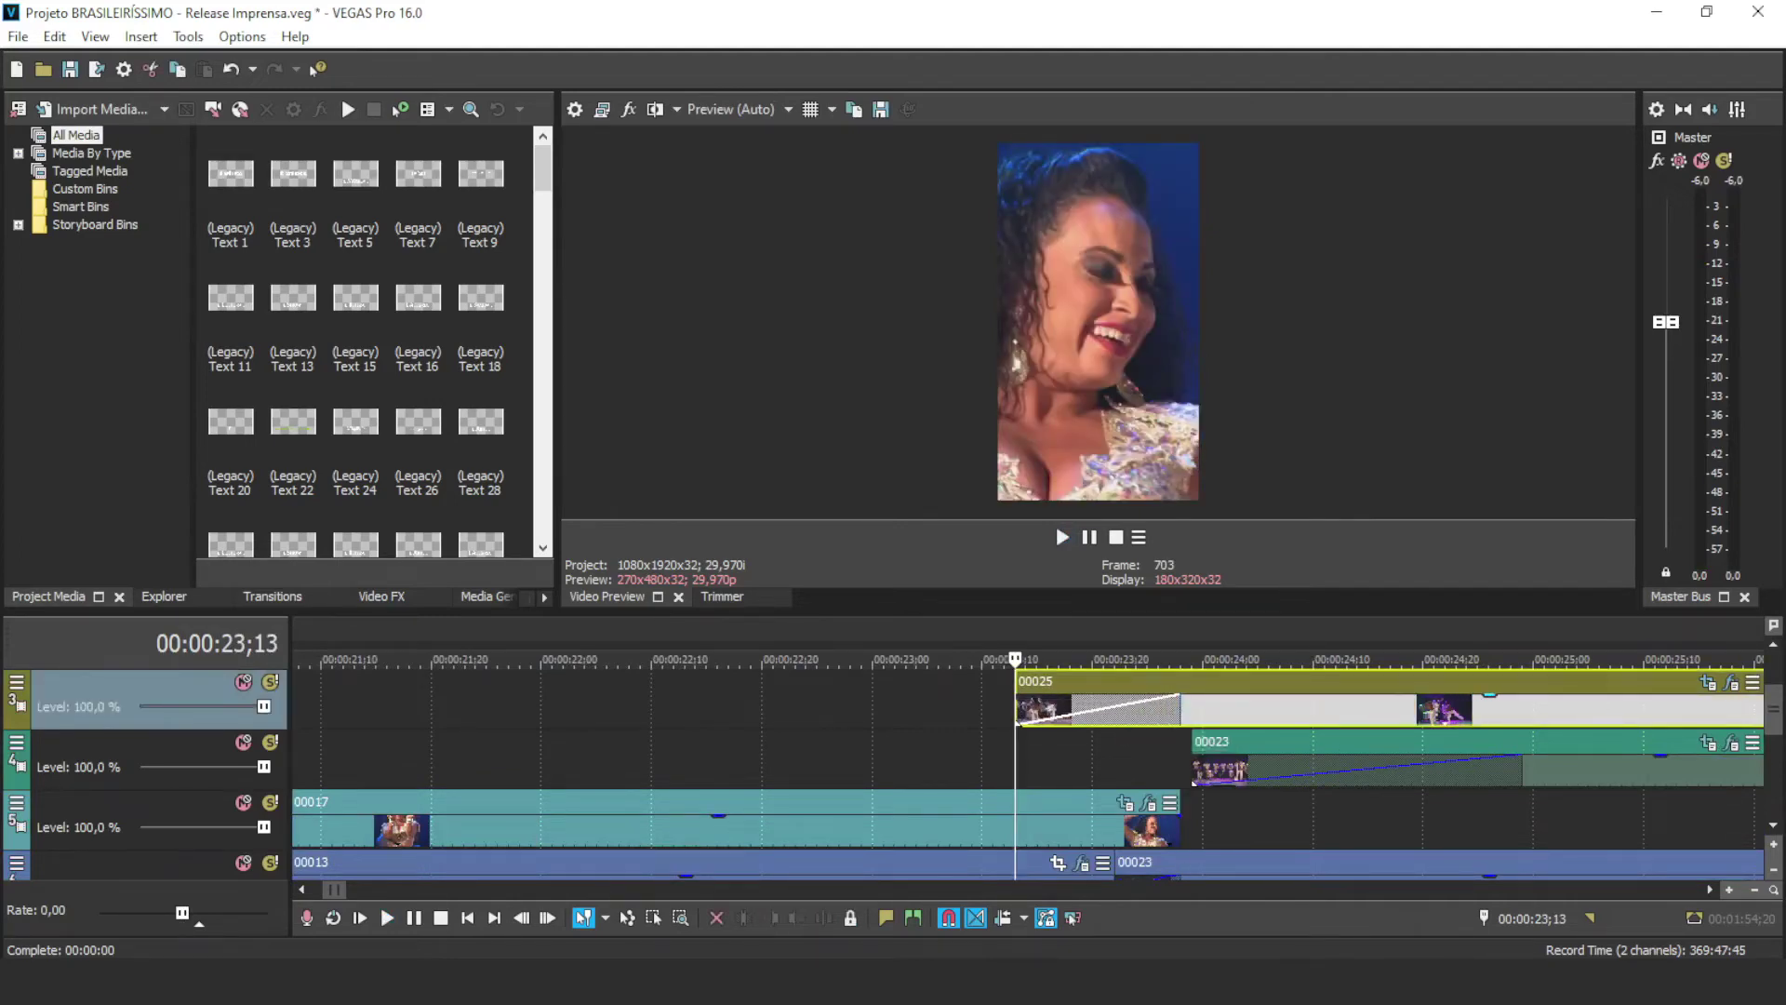
pyautogui.press('space')
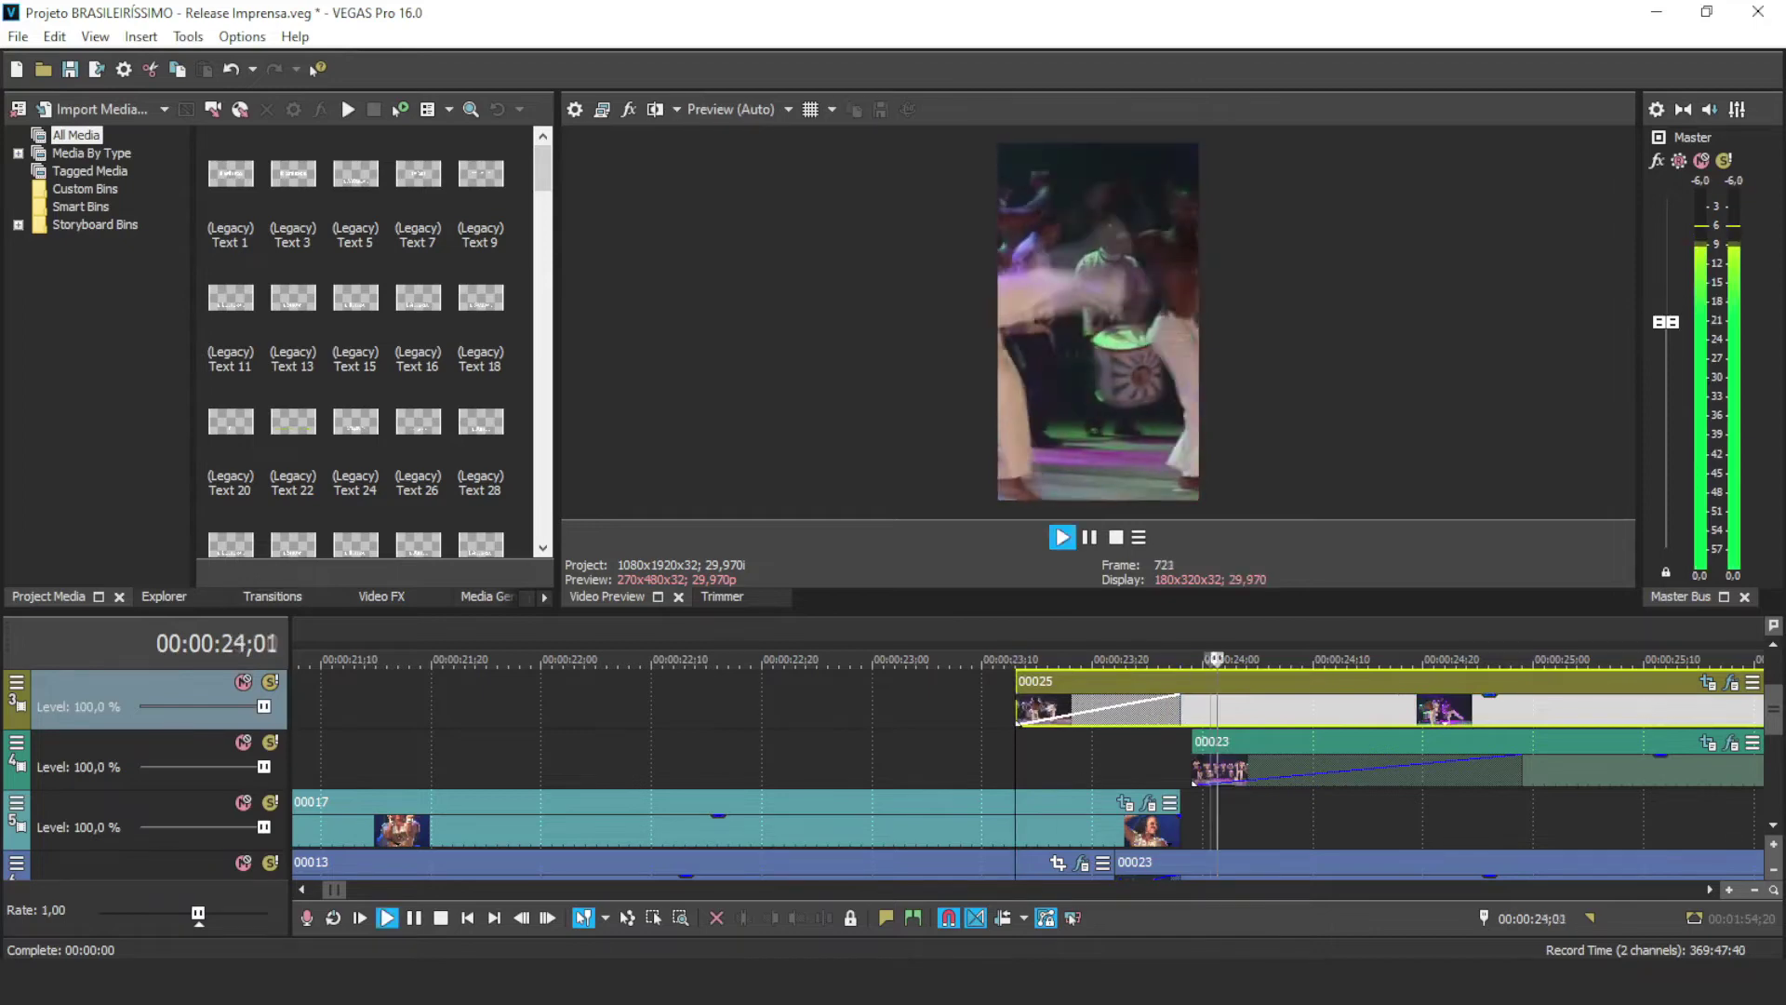
pyautogui.scroll(-4, 1028, 772)
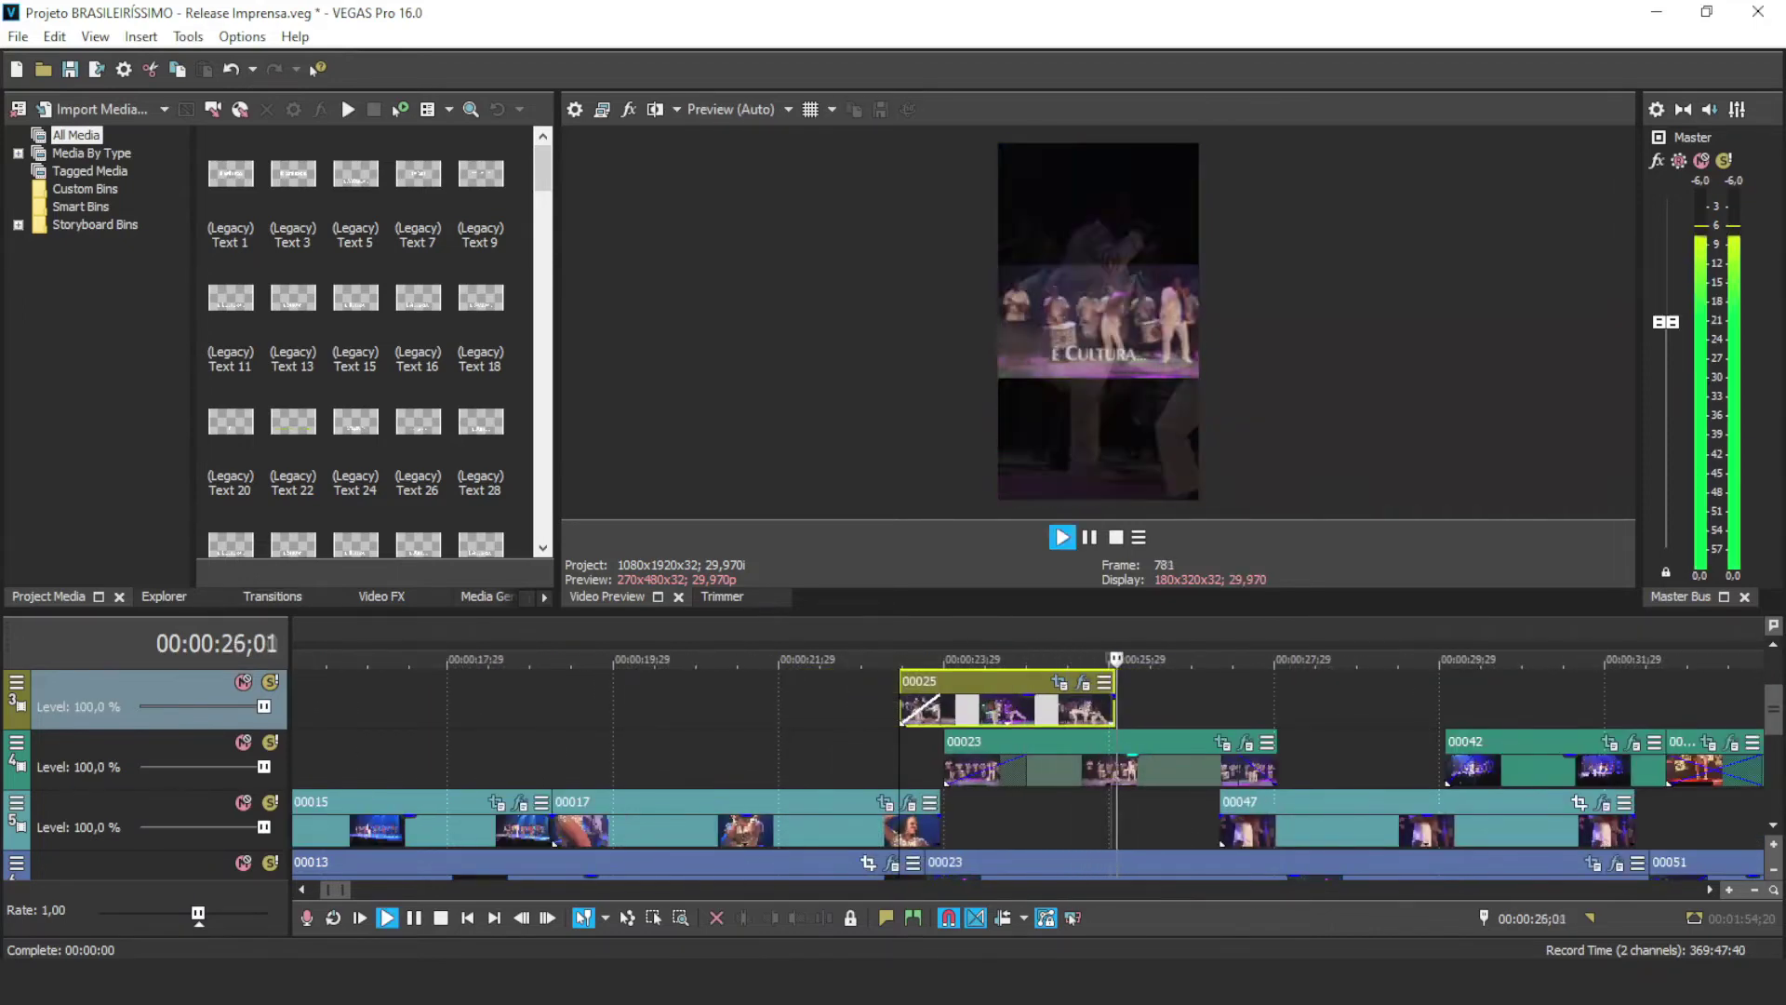
pyautogui.press('Down')
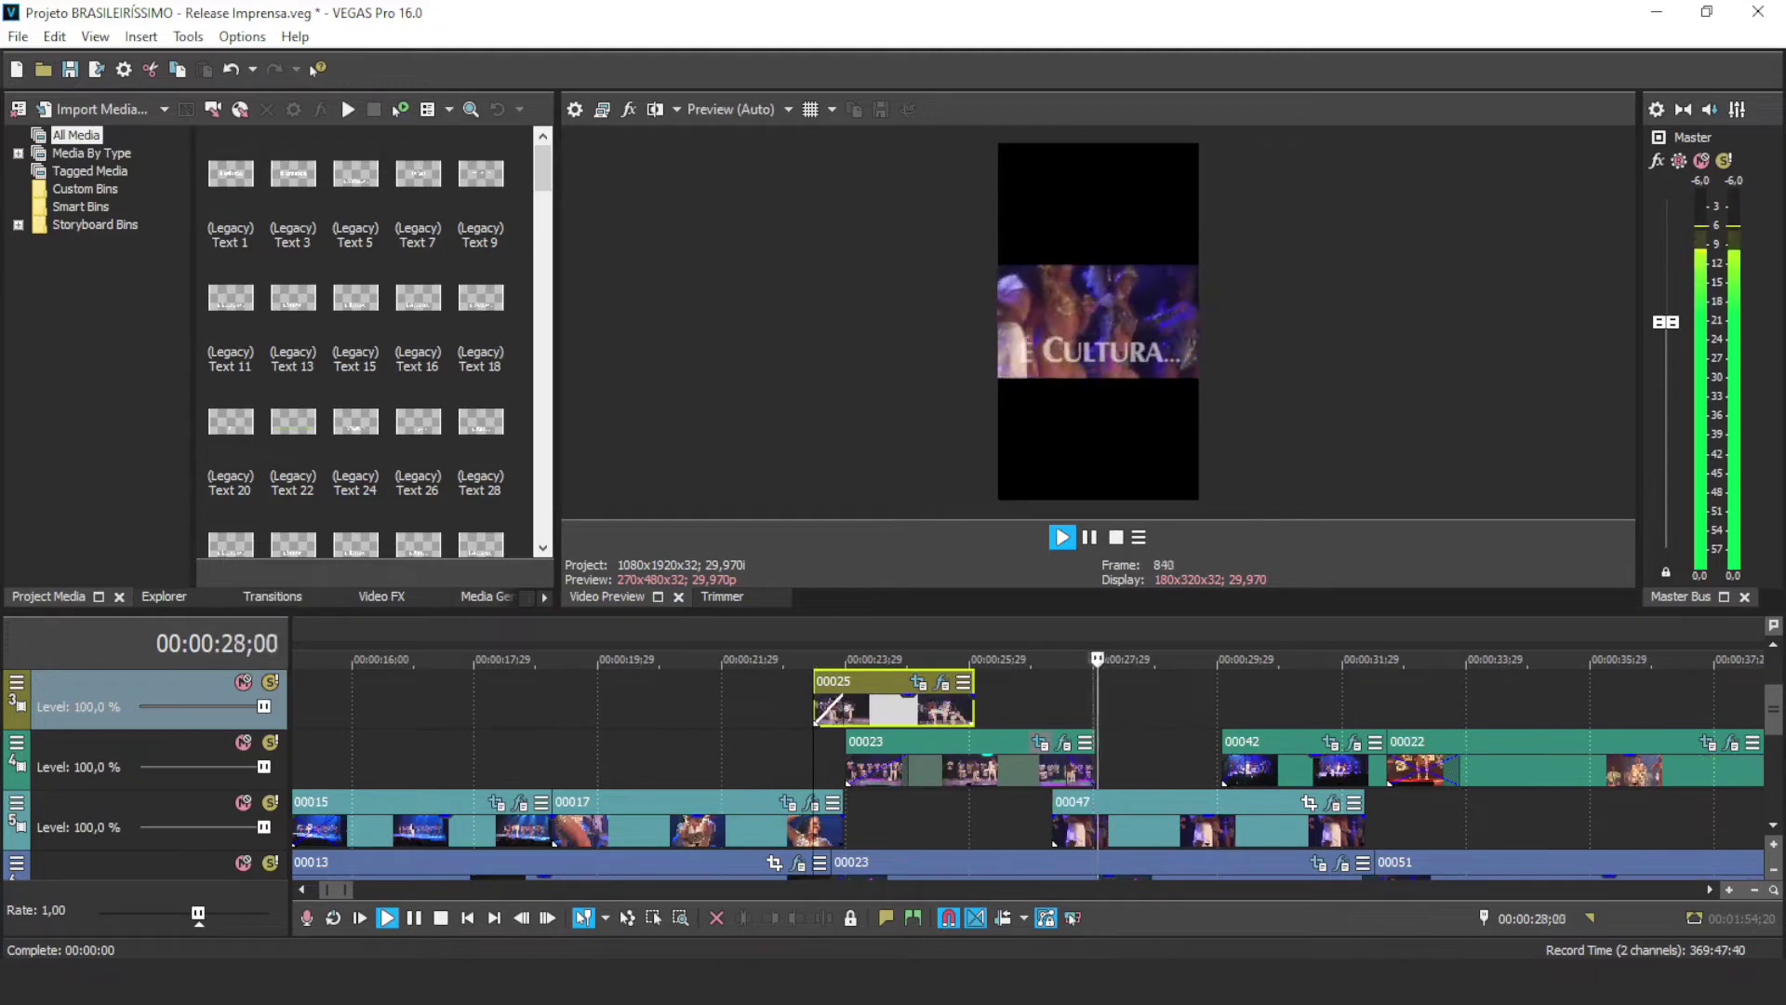
pyautogui.press('space')
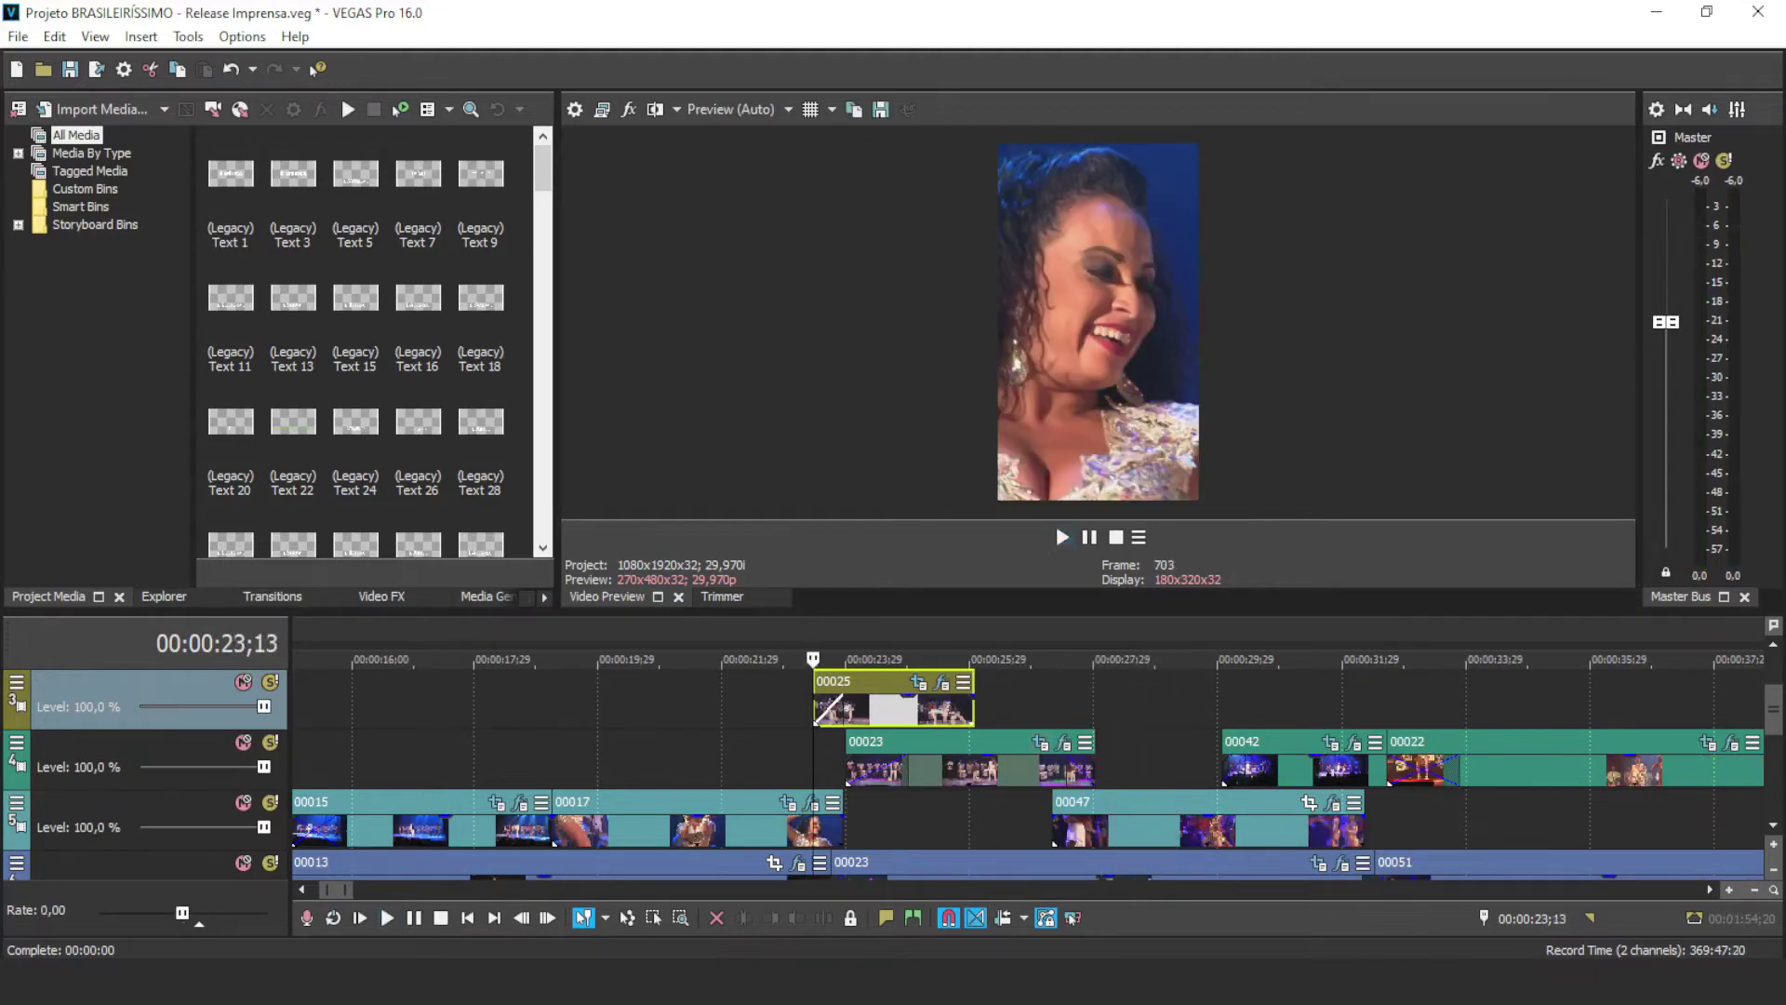
# Step: Play back from 00:00:25;08 and from the start of clip 00025 to check its transition into clip 00023
pyautogui.click(925, 707)
pyautogui.press('space')
pyautogui.press('Up')
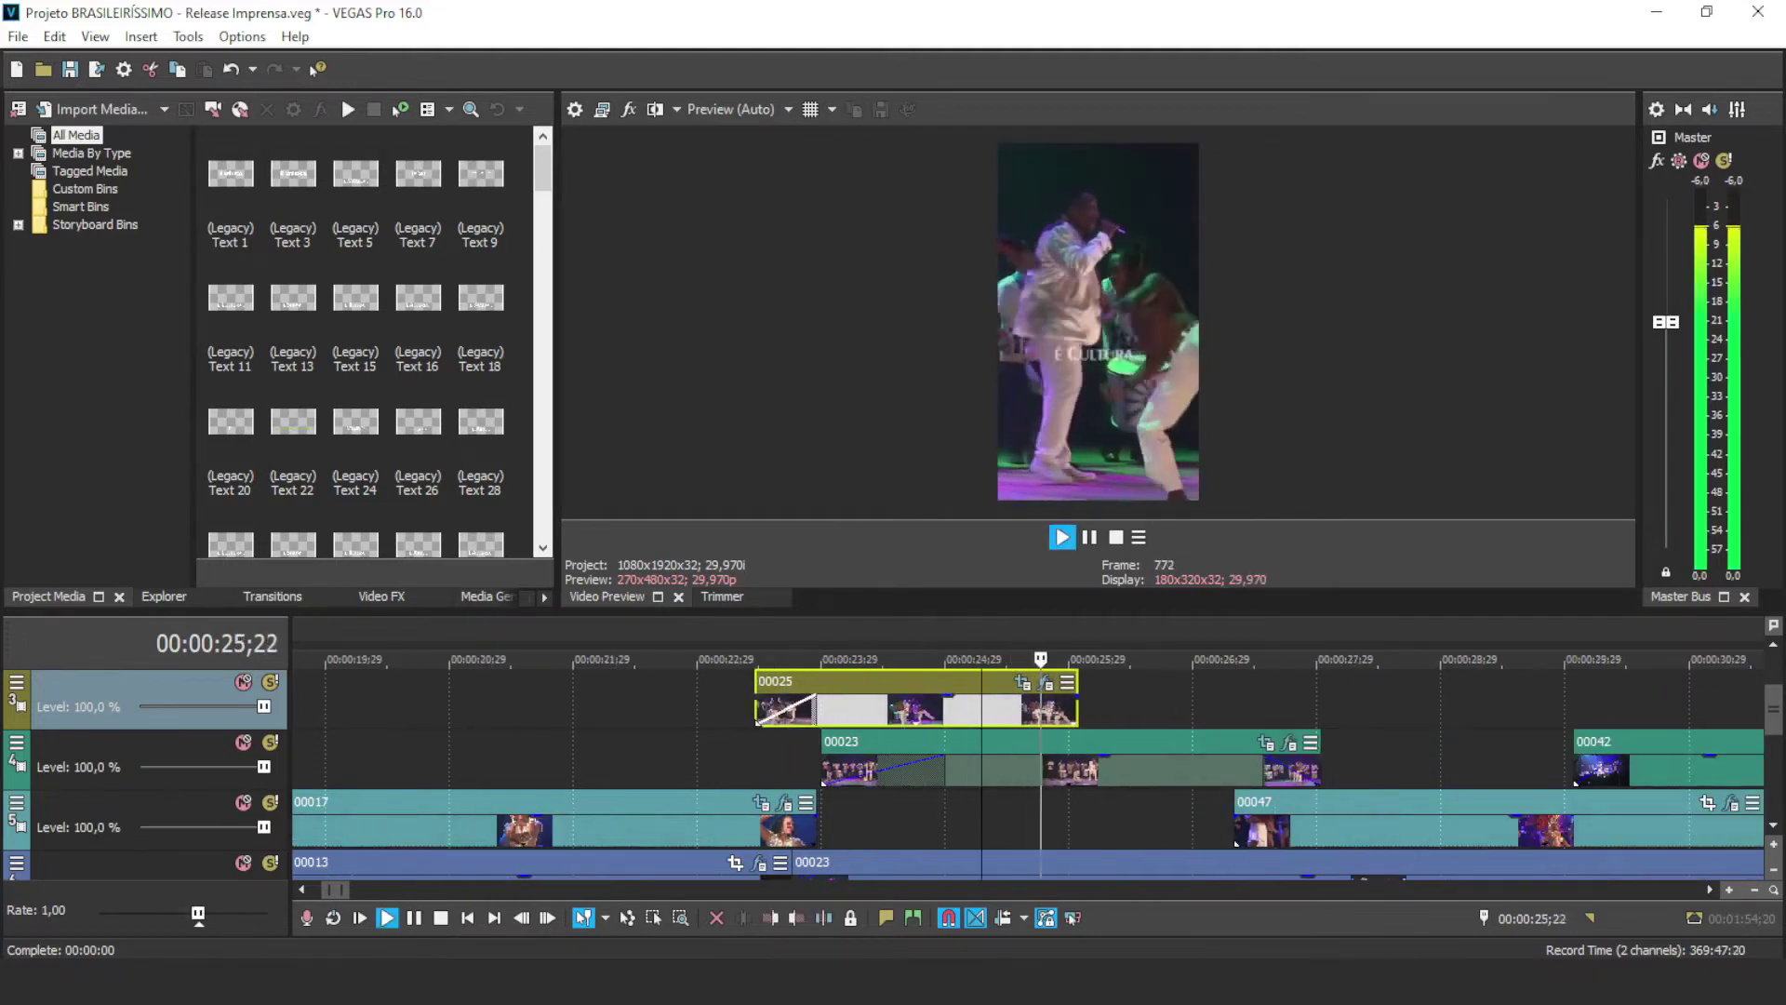
pyautogui.press('space')
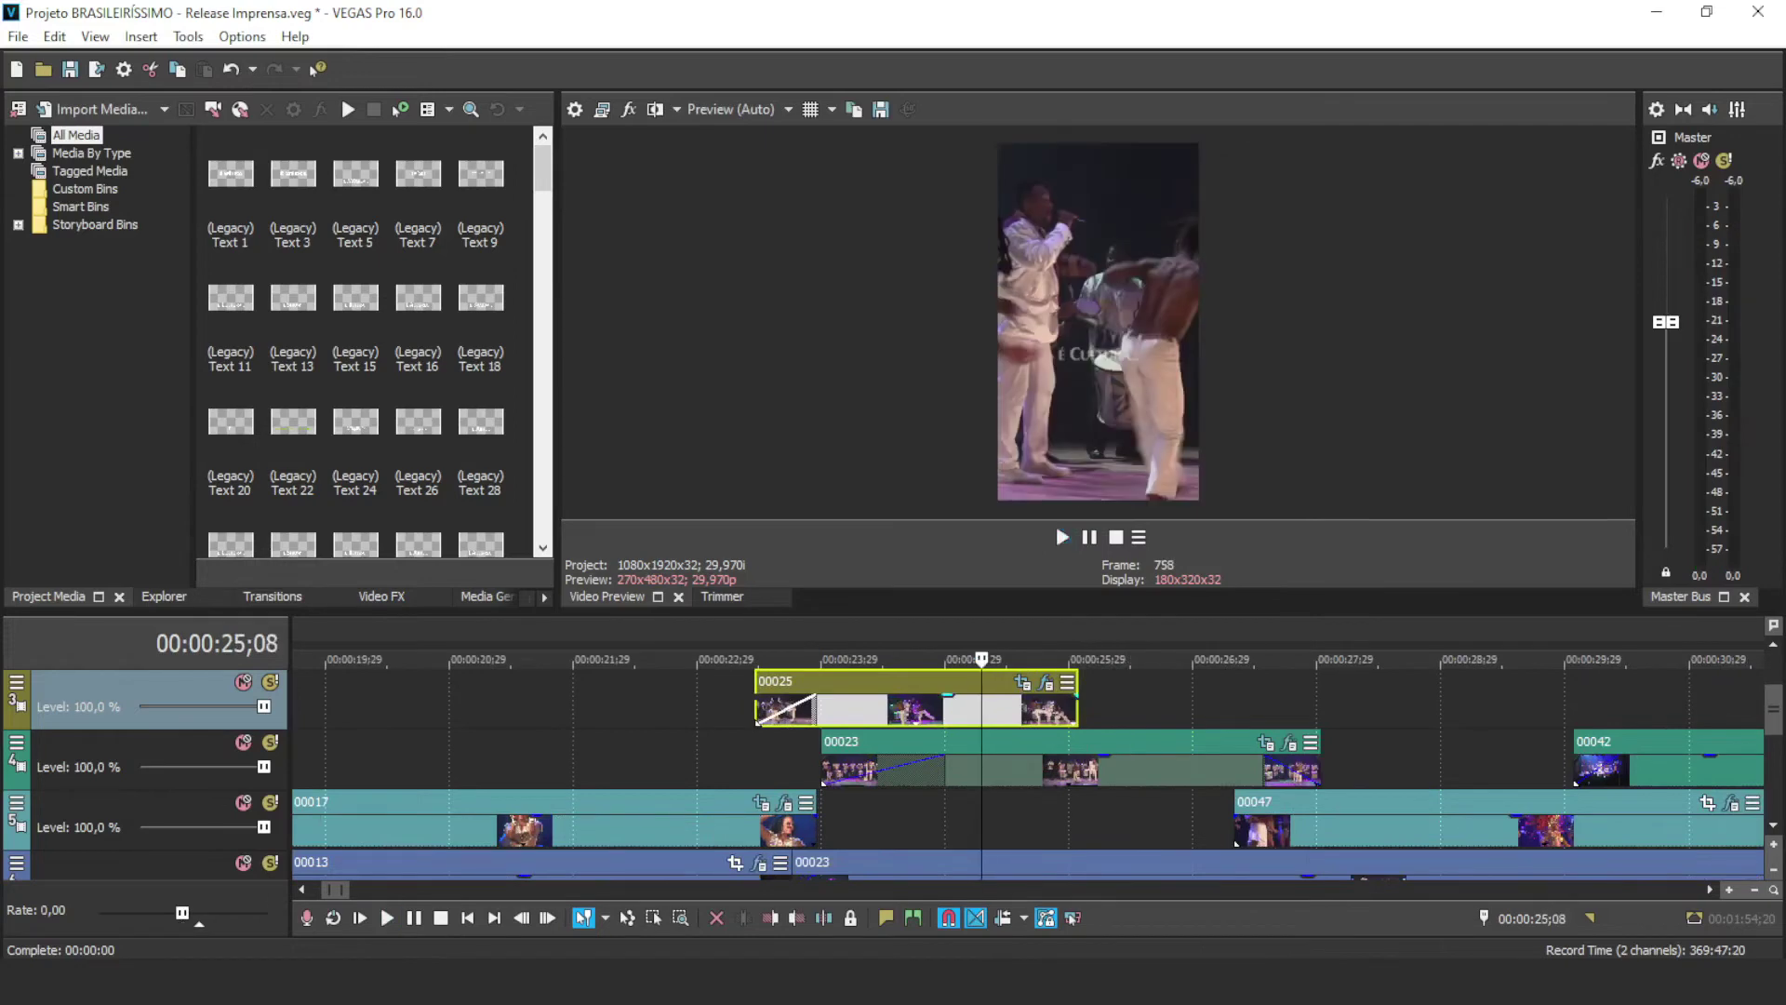
pyautogui.click(755, 764)
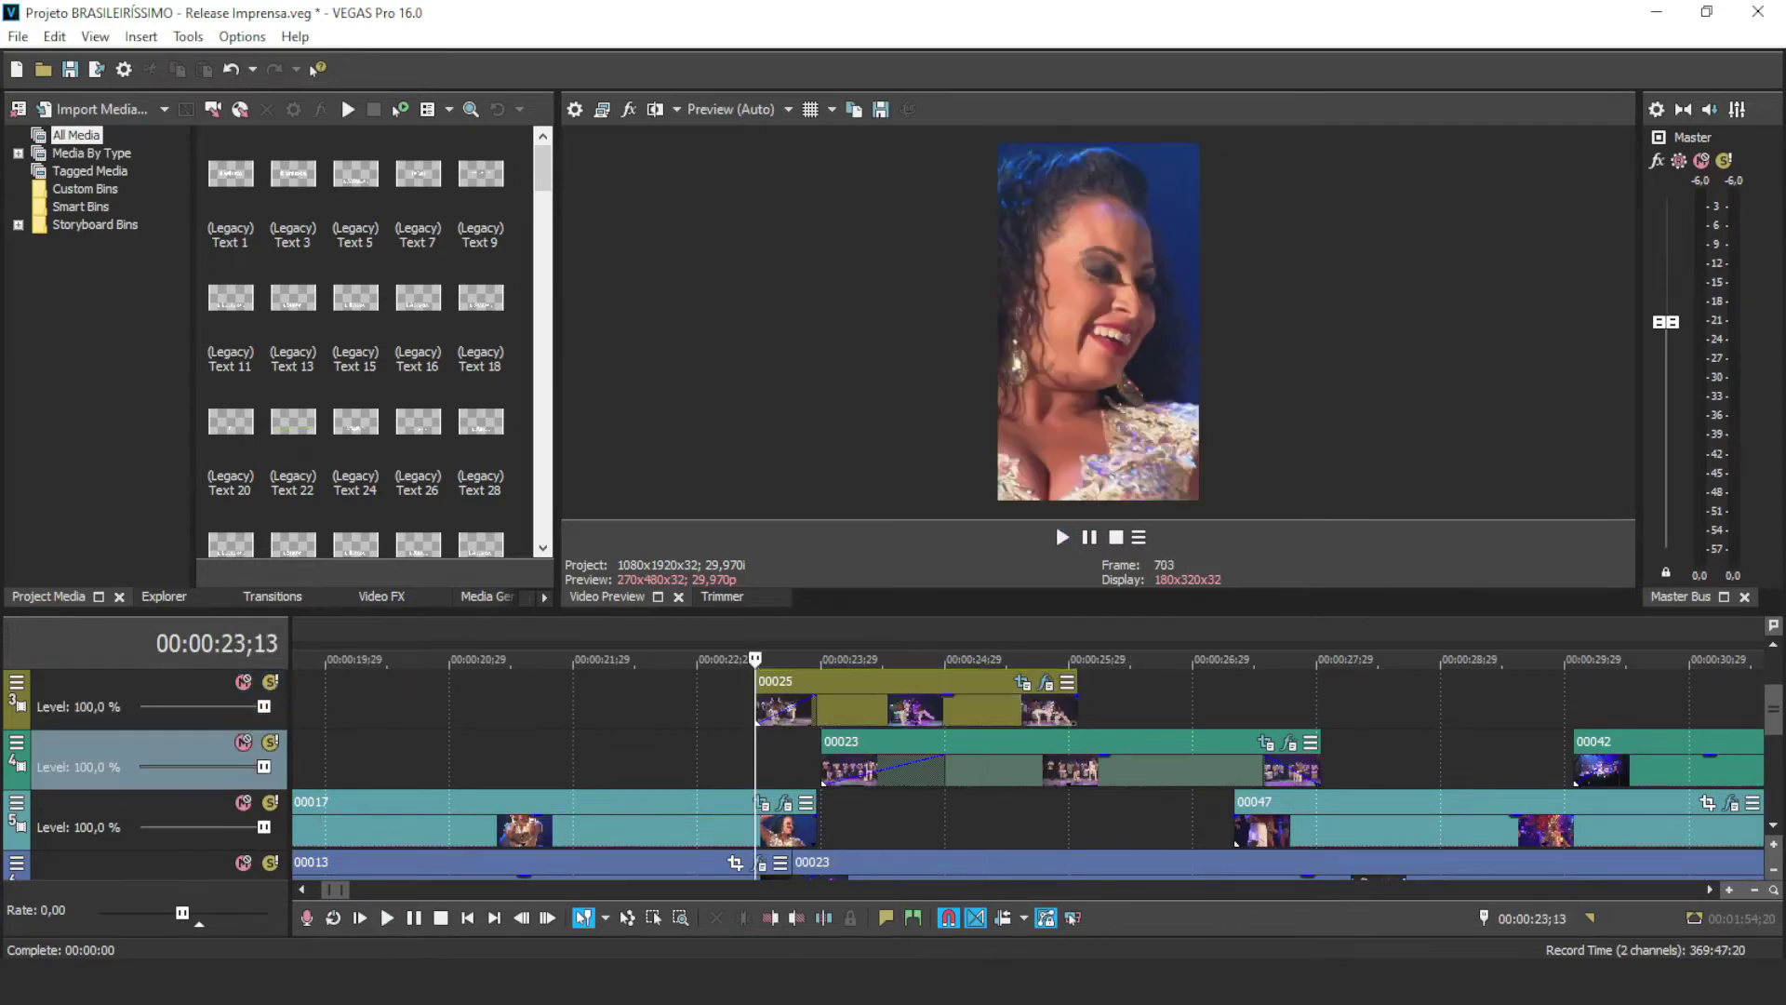
pyautogui.press('space')
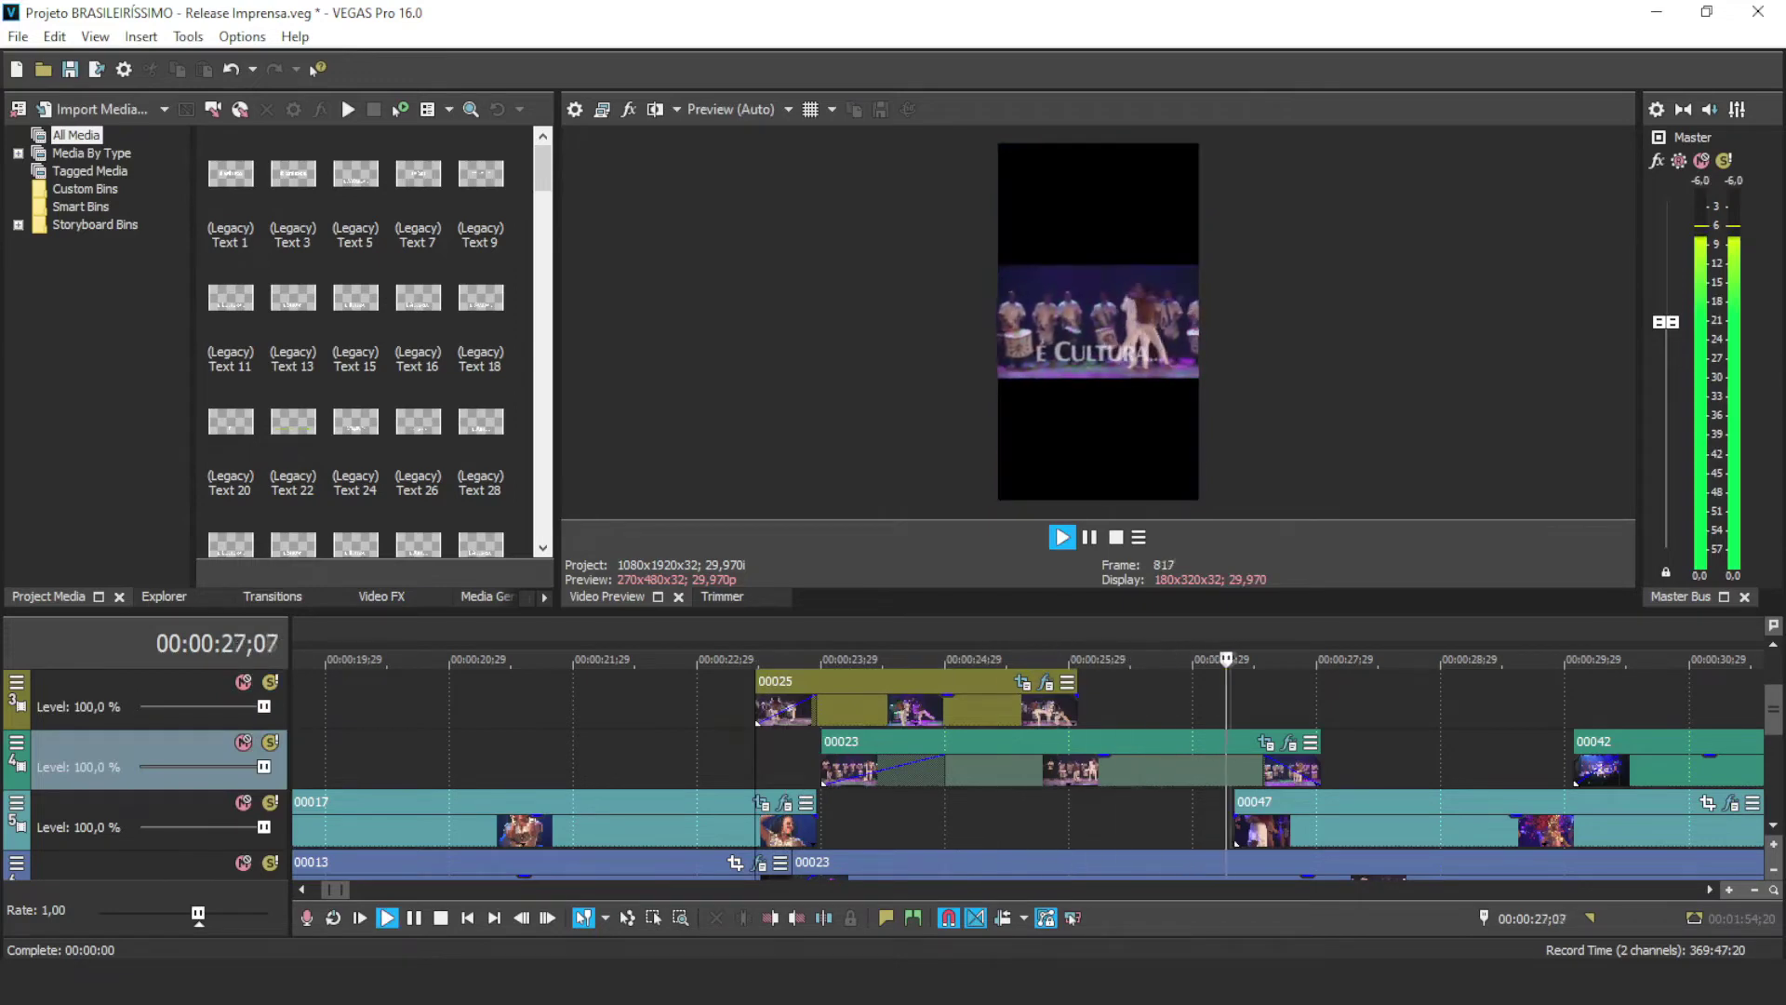
pyautogui.press('space')
# Step: Mute track 3 and remove the fade-in from clip 00023 on track 4
pyautogui.click(1093, 706)
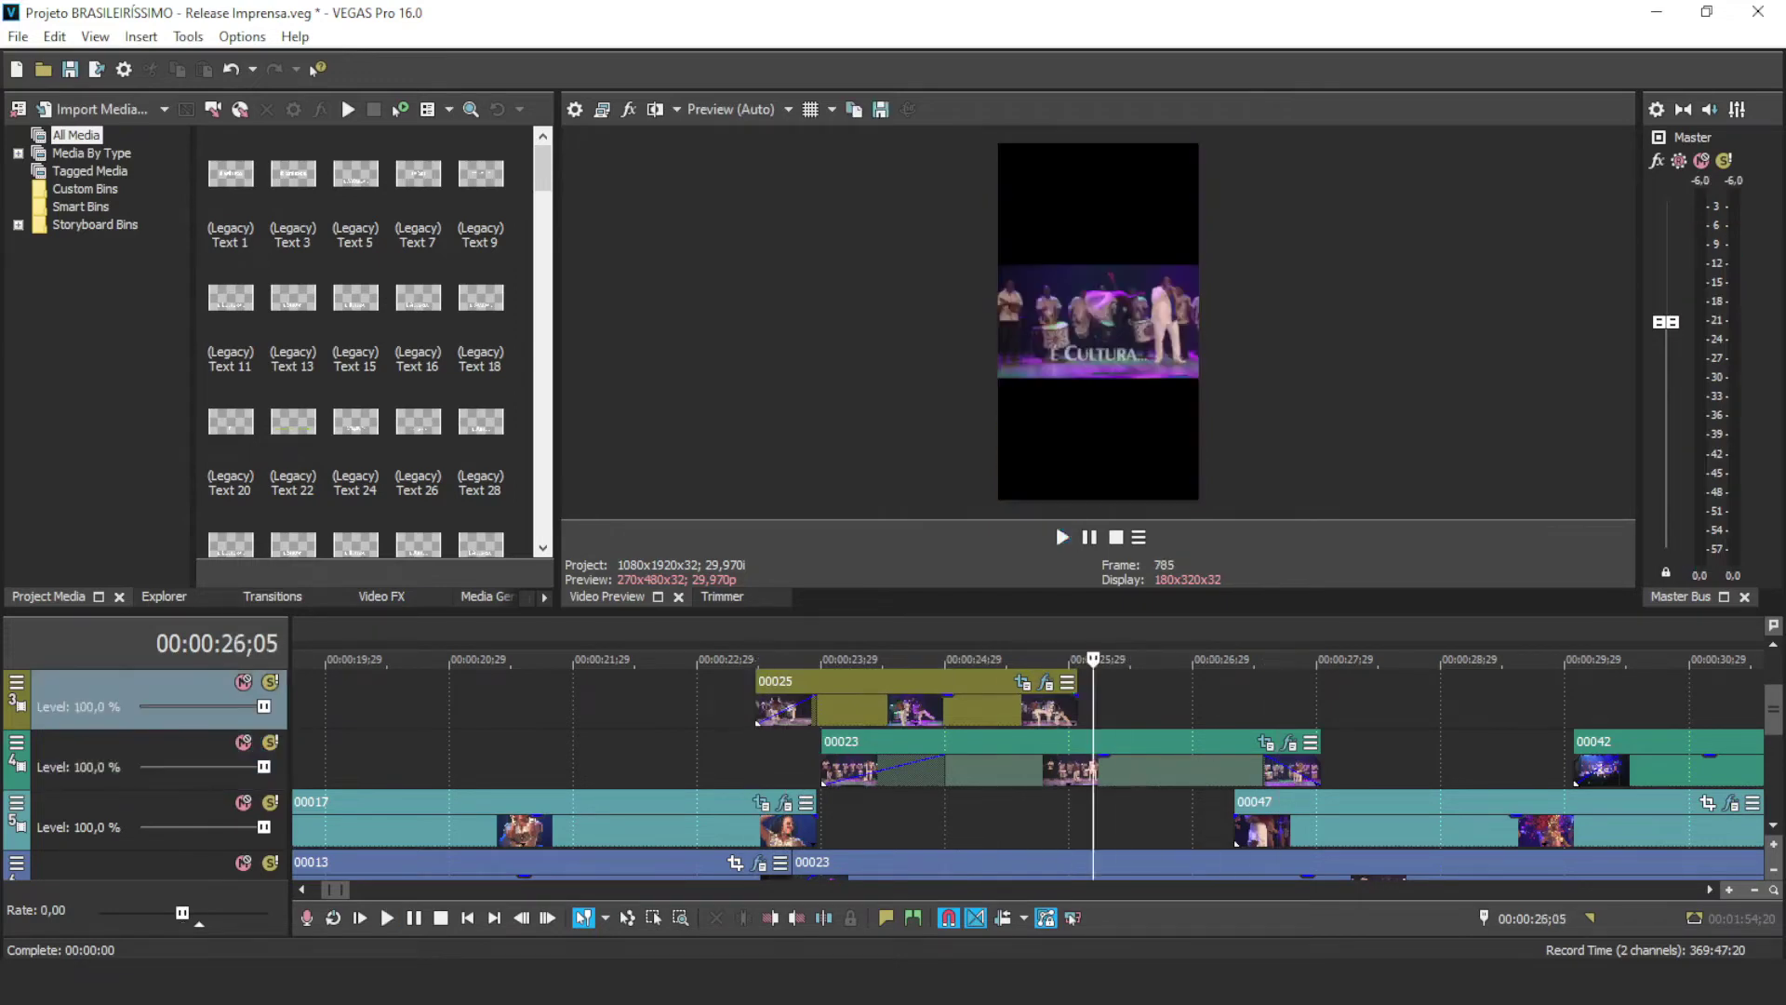
pyautogui.click(1110, 769)
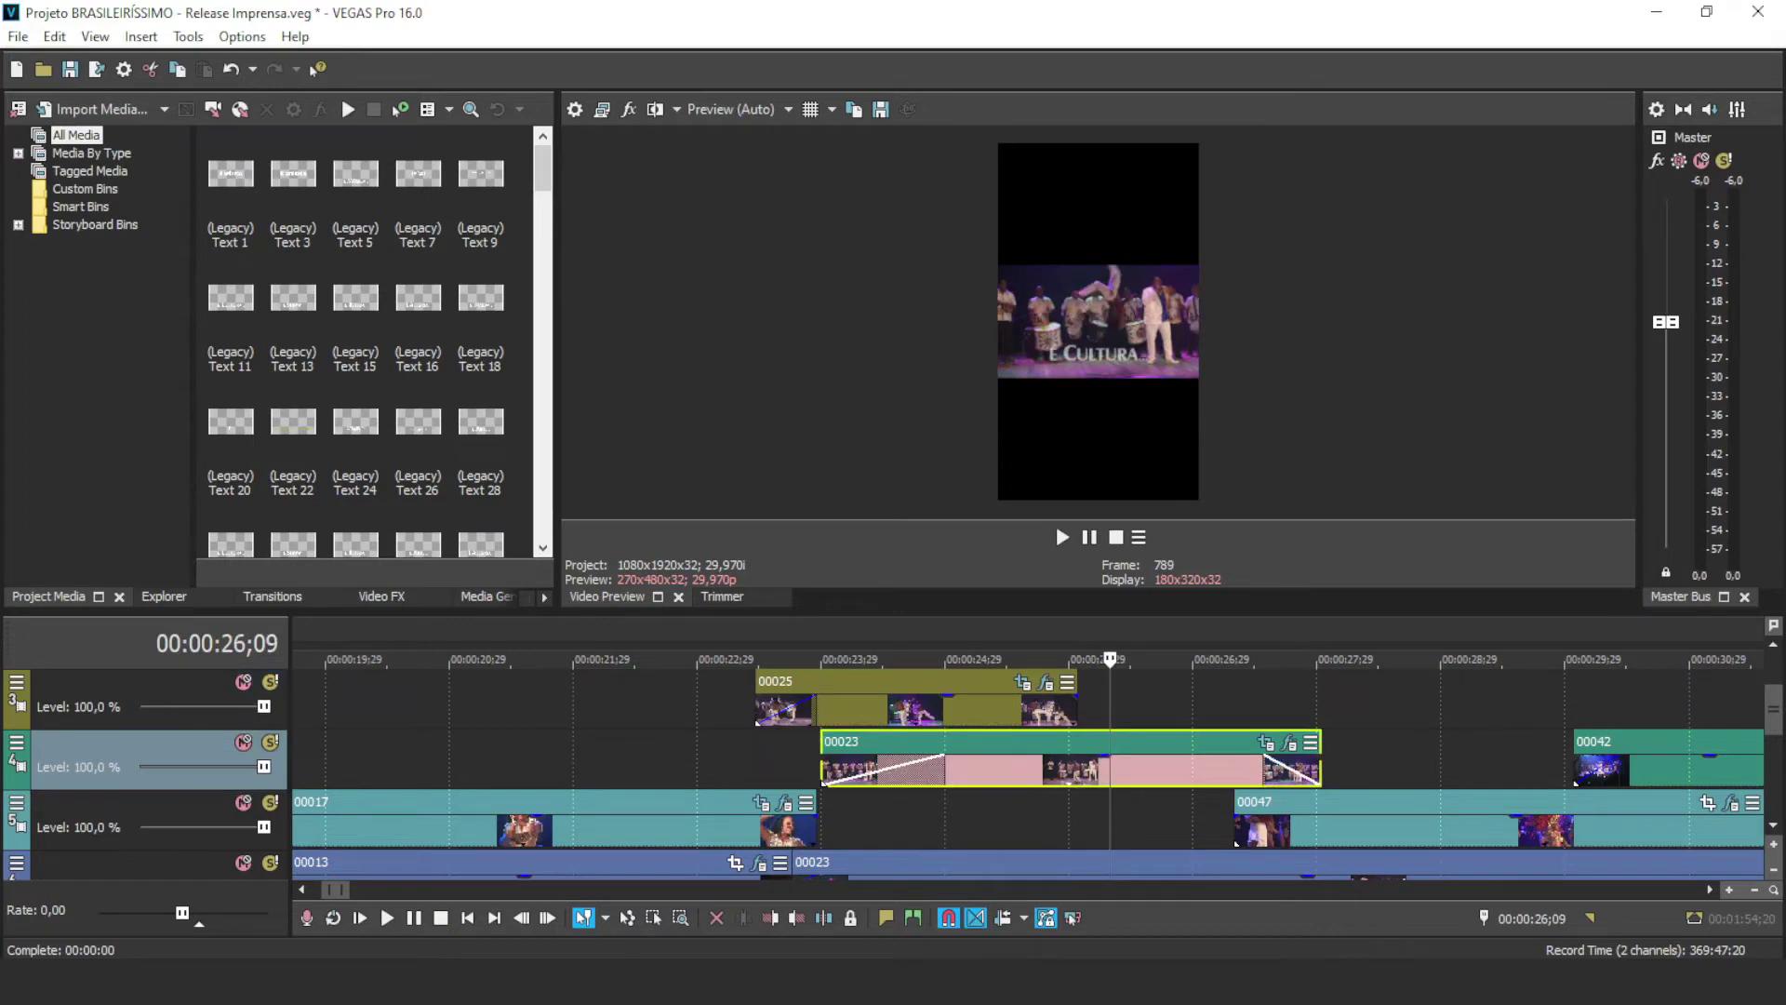
pyautogui.click(243, 682)
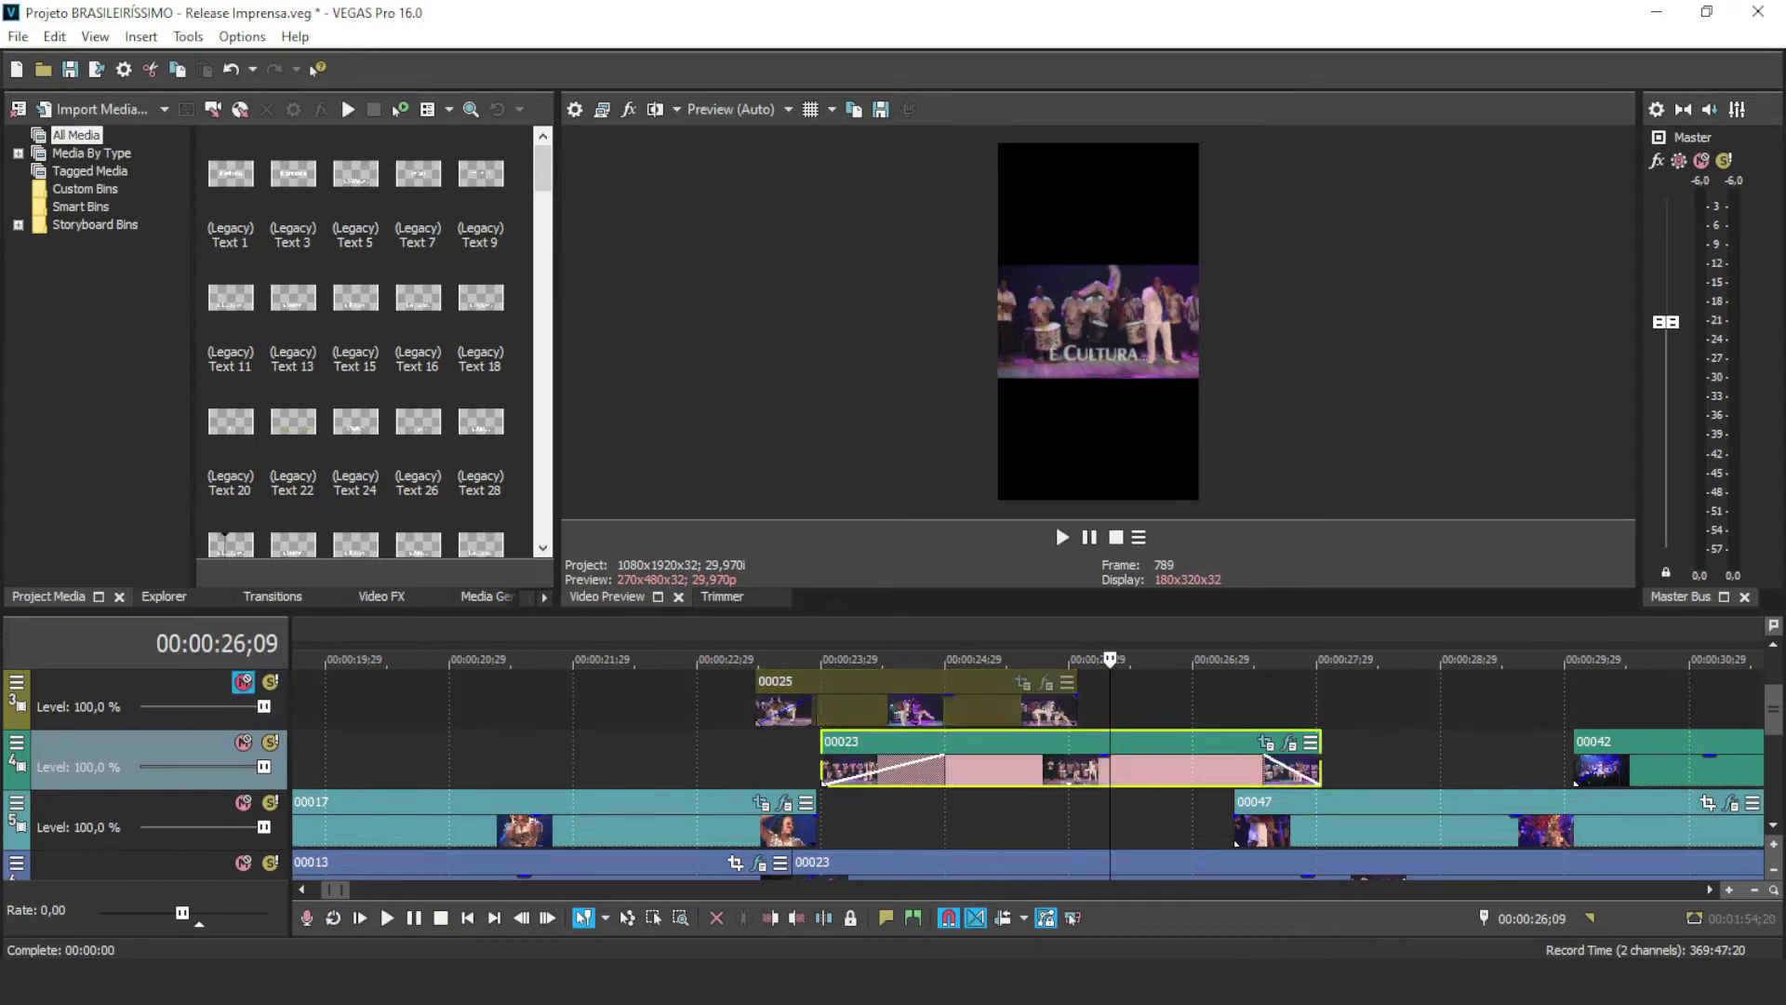
pyautogui.moveTo(942, 755); pyautogui.dragTo(823, 756)
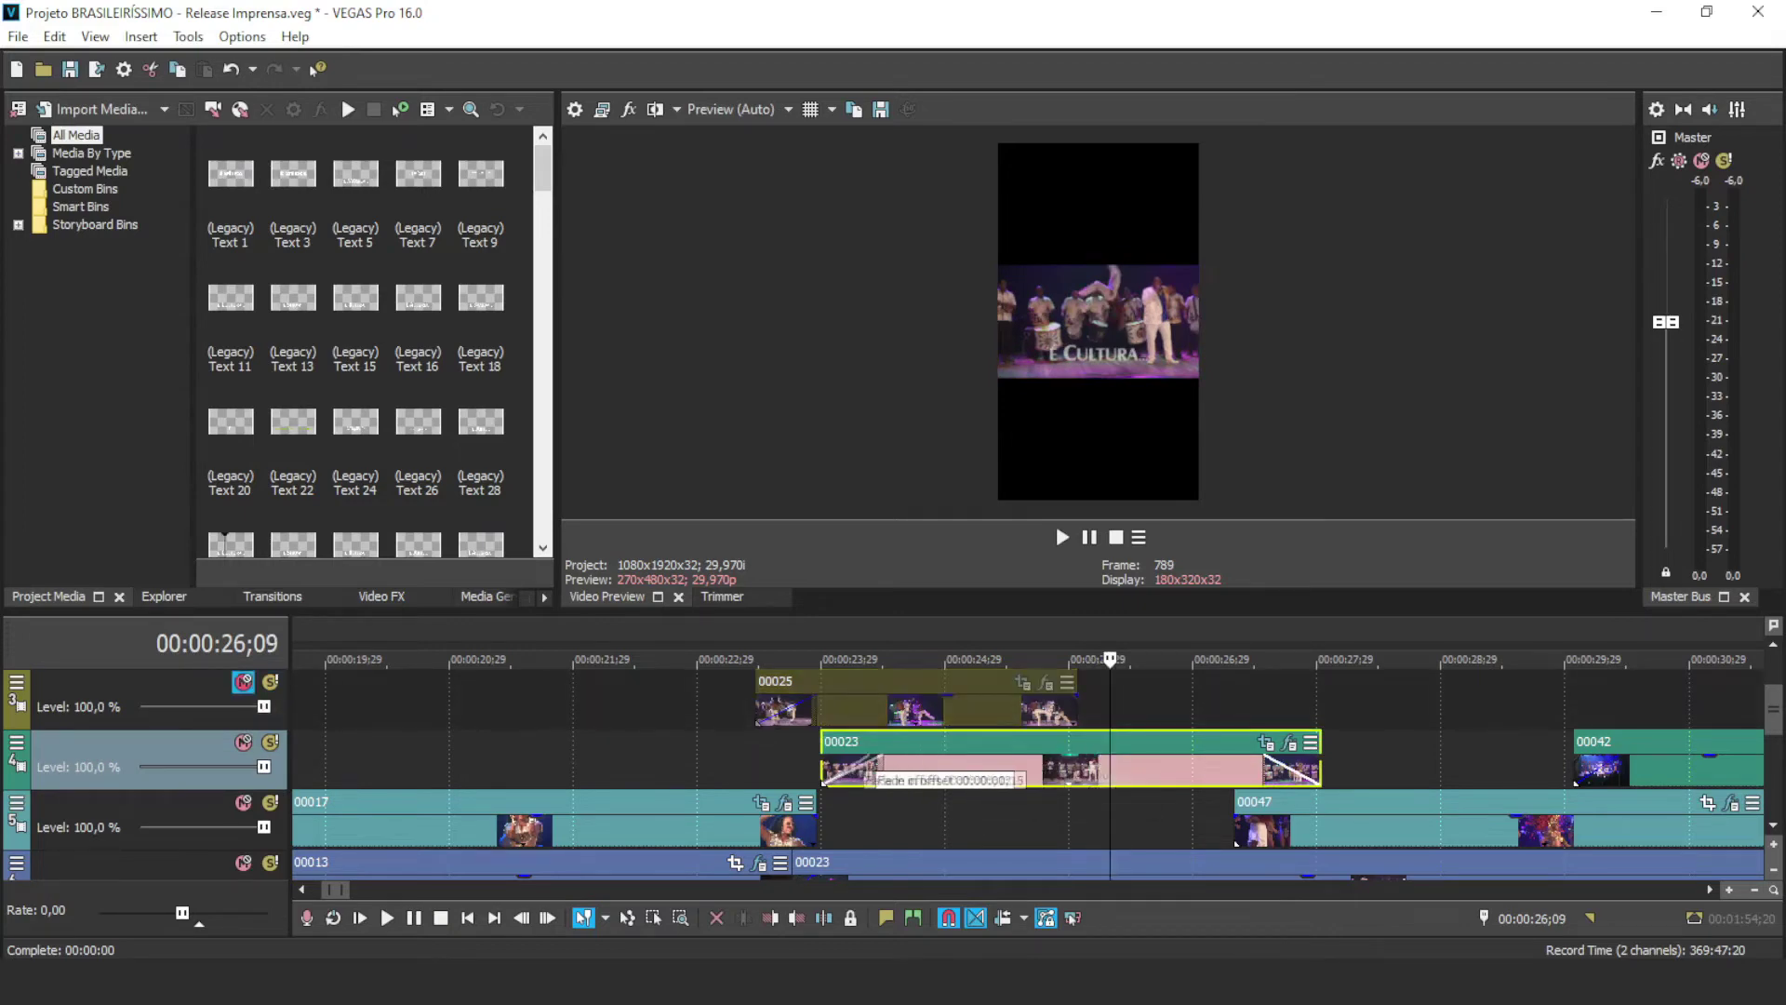
pyautogui.click(821, 769)
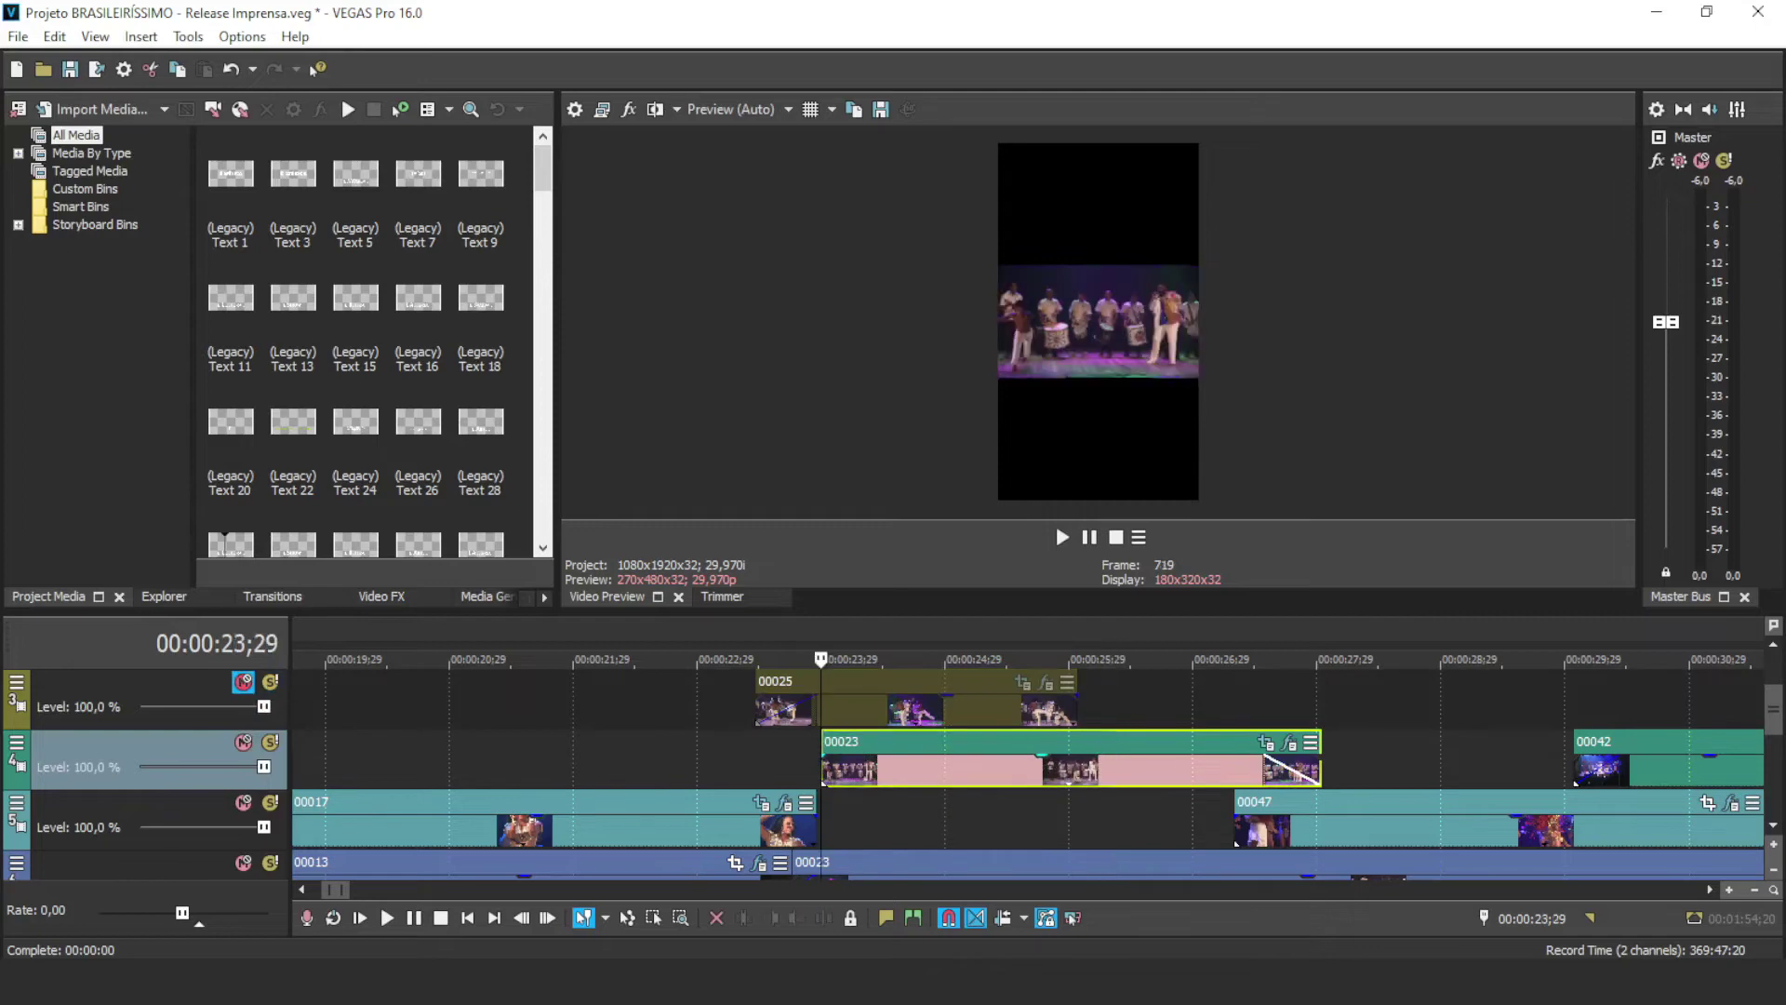
# Step: Open the pan/crop editor of clip 00023 on track 4, preview its zoom animation and delete the first keyframe
pyautogui.click(1265, 743)
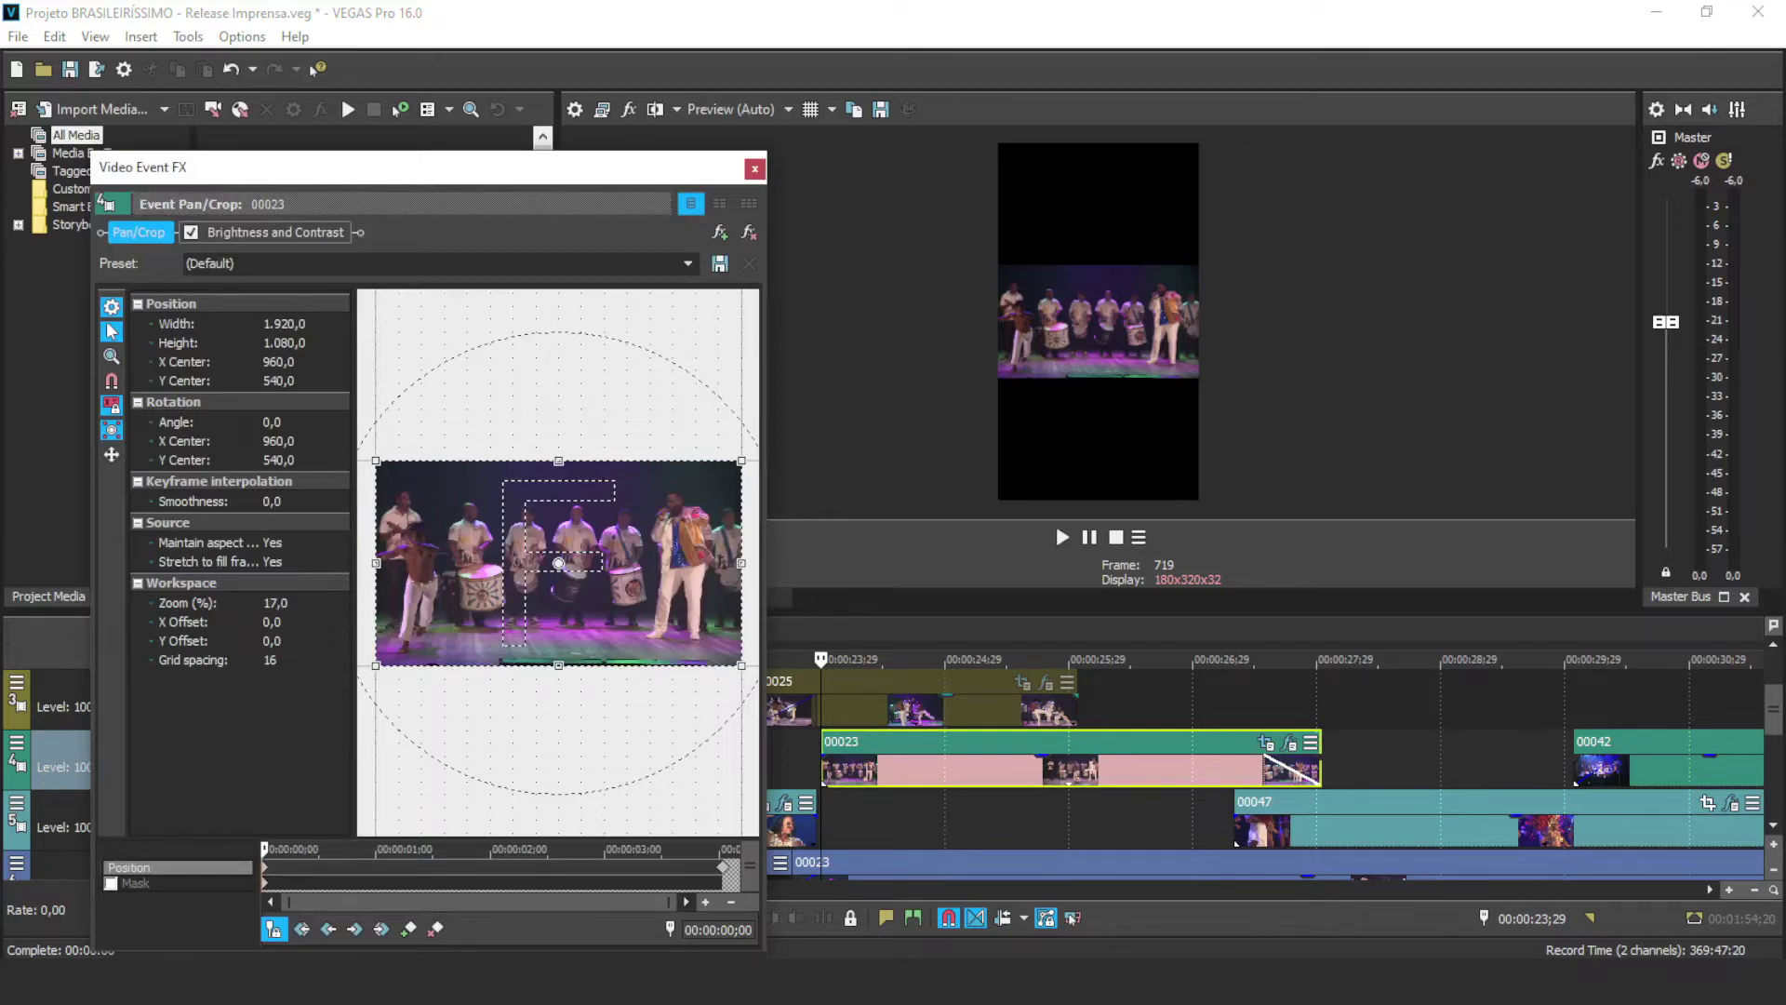
pyautogui.click(513, 849)
pyautogui.click(567, 850)
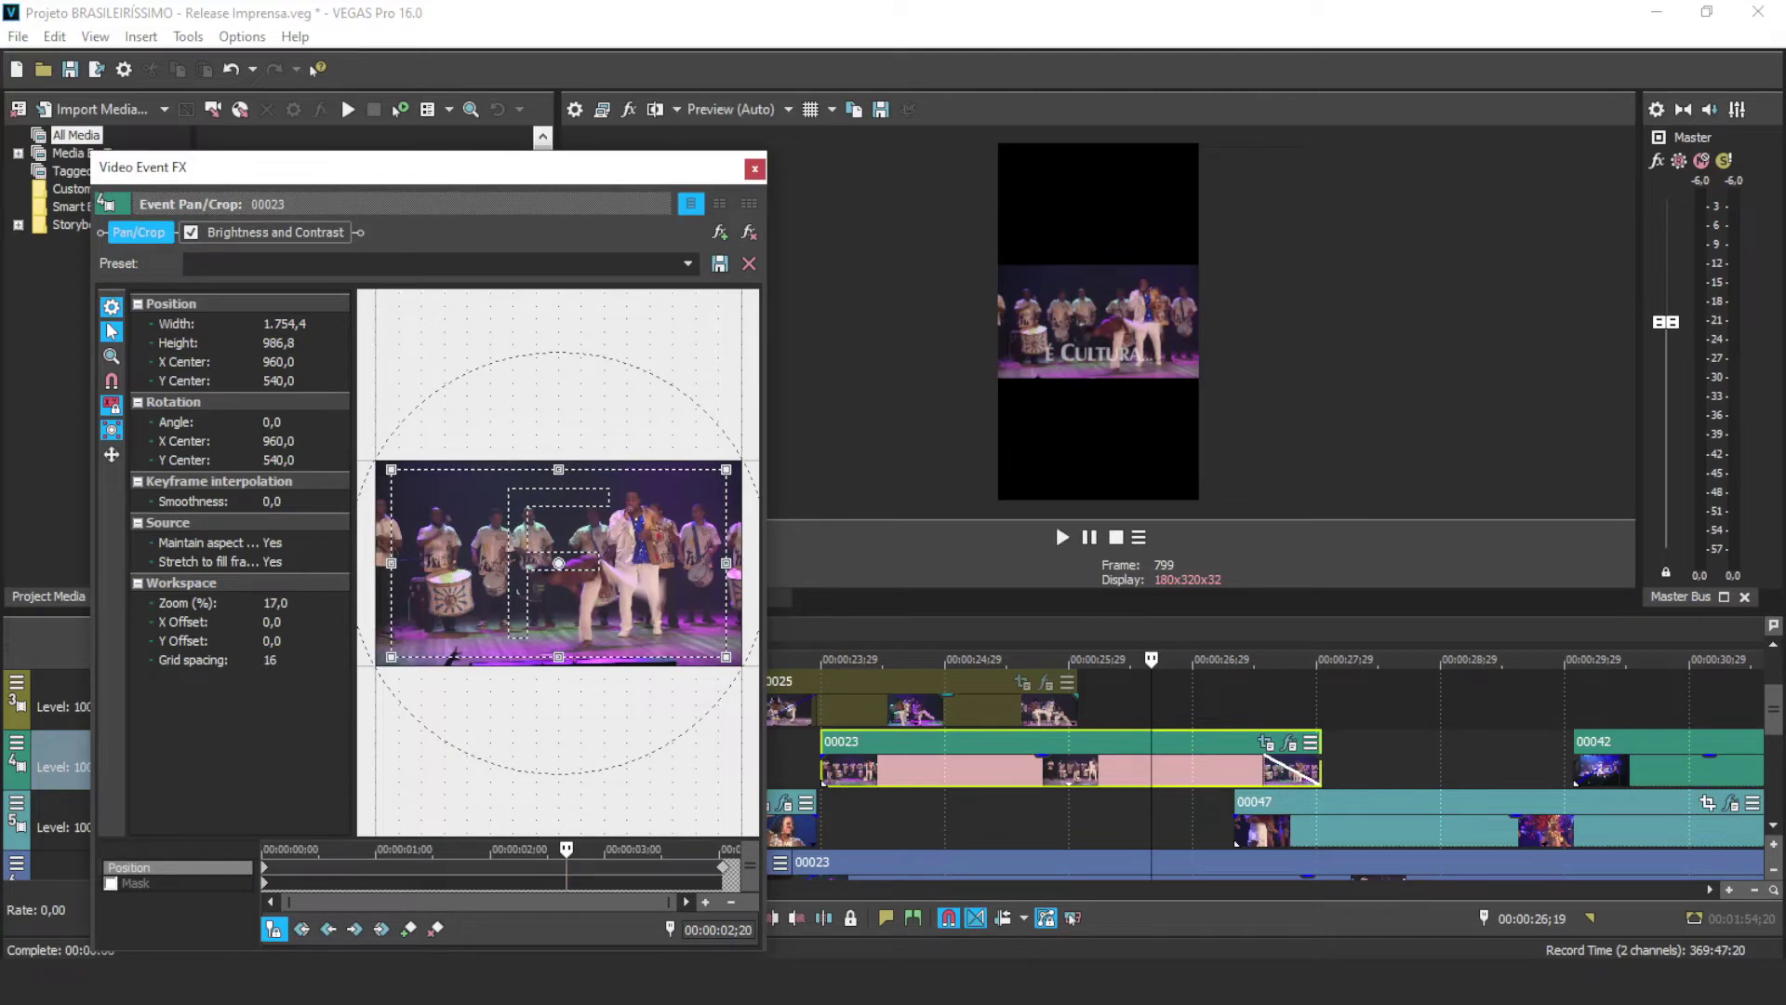
pyautogui.click(265, 849)
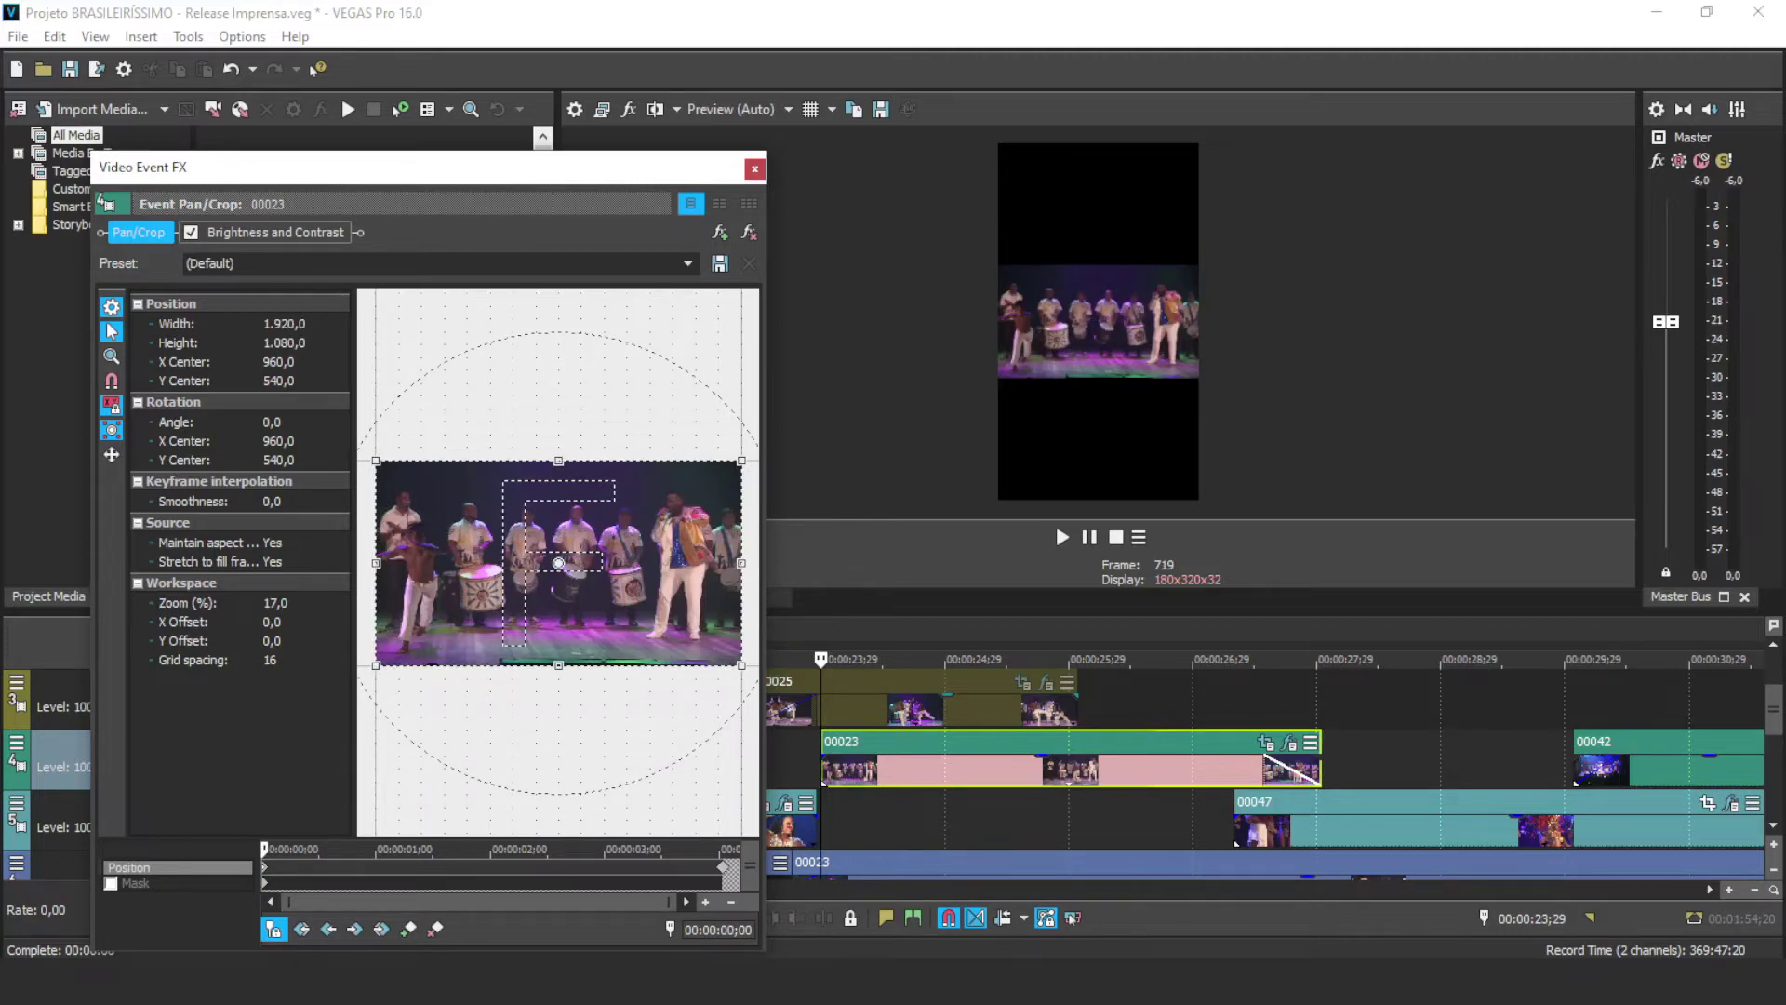
pyautogui.click(434, 928)
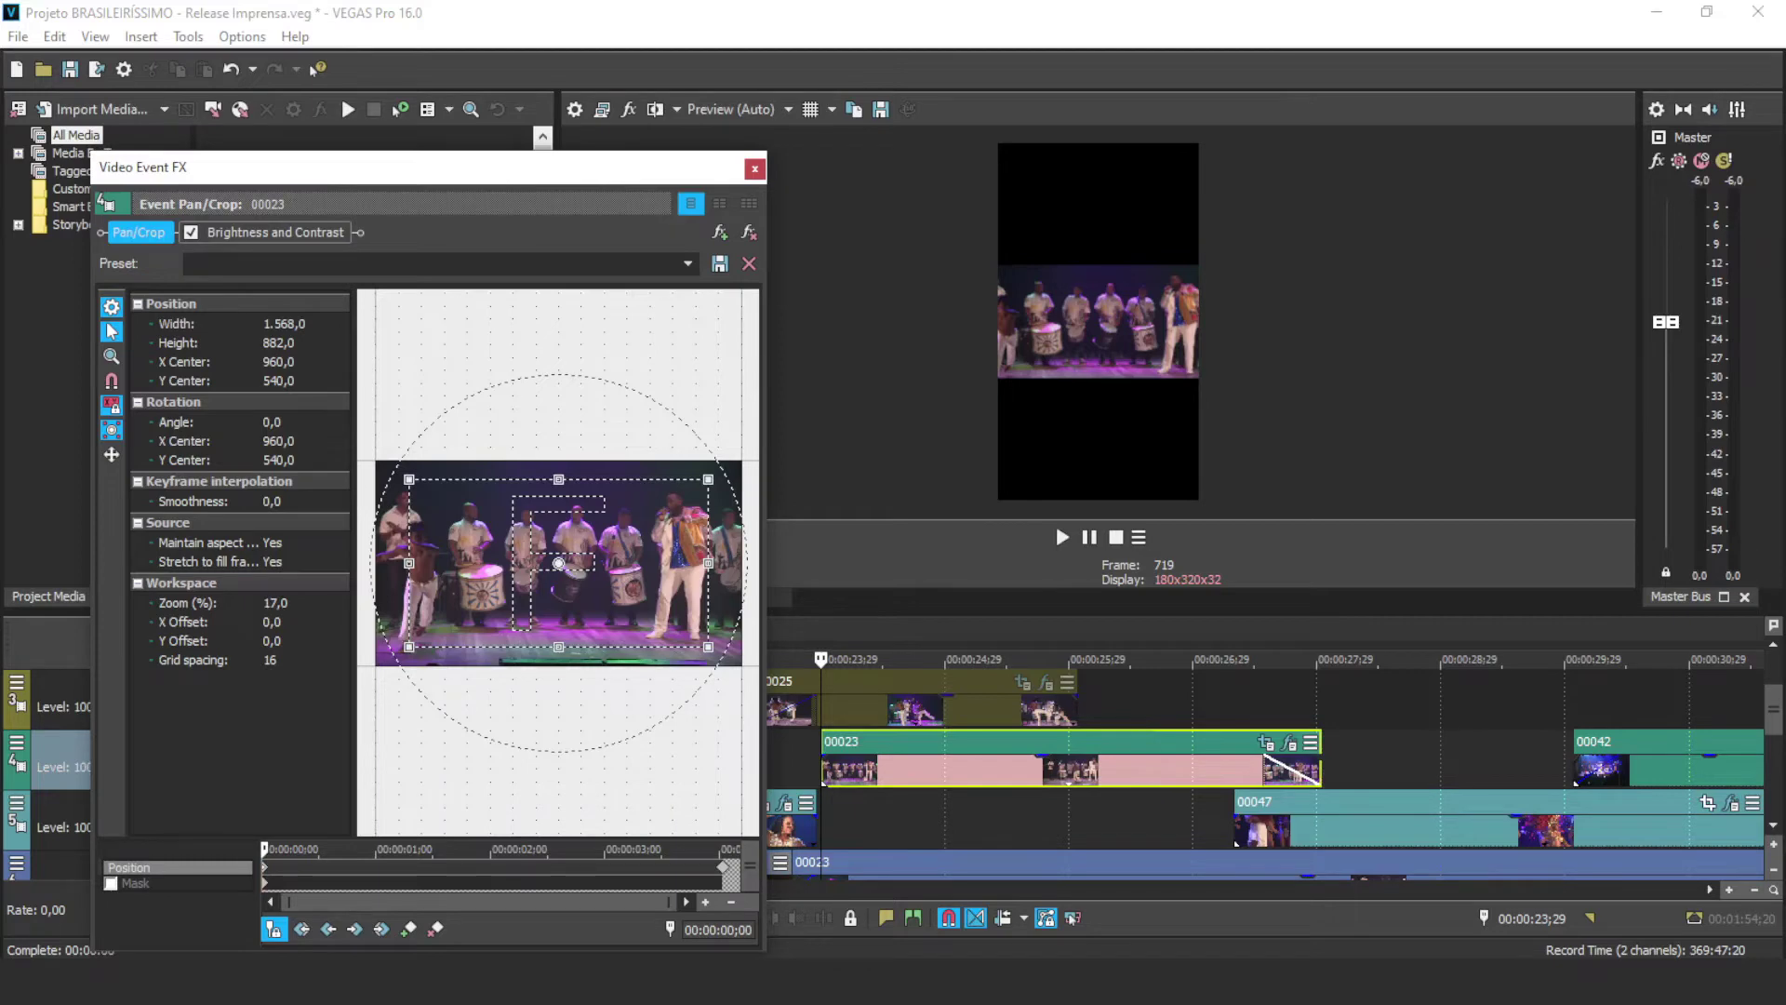
# Step: Extend the end of clip 00023 by 1:21 to delete its last pan/crop keyframe, and trim the end back by 1:28
pyautogui.click(1319, 768)
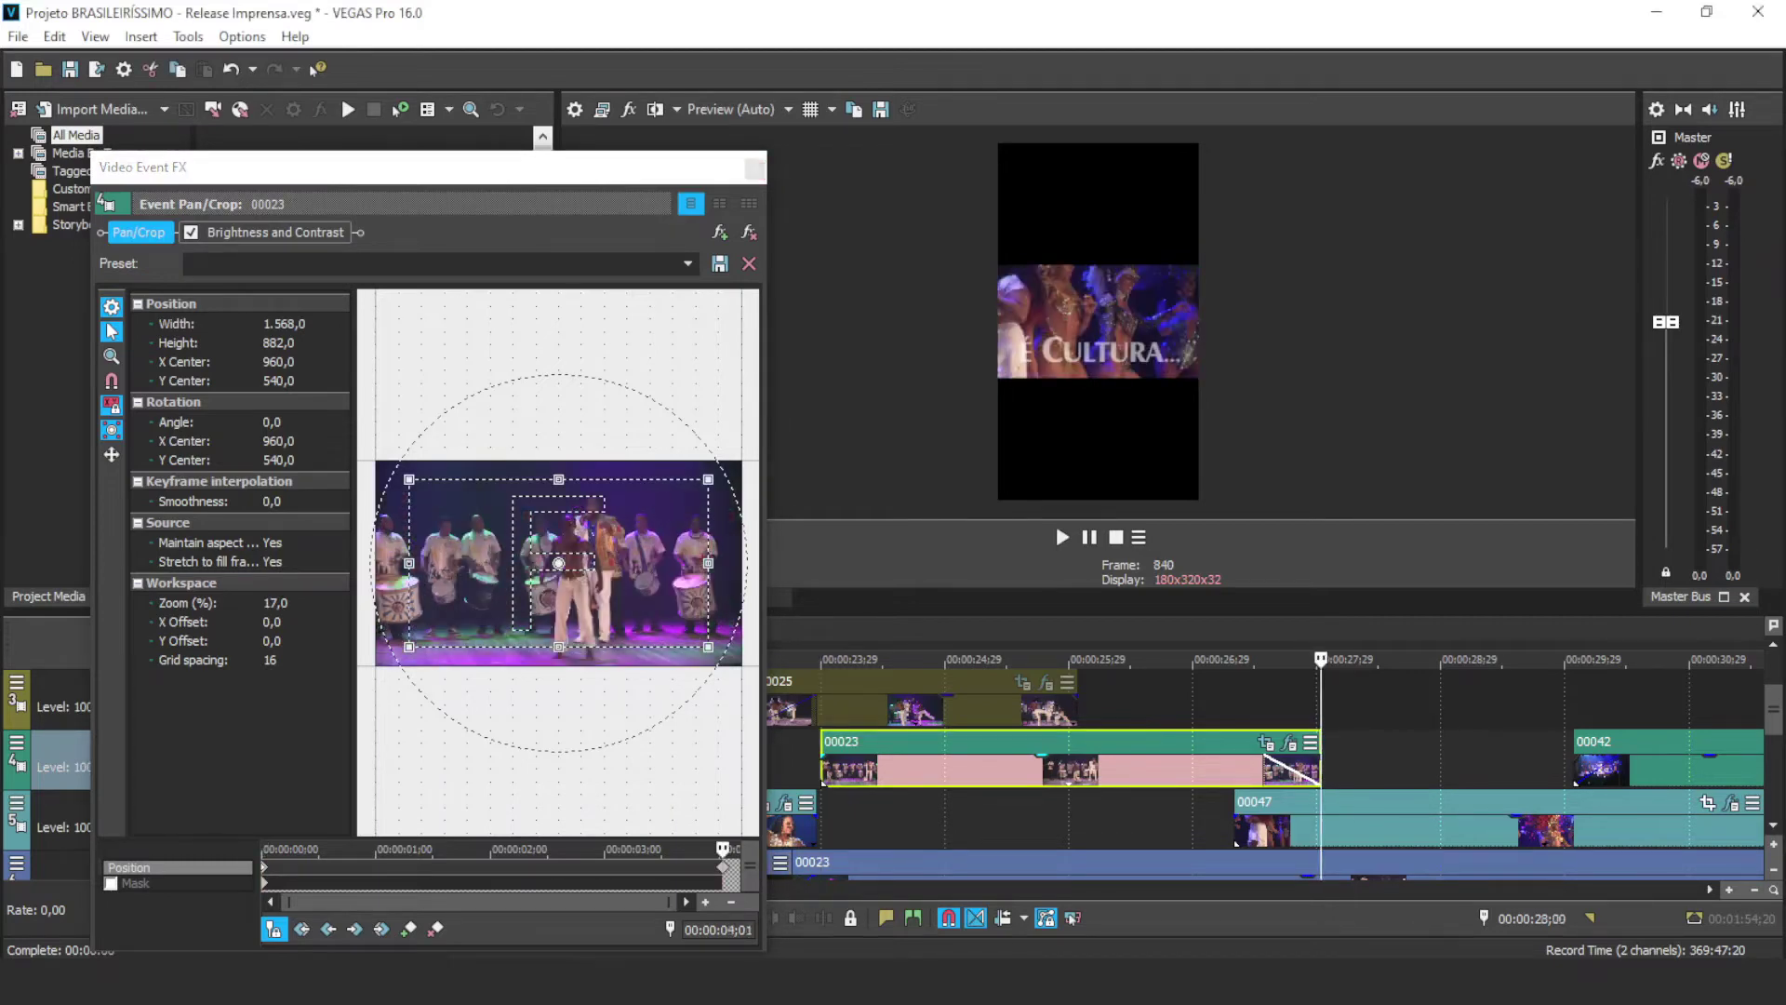
pyautogui.moveTo(1319, 770); pyautogui.dragTo(1532, 770)
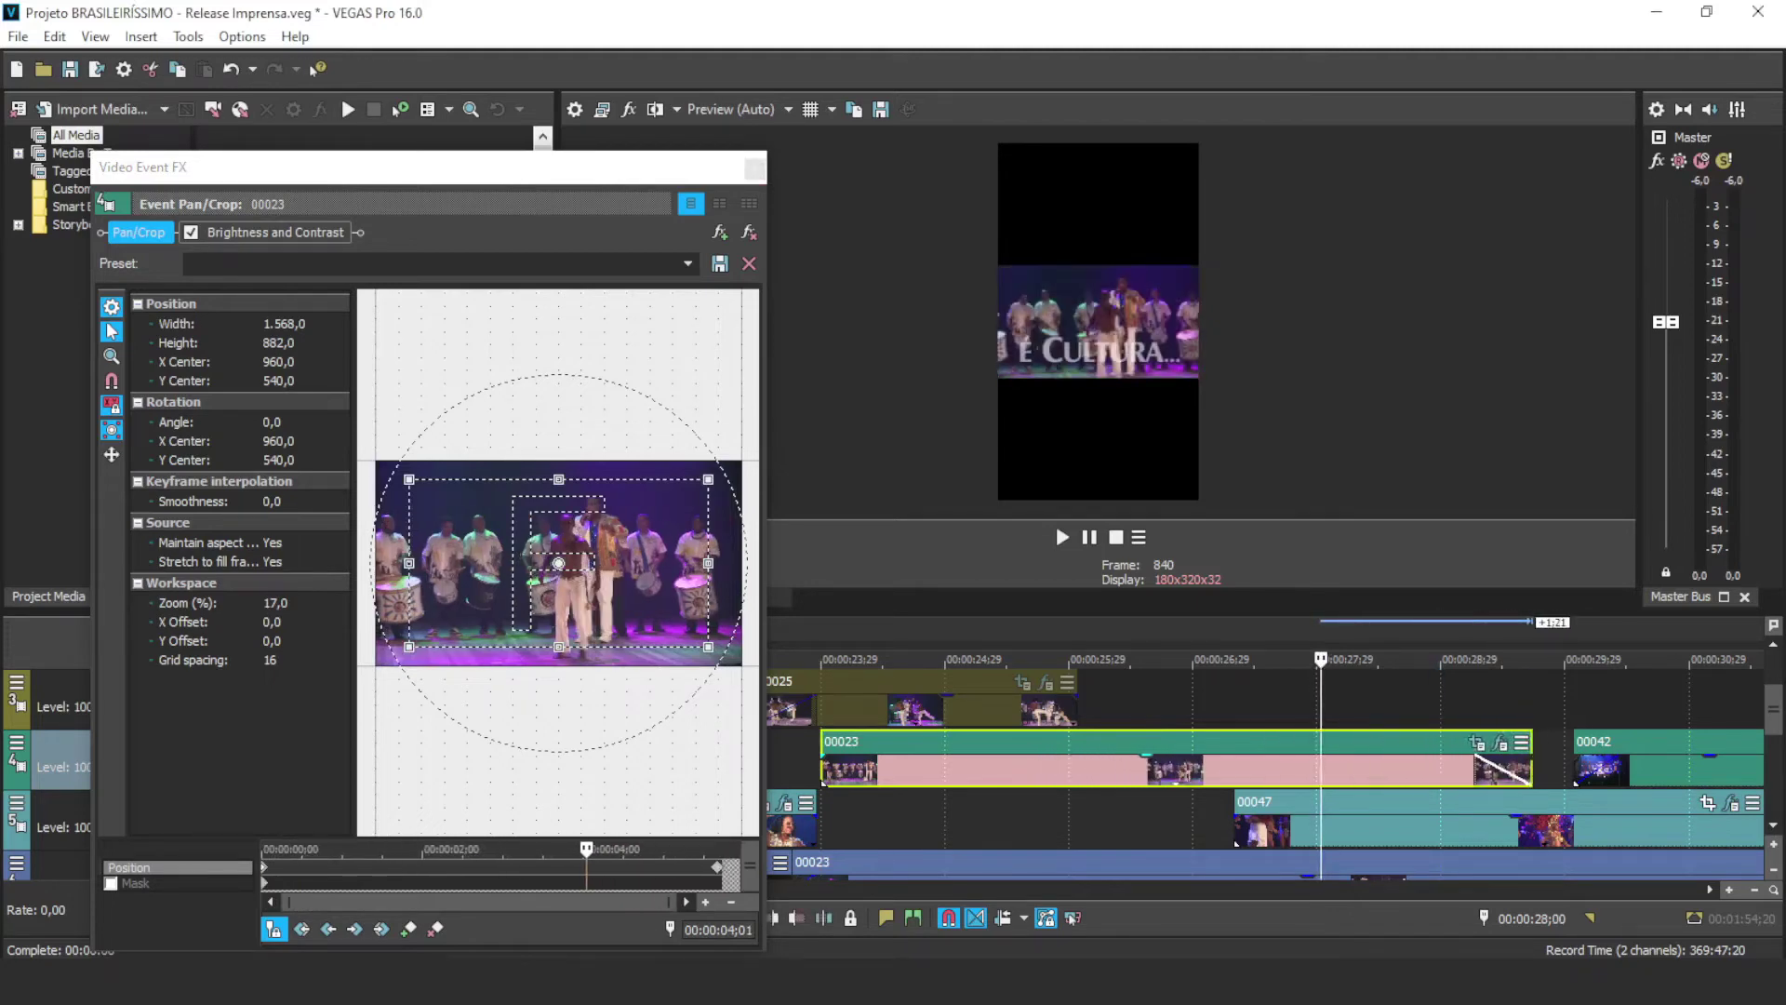
pyautogui.click(717, 866)
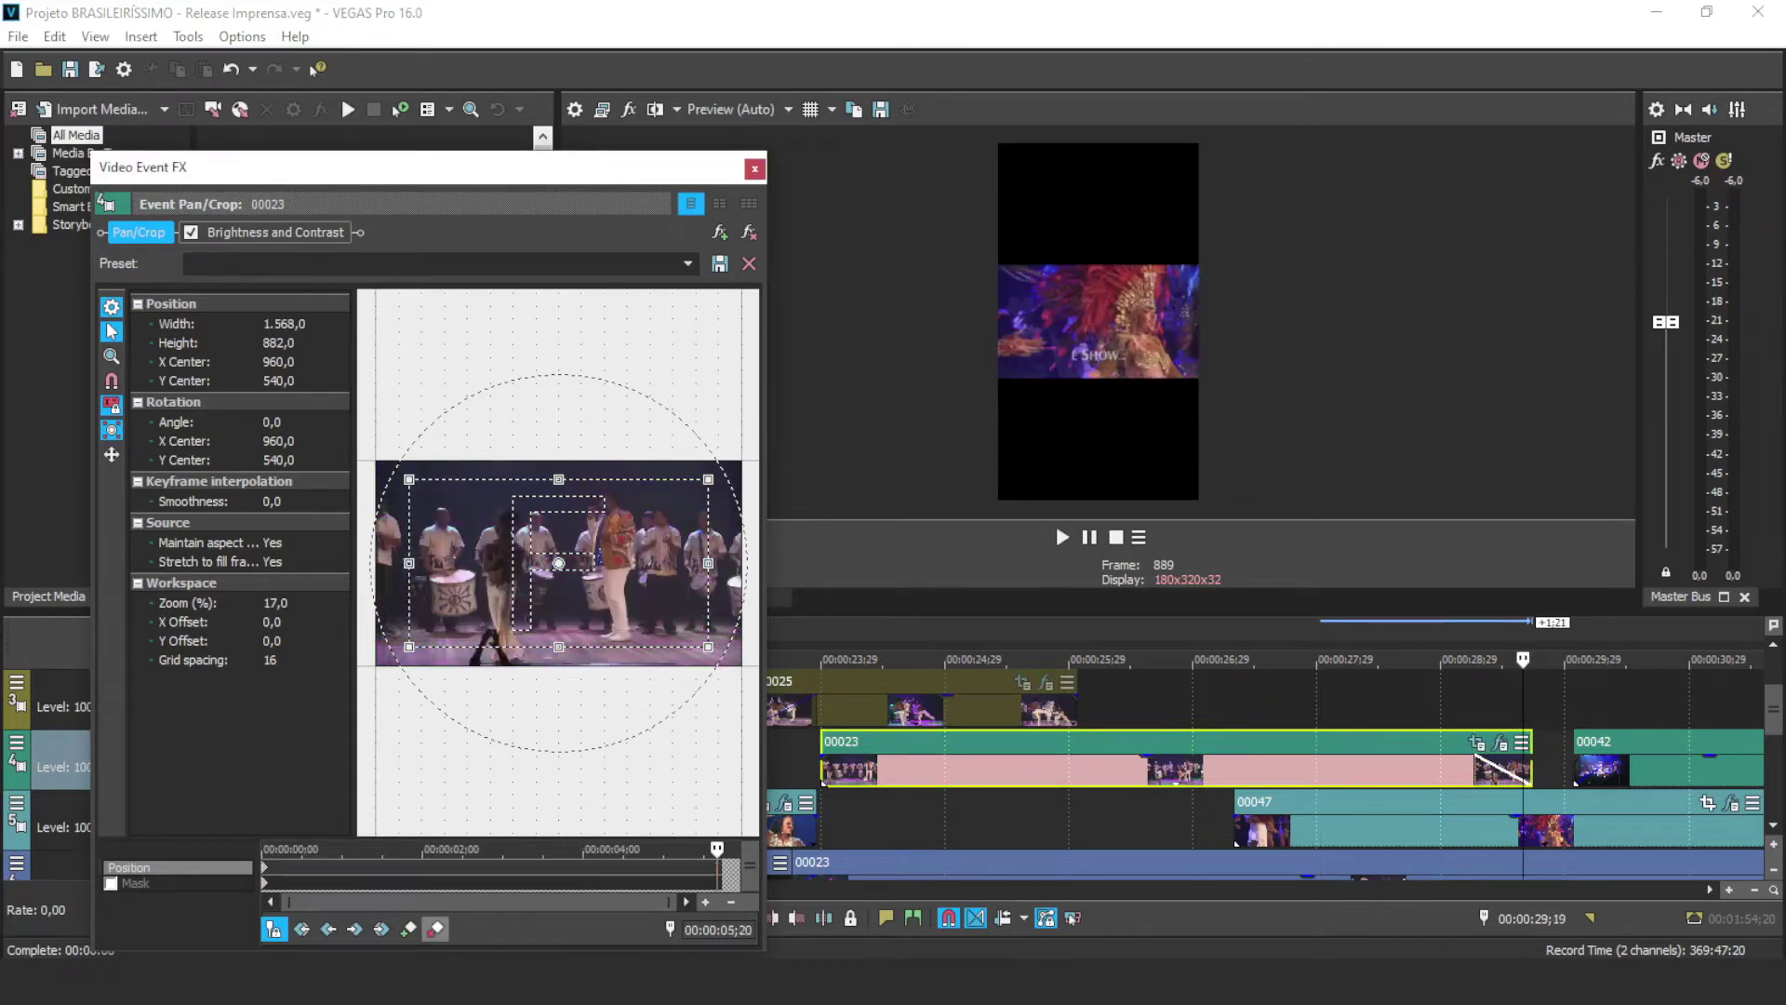
pyautogui.moveTo(1532, 771); pyautogui.dragTo(1292, 770)
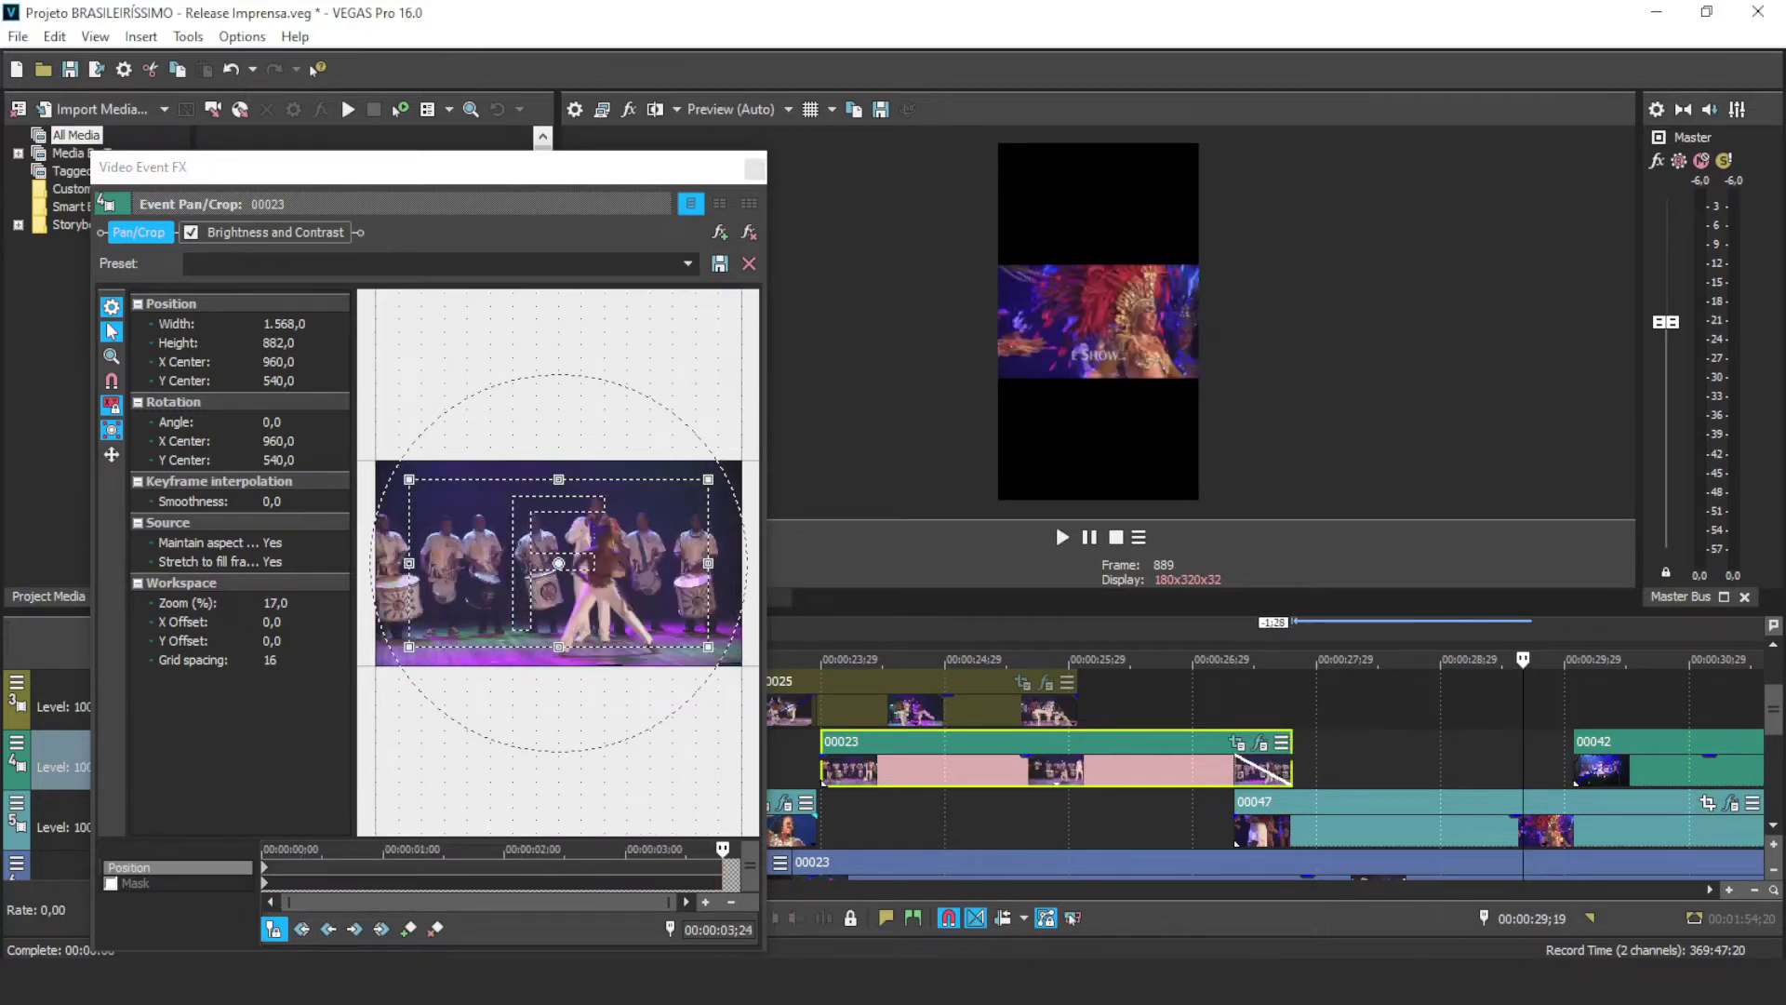
# Step: Apply the STORIES preset at the start of clip 00023 and play the clip back from 00:00:23;29
pyautogui.click(265, 866)
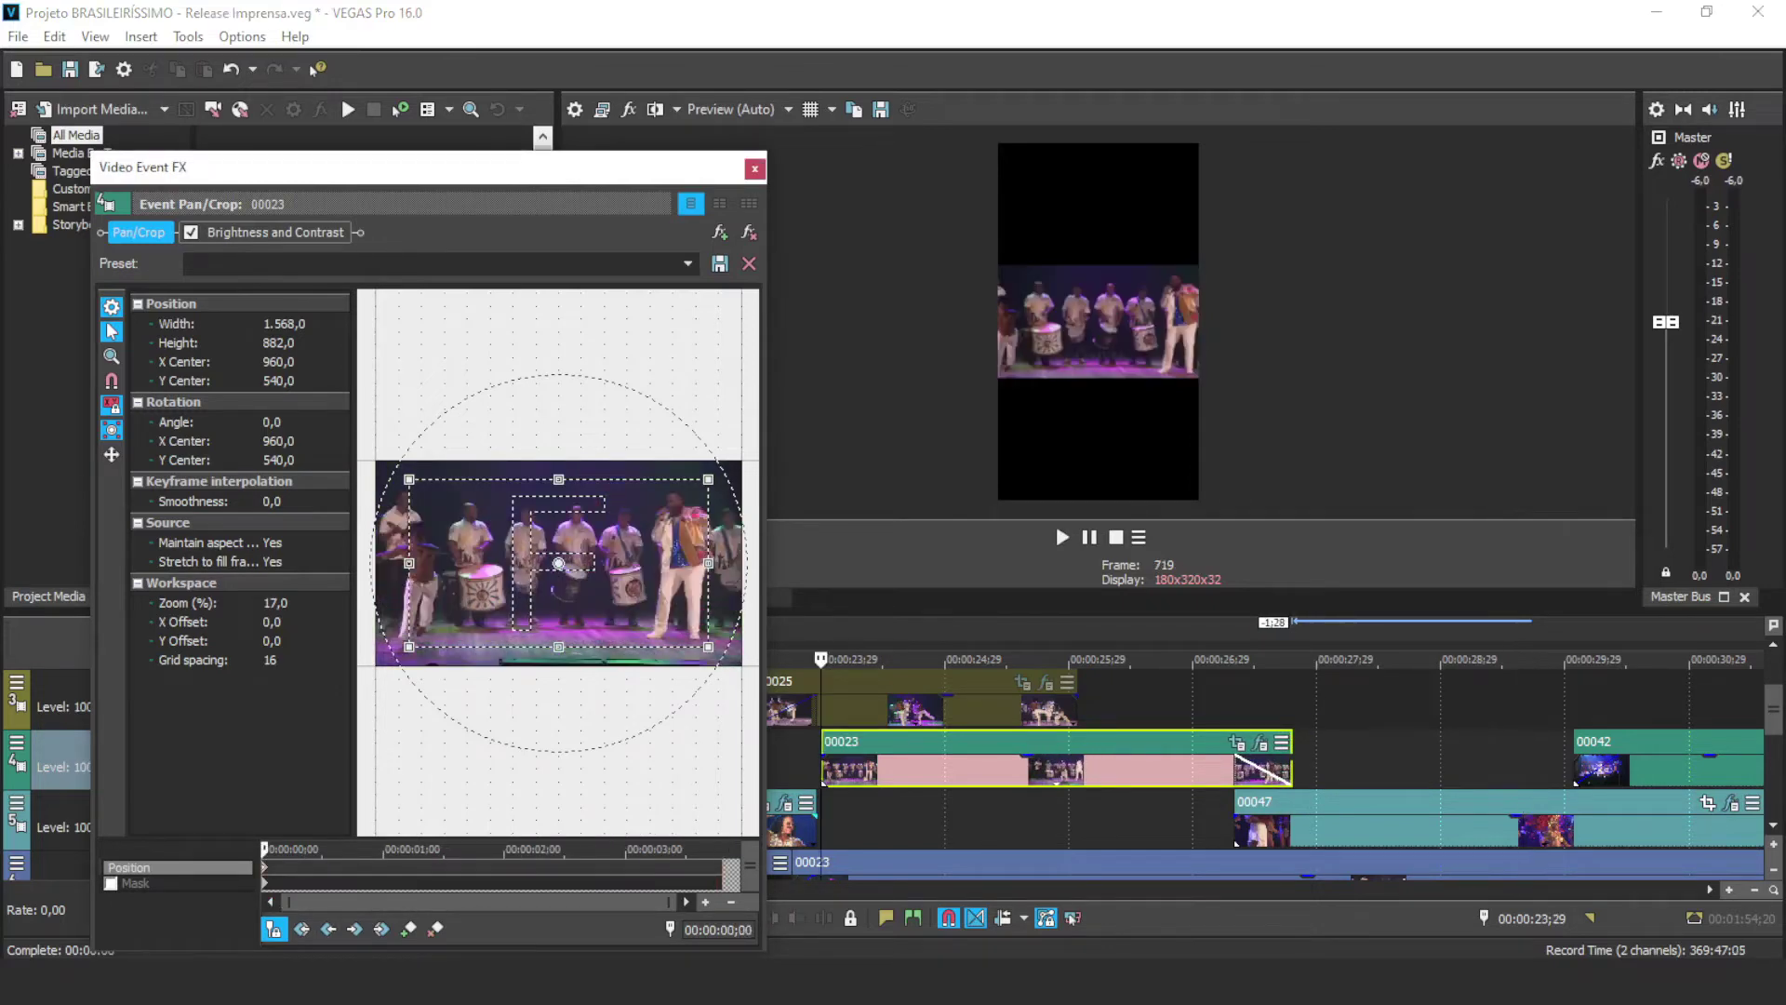
pyautogui.click(687, 263)
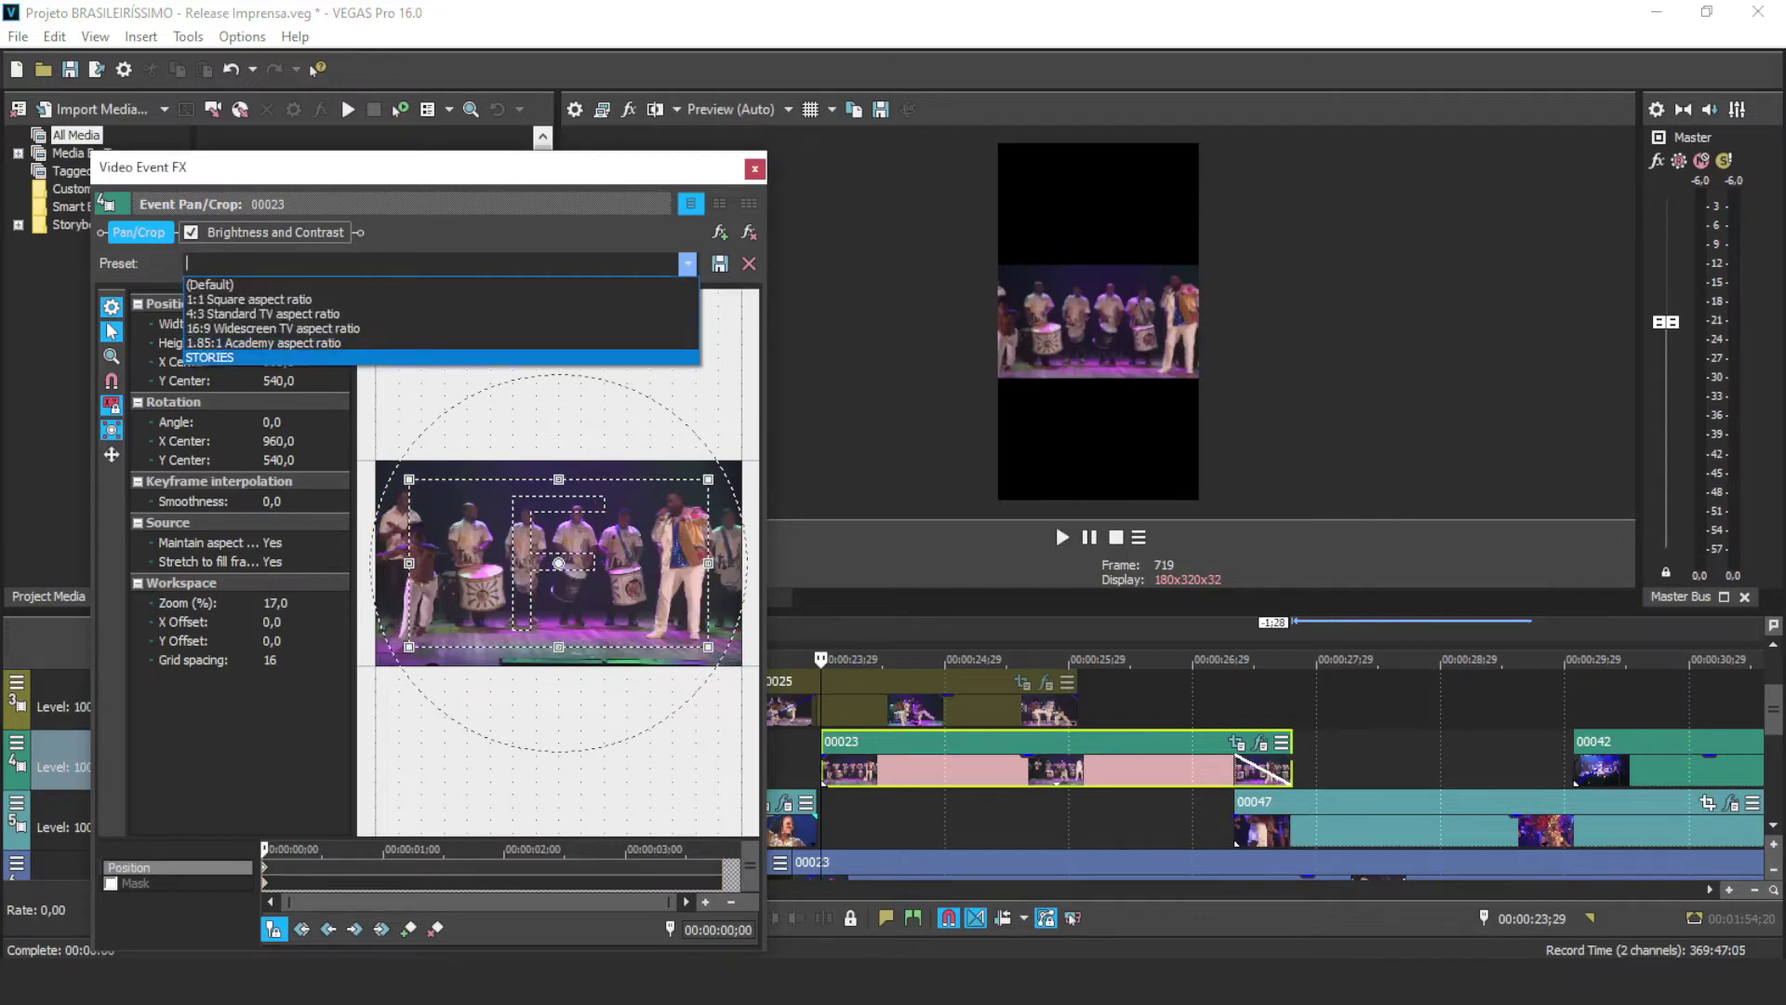
pyautogui.press('Return')
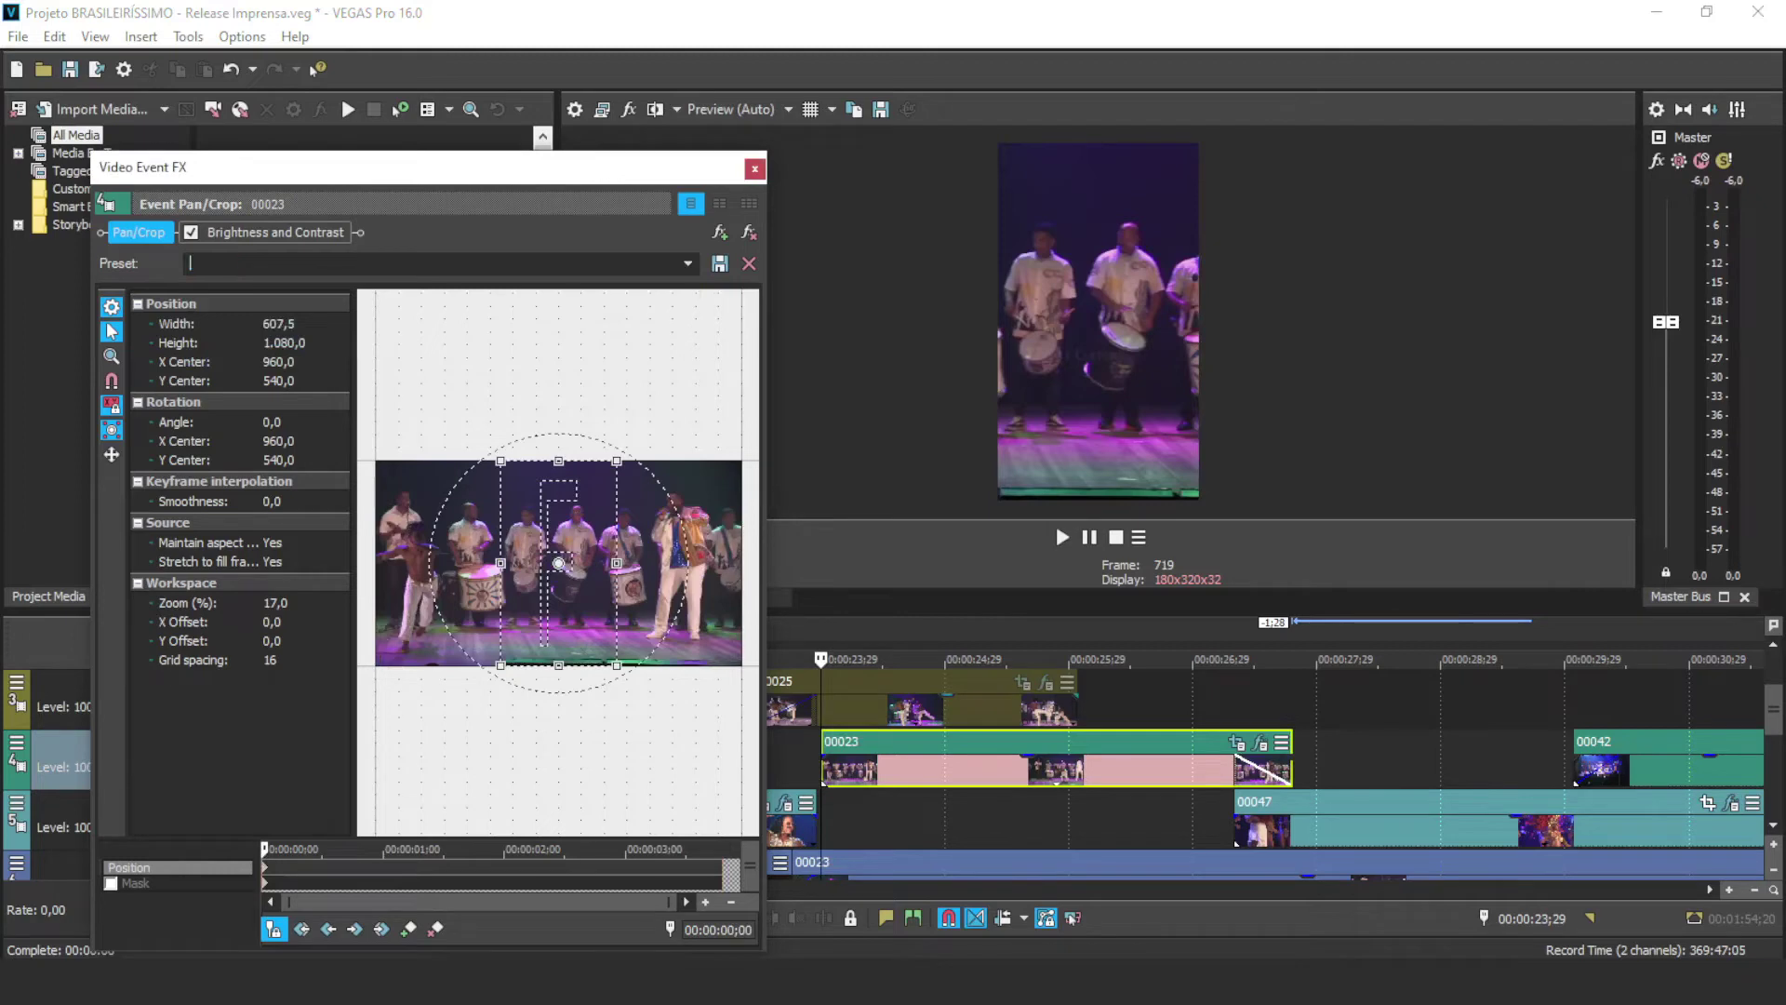
pyautogui.click(821, 707)
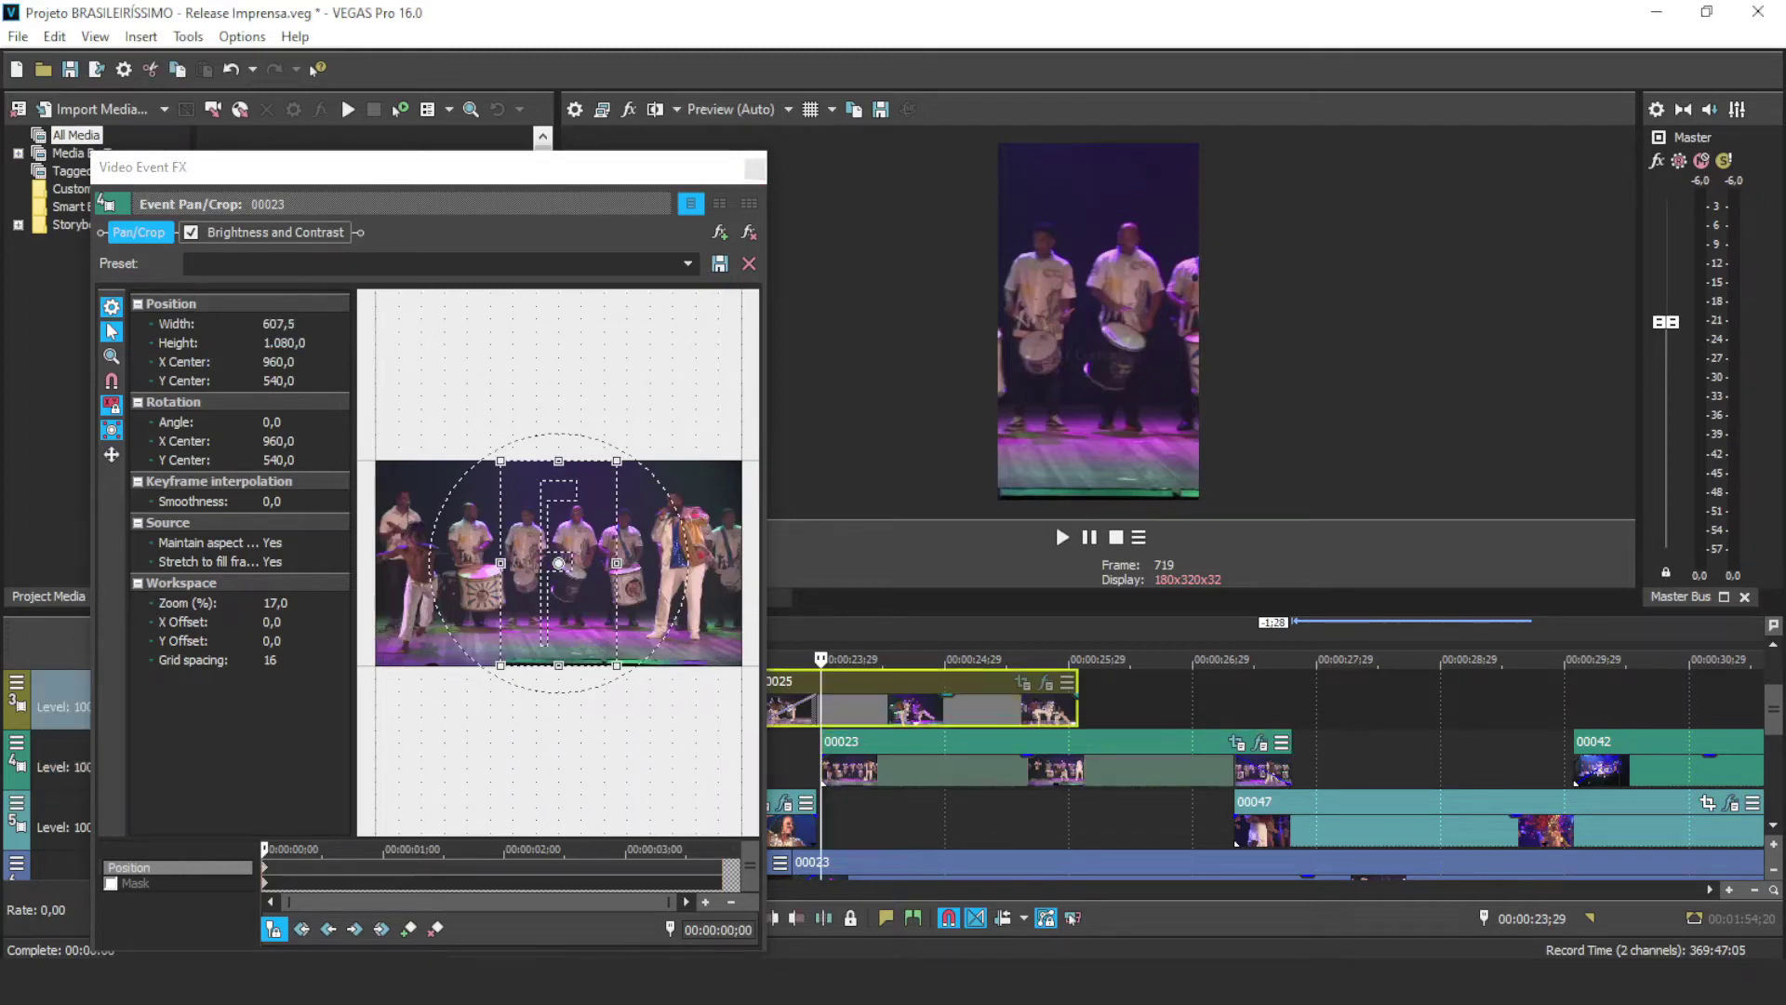
pyautogui.press('space')
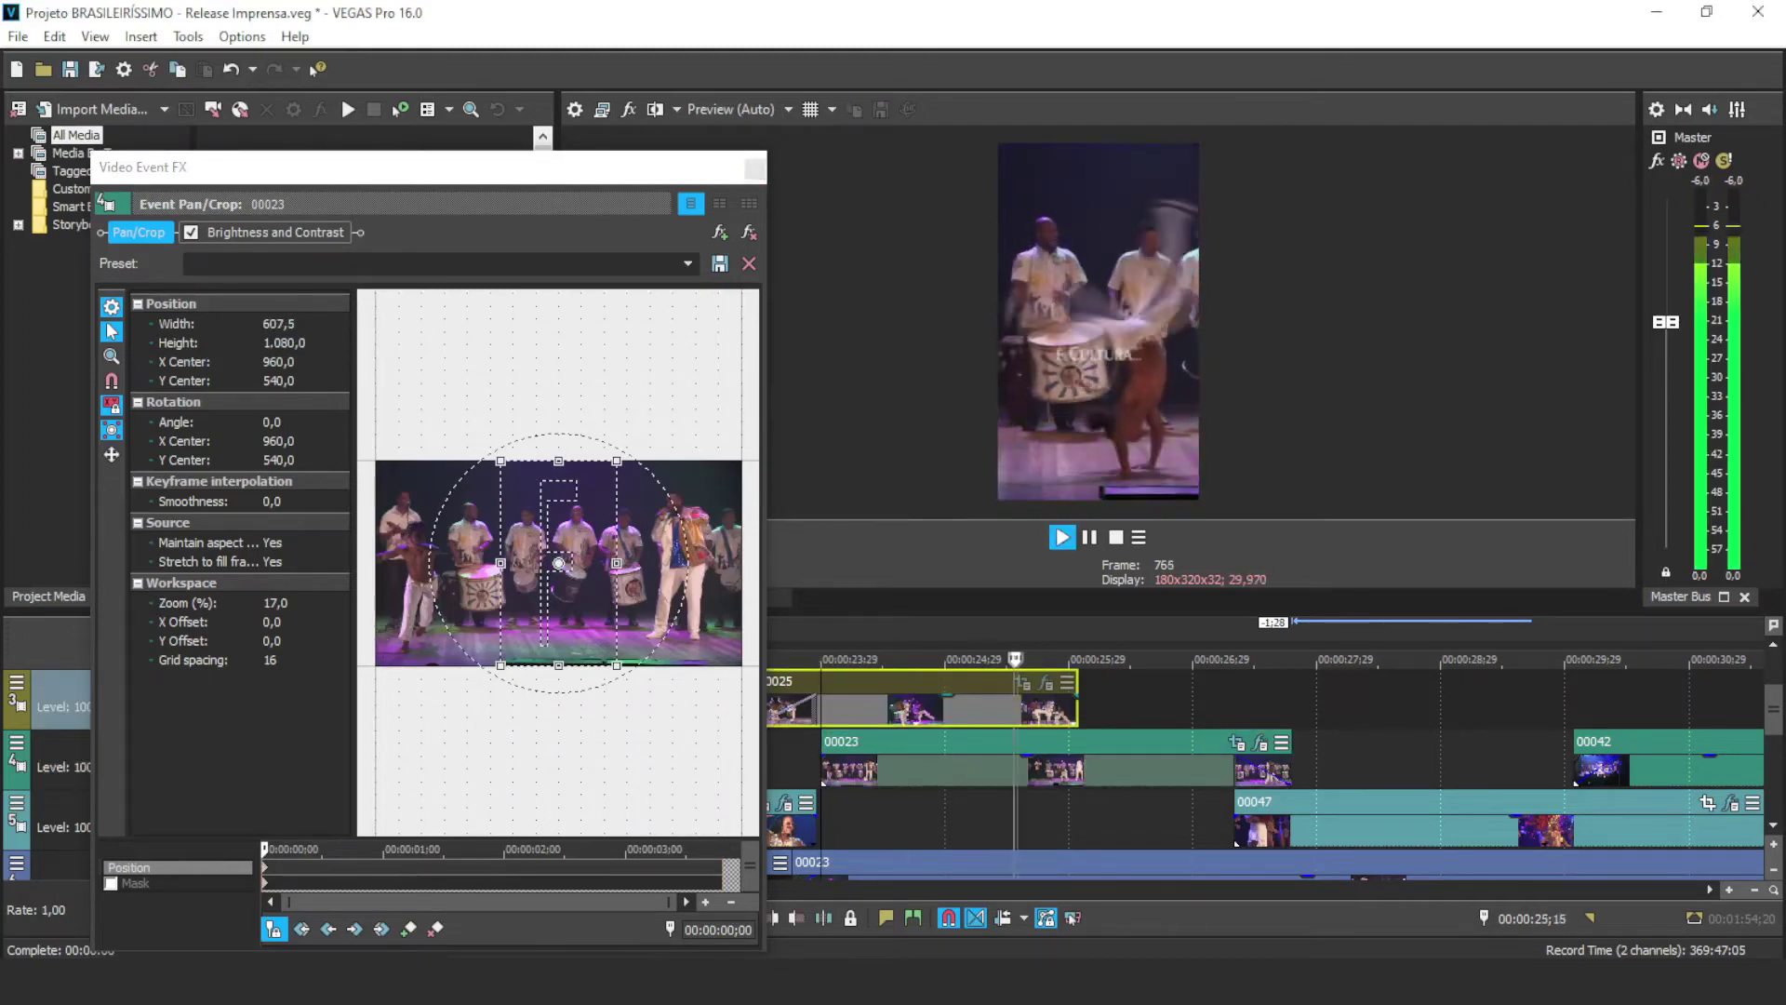
# Step: Stop playback, close the pan/crop editor of clip 00023 and unmute track 3
pyautogui.press('space')
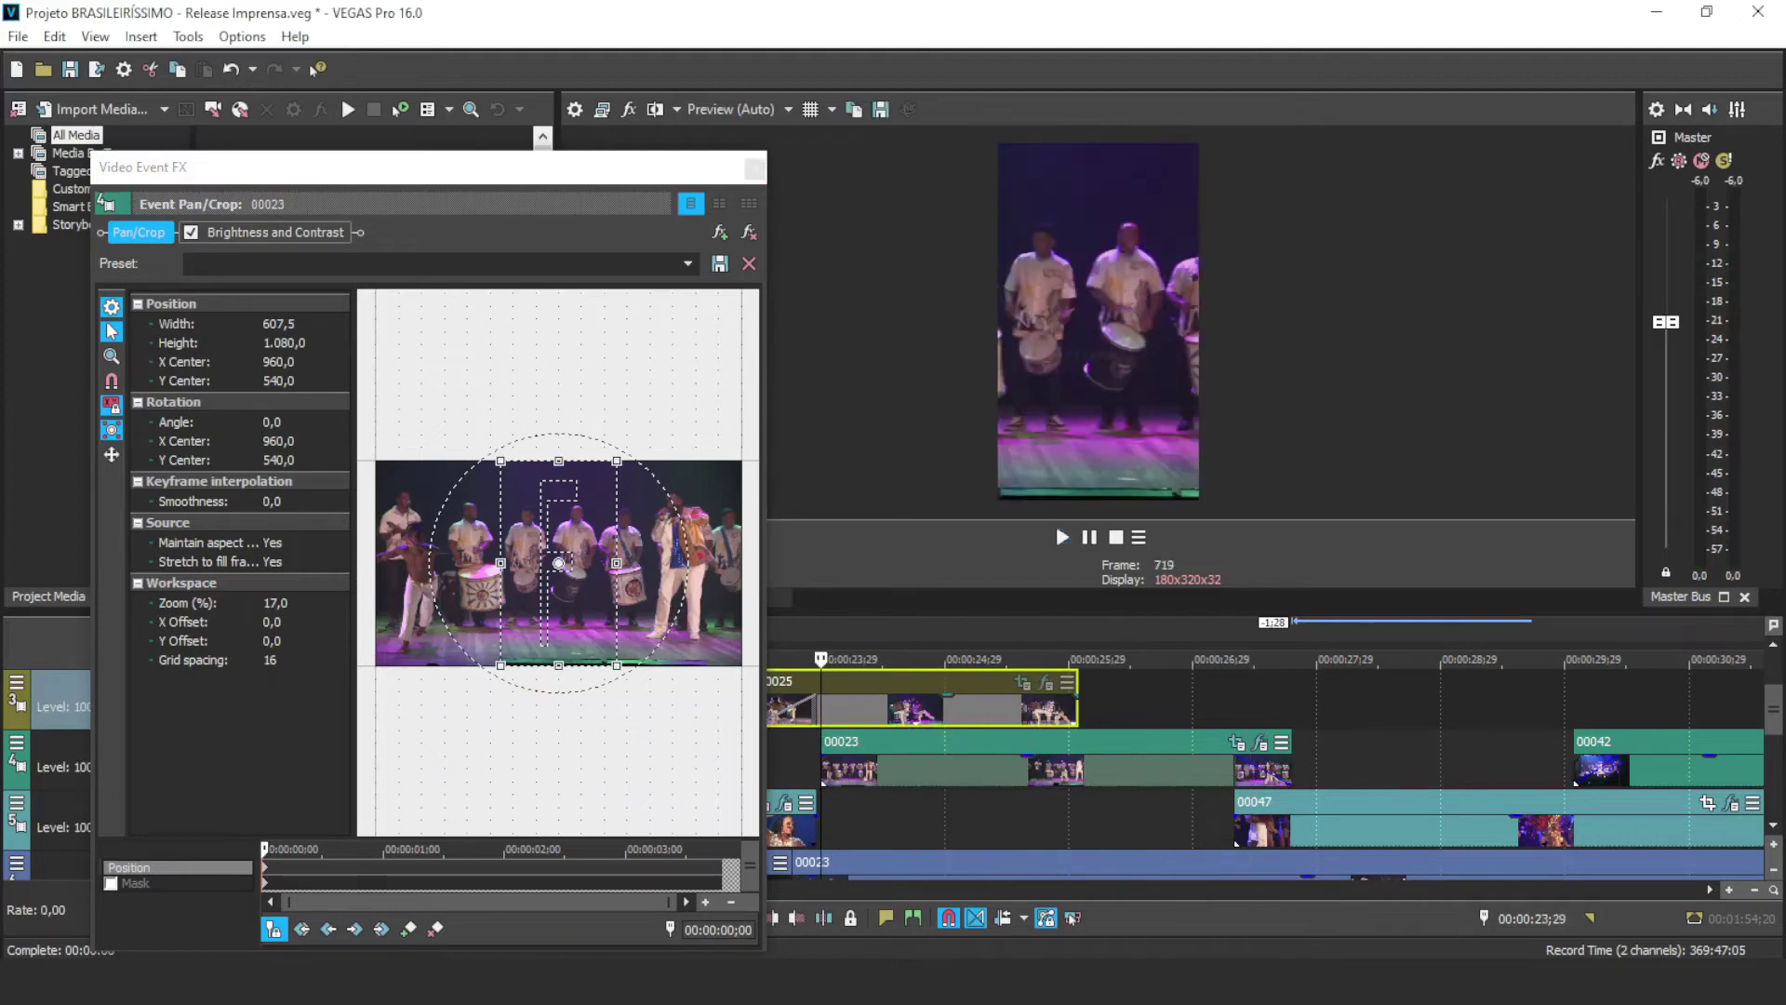
pyautogui.click(753, 169)
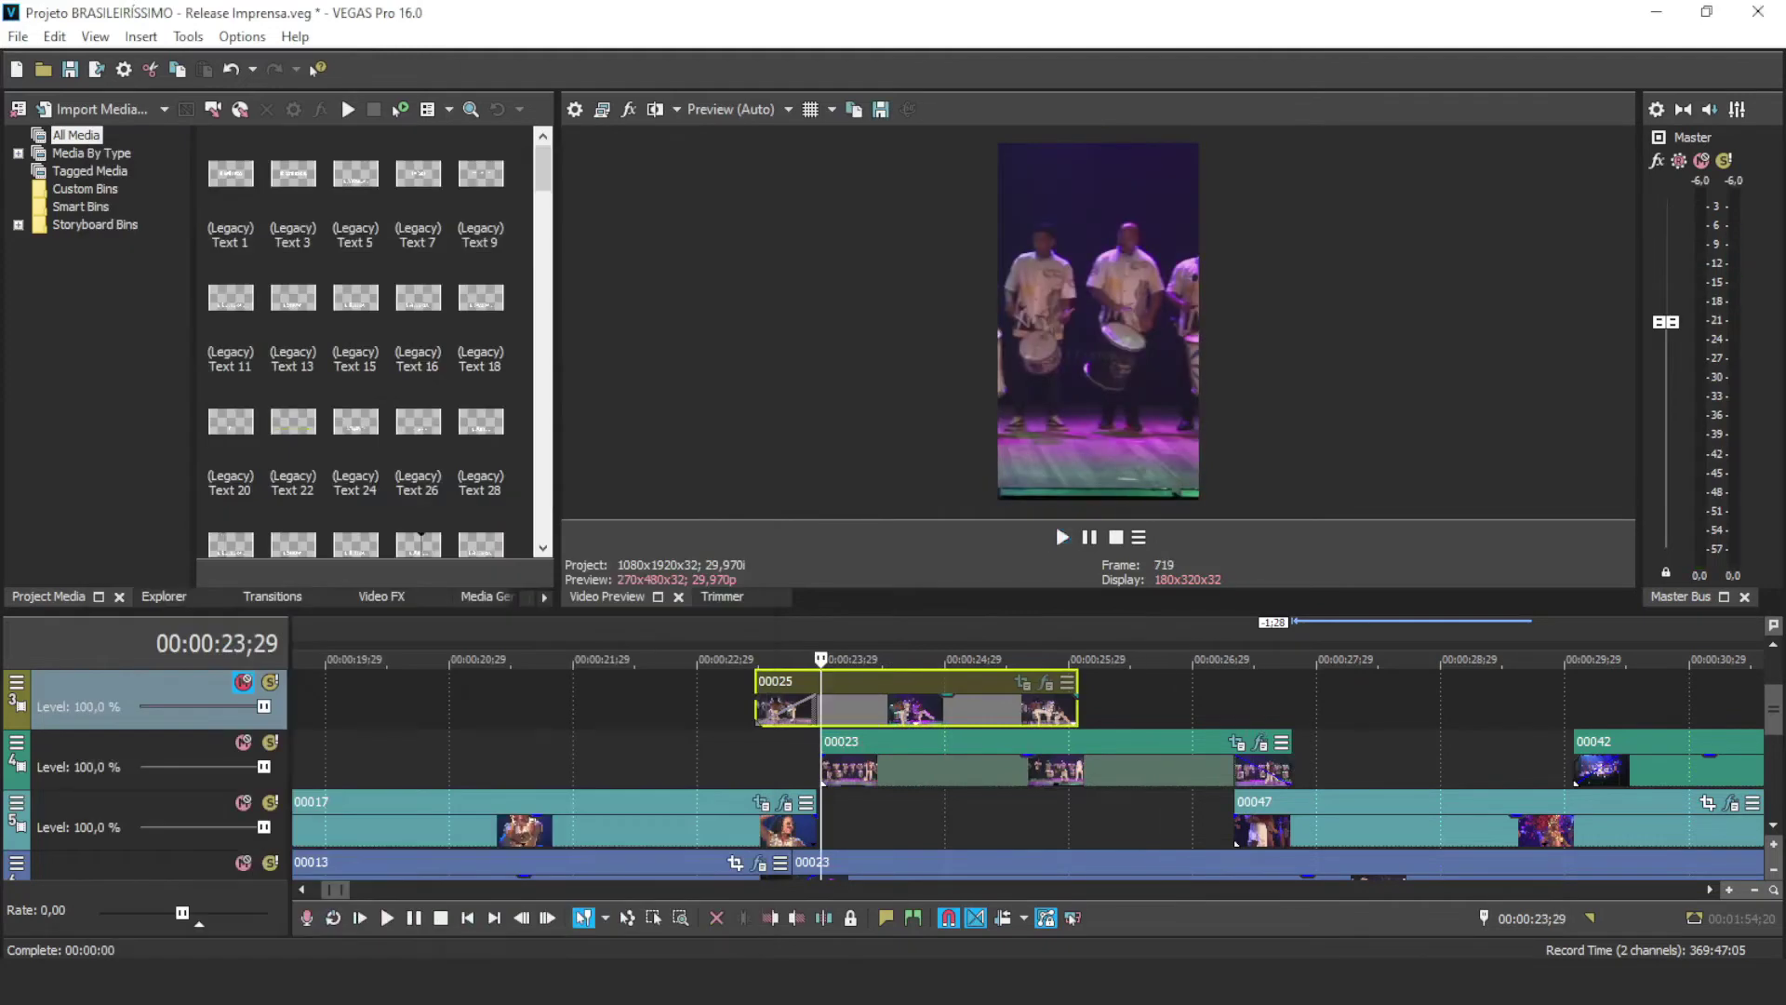
pyautogui.click(243, 682)
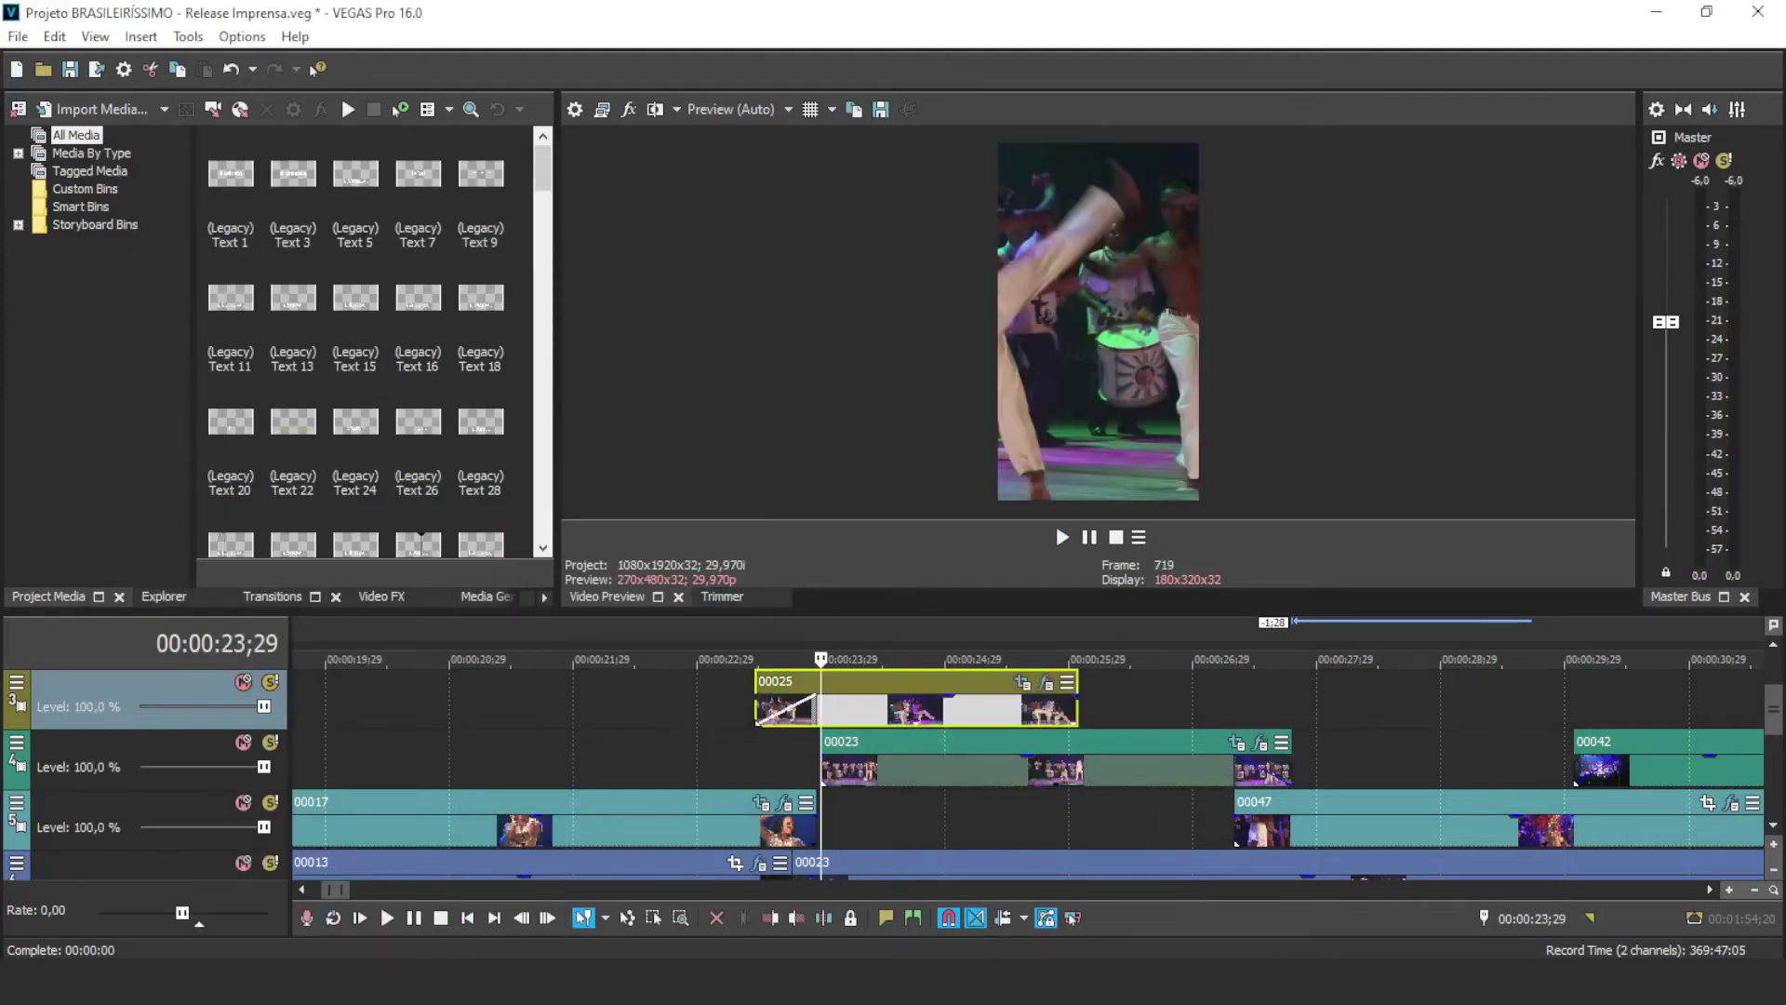
# Step: Play back the change from clip 00025 to clip 00023 from 00:00:23;29 and again from 00:00:25;12
pyautogui.press('space')
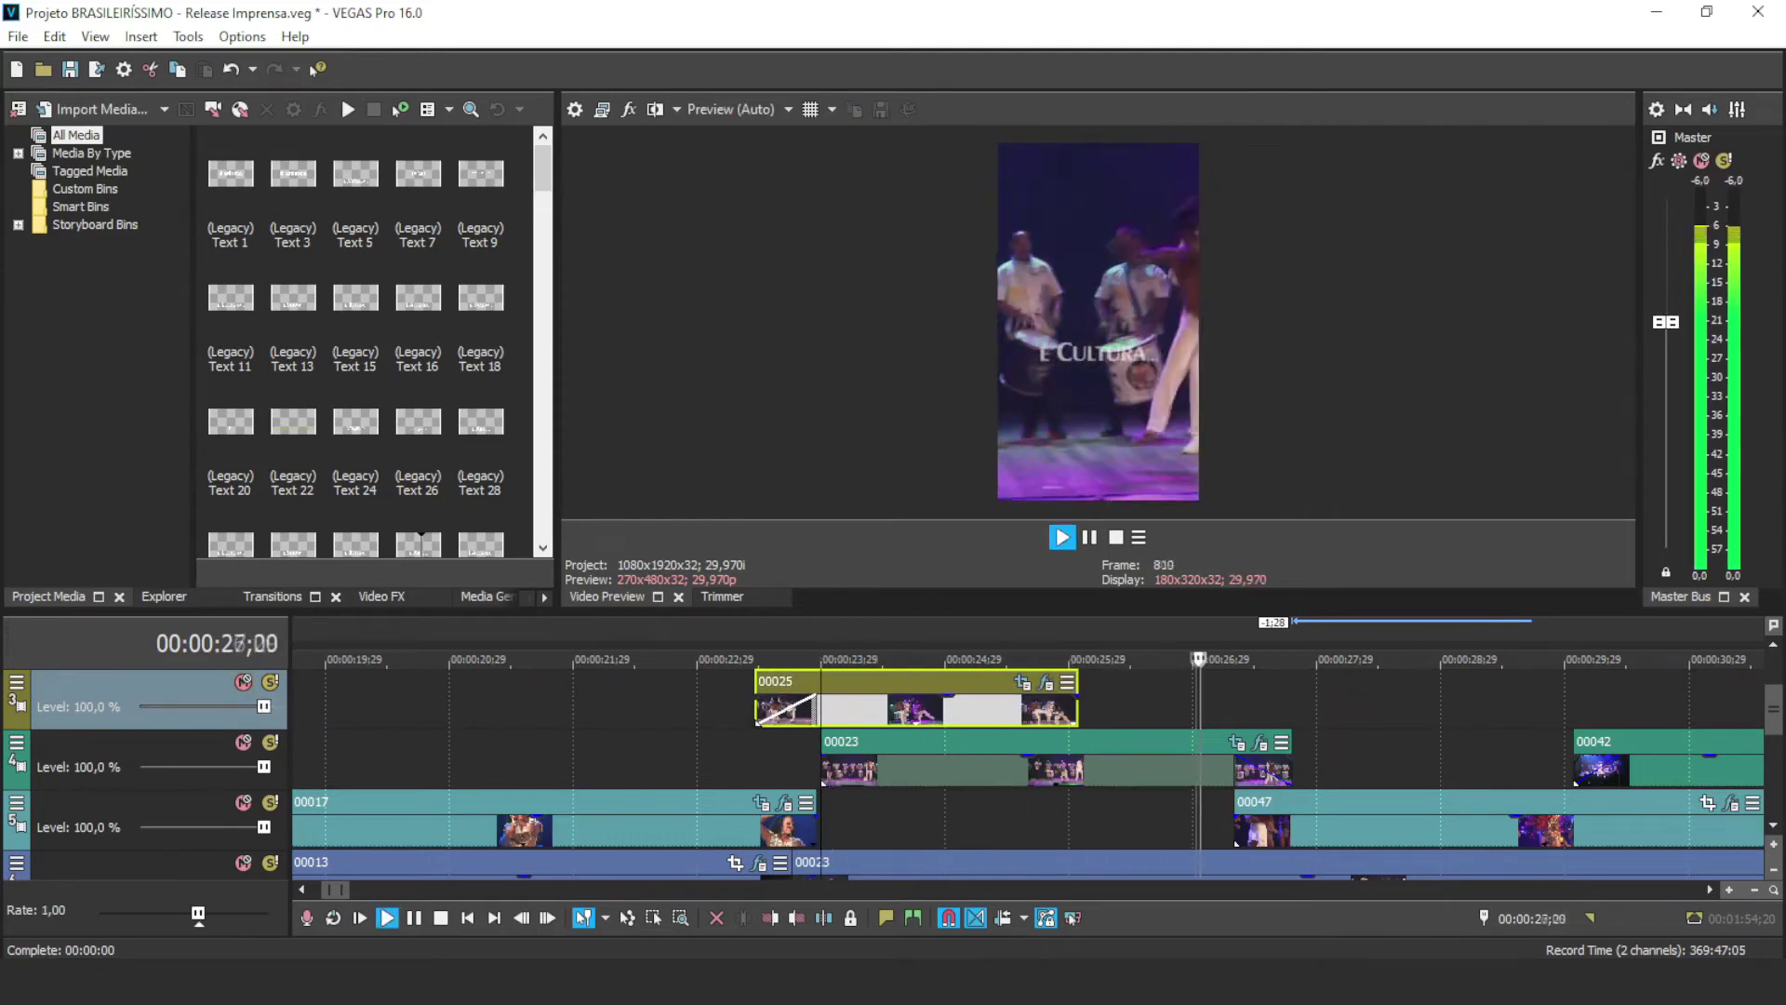
pyautogui.press('space')
pyautogui.click(998, 709)
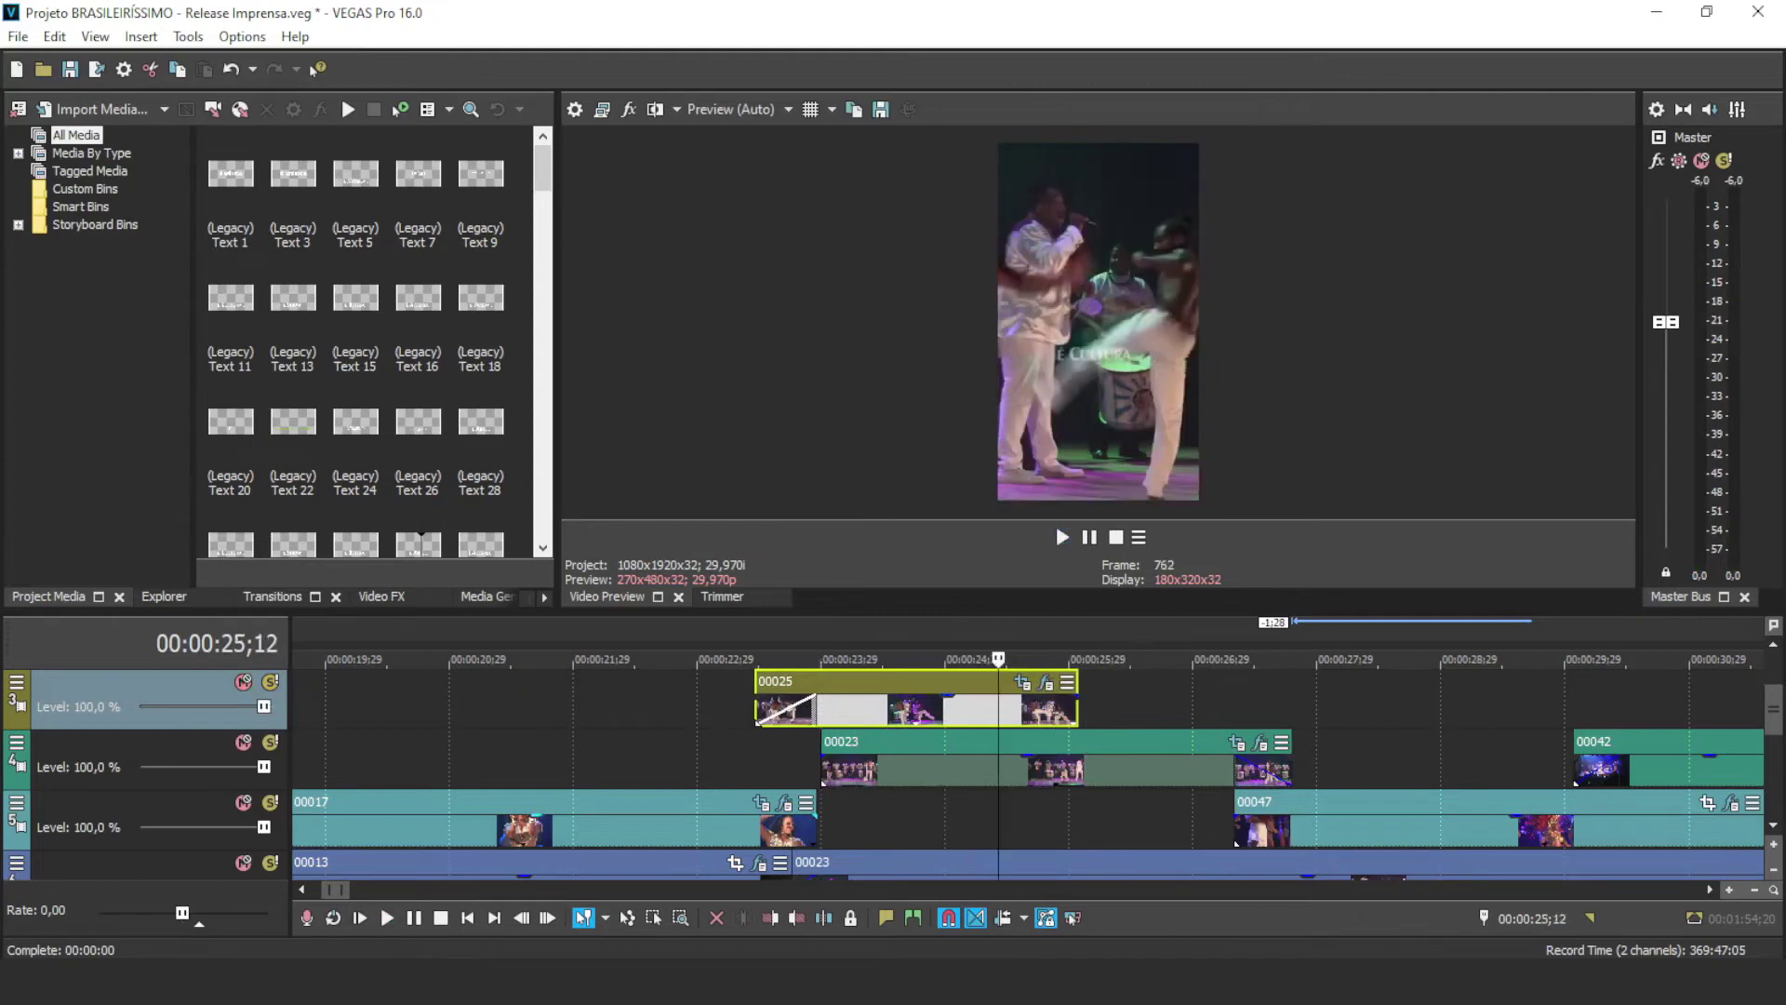
pyautogui.press('space')
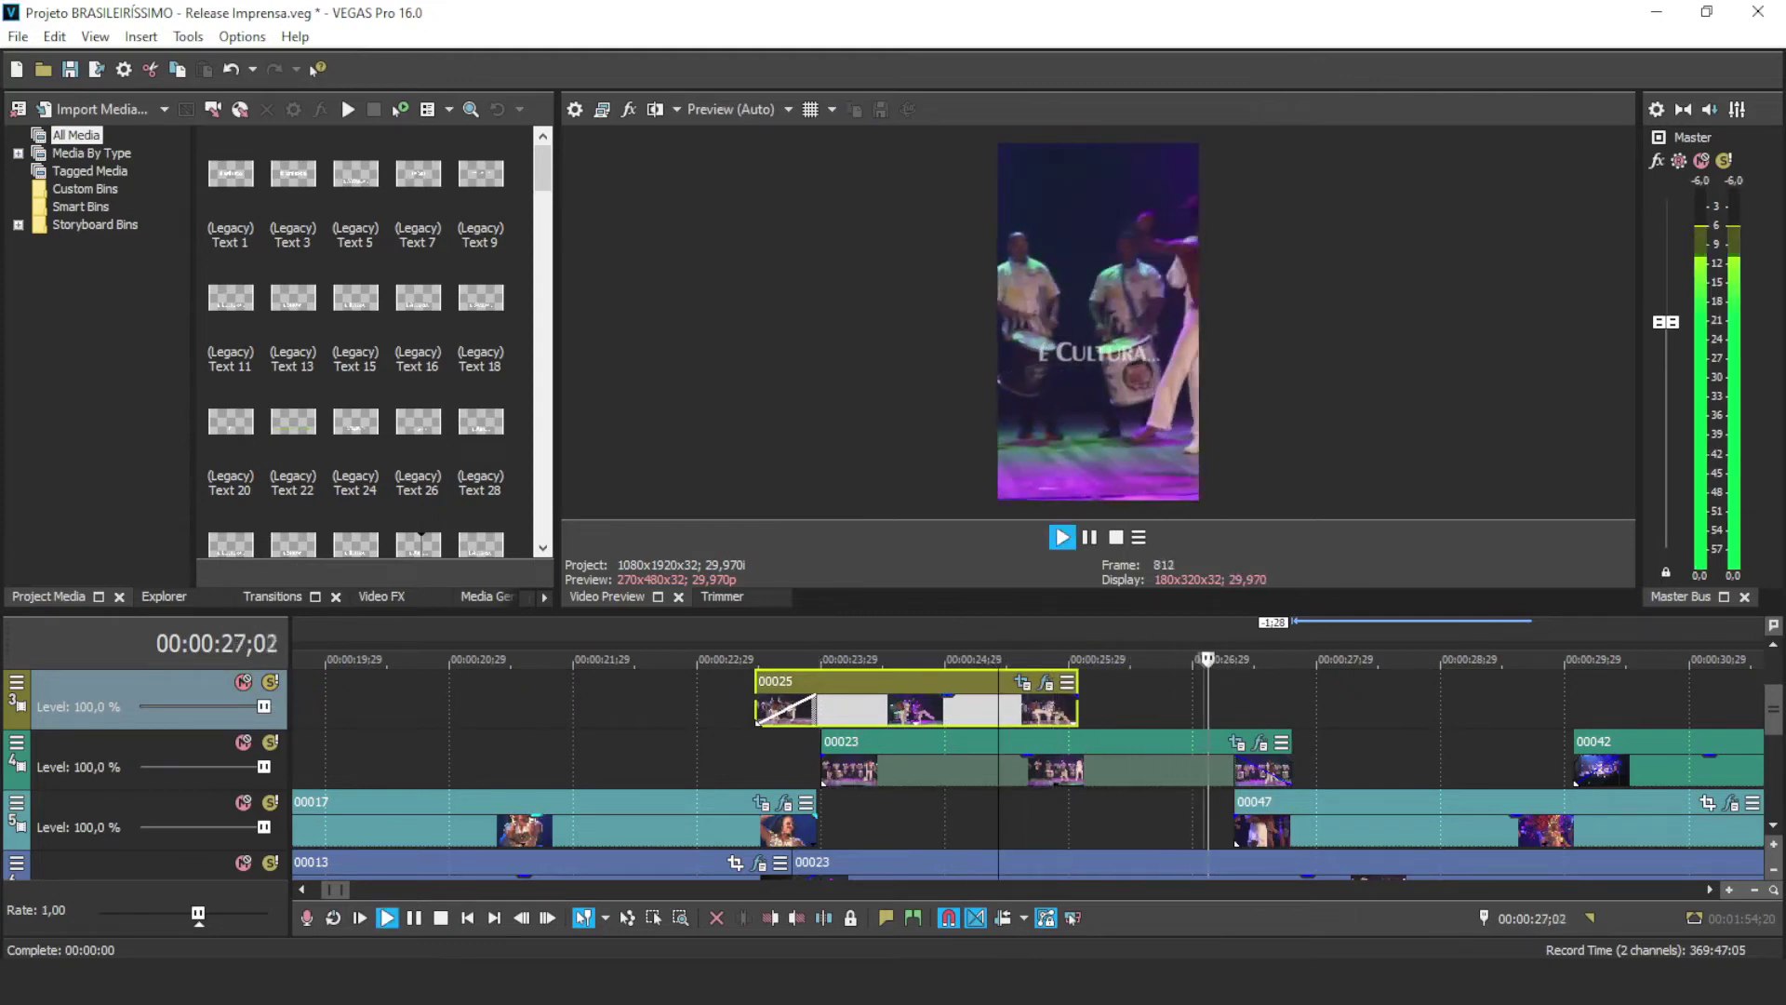
pyautogui.press('space')
pyautogui.press('space')
pyautogui.press('space')
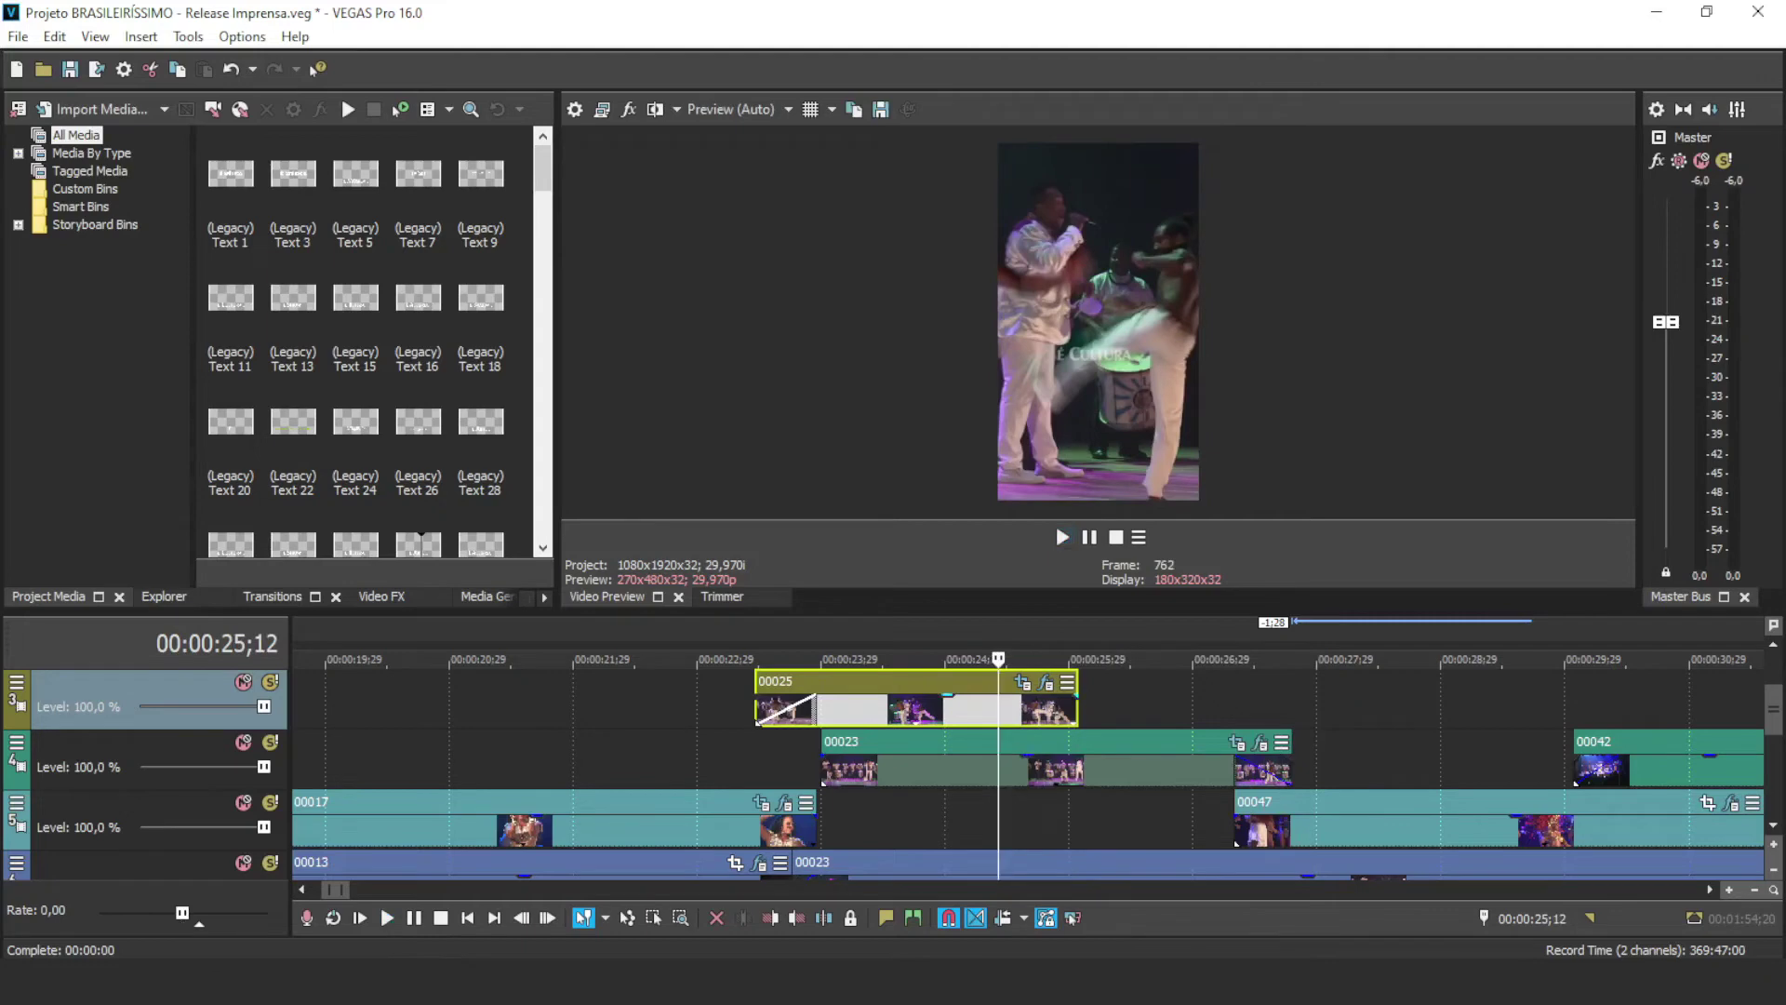
# Step: Add a linear fade-out to clip 00025 from 00:00:25;12 to its end and play it back
pyautogui.moveTo(1076, 694); pyautogui.dragTo(997, 712)
pyautogui.rightClick(998, 705)
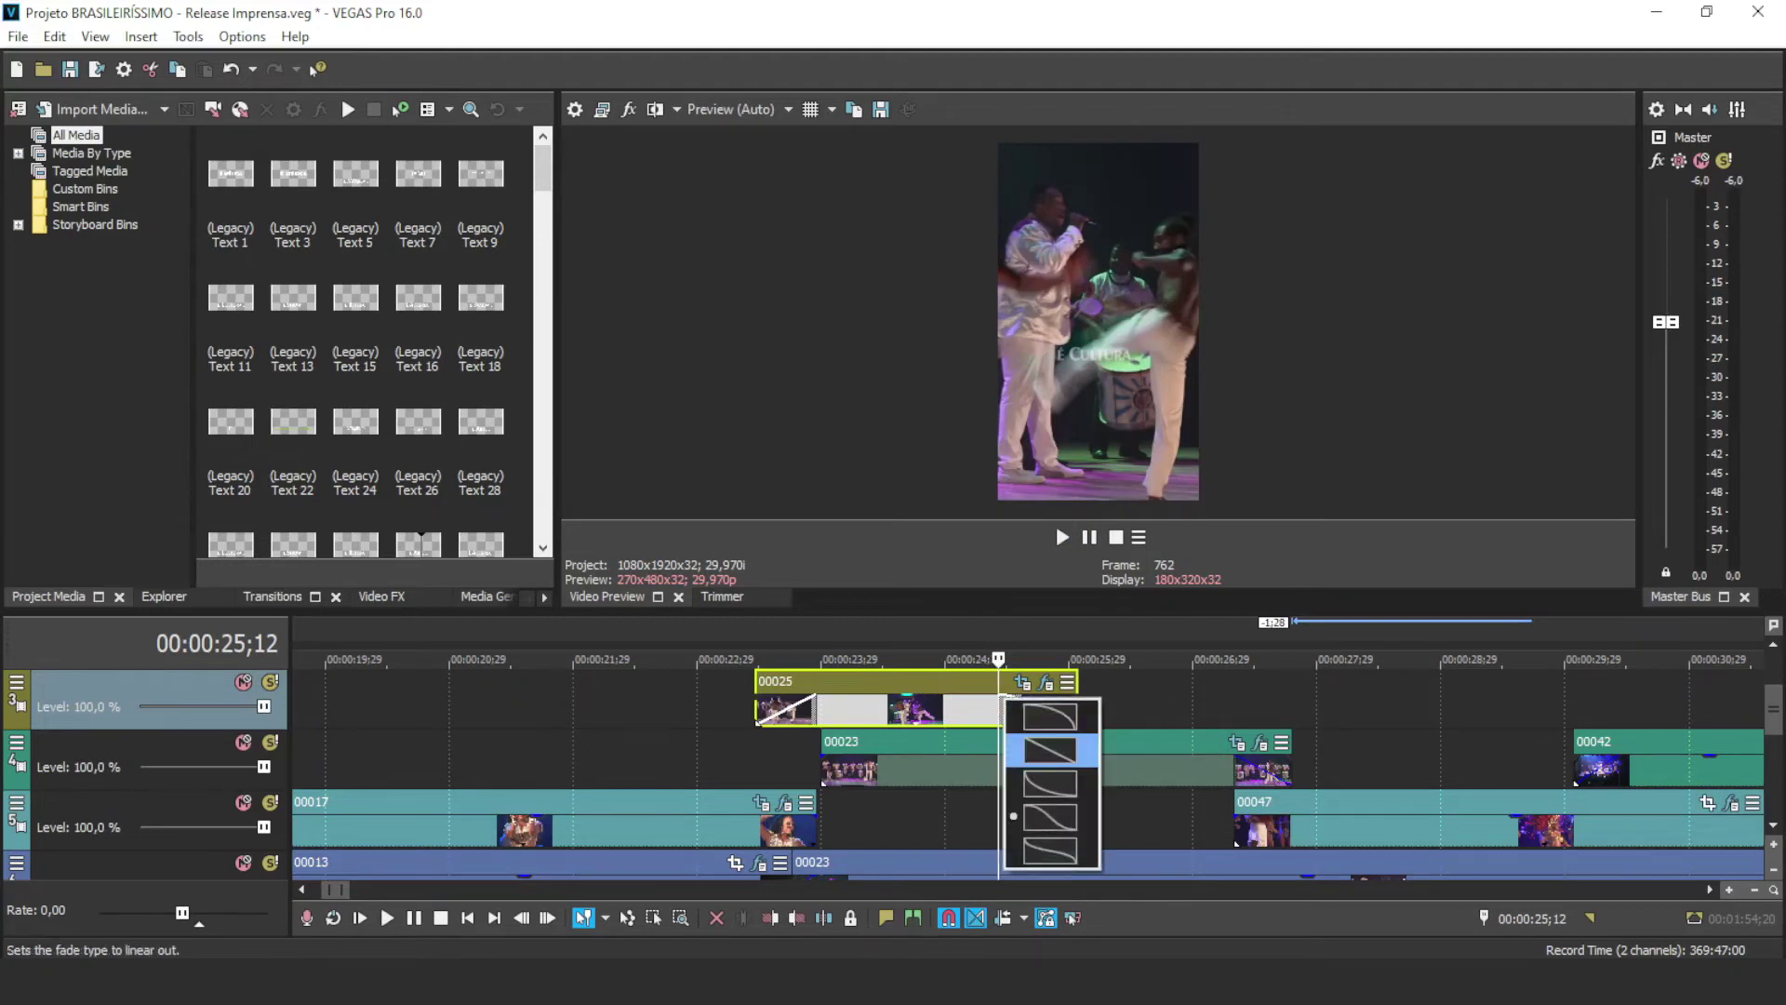
pyautogui.click(1050, 750)
pyautogui.press('space')
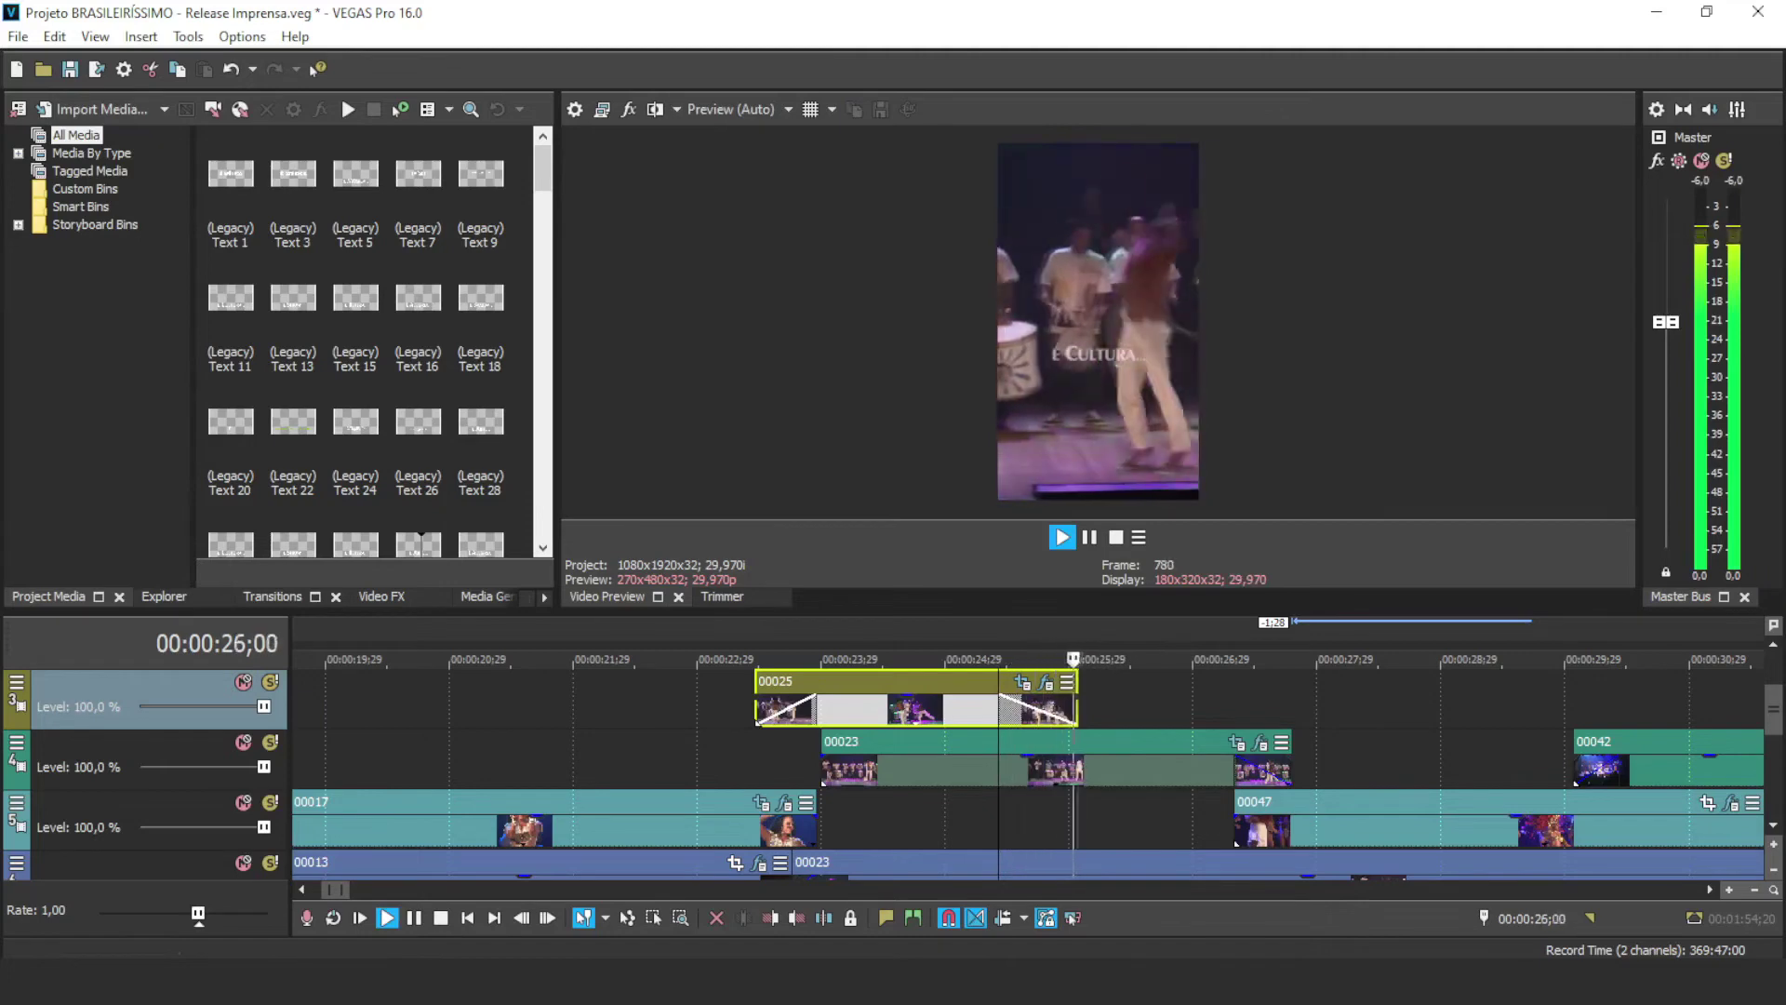
pyautogui.press('space')
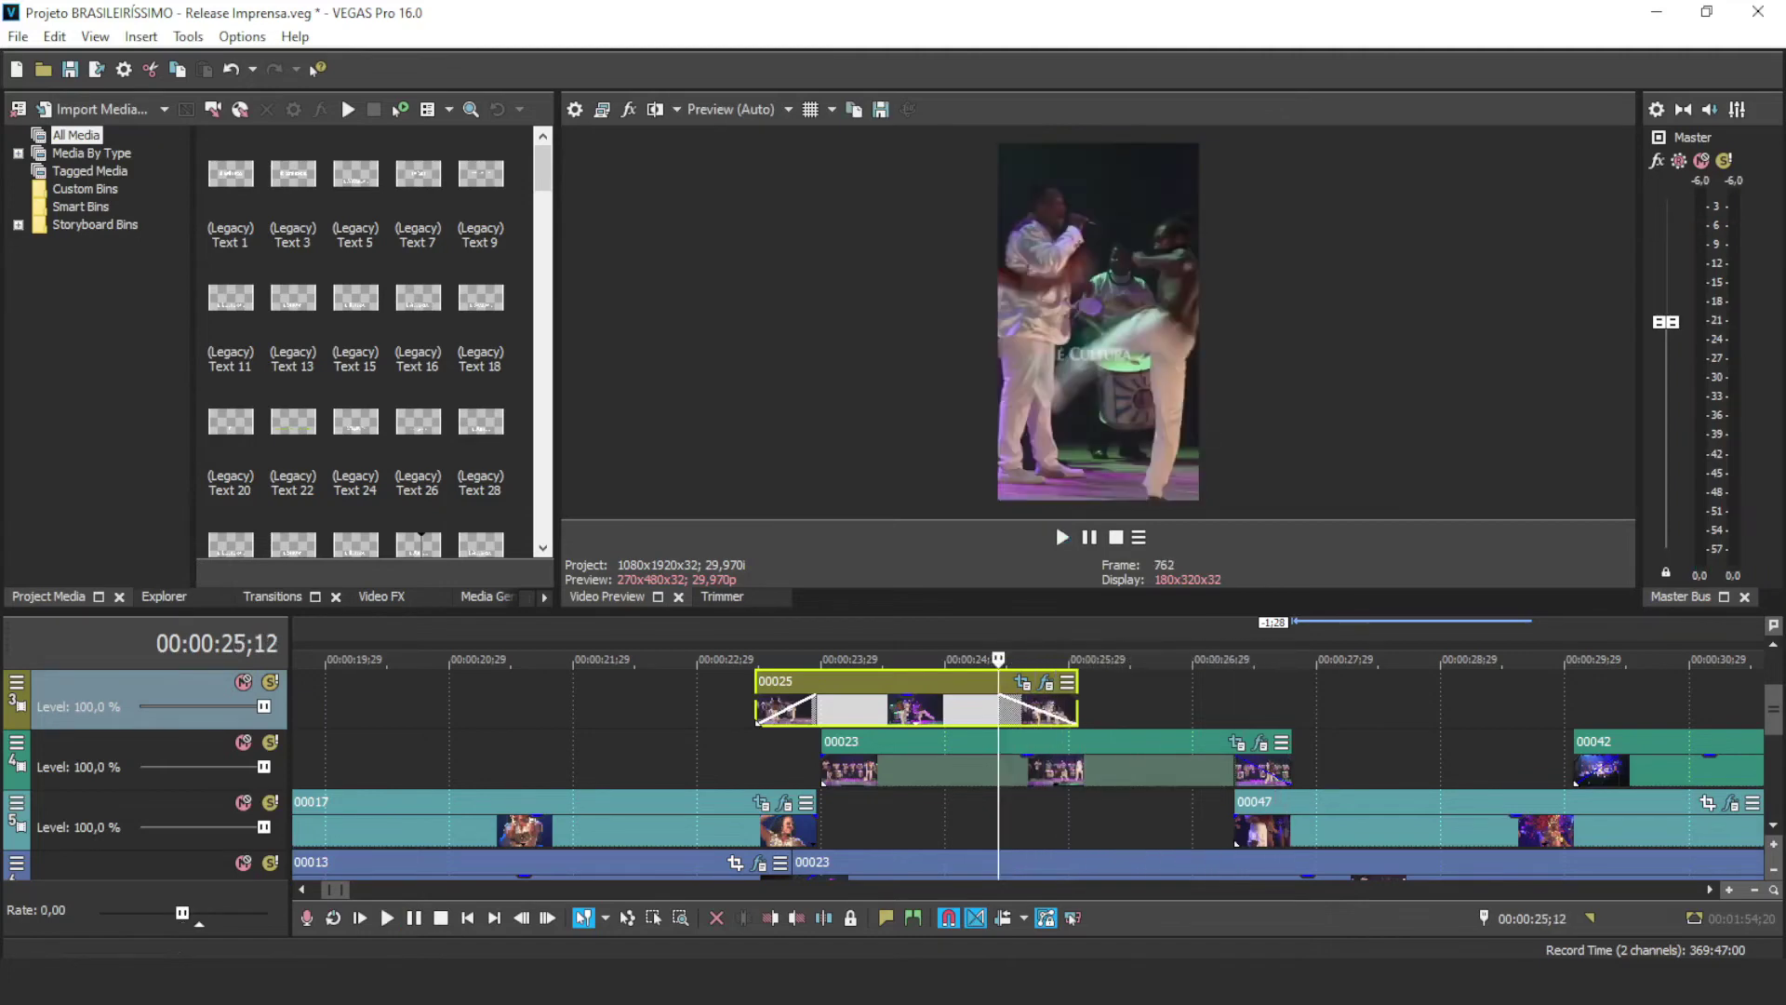
pyautogui.press('space')
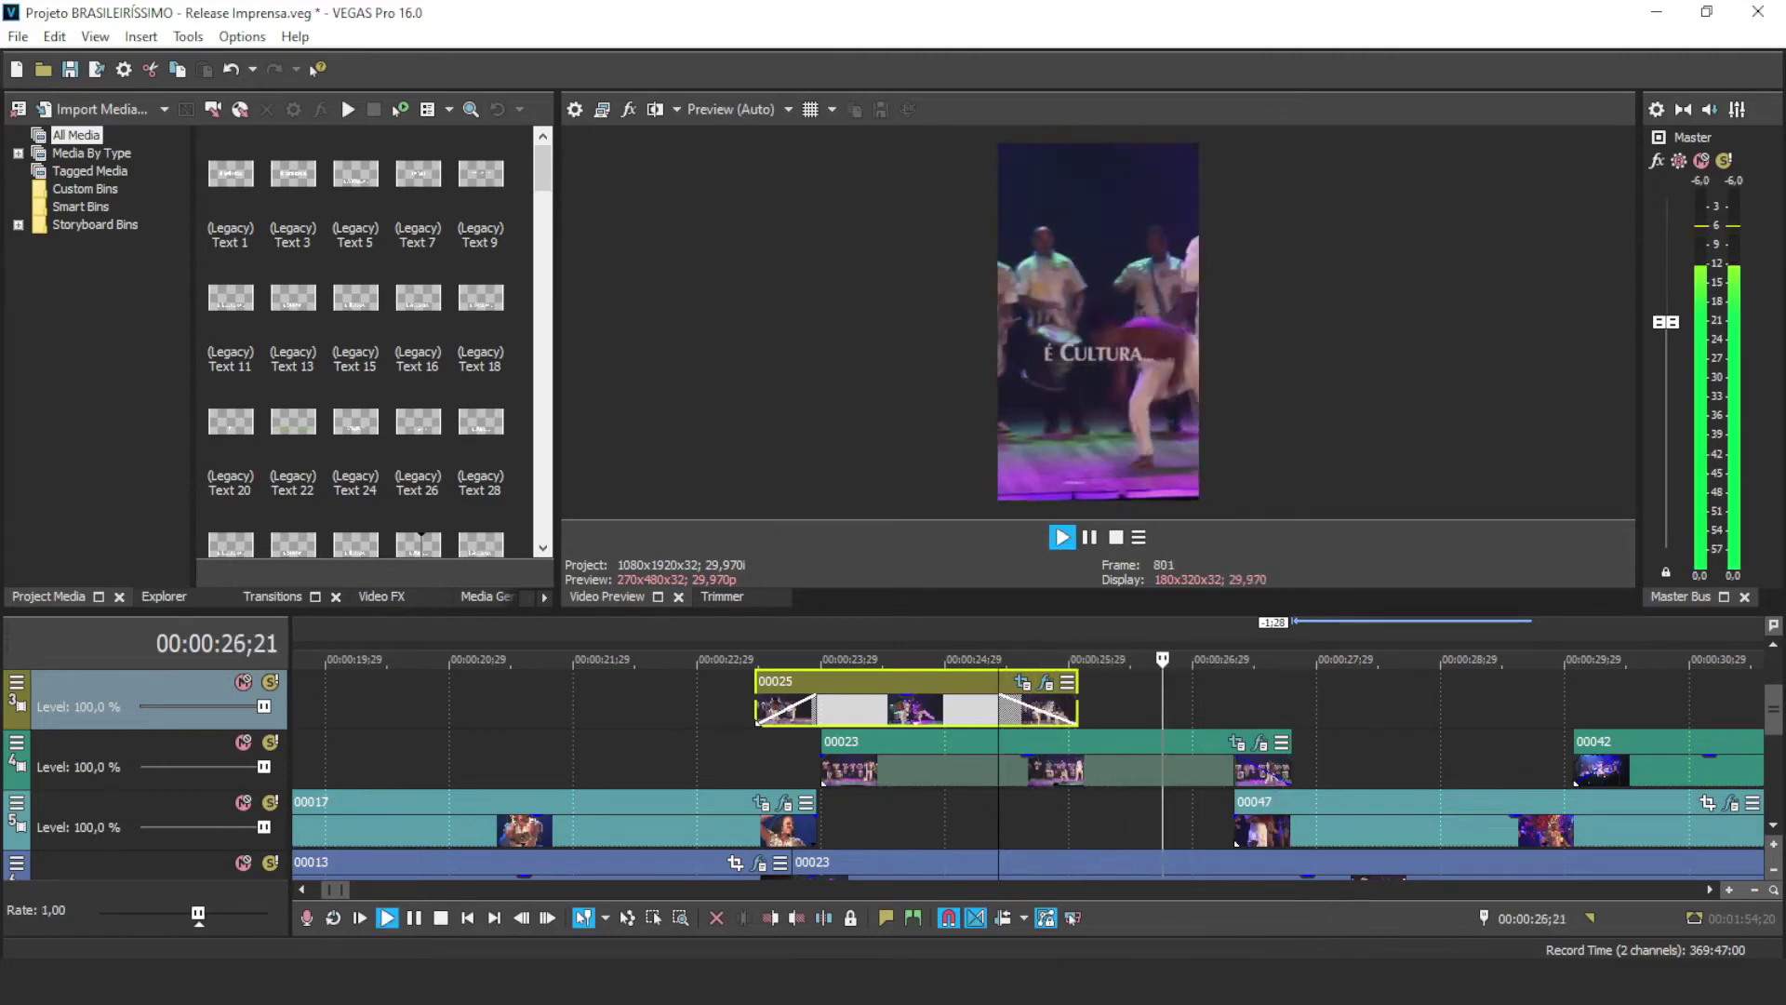
pyautogui.press('space')
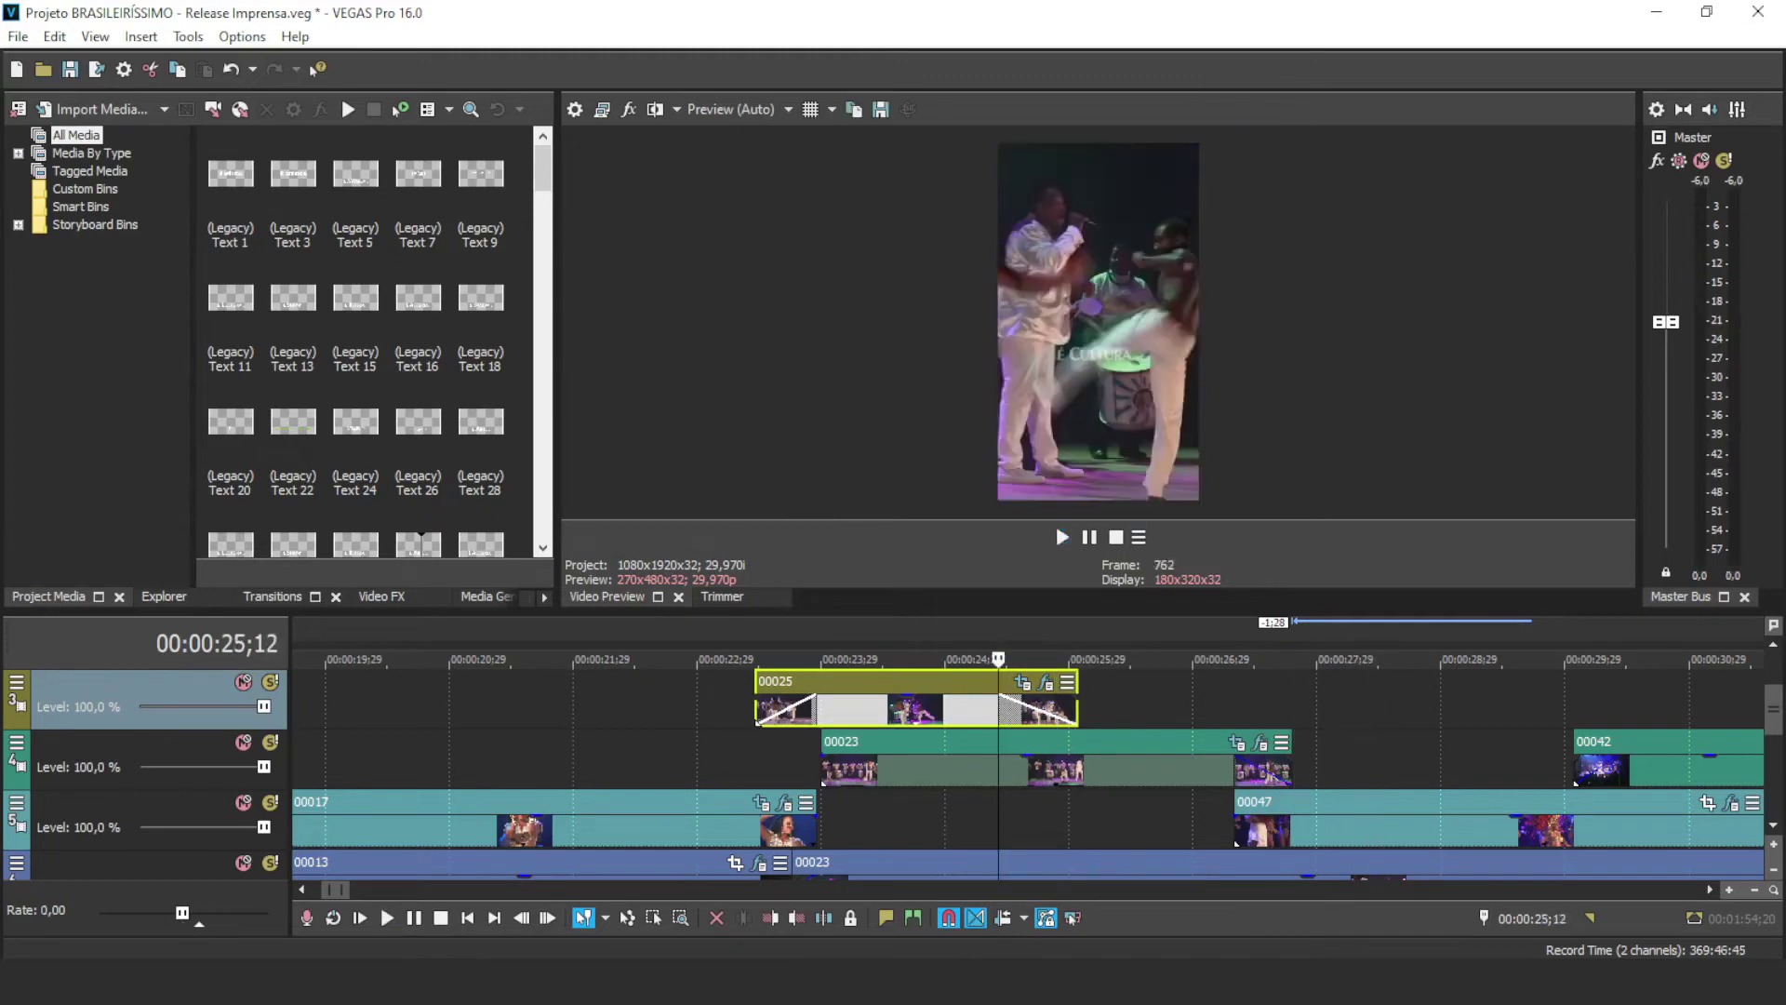
# Step: Review the fade from clip 00025 into clip 00023 by playing back from 00:00:25;00
pyautogui.click(1172, 707)
pyautogui.press('space')
pyautogui.press('space')
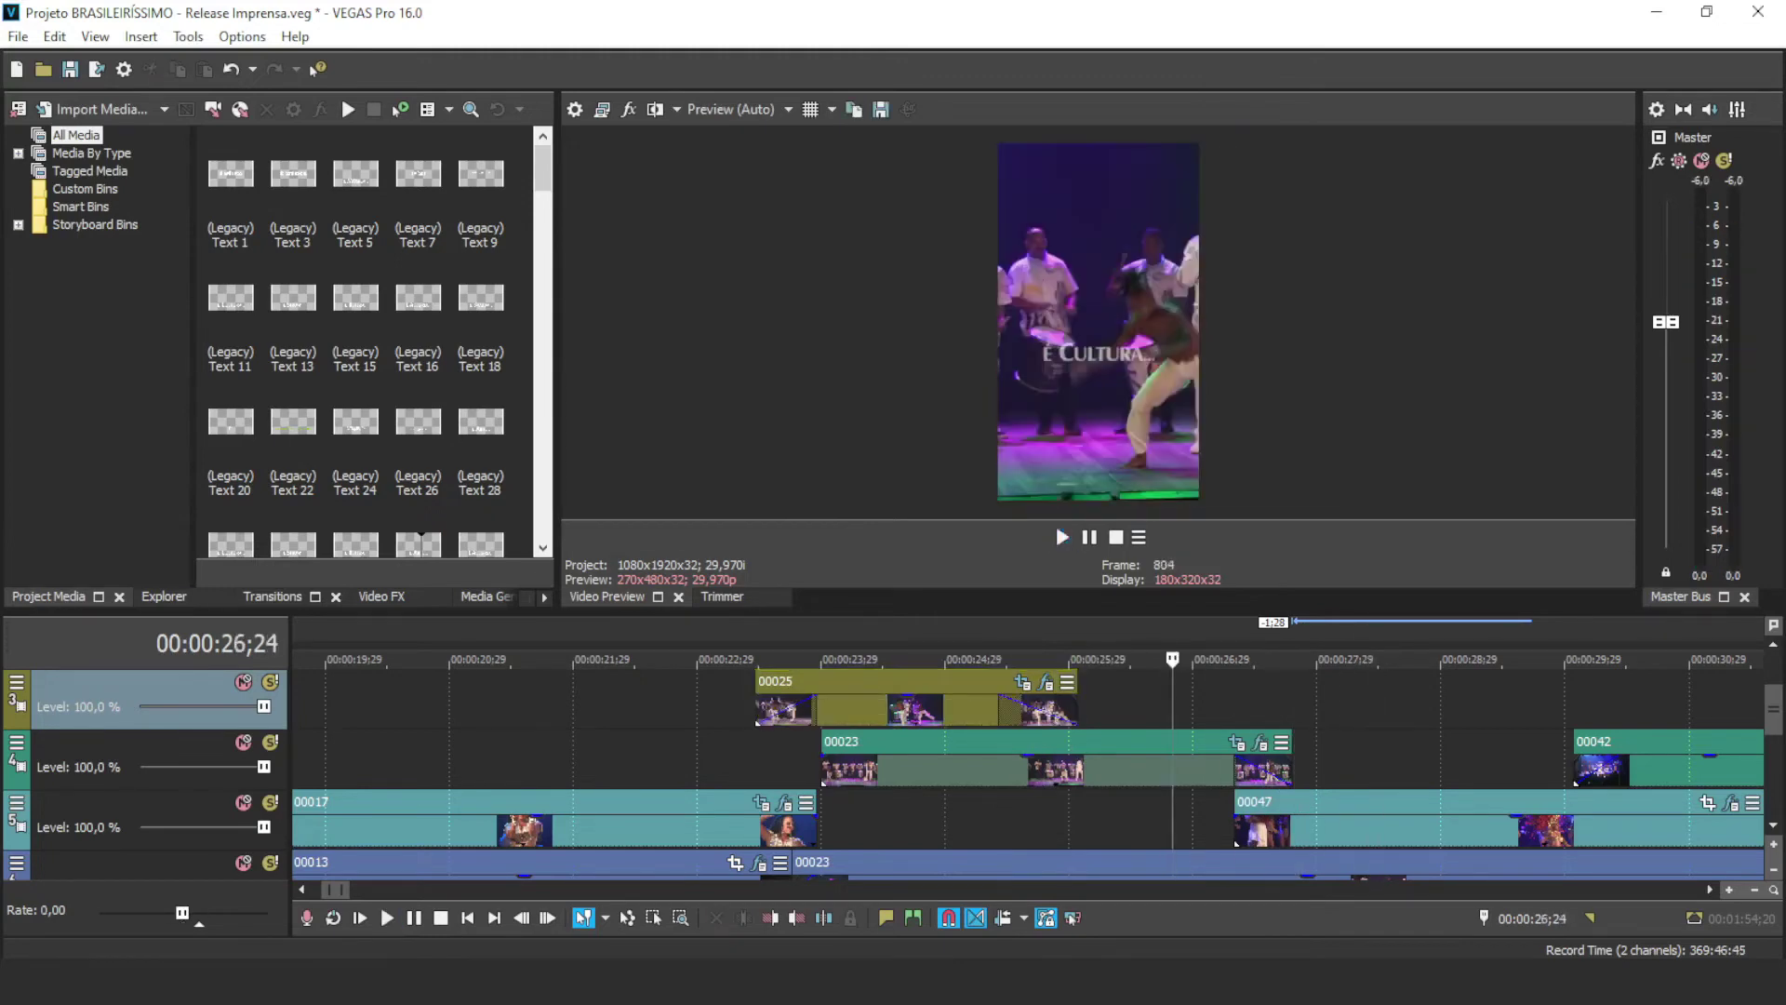
pyautogui.click(951, 761)
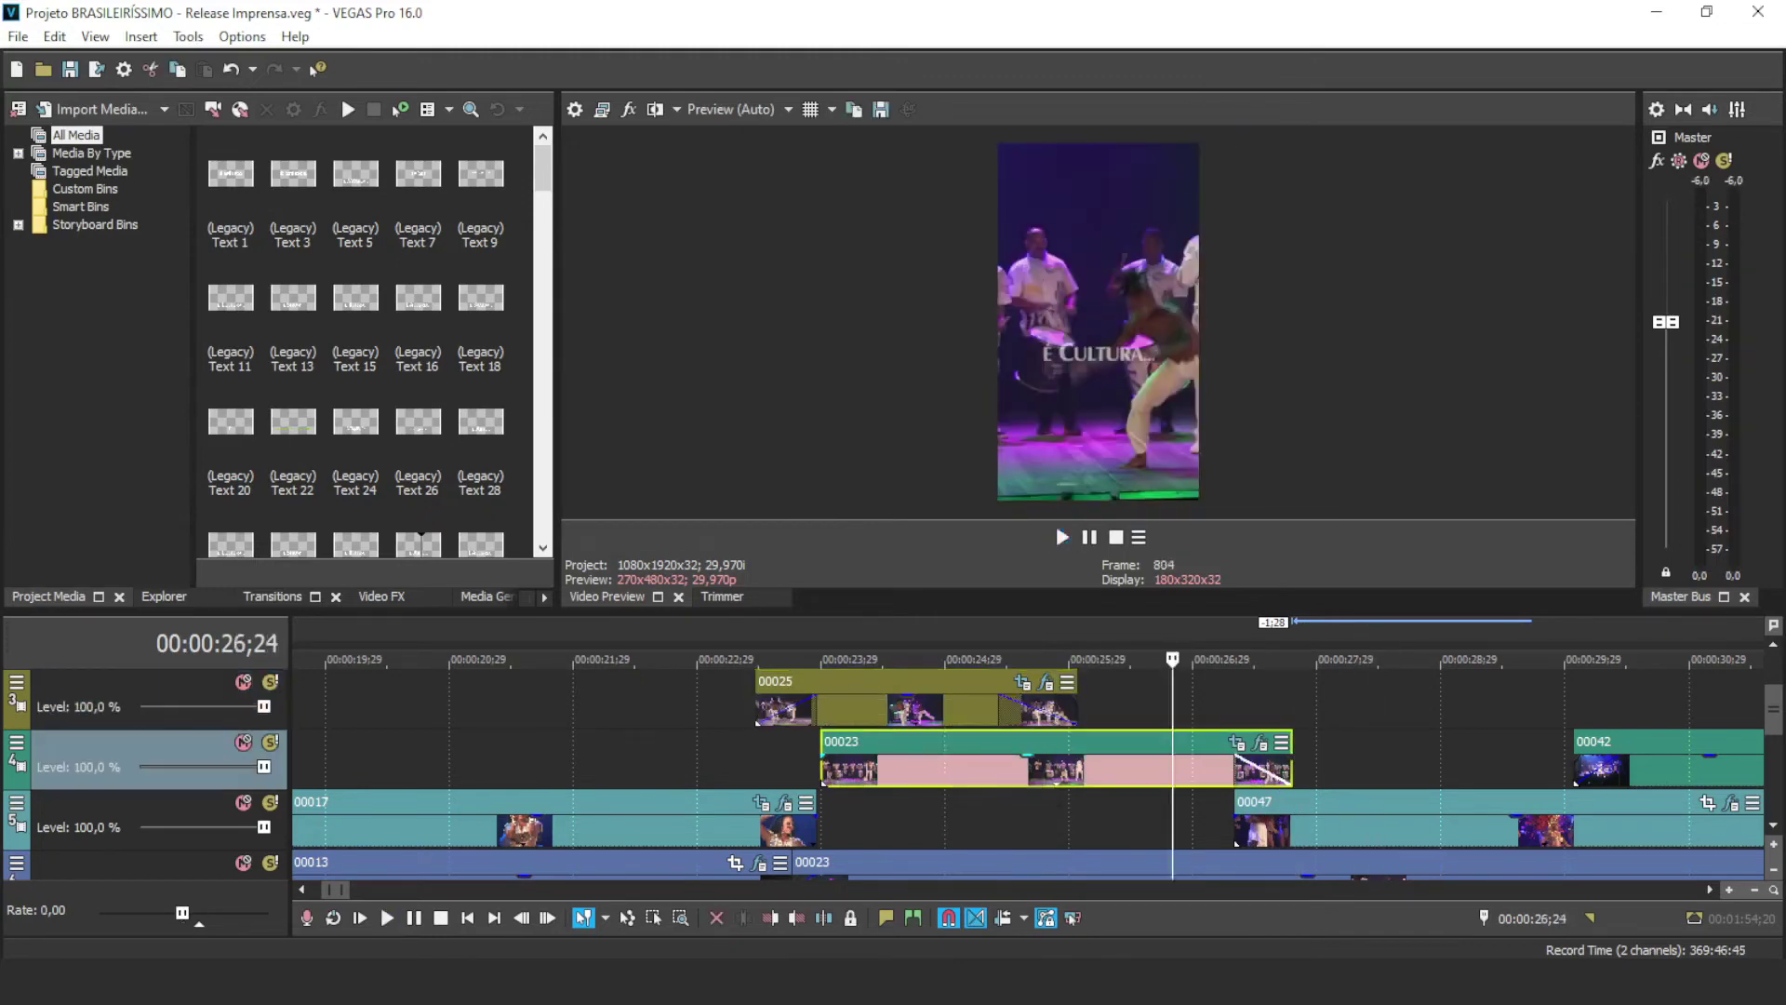
pyautogui.click(949, 709)
pyautogui.press('space')
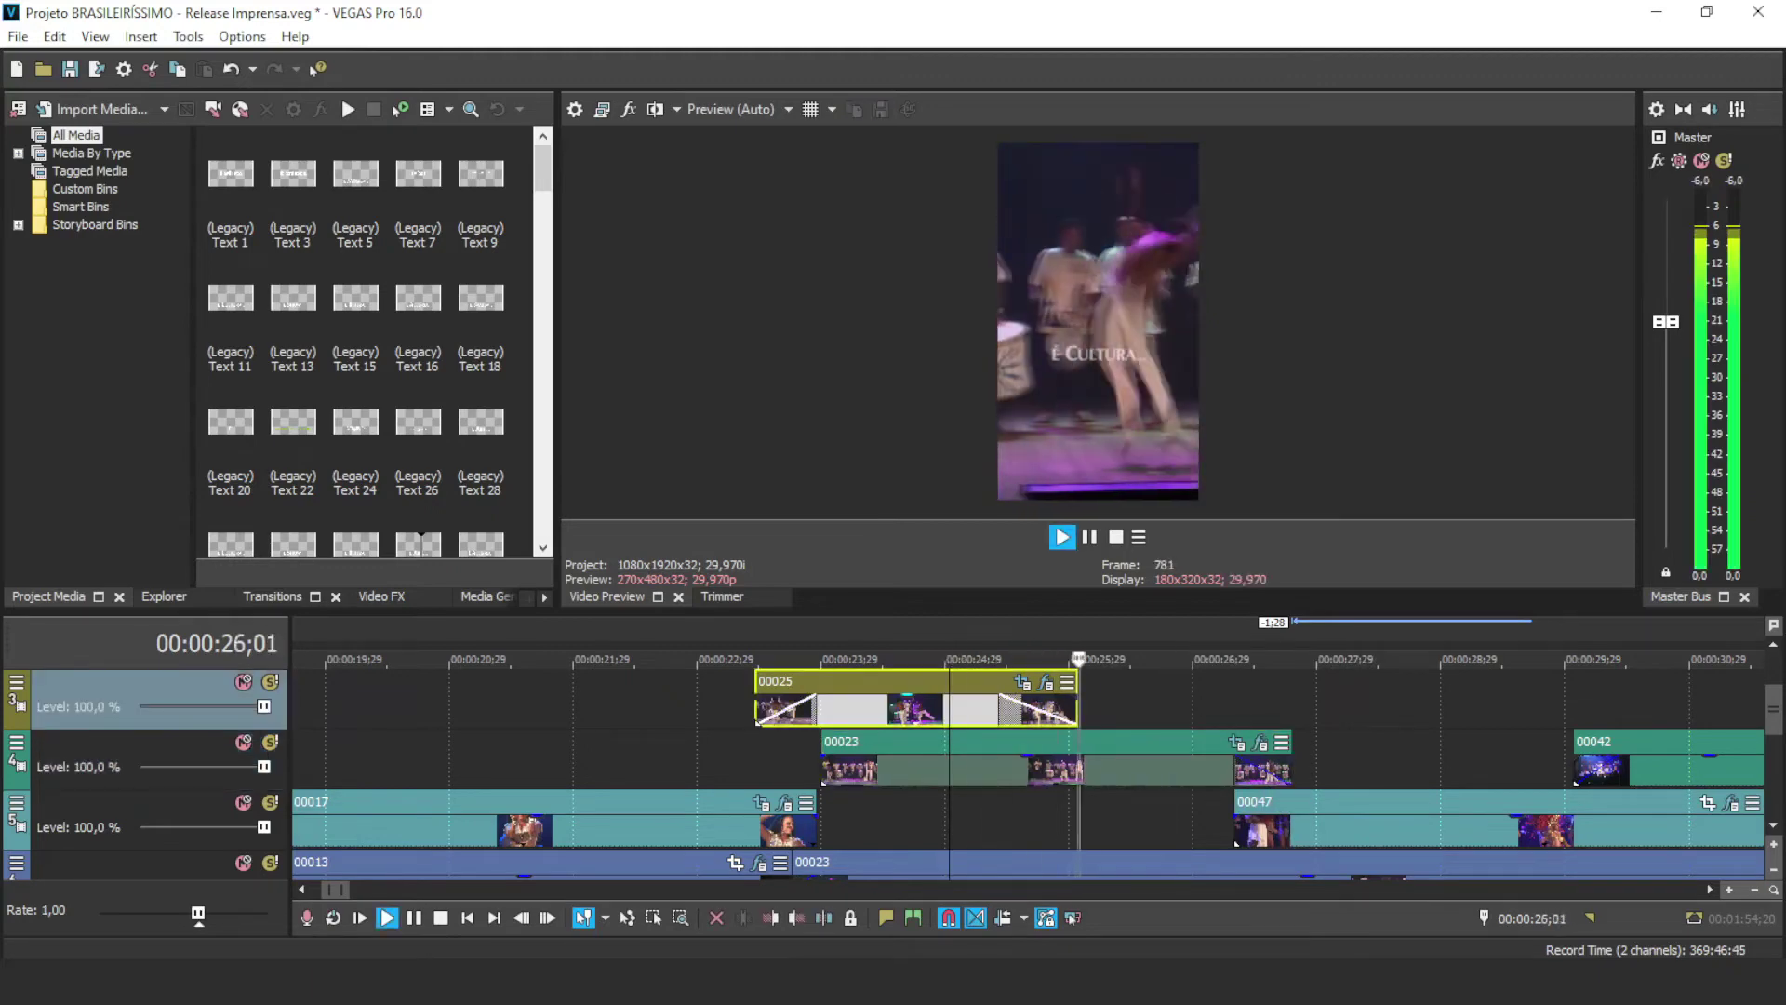
pyautogui.press('space')
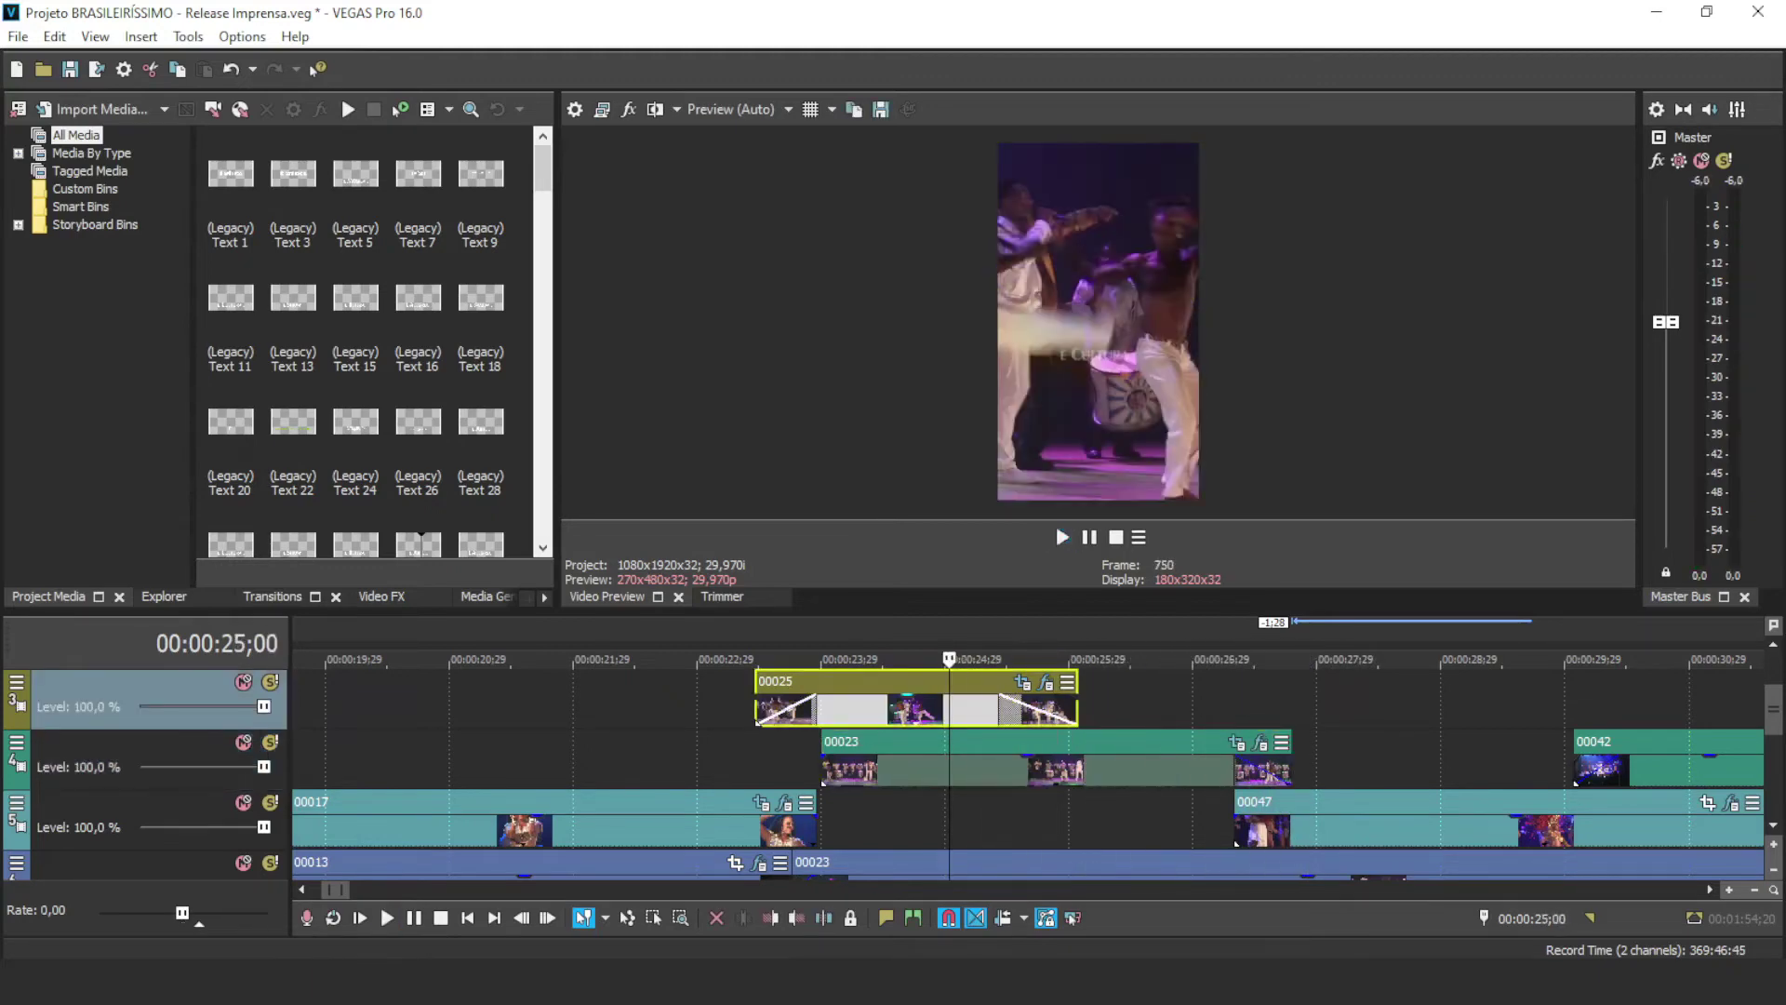
# Step: Shift clip 00023 on track 4 forward by 0:07 and play back the overlap from 00:00:25;00
pyautogui.moveTo(939, 761); pyautogui.dragTo(969, 760)
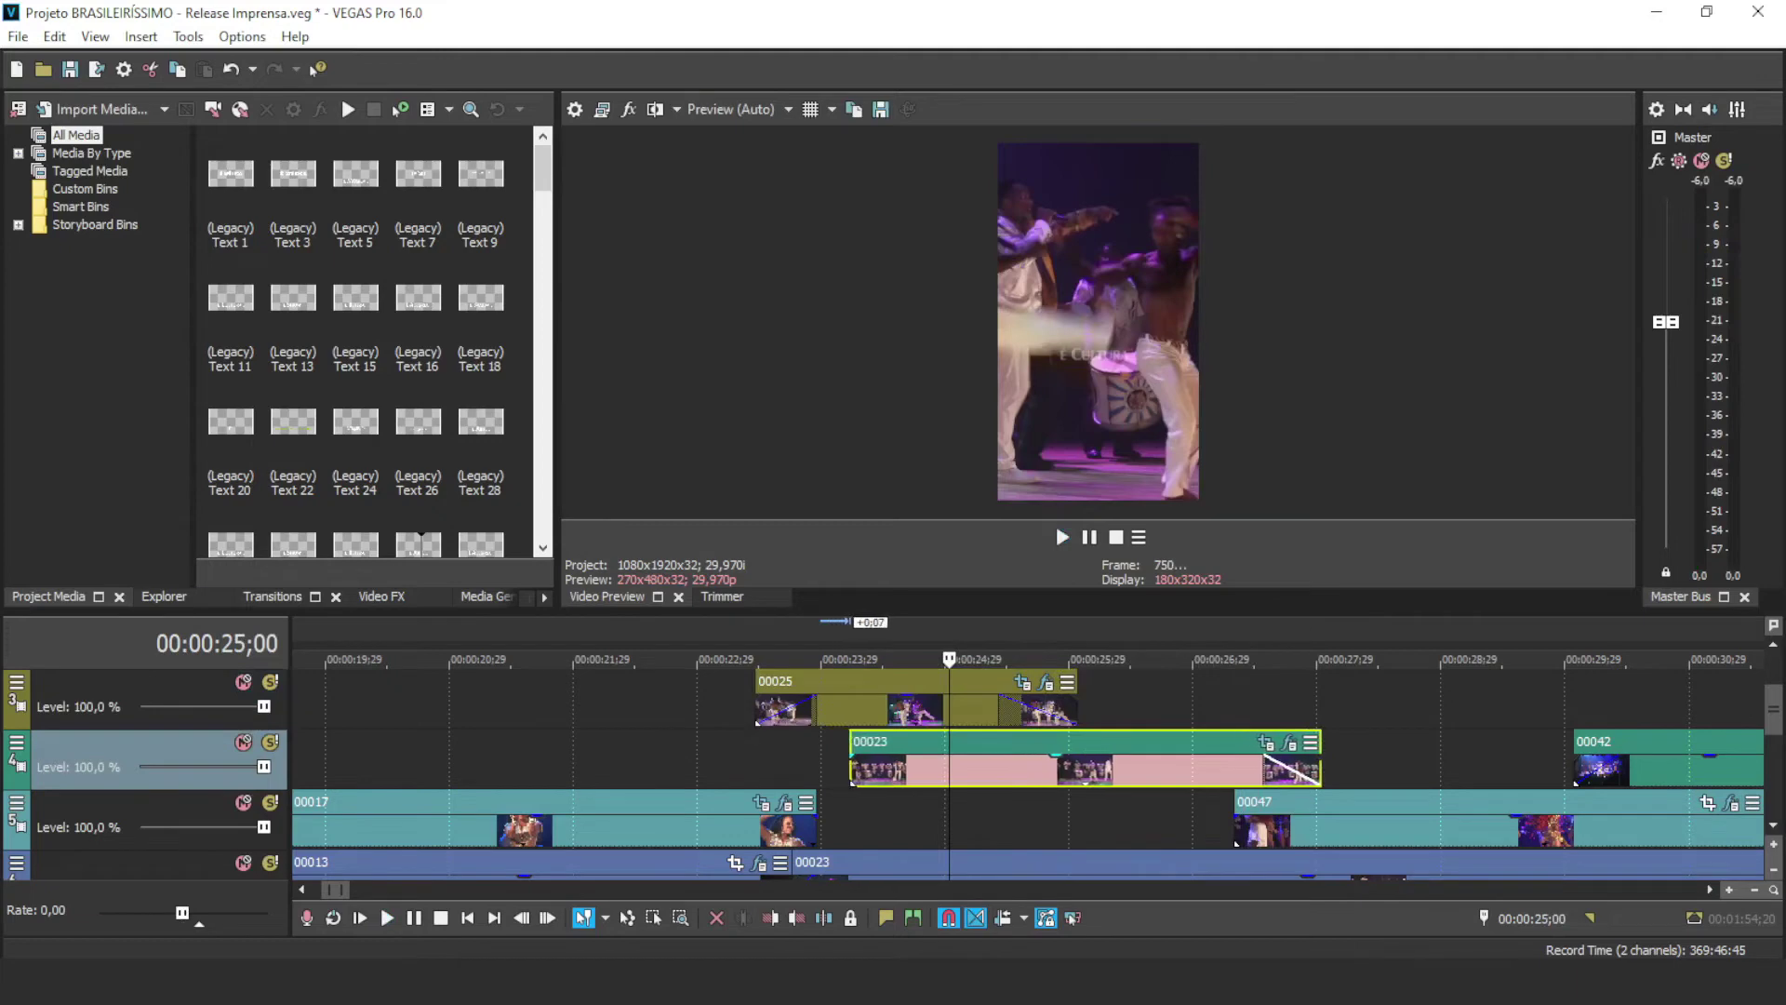
pyautogui.press('space')
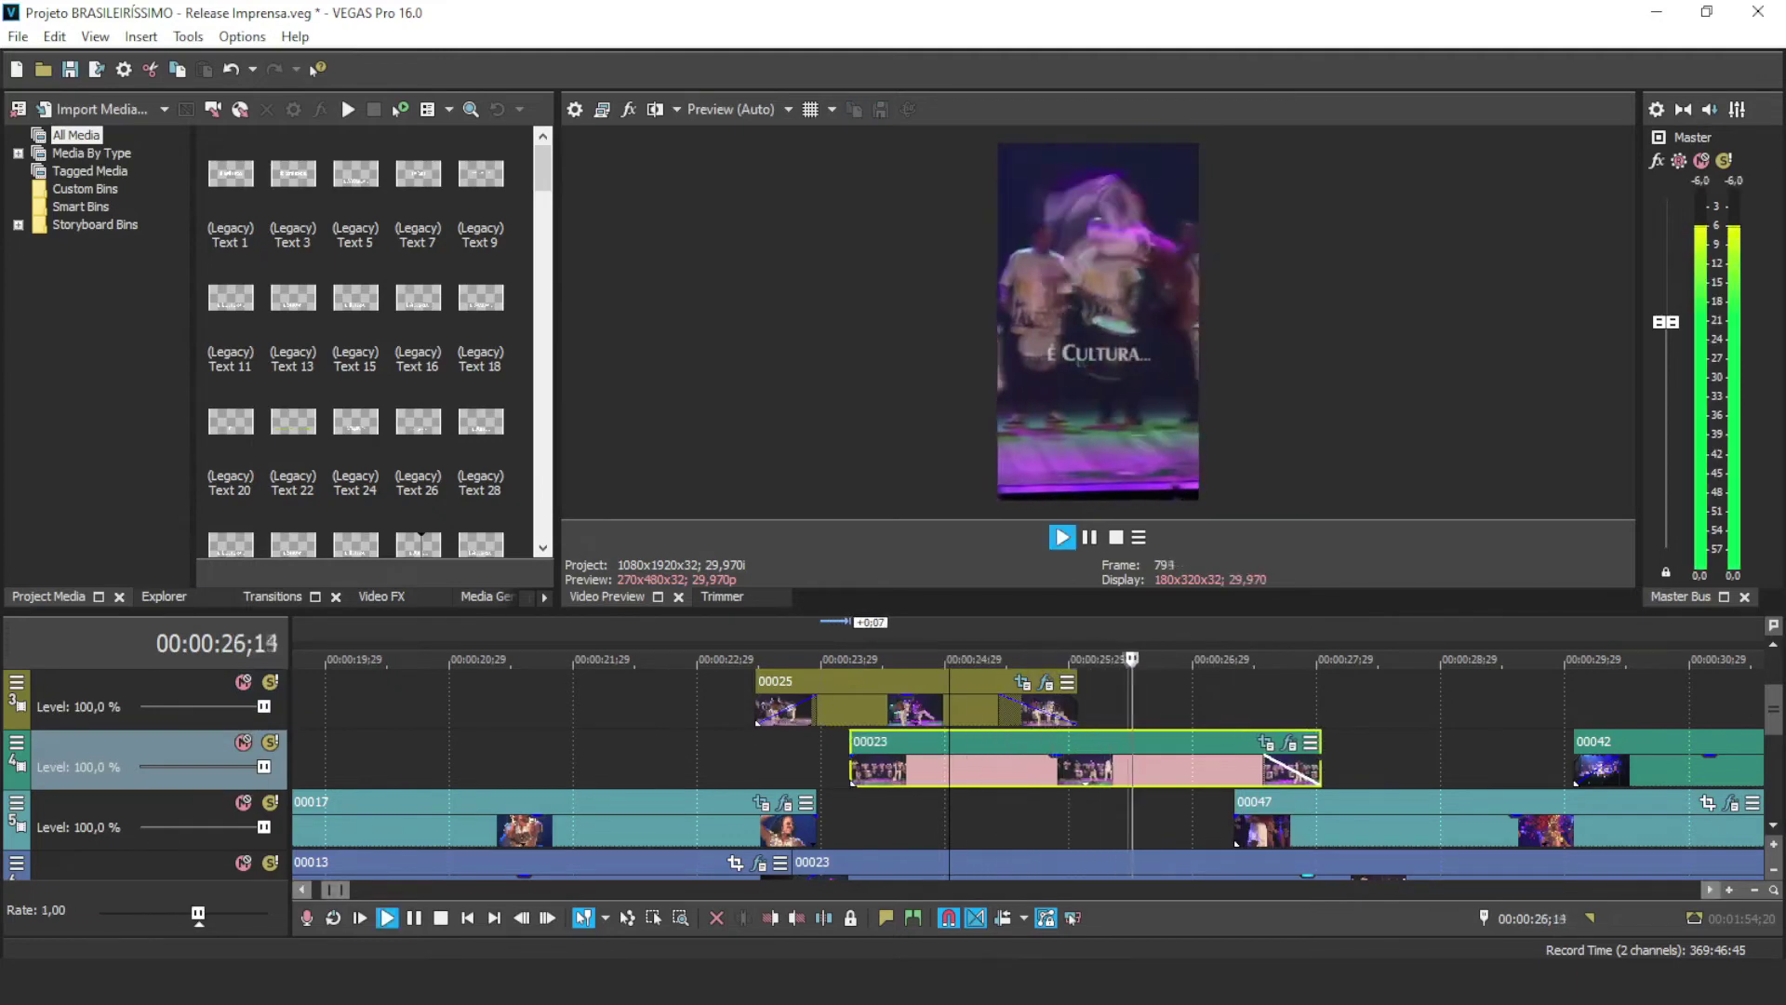
pyautogui.press('space')
pyautogui.press('space')
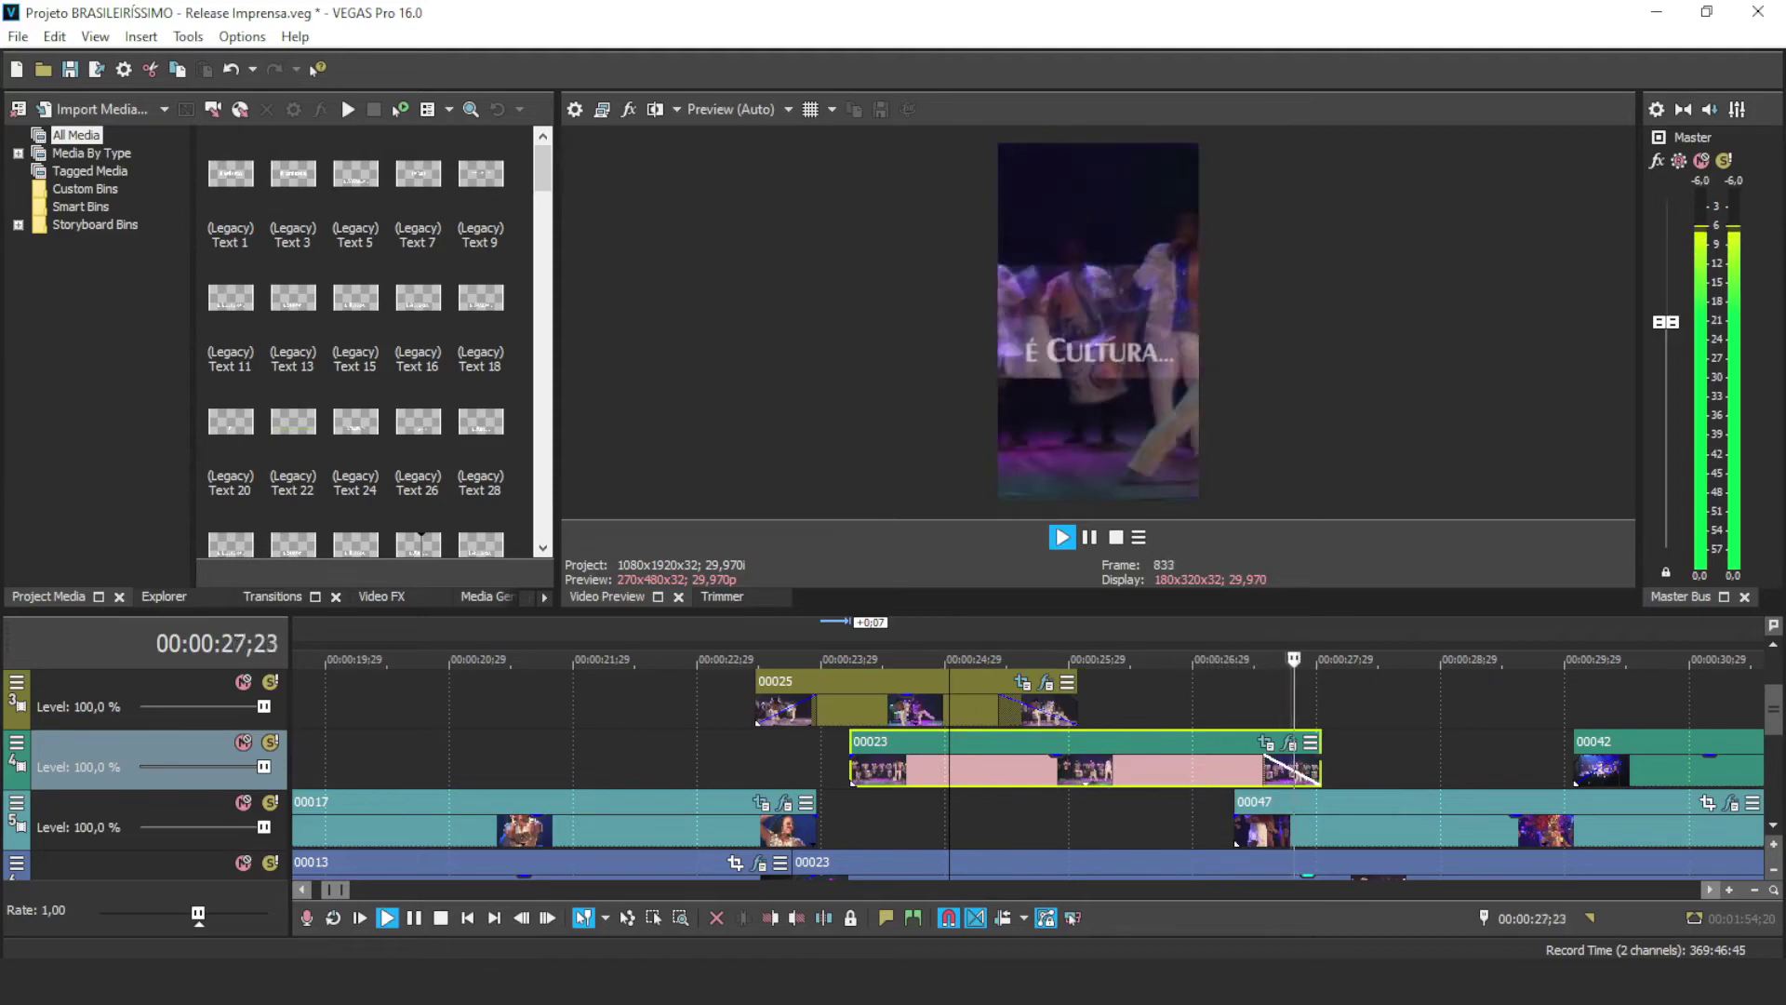
pyautogui.press('space')
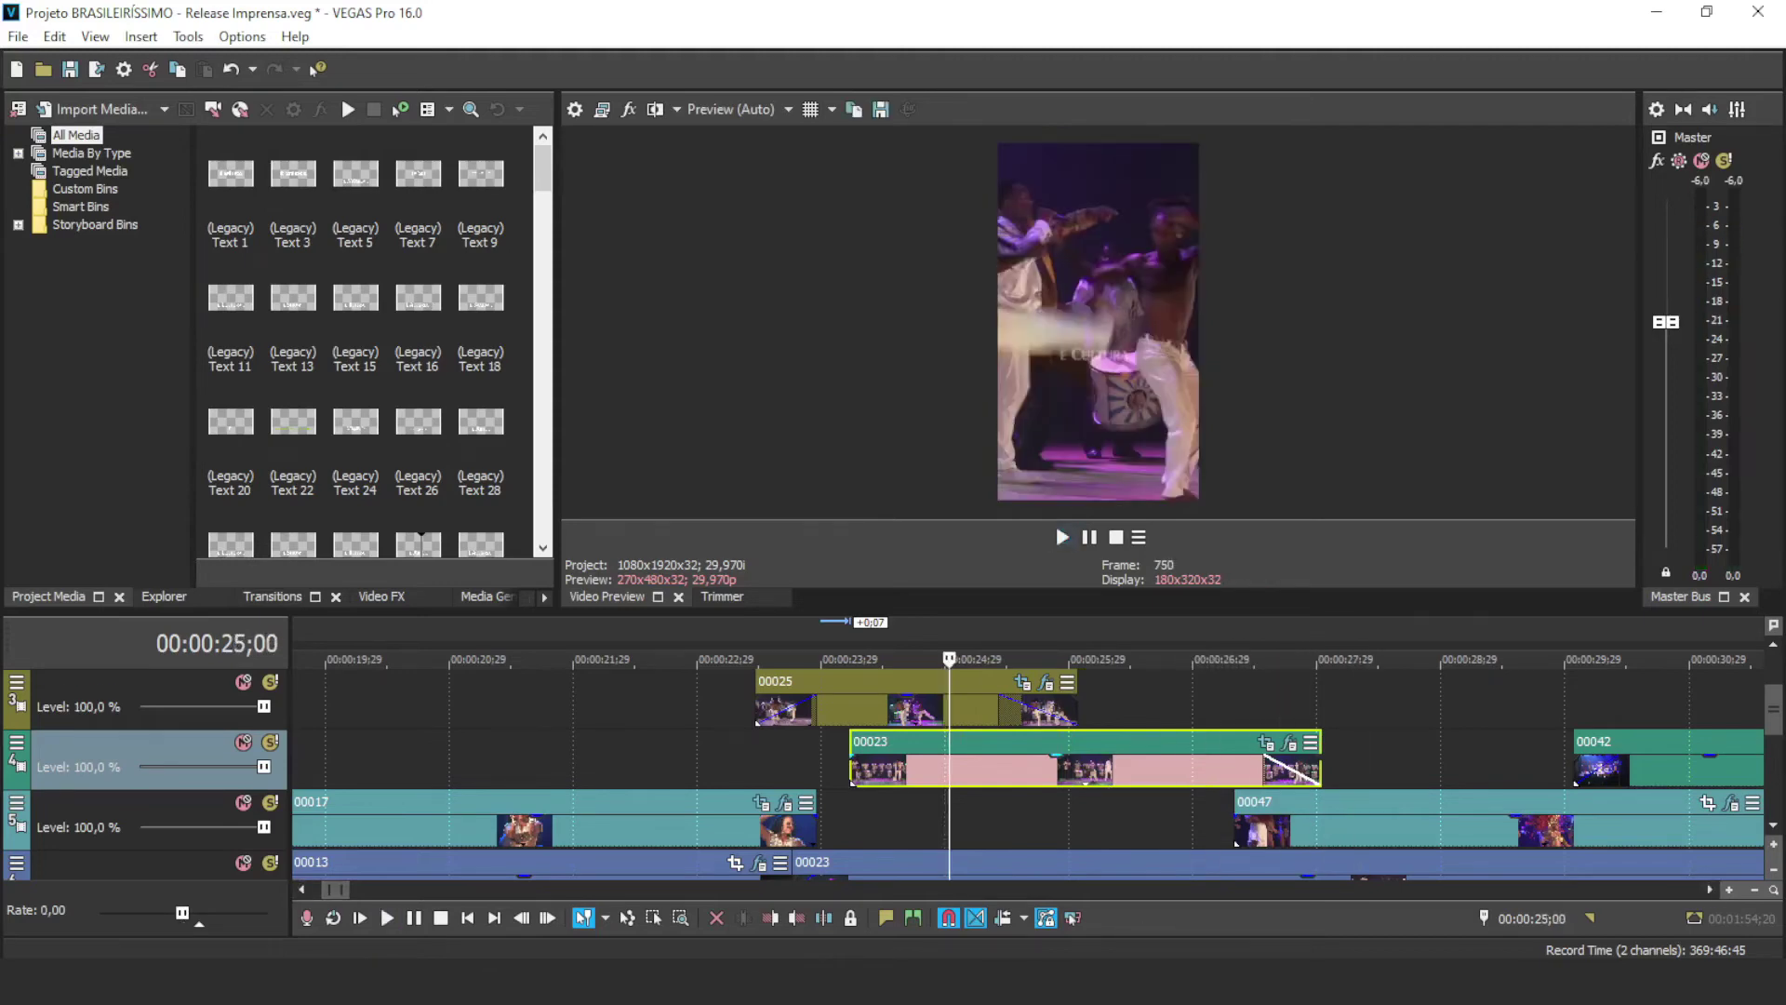
# Step: Shorten the end of clip 00023 on track 4 by 0:10 and play back its fade into clip 00047
pyautogui.moveTo(1319, 763); pyautogui.dragTo(1280, 763)
pyautogui.press('space')
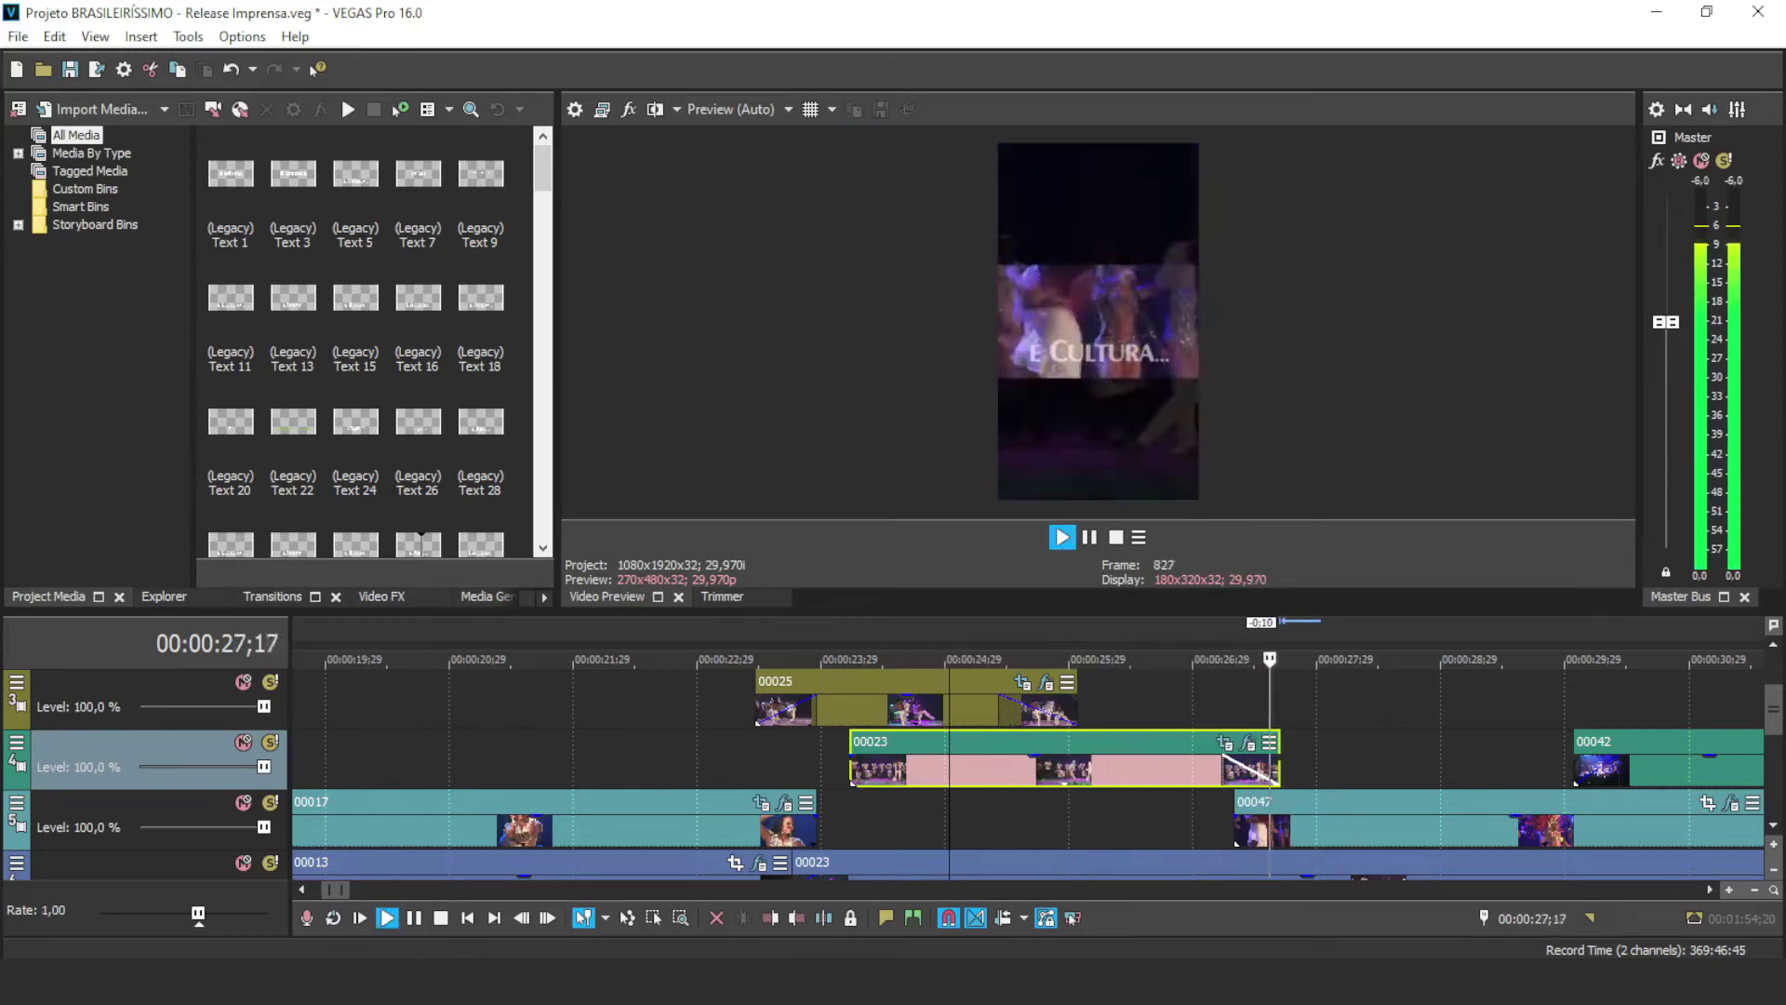
pyautogui.press('space')
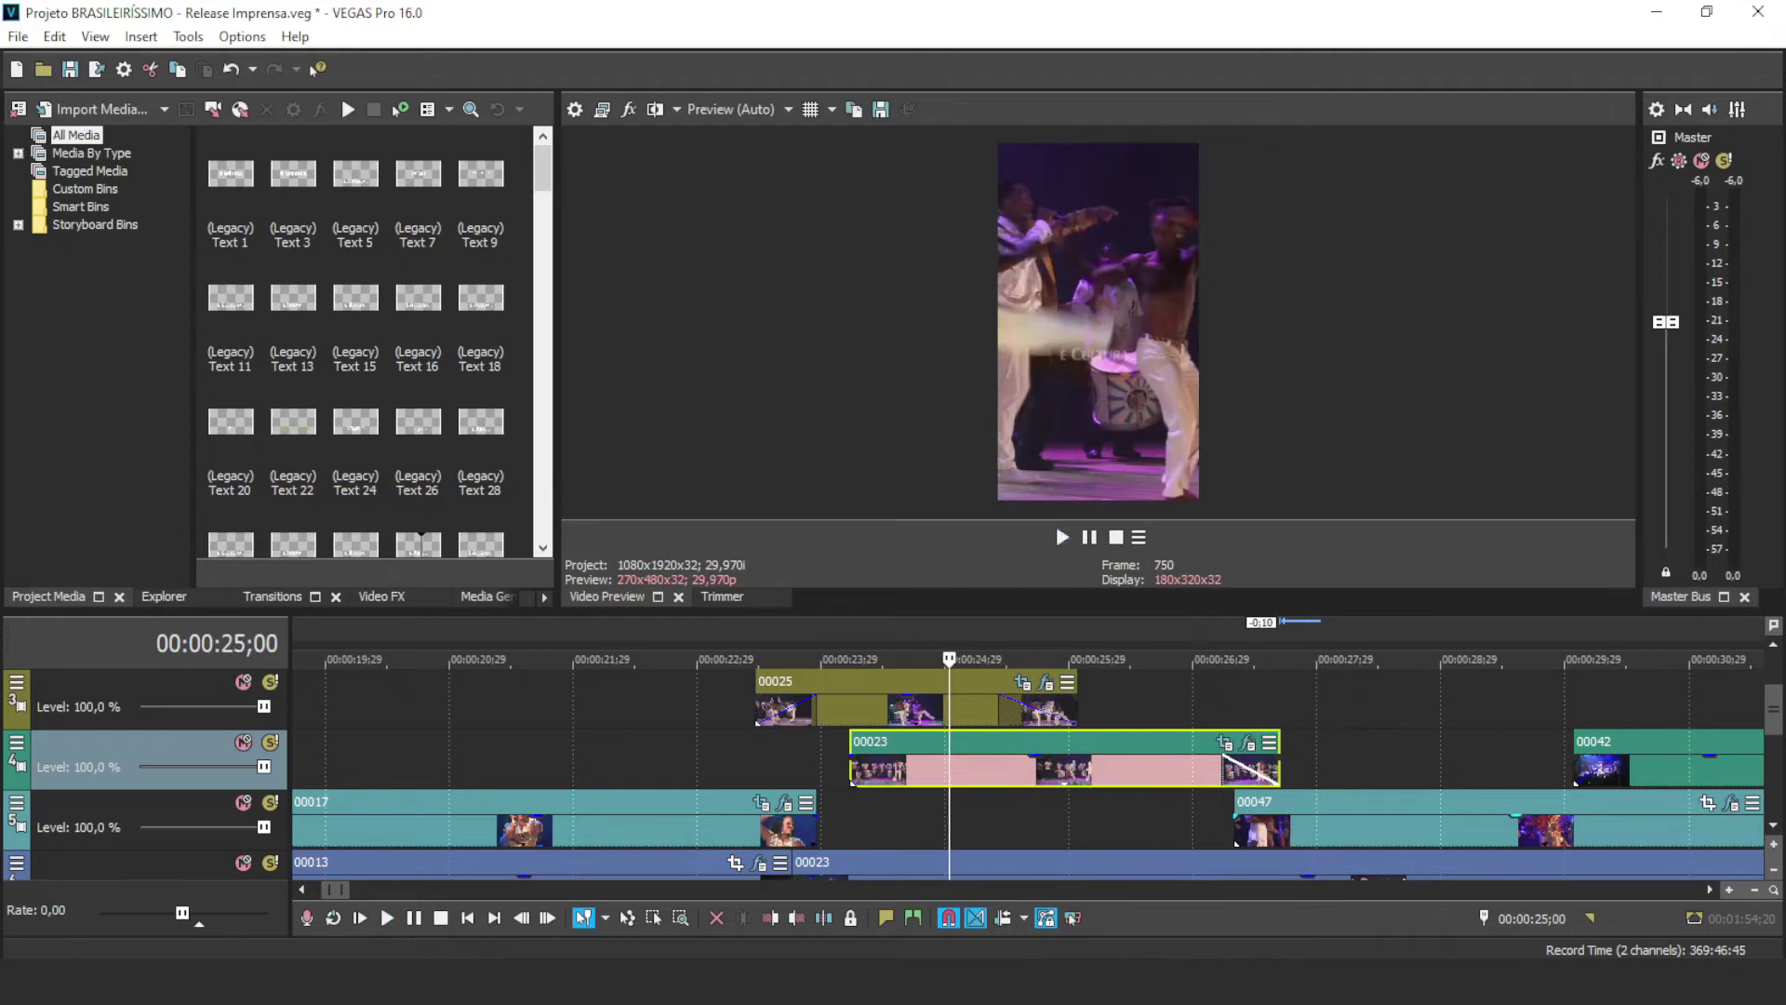
# Step: Mute track 4, apply the STORIES pan/crop preset at the start of clip 00047 and close the editor
pyautogui.click(1239, 827)
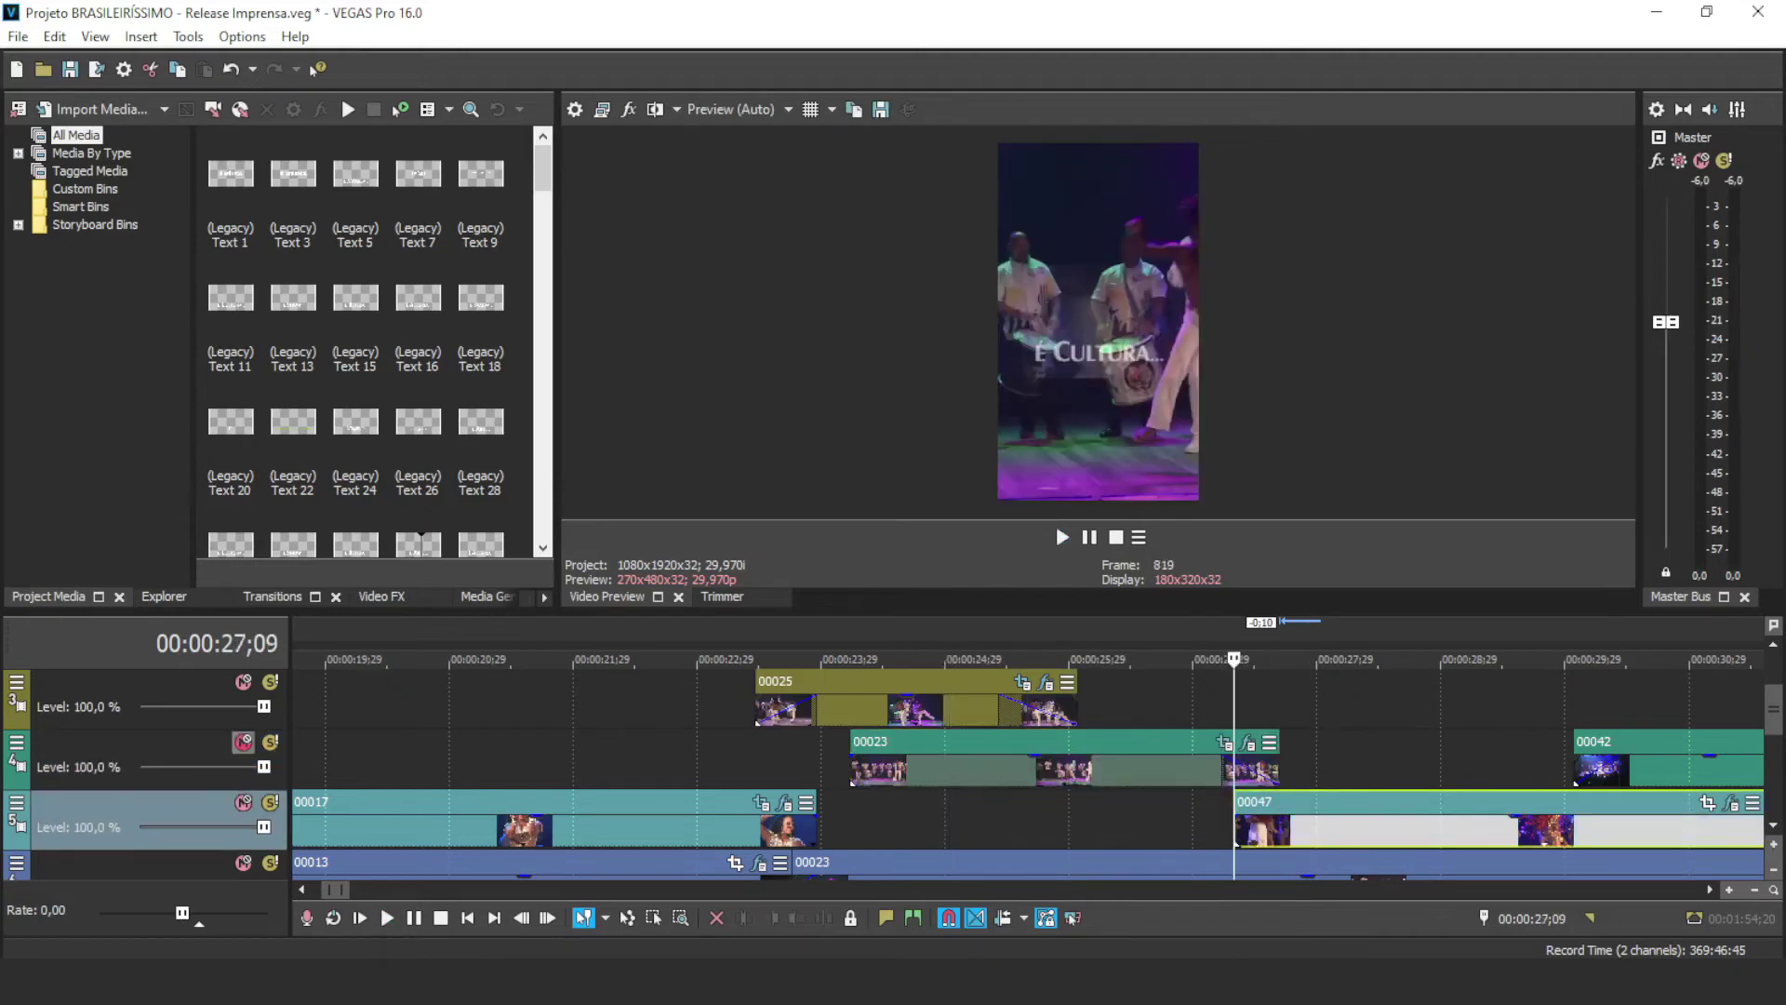
pyautogui.click(242, 741)
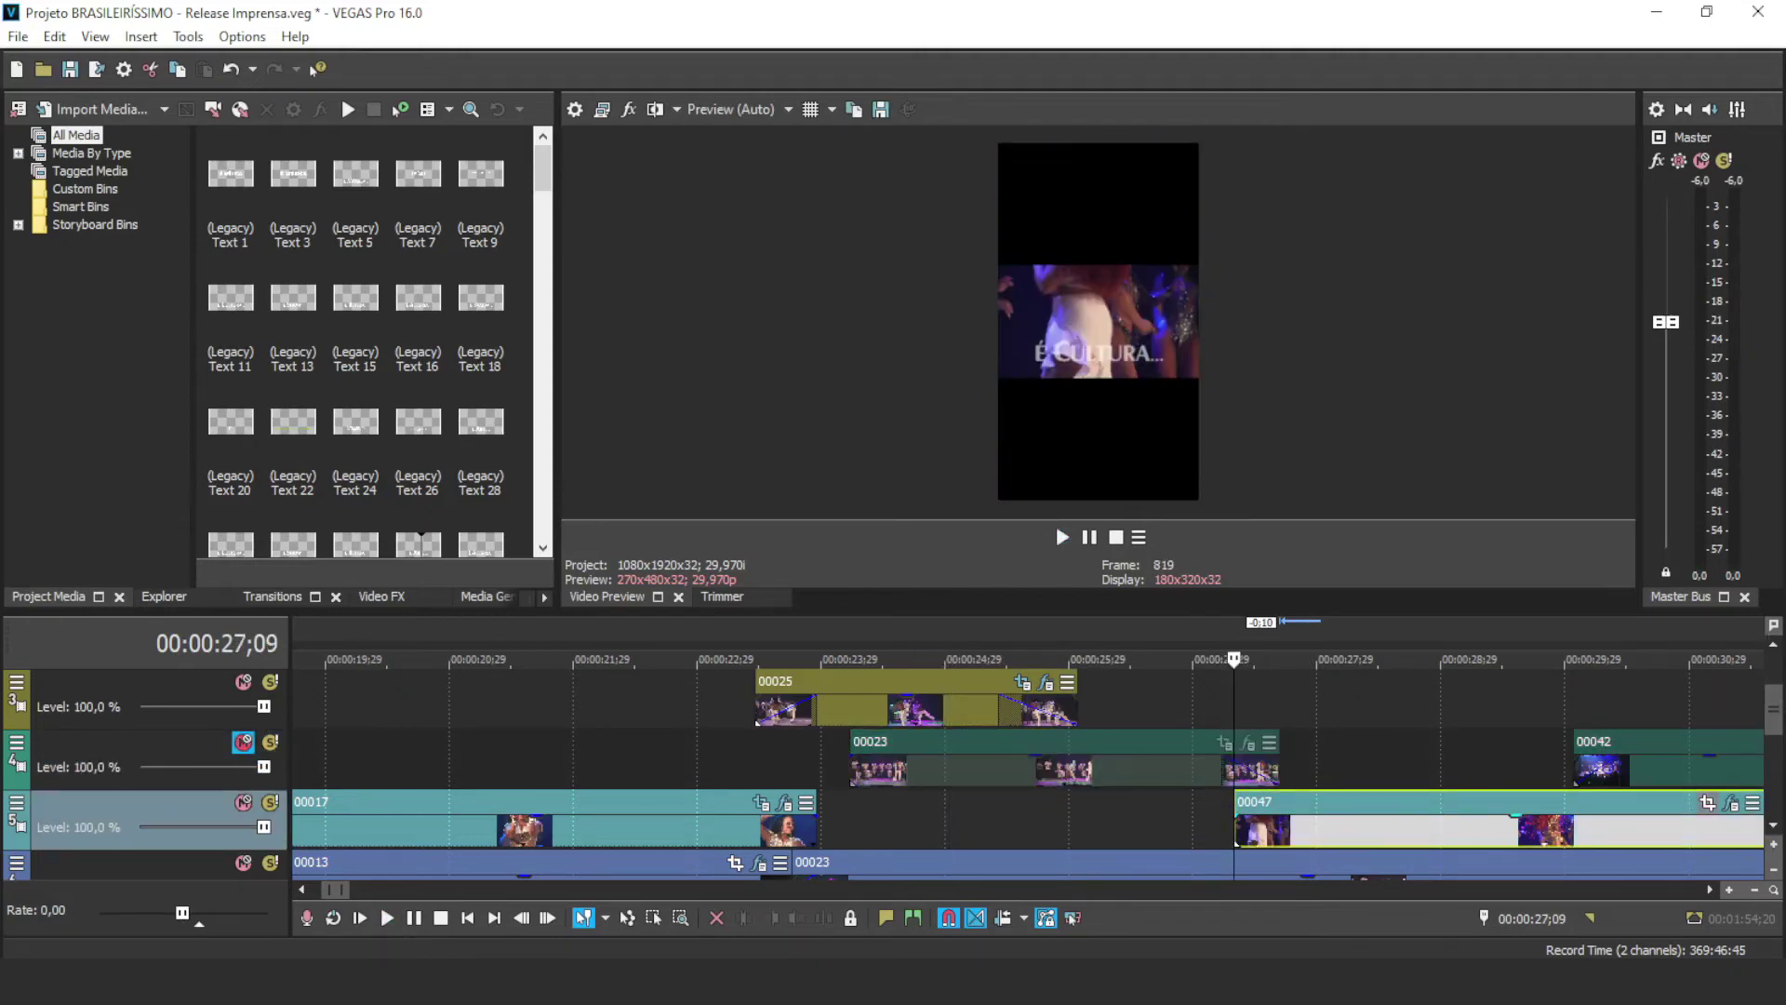
pyautogui.click(1706, 802)
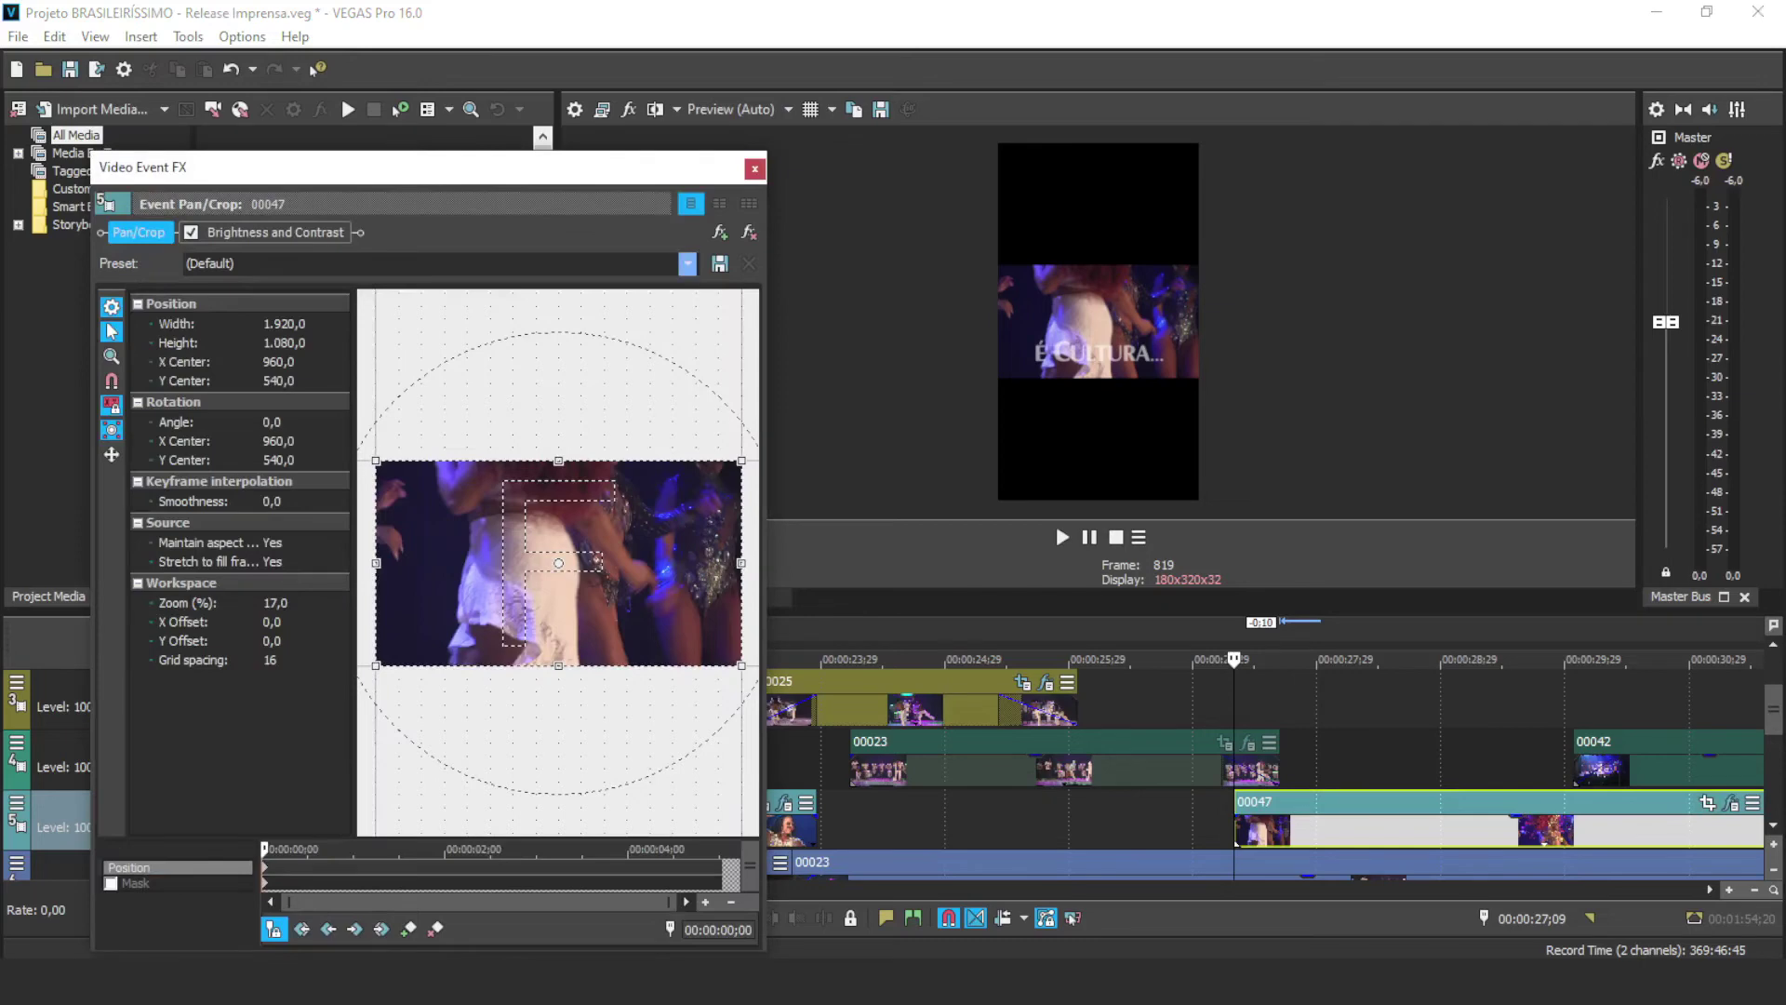
pyautogui.click(687, 263)
pyautogui.click(242, 349)
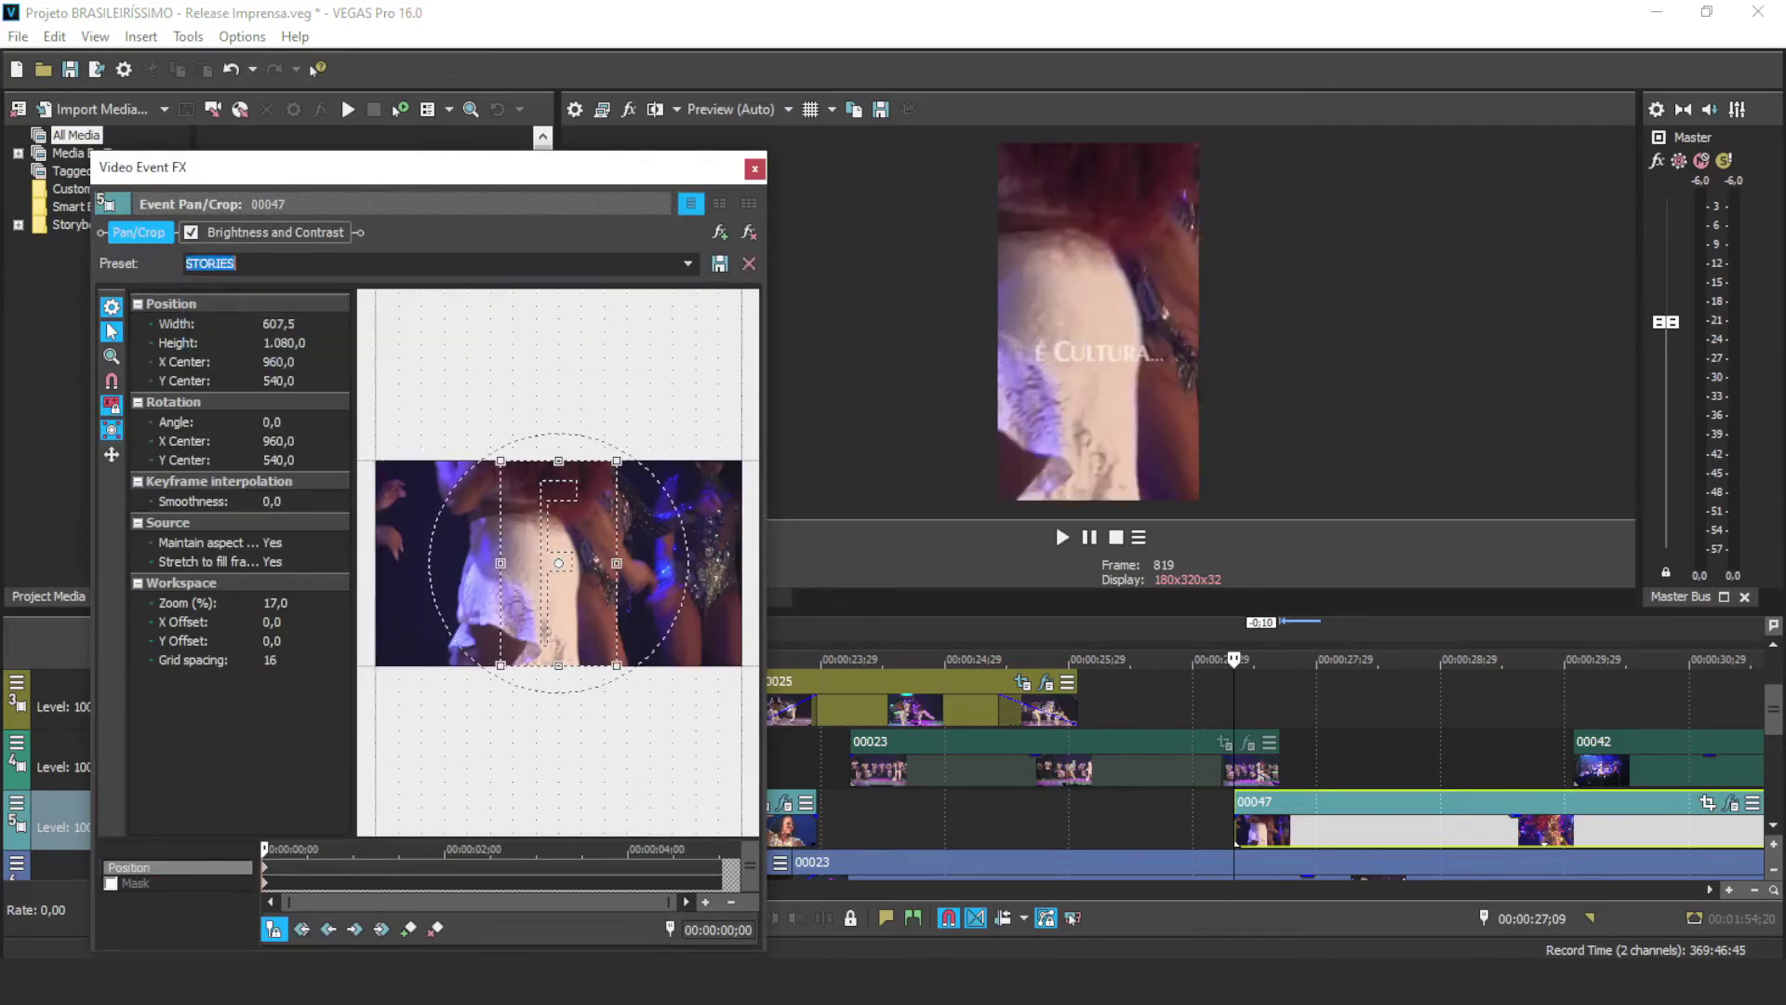
pyautogui.hotkey('alt', 'F4')
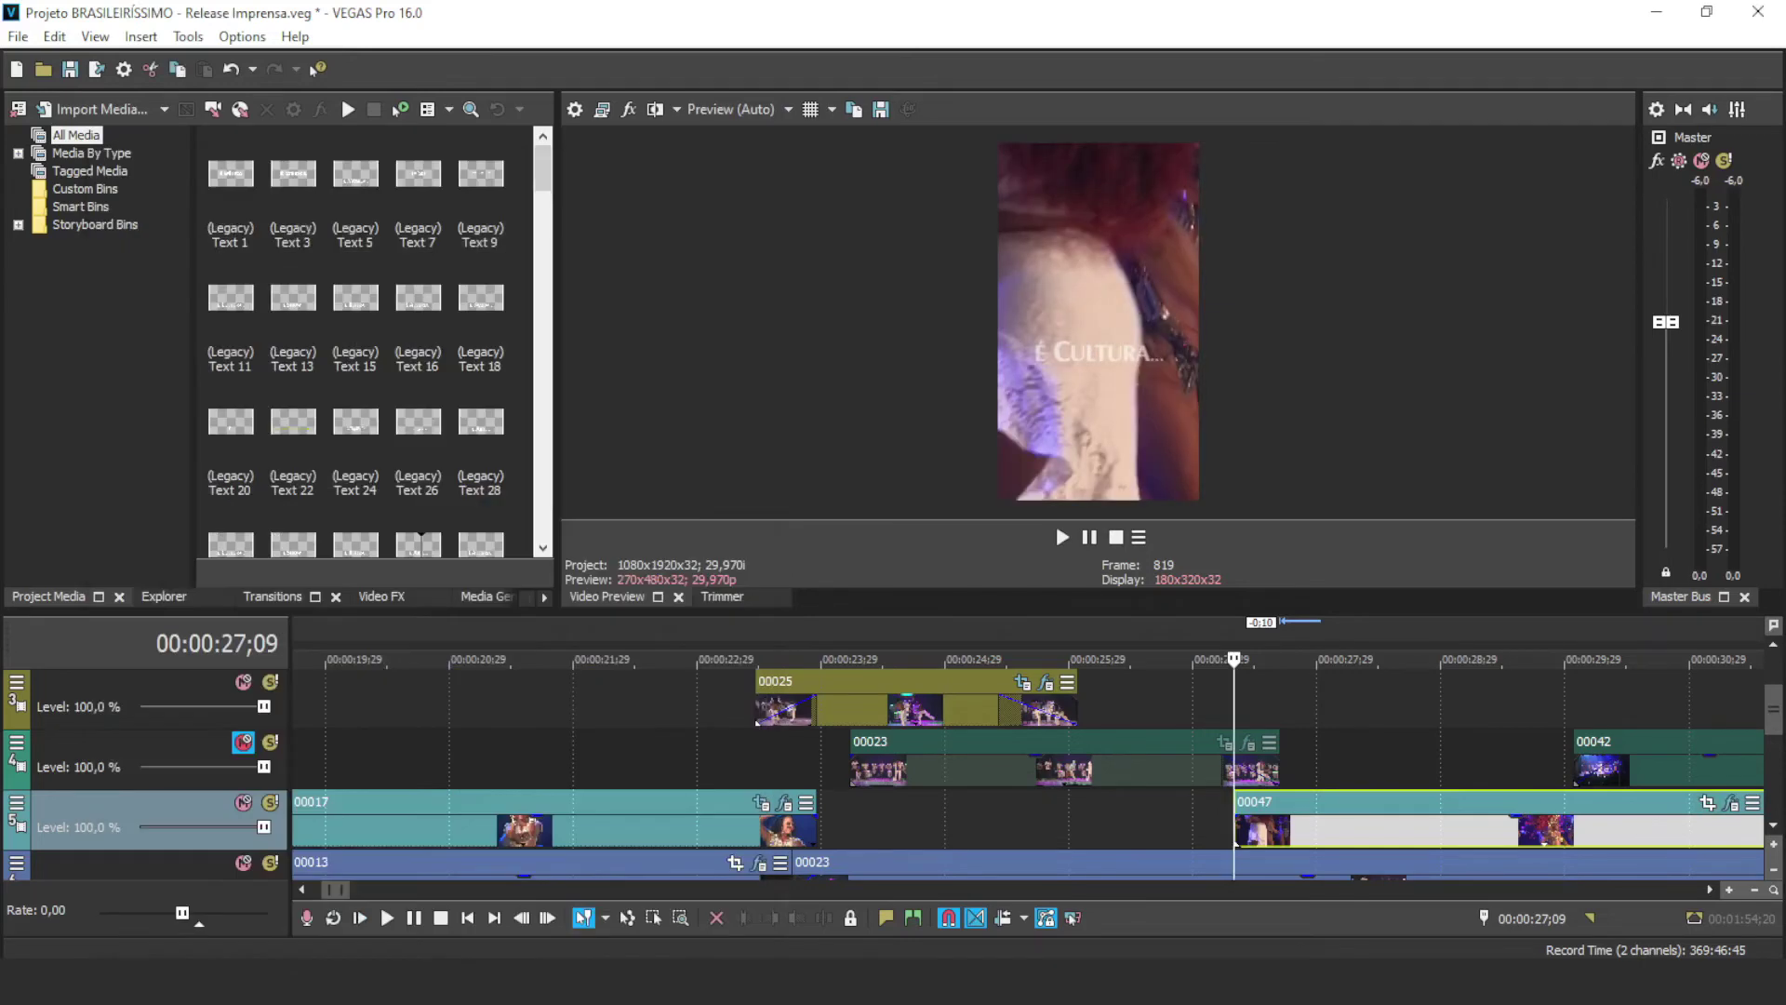
# Step: Unmute track 4 and move clip 00047 back by 0:03 to start at 00:00:27;06
pyautogui.click(243, 743)
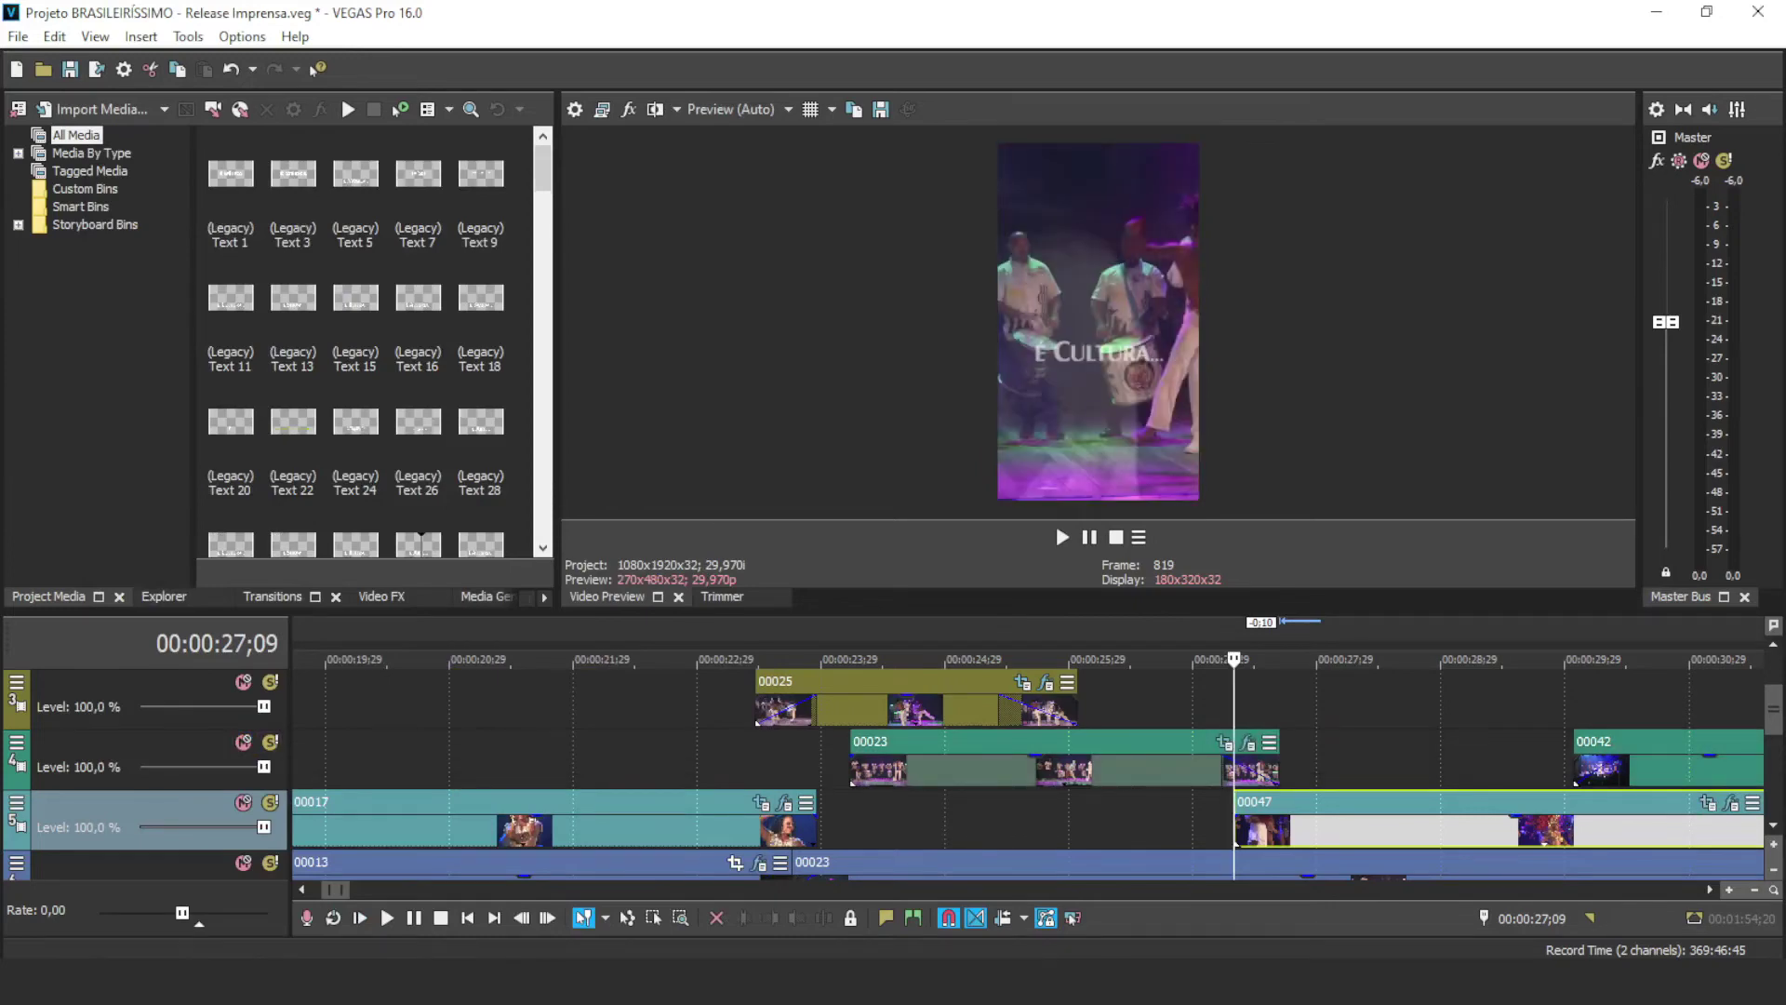
pyautogui.moveTo(1396, 828); pyautogui.dragTo(1382, 828)
pyautogui.click(1197, 707)
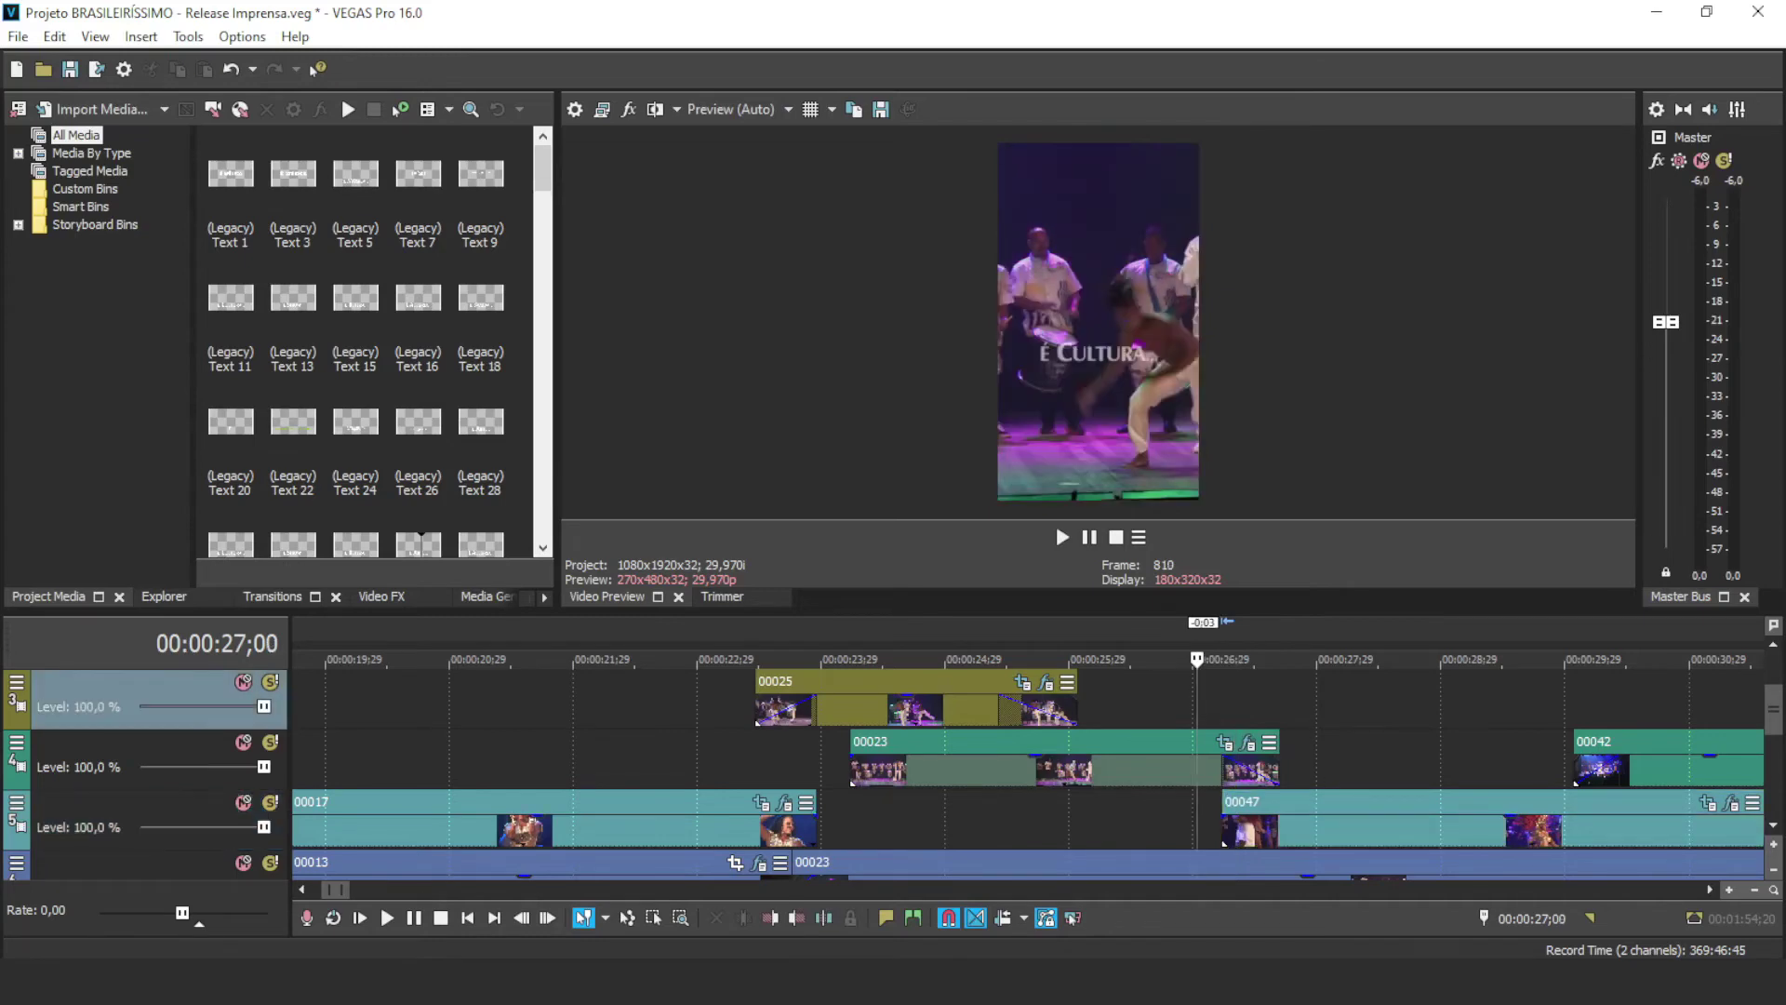
# Step: Play back the sequence from clip 00017 through clip 00047, and replay clip 00047 from 00:00:27;06
pyautogui.click(631, 759)
pyautogui.press('space')
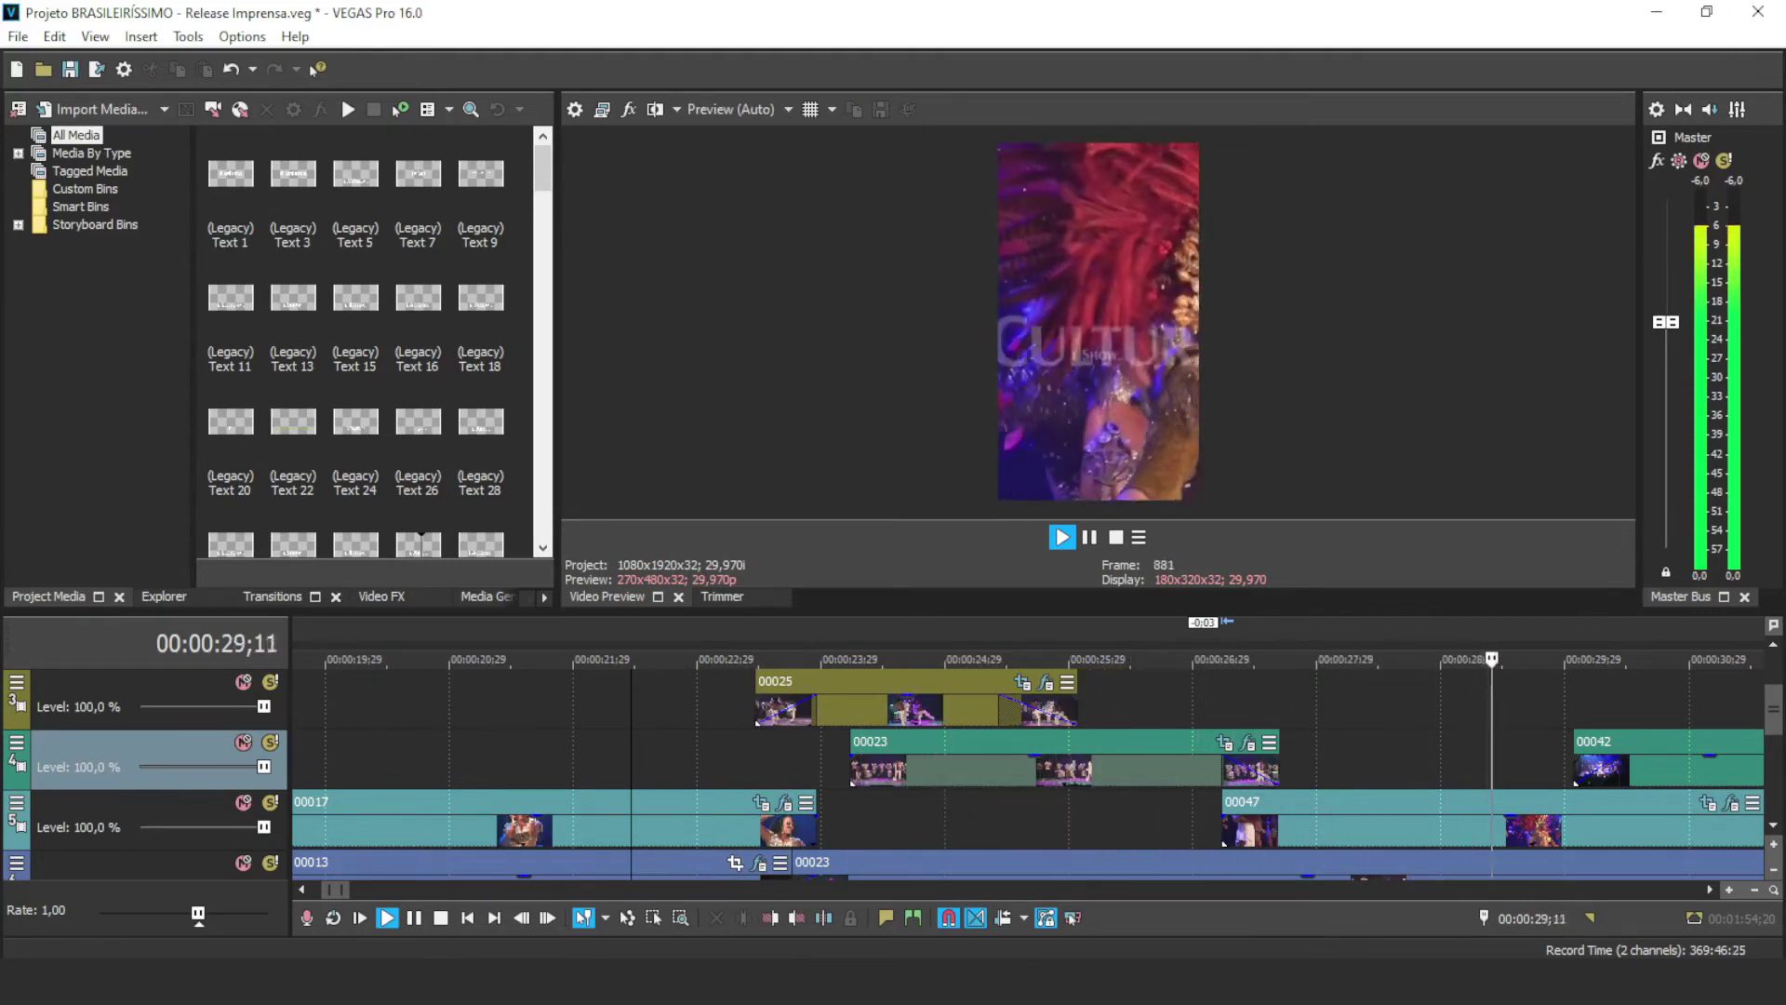
pyautogui.click(1222, 702)
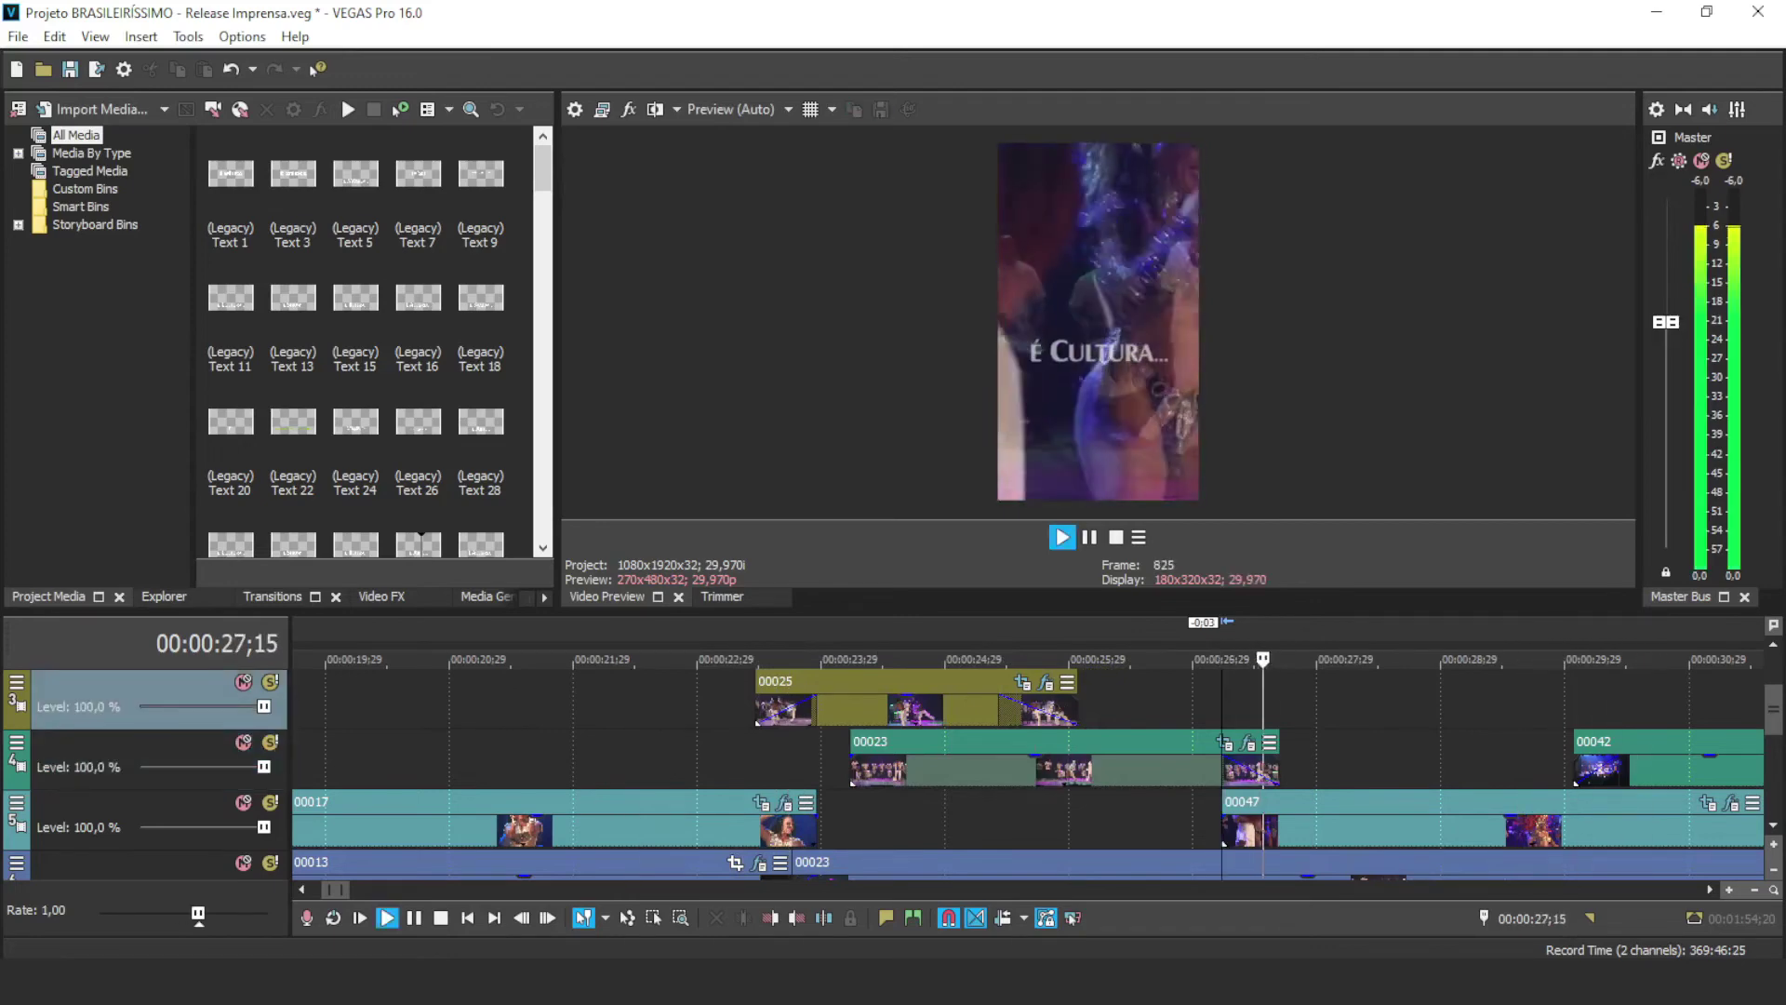
pyautogui.press('space')
pyautogui.press('space')
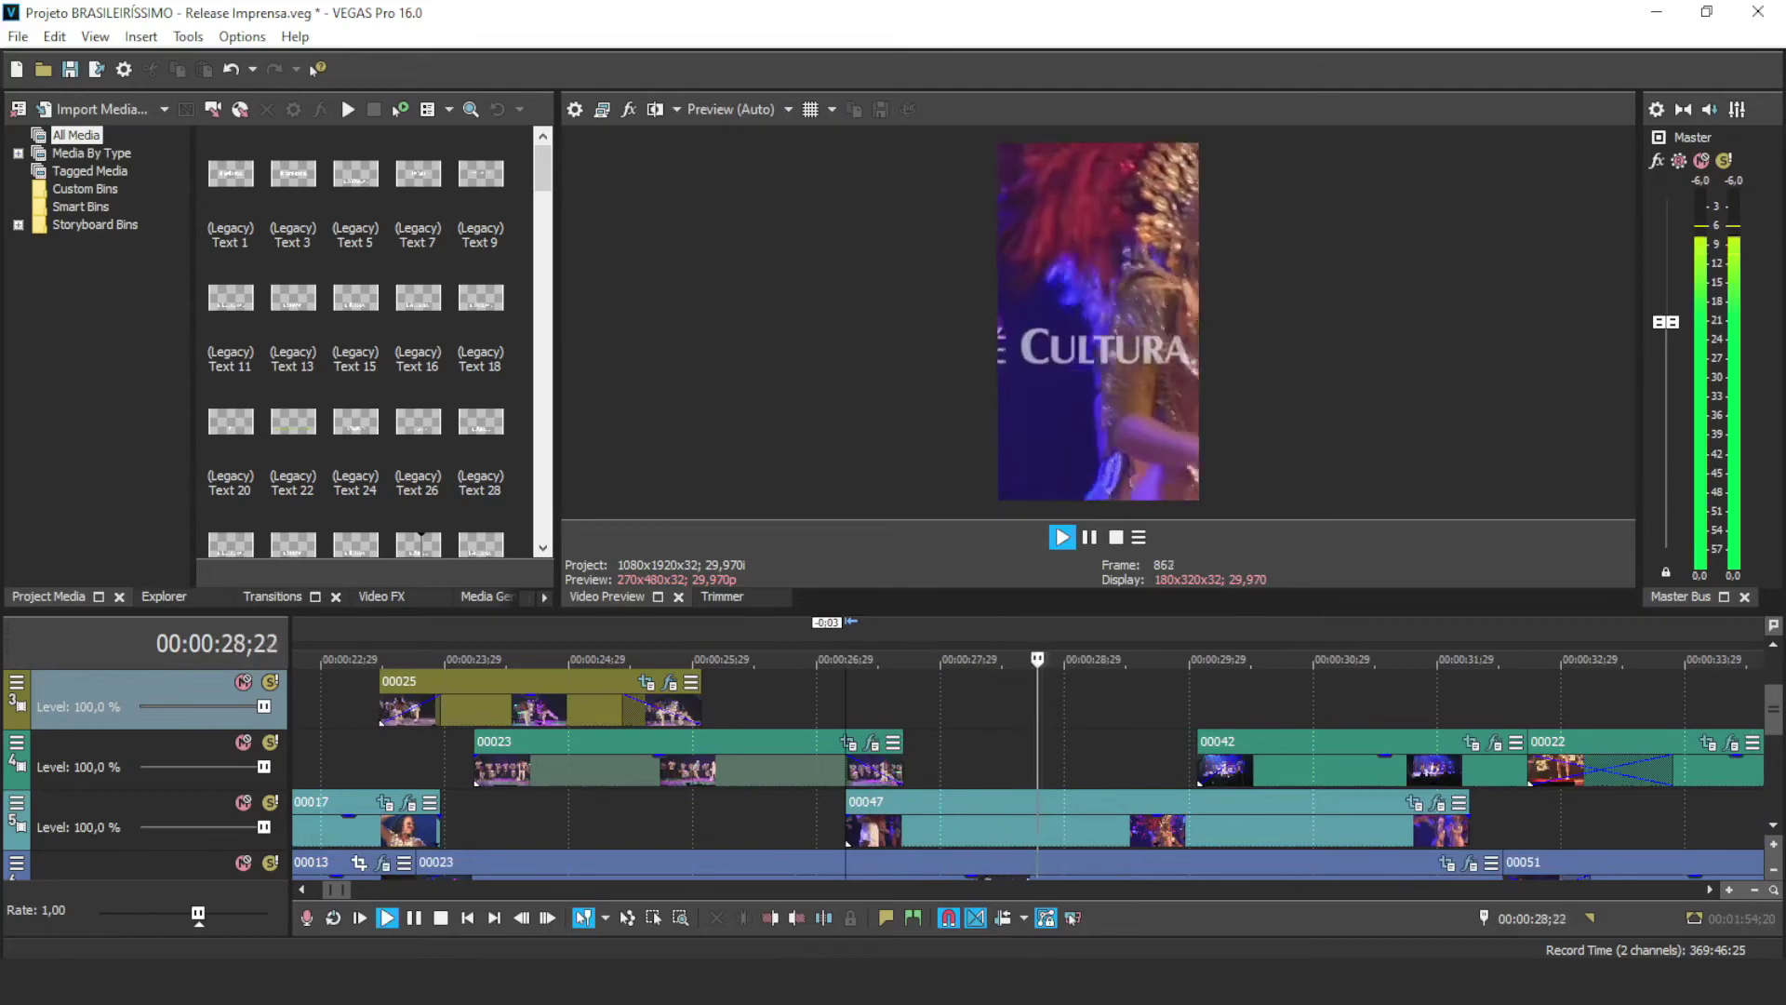
pyautogui.press('space')
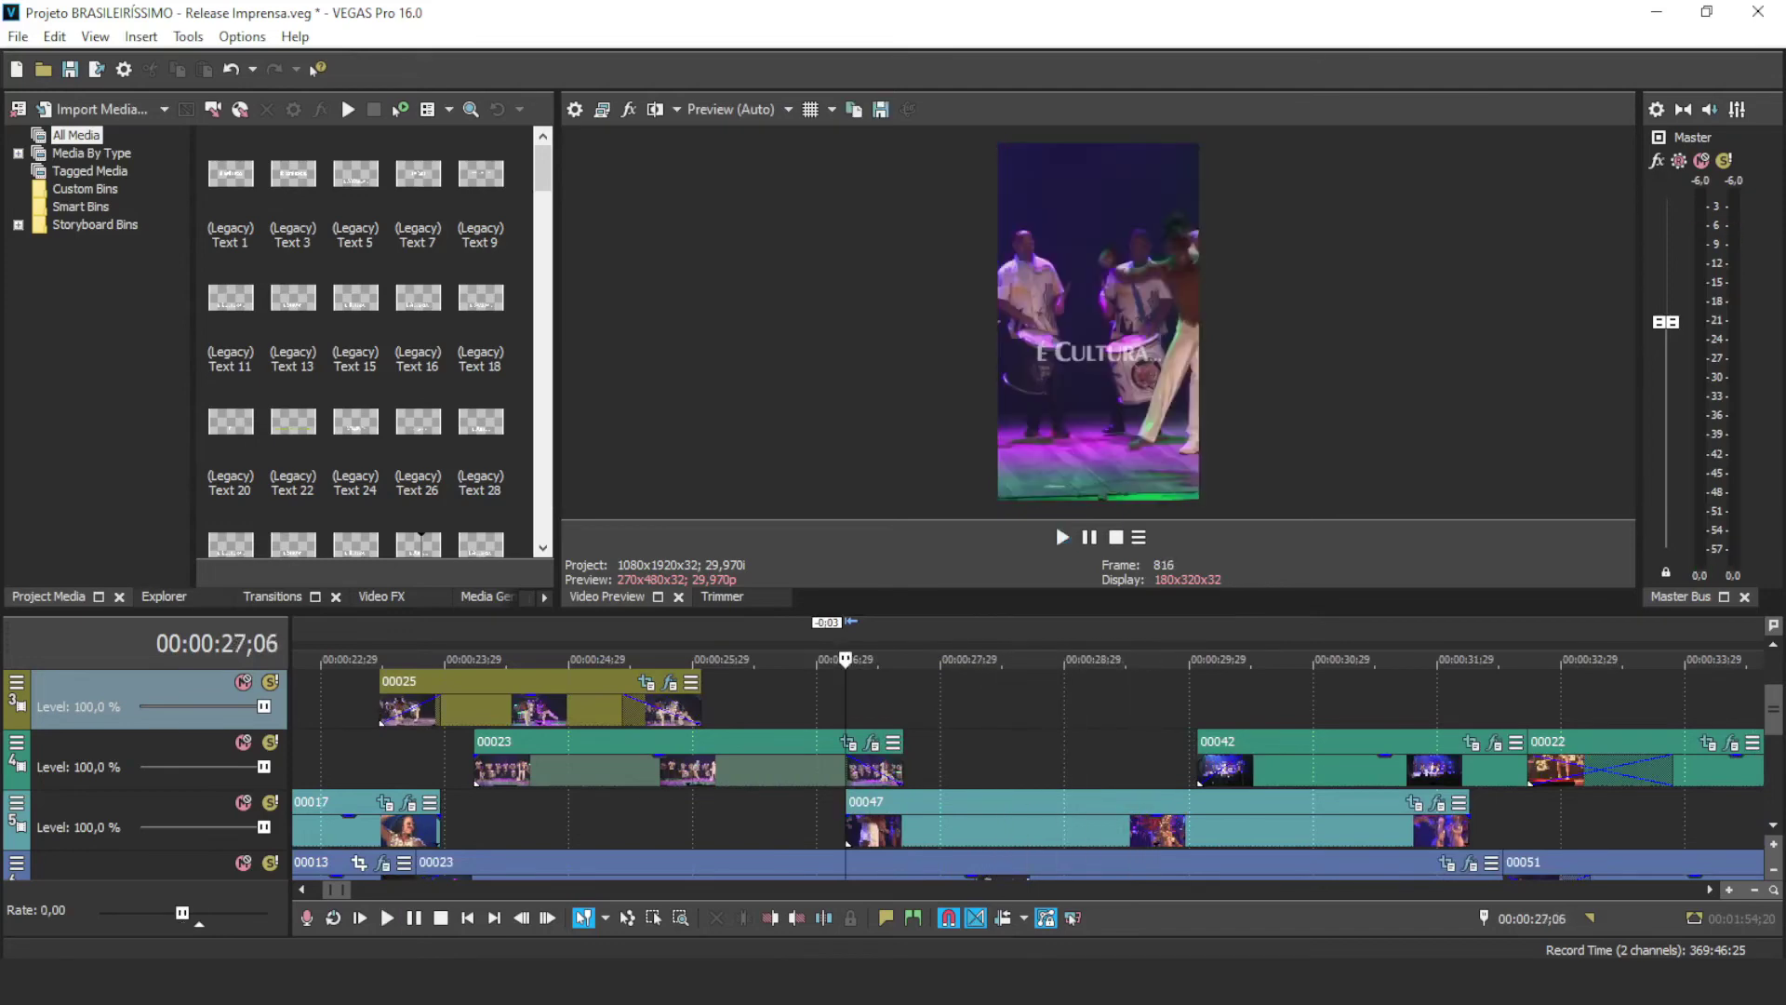
# Step: Shift the pan/crop frame of clip 00047 horizontally to an X center of about 1.218,1 at its first keyframe
pyautogui.click(1413, 802)
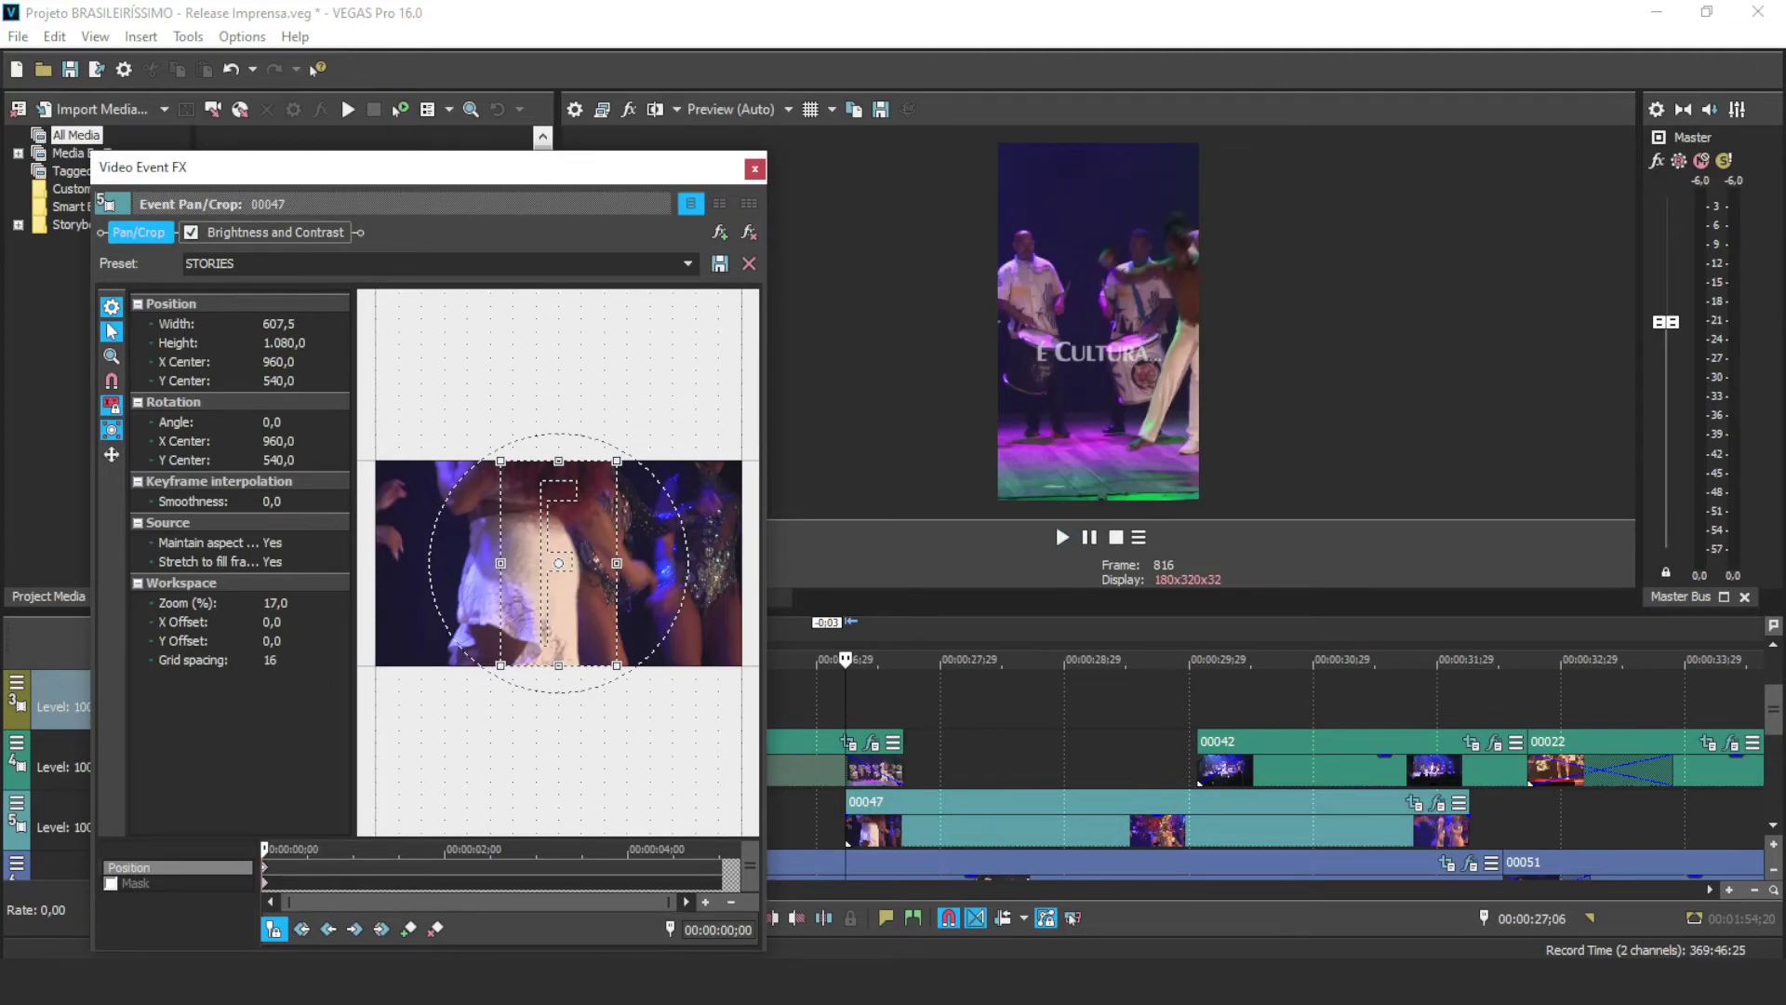
pyautogui.click(353, 850)
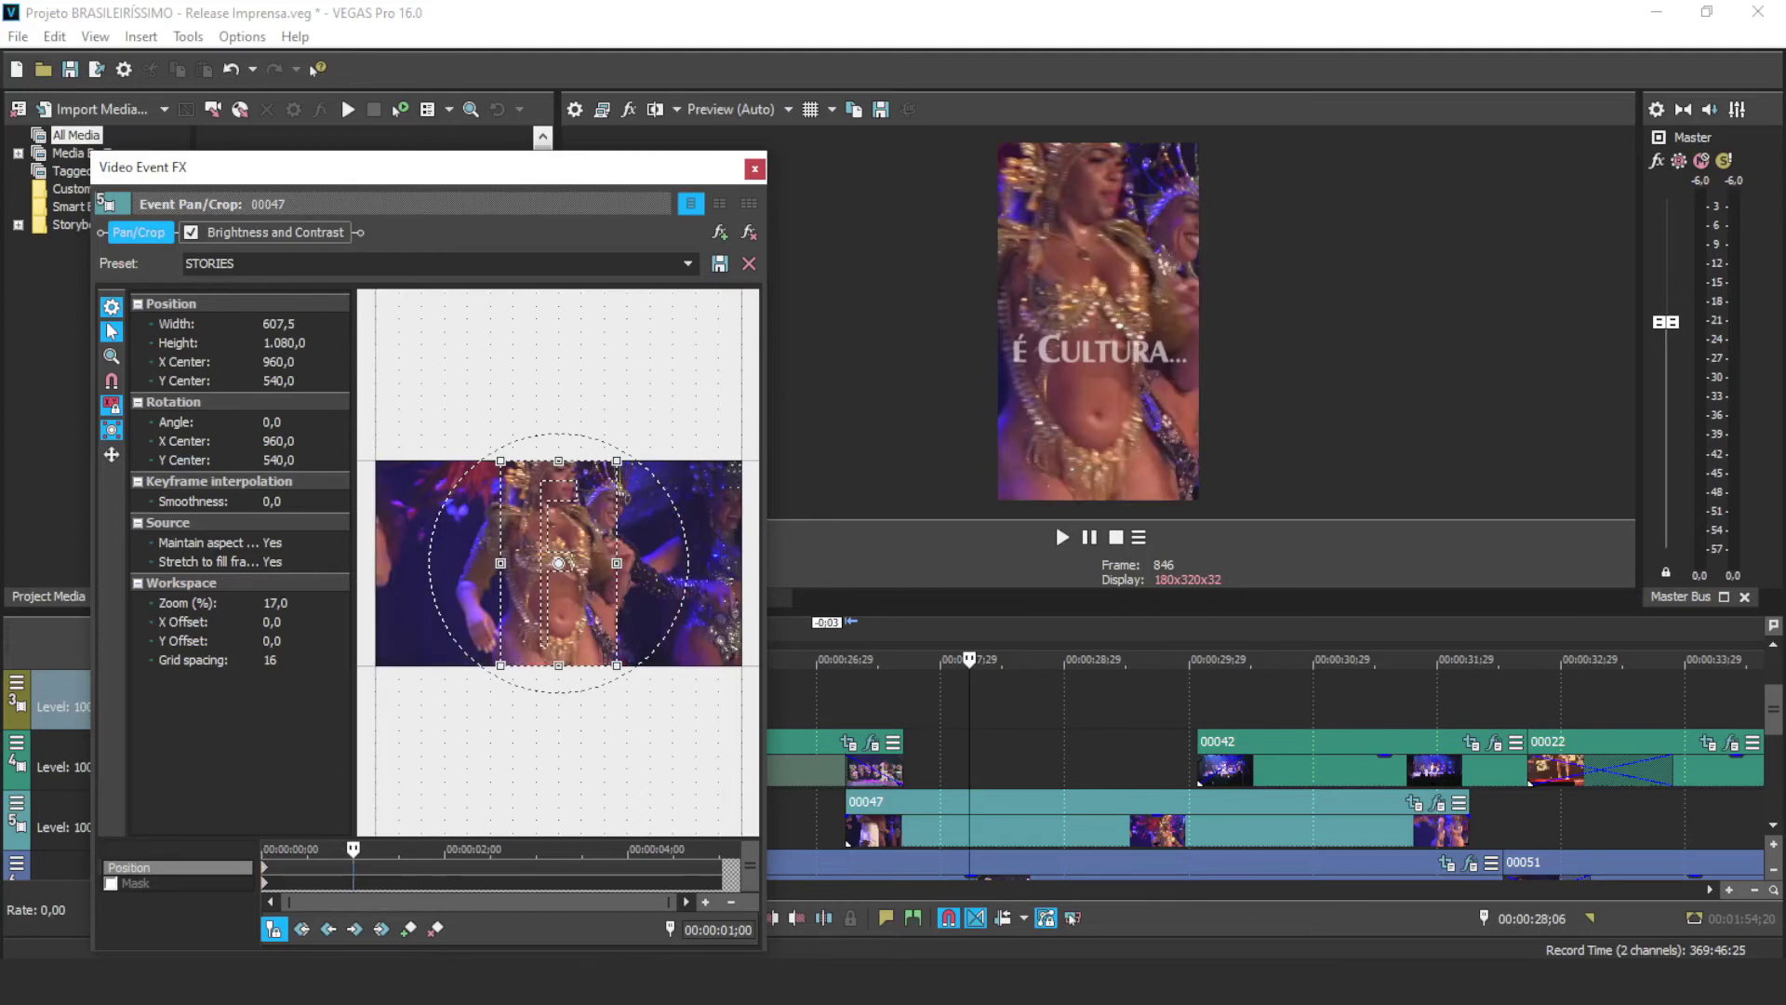
pyautogui.click(264, 849)
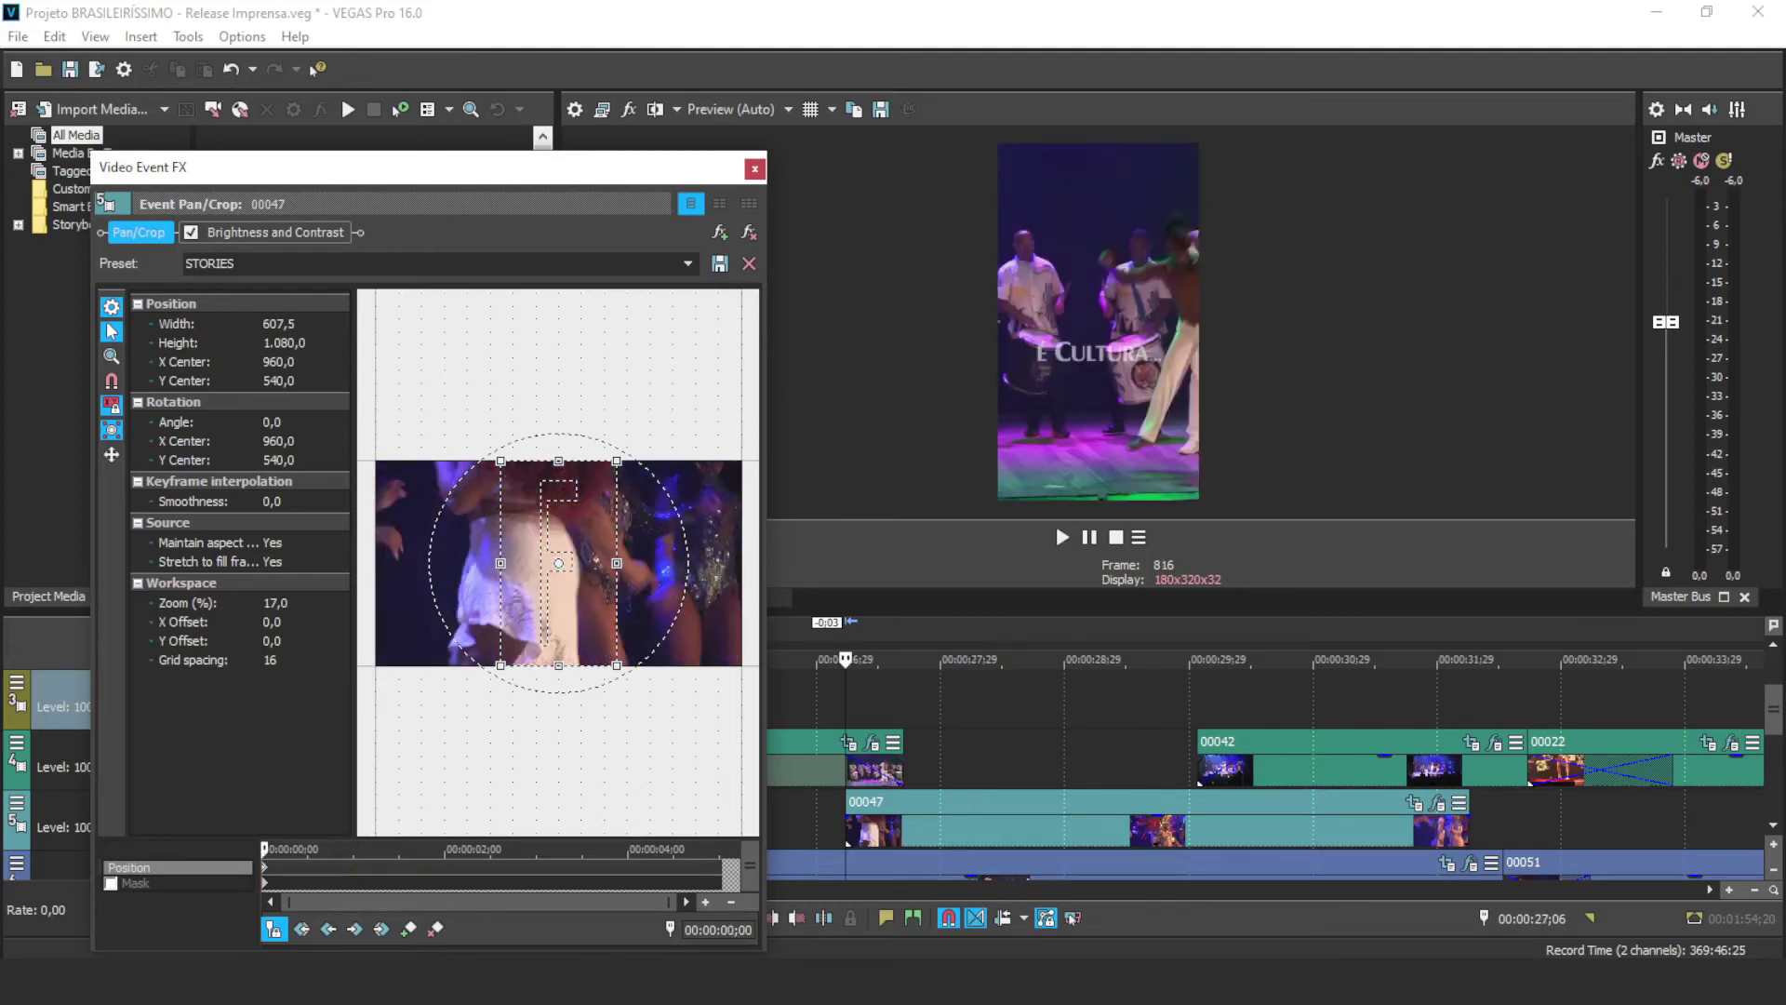
pyautogui.moveTo(558, 562); pyautogui.dragTo(607, 563)
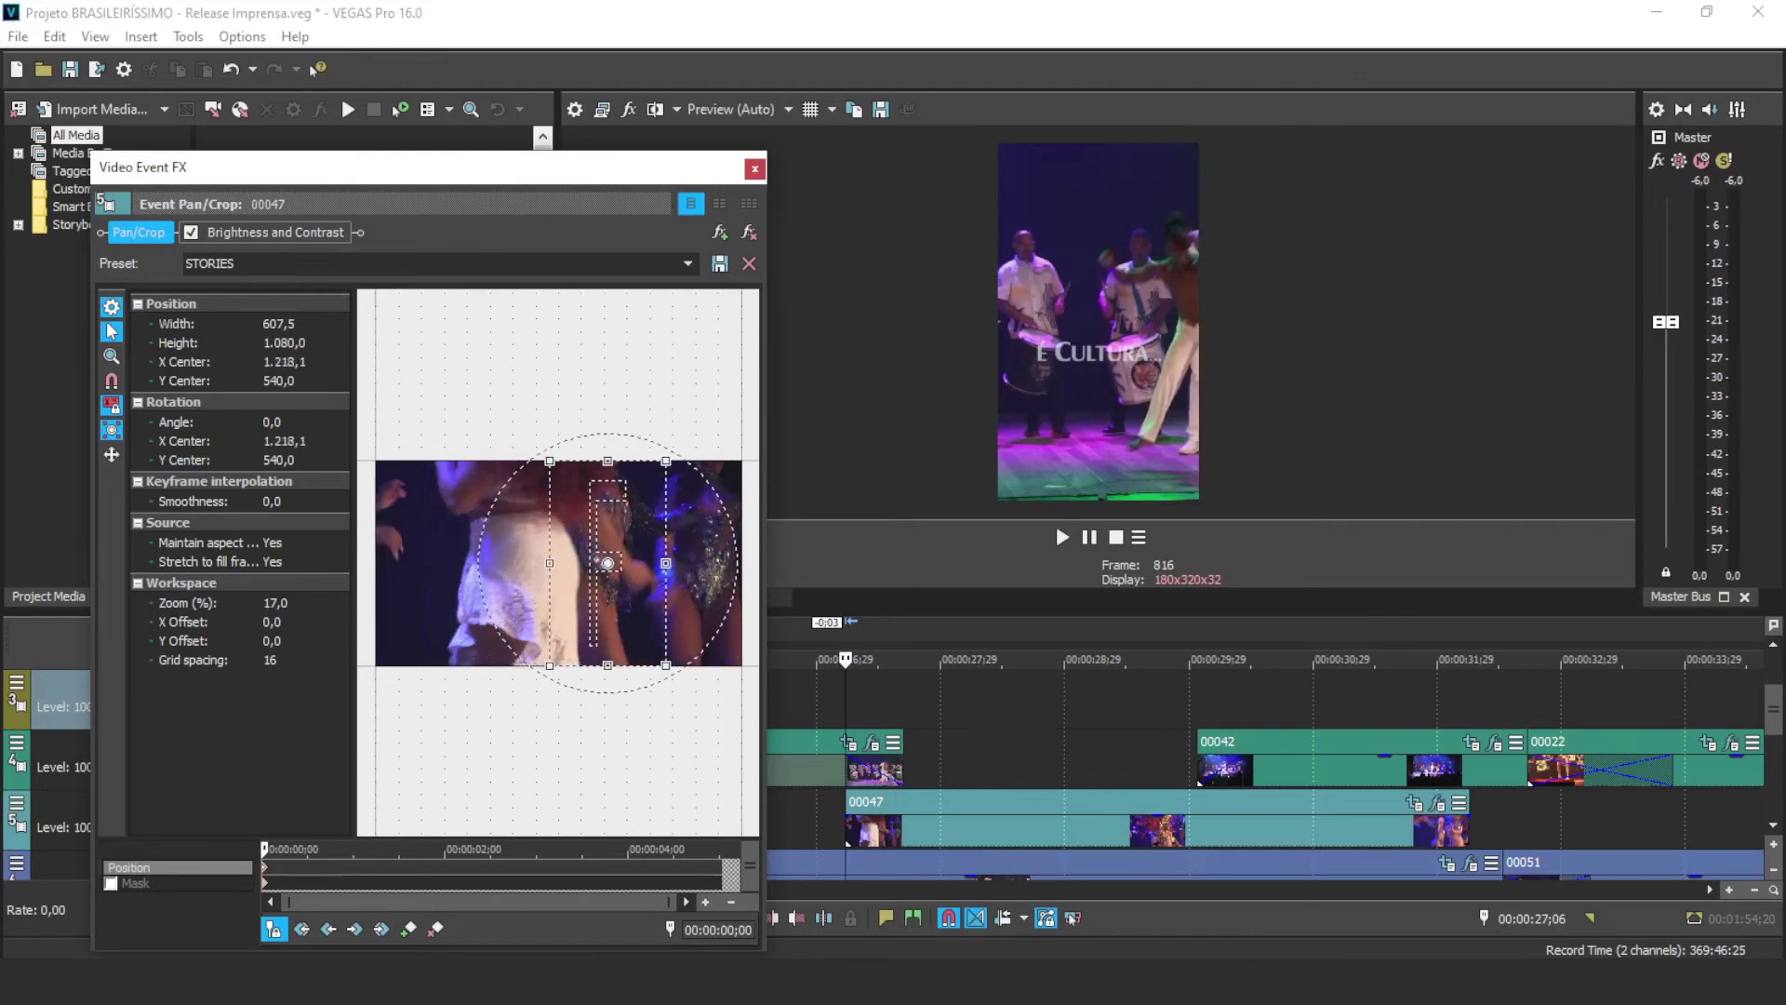
# Step: Play back clip 00047 into clip 00042, and replay the overlap from 00:00:30;01
pyautogui.press('space')
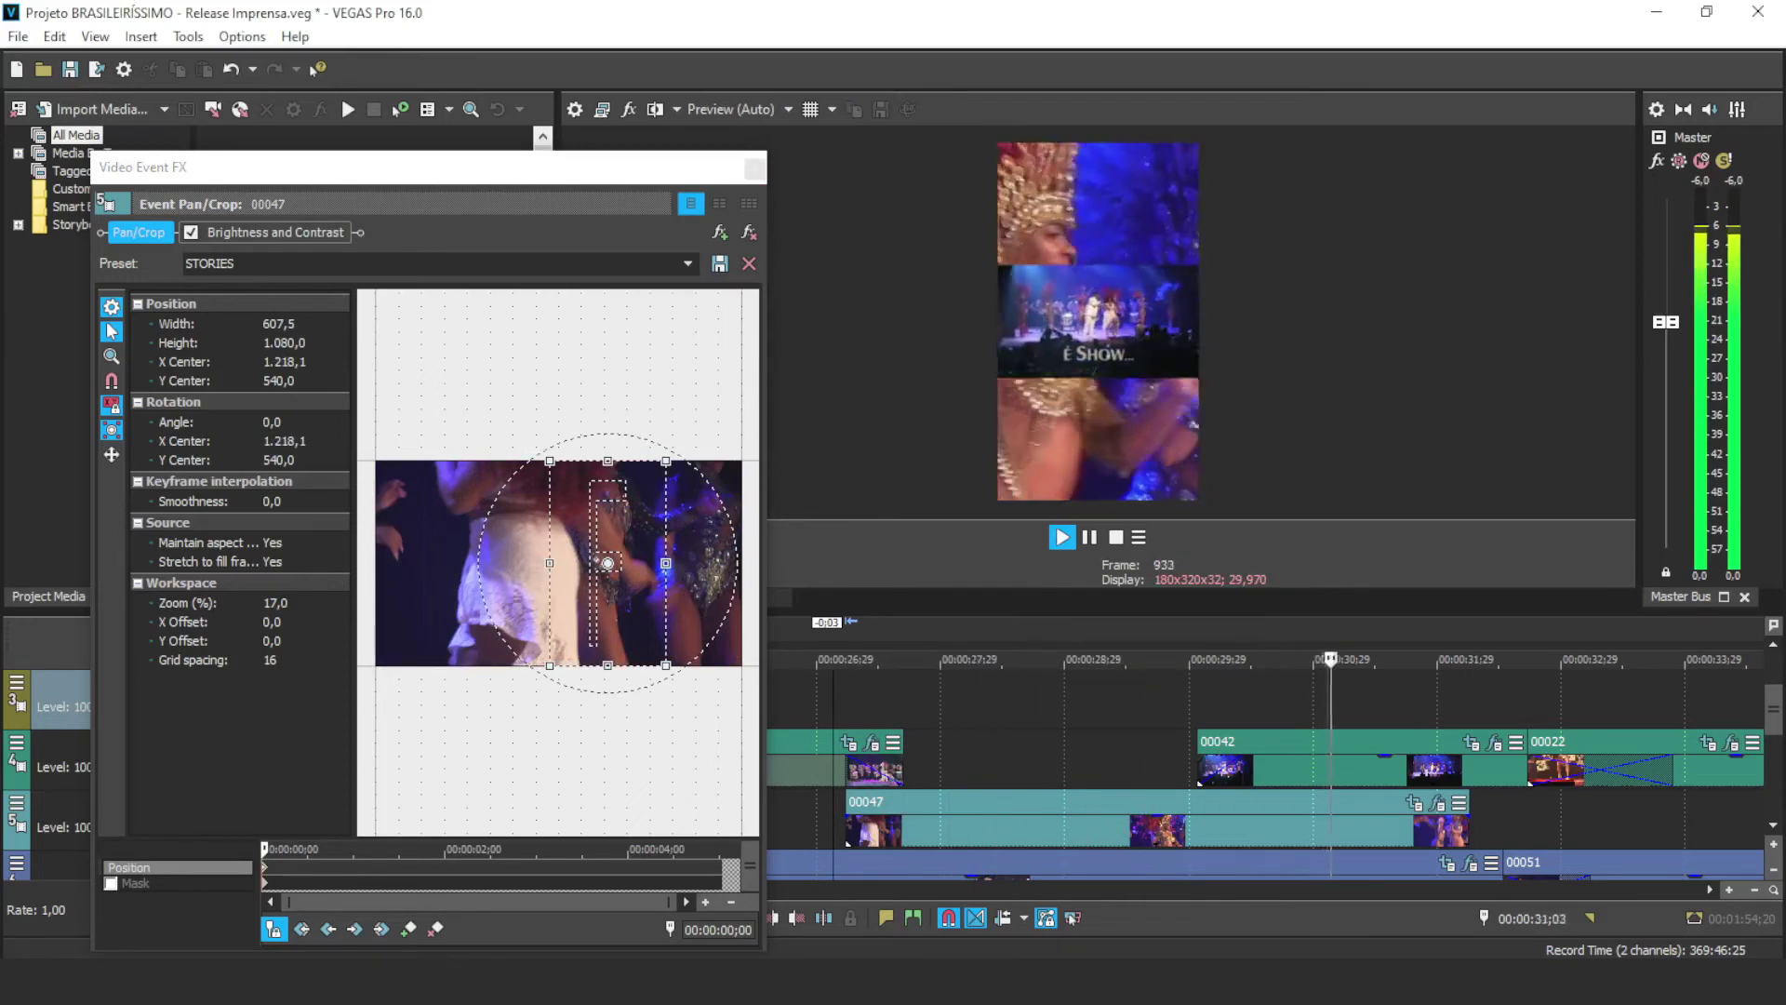
pyautogui.press('space')
pyautogui.click(1197, 697)
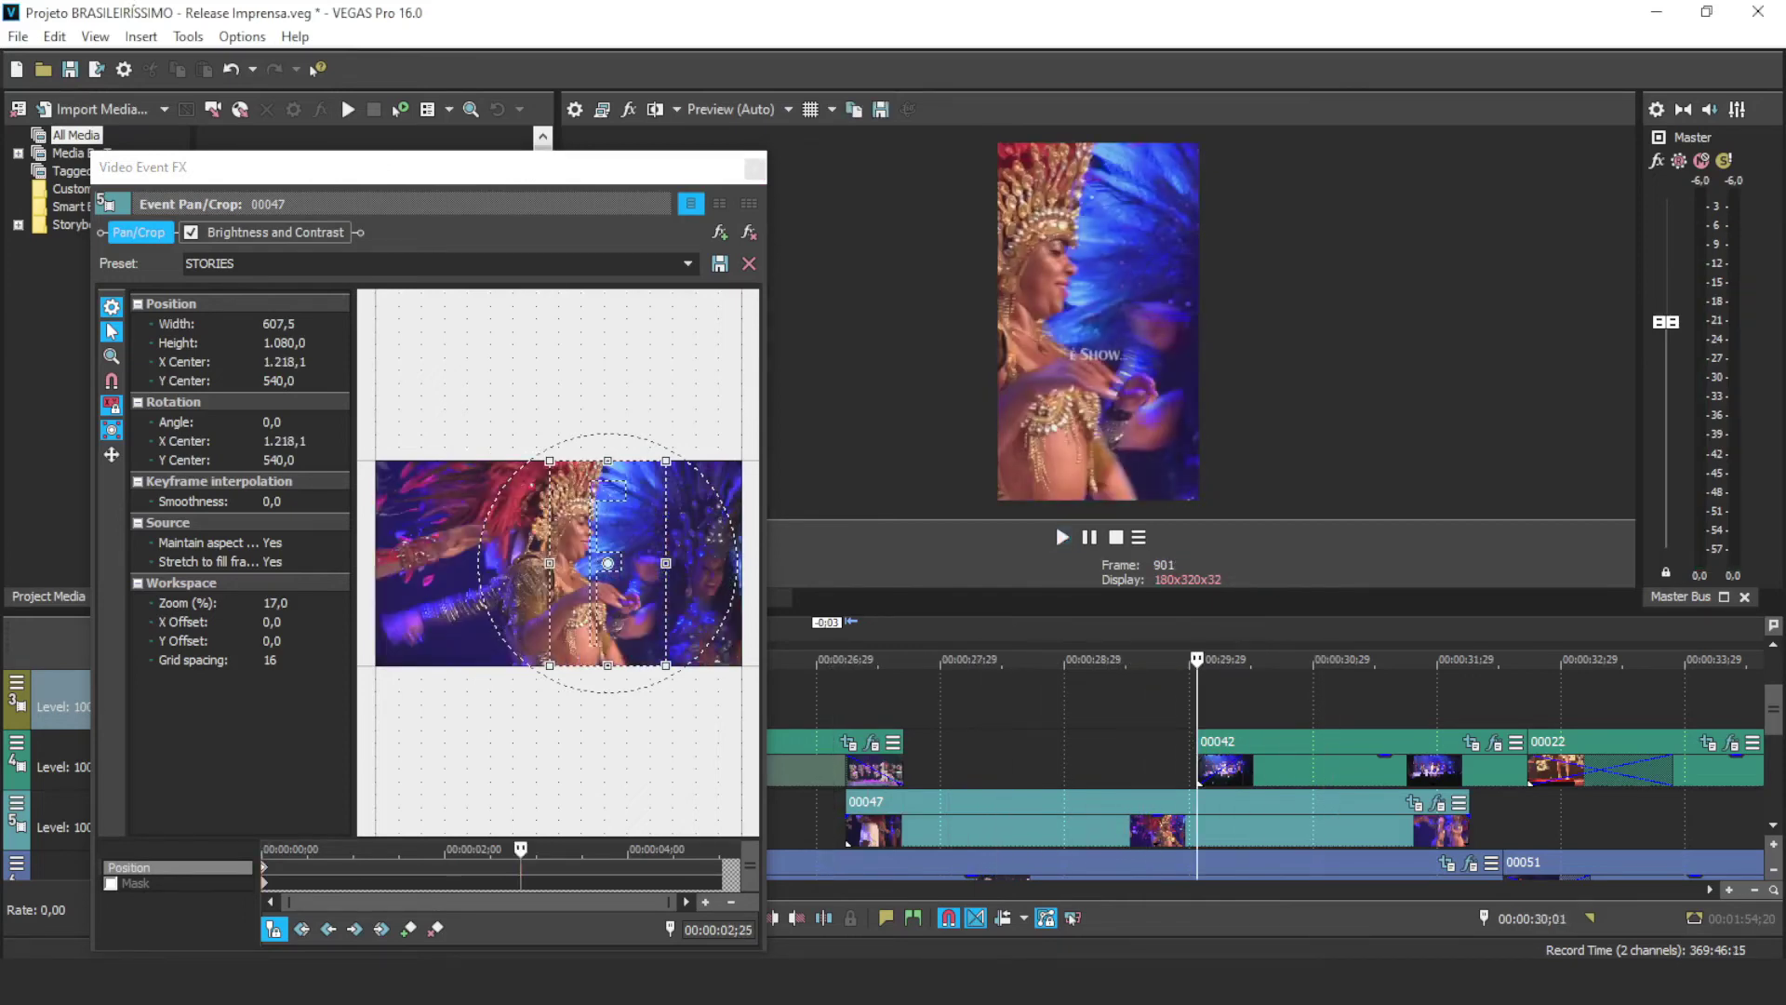
pyautogui.press('space')
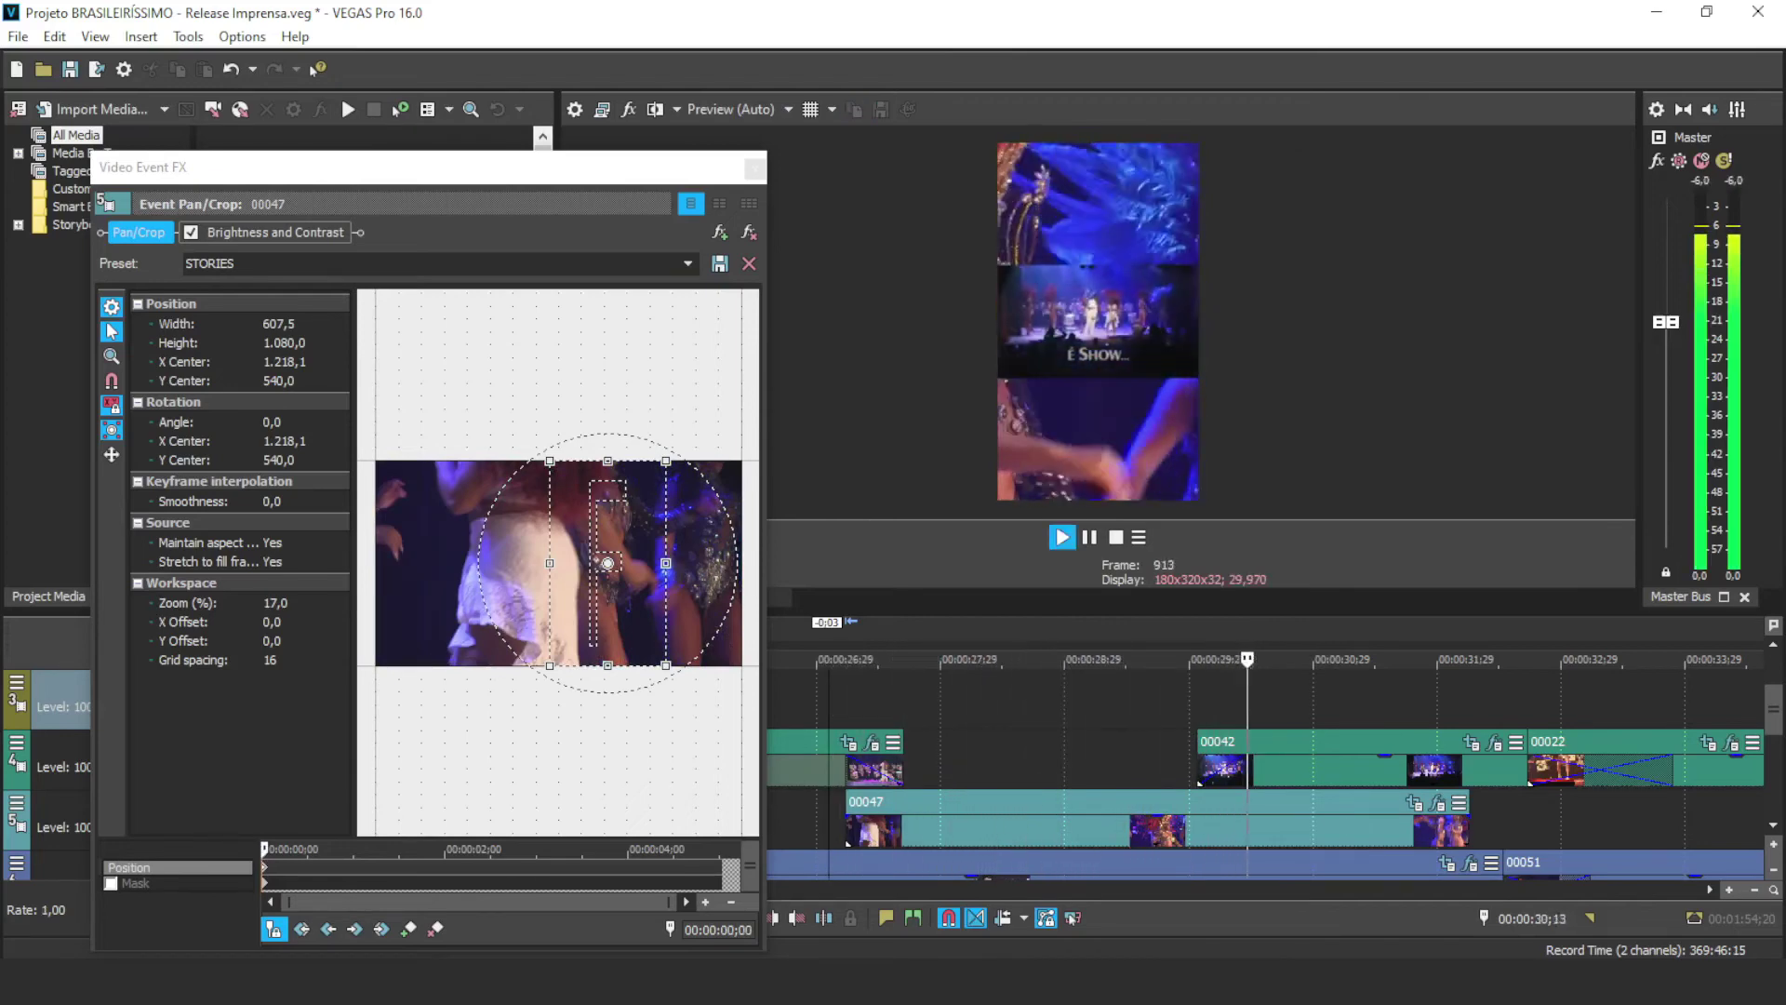
pyautogui.press('space')
pyautogui.click(1197, 698)
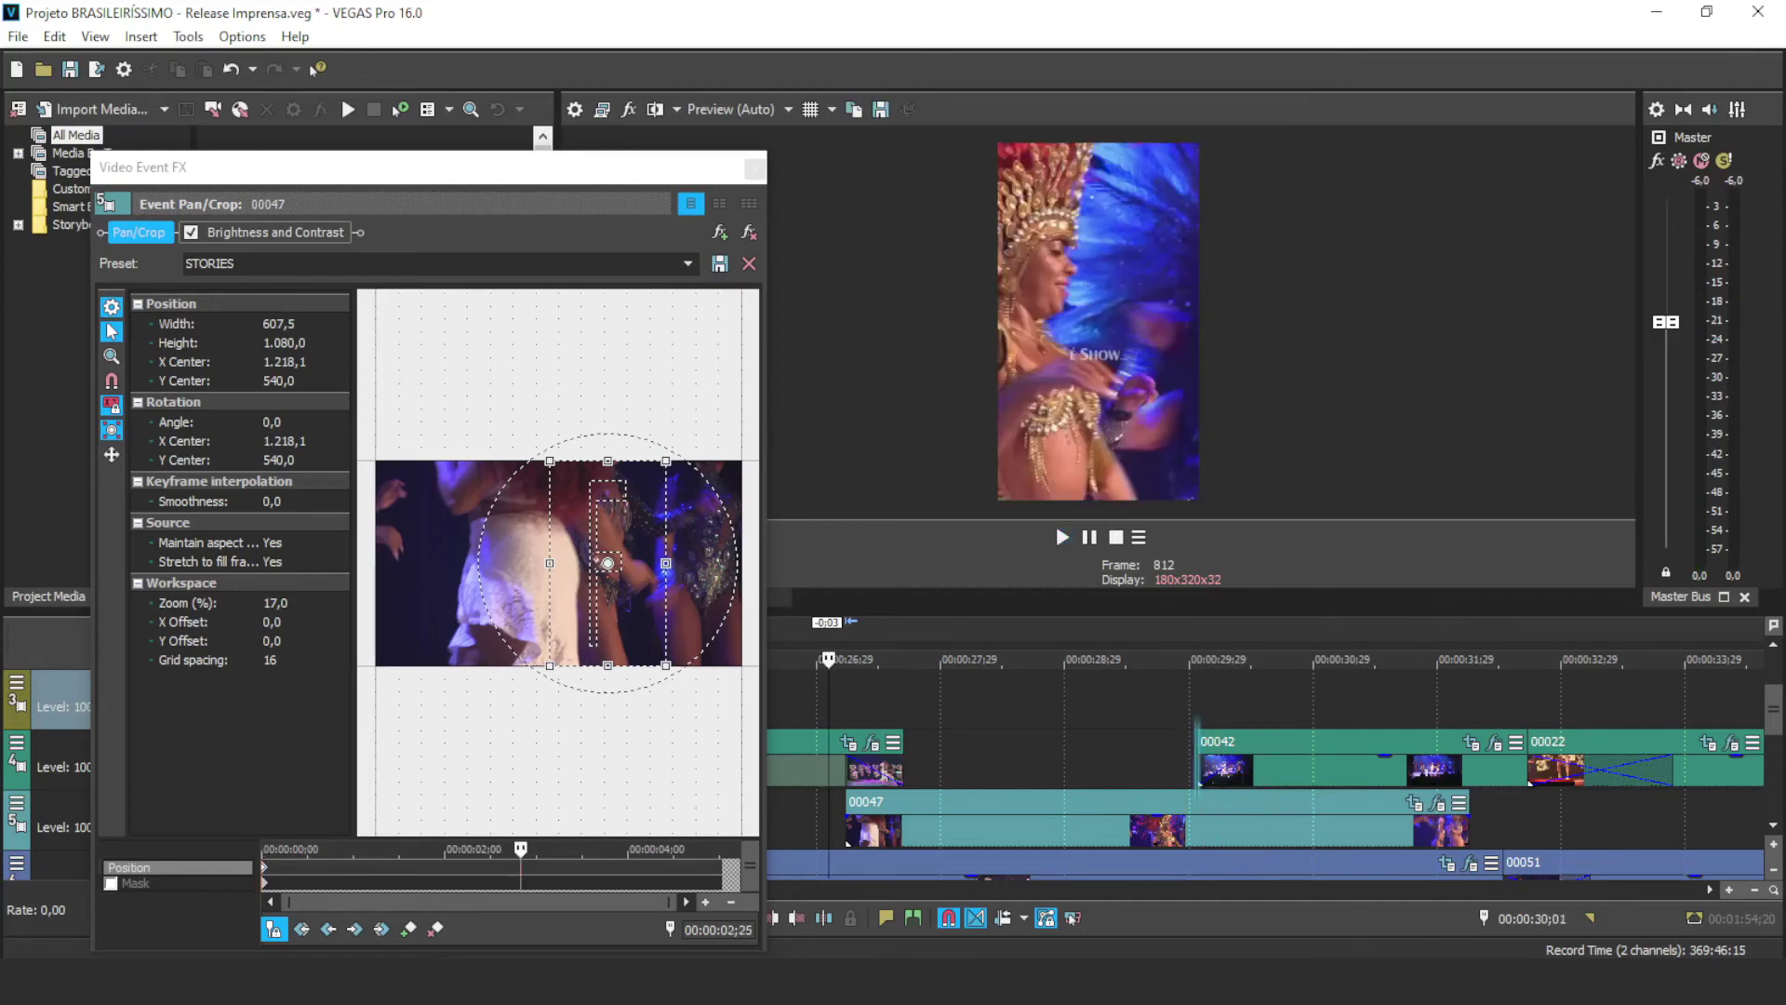
# Step: Remove the fade-in from the start of clip 00042 on track 4 and close clip 00047's pan/crop editor
pyautogui.scroll(-4, 1197, 763)
pyautogui.scroll(3, 1198, 763)
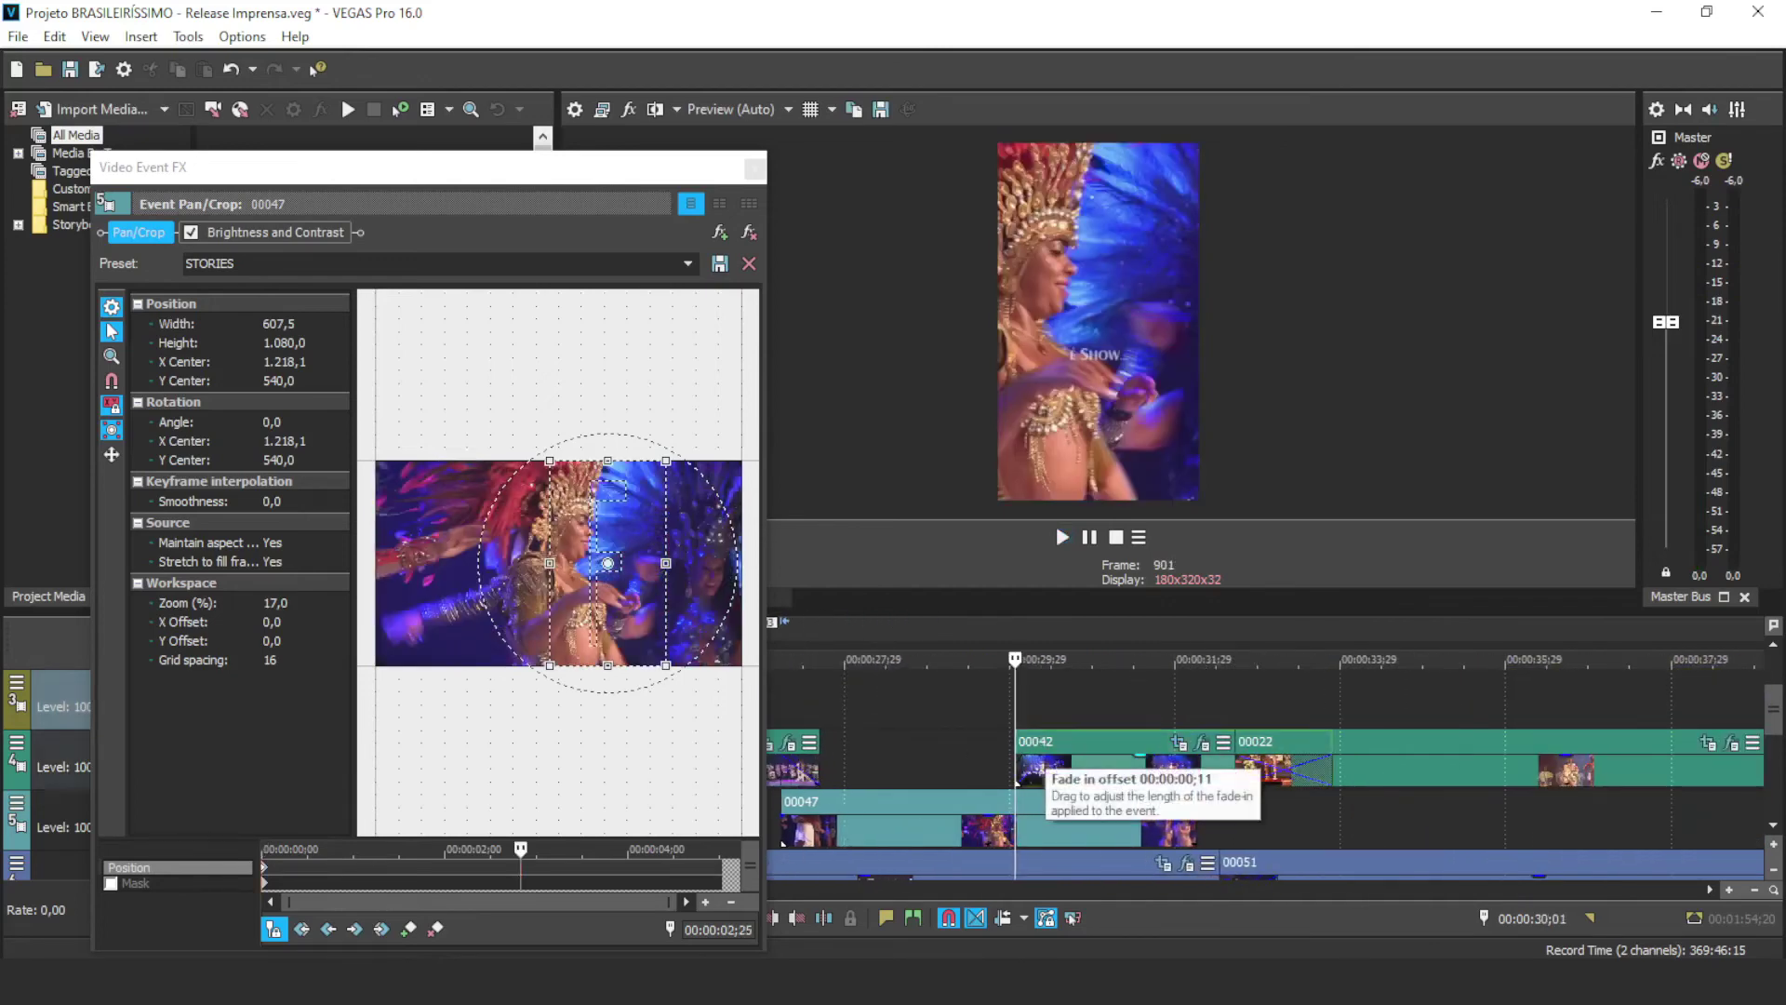
pyautogui.moveTo(1043, 757); pyautogui.dragTo(1014, 757)
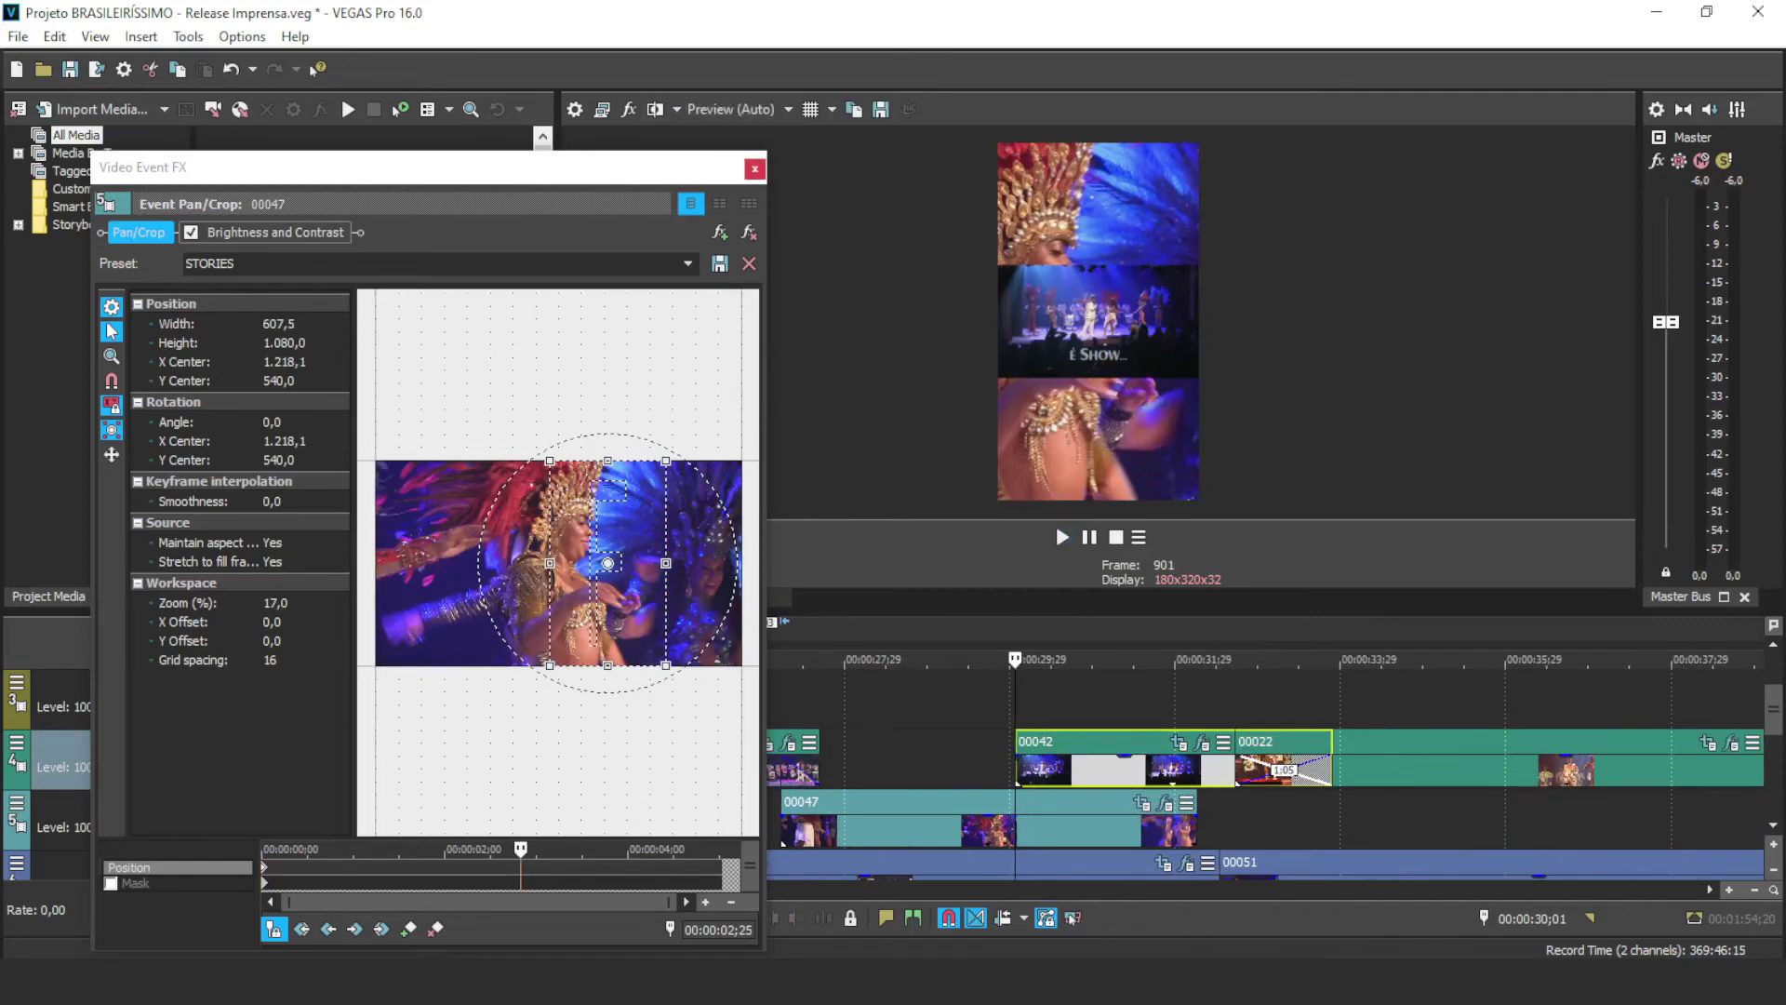
pyautogui.click(755, 169)
# Step: Apply the STORIES pan/crop preset to clip 00042 and close the editor
pyautogui.click(1178, 742)
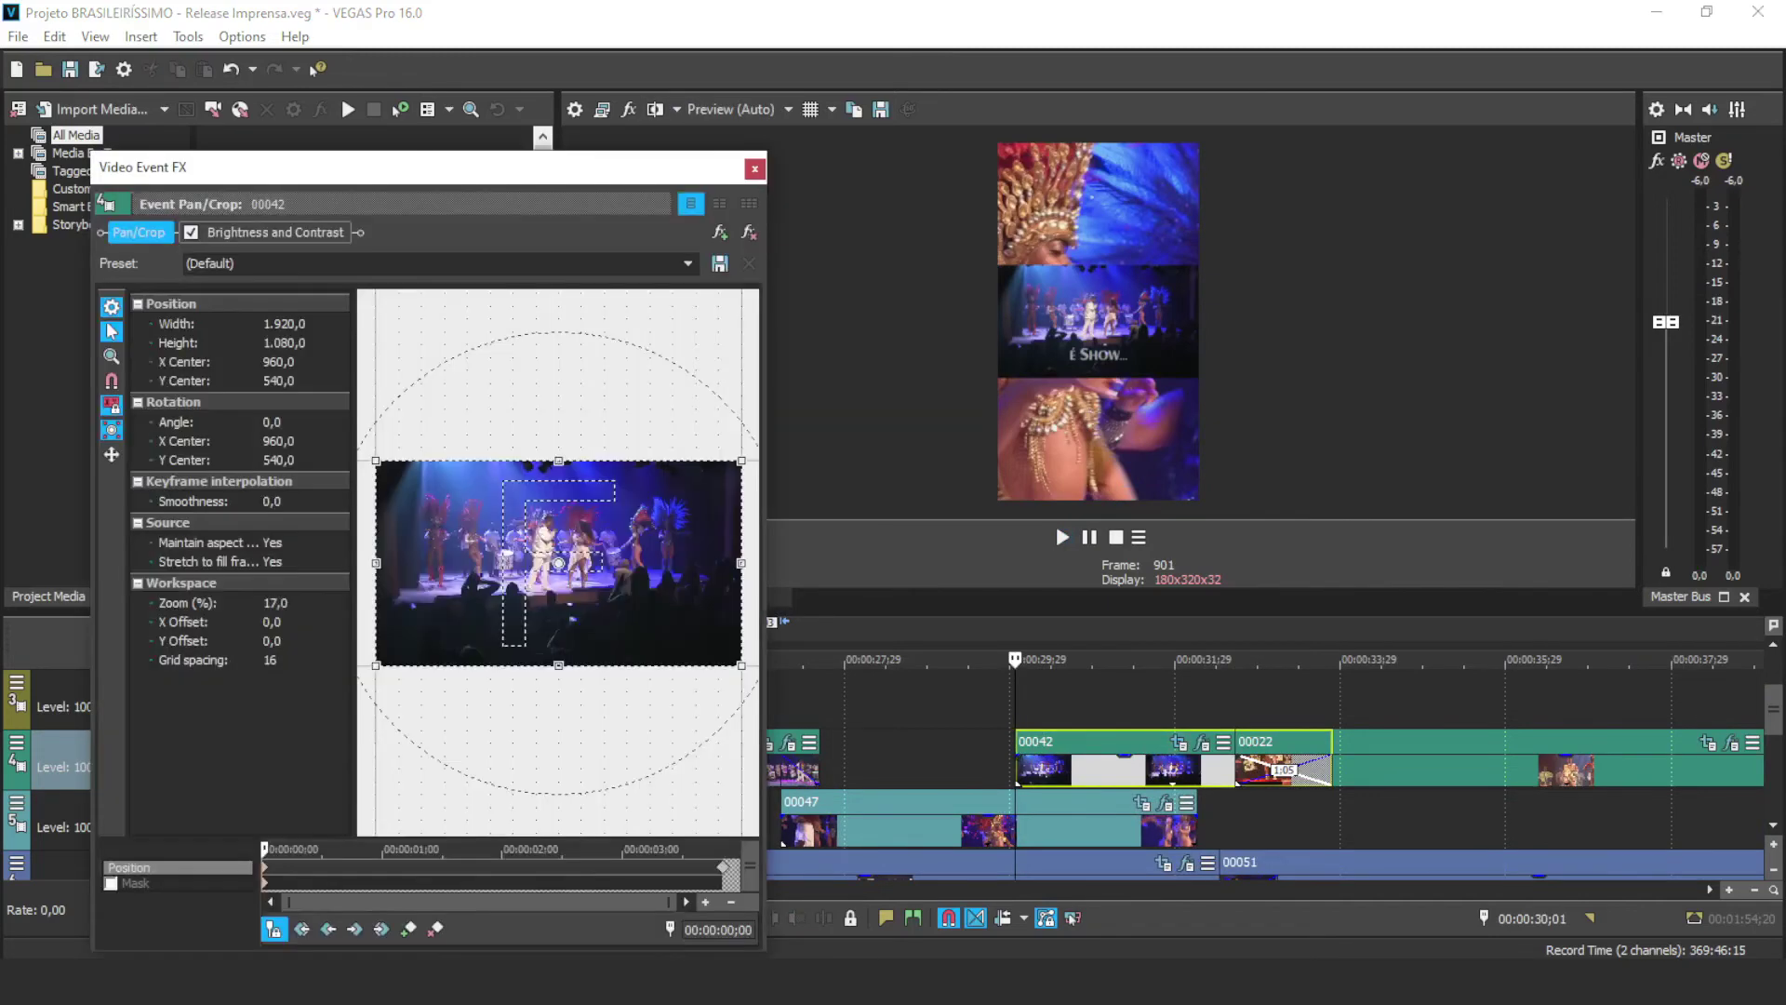
pyautogui.click(688, 264)
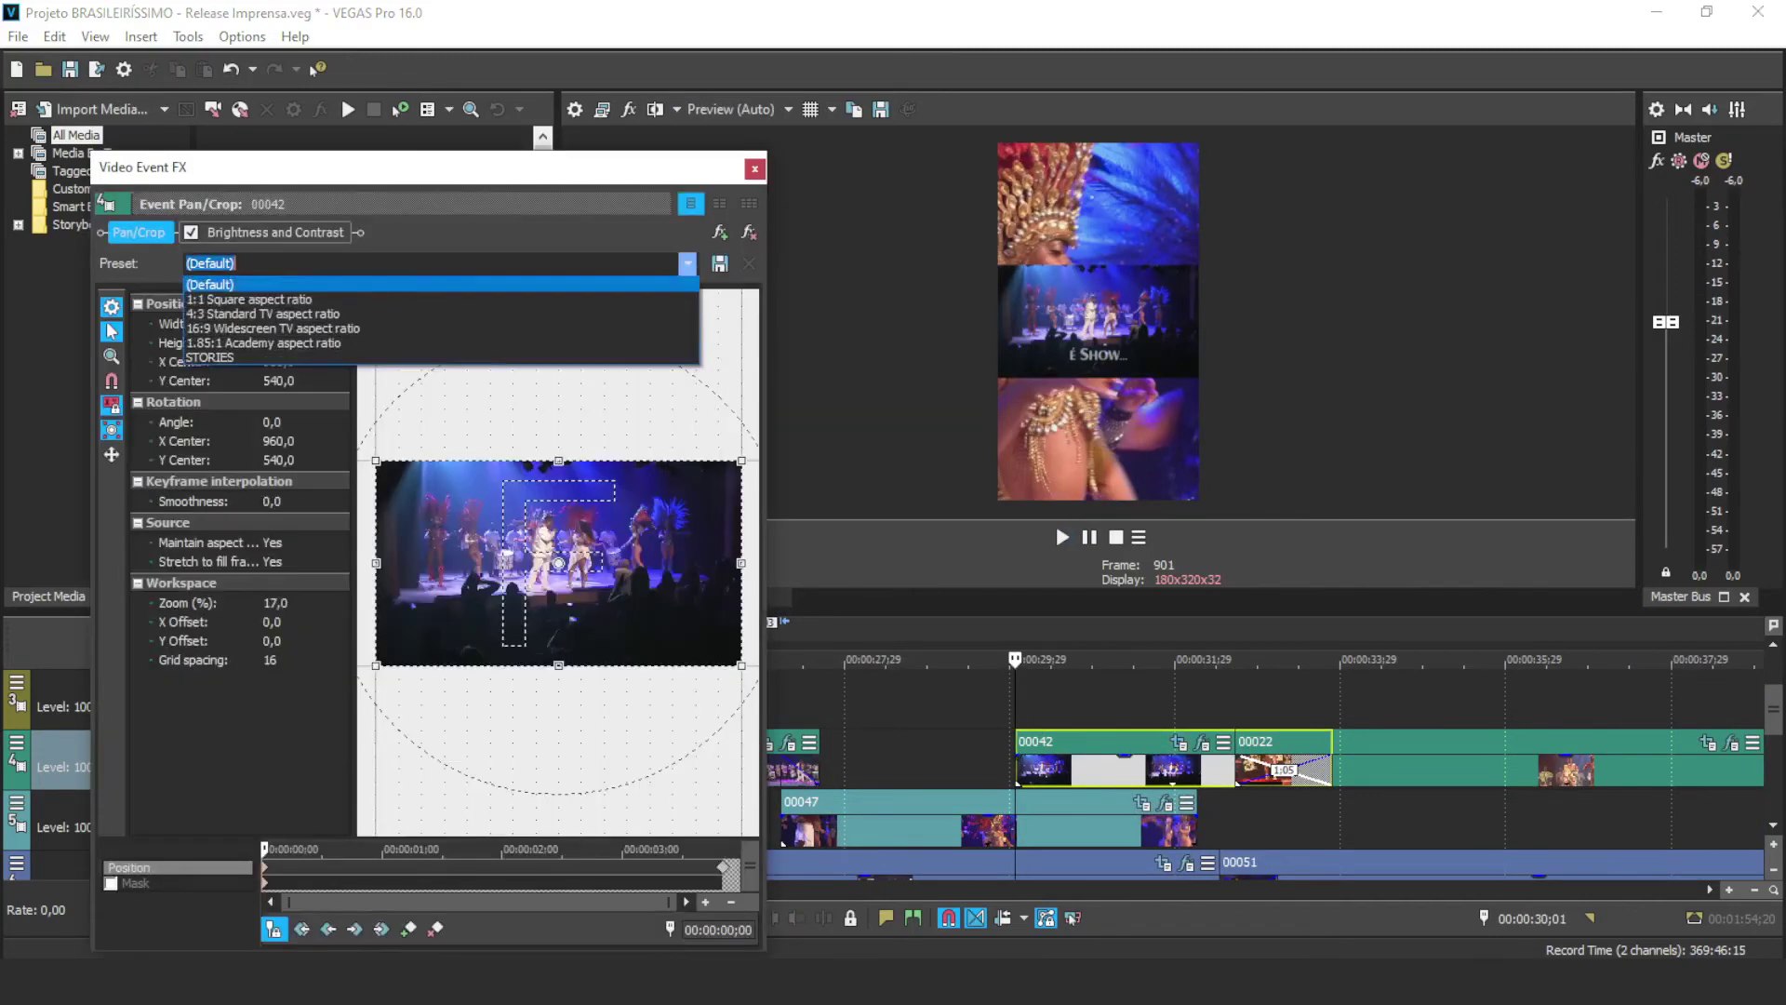
pyautogui.click(279, 358)
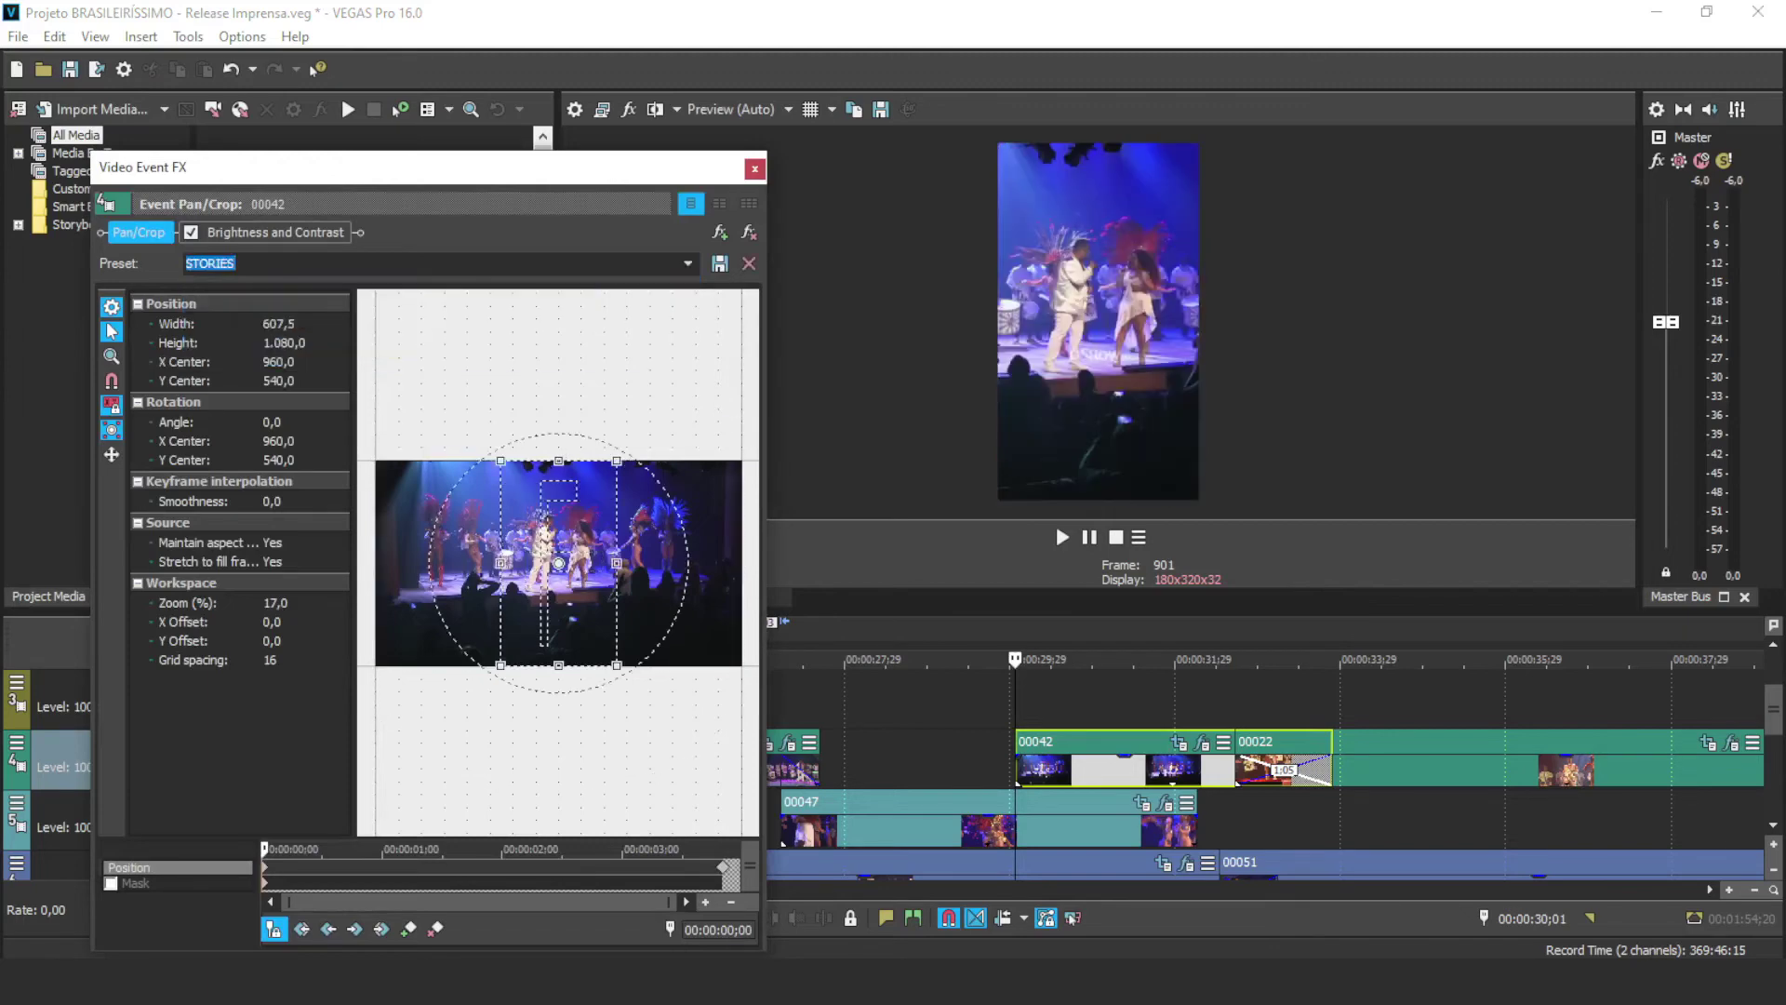
pyautogui.click(754, 169)
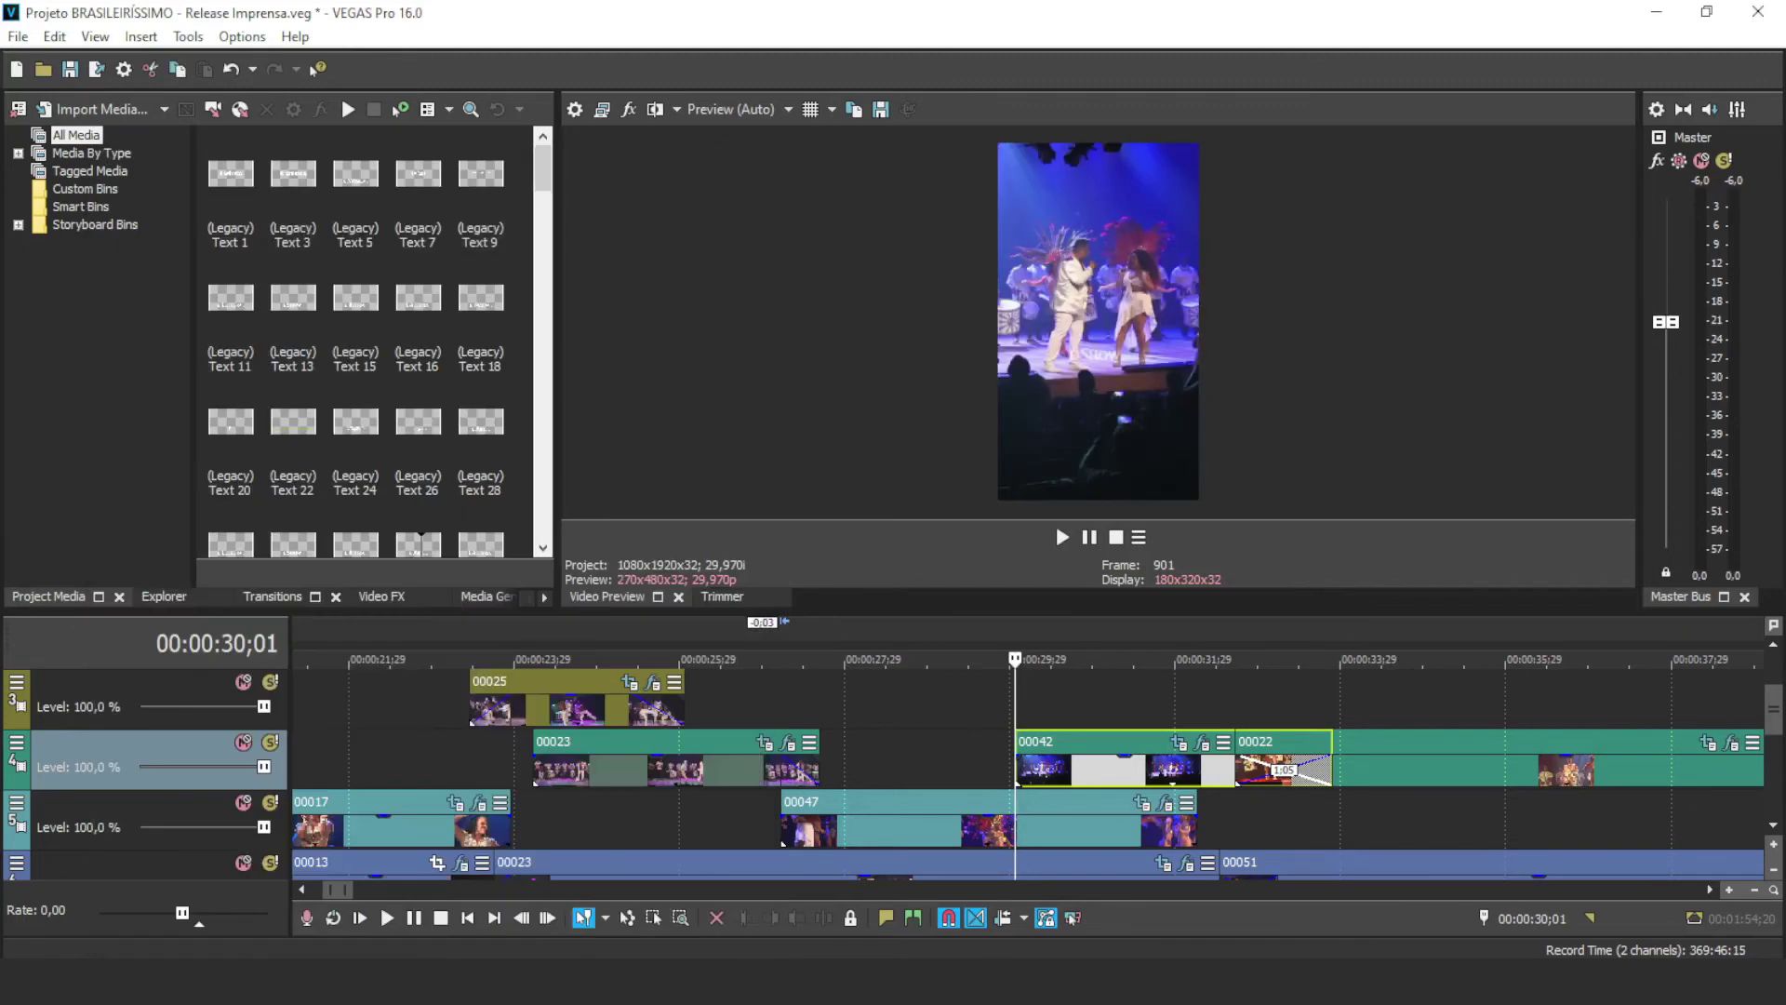
# Step: Move clip 00022 from track 4 up to track 3, aligning its start with clip 00042 at 00:00:30;01
pyautogui.press('Down')
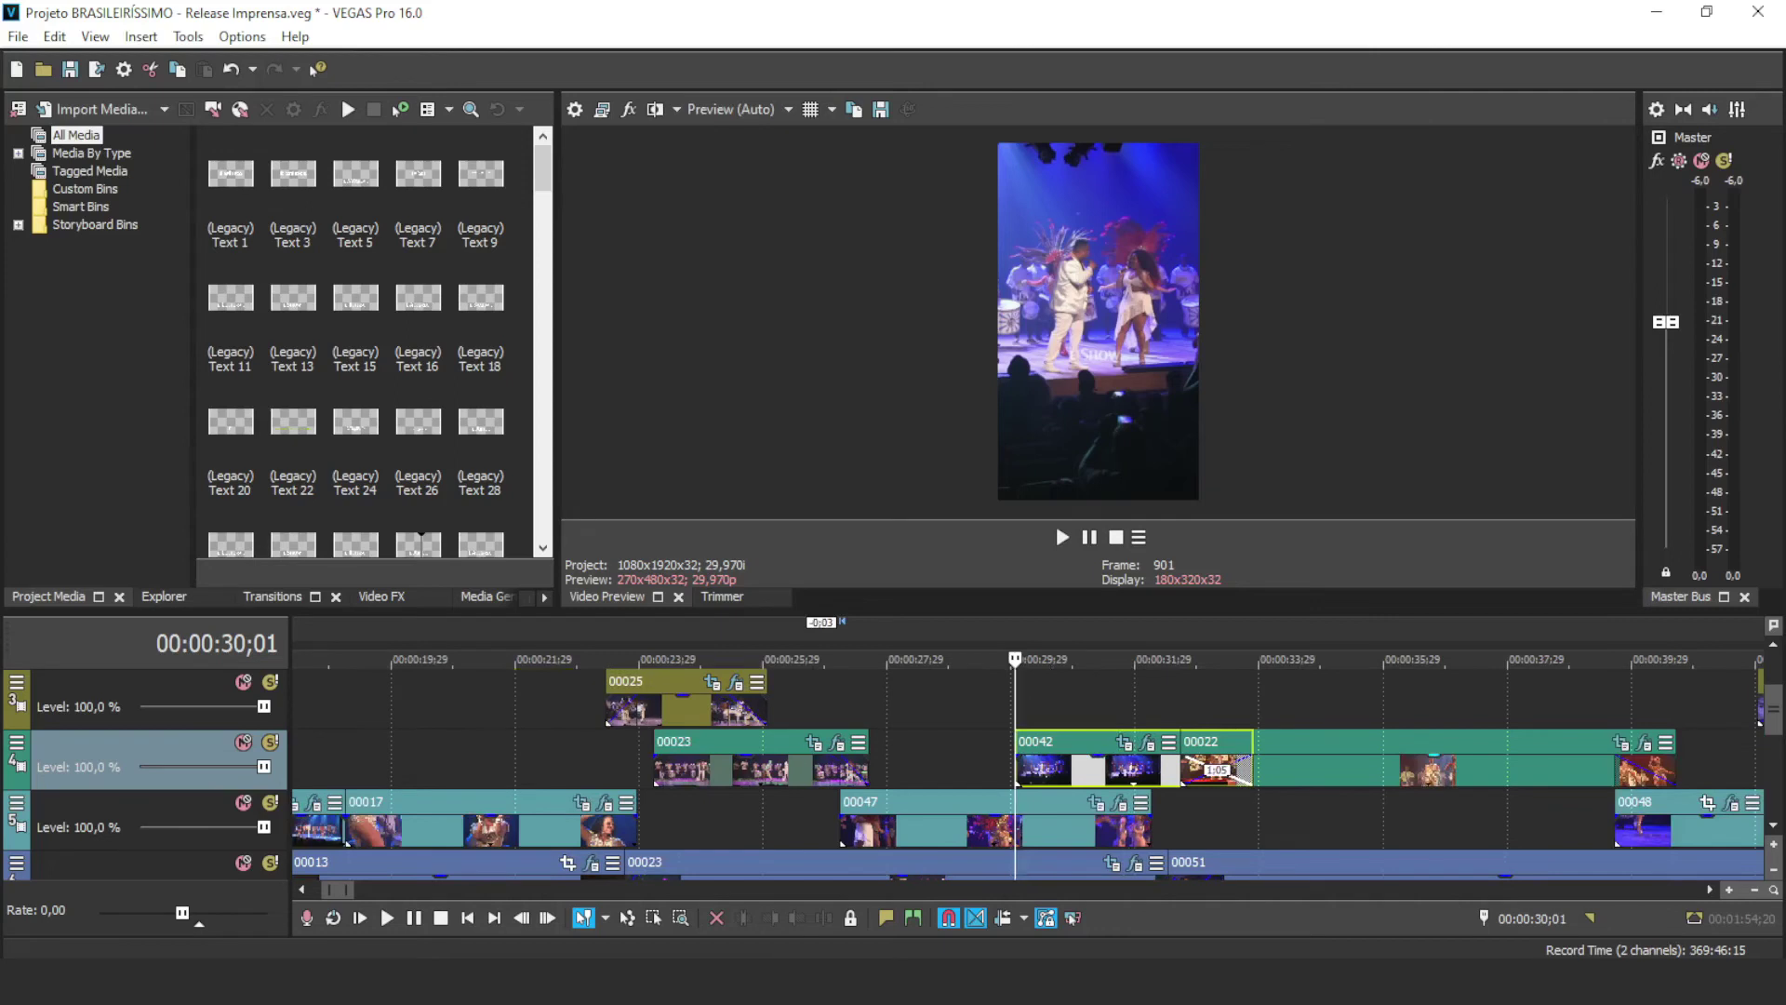
pyautogui.click(1340, 768)
pyautogui.moveTo(1428, 771); pyautogui.dragTo(1262, 710)
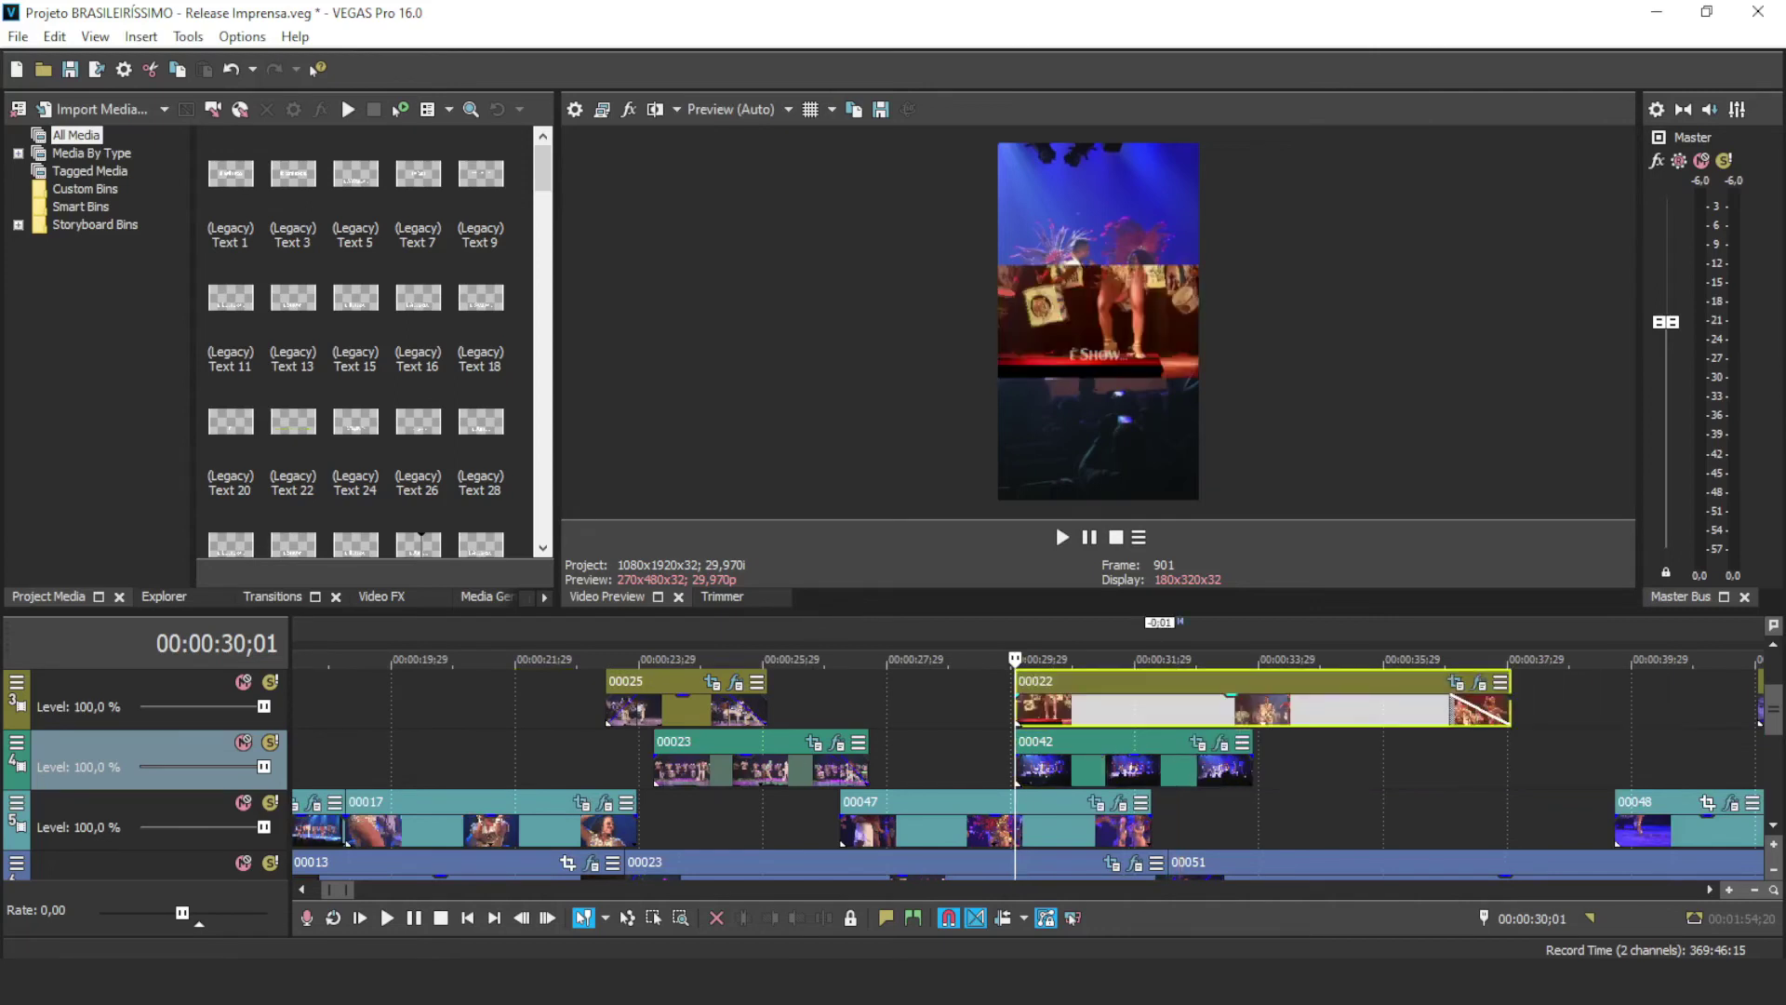
pyautogui.click(139, 688)
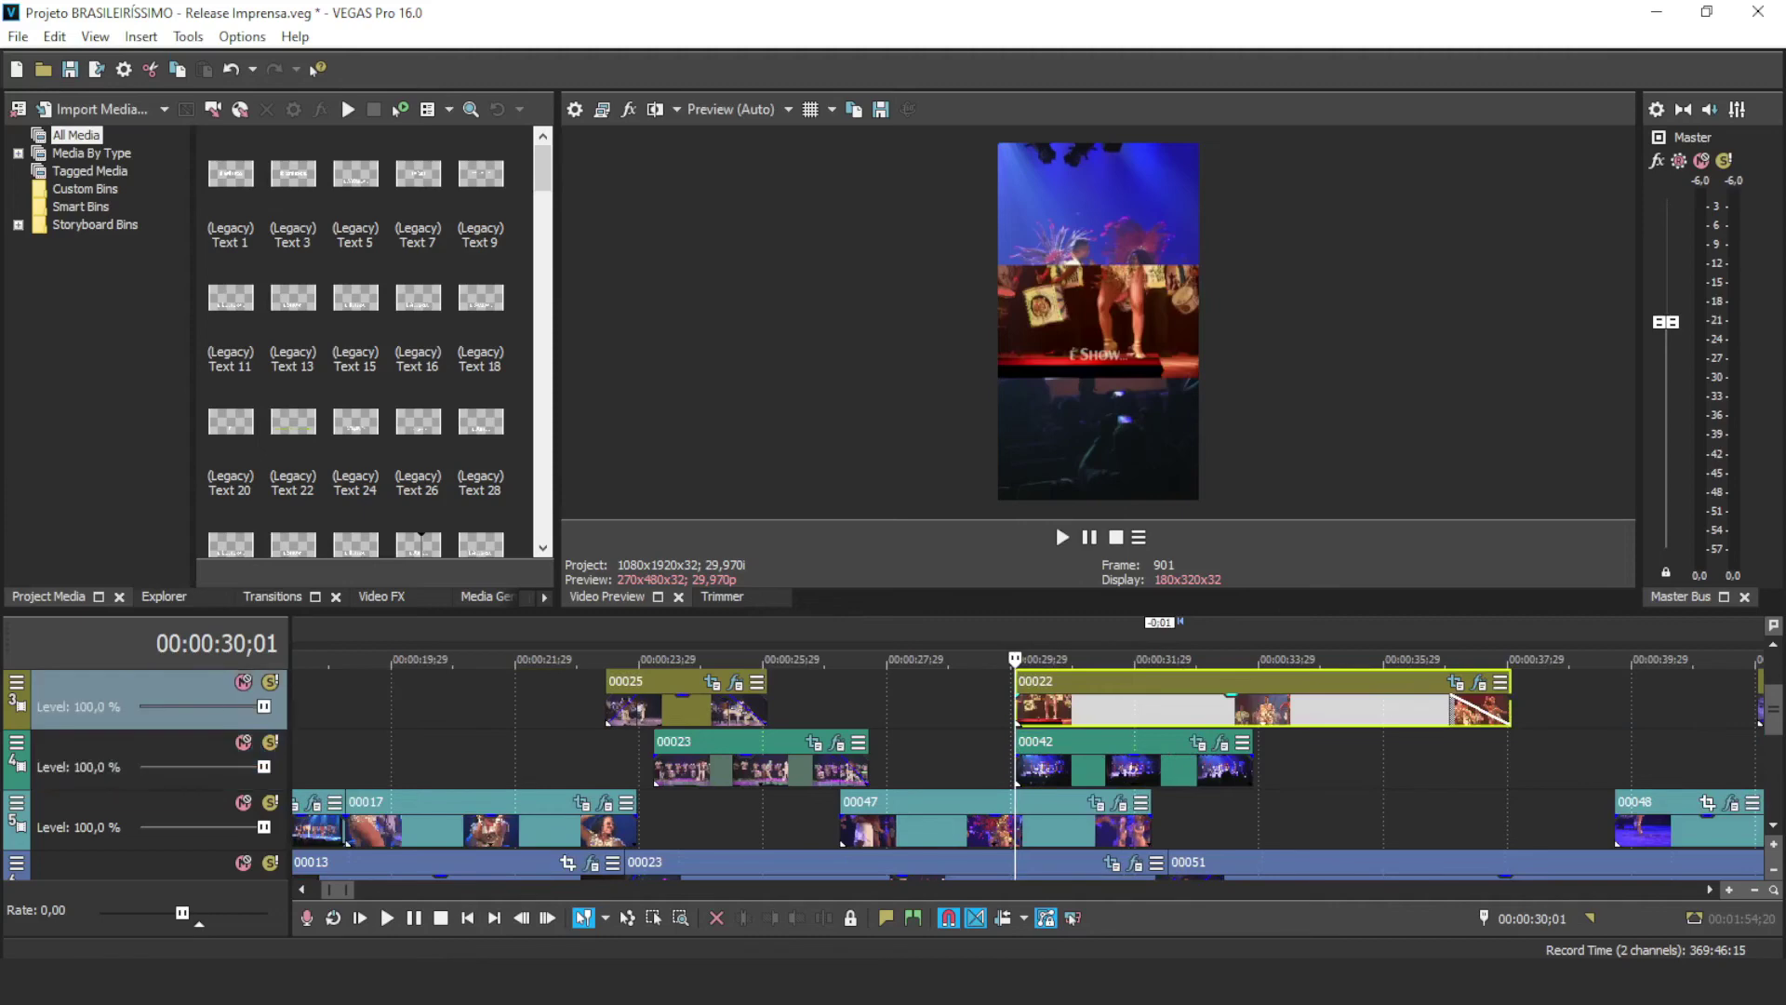
# Step: Apply the STORIES pan/crop preset at the start of clip 00022 and shift its frame to X center 1.012,8
pyautogui.click(1456, 682)
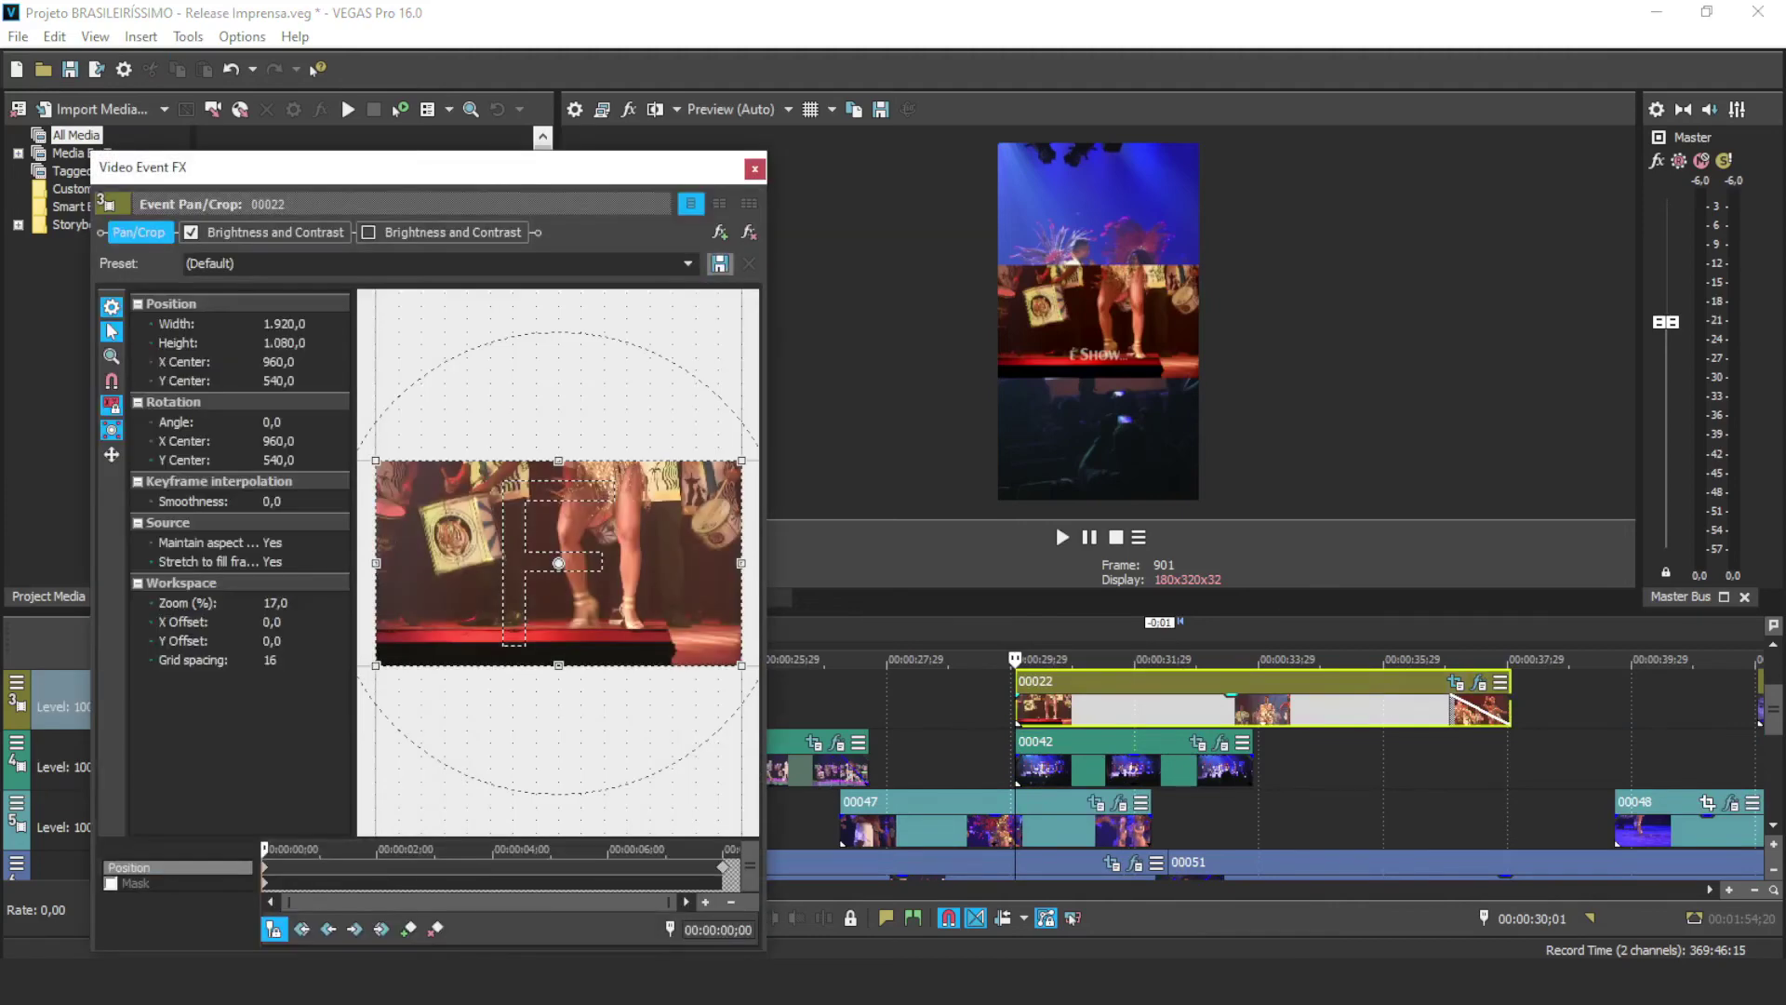
pyautogui.click(687, 264)
pyautogui.click(279, 355)
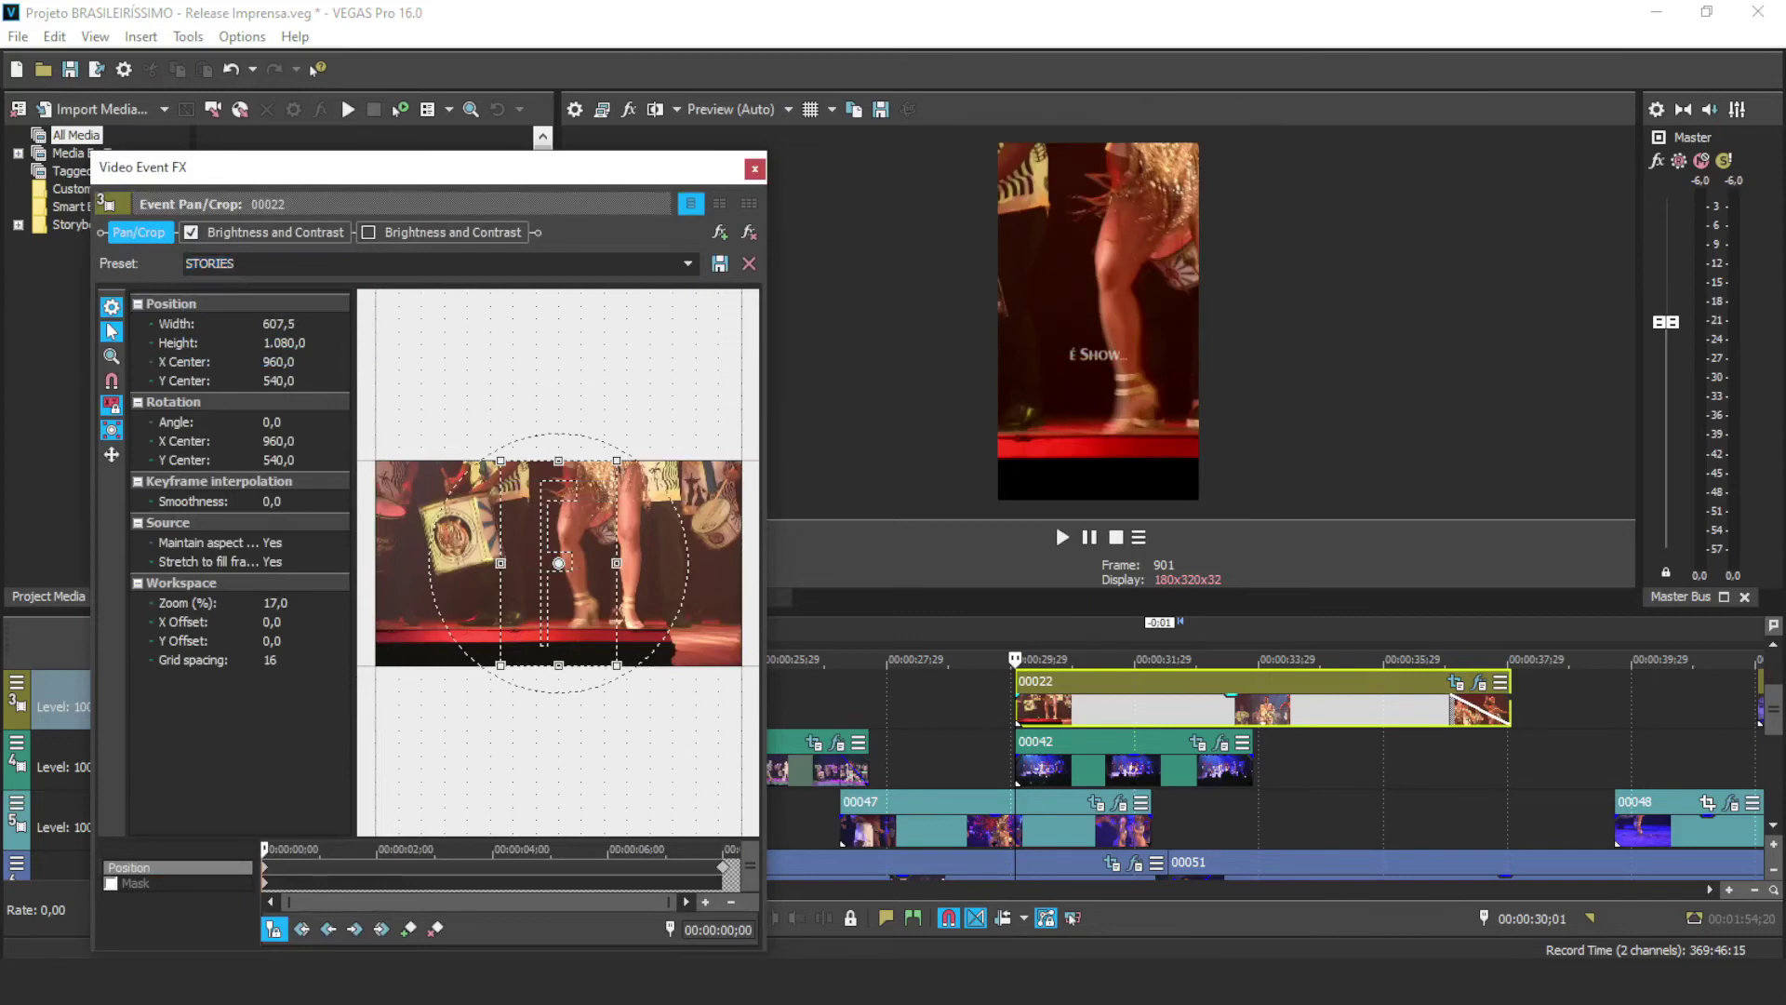
pyautogui.moveTo(558, 562); pyautogui.dragTo(567, 563)
# Step: Check clip 00022's framing over time and delete its final pan/crop keyframe at 00:00:08;00
pyautogui.click(494, 851)
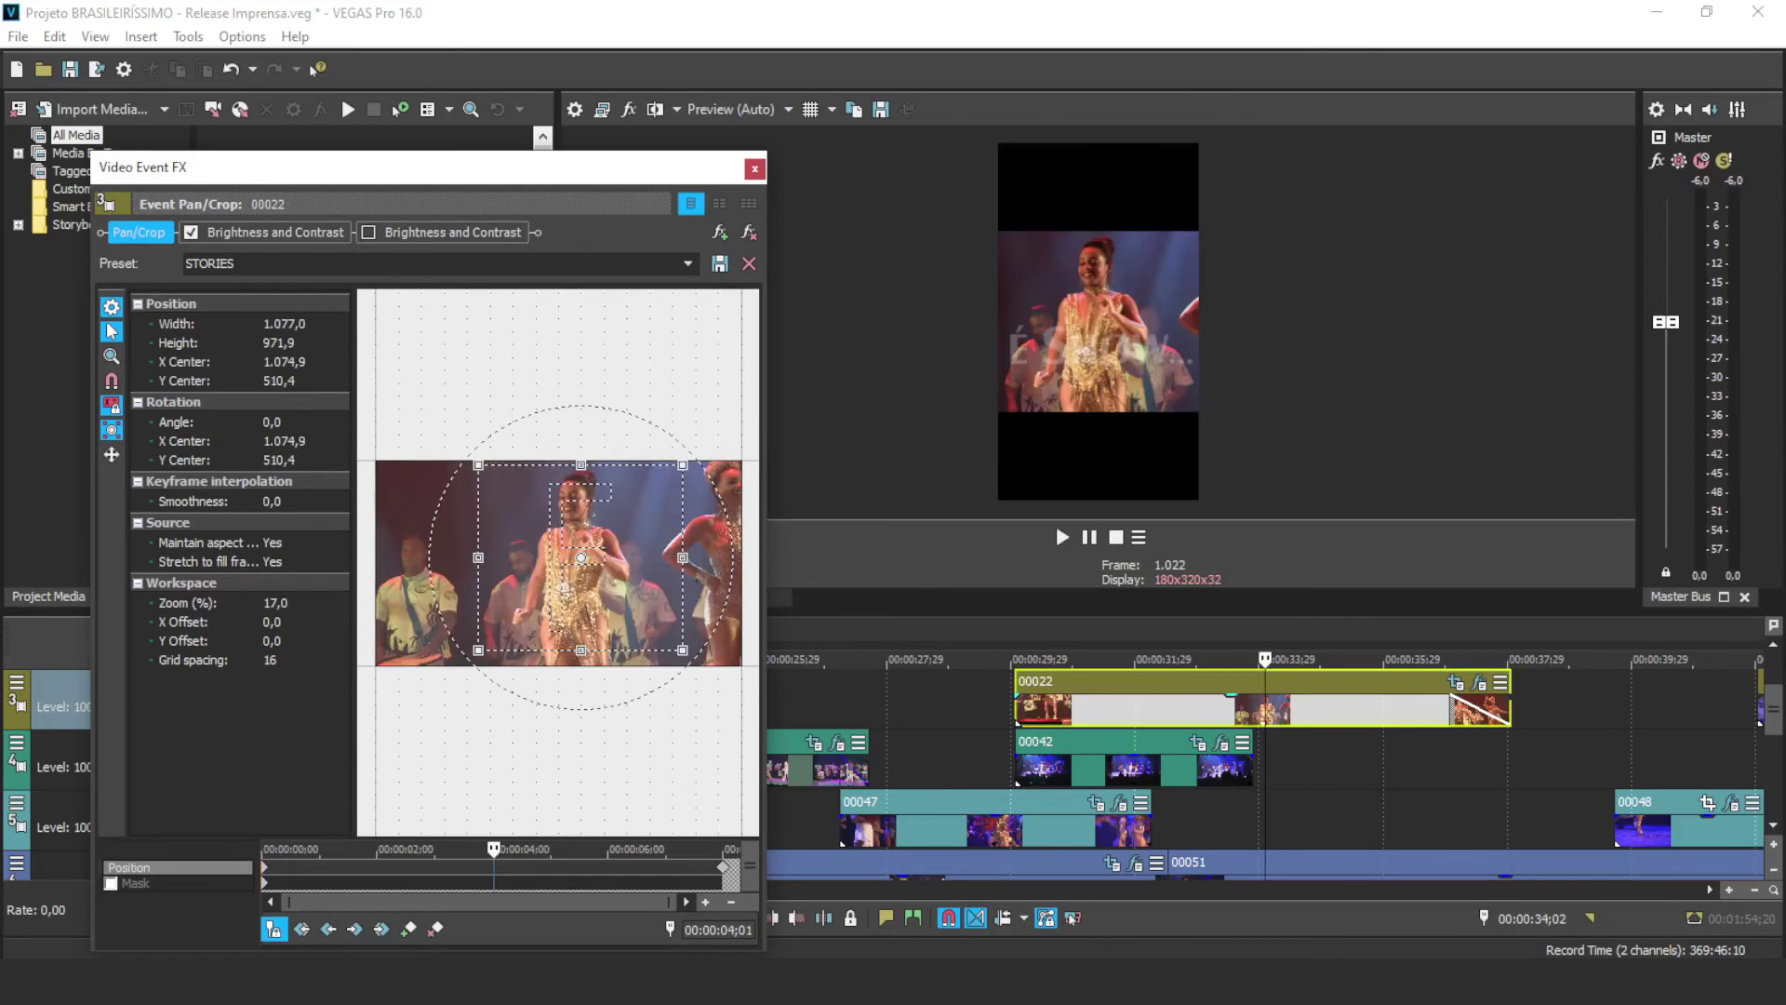
pyautogui.click(607, 852)
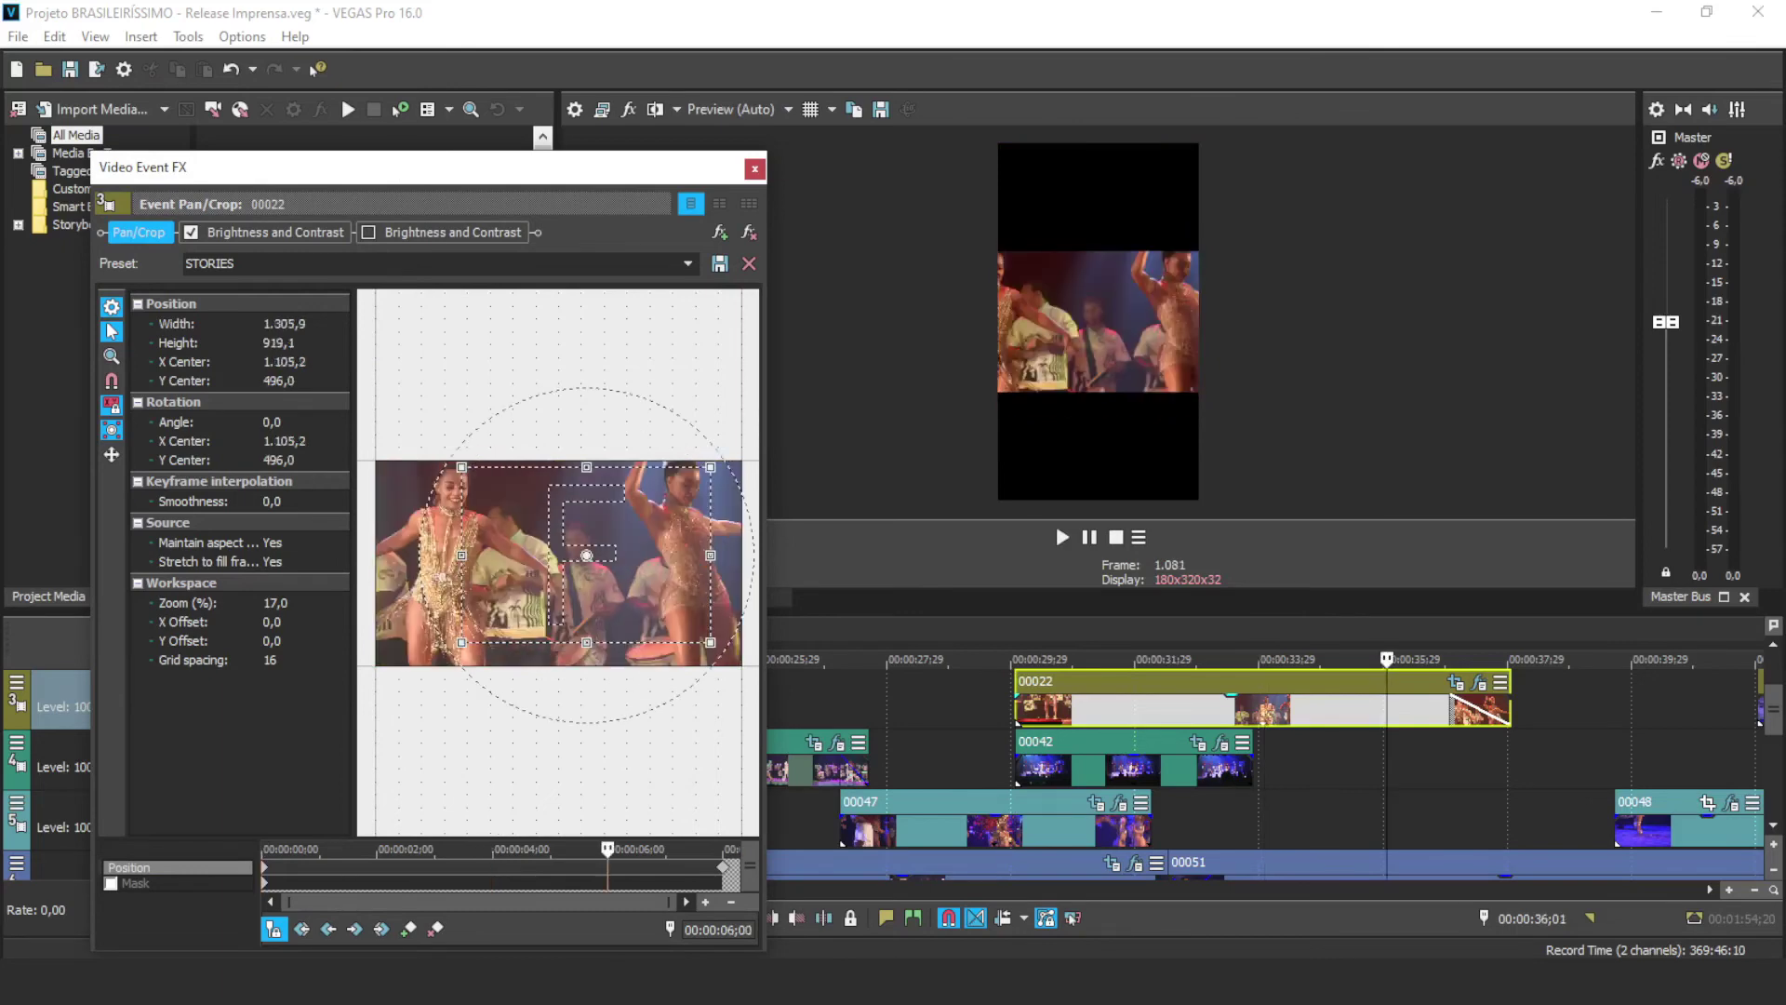
pyautogui.click(723, 867)
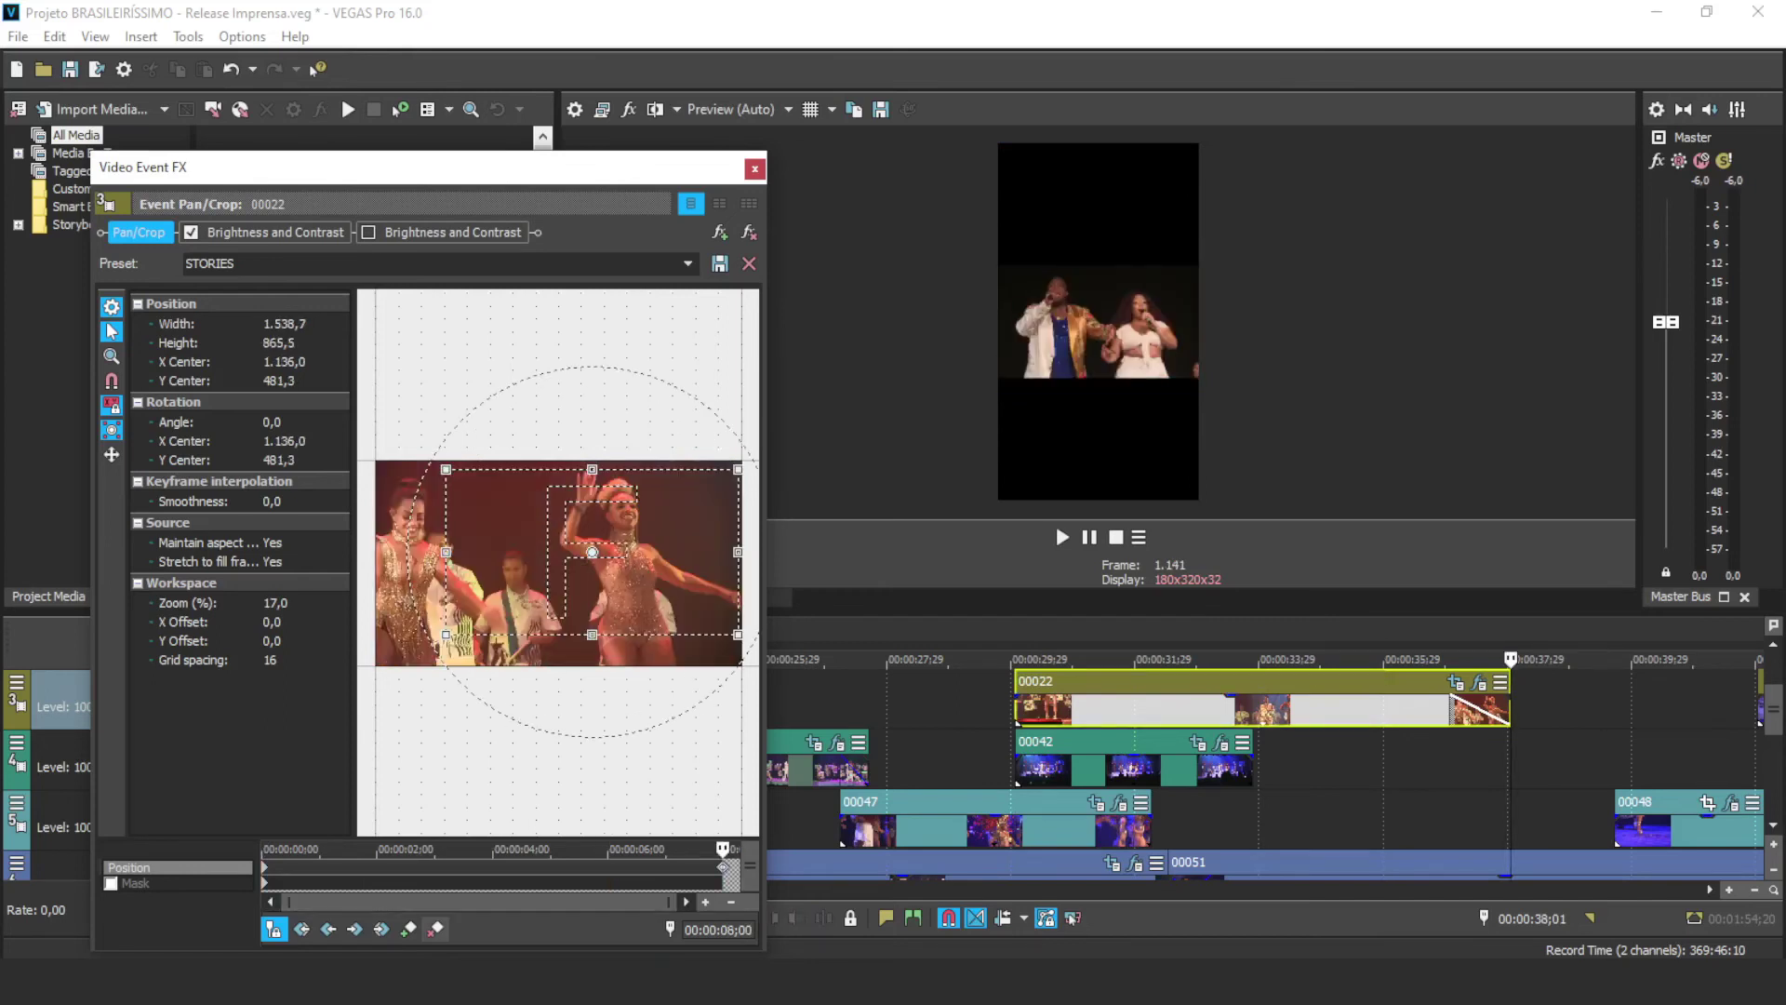
pyautogui.click(435, 928)
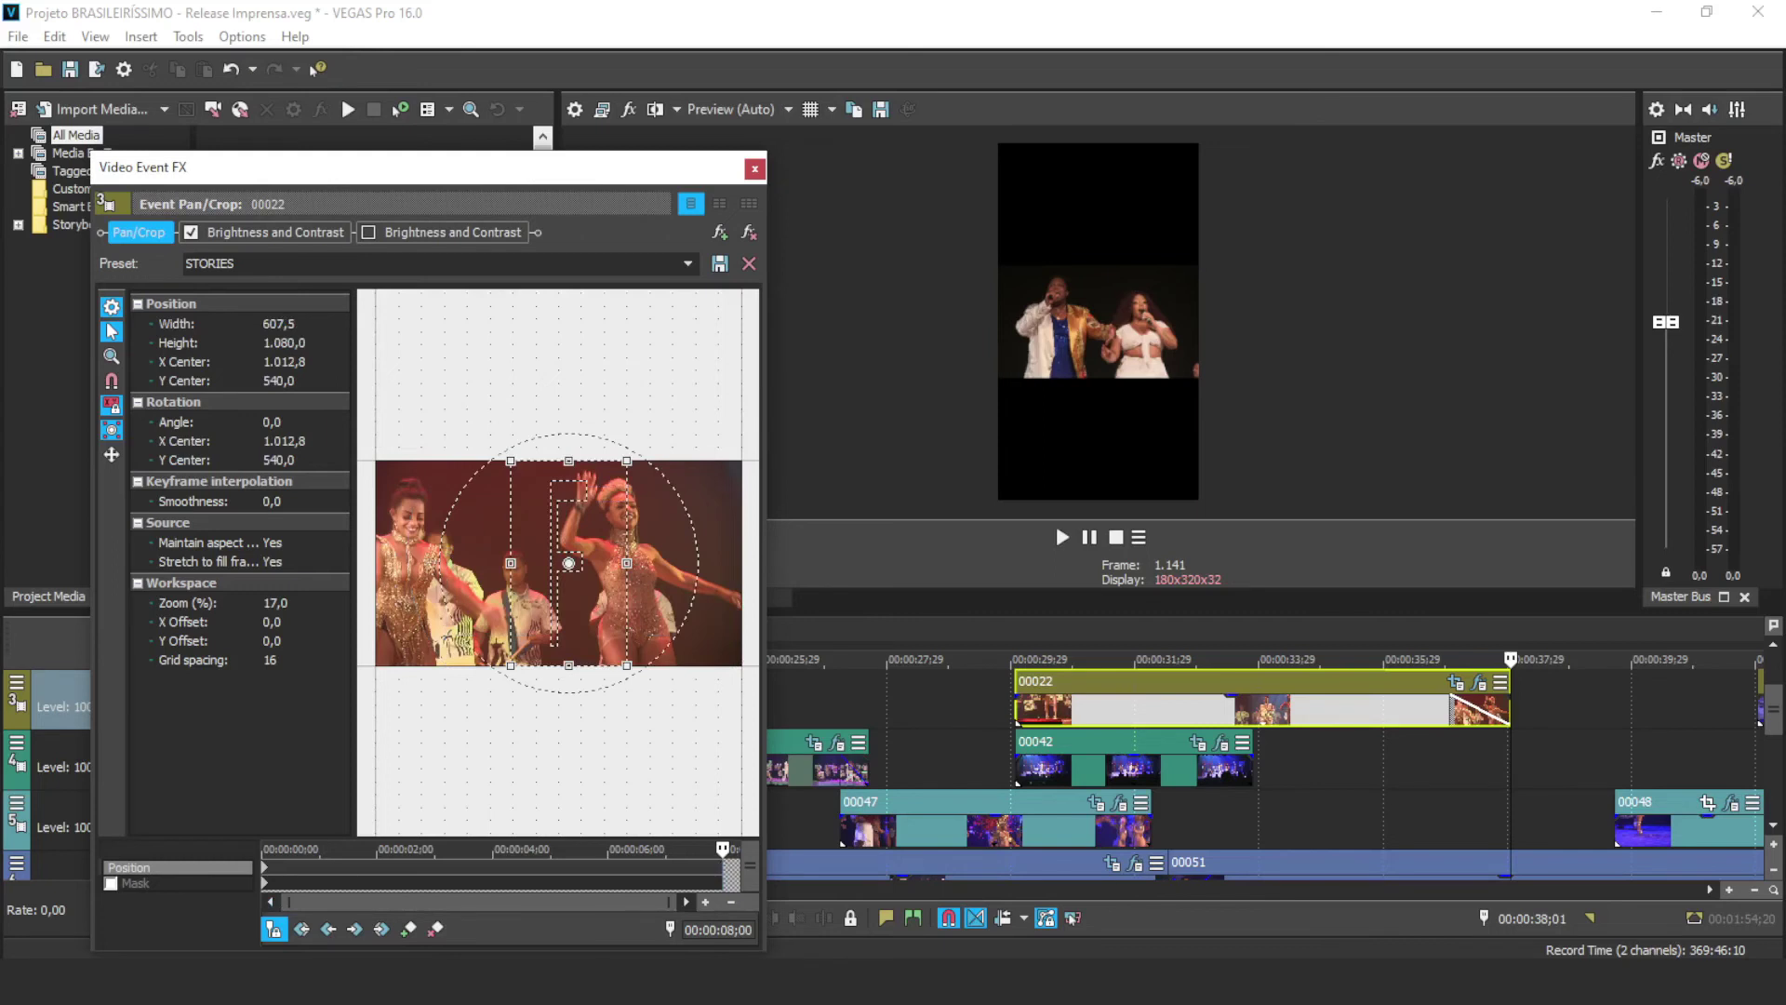
# Step: Check the vertical framing at several points through clip 00022, up to its fade-out, and close the pan/crop editor
pyautogui.click(485, 849)
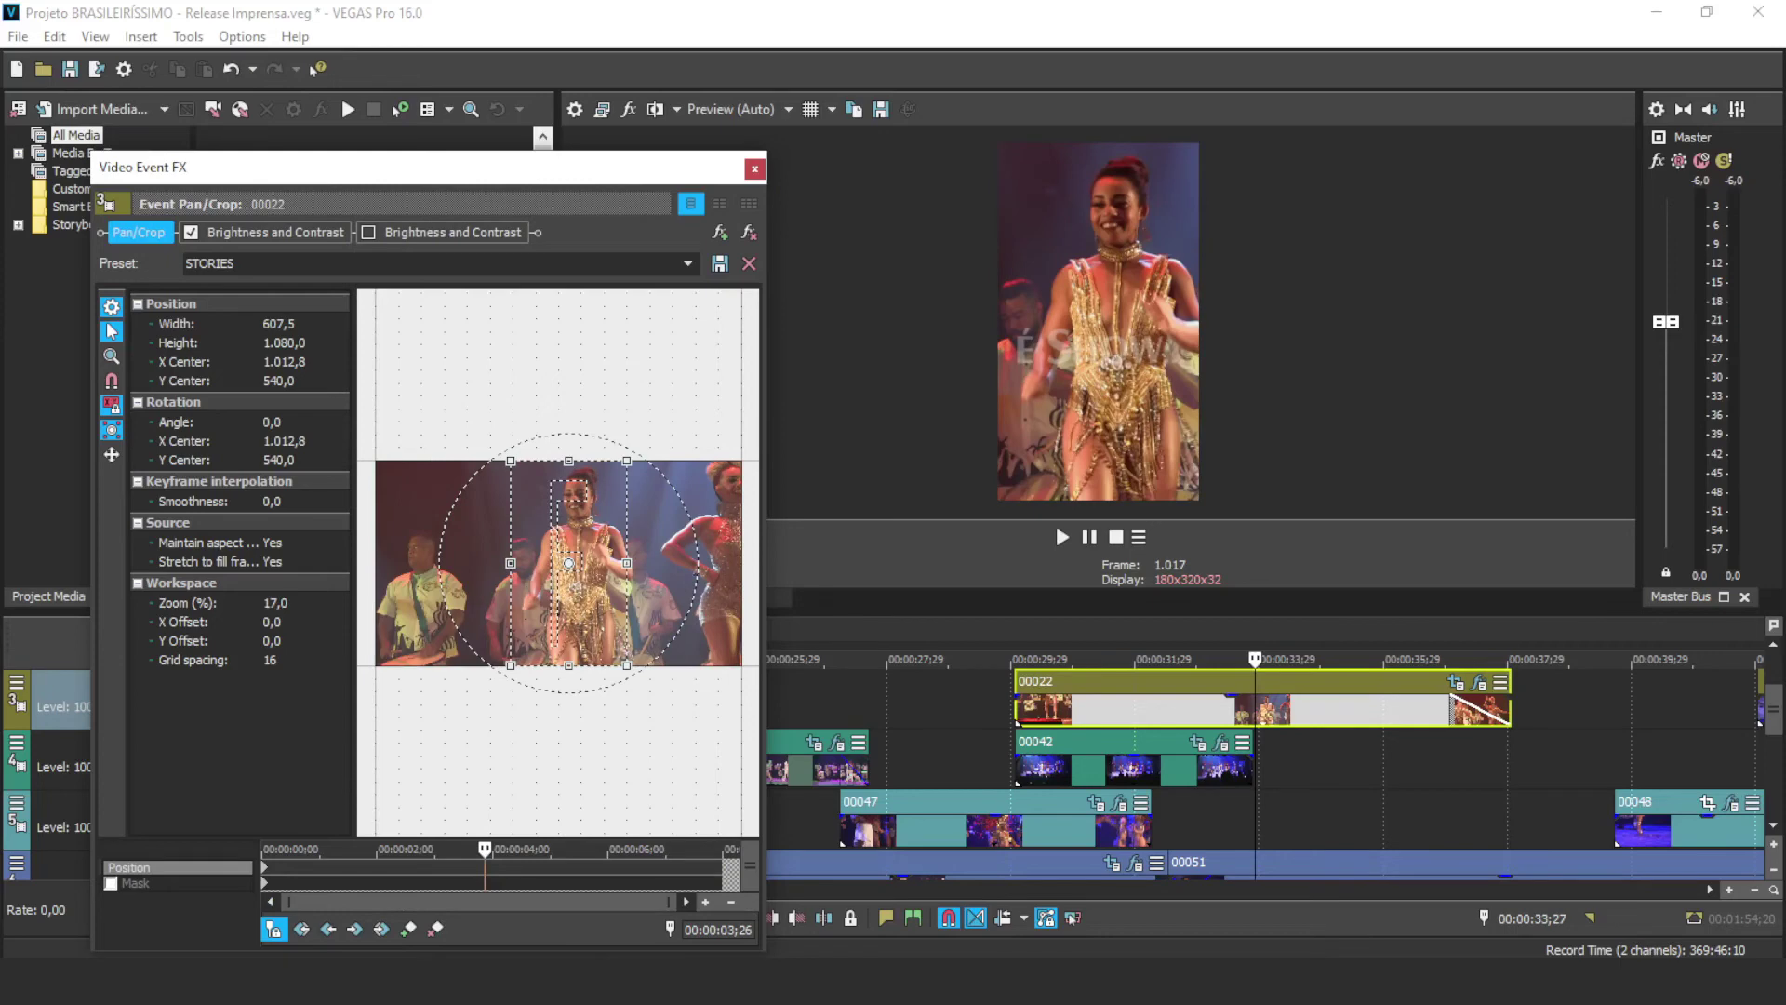
pyautogui.click(611, 850)
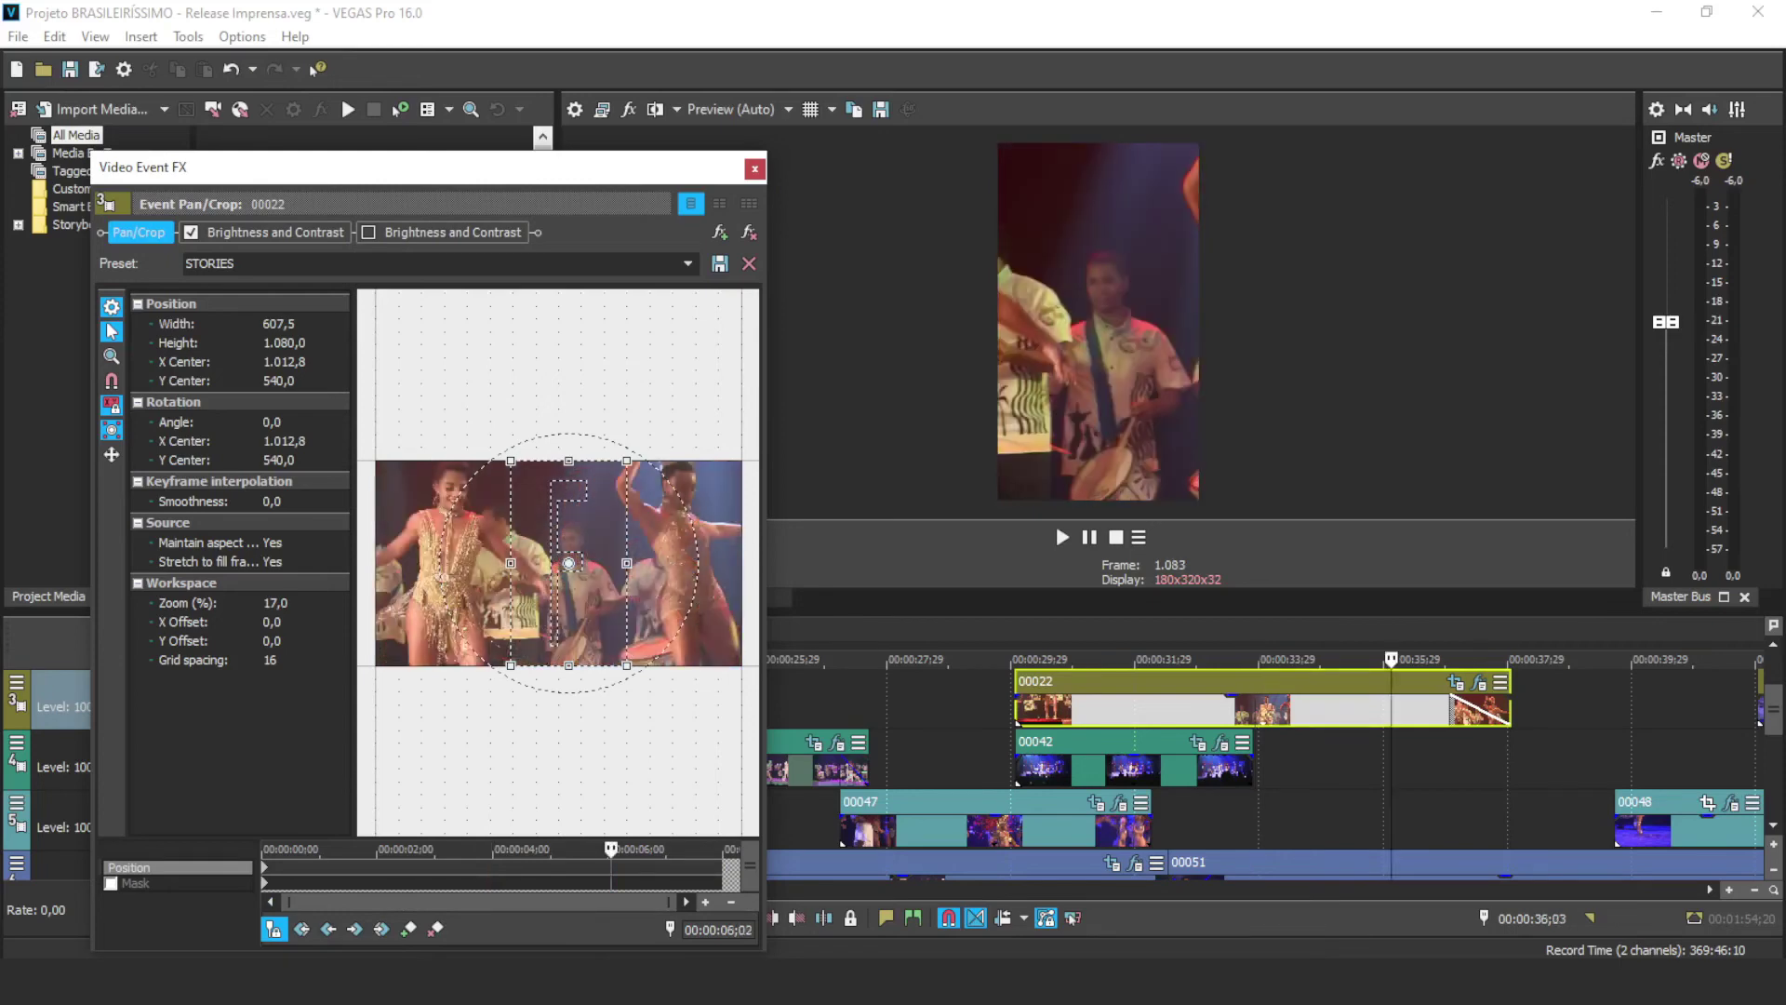
pyautogui.click(707, 849)
pyautogui.hotkey('alt', 'F4')
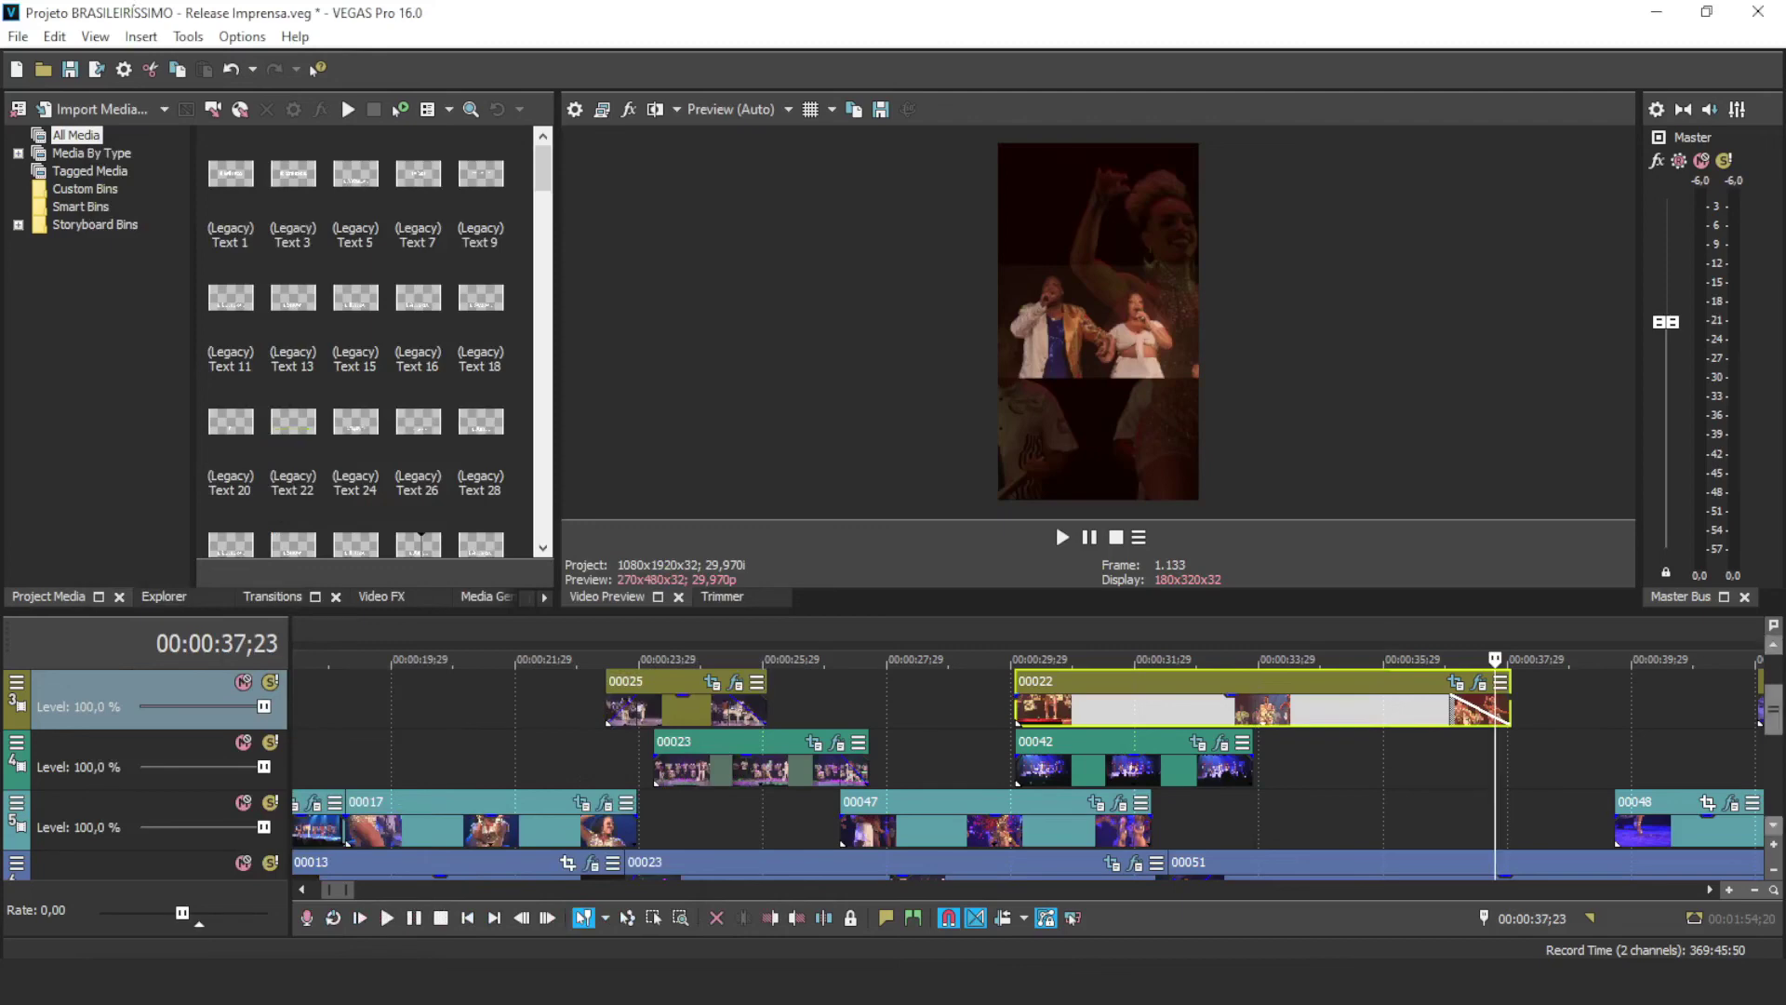
# Step: Move clip 00022 back down to track 4, placing it directly after clip 00042
pyautogui.click(1773, 644)
pyautogui.scroll(-3, 1028, 772)
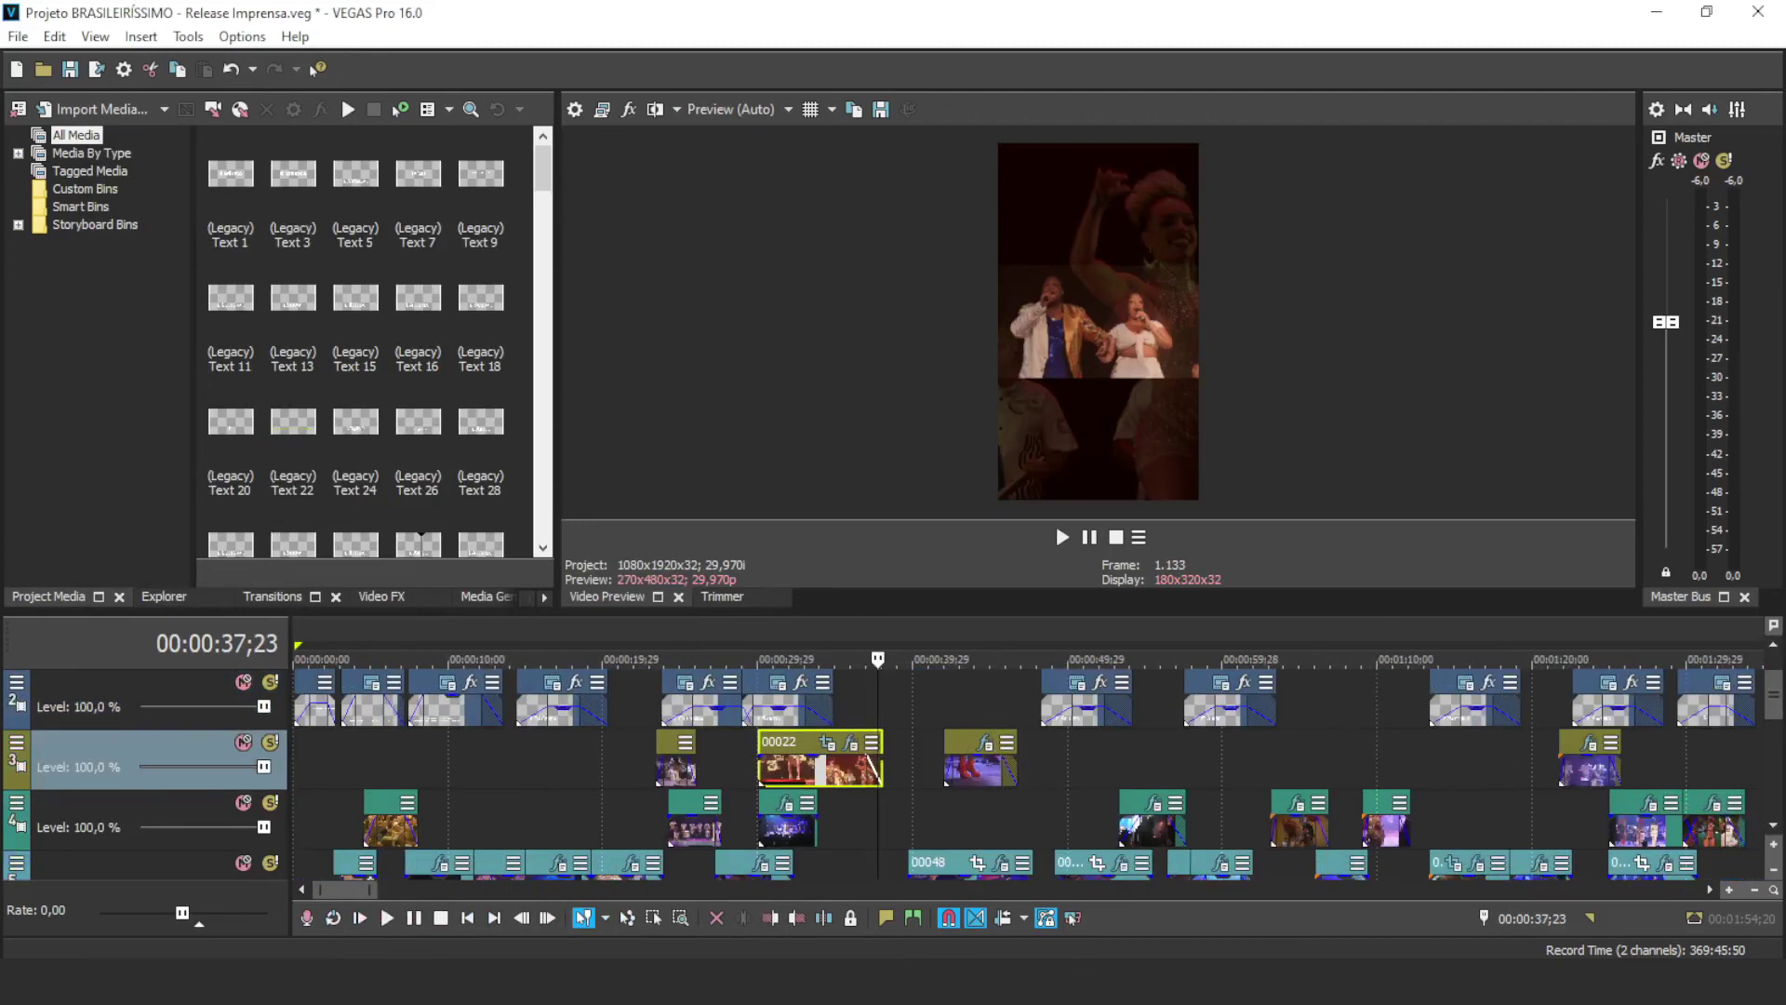
pyautogui.click(957, 706)
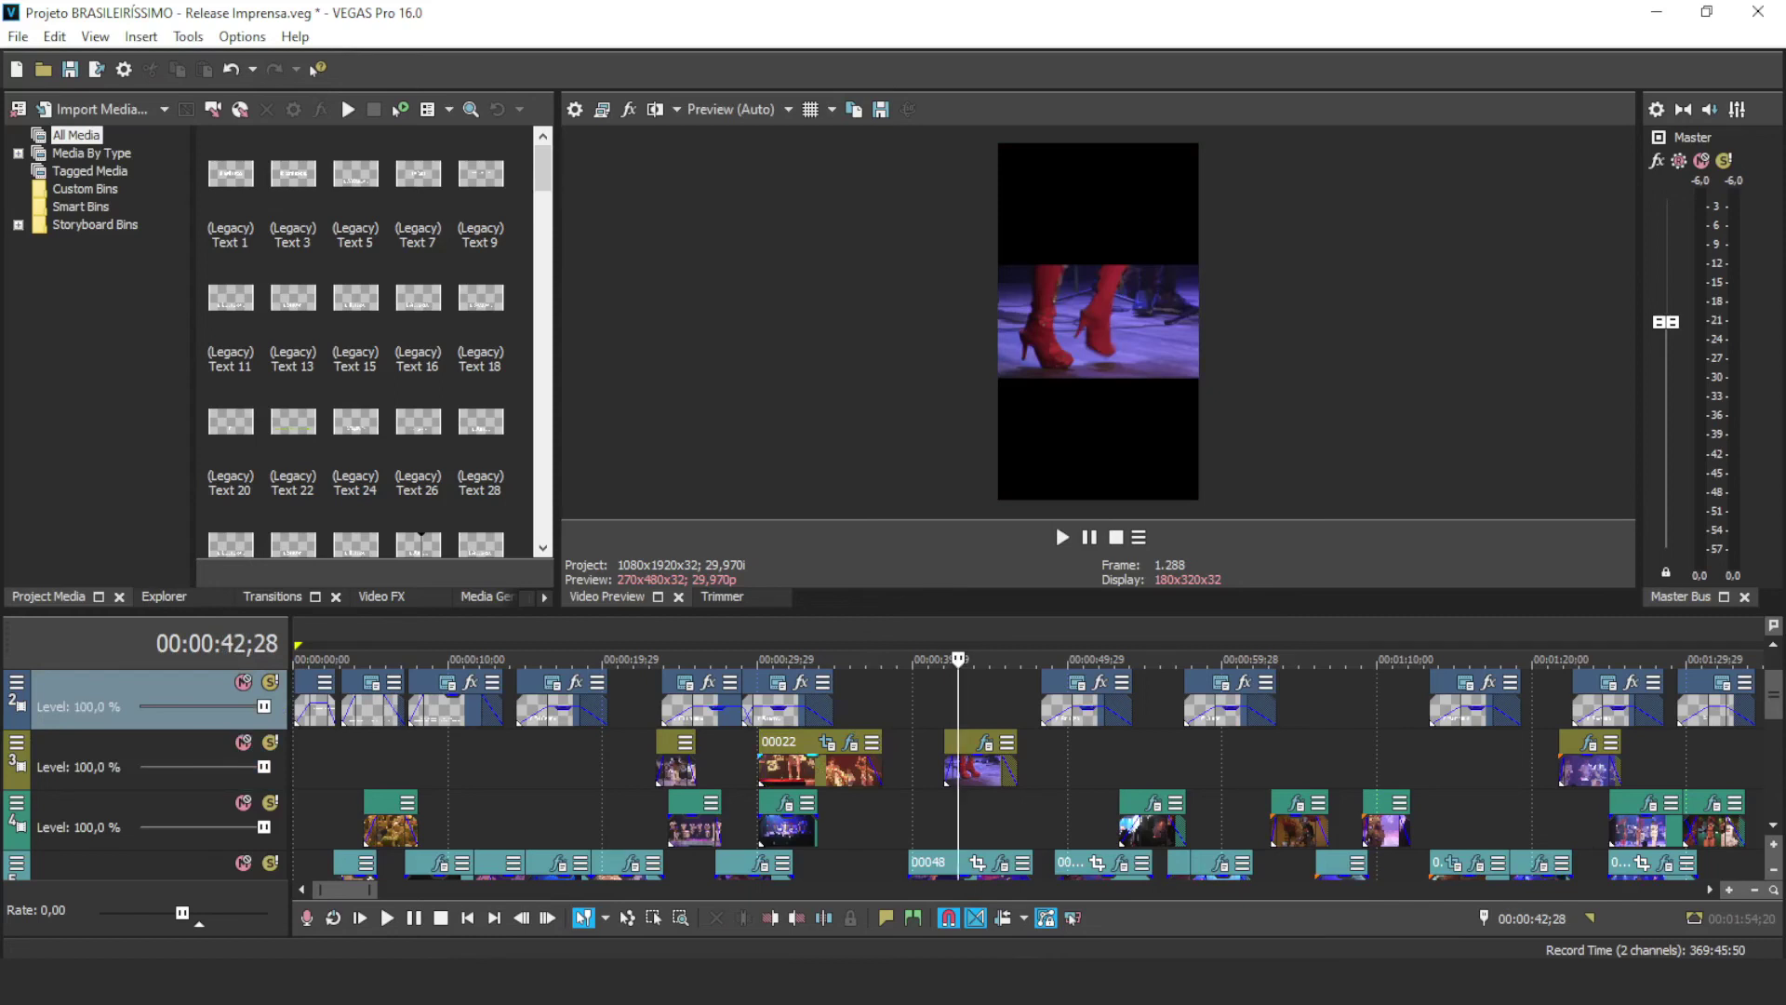
pyautogui.moveTo(807, 770); pyautogui.dragTo(866, 828)
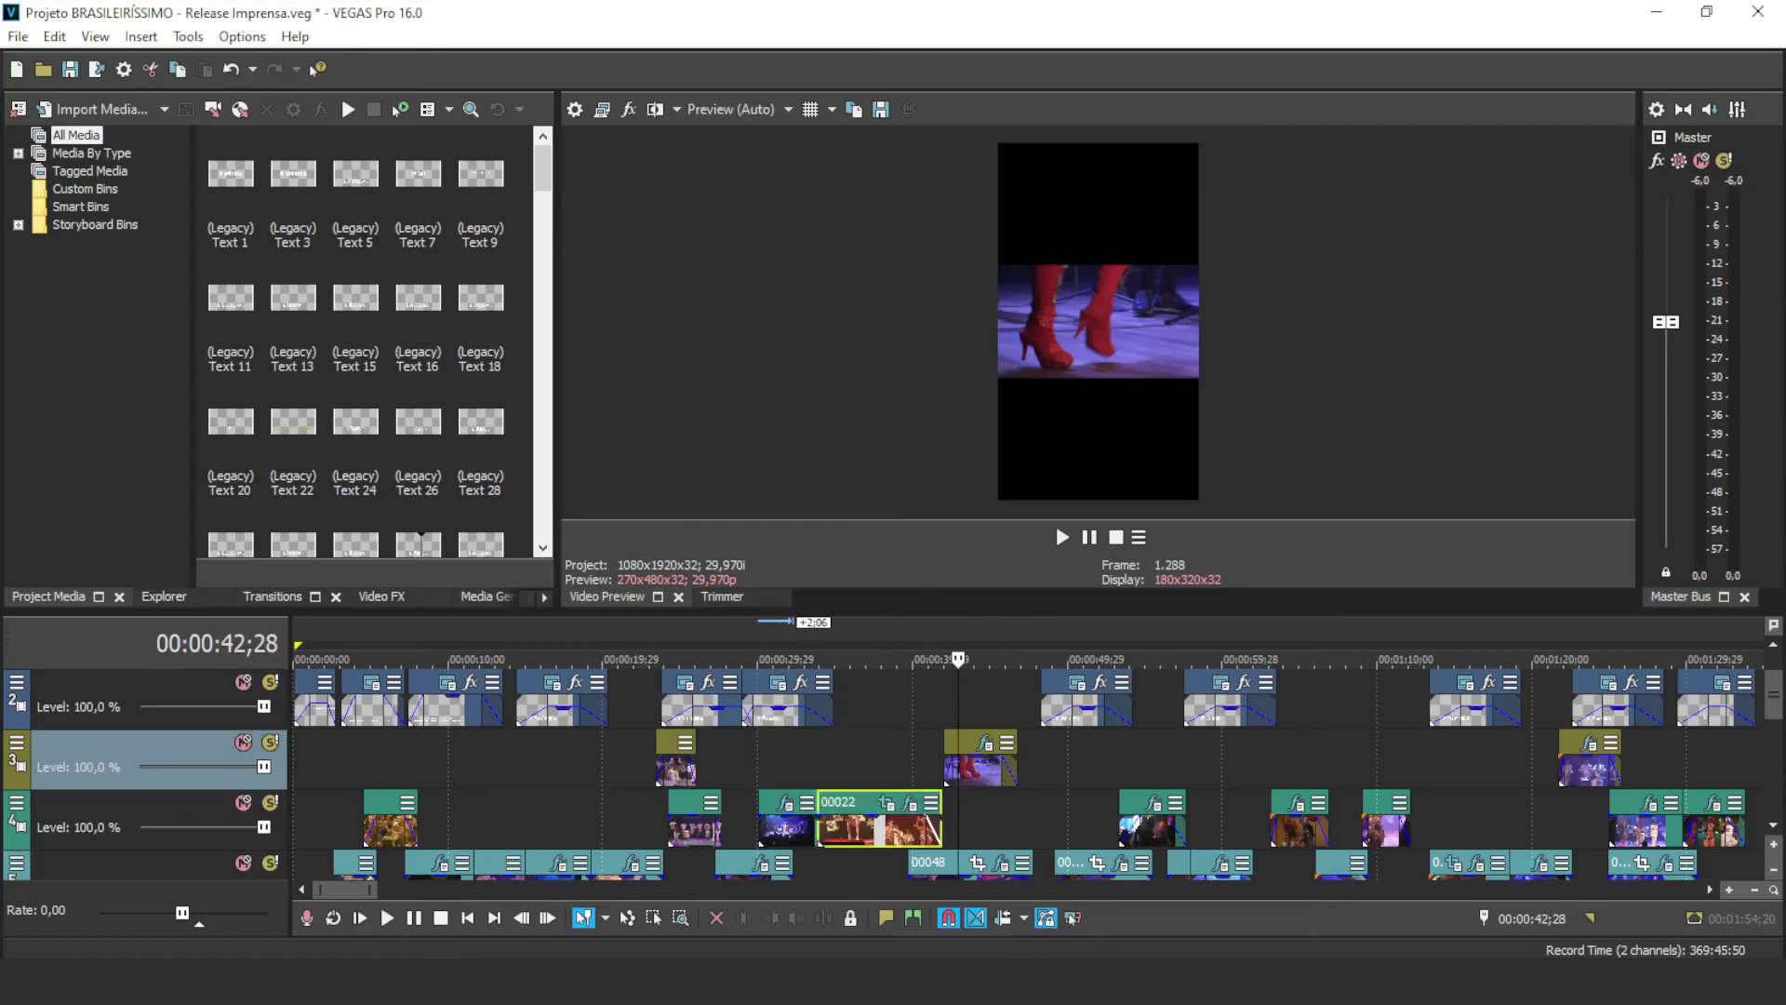
# Step: Play back the entry of clip 00042, and move clip 00044 earlier on track 3 to start at 00:00:30;01
pyautogui.click(753, 764)
pyautogui.press('space')
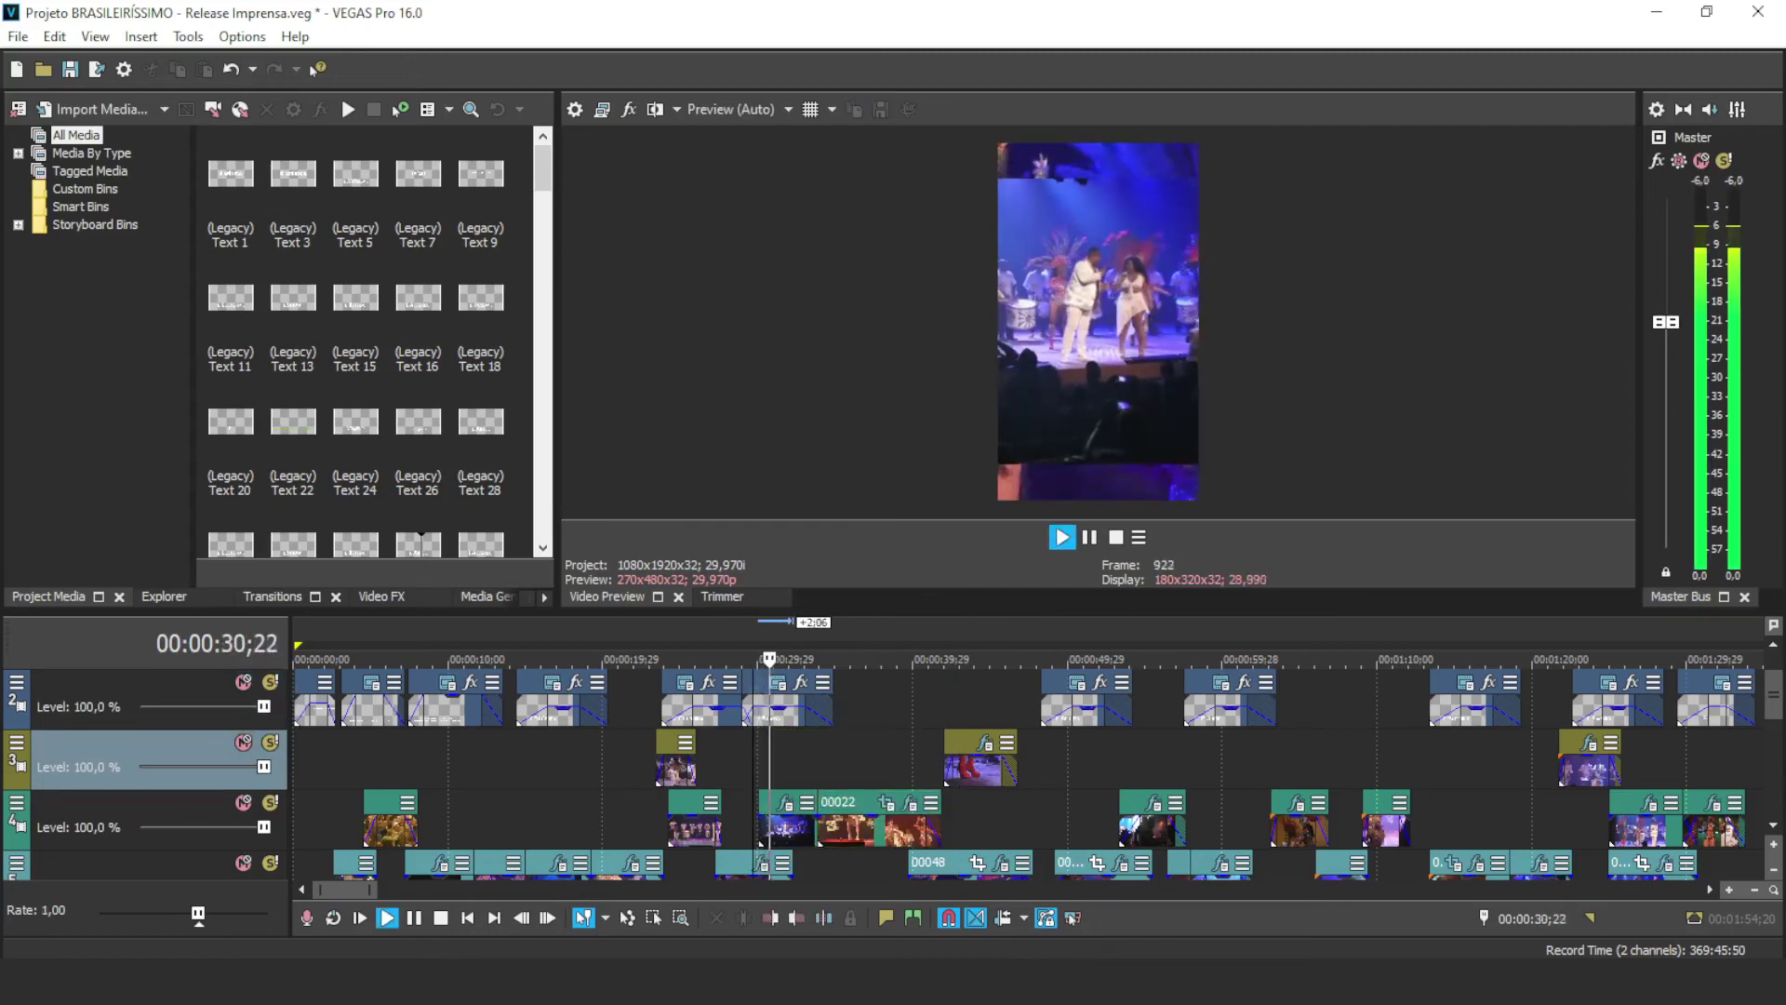
pyautogui.press('space')
pyautogui.moveTo(981, 762); pyautogui.dragTo(797, 763)
pyautogui.click(760, 764)
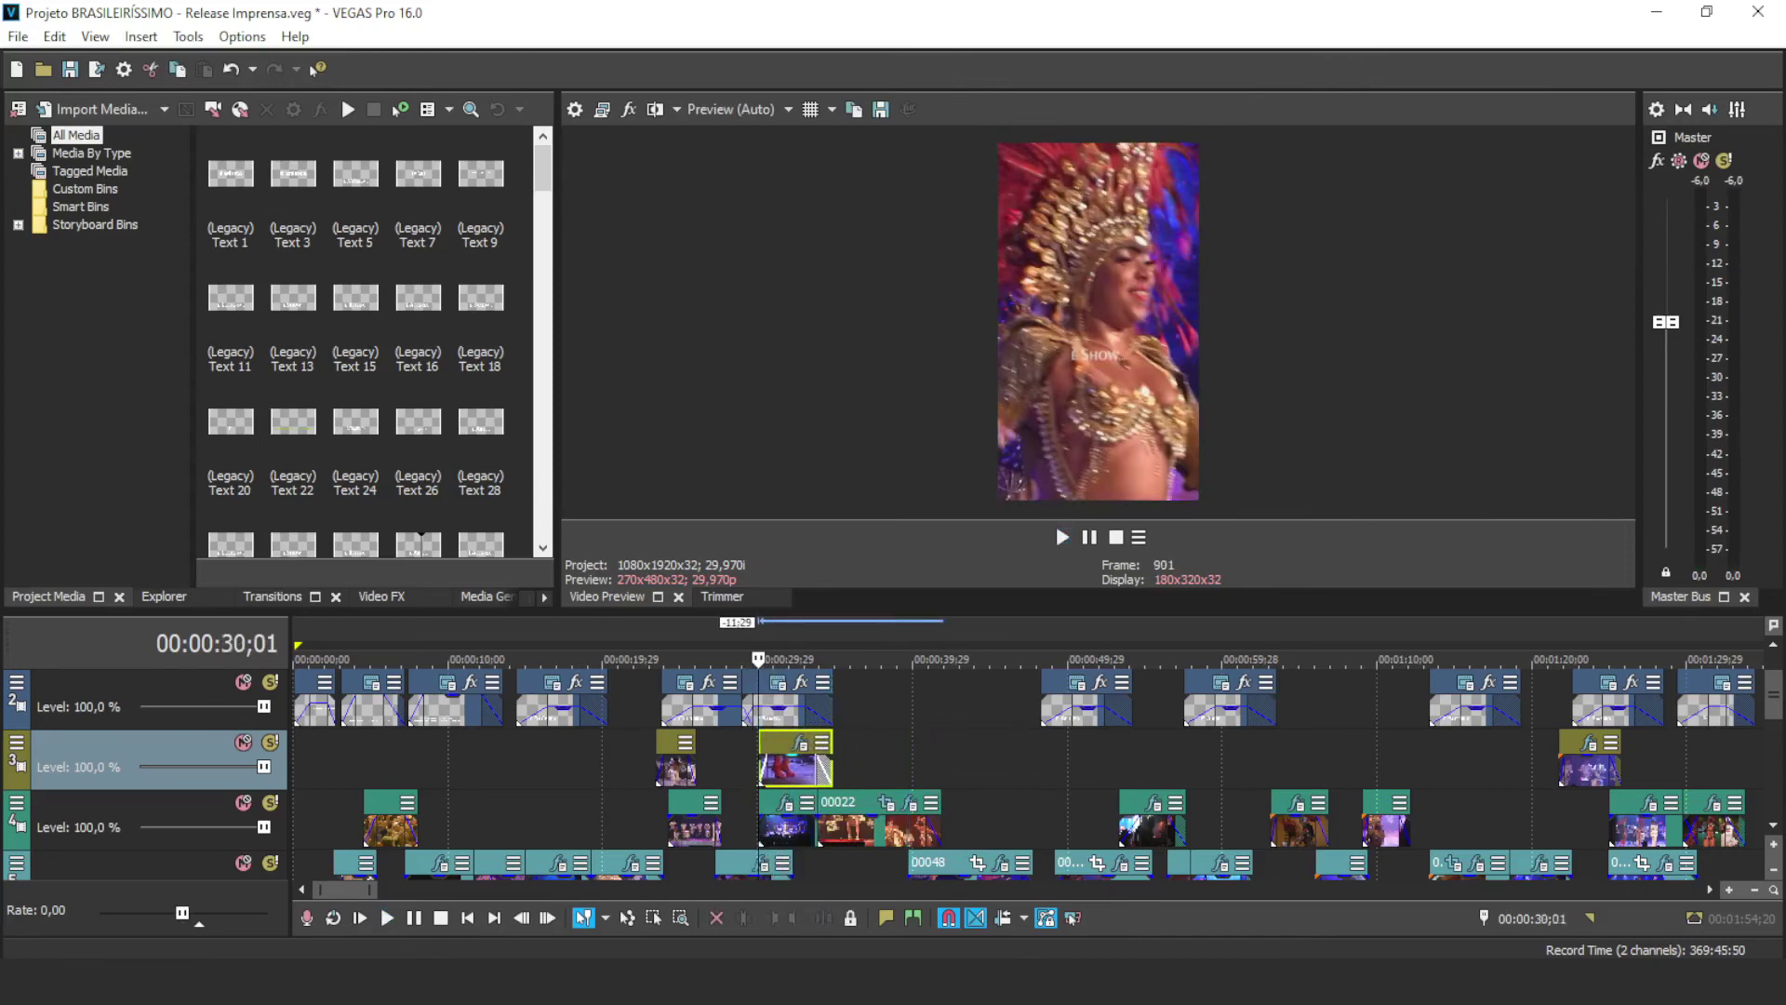
# Step: Play back the lead-in to title Text 13 and move clip 00044 earlier on track 3 to start at about 00:00:29;15
pyautogui.scroll(4, 760, 765)
pyautogui.click(886, 761)
pyautogui.press('space')
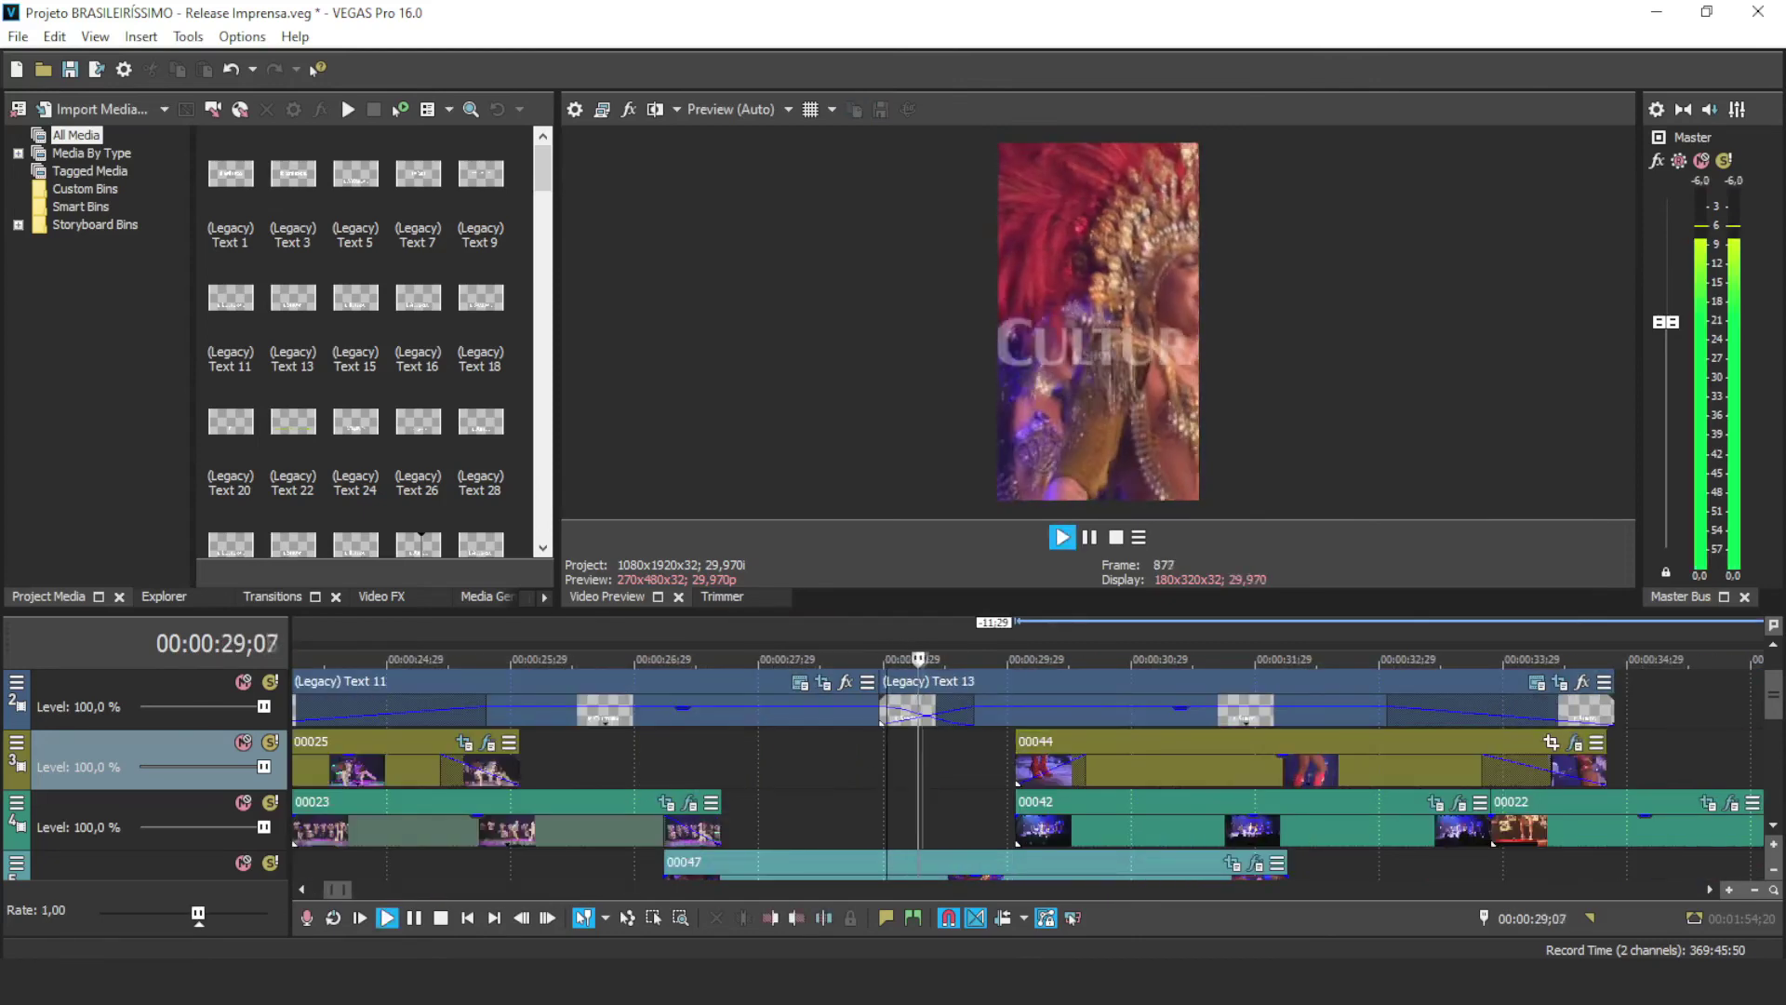
pyautogui.press('space')
pyautogui.click(610, 761)
pyautogui.press('space')
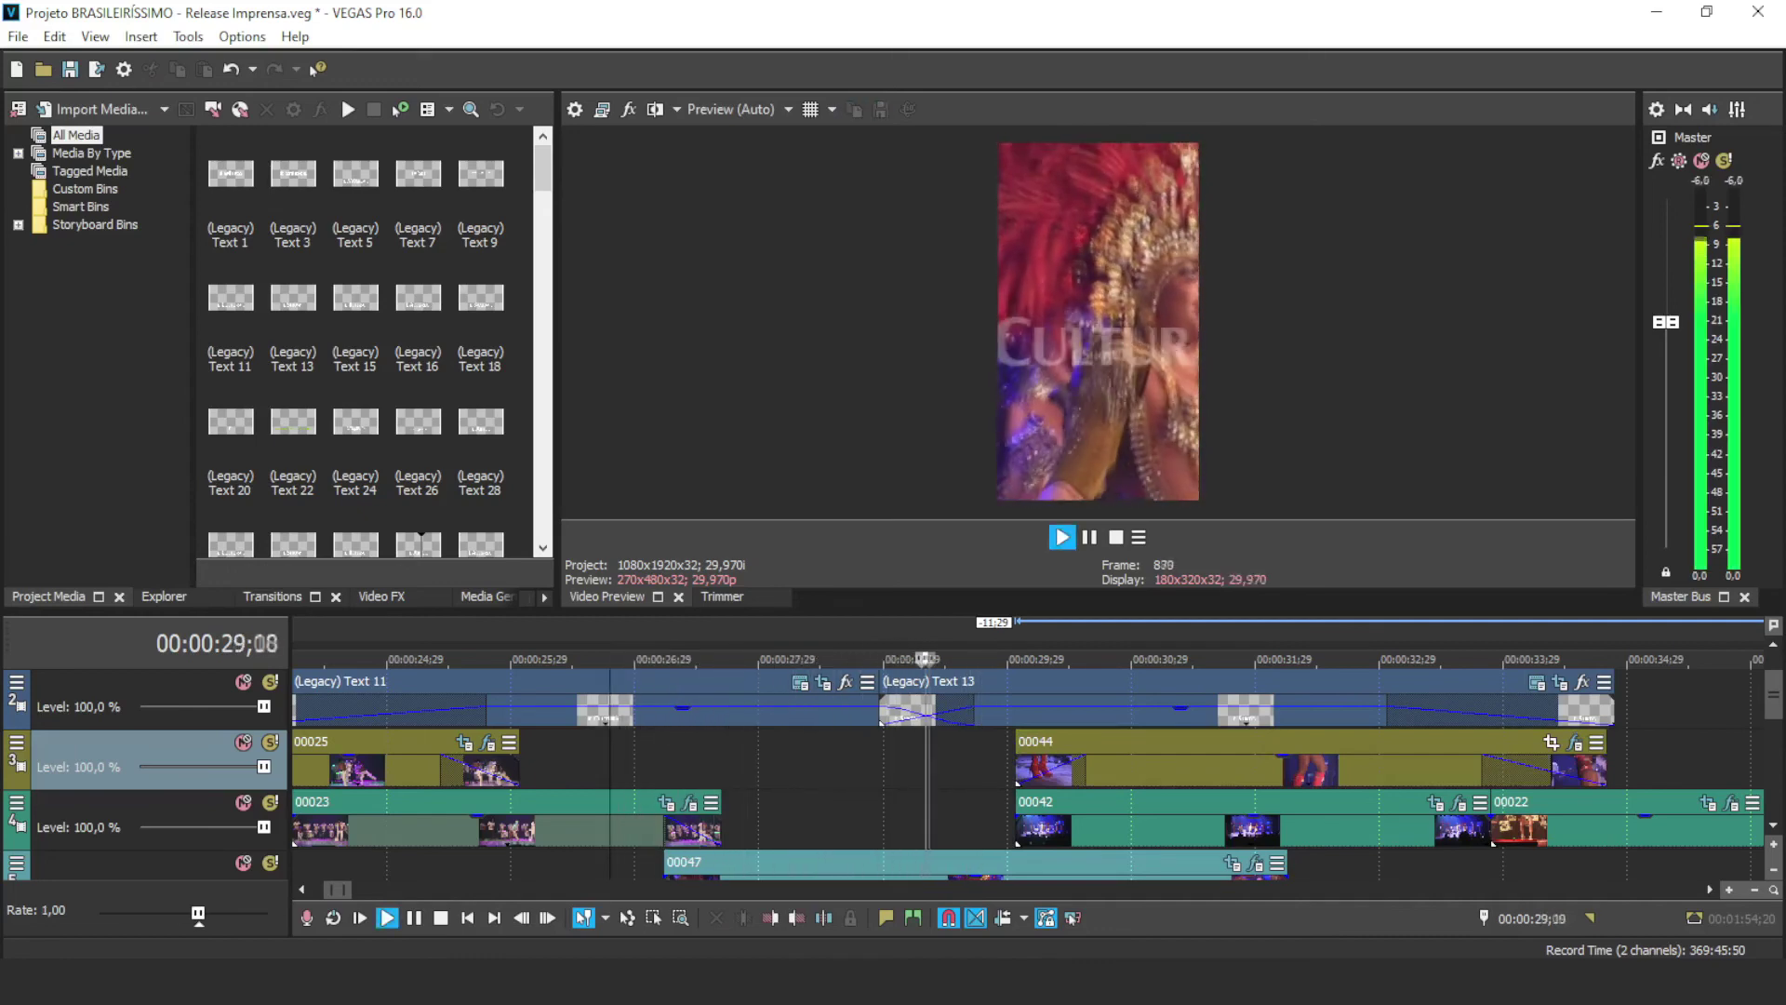
pyautogui.press('space')
pyautogui.click(936, 761)
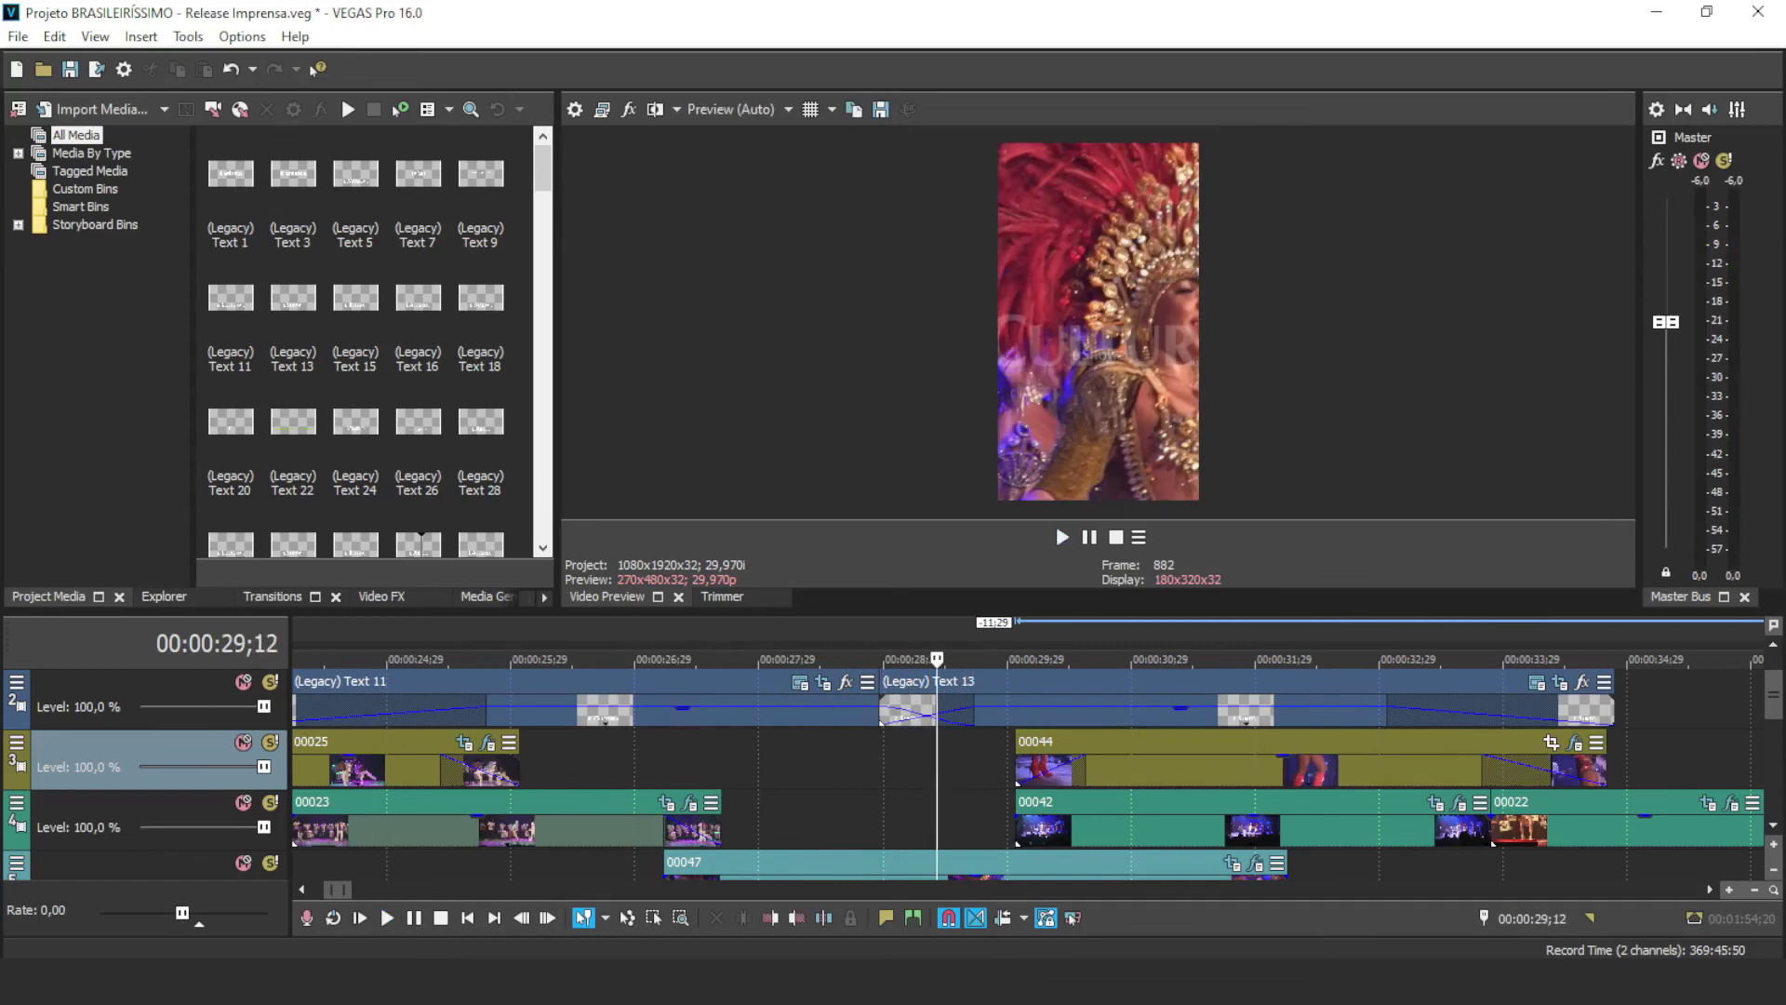
pyautogui.moveTo(1165, 768); pyautogui.dragTo(1097, 768)
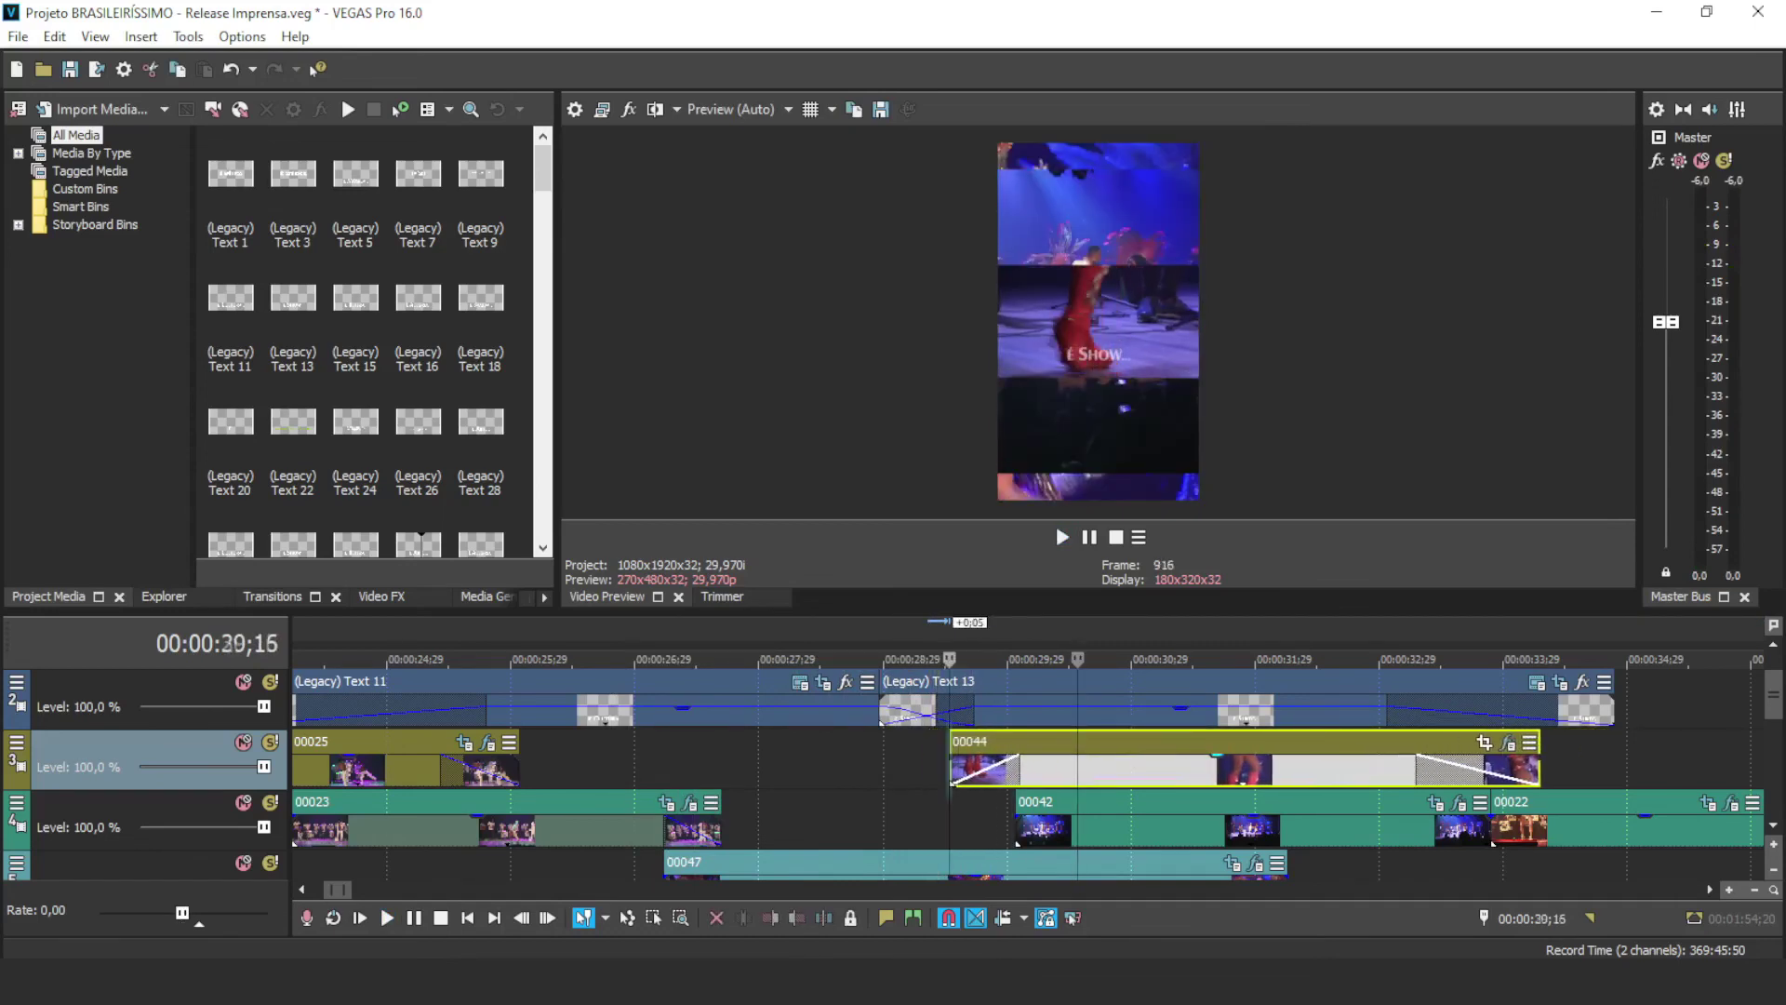
# Step: Remove the fade-in from clip 00044 on track 3 and reframe the clip with the STORIES pan/crop preset
pyautogui.click(950, 768)
pyautogui.moveTo(1019, 756); pyautogui.dragTo(949, 756)
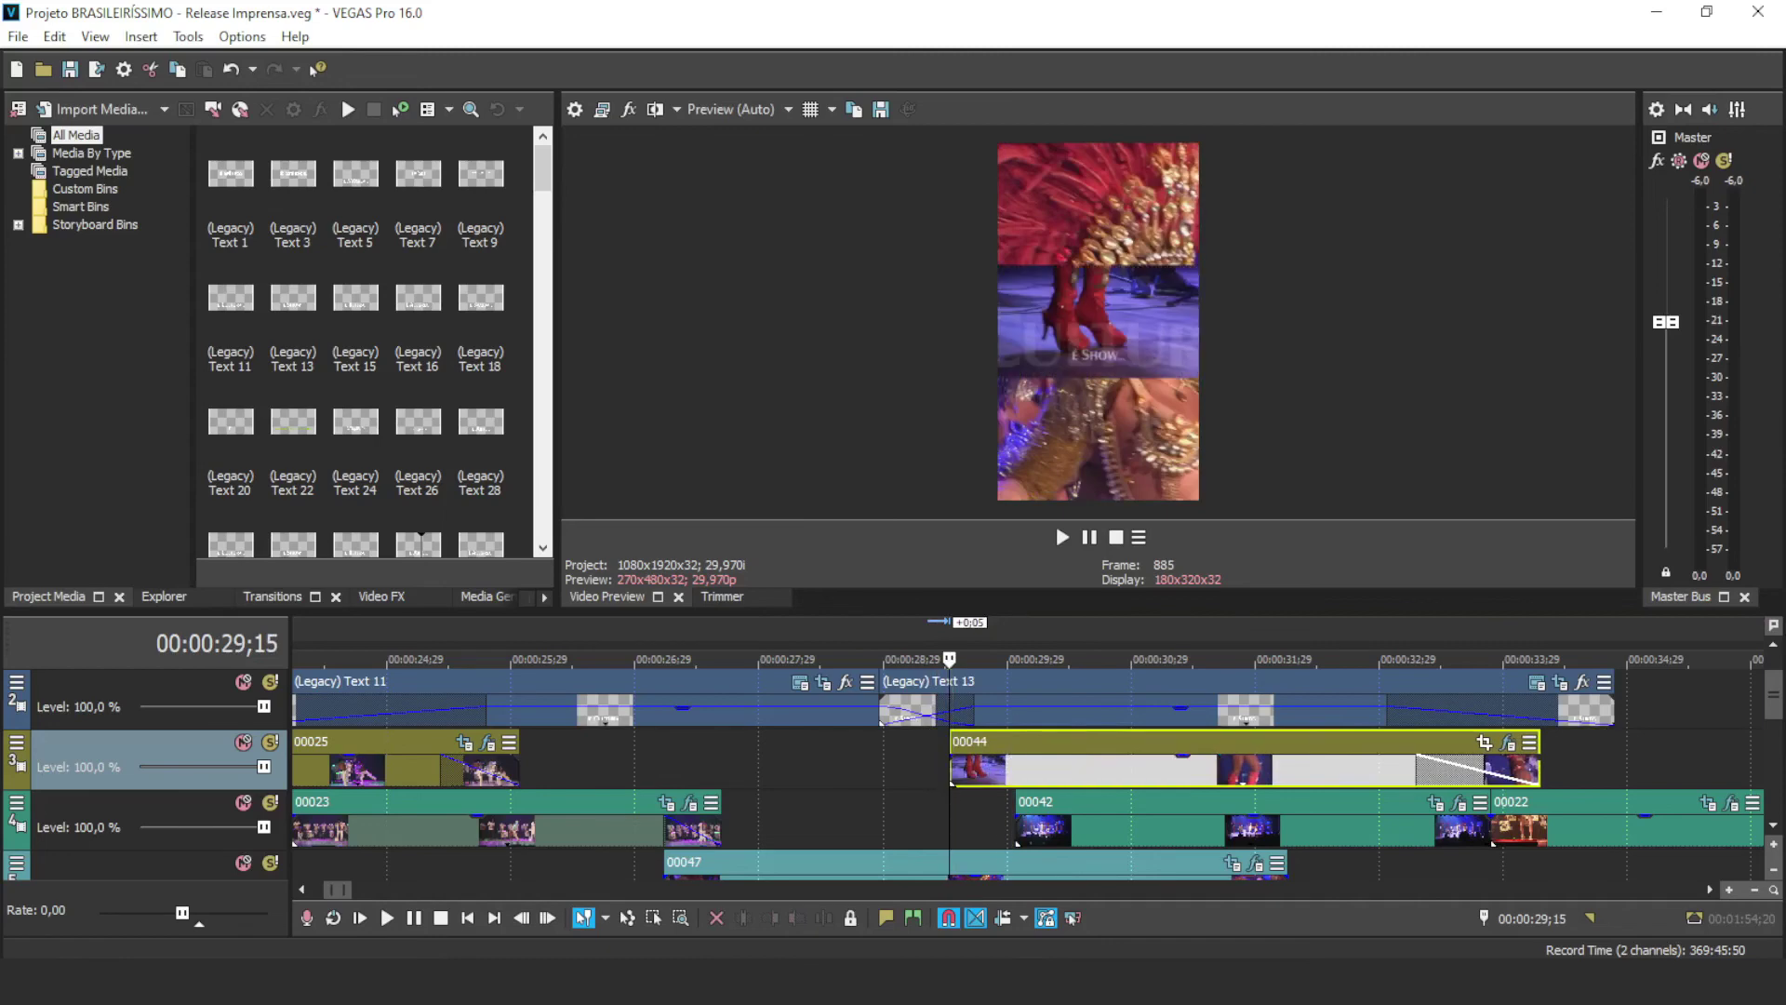
pyautogui.click(1484, 741)
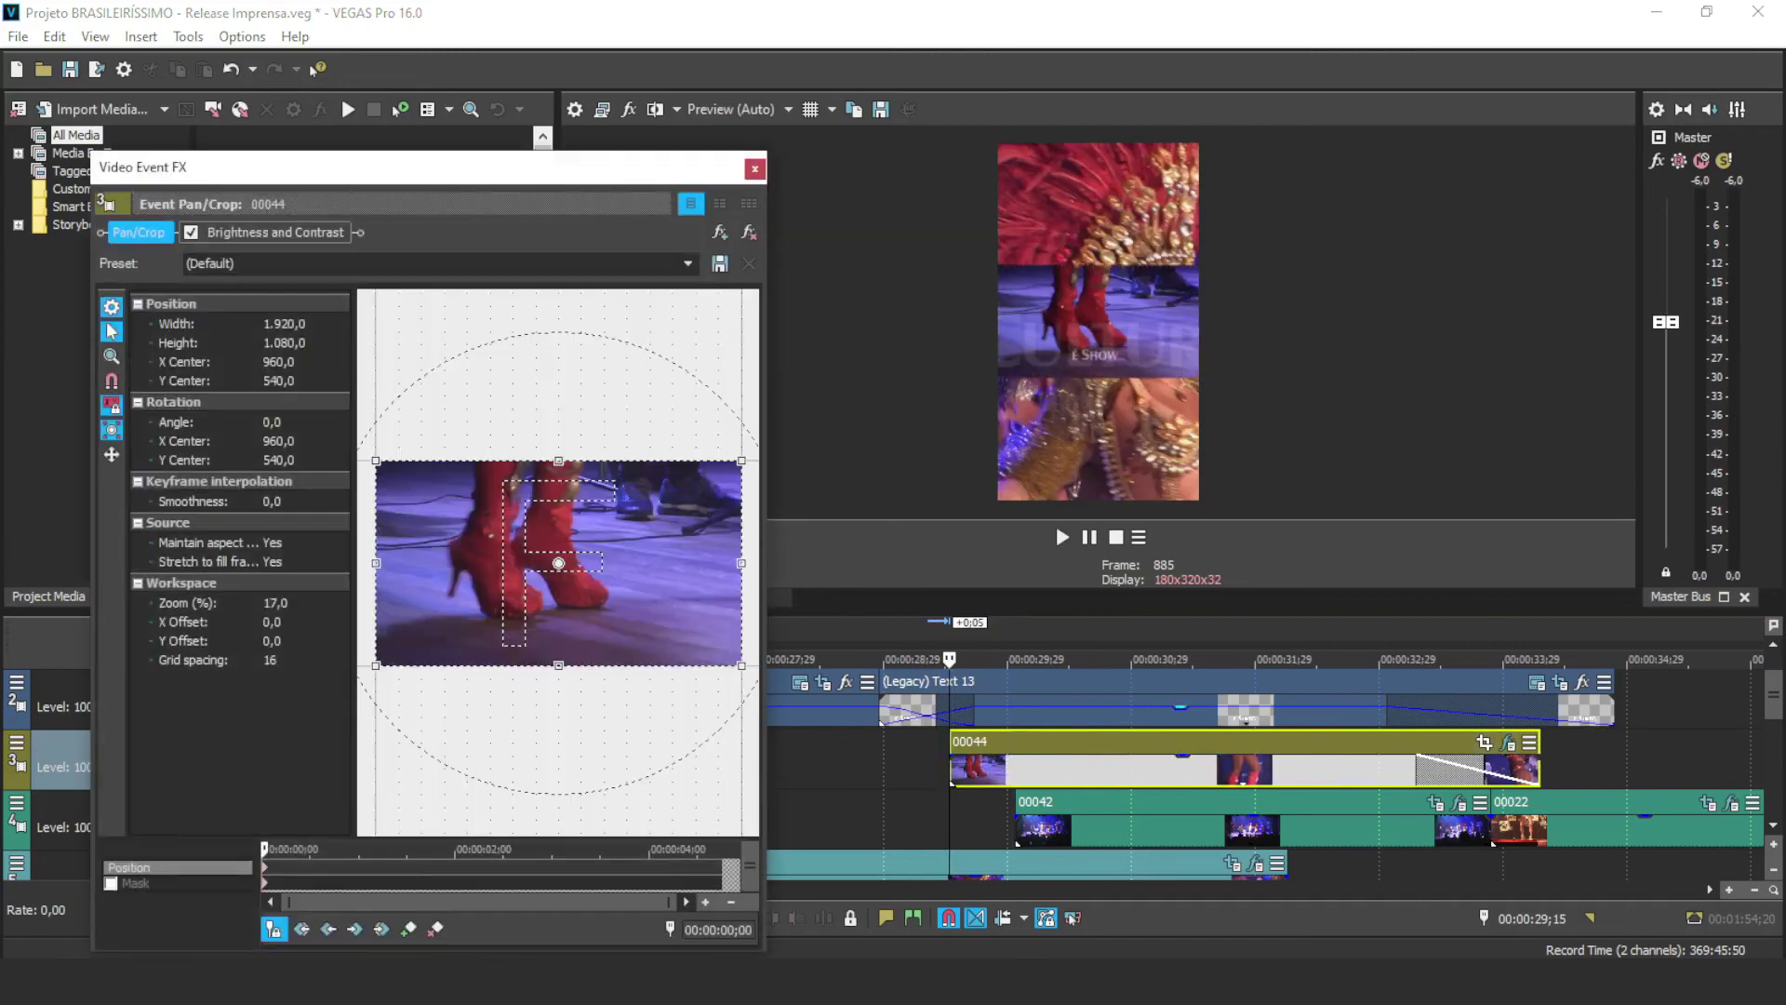
pyautogui.click(687, 264)
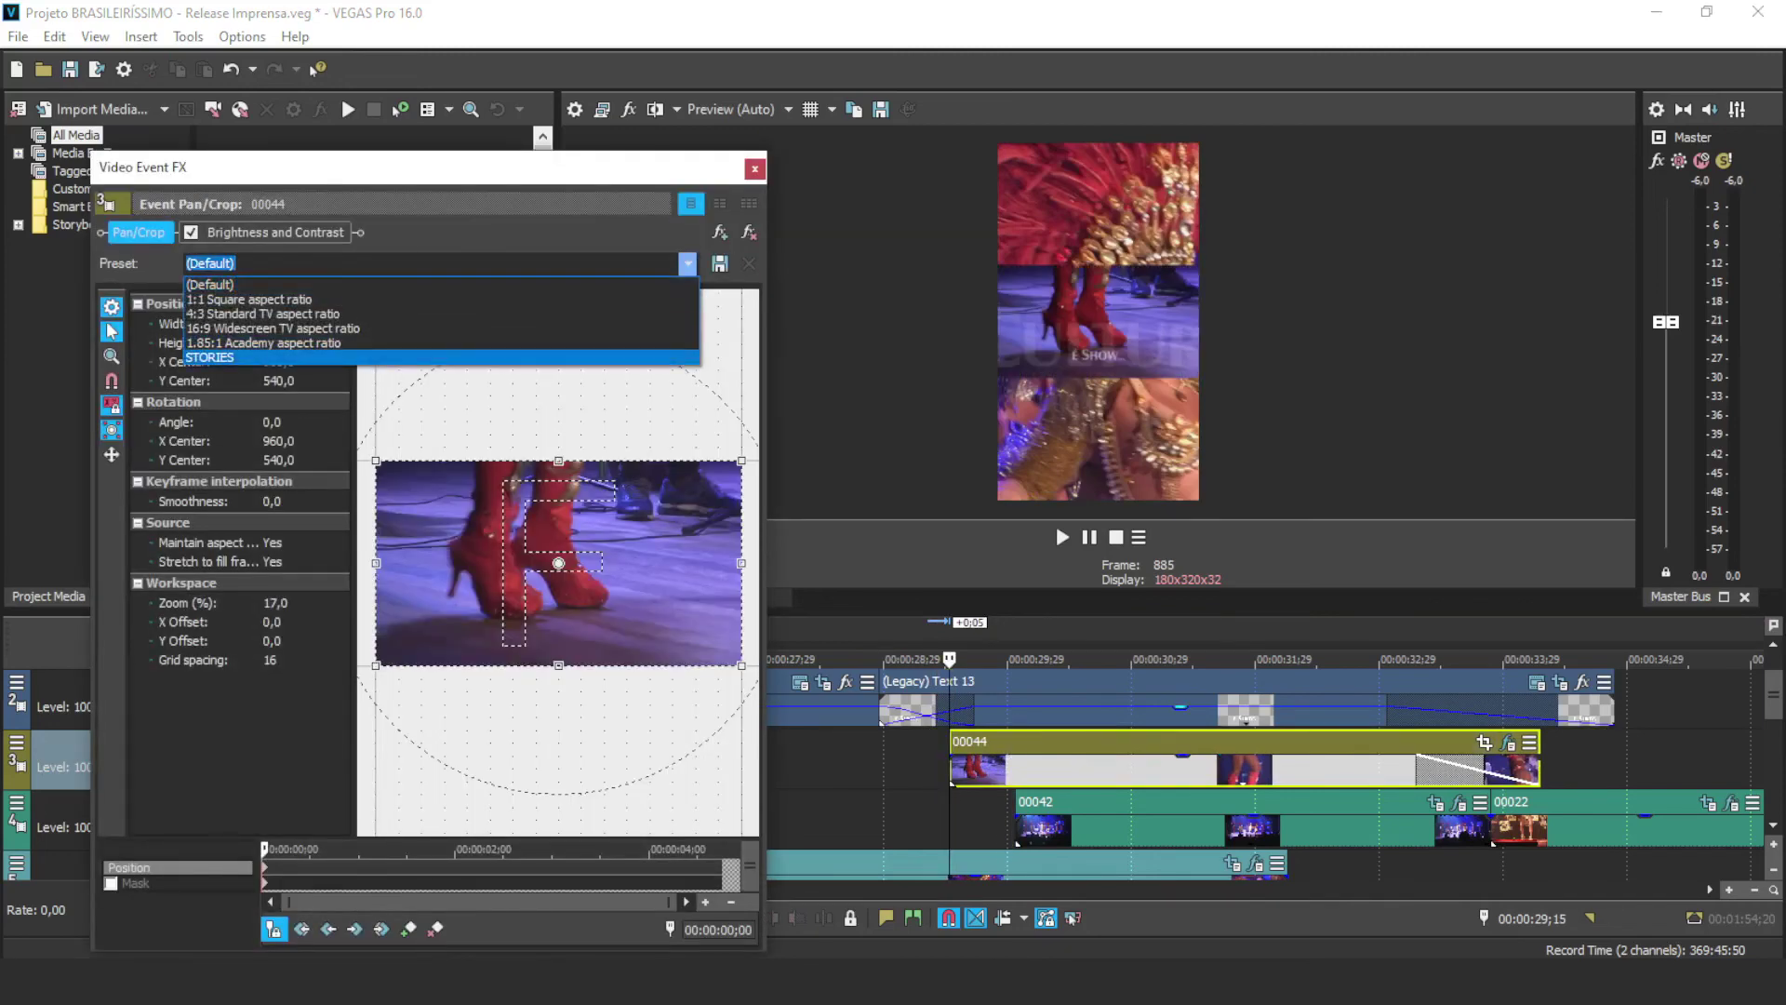
pyautogui.click(210, 355)
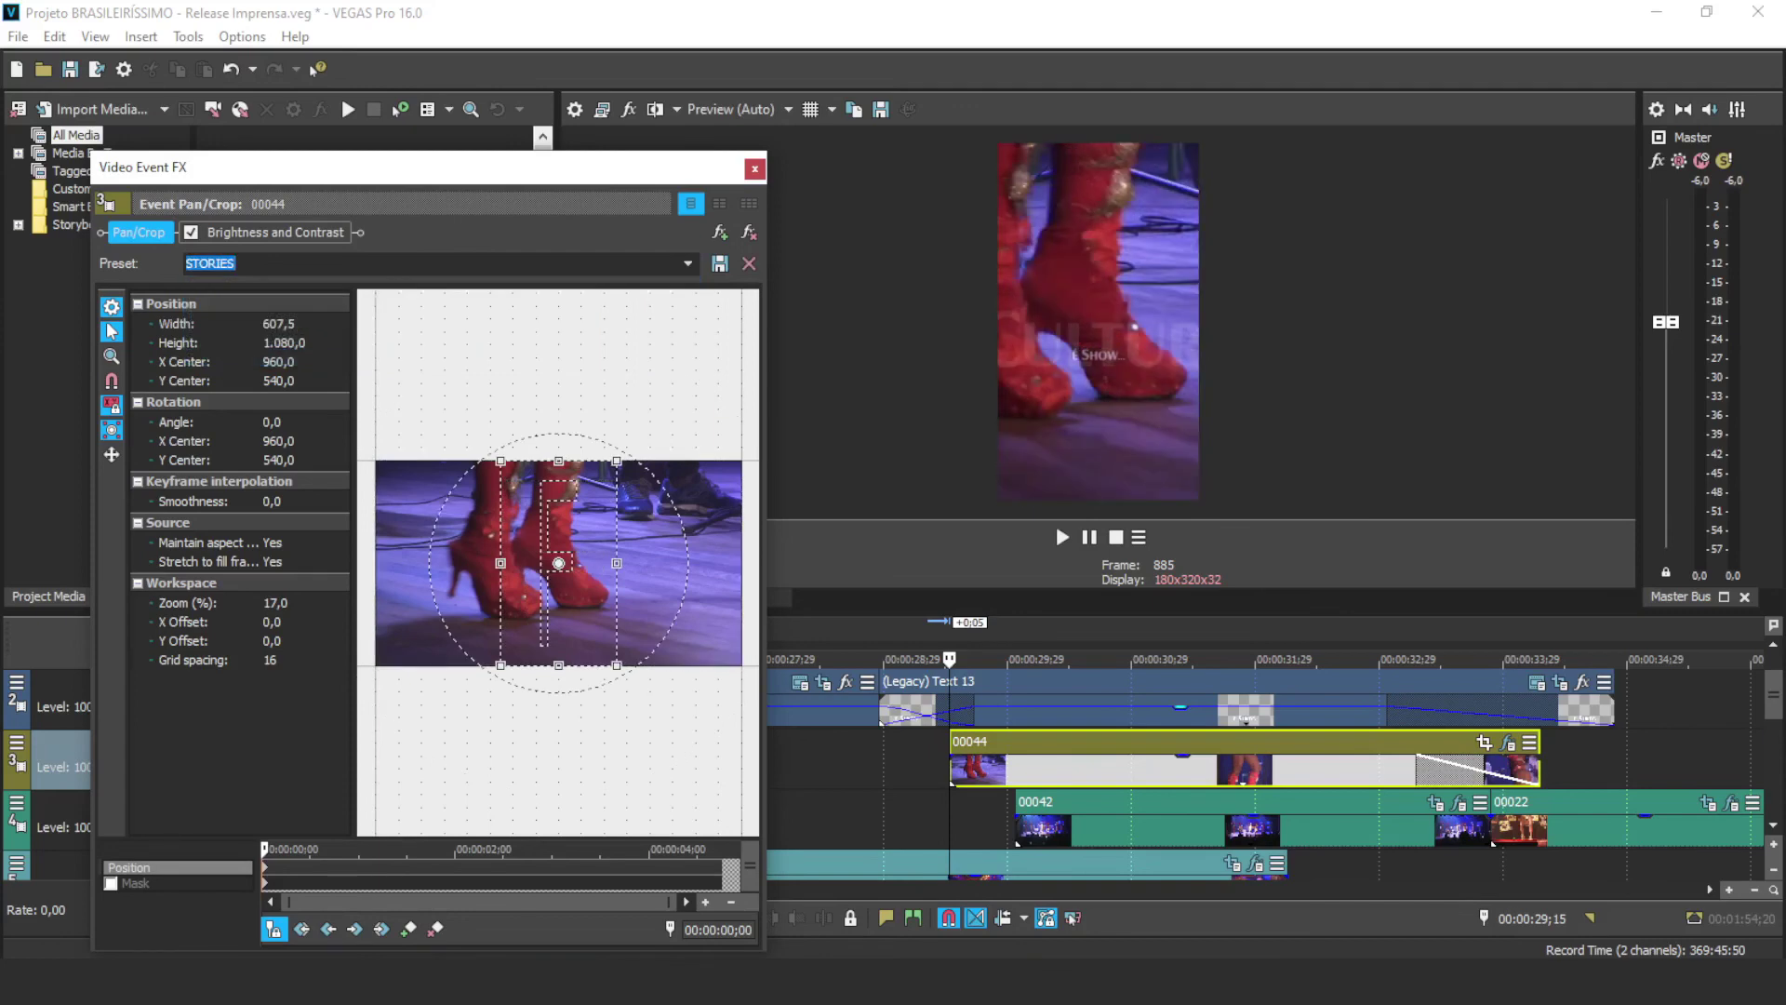
pyautogui.click(1202, 767)
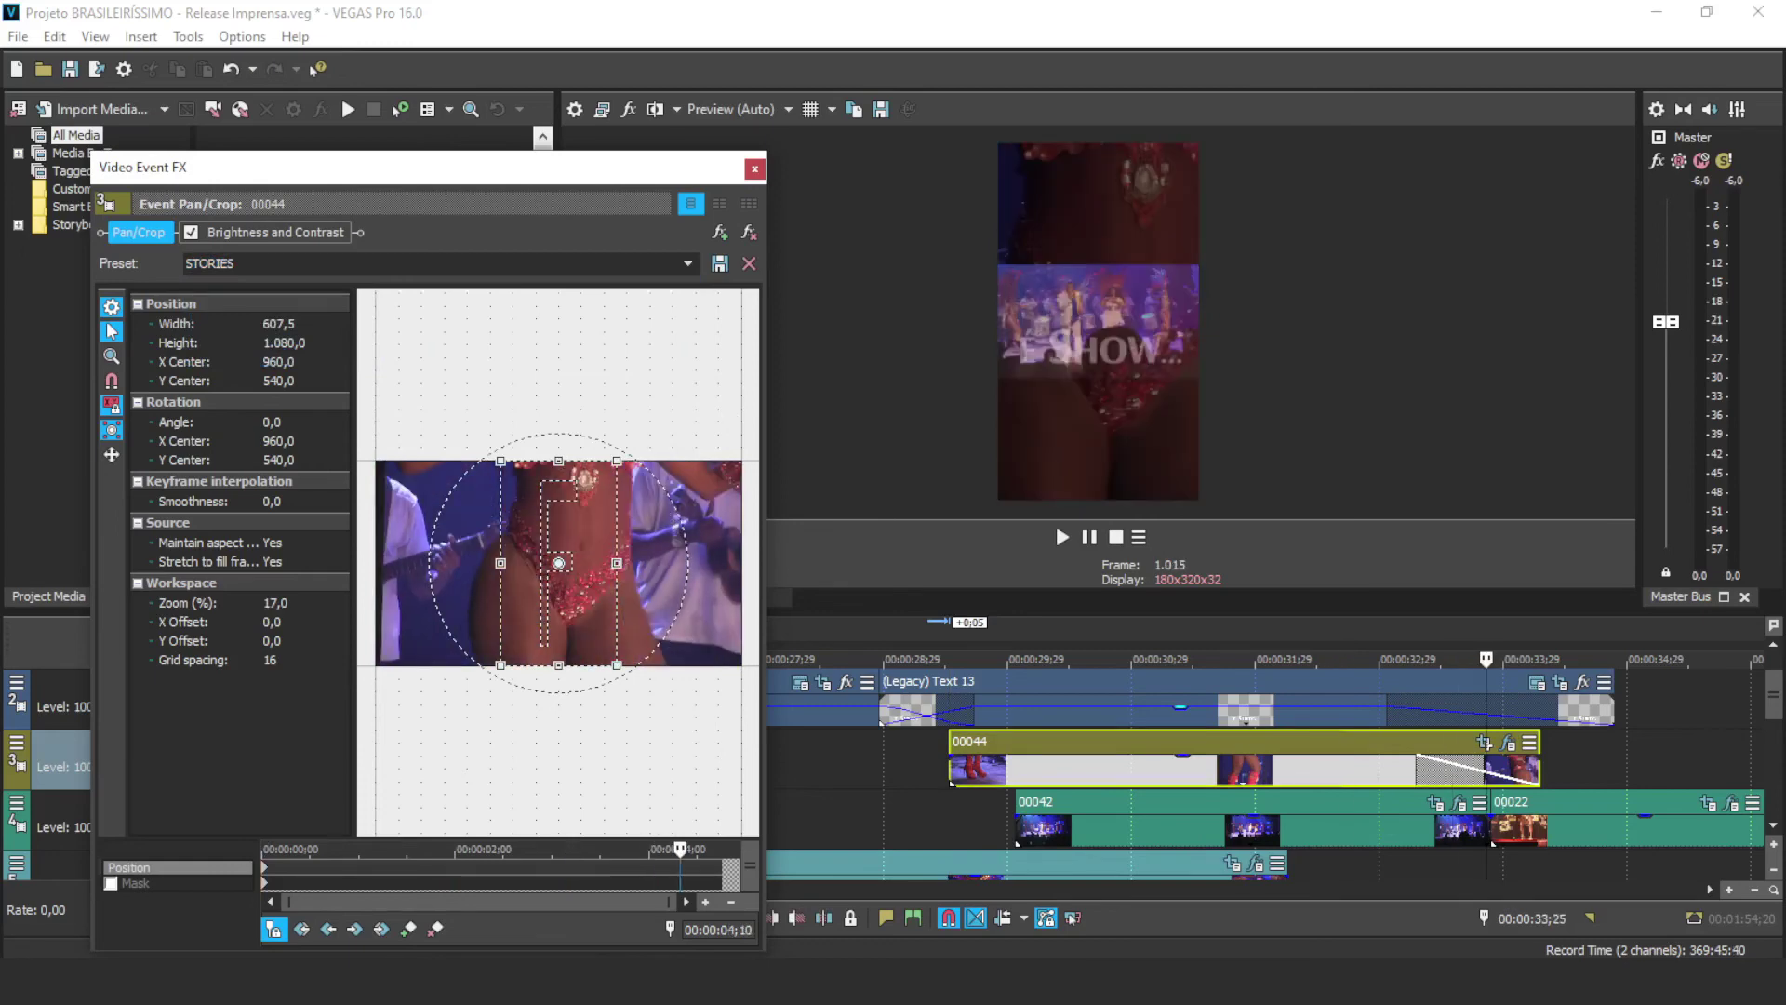
pyautogui.hotkey('alt', 'F4')
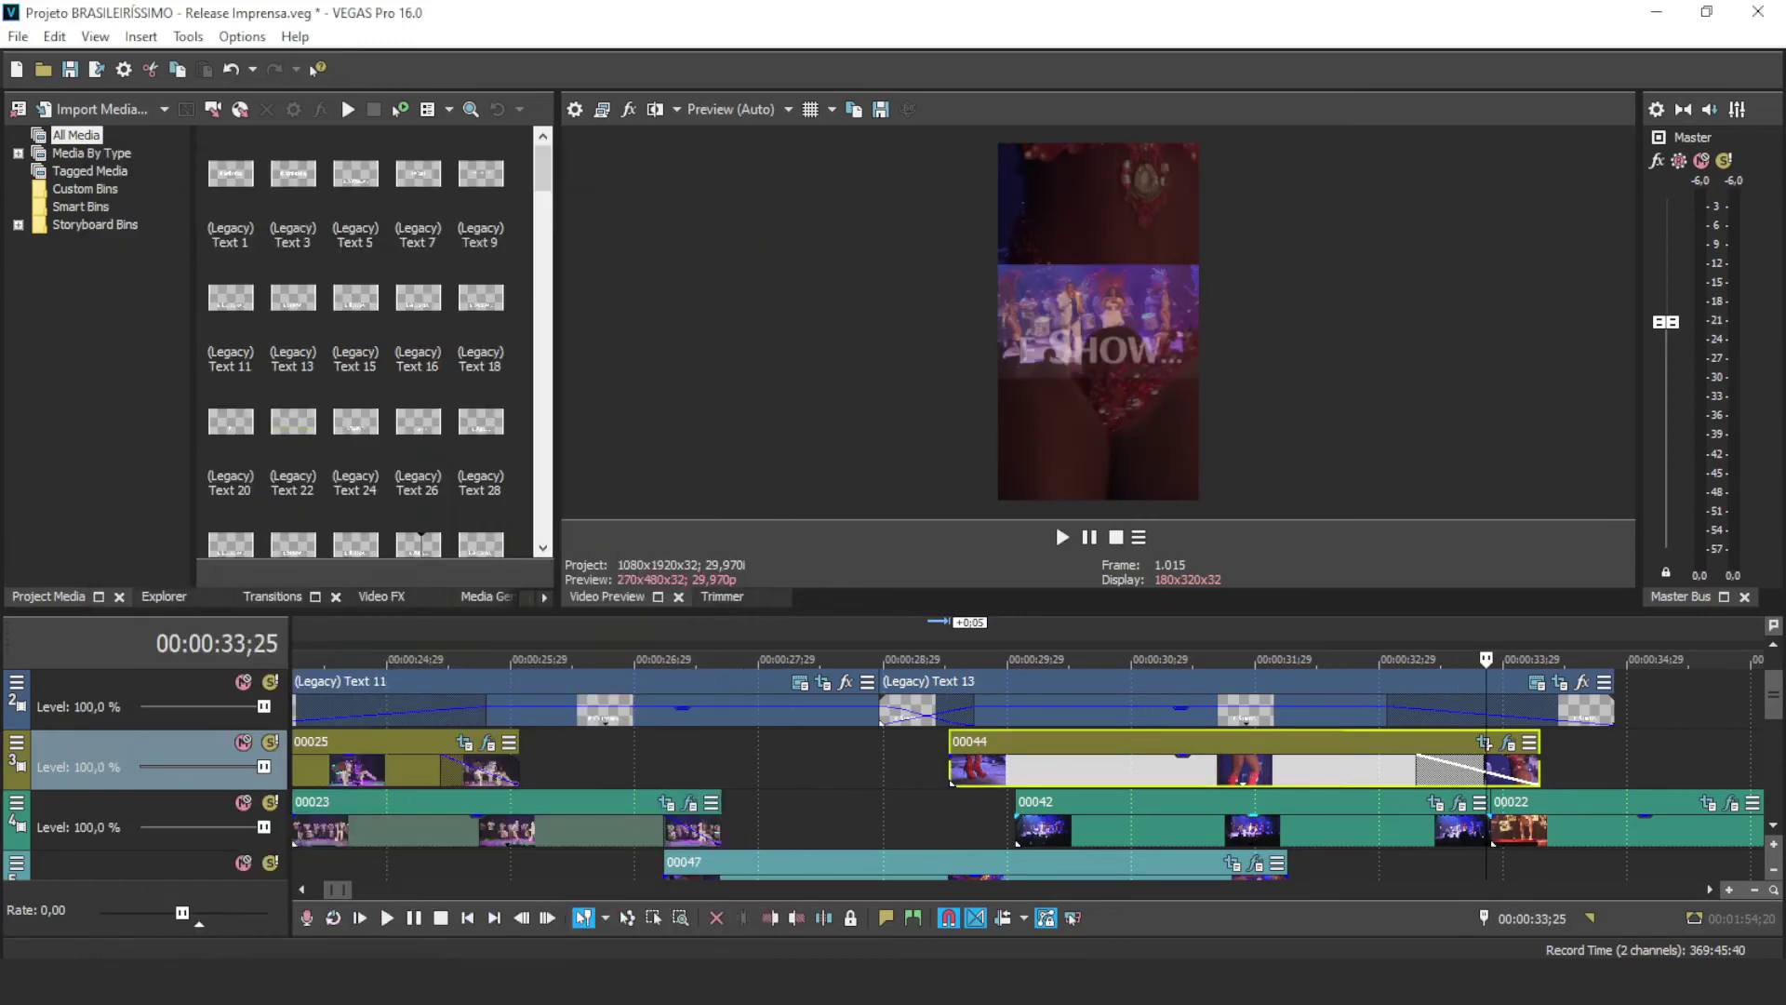
# Step: Play back clip 00044 up to its fade-out, and play the transition into it again from 00:00:27;03
pyautogui.click(879, 770)
pyautogui.press('space')
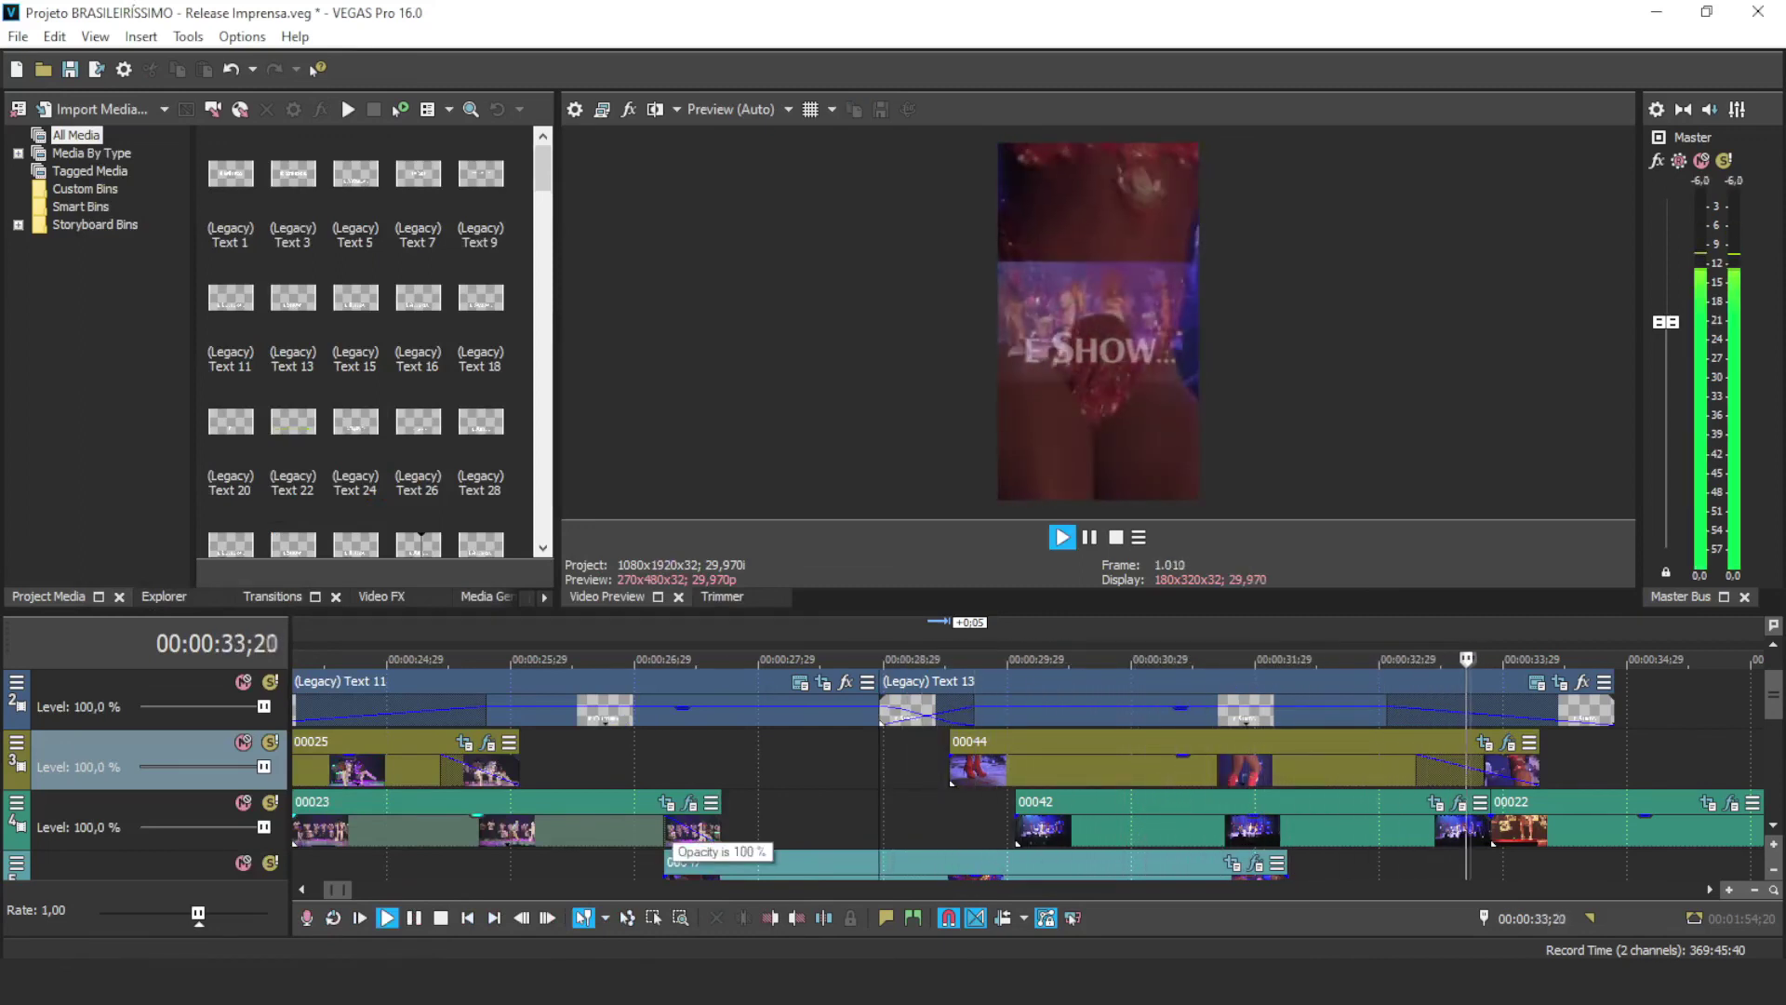
pyautogui.press('space')
pyautogui.click(651, 770)
pyautogui.press('space')
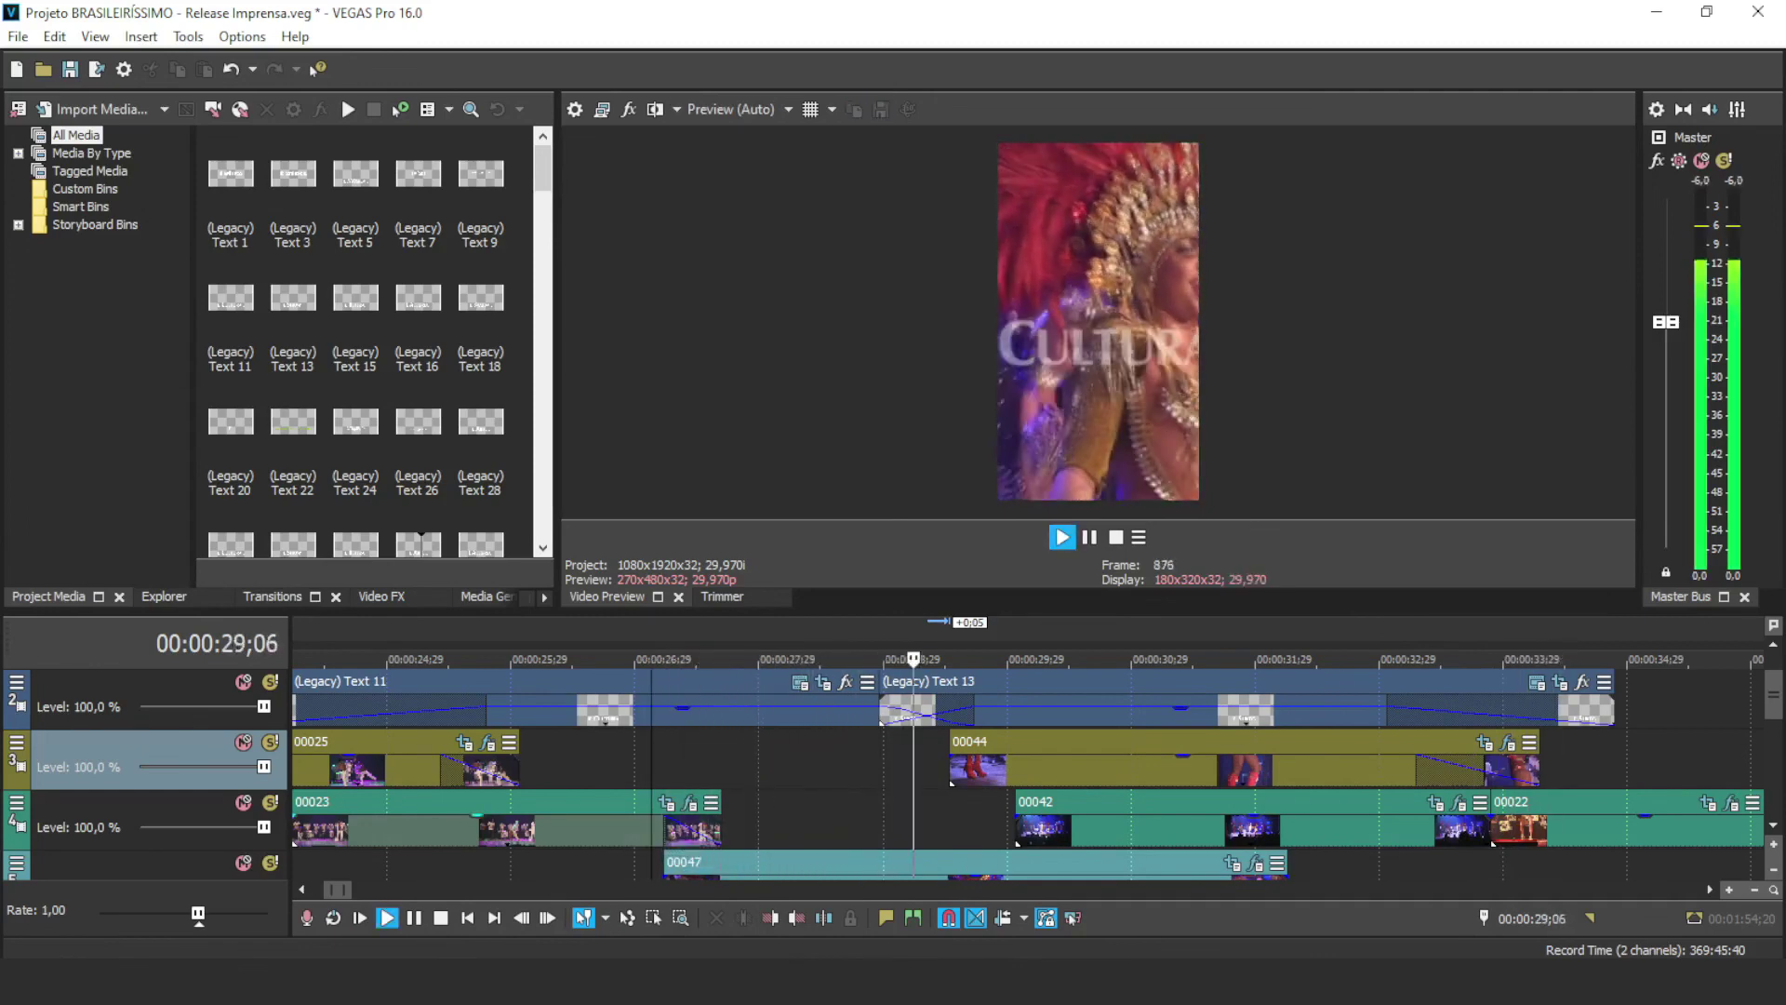
pyautogui.press('space')
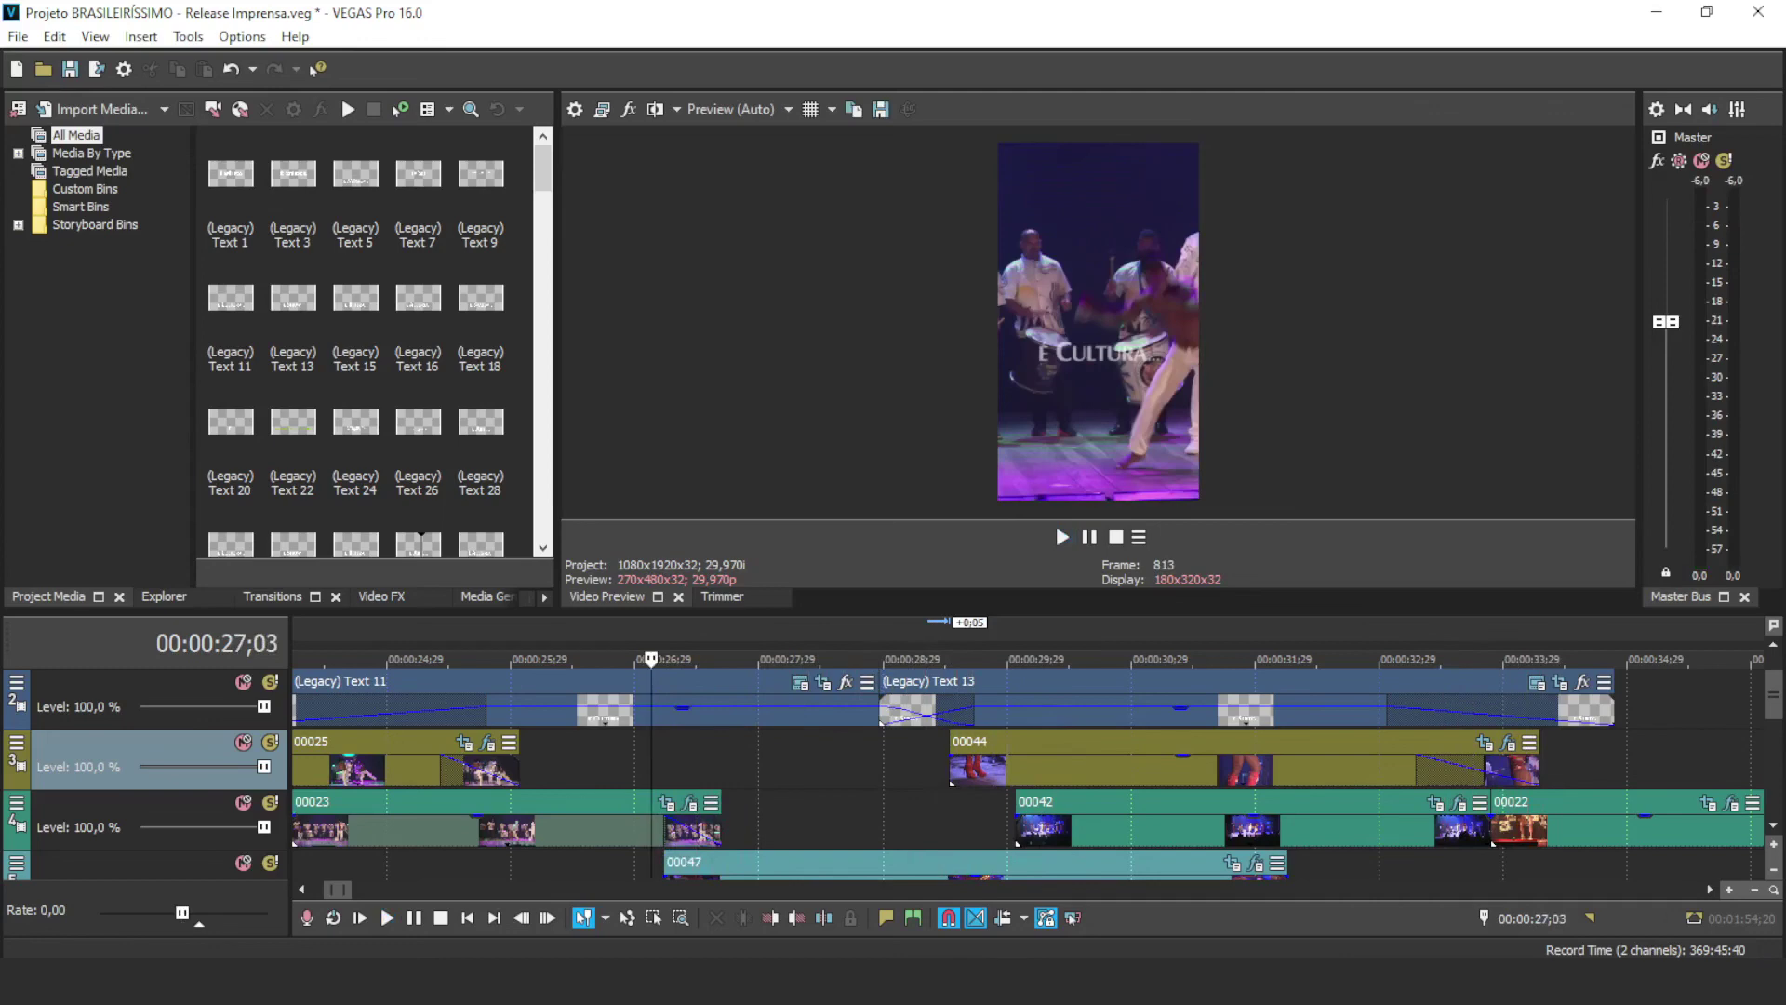
# Step: Play back the sequence from 00:00:24;28 into clip 00044, and move that clip 22 frames earlier on track 3
pyautogui.click(381, 770)
pyautogui.press('space')
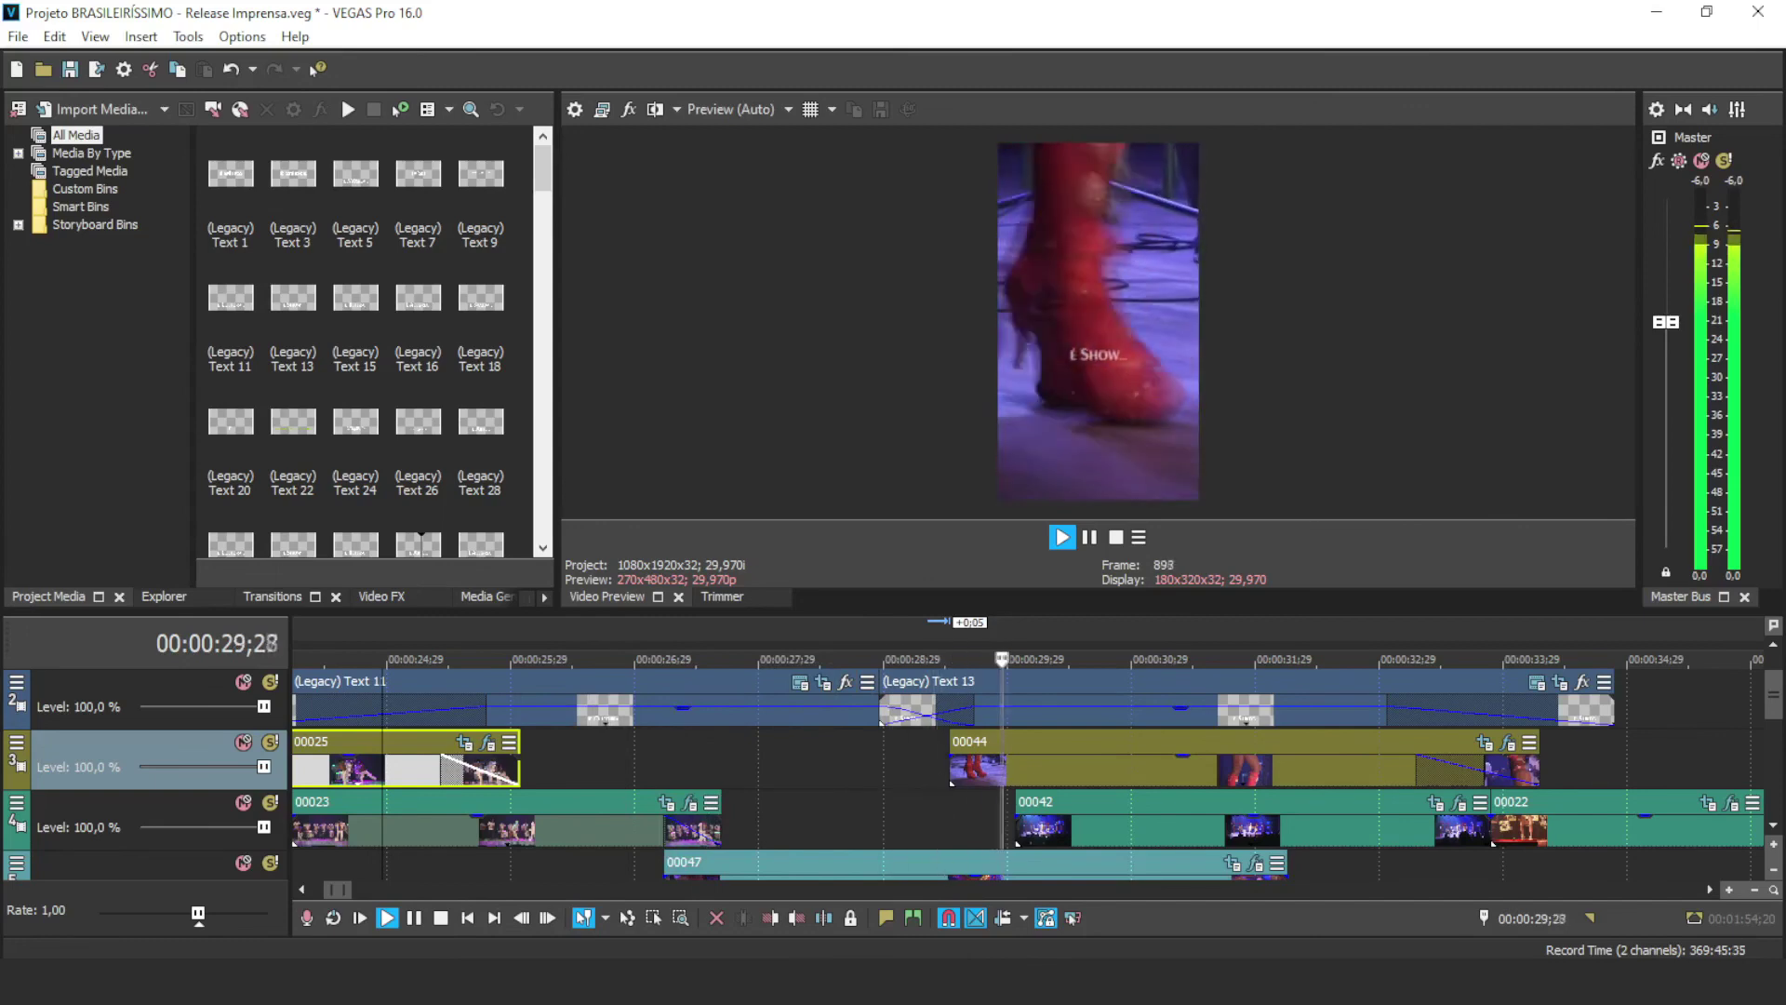
pyautogui.press('space')
pyautogui.moveTo(1116, 771); pyautogui.dragTo(1024, 770)
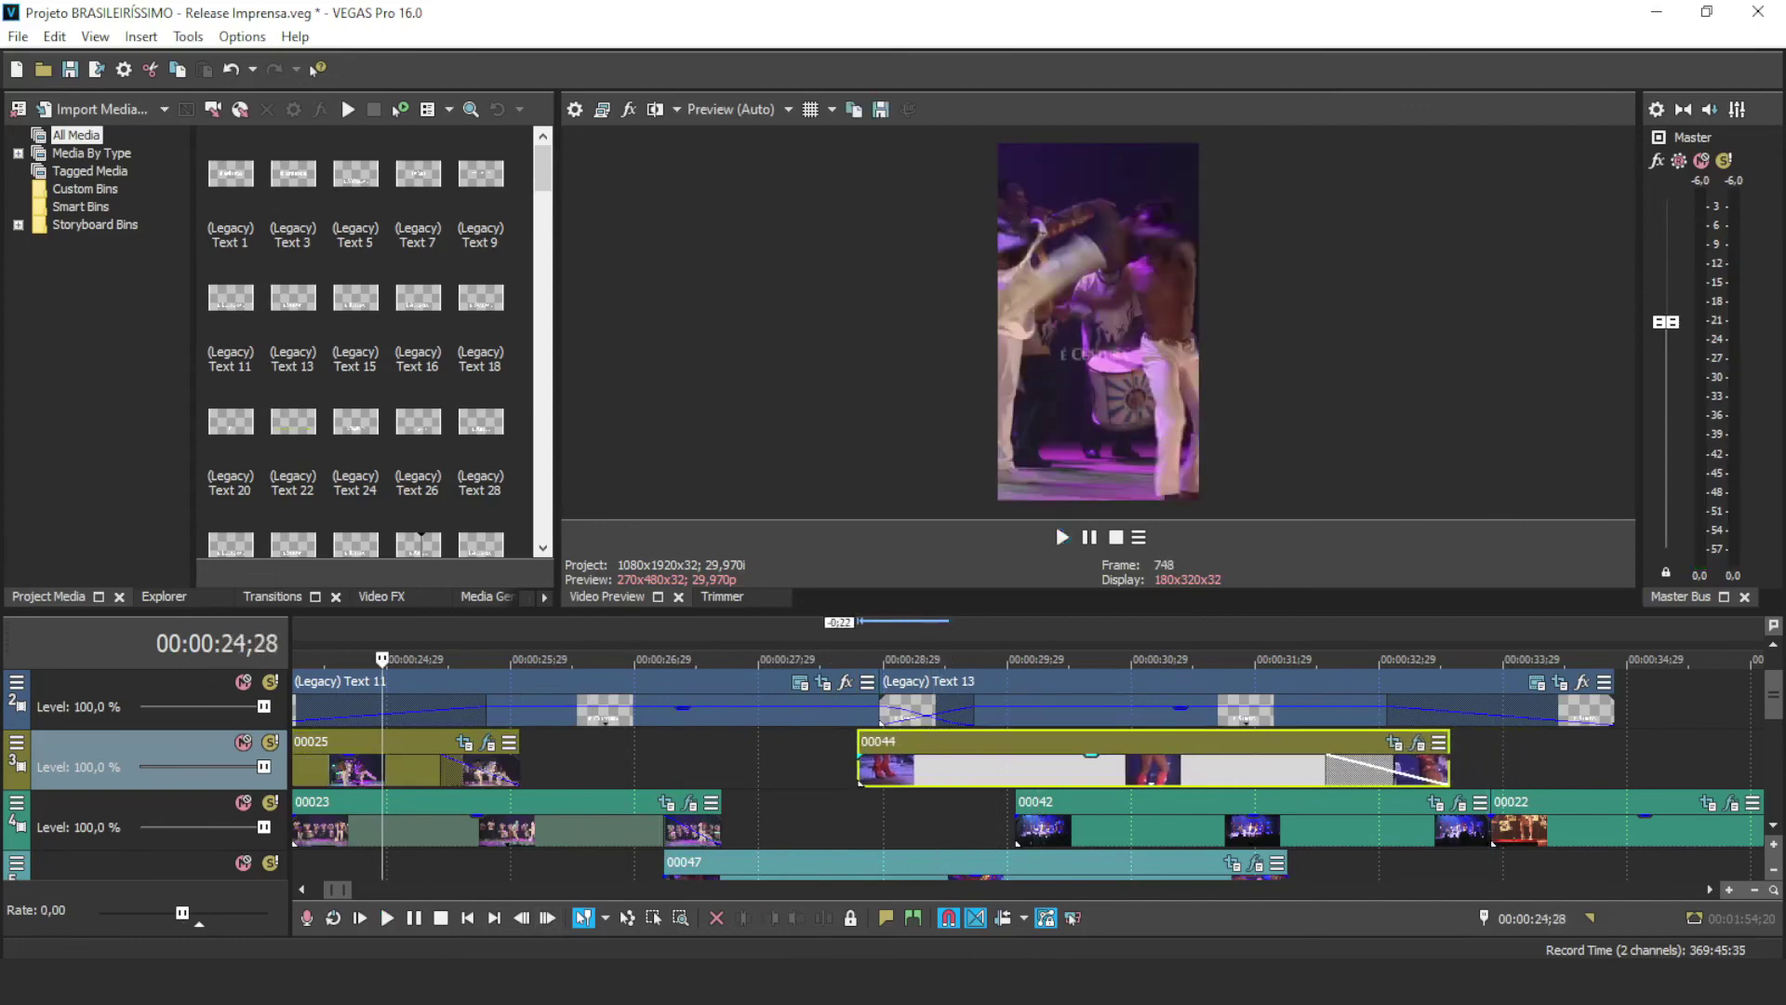
# Step: Play back the sequence from 00:00:26;27 through clip 00044 into clip 00022, and replay it from just before clip 00025
pyautogui.click(627, 768)
pyautogui.press('space')
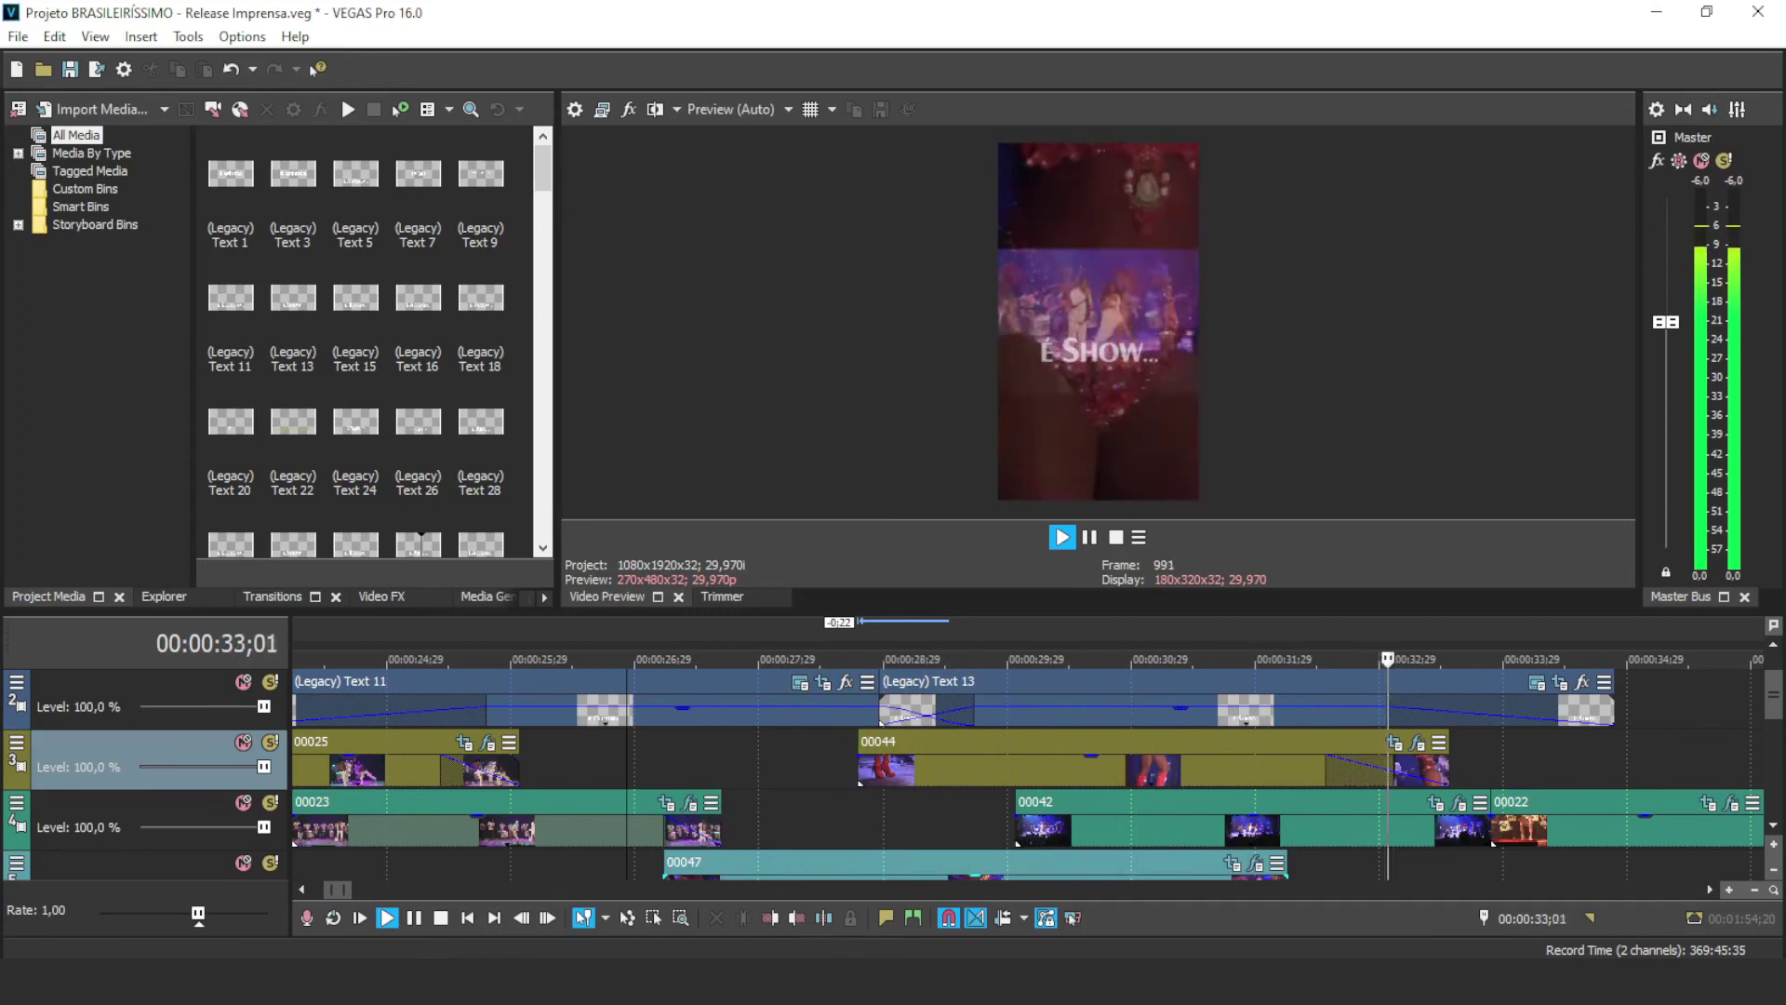
pyautogui.scroll(-2, 1028, 772)
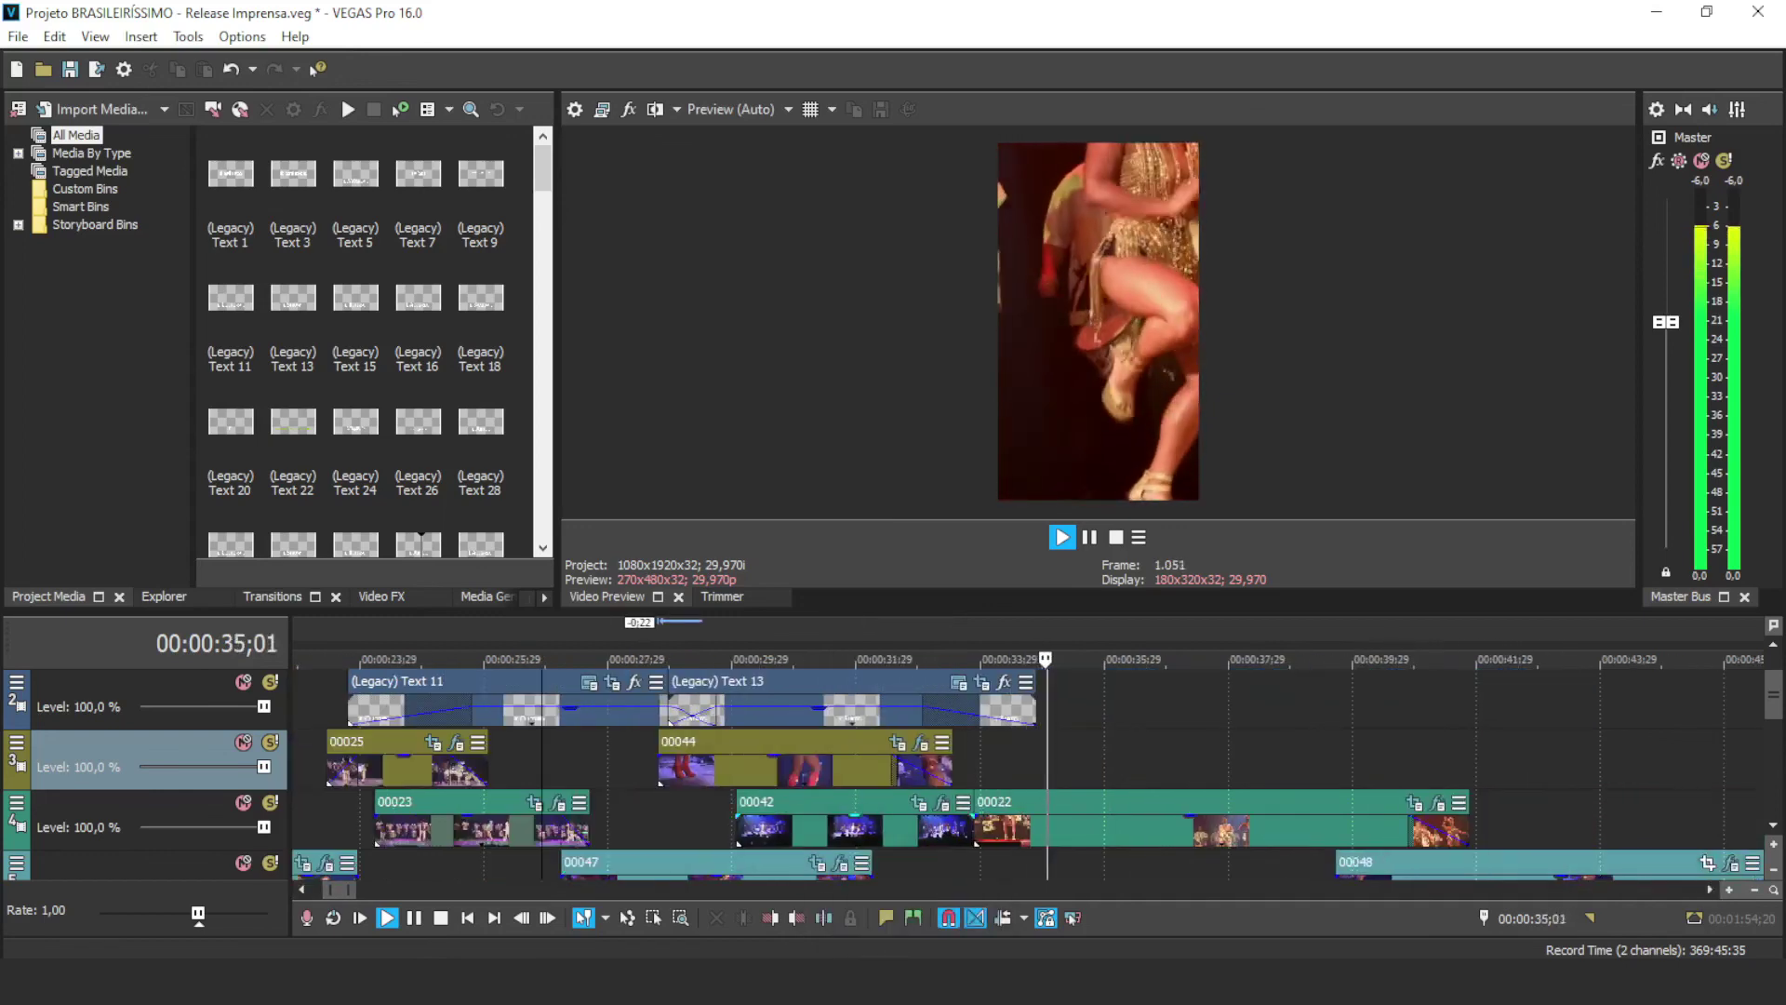
pyautogui.press('space')
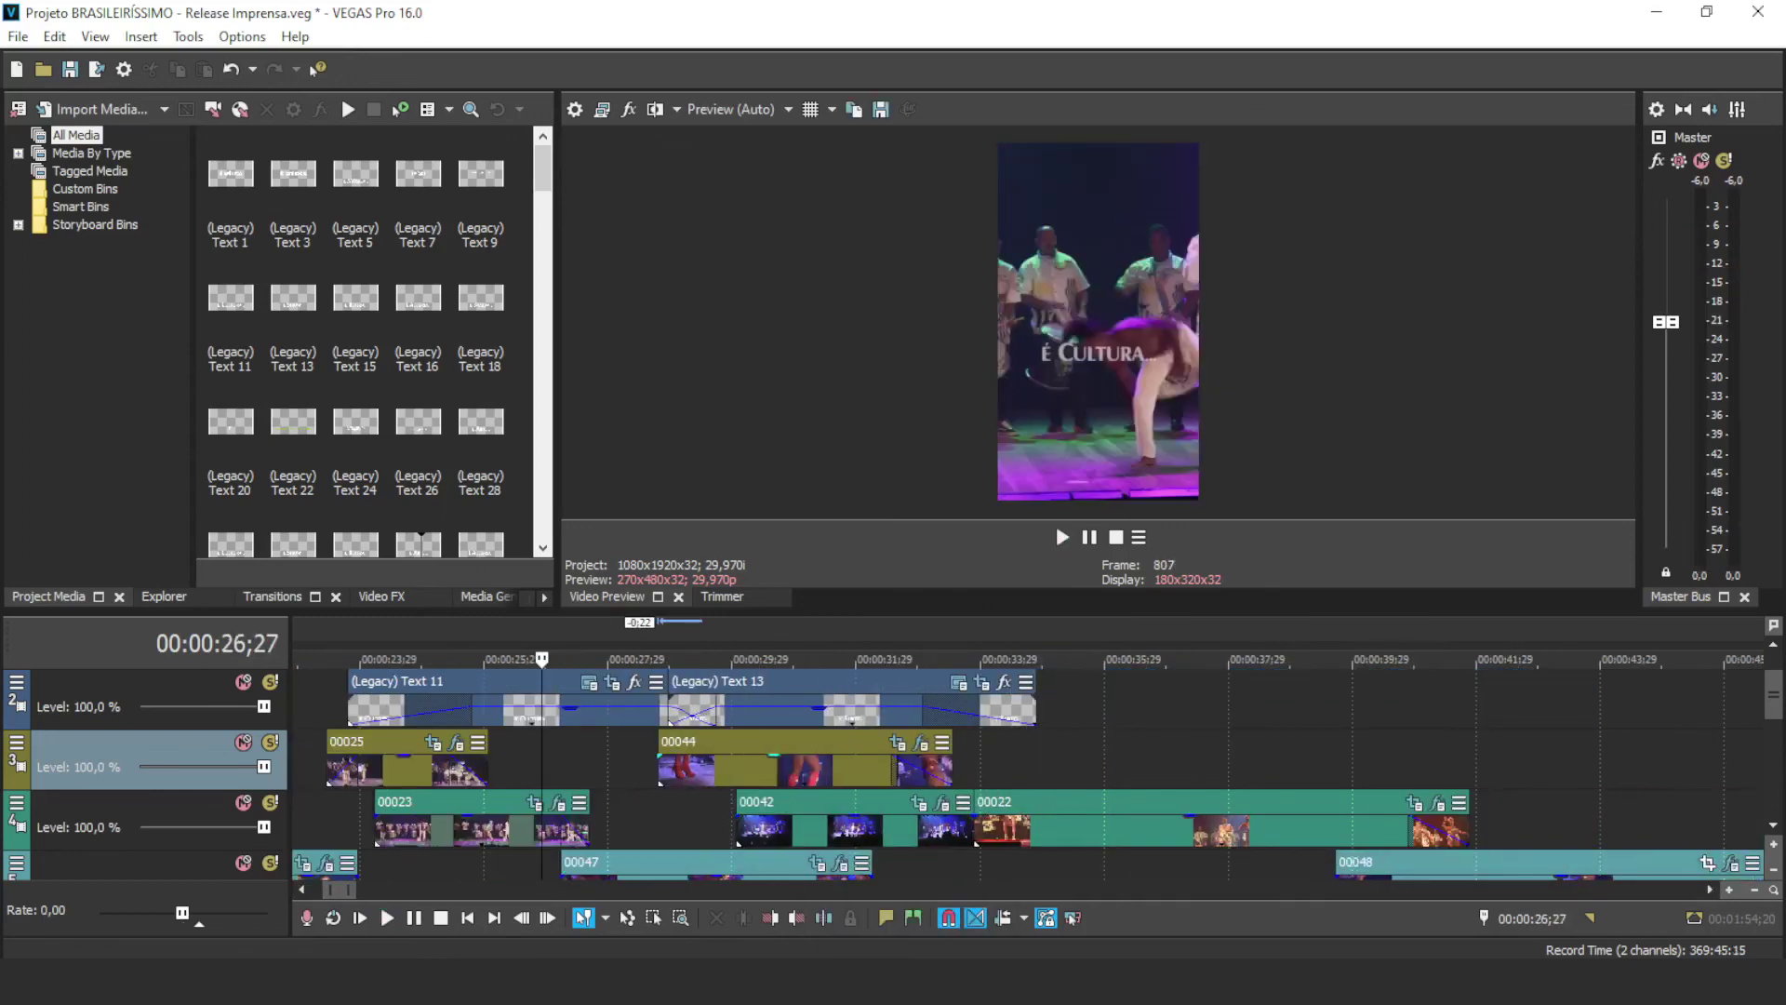
pyautogui.click(317, 819)
pyautogui.press('space')
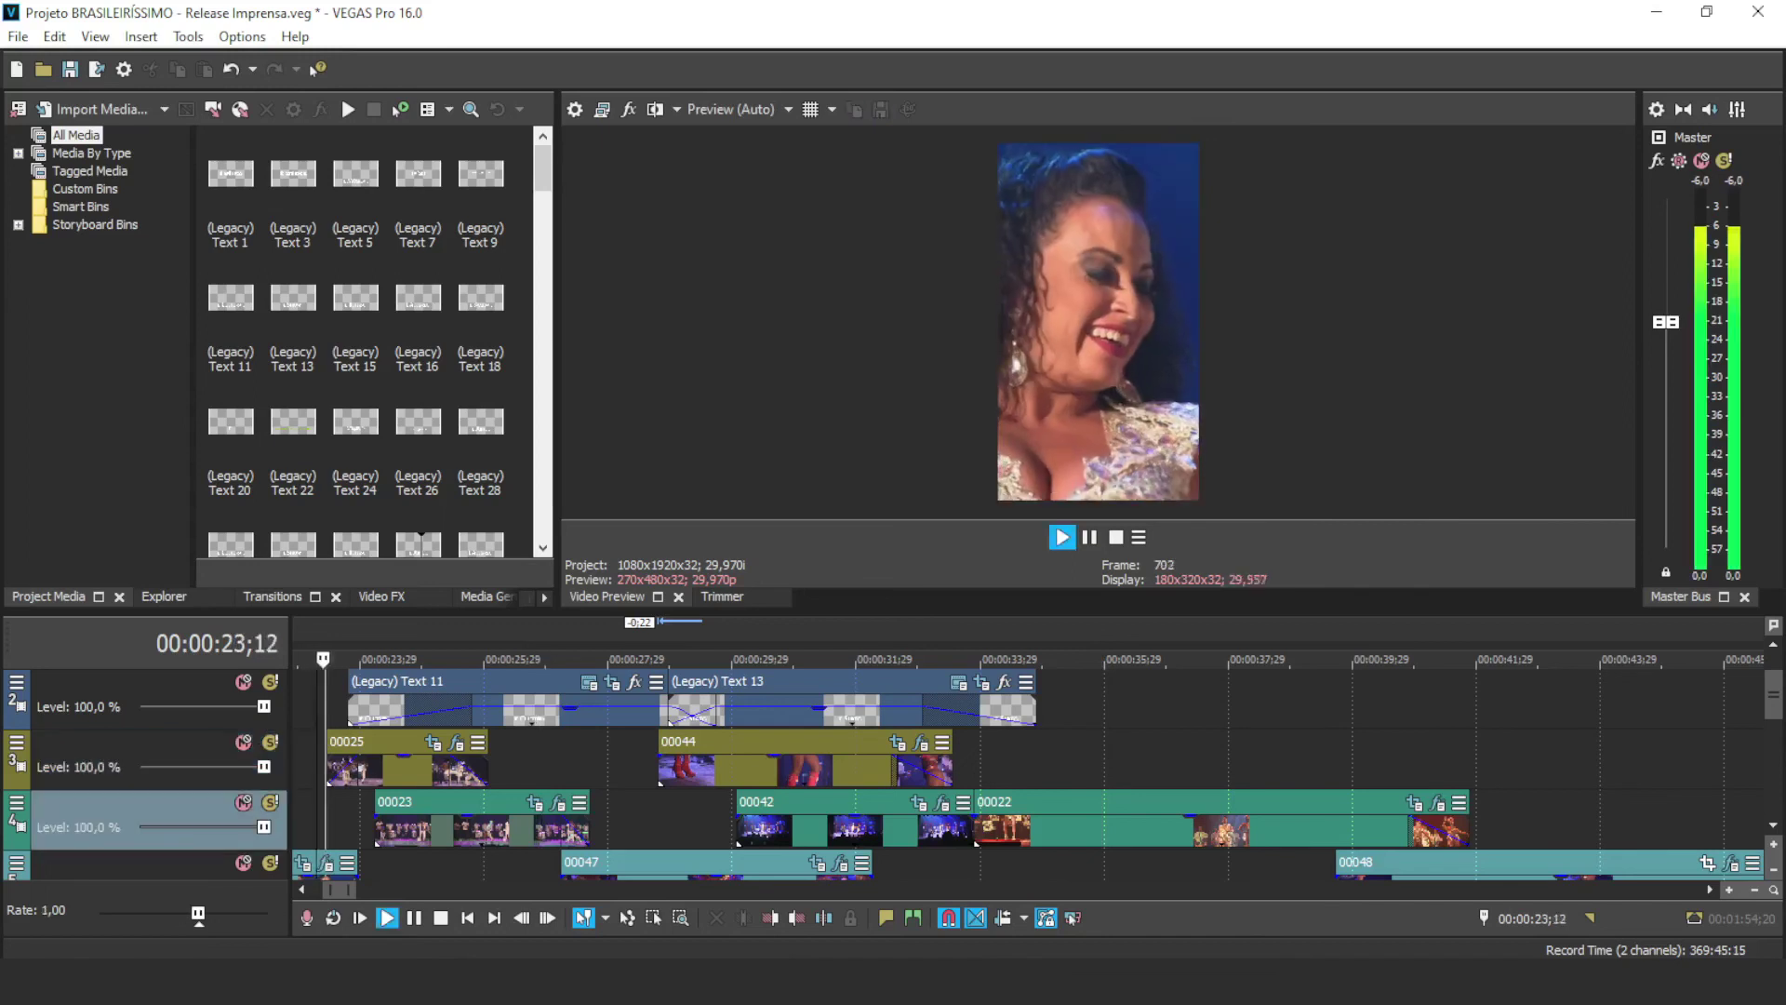